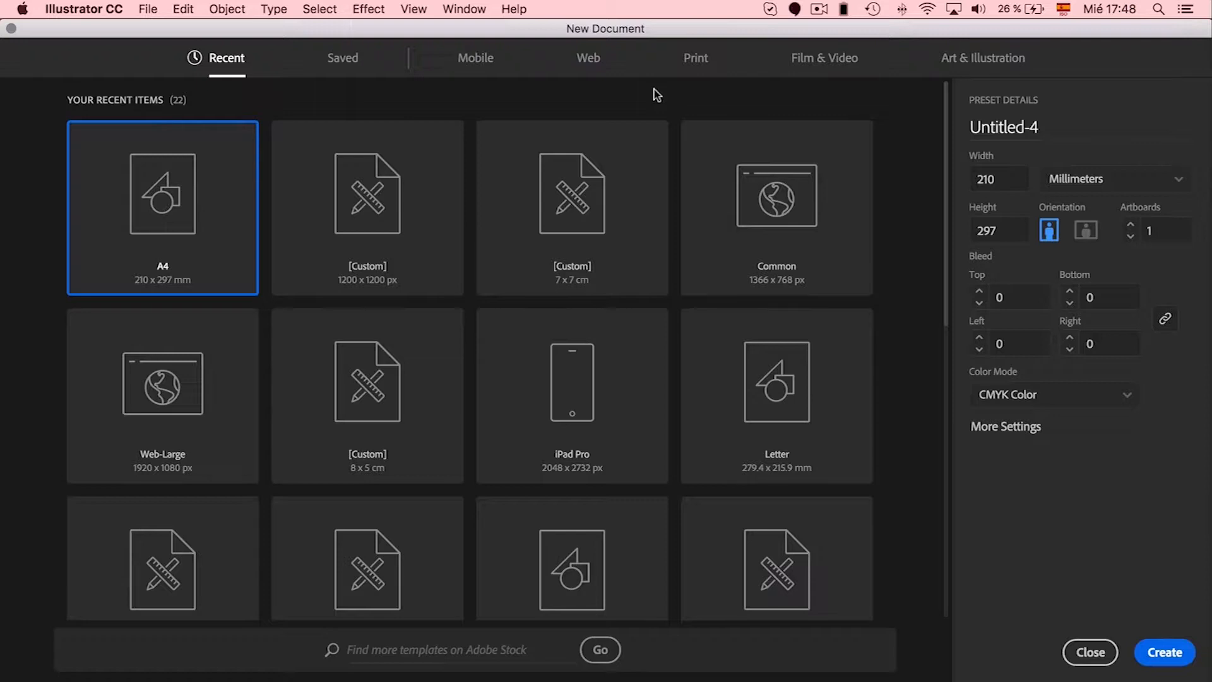
# Create a new print document from the A4 preset, 210 x 297 mm.
pyautogui.click(698, 58)
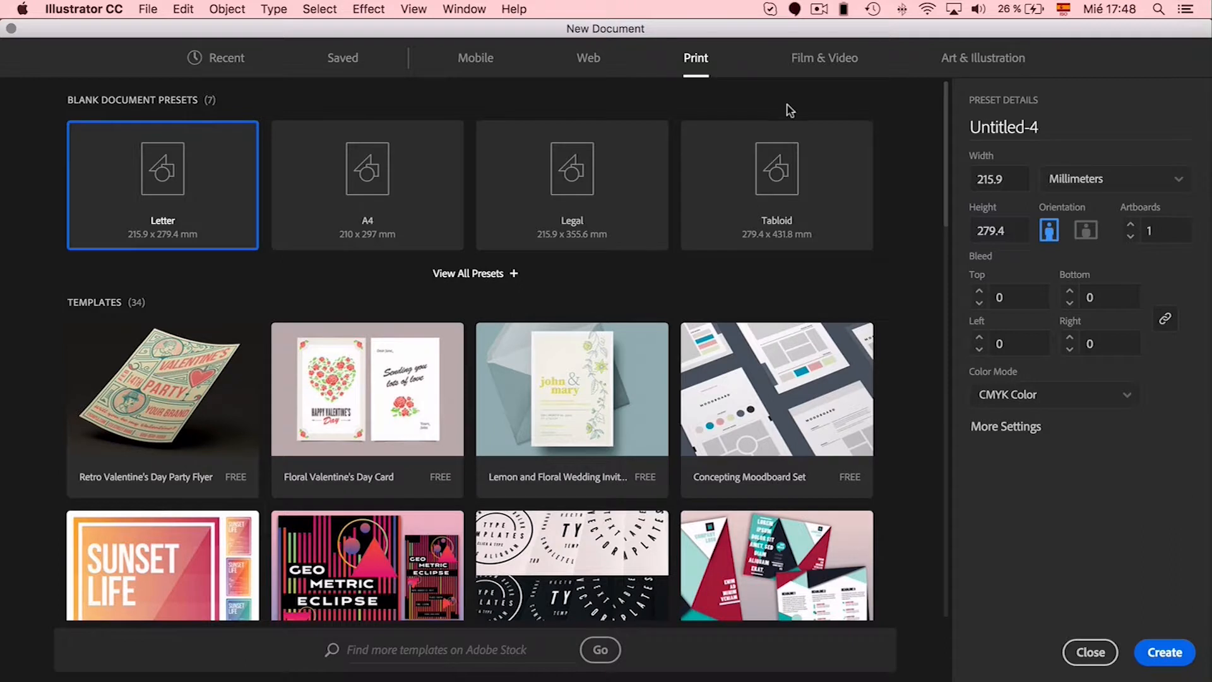
pyautogui.click(389, 205)
pyautogui.press('Return')
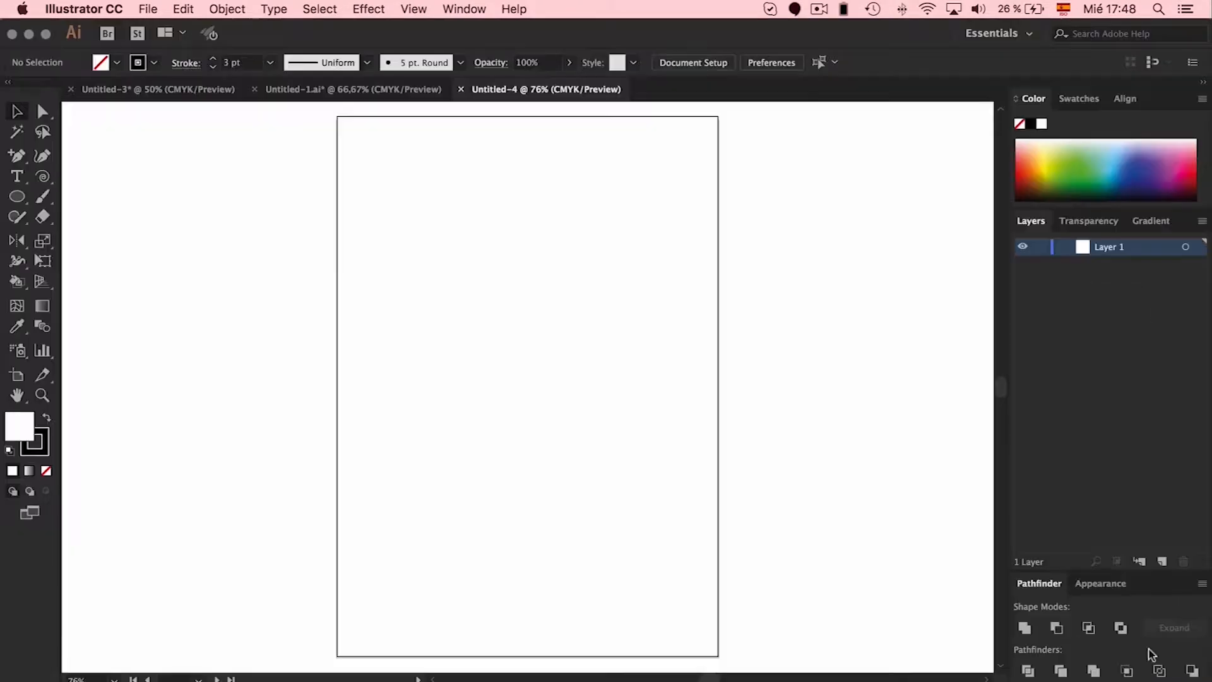
# Set the Pen tool up for line drawing with no fill and a black stroke.
pyautogui.moveTo(17, 155); pyautogui.dragTo(80, 159)
pyautogui.click(46, 471)
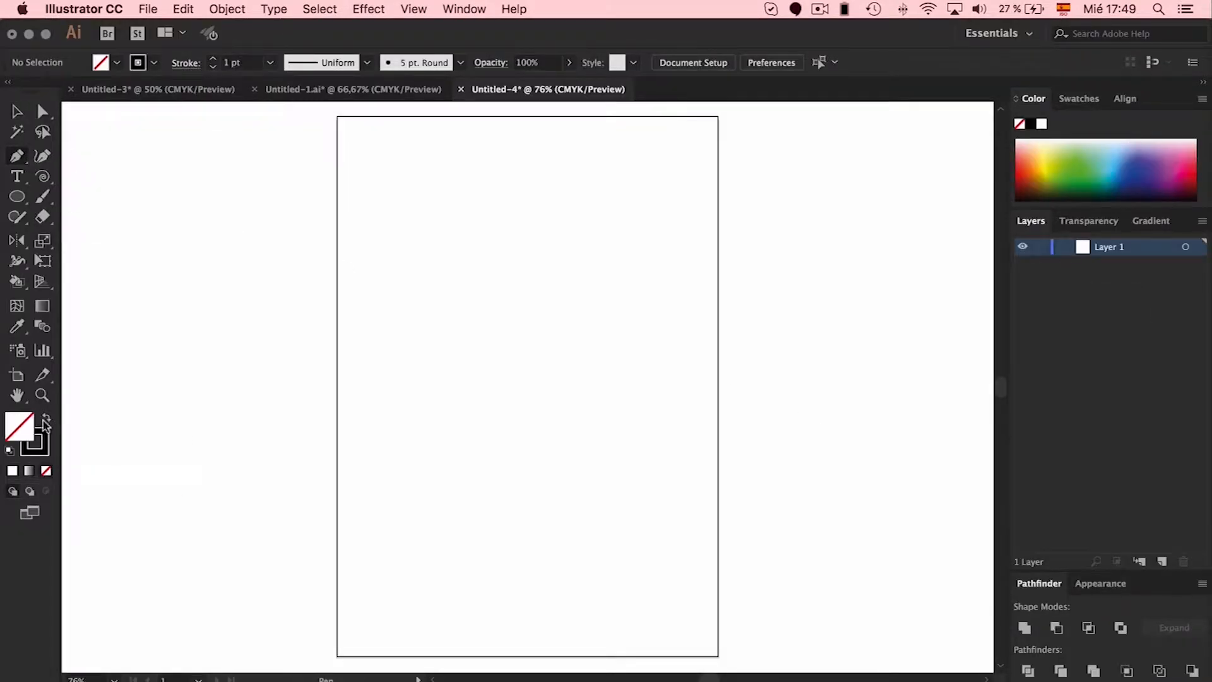
pyautogui.click(48, 431)
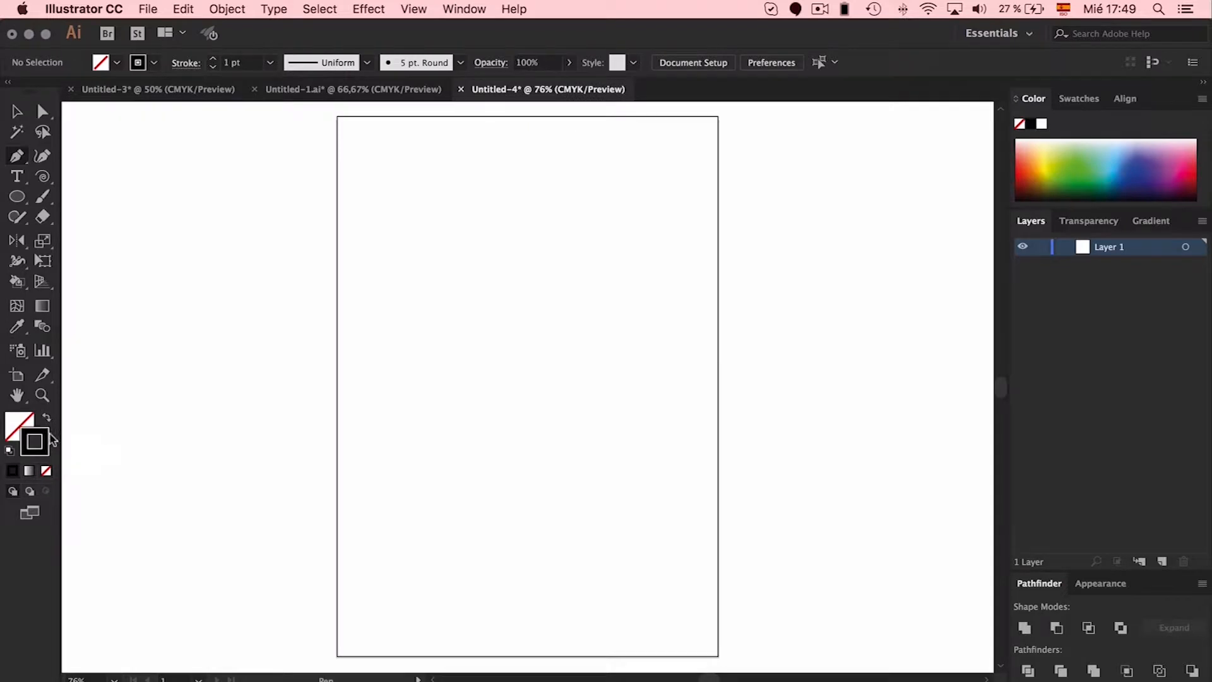
pyautogui.moveTo(42, 196)
pyautogui.mouseDown()
pyautogui.moveTo(115, 199)
pyautogui.moveTo(107, 221)
pyautogui.moveTo(44, 199)
pyautogui.mouseUp()
pyautogui.click(18, 156)
# Draw an open Pen path across the upper artboard, starting with straight segments and continuing with wavy curves.
pyautogui.moveTo(398, 275); pyautogui.dragTo(449, 275)
pyautogui.click(448, 275)
pyautogui.click(476, 313)
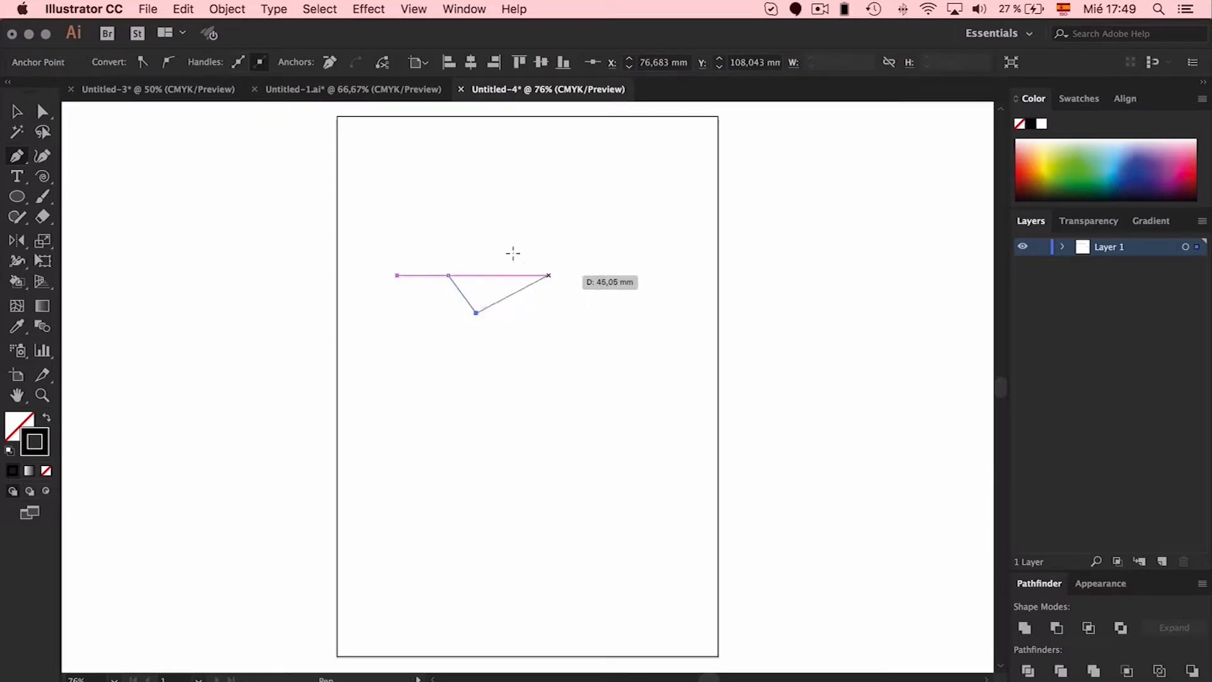
pyautogui.click(491, 242)
pyautogui.moveTo(557, 254); pyautogui.dragTo(680, 296)
pyautogui.press('v')
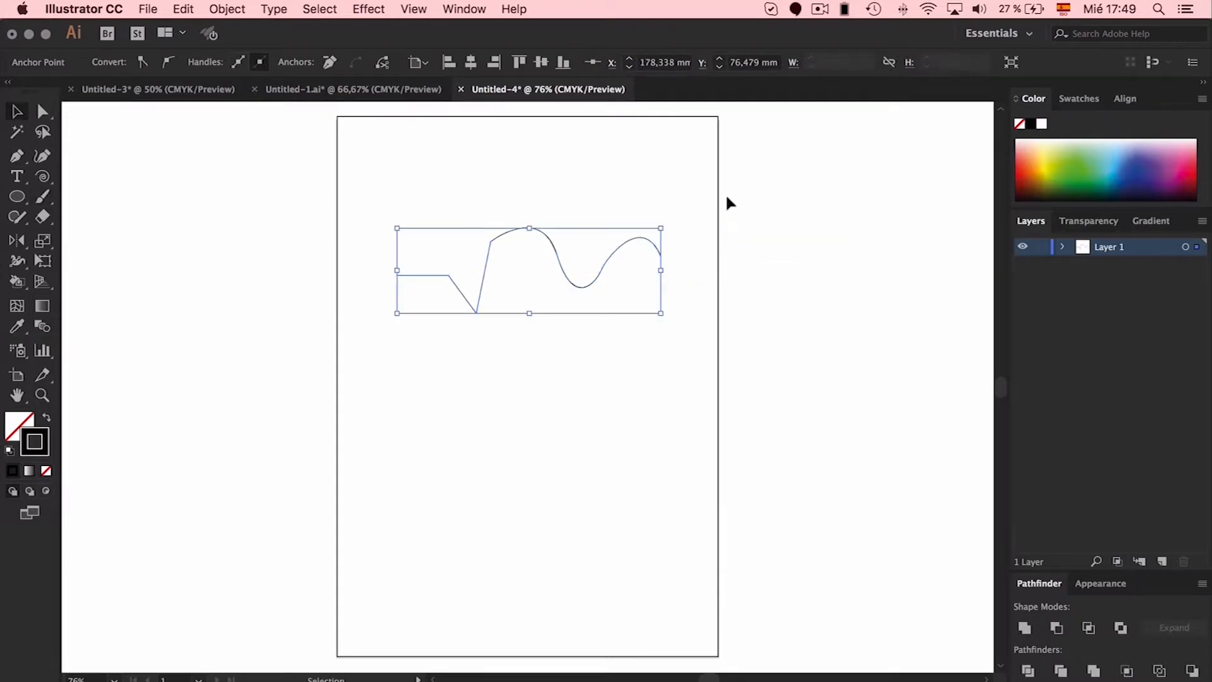
# Delete the whole path with the straight and wavy segments.
pyautogui.click(725, 191)
pyautogui.moveTo(726, 190); pyautogui.dragTo(379, 327)
pyautogui.press('Delete')
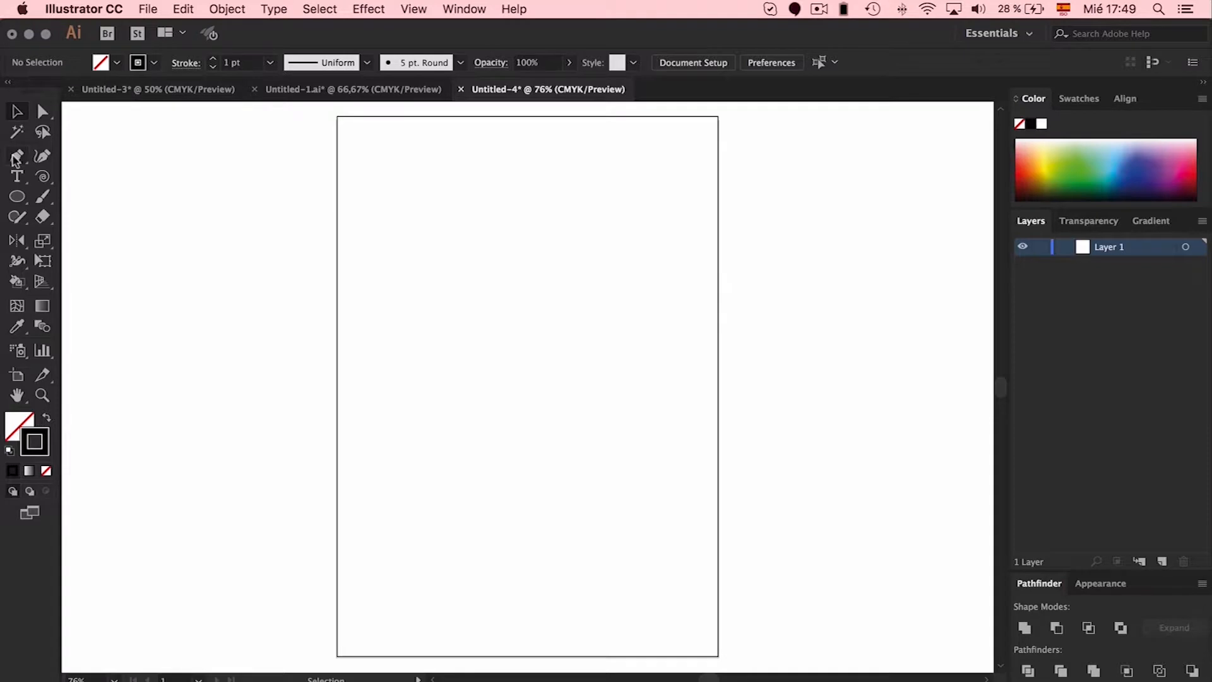
# Draw an open zigzag path of four straight segments in a W shape with the Pen tool, and deselect it.
pyautogui.click(17, 156)
pyautogui.press('super+1')
pyautogui.hscroll(-2, 196, 183)
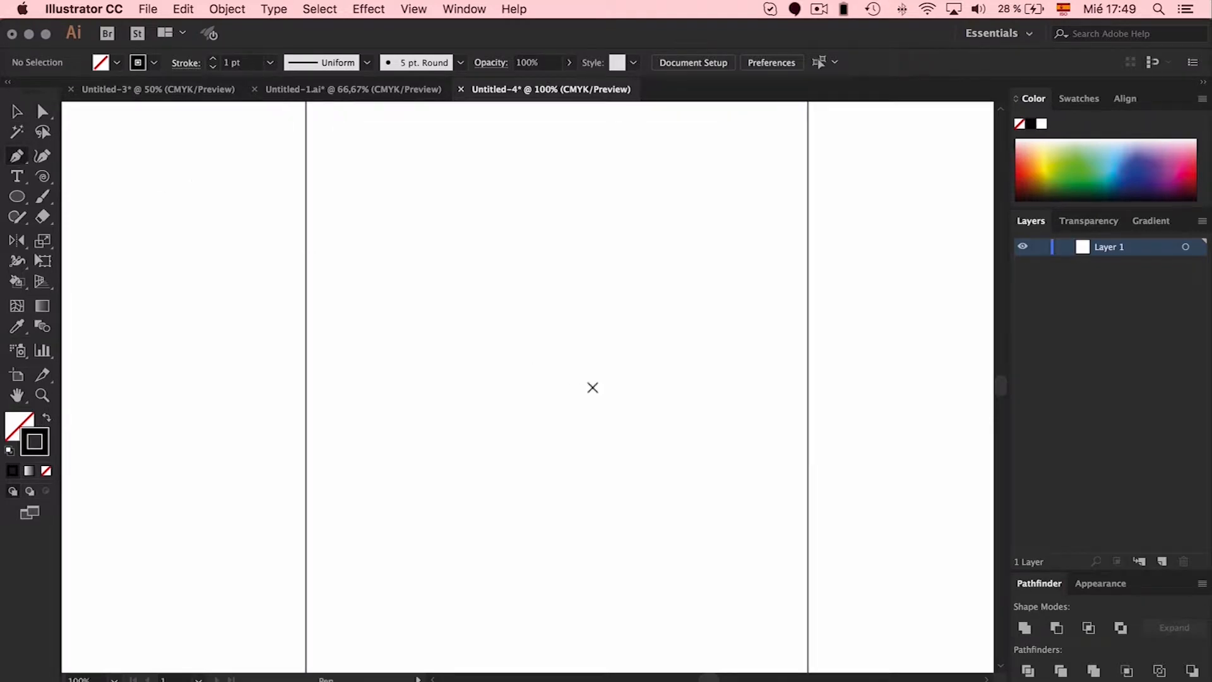
pyautogui.click(395, 265)
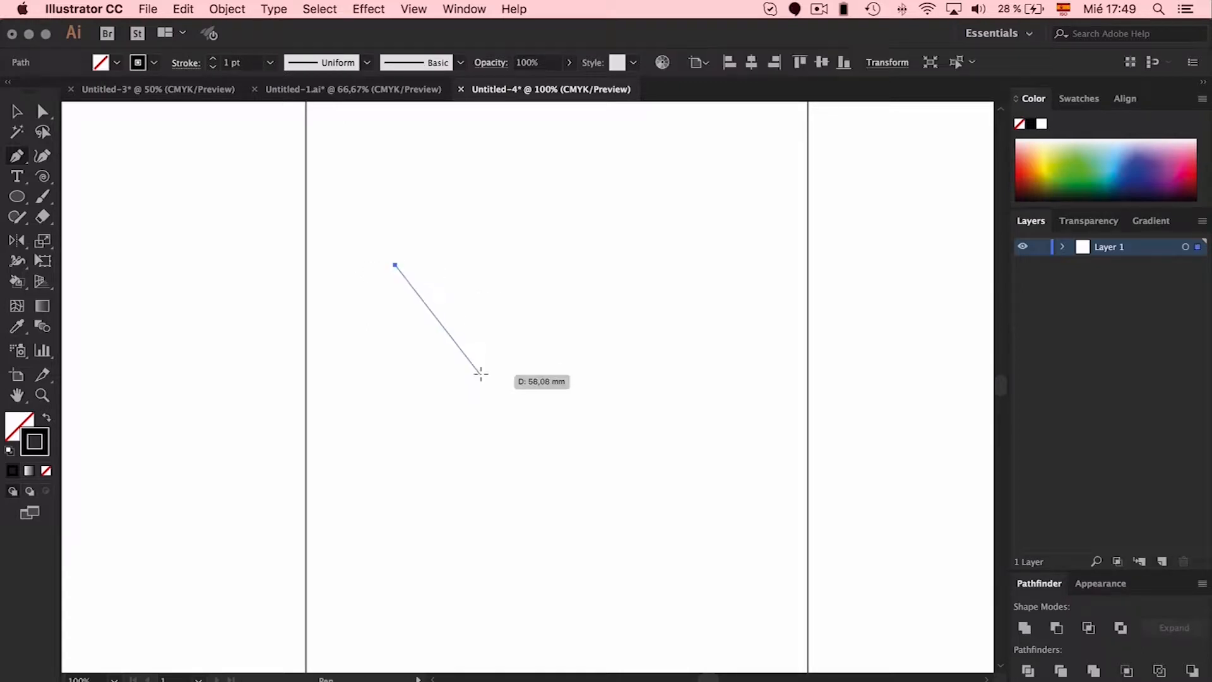
pyautogui.click(481, 373)
pyautogui.click(556, 265)
pyautogui.click(624, 380)
pyautogui.click(676, 294)
pyautogui.press('v')
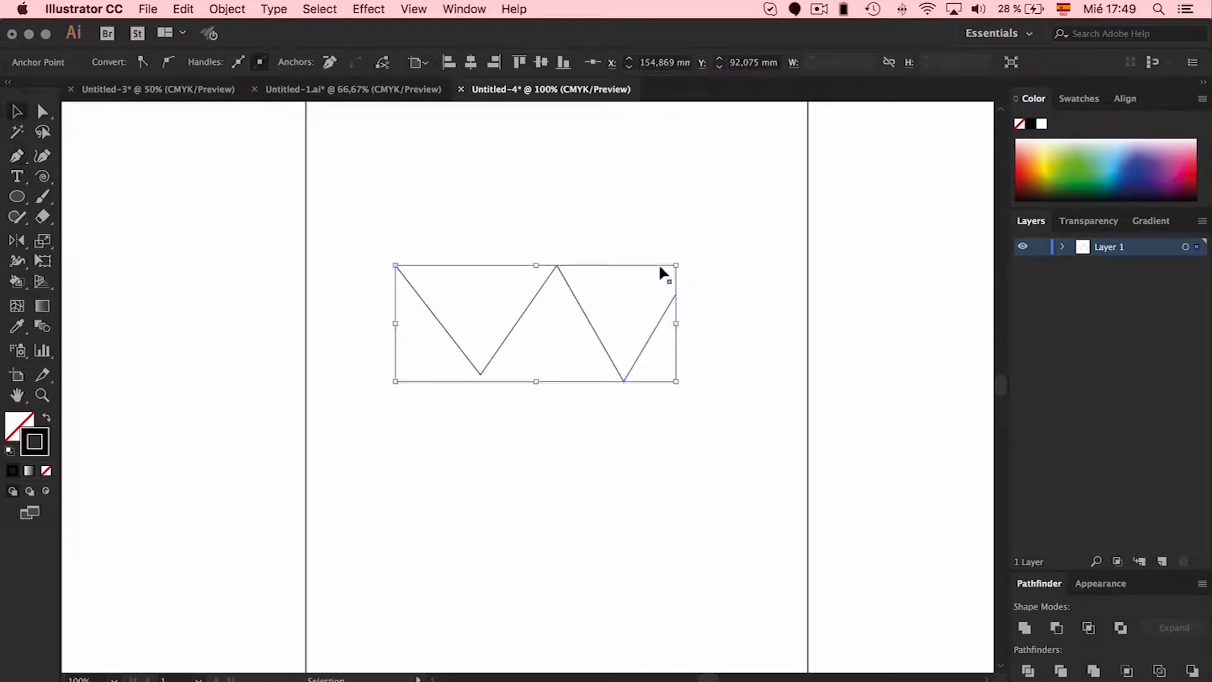
pyautogui.click(629, 225)
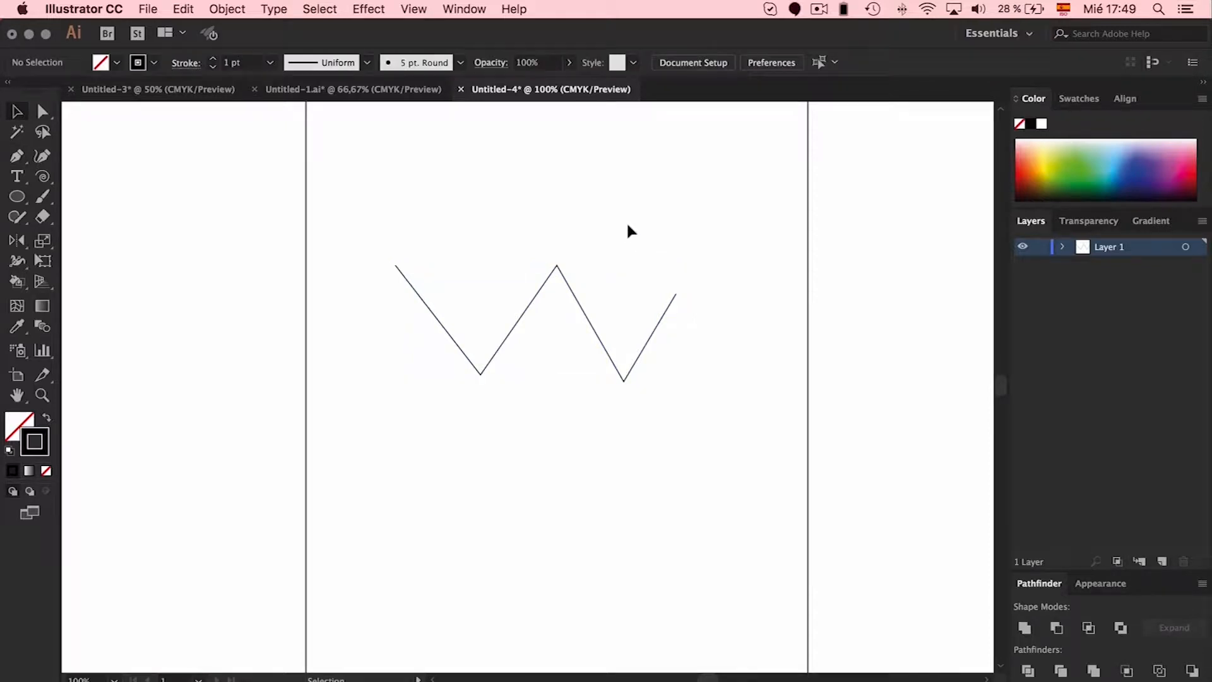
# Round all three inner corners of the zigzag path to a radius of about 17.1 mm.
pyautogui.click(598, 334)
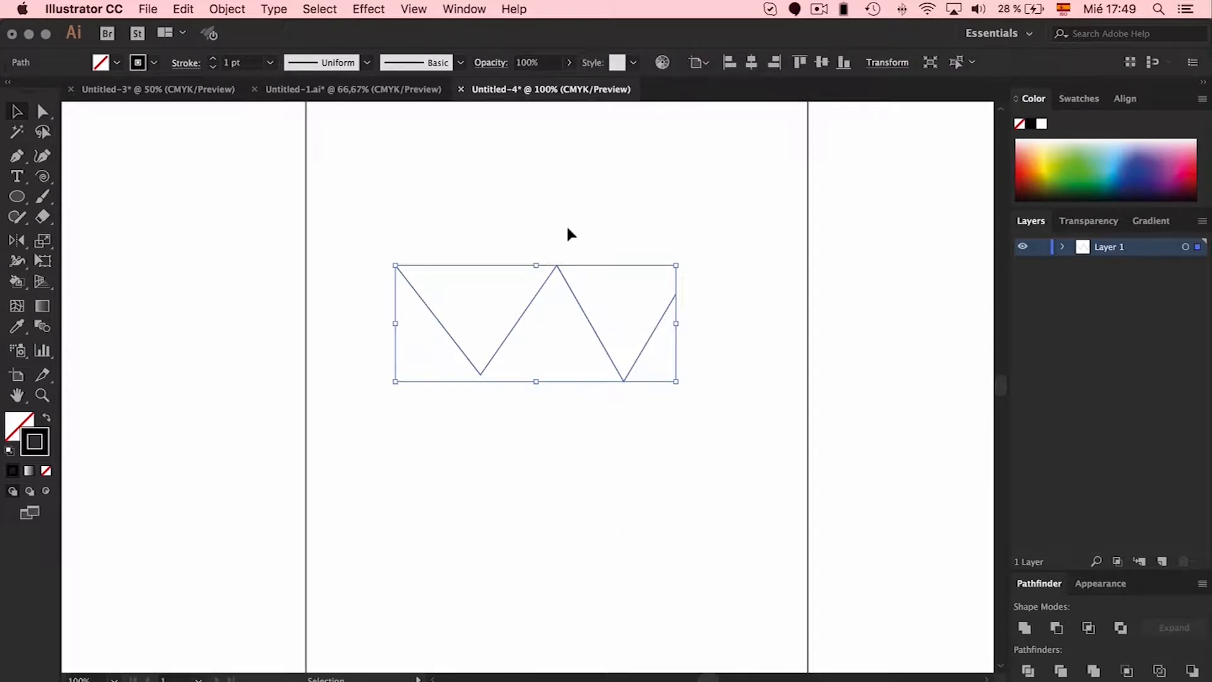
pyautogui.click(41, 110)
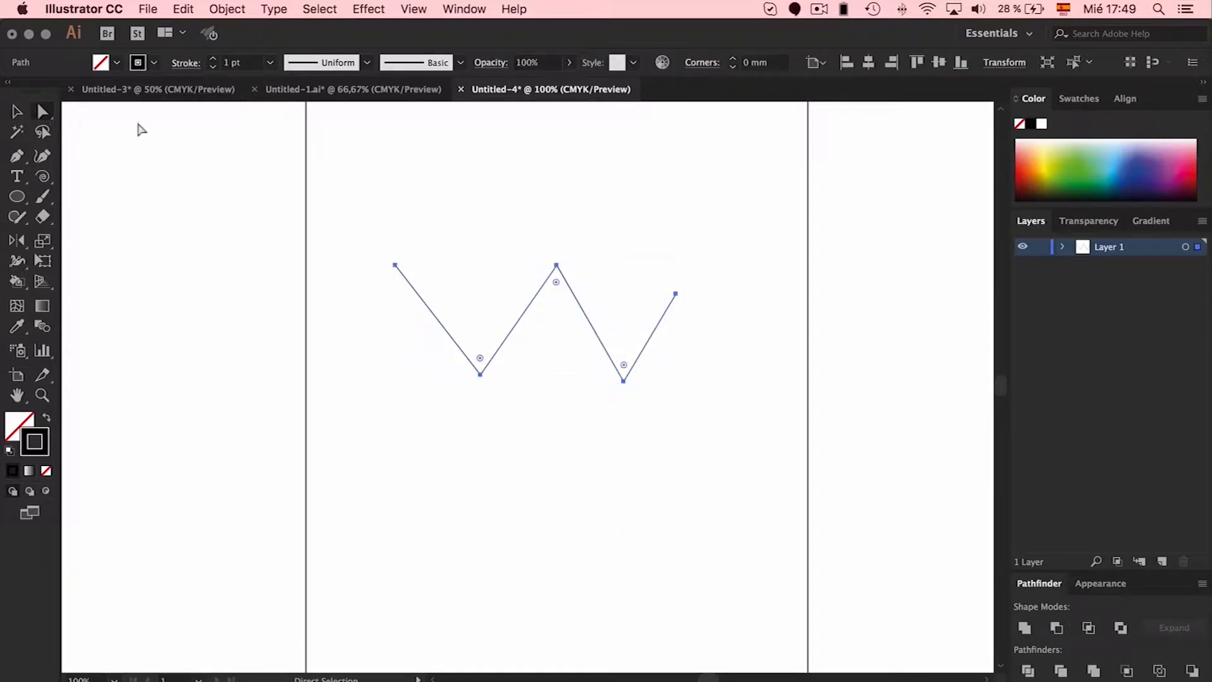
pyautogui.moveTo(559, 282); pyautogui.dragTo(557, 351)
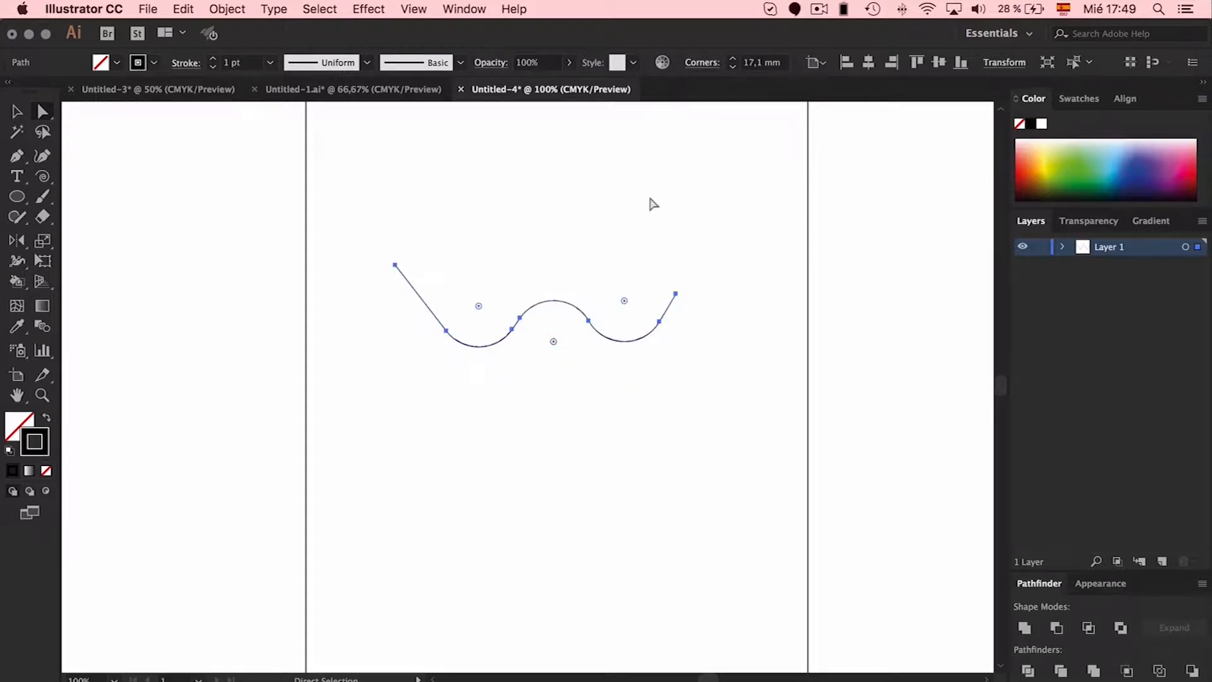
pyautogui.click(644, 230)
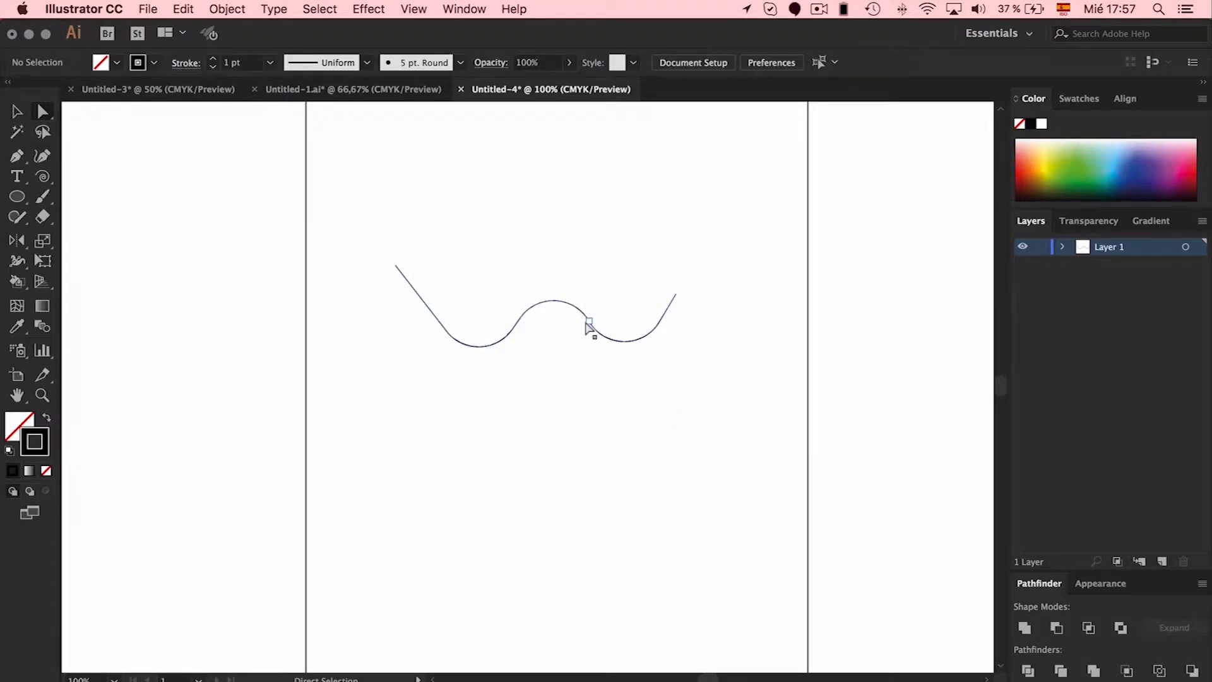
# Delete the rounded zigzag path from the artboard.
pyautogui.press('v')
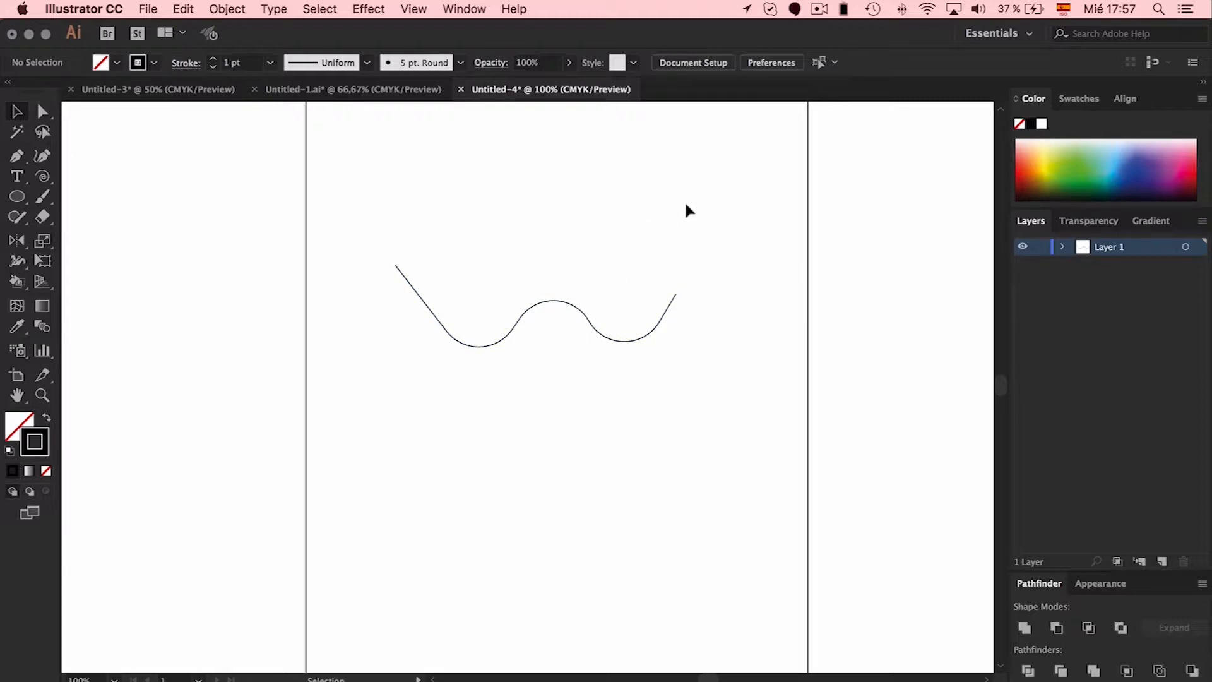
pyautogui.moveTo(713, 202); pyautogui.dragTo(366, 383)
pyautogui.press('Delete')
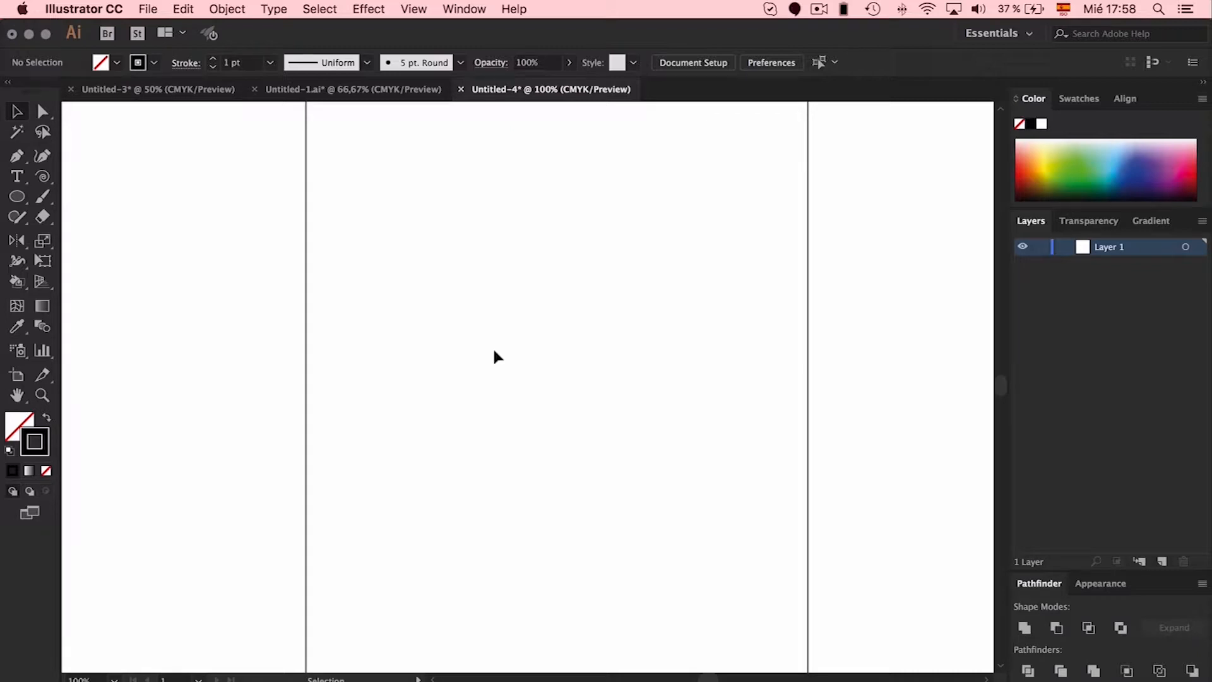
# Draw a single straight line sloping down to the right with the Pen tool.
pyautogui.click(17, 157)
pyautogui.click(417, 280)
pyautogui.click(515, 312)
pyautogui.press('v')
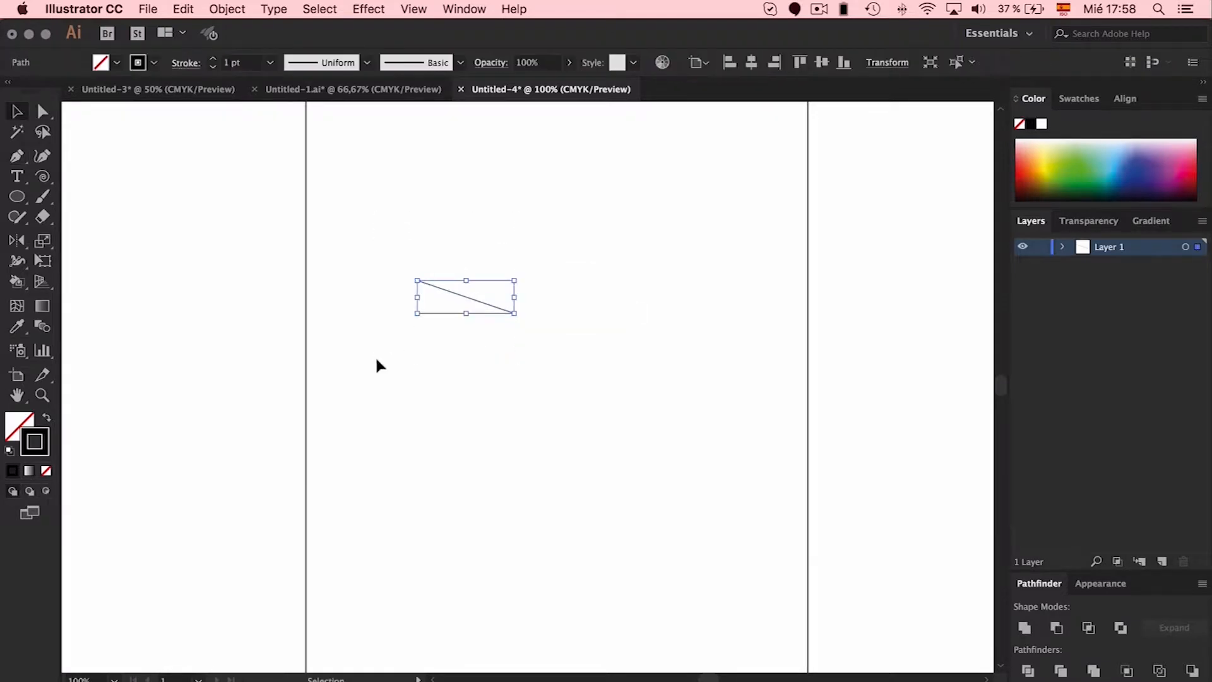
# Set the sloping line's stroke weight to 3 pt and give it round caps.
pyautogui.press('super+equal')
pyautogui.press('super+equal')
pyautogui.press('super+equal')
pyautogui.press('super+equal')
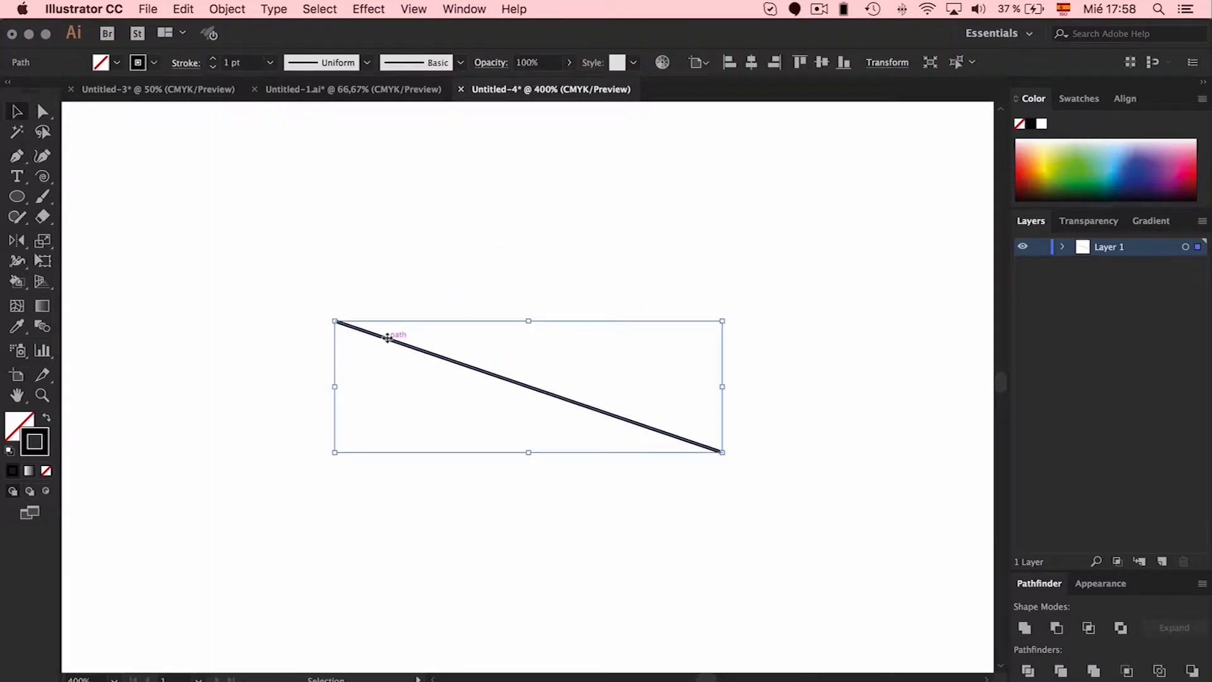
pyautogui.click(271, 63)
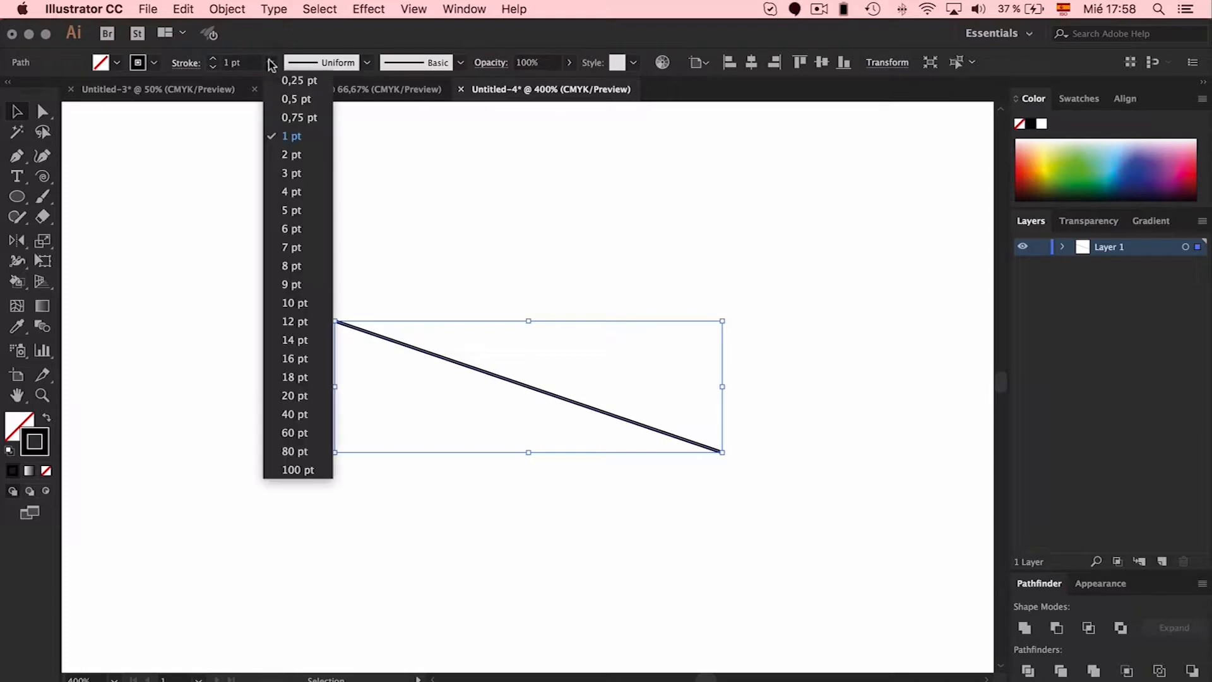
pyautogui.click(292, 173)
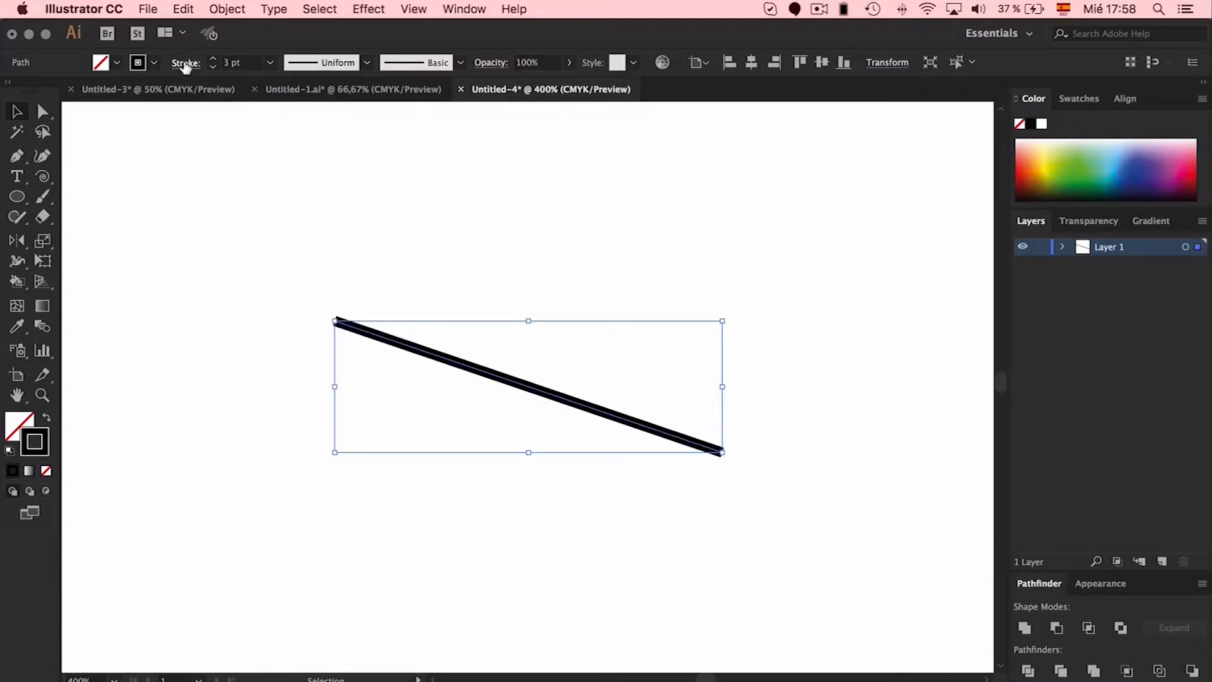
pyautogui.click(185, 63)
pyautogui.click(90, 105)
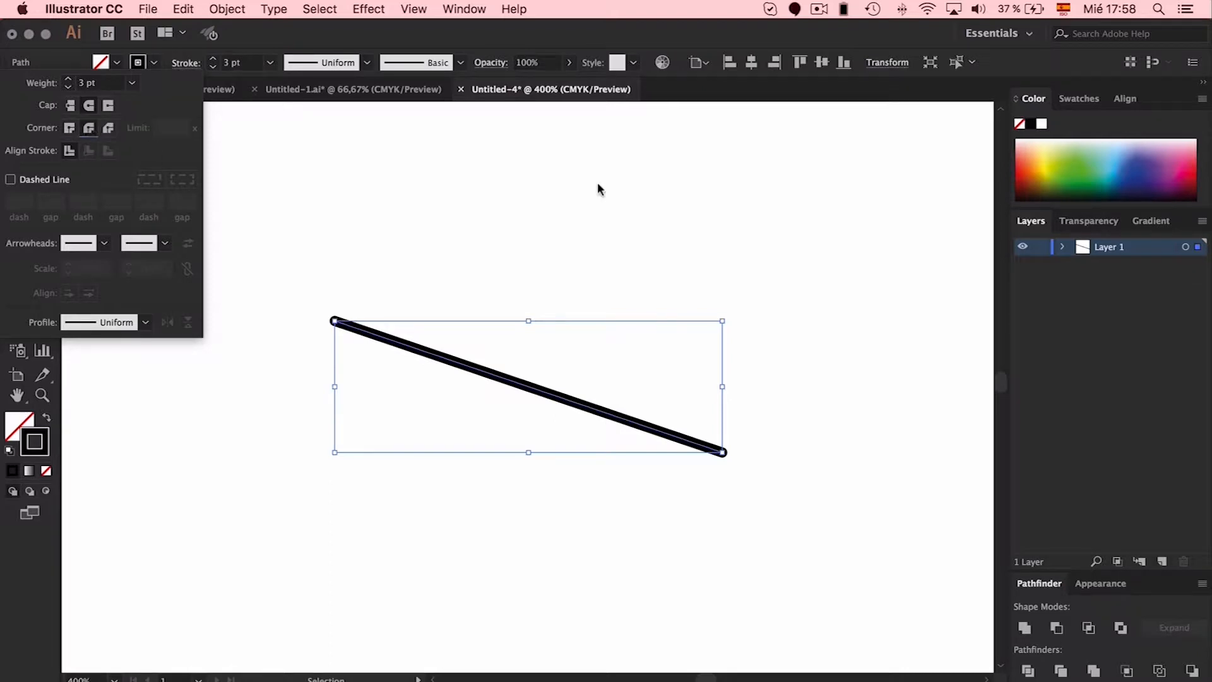
pyautogui.click(622, 189)
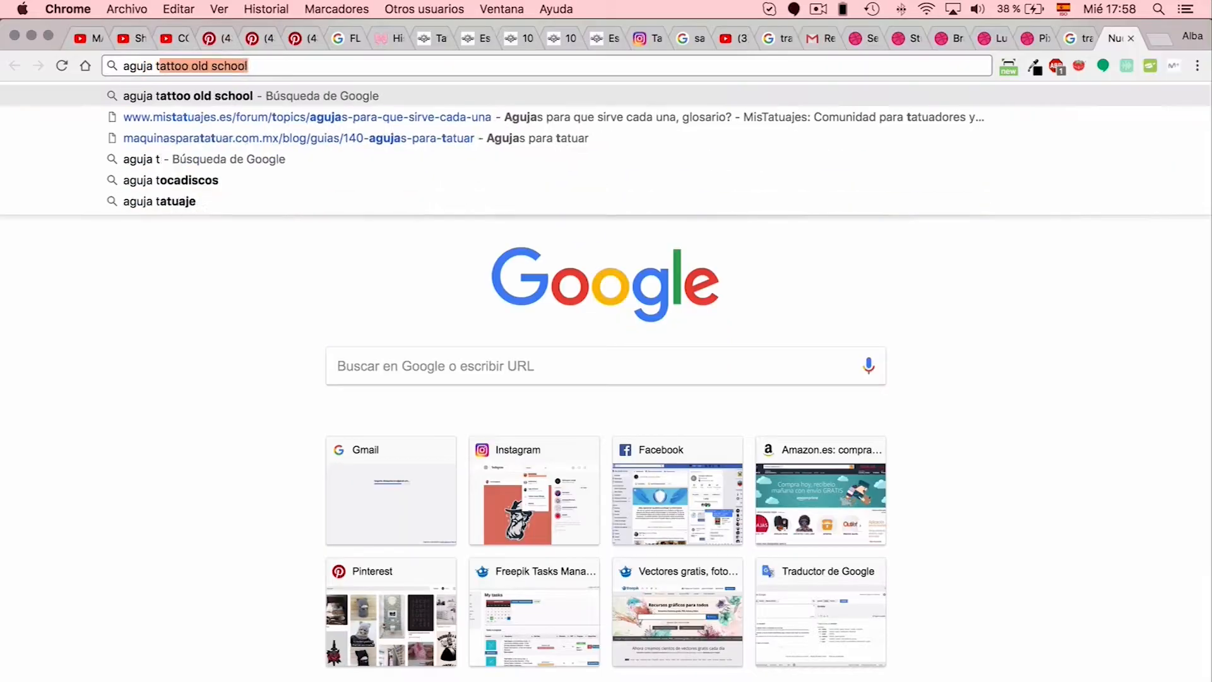
# Switch to Chrome, search Google for "aguja tatuar 9rs" and look through the image results.
pyautogui.write('tatuar 9rs')
pyautogui.press('Return')
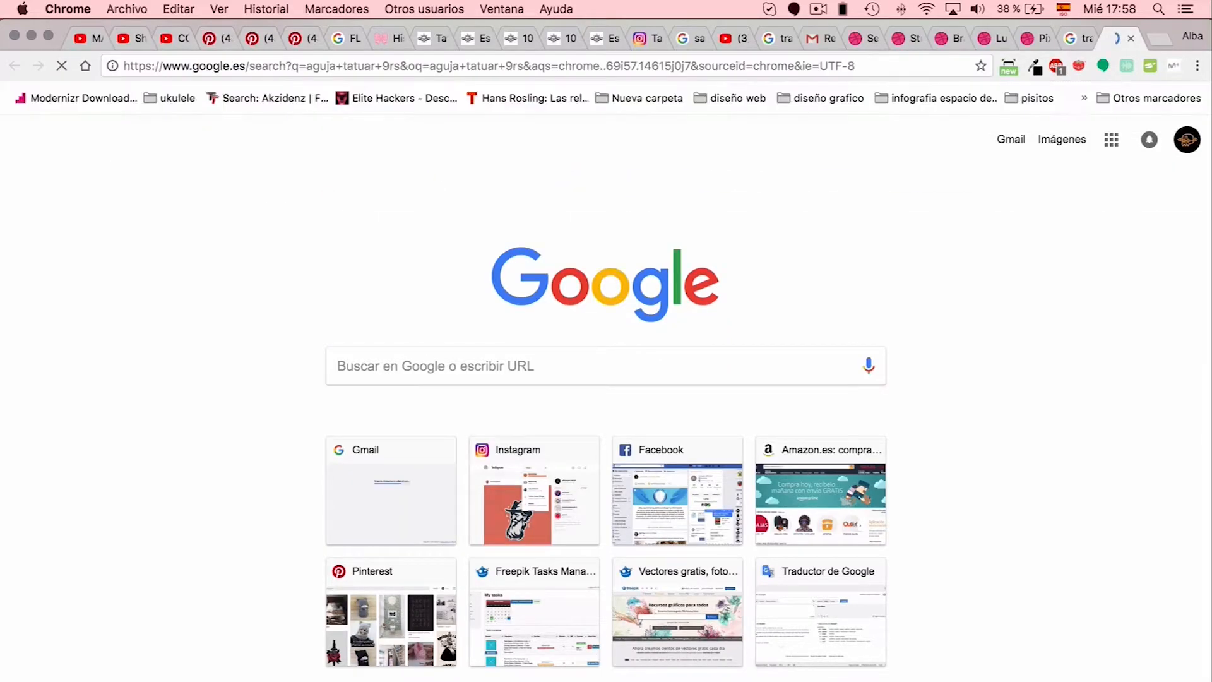
pyautogui.click(321, 238)
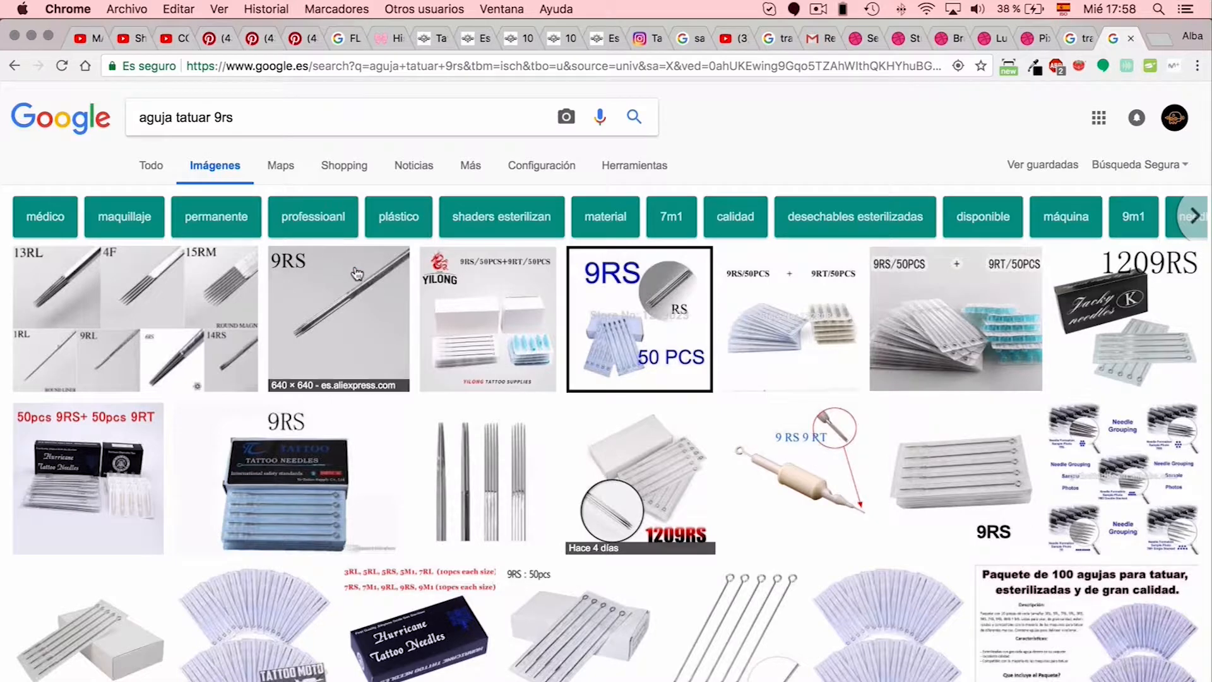
pyautogui.scroll(-10, 357, 273)
pyautogui.scroll(-10, 357, 273)
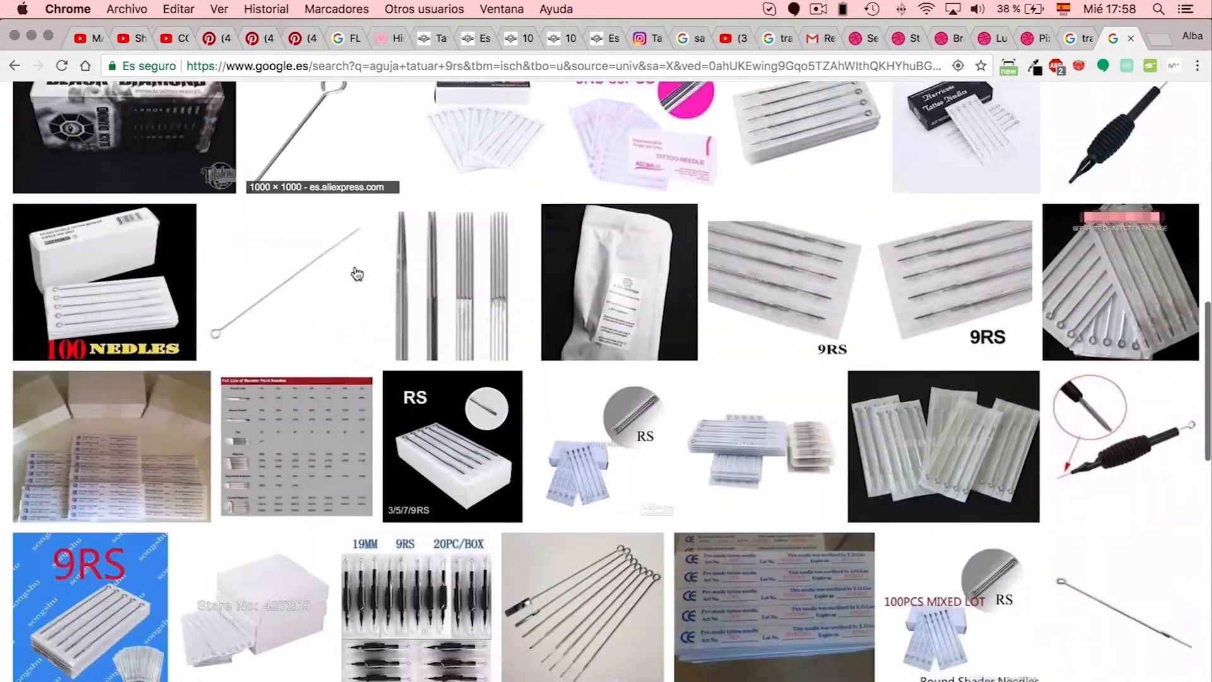
pyautogui.scroll(20, 356, 272)
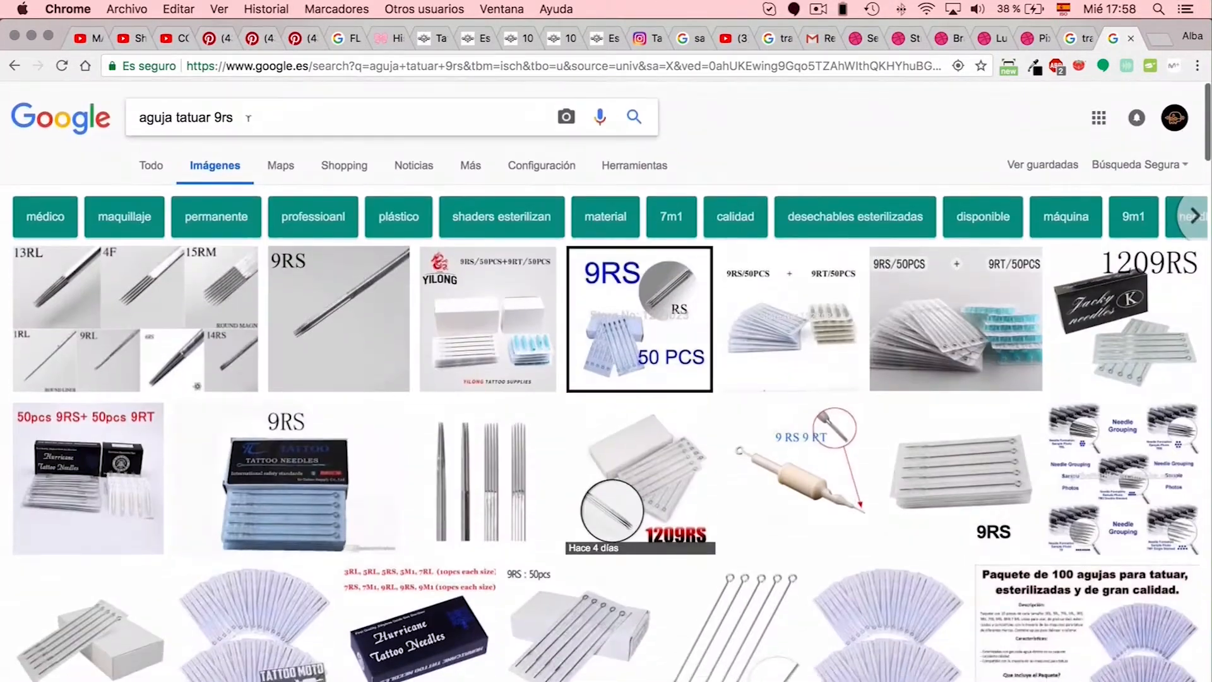
# Change the image search to "aguja tatuar 9rl" and preview the 7rl 9rl needle box picture.
pyautogui.click(248, 116)
pyautogui.press('BackSpace')
pyautogui.write('l')
pyautogui.press('Return')
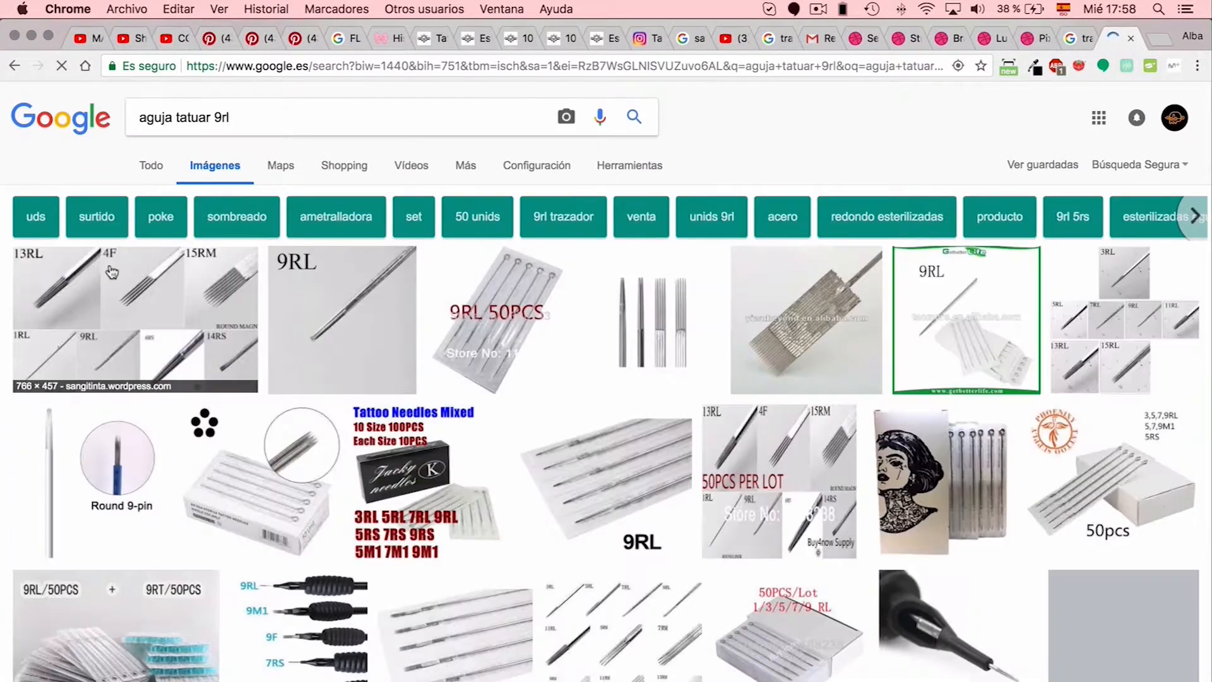
pyautogui.click(200, 465)
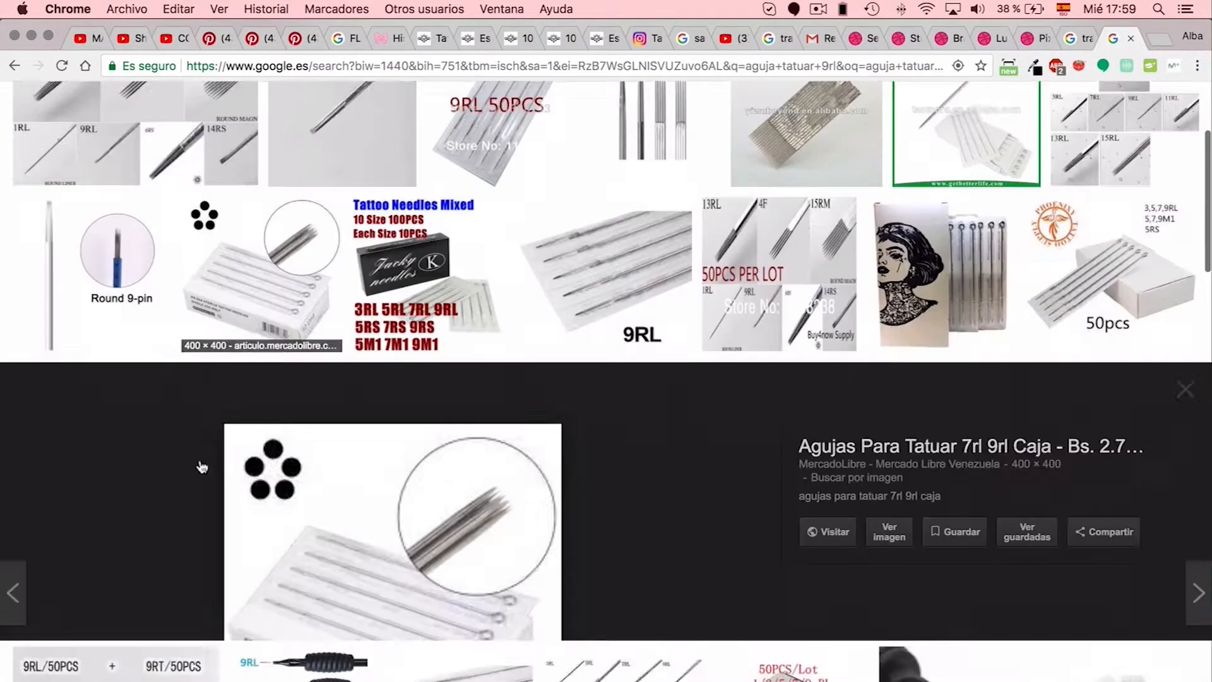
pyautogui.click(908, 362)
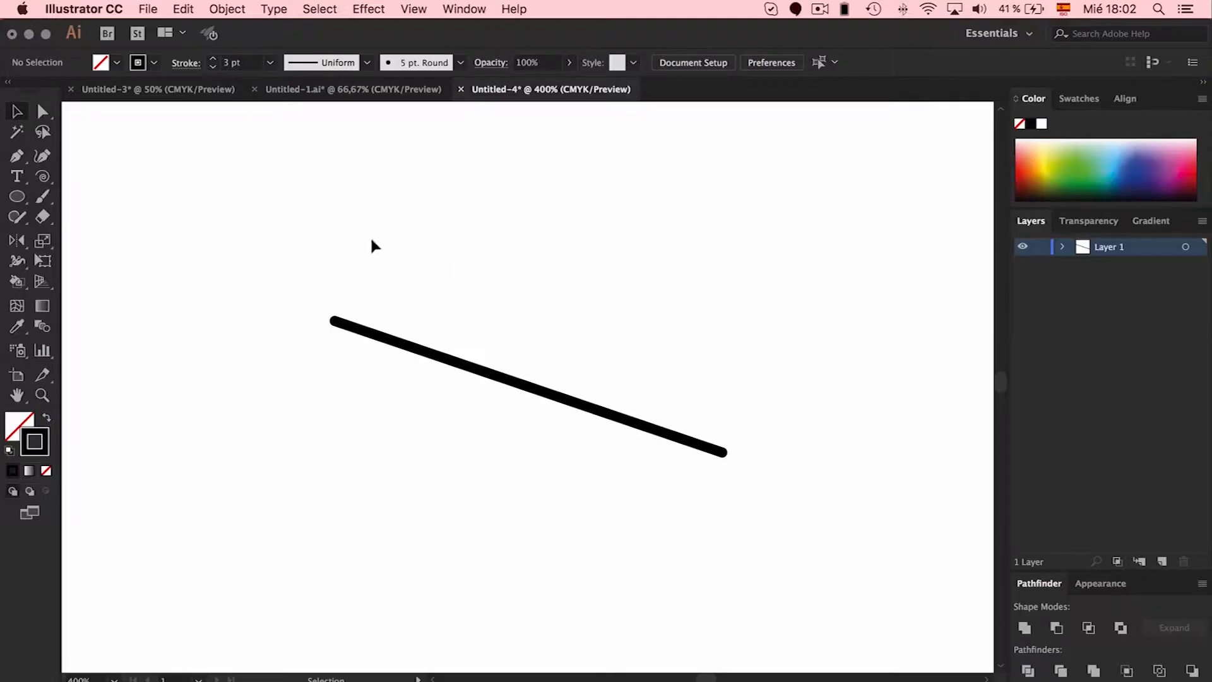
# Switch back to Illustrator, choose the Blob Brush tool and set its default brush size to 3 pt.
pyautogui.click(42, 201)
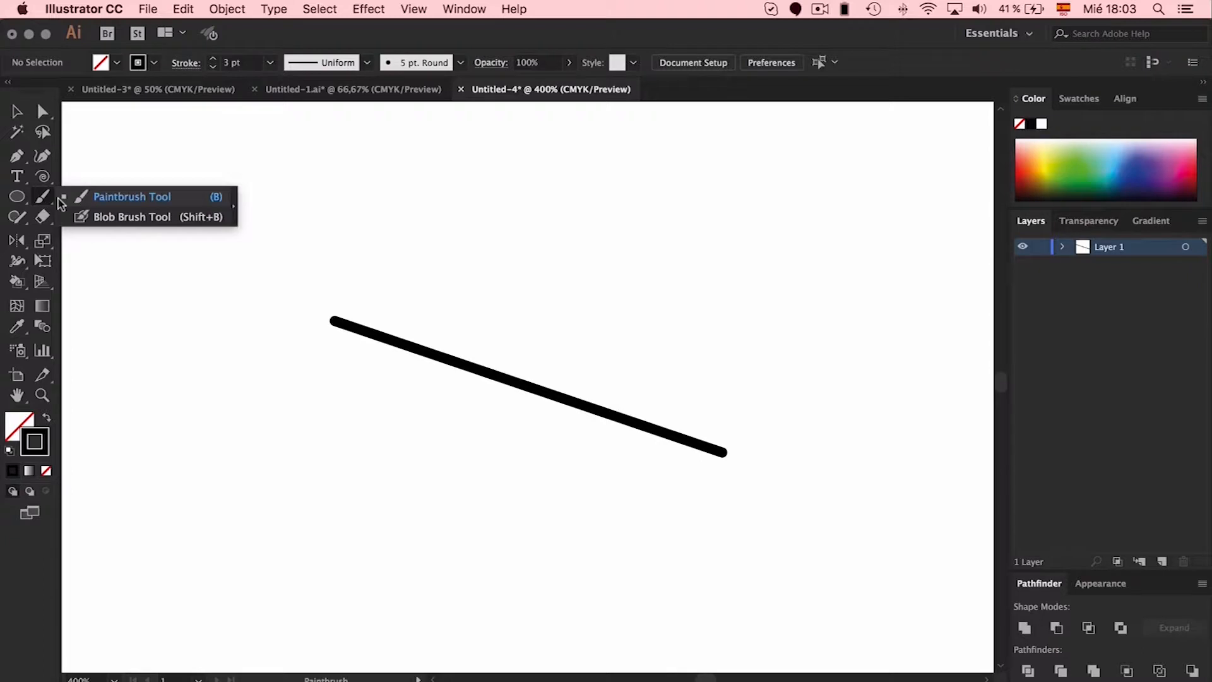
pyautogui.click(85, 215)
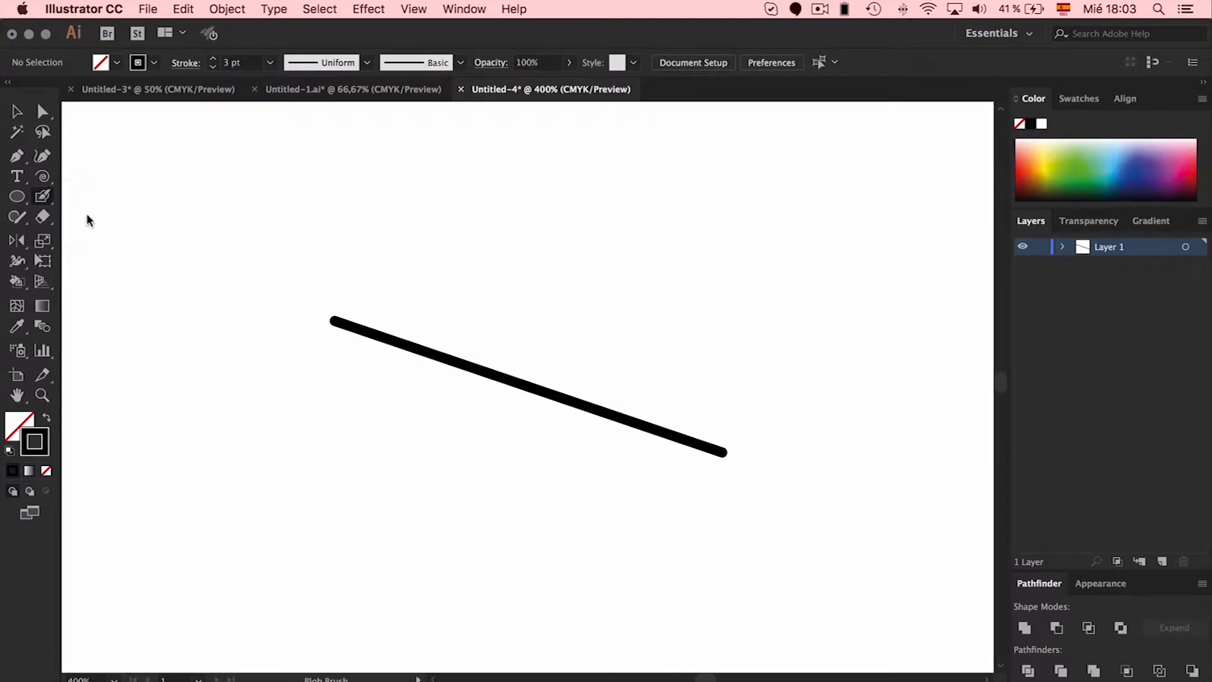
pyautogui.doubleClick(44, 199)
pyautogui.moveTo(593, 266); pyautogui.dragTo(477, 109)
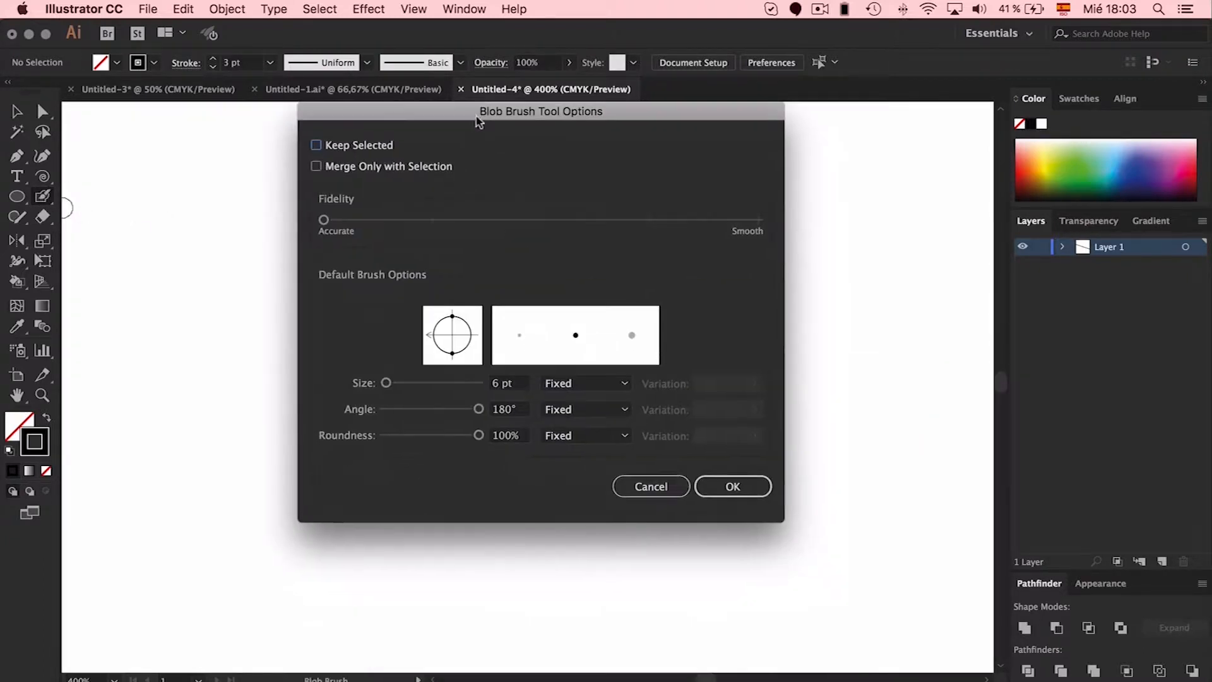
pyautogui.click(517, 383)
pyautogui.write('3')
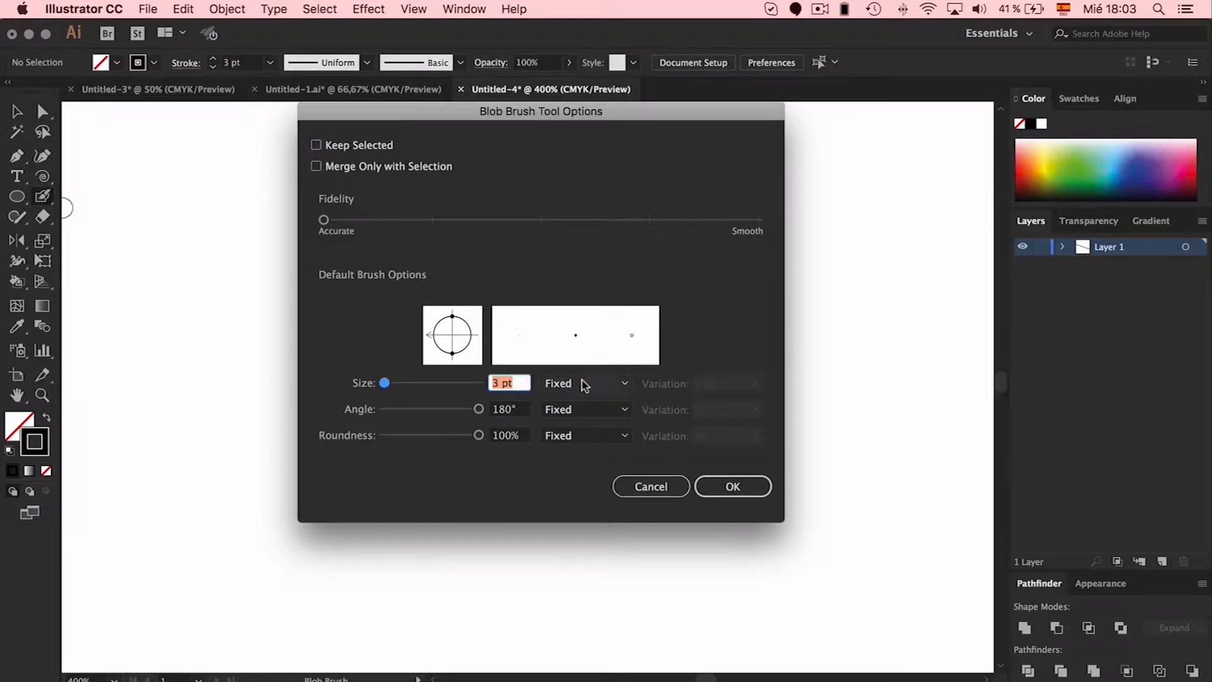
pyautogui.click(584, 383)
pyautogui.click(589, 401)
pyautogui.click(731, 486)
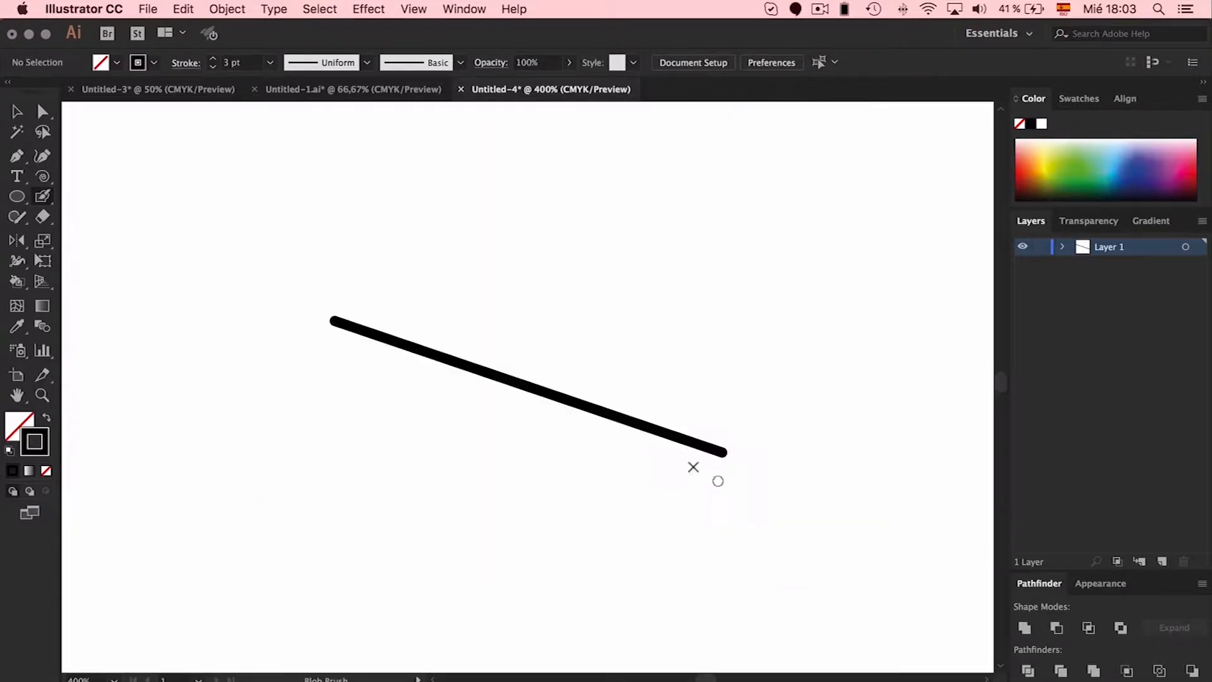
# Try a wavy Blob Brush stroke above the sloping line and delete it.
pyautogui.moveTo(329, 243)
pyautogui.mouseDown()
pyautogui.moveTo(422, 267)
pyautogui.moveTo(649, 339)
pyautogui.mouseUp()
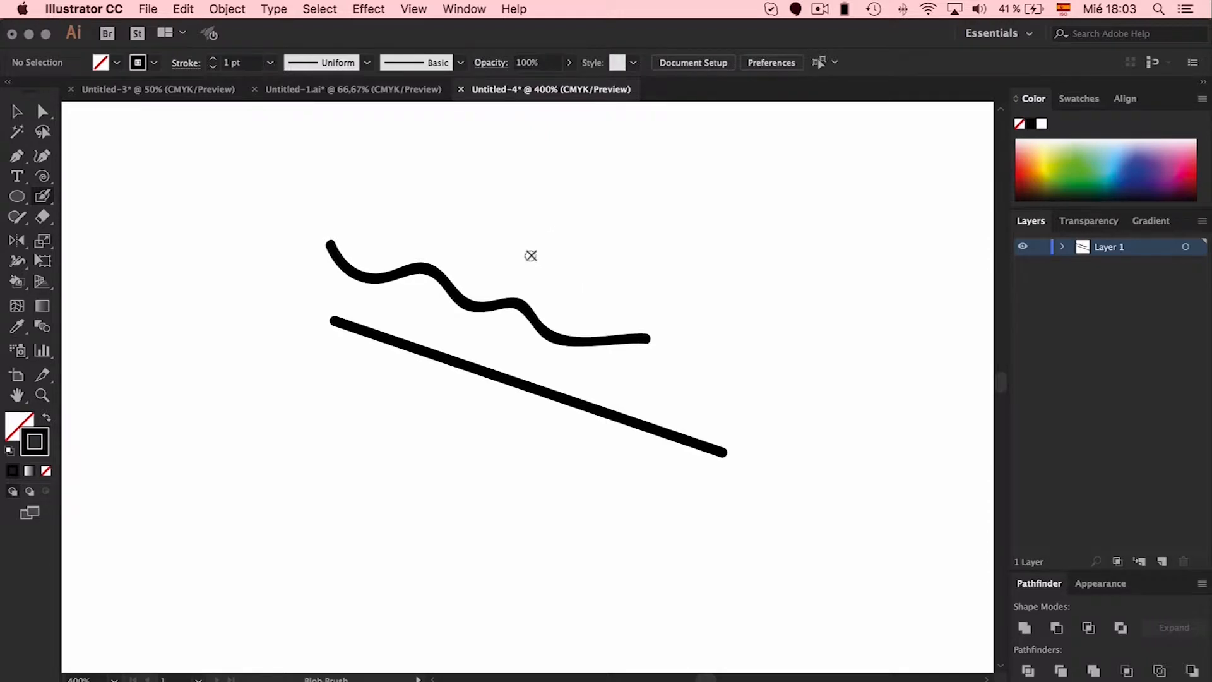
pyautogui.press('v')
pyautogui.moveTo(559, 234); pyautogui.dragTo(433, 314)
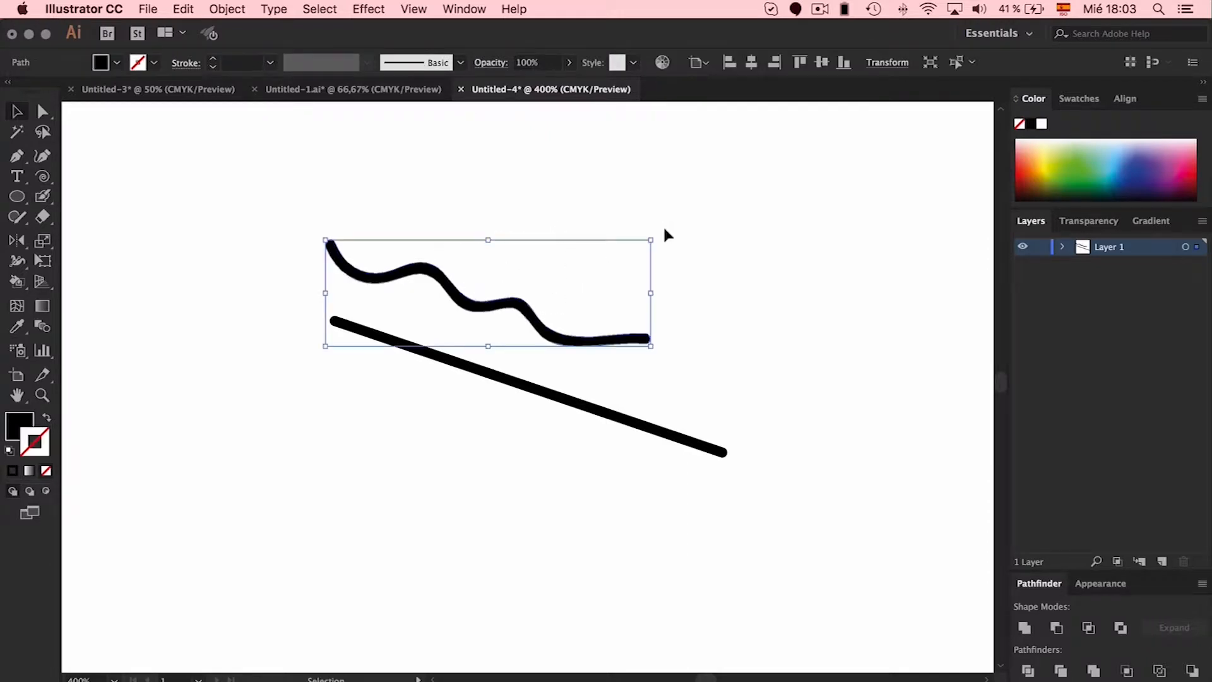
pyautogui.press('Delete')
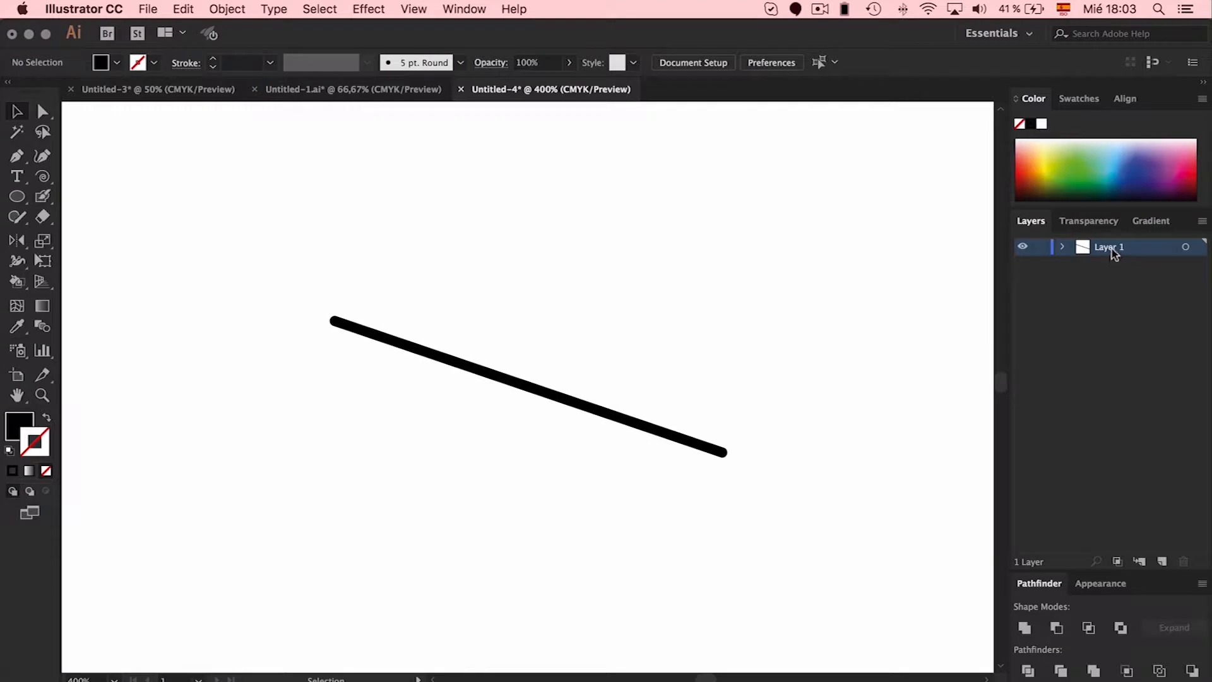
# Add three new layers above Layer 1.
pyautogui.click(1162, 561)
pyautogui.click(1162, 561)
pyautogui.click(1163, 561)
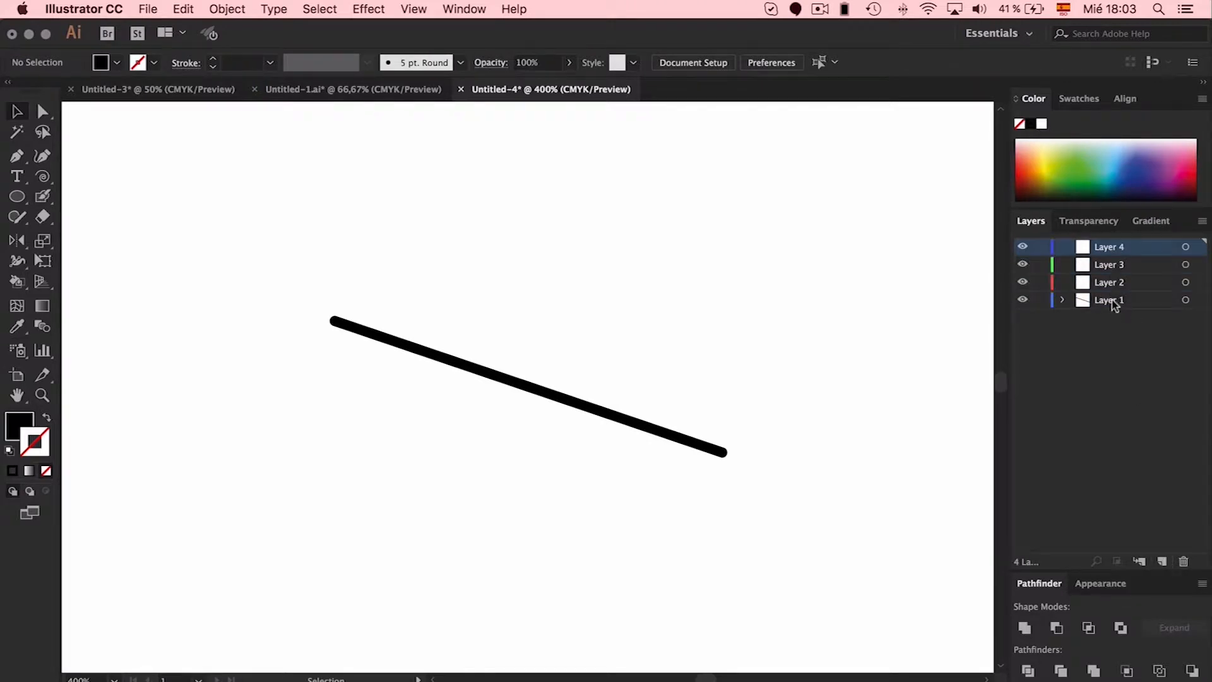
# Rename the four layers from the lowest up as Sketch, Stroke, Fill and Shadow.
pyautogui.doubleClick(1114, 303)
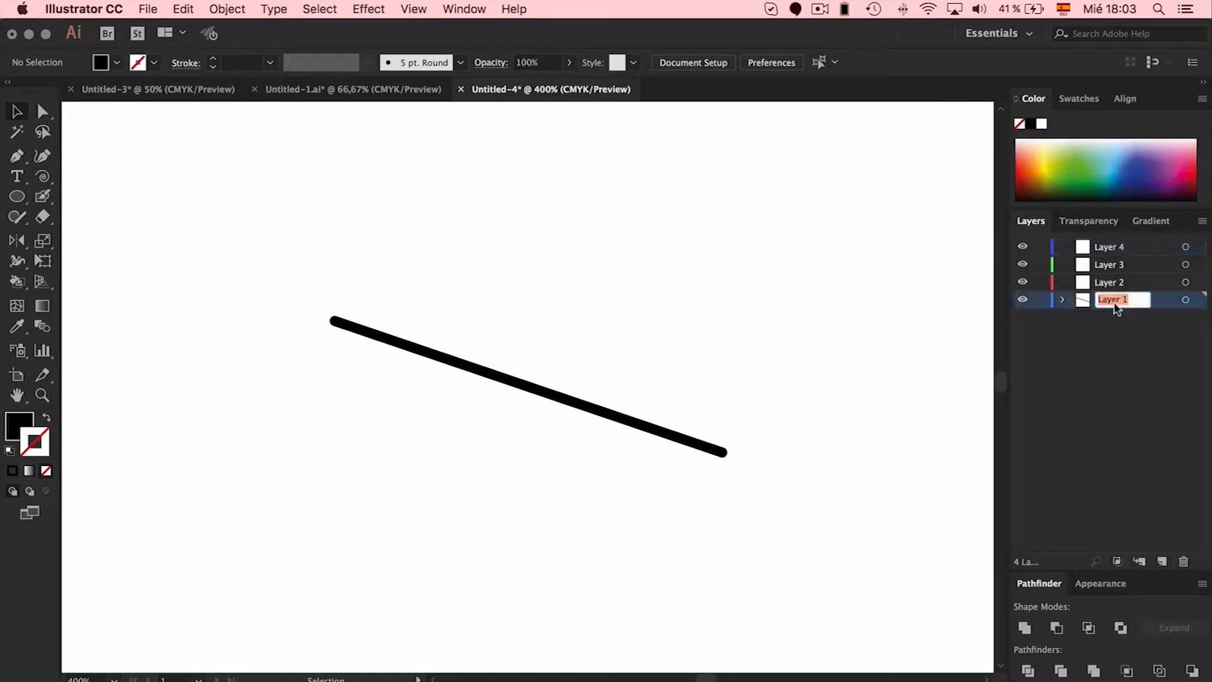
pyautogui.write('Sketch')
pyautogui.doubleClick(1127, 281)
pyautogui.write('Stroke')
pyautogui.doubleClick(1156, 265)
pyautogui.write('Fill')
pyautogui.doubleClick(1165, 247)
pyautogui.write('Shadow')
pyautogui.click(1141, 399)
# Make the Sketch layer active and delete the sloping line from it.
pyautogui.click(1101, 300)
pyautogui.moveTo(609, 302); pyautogui.dragTo(426, 464)
pyautogui.press('super+1')
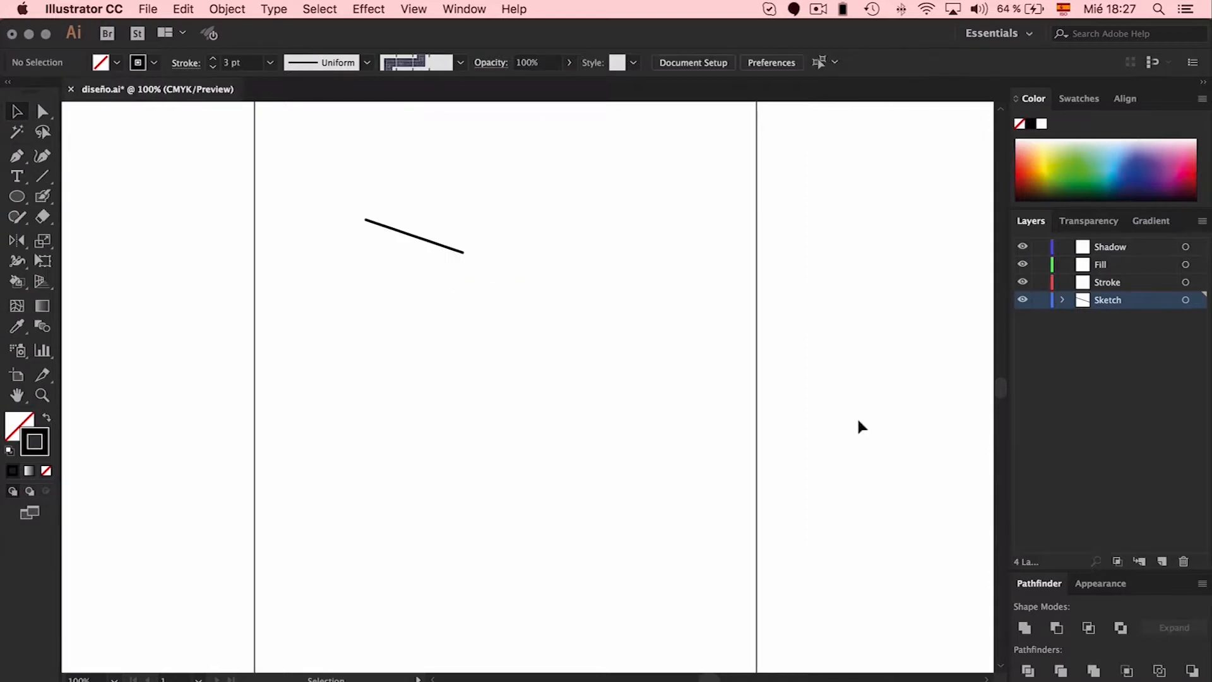
pyautogui.moveTo(484, 211); pyautogui.dragTo(233, 247)
pyautogui.press('Delete')
# Draw a large unfilled circle centred across the page and pull its lowest anchor point down into an egg shape.
pyautogui.press('l')
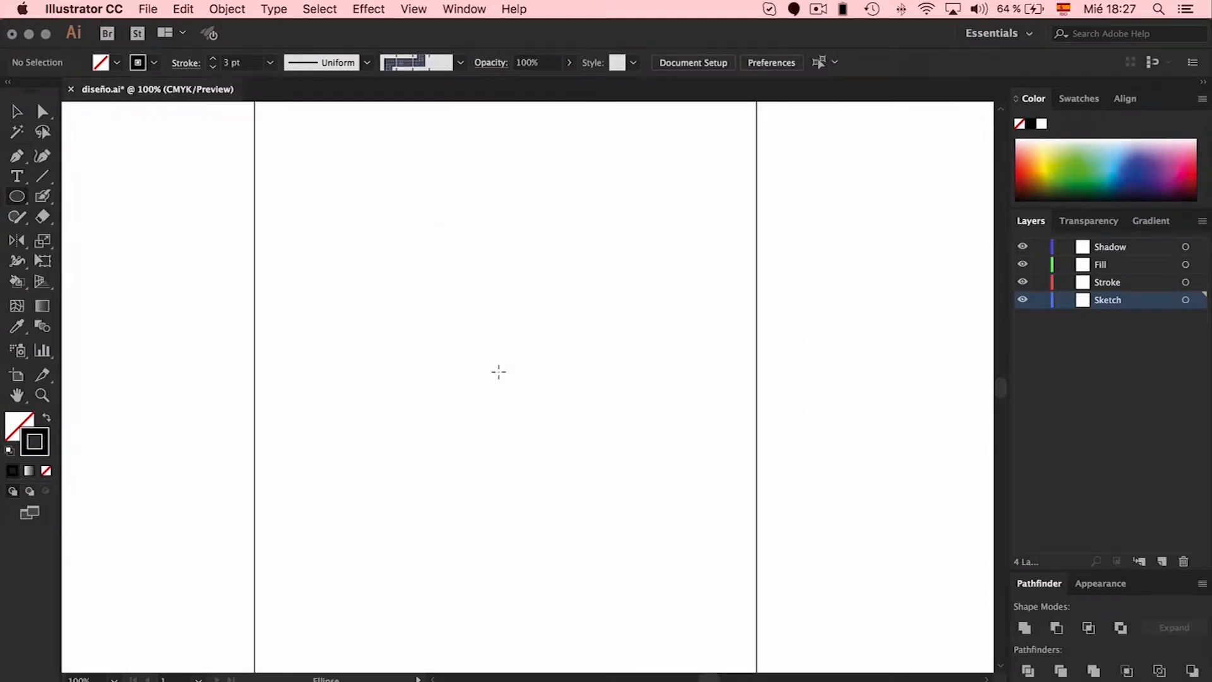
pyautogui.moveTo(505, 368); pyautogui.dragTo(631, 207)
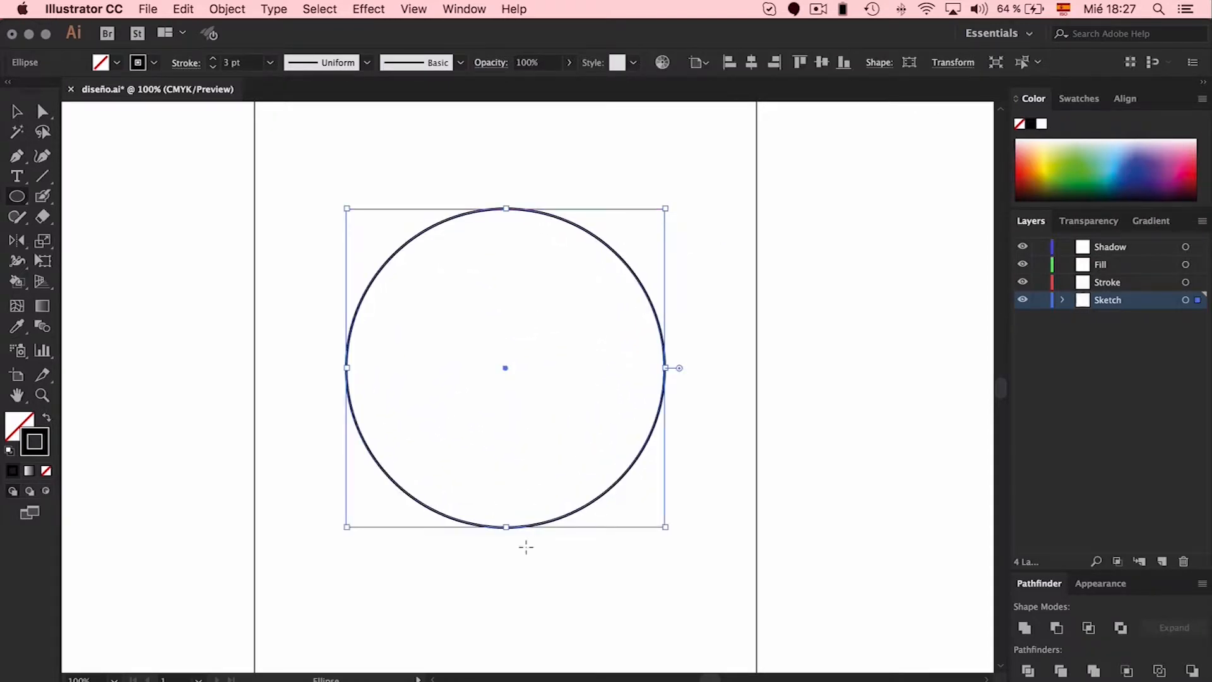
pyautogui.press('a')
pyautogui.click(506, 526)
pyautogui.moveTo(505, 531); pyautogui.dragTo(510, 569)
# Rotate the egg-shaped head outline clockwise so its narrow end points toward the lower left.
pyautogui.press('v')
pyautogui.moveTo(500, 204); pyautogui.dragTo(594, 219)
pyautogui.click(637, 214)
pyautogui.click(593, 214)
pyautogui.click(624, 240)
# Draw one vertical and one horizontal straight line crossing the whole head outline.
pyautogui.click(42, 177)
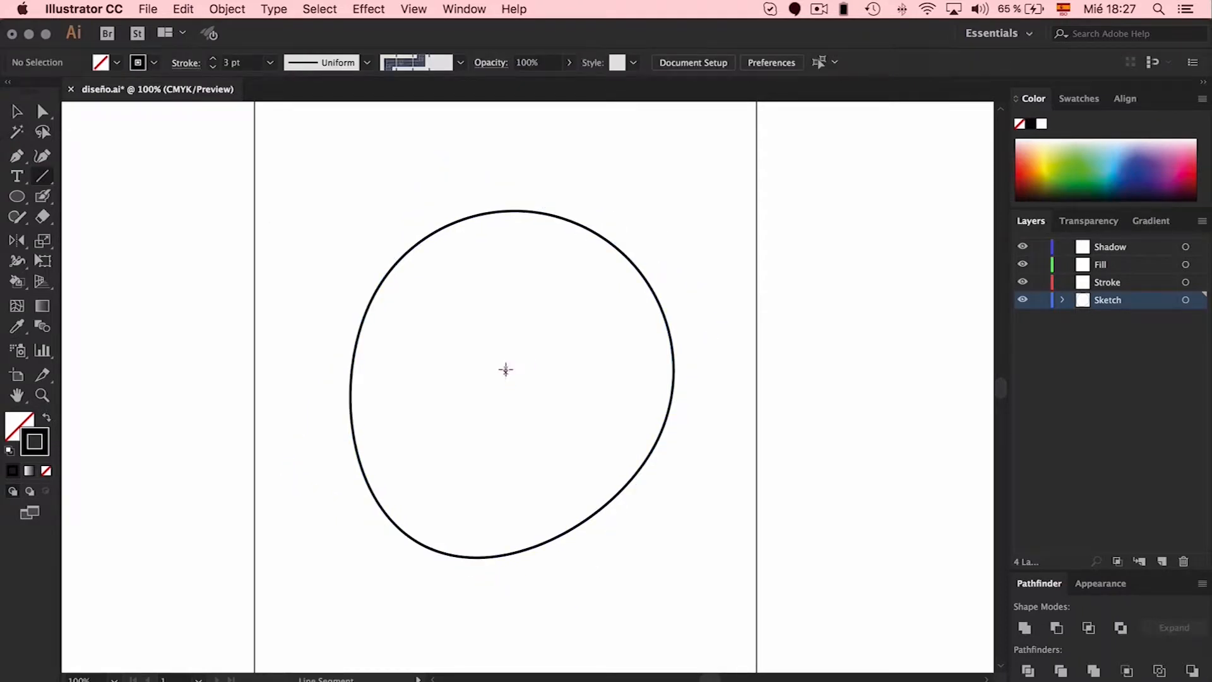
pyautogui.moveTo(505, 366); pyautogui.dragTo(524, 135)
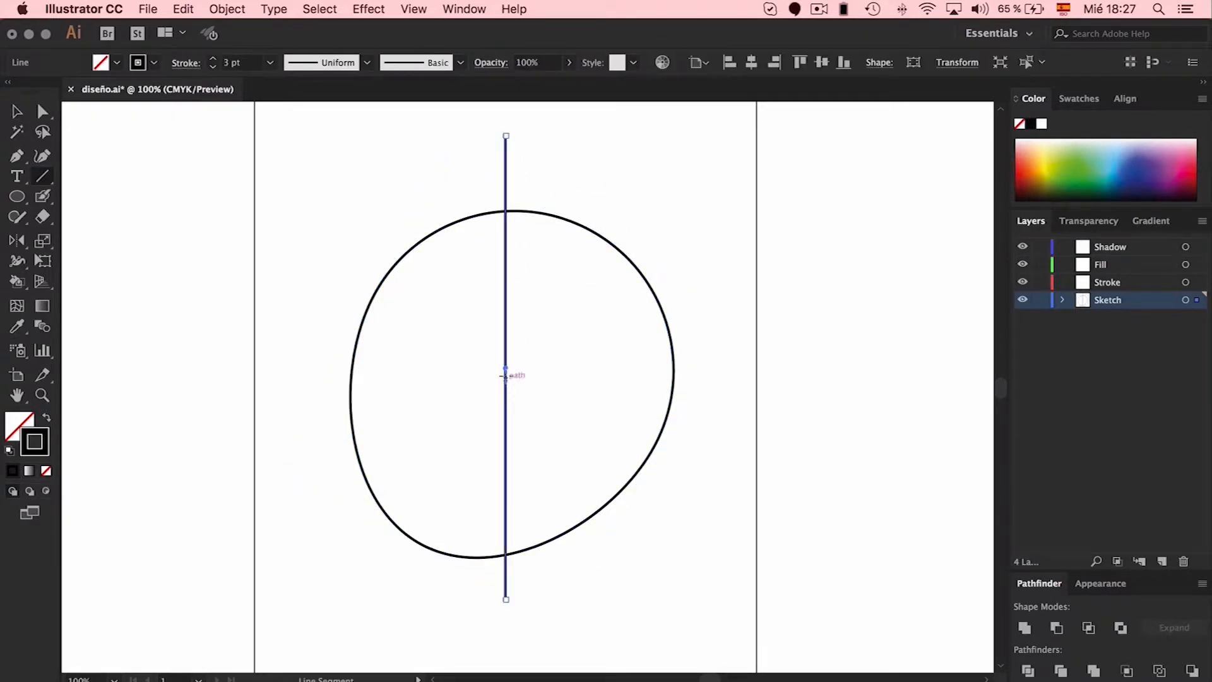
pyautogui.moveTo(504, 350); pyautogui.dragTo(766, 349)
# Align the head outline and both lines to each other's horizontal and vertical centres.
pyautogui.press('v')
pyautogui.moveTo(680, 236); pyautogui.dragTo(287, 491)
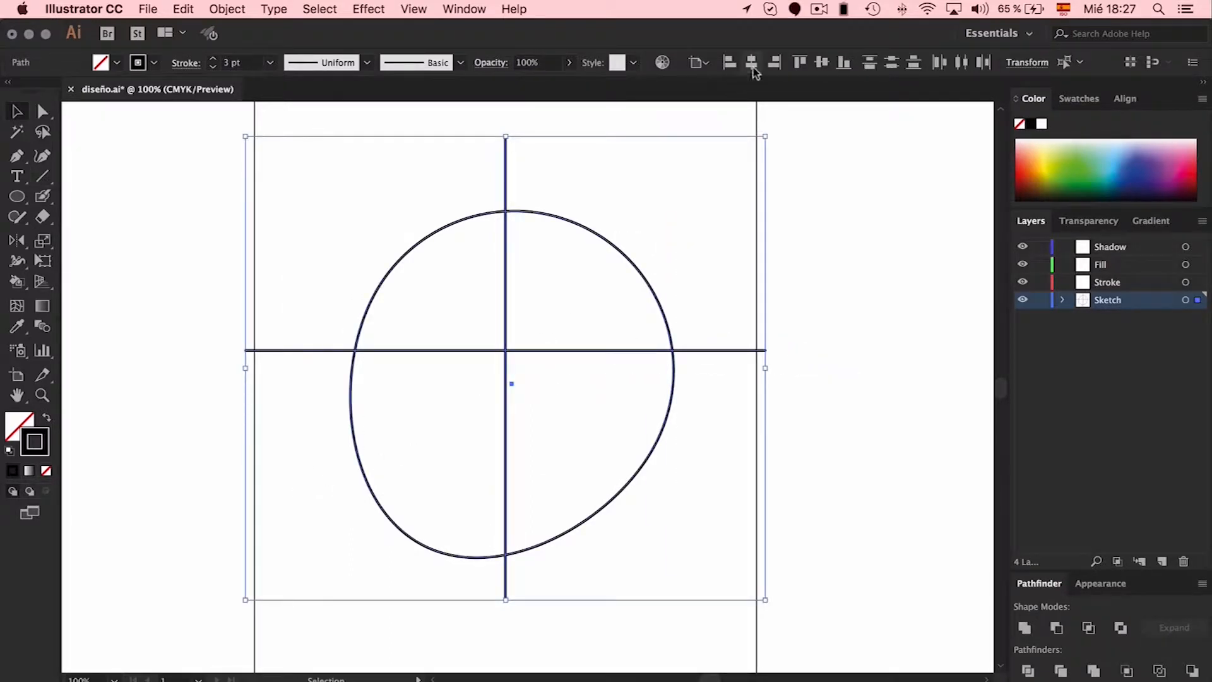
pyautogui.click(820, 62)
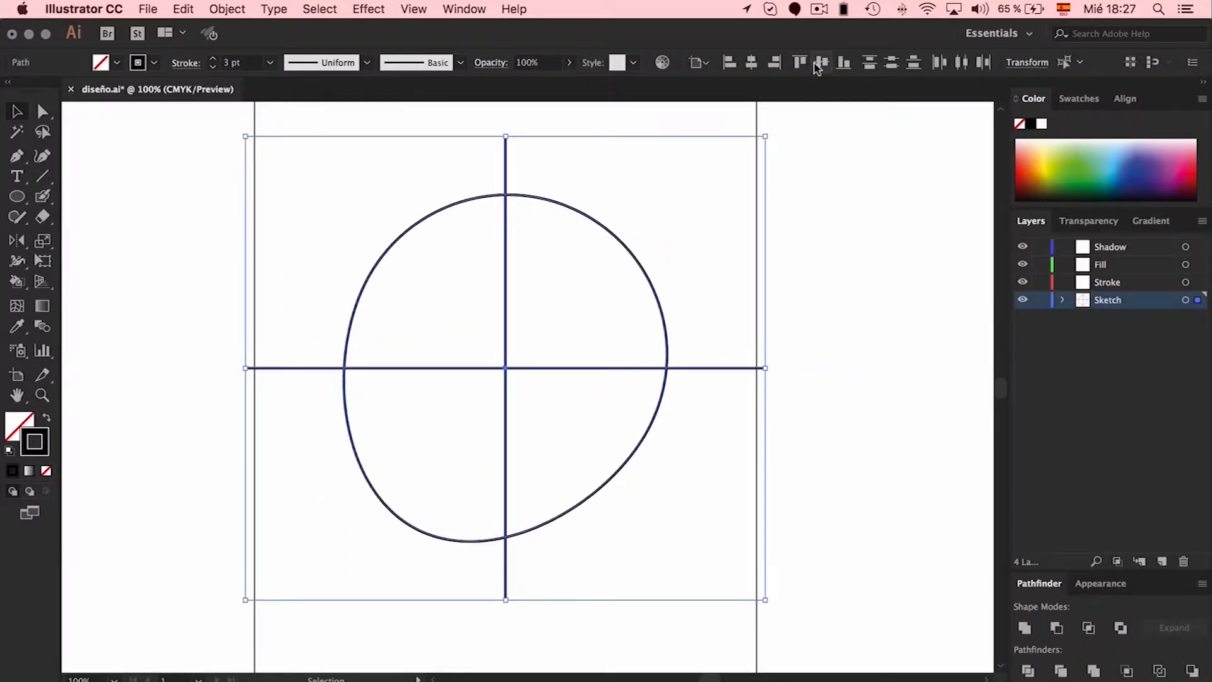
pyautogui.click(711, 314)
# Draw an open, angular eight-point ear path with the Pen tool right of the vertical line, about 13 mm wide and 26 mm tall.
pyautogui.press('super+plus')
pyautogui.press('p')
pyautogui.click(525, 301)
pyautogui.click(525, 259)
pyautogui.click(587, 259)
pyautogui.click(587, 317)
pyautogui.click(557, 355)
pyautogui.click(557, 382)
pyautogui.click(526, 382)
pyautogui.click(525, 351)
# Nudge the lower hook of the ear path slightly to the right.
pyautogui.press('a')
pyautogui.click(568, 373)
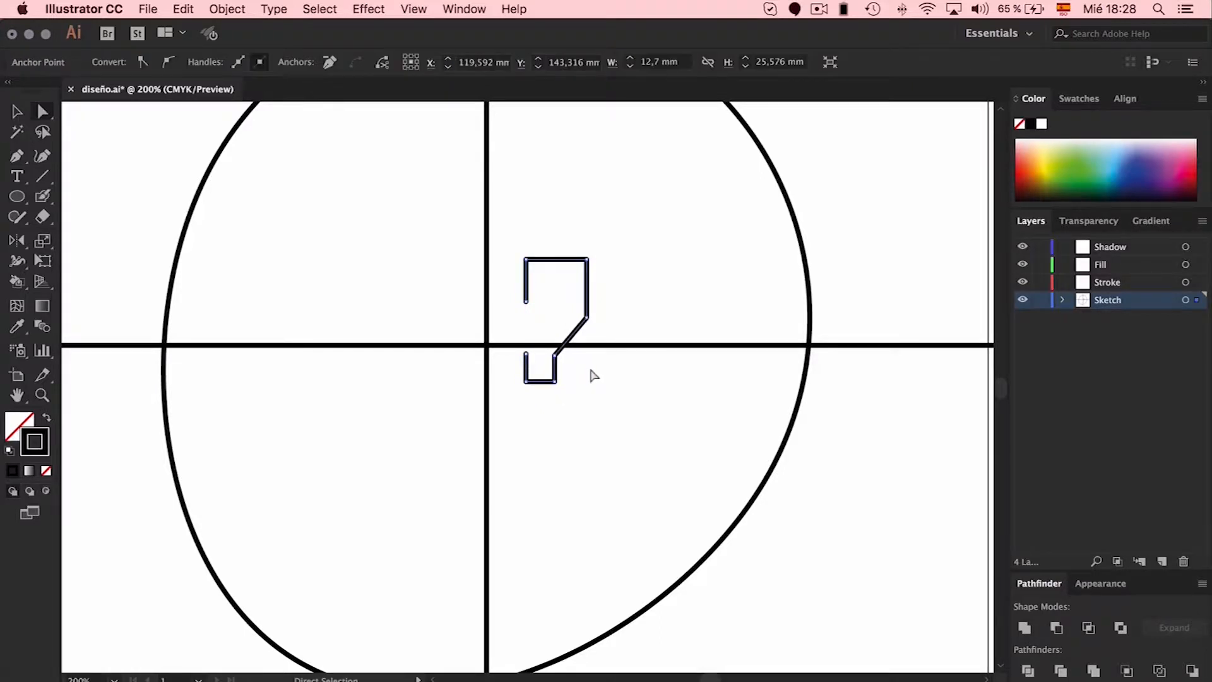
pyautogui.moveTo(527, 365); pyautogui.dragTo(543, 389)
pyautogui.click(578, 358)
pyautogui.press('Right')
# Fully round the two bottom corners of the ear path to form the lobe.
pyautogui.click(556, 382)
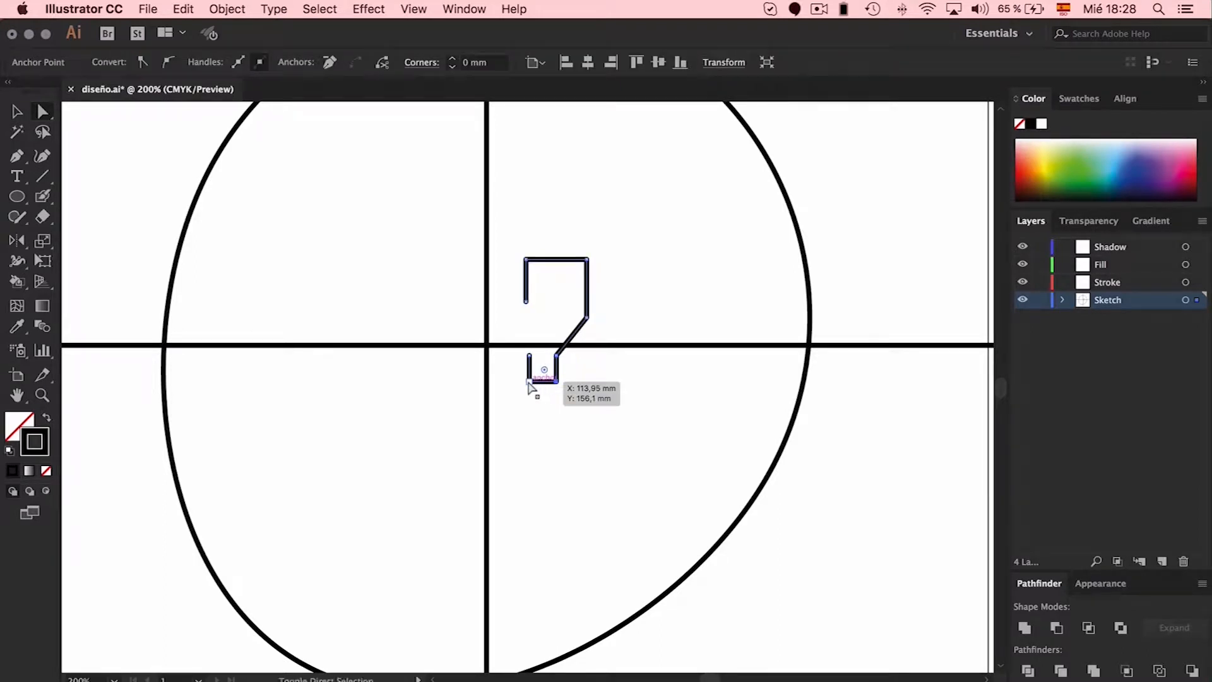
pyautogui.keyDown('shift'); pyautogui.click(529, 382); pyautogui.keyUp('shift')
pyautogui.moveTo(543, 370); pyautogui.dragTo(527, 296)
# Try rounding the corners at both ends of the ear's slanted segment as far as they go.
pyautogui.click(556, 355)
pyautogui.keyDown('shift'); pyautogui.click(587, 317); pyautogui.keyUp('shift')
pyautogui.moveTo(572, 360); pyautogui.dragTo(659, 454)
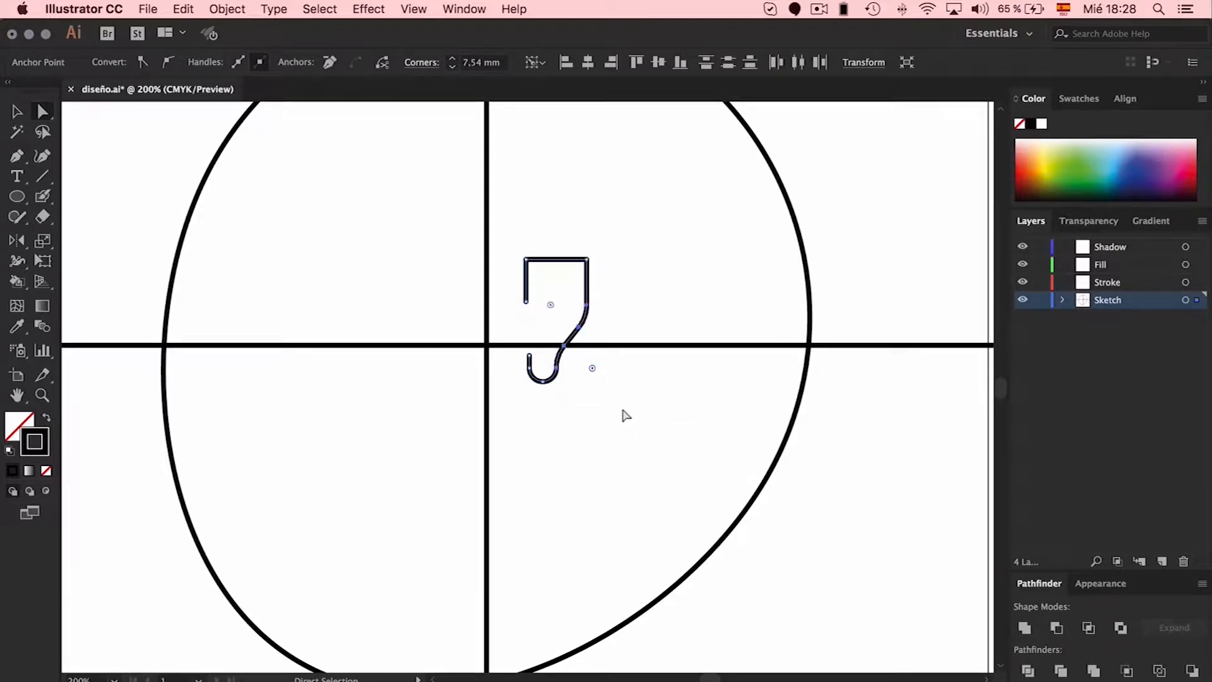
pyautogui.click(626, 413)
# Fully round the two upper corners of the ear path into an arch.
pyautogui.moveTo(602, 231); pyautogui.dragTo(578, 338)
pyautogui.click(644, 265)
# Remove the rounding from both corners of the ear's slanted segment.
pyautogui.click(579, 318)
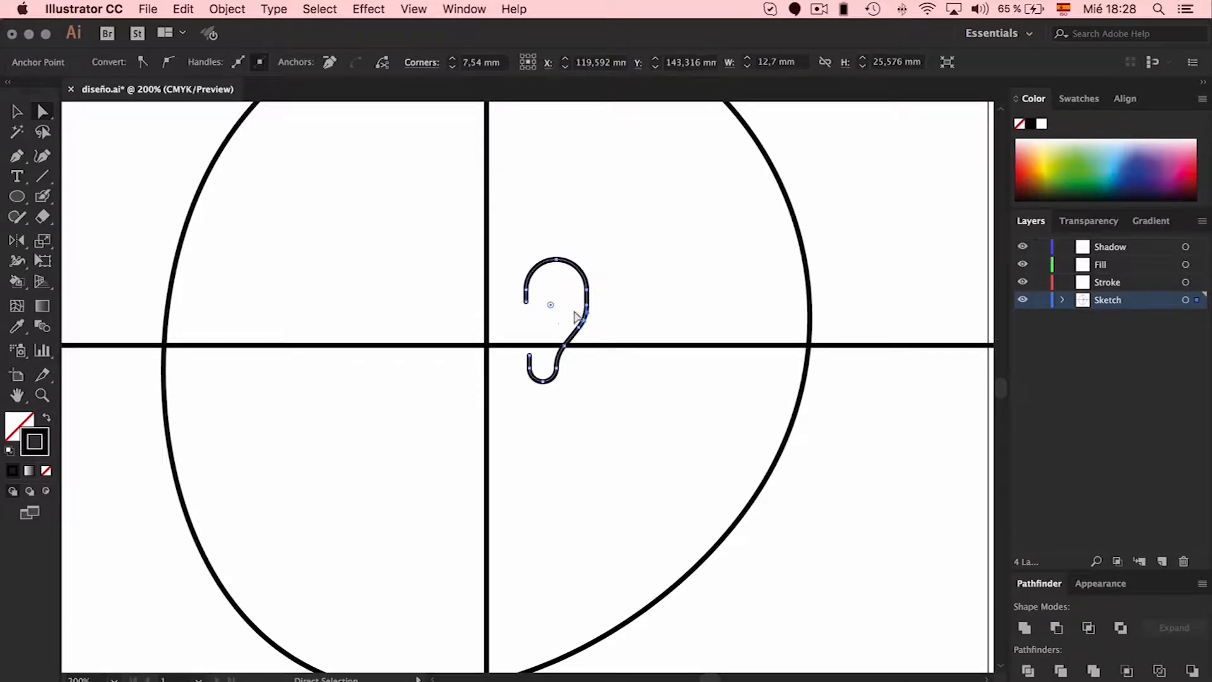
pyautogui.moveTo(553, 309); pyautogui.dragTo(509, 275)
pyautogui.click(563, 350)
pyautogui.click(699, 275)
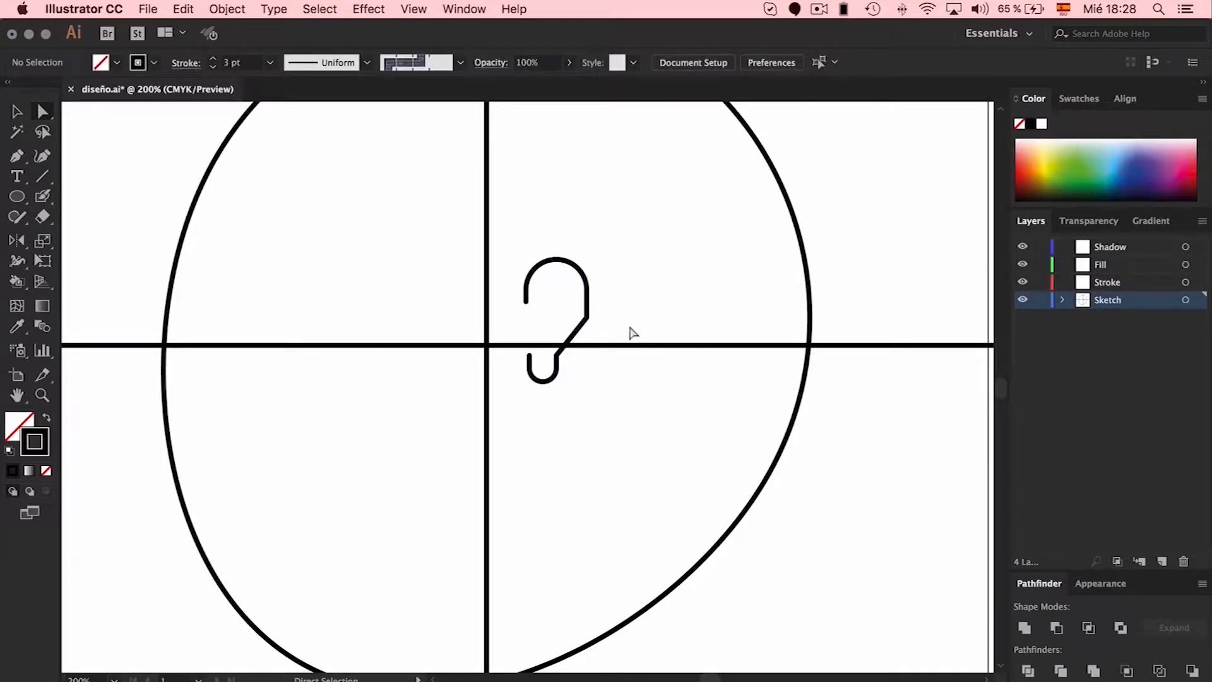
# Nudge the upper part of the ear path slightly down and to the left.
pyautogui.moveTo(624, 241); pyautogui.dragTo(524, 333)
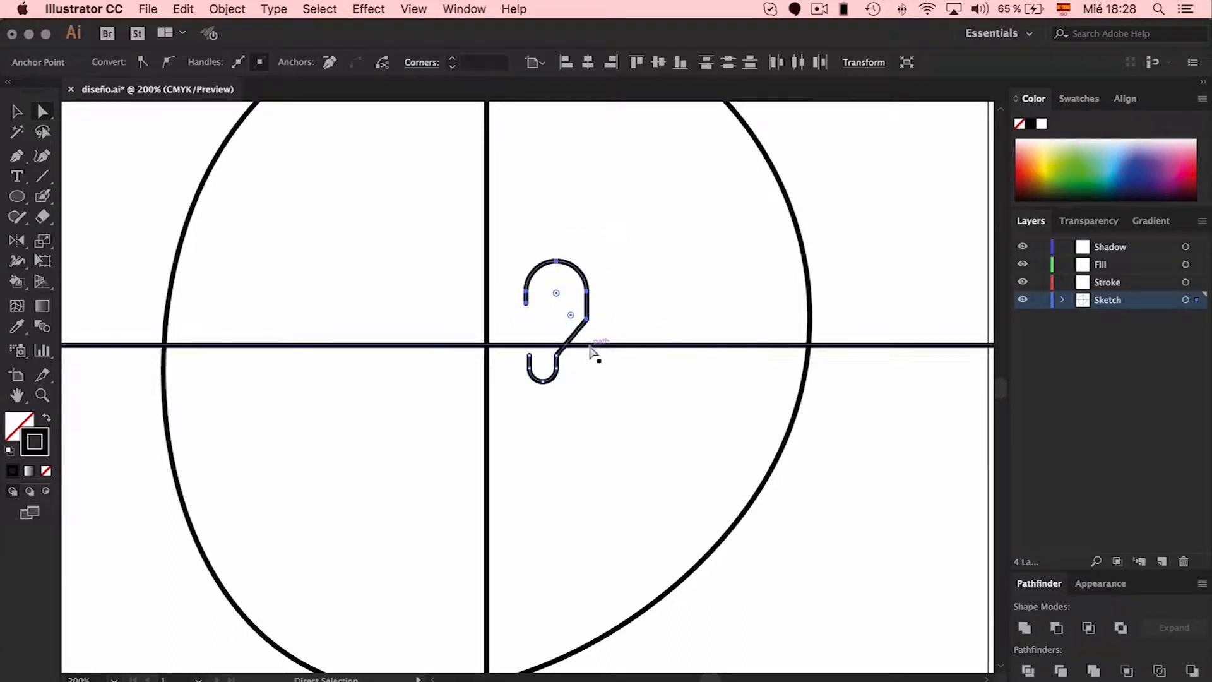
pyautogui.press('Left')
pyautogui.press('Left')
pyautogui.click(623, 311)
# Round both corners of the ear's slanted segment so the arch flows smoothly into the lobe.
pyautogui.click(584, 322)
pyautogui.keyDown('shift'); pyautogui.click(556, 355); pyautogui.keyUp('shift')
pyautogui.moveTo(567, 317); pyautogui.dragTo(396, 222)
pyautogui.click(590, 217)
# Select the whole ear and scale it up proportionally from its lower edge.
pyautogui.press('v')
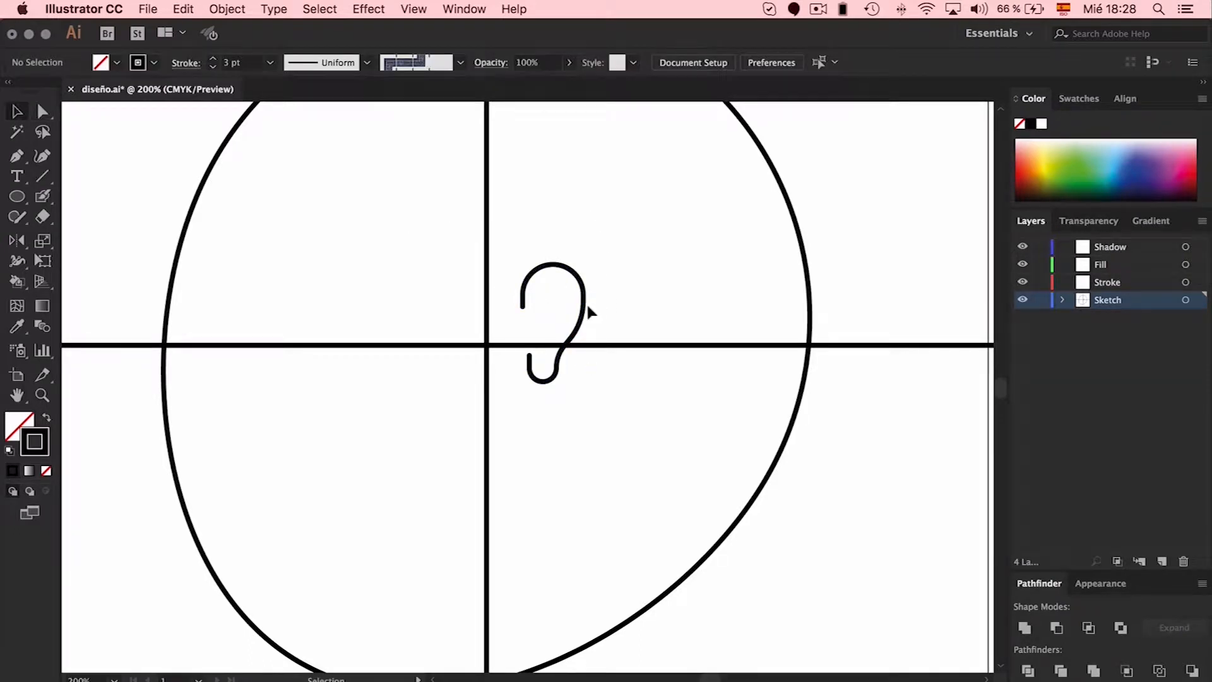
pyautogui.click(586, 310)
pyautogui.press('super+minus')
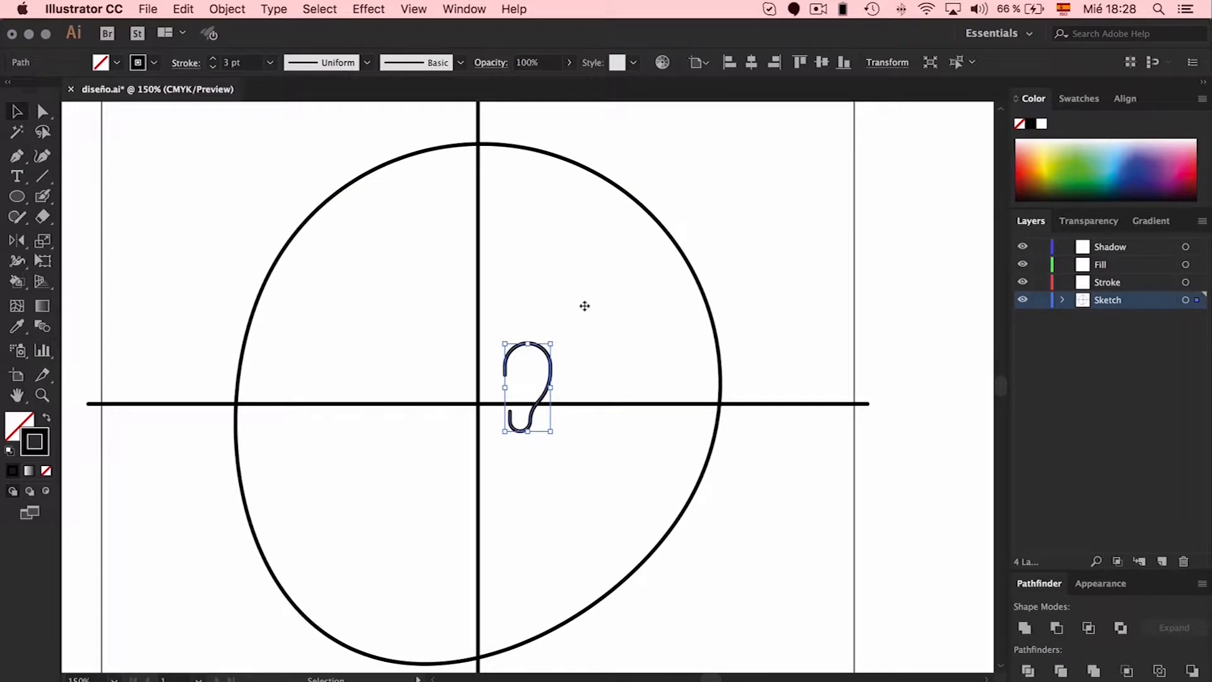
pyautogui.moveTo(532, 433); pyautogui.dragTo(529, 452)
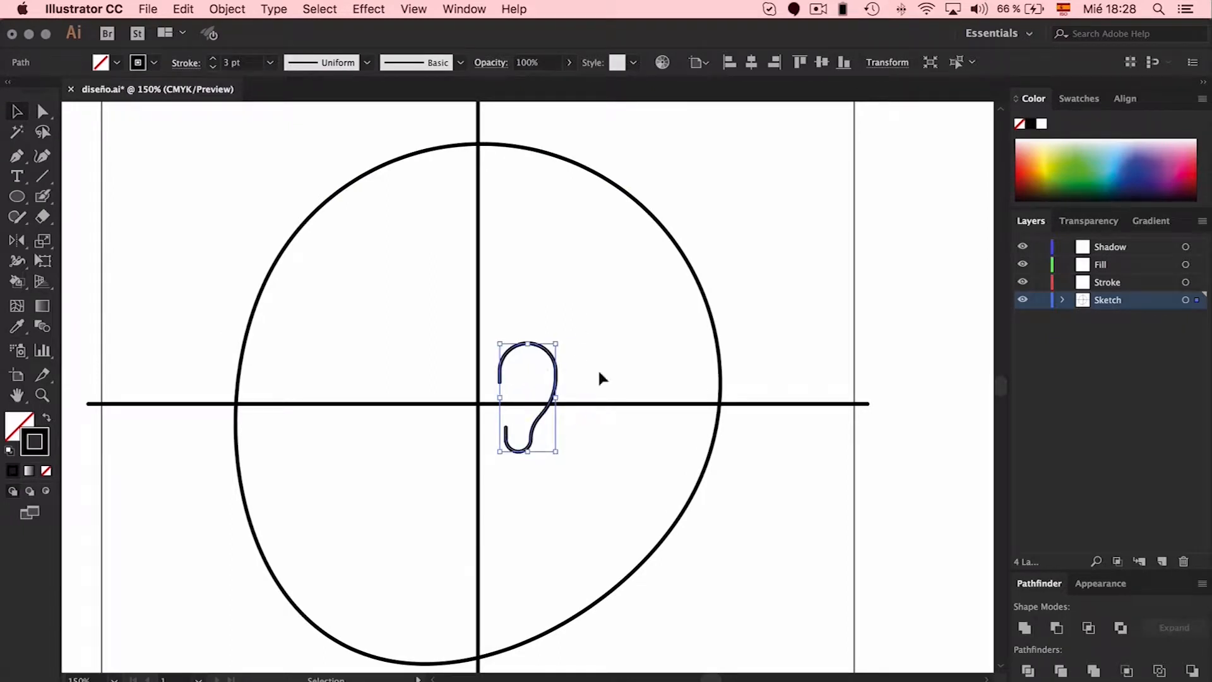
# Nudge the ear down until it is centred on the horizontal line, and left toward the vertical line.
pyautogui.press('Down')
pyautogui.press('Down')
pyautogui.press('Down')
pyautogui.press('Down')
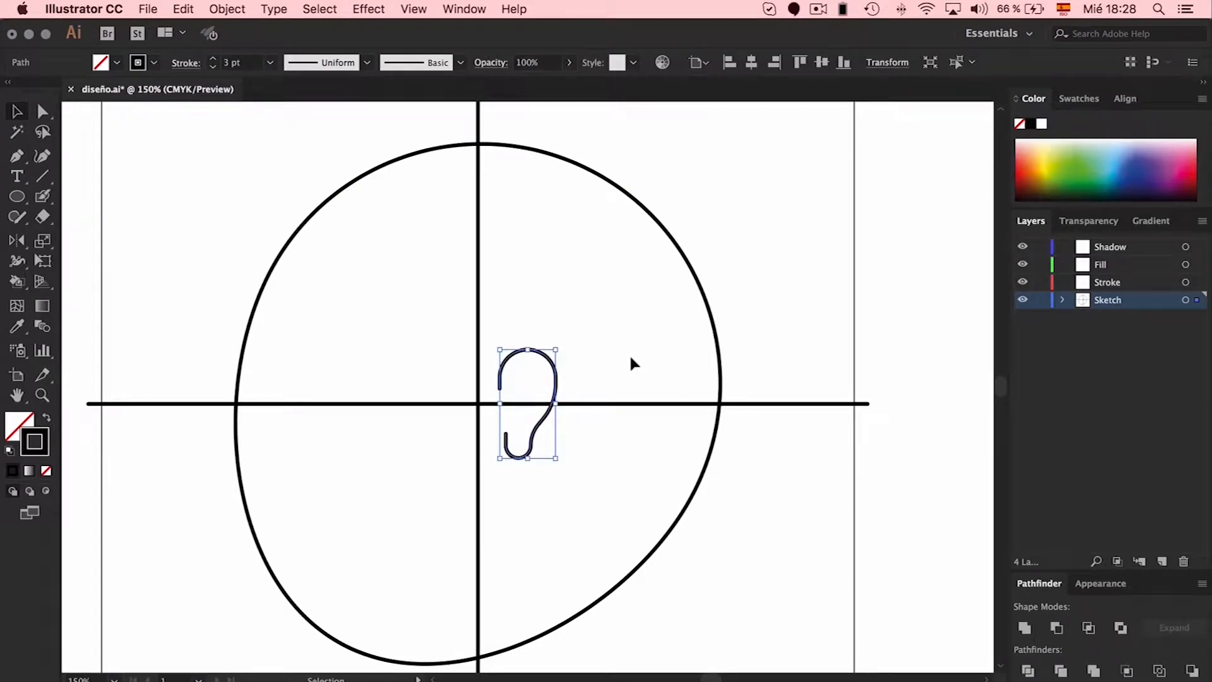
pyautogui.press('Left')
pyautogui.press('Left')
pyautogui.press('Left')
pyautogui.press('Left')
pyautogui.press('Left')
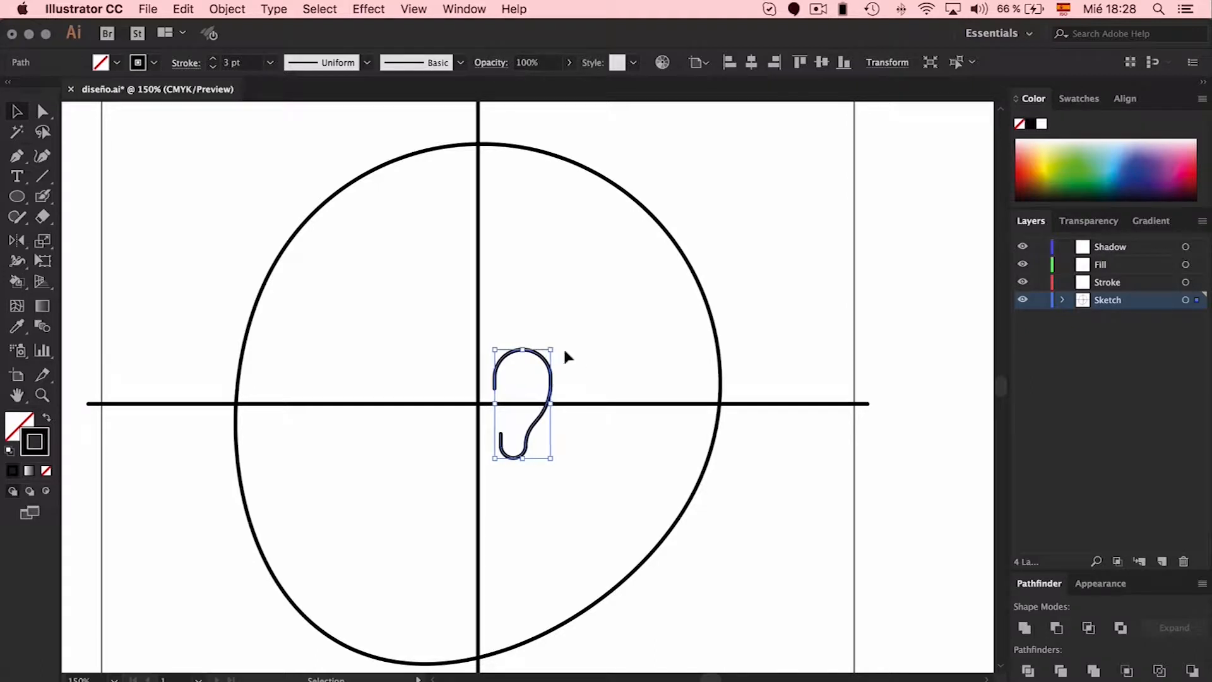
# Enlarge the ear slightly about its centre and nudge it a little to the right.
pyautogui.moveTo(554, 348); pyautogui.dragTo(556, 343)
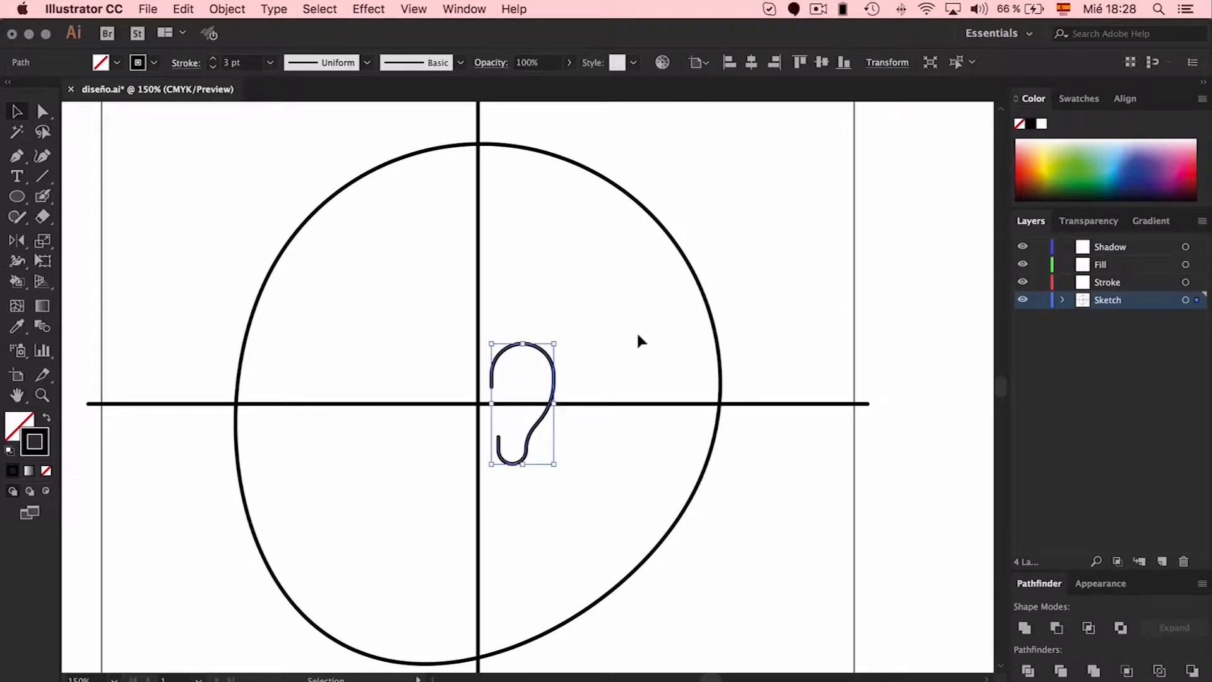
pyautogui.press('Right')
pyautogui.press('Right')
pyautogui.click(637, 336)
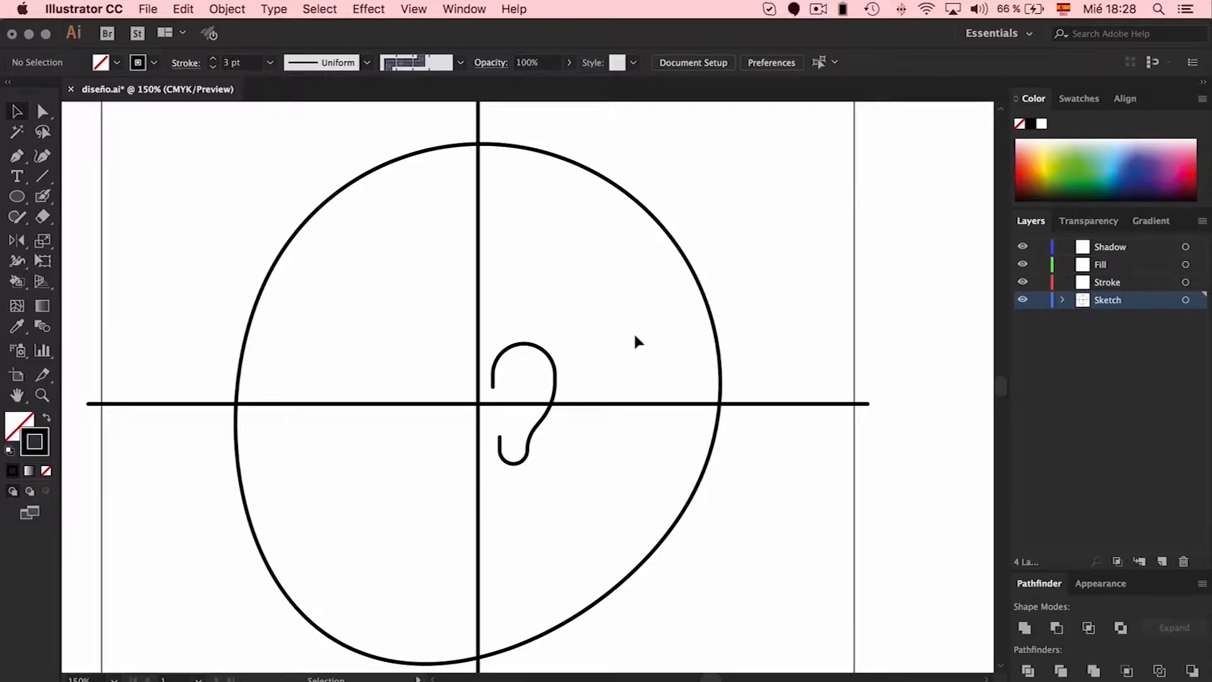
# Draw a horizontal line across the head just above the ear and duplicate it the same distance below the centre line.
pyautogui.click(43, 177)
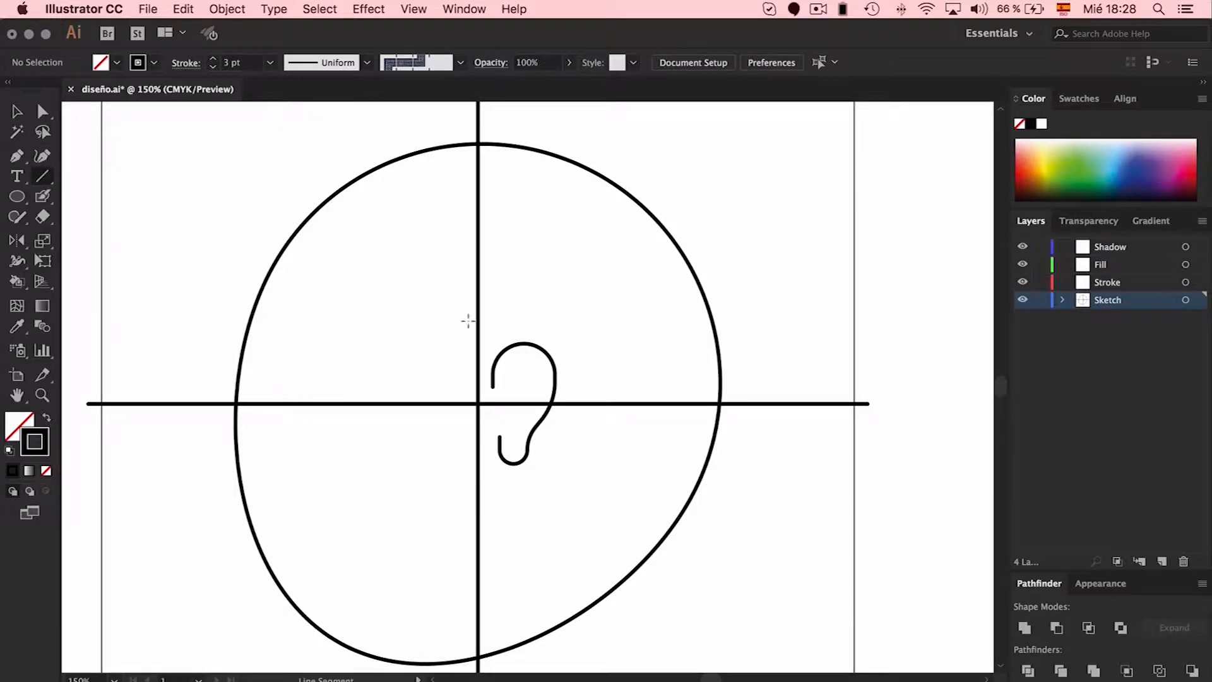
pyautogui.moveTo(478, 403); pyautogui.dragTo(868, 330)
pyautogui.press('v')
pyautogui.click(729, 252)
pyautogui.moveTo(758, 330); pyautogui.dragTo(821, 479)
# On the Stroke layer, draw a four-point brow-and-nose profile with the Pen tool along the head's left edge, starting at the upper horizontal line.
pyautogui.scroll(-3, 820, 479)
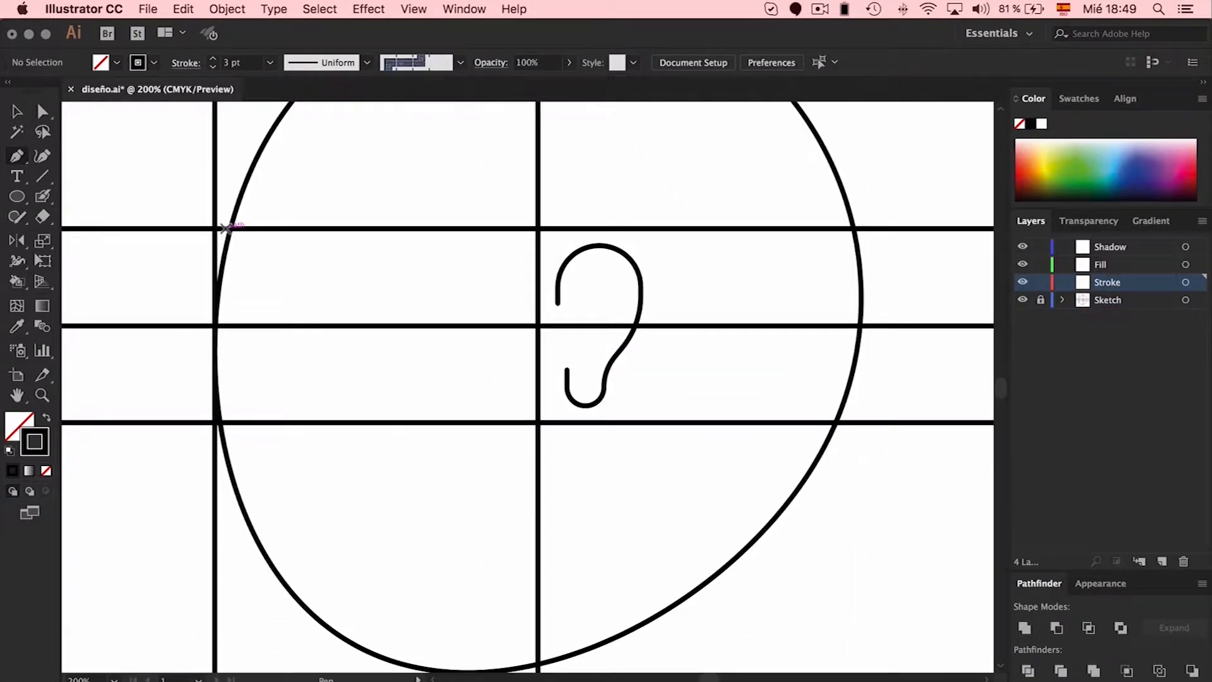
pyautogui.click(222, 228)
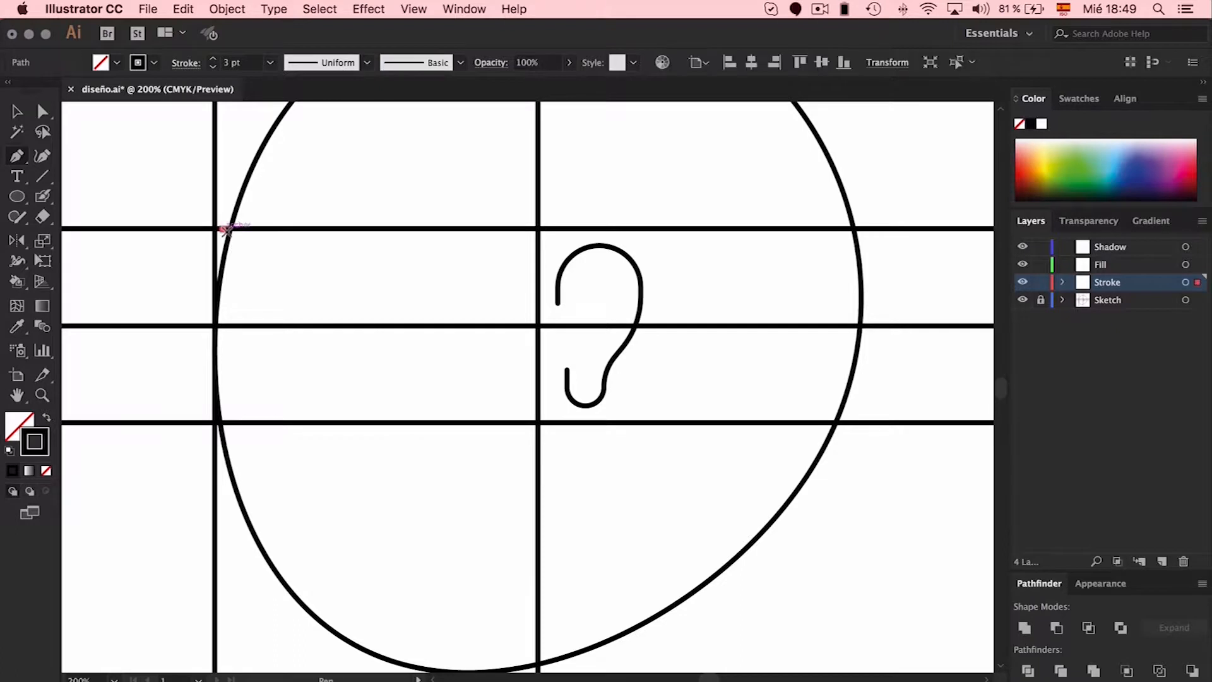
pyautogui.click(248, 270)
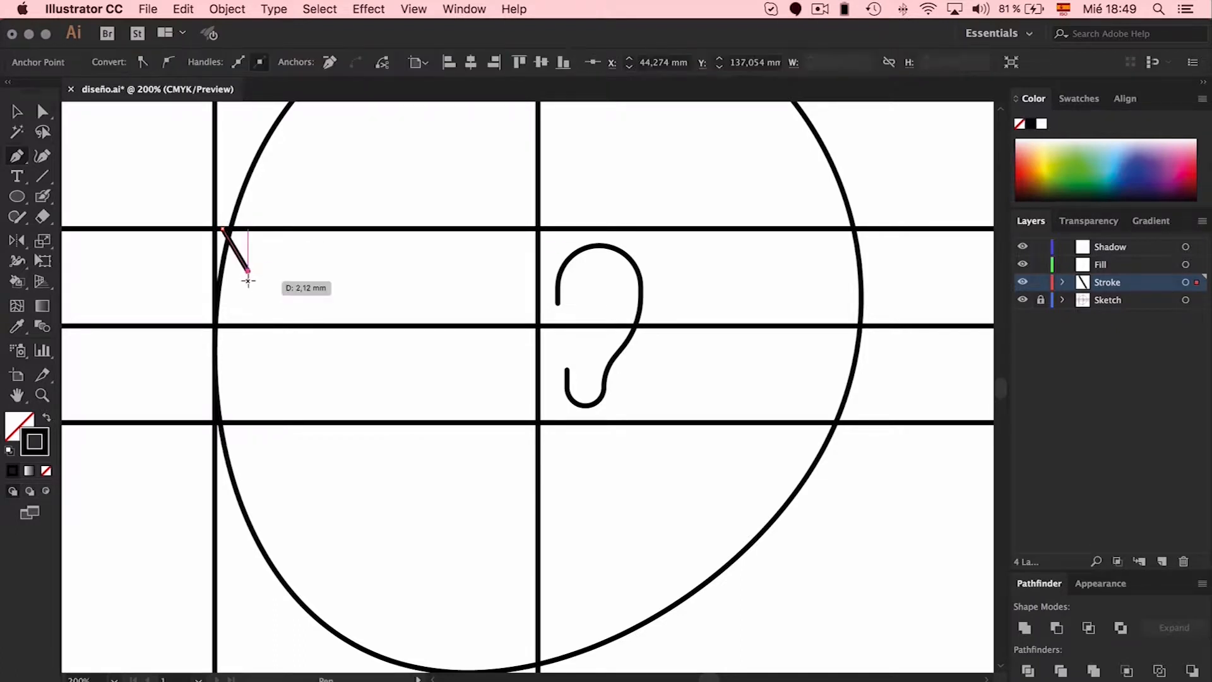
pyautogui.click(207, 392)
pyautogui.click(247, 410)
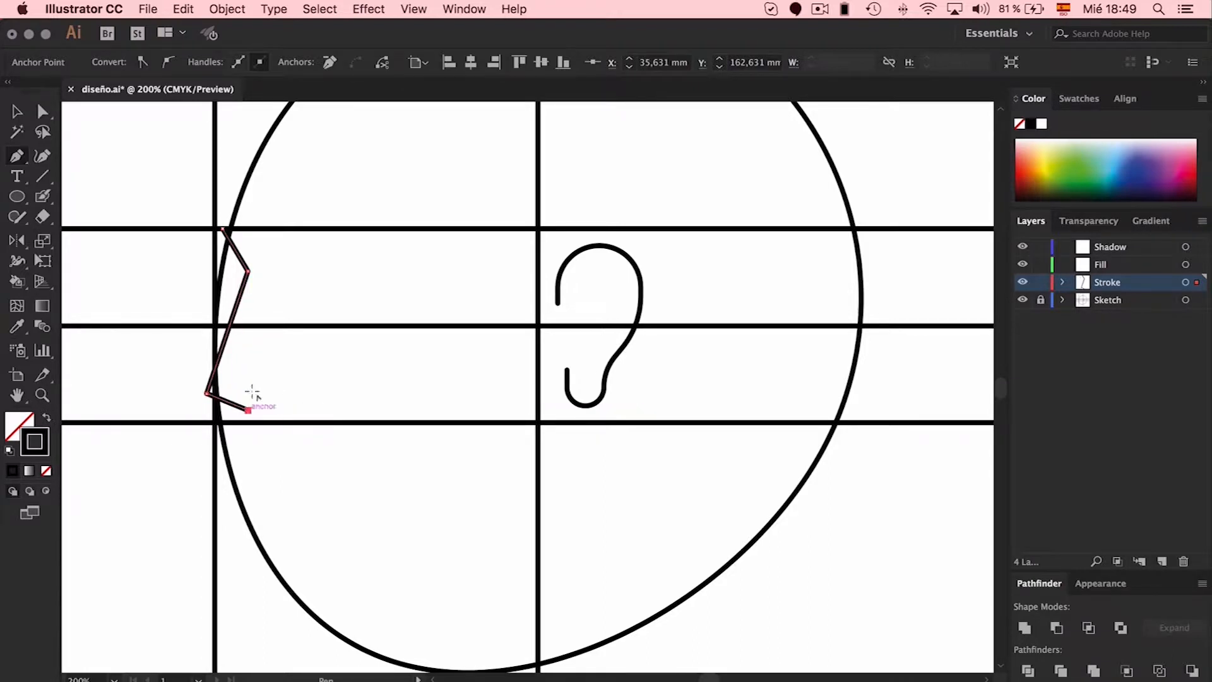
# Move the nose tip outward to the upper left and shift the point under the nose slightly left.
pyautogui.press('a')
pyautogui.moveTo(224, 230); pyautogui.dragTo(223, 237)
pyautogui.click(262, 279)
pyautogui.press('super+z')
pyautogui.click(258, 320)
pyautogui.moveTo(206, 391); pyautogui.dragTo(197, 384)
pyautogui.moveTo(248, 409); pyautogui.dragTo(243, 407)
# Continue the profile from the point under the nose with zigzag Pen points for the upper lip, mouth corner and lower lip.
pyautogui.press('p')
pyautogui.click(240, 406)
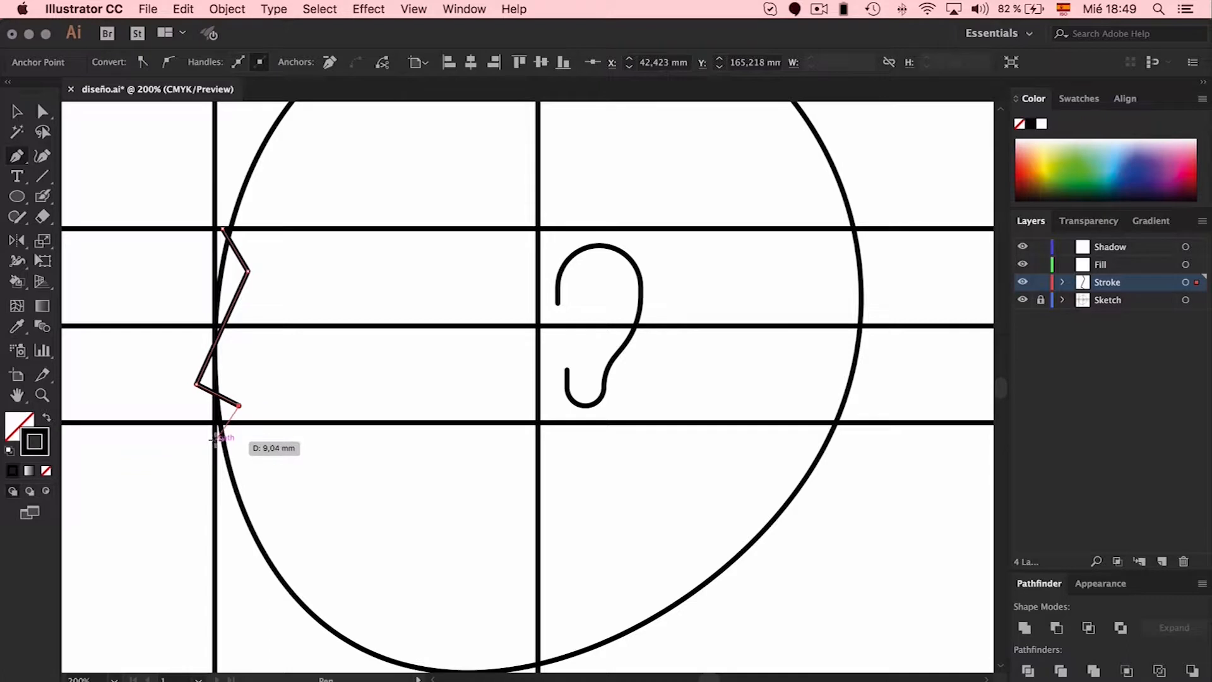
pyautogui.click(222, 436)
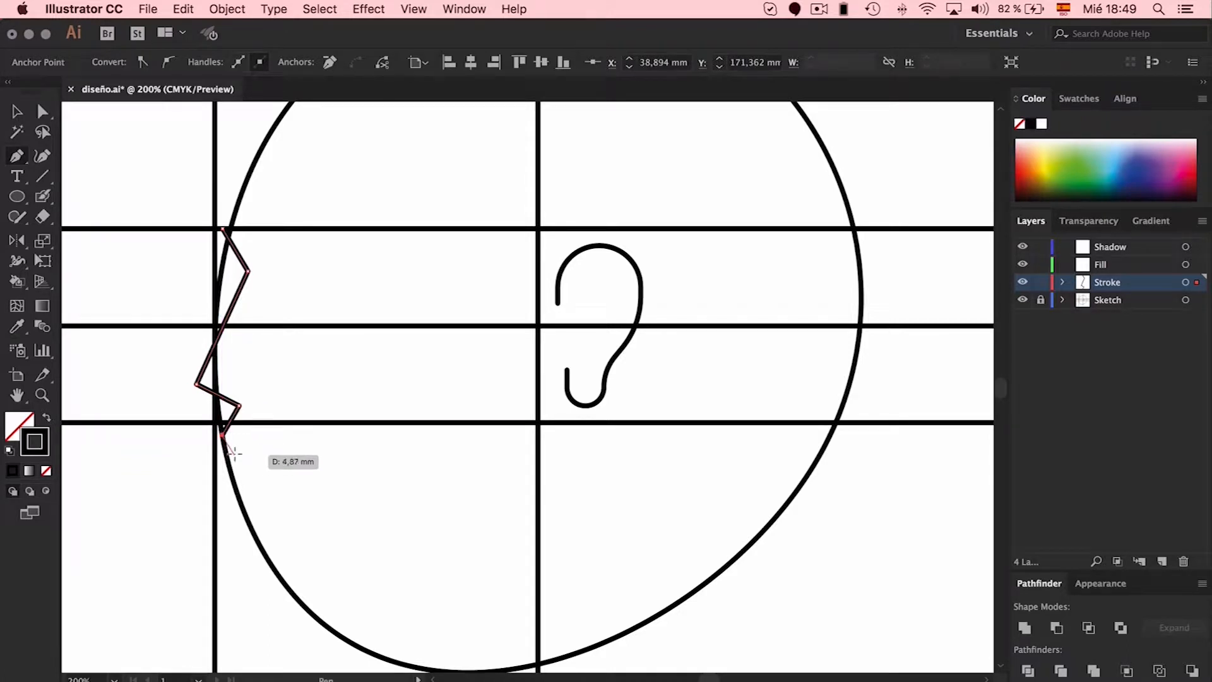
pyautogui.click(233, 454)
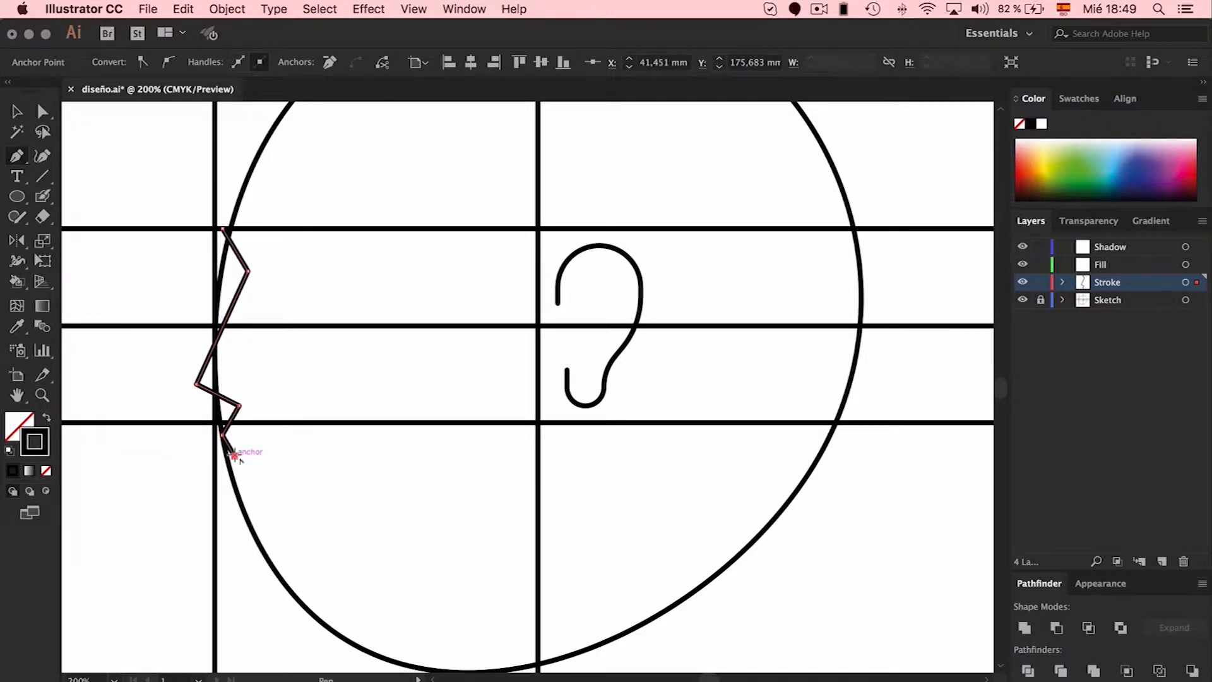
pyautogui.click(222, 469)
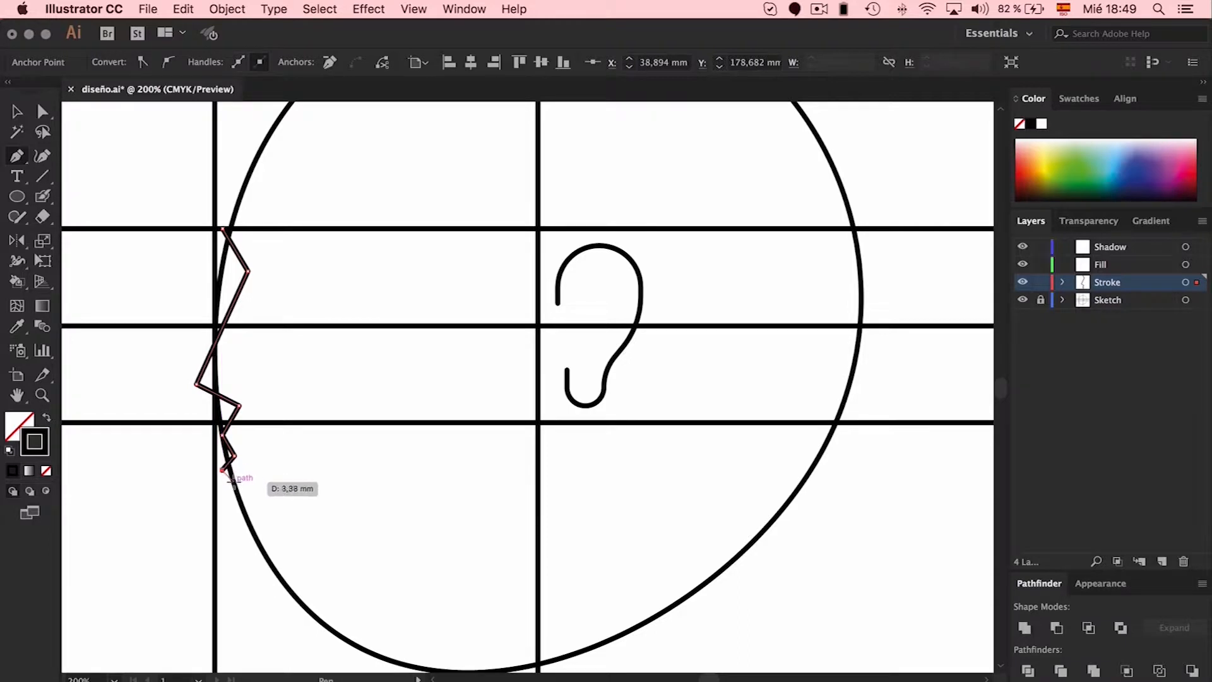
pyautogui.click(234, 487)
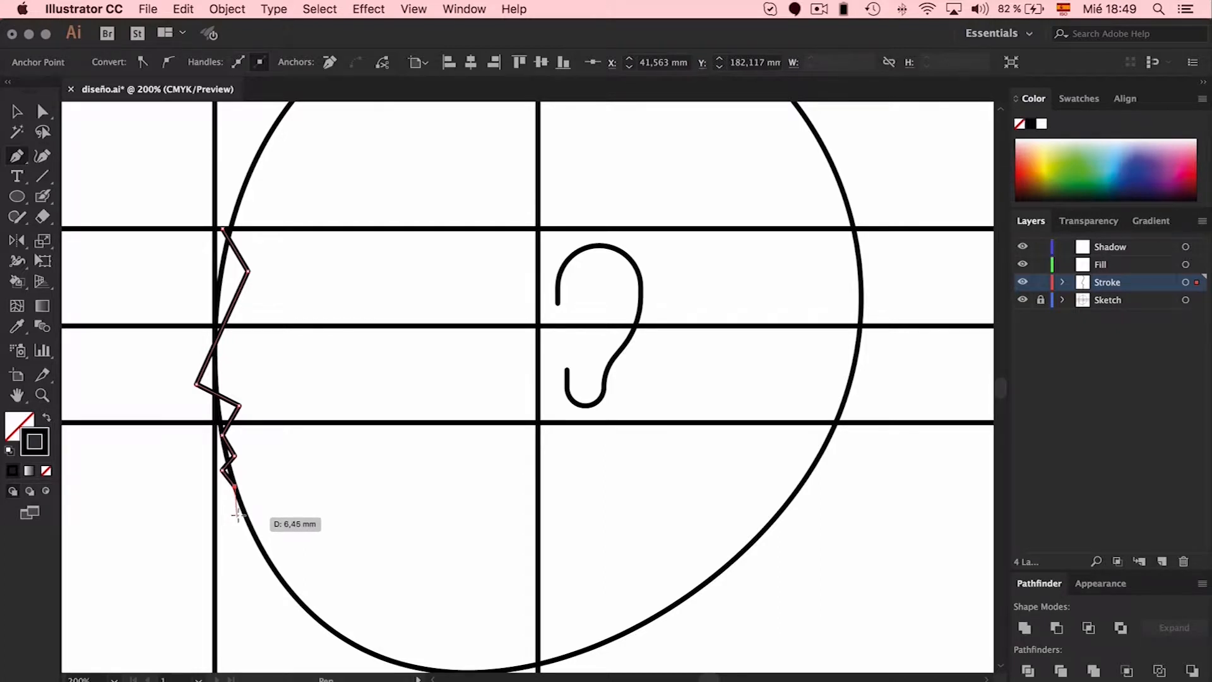
pyautogui.press('super+z')
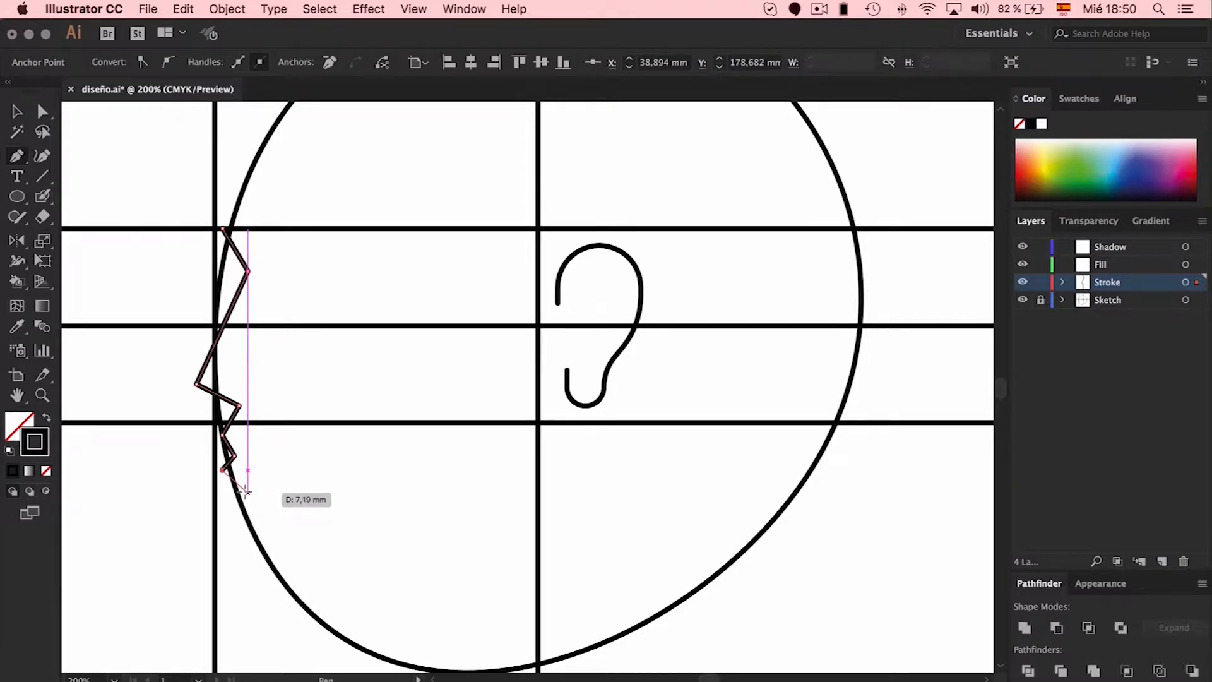
pyautogui.click(247, 498)
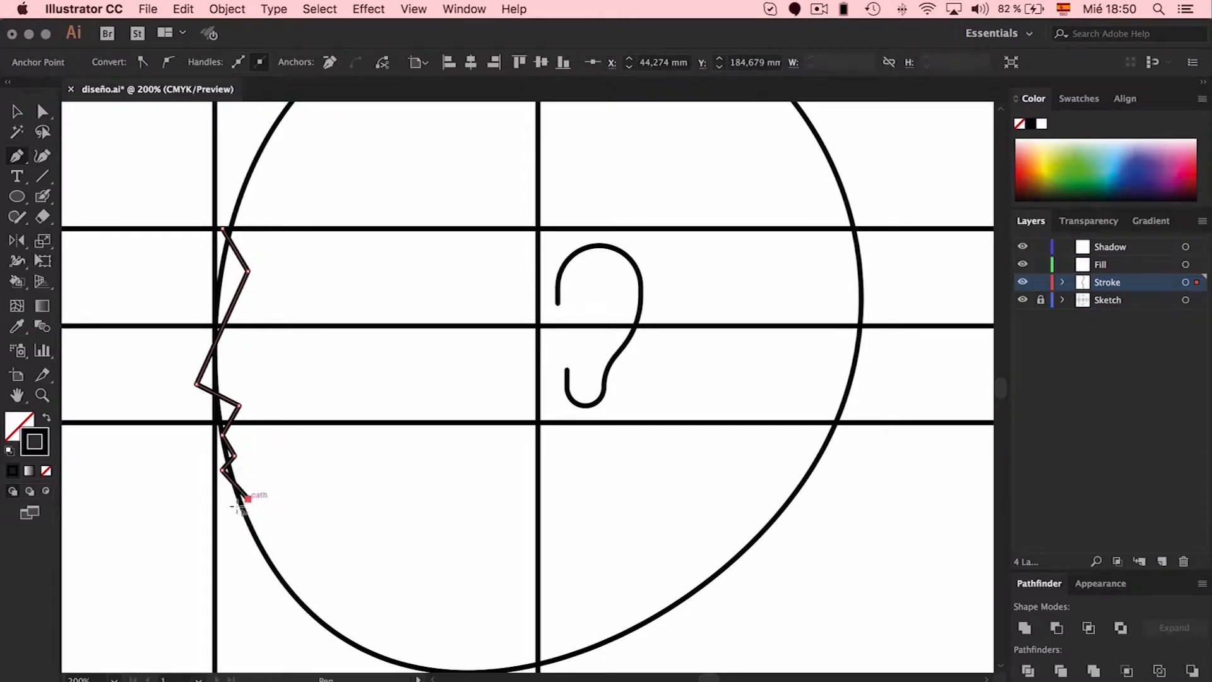
# Extend the path from below the lower lip with a chin point, a short vertical front and a horizontal jaw segment, then end the path.
pyautogui.click(235, 530)
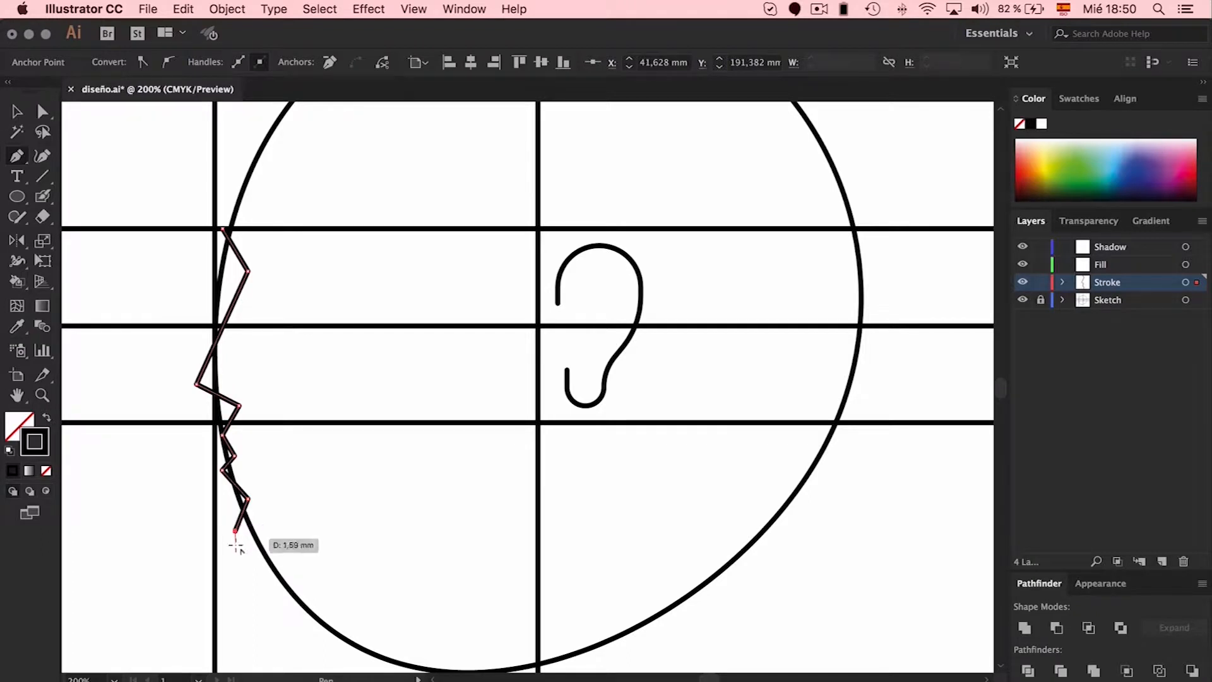
pyautogui.click(235, 564)
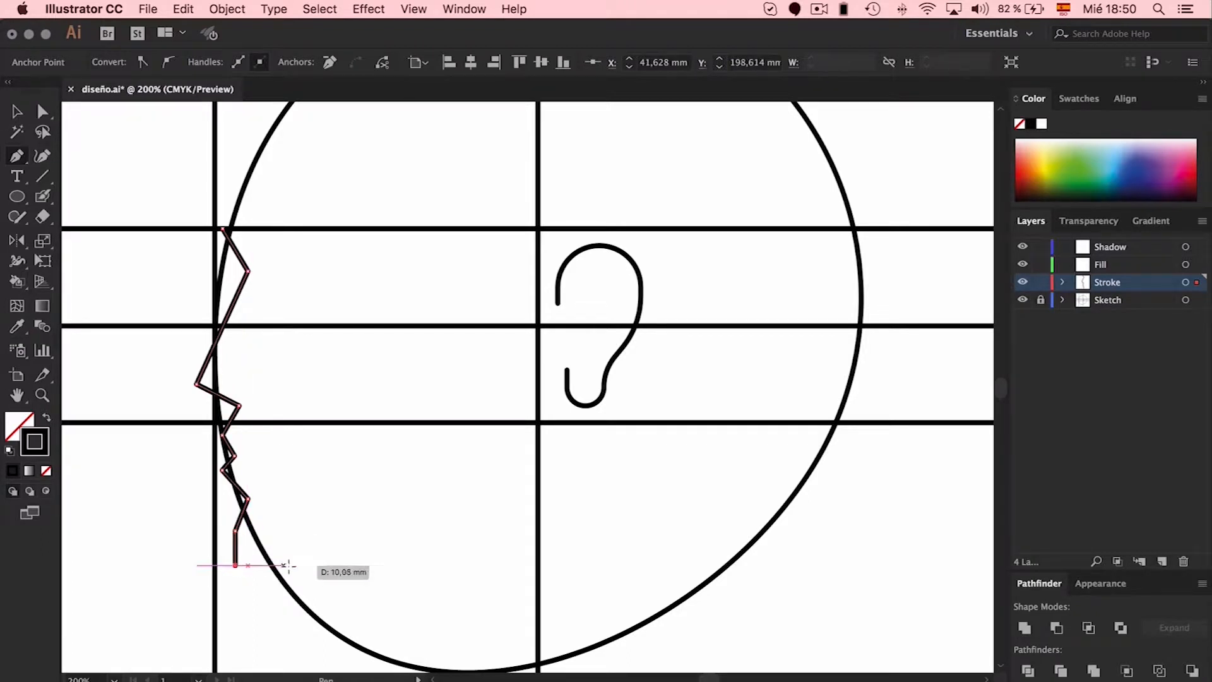
pyautogui.click(303, 564)
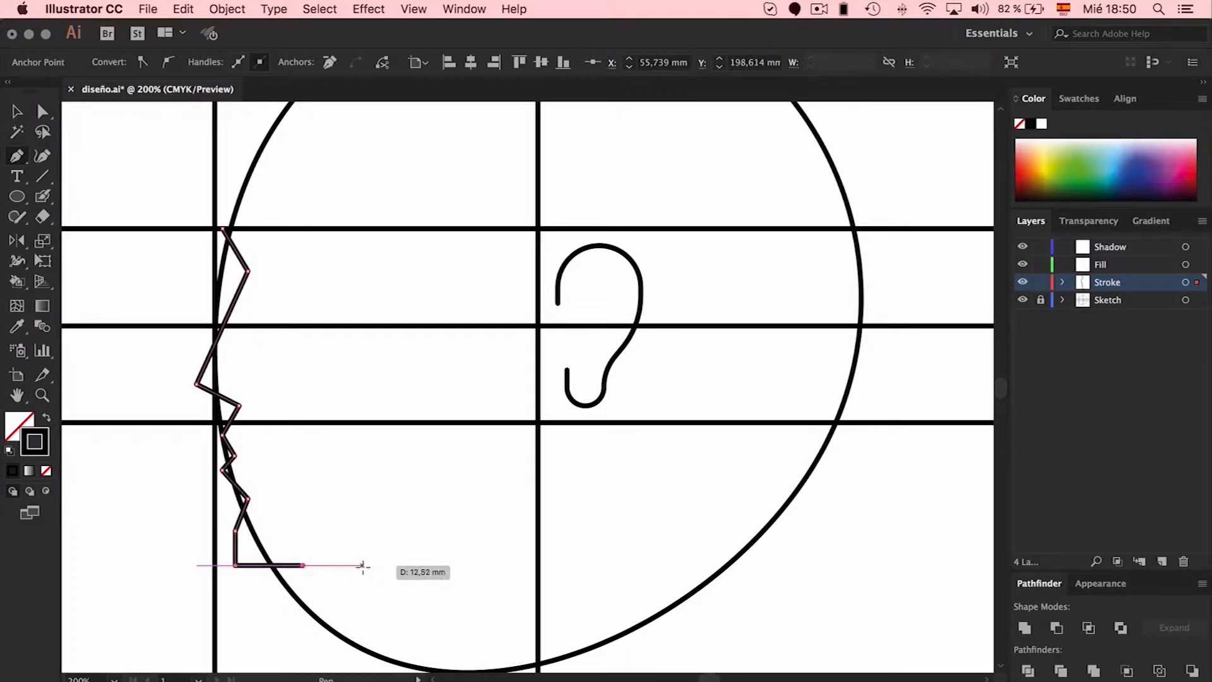
pyautogui.press('v')
pyautogui.scroll(-1, 329, 562)
pyautogui.click(339, 494)
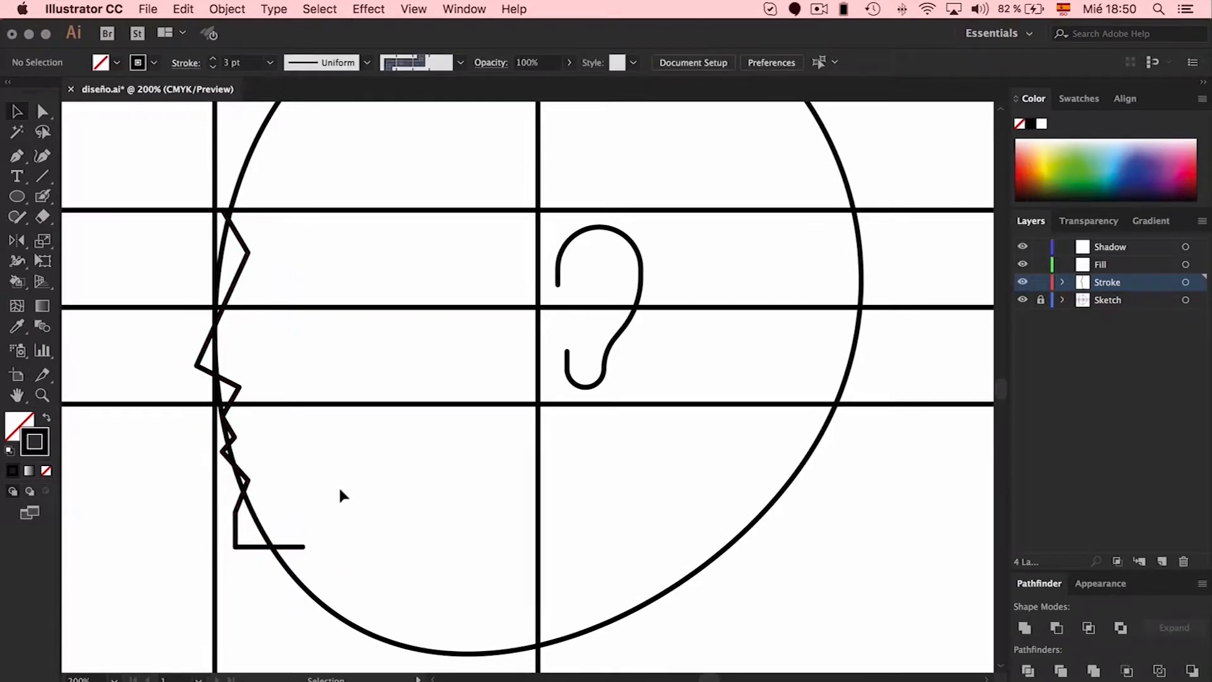
pyautogui.hscroll(-3, 297, 400)
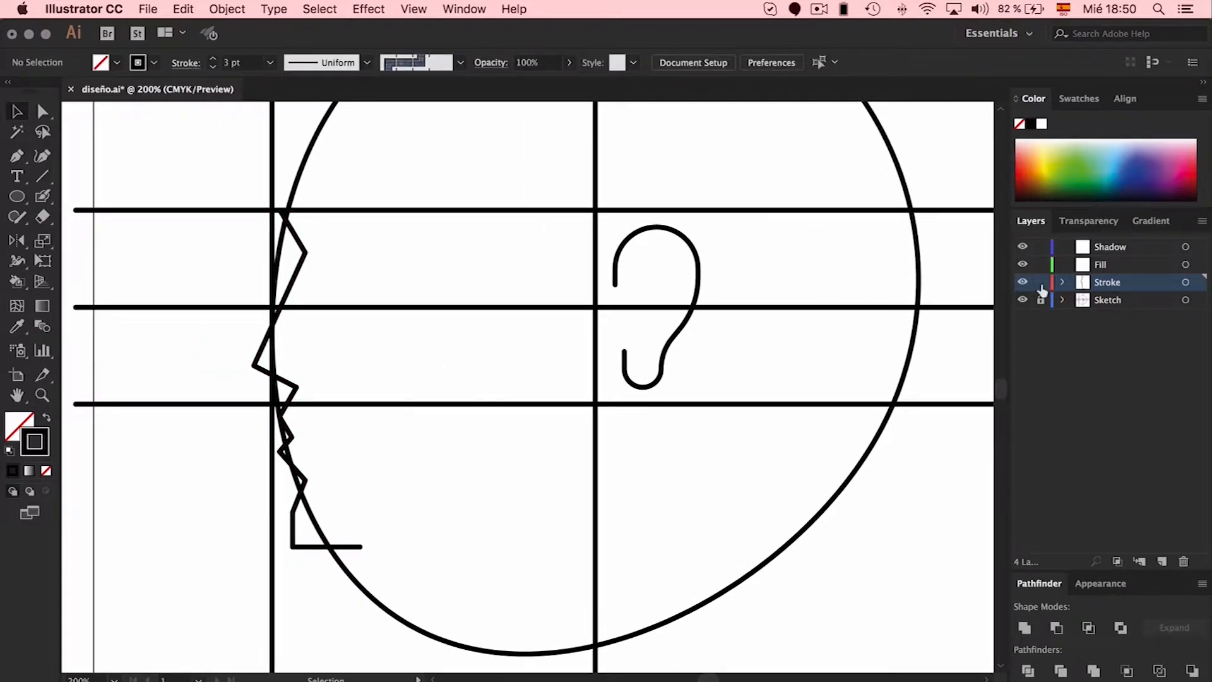
# Reduce the opacity of all Sketch layer artwork to 36%, then lock the Sketch layer and unlock the Stroke layer.
pyautogui.press('a')
pyautogui.press('super+a')
pyautogui.click(568, 64)
pyautogui.click(527, 85)
pyautogui.press('v')
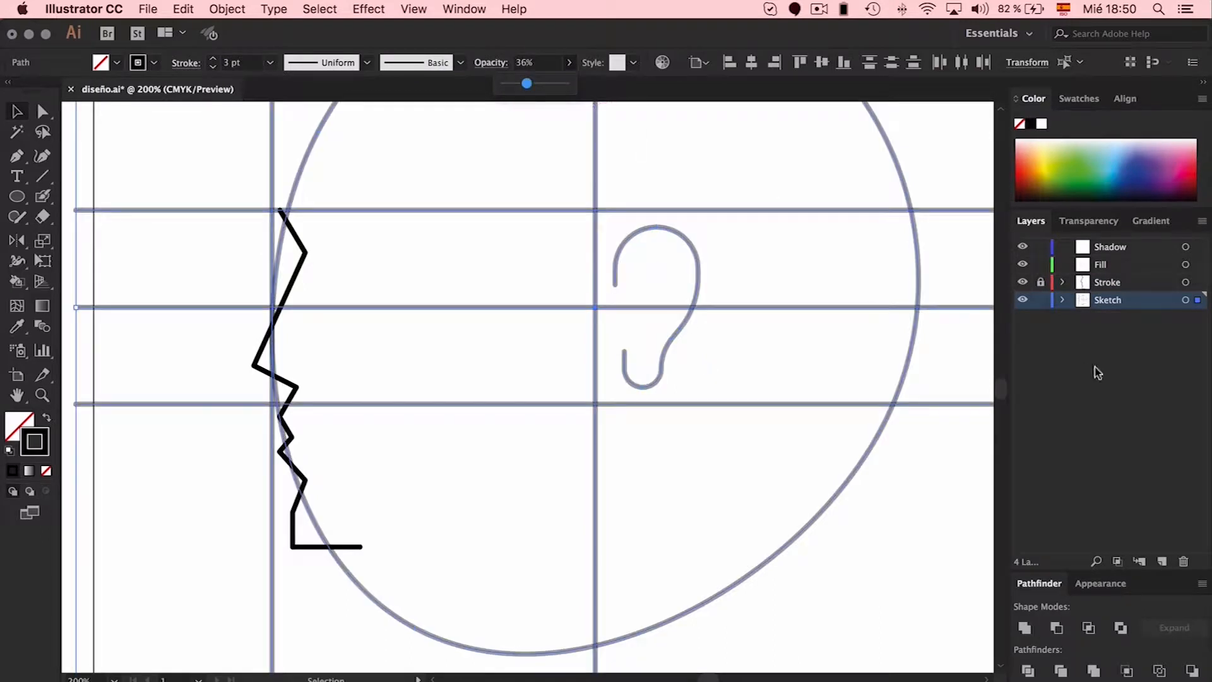
pyautogui.click(1040, 301)
pyautogui.click(1040, 282)
# Raise the two brow points of the profile and nudge the lip and chin points slightly down.
pyautogui.press('a')
pyautogui.moveTo(296, 388)
pyautogui.mouseDown()
pyautogui.moveTo(298, 403)
pyautogui.moveTo(296, 392)
pyautogui.mouseUp()
pyautogui.moveTo(305, 252); pyautogui.dragTo(279, 198)
pyautogui.moveTo(380, 404); pyautogui.dragTo(271, 580)
pyautogui.press('Down')
pyautogui.press('Down')
pyautogui.press('Down')
pyautogui.press('Down')
pyautogui.press('Down')
pyautogui.click(379, 486)
# Nudge the mouth corner point between the lips slightly up.
pyautogui.click(292, 444)
pyautogui.press('Up')
pyautogui.press('Up')
pyautogui.click(379, 446)
pyautogui.scroll(-3, 378, 446)
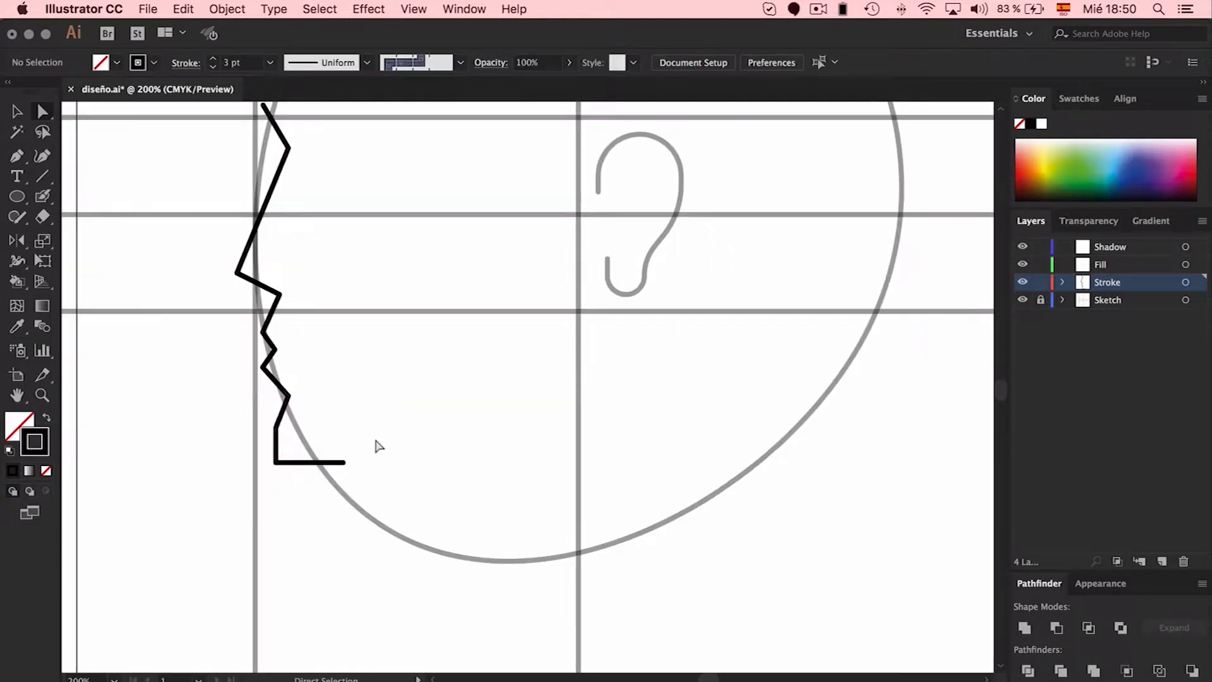
# Move the front of the chin slightly outward and lower the jaw segment a little to lengthen the chin.
pyautogui.moveTo(275, 428); pyautogui.dragTo(271, 462)
pyautogui.moveTo(371, 449); pyautogui.dragTo(272, 504)
pyautogui.press('Down')
pyautogui.press('Down')
pyautogui.press('Down')
pyautogui.press('Down')
pyautogui.press('Down')
pyautogui.press('Down')
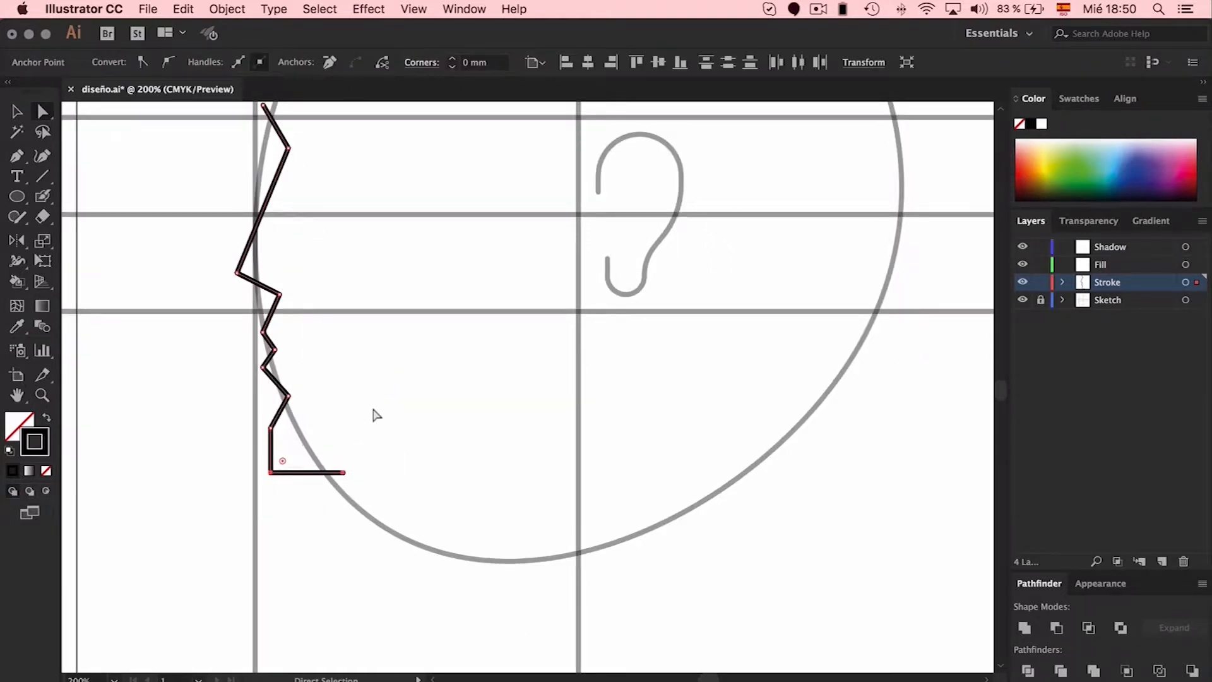
pyautogui.click(373, 409)
# Move the jaw segment's free end closer to the chin so the segment becomes short and slopes diagonally downward.
pyautogui.press('super+minus')
pyautogui.moveTo(335, 450); pyautogui.dragTo(334, 441)
pyautogui.moveTo(405, 428); pyautogui.dragTo(358, 461)
pyautogui.moveTo(389, 451); pyautogui.dragTo(348, 397)
pyautogui.click(417, 412)
pyautogui.click(375, 415)
pyautogui.moveTo(322, 437); pyautogui.dragTo(324, 438)
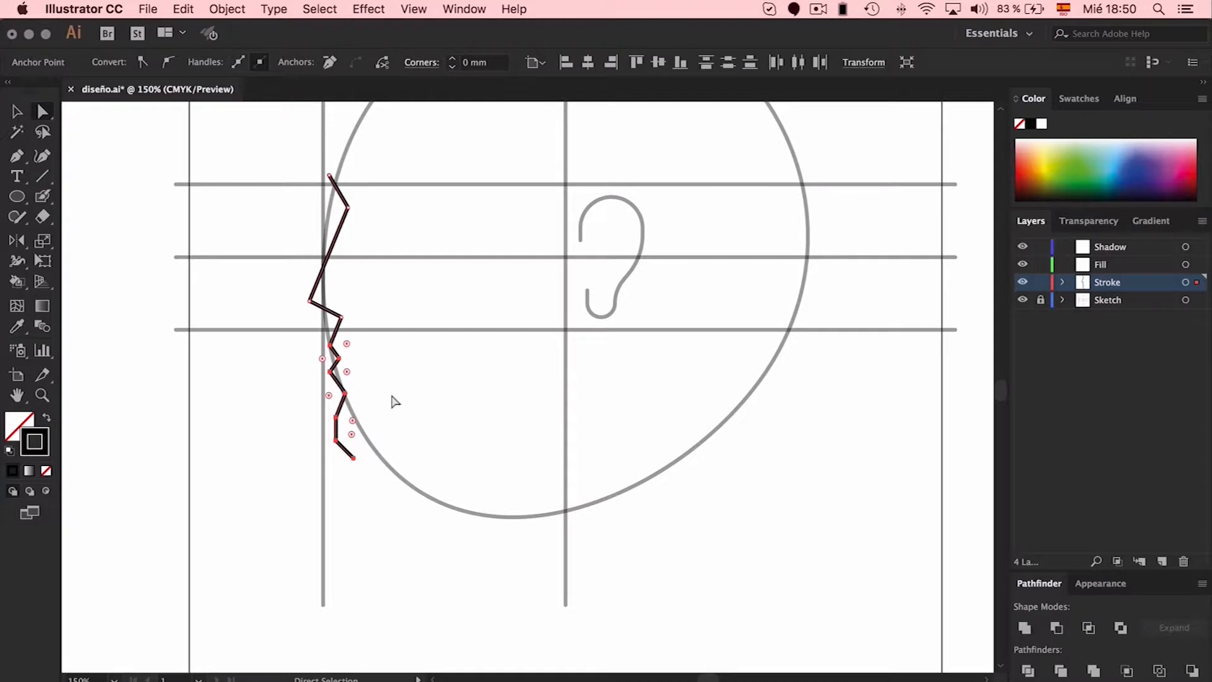
pyautogui.click(389, 370)
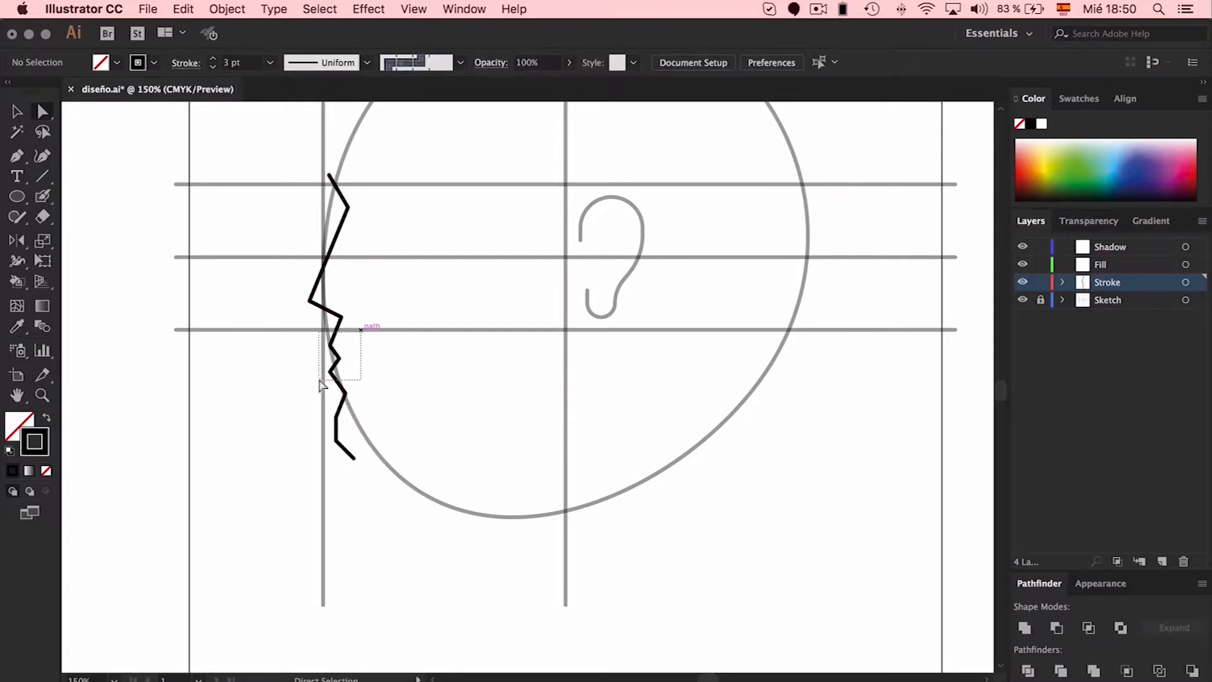
# Nudge the lip points and the point below the lower lip slightly up toward the nose.
pyautogui.moveTo(325, 400); pyautogui.dragTo(327, 401)
pyautogui.press('Up')
pyautogui.press('Up')
pyautogui.press('Up')
pyautogui.click(425, 360)
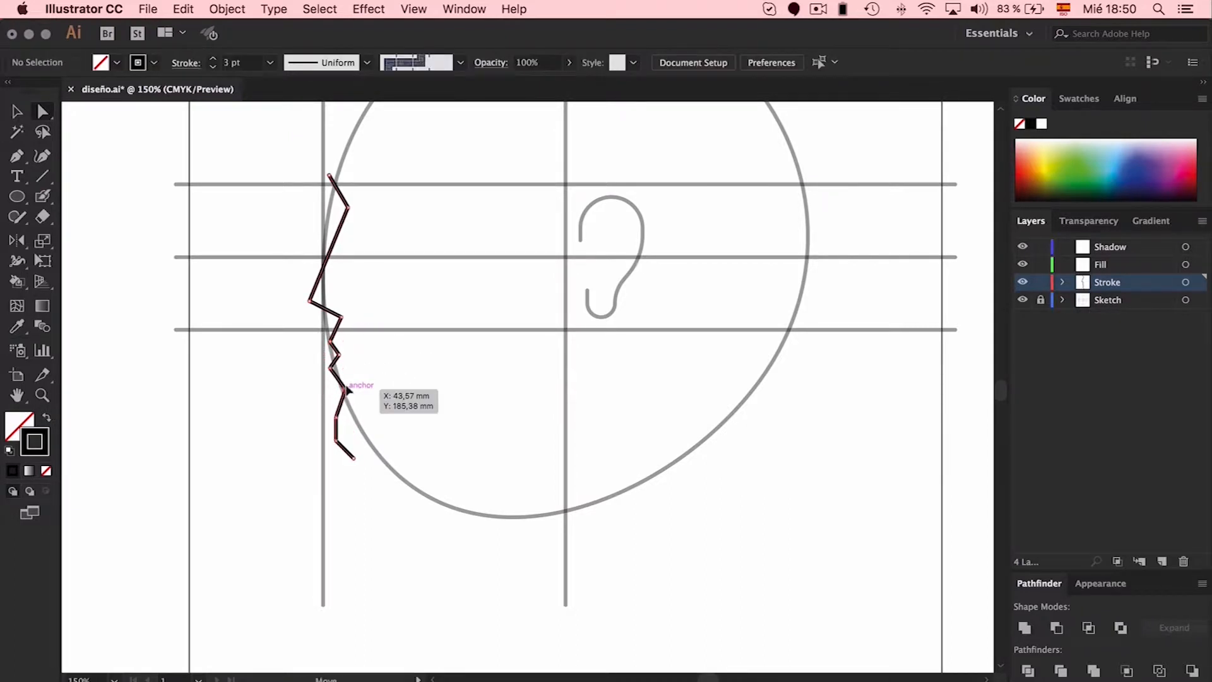
pyautogui.click(346, 390)
pyautogui.press('Up')
pyautogui.press('Up')
pyautogui.click(398, 362)
pyautogui.scroll(1, 400, 357)
# Enlarge the whole face profile proportionally from its upper edge and move it up slightly.
pyautogui.press('v')
pyautogui.click(336, 333)
pyautogui.moveTo(330, 464); pyautogui.dragTo(482, 519)
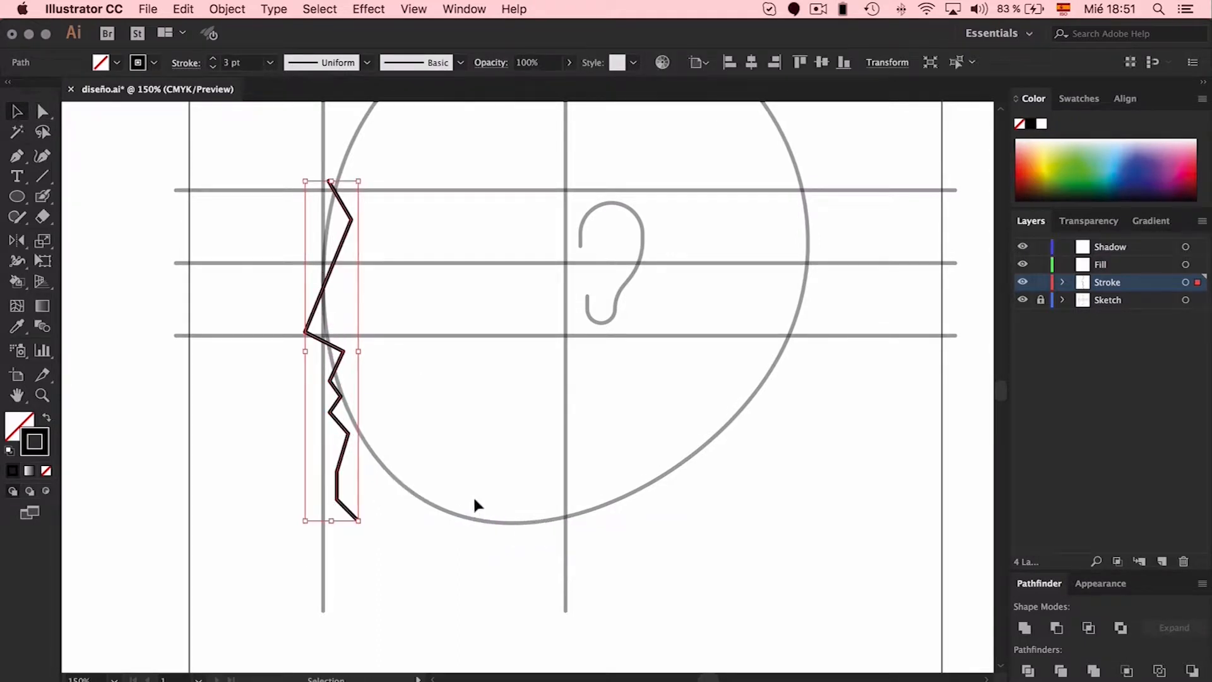
pyautogui.press('Up')
pyautogui.press('Up')
pyautogui.press('Up')
pyautogui.press('Up')
pyautogui.press('Up')
pyautogui.press('Up')
pyautogui.press('Up')
pyautogui.press('Up')
pyautogui.press('Up')
pyautogui.press('Up')
pyautogui.press('Up')
pyautogui.press('Up')
pyautogui.press('Up')
pyautogui.press('Up')
pyautogui.press('Up')
pyautogui.press('Up')
pyautogui.press('Down')
pyautogui.press('Down')
# Fine-tune the profile's height, scaling it back proportionally so the chin ends above the lowest edge of the head oval.
pyautogui.moveTo(336, 510); pyautogui.dragTo(340, 516)
pyautogui.click(596, 398)
pyautogui.scroll(1, 596, 395)
pyautogui.scroll(3, 597, 396)
pyautogui.hscroll(2, 596, 396)
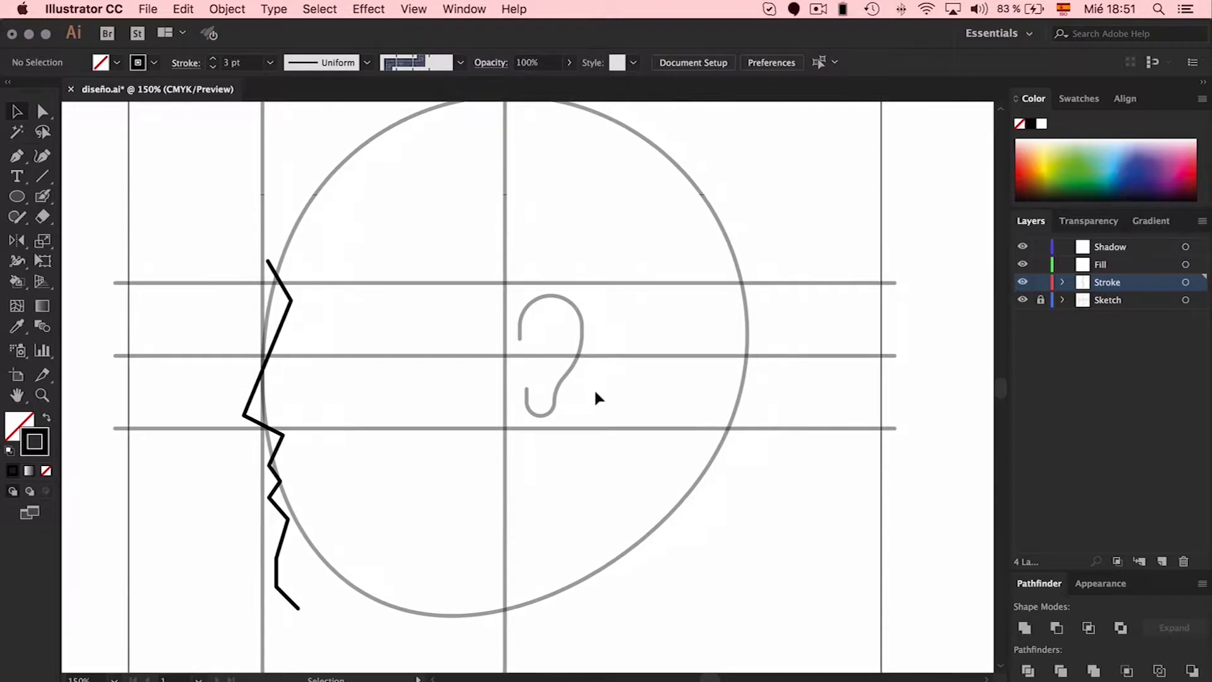
pyautogui.click(287, 536)
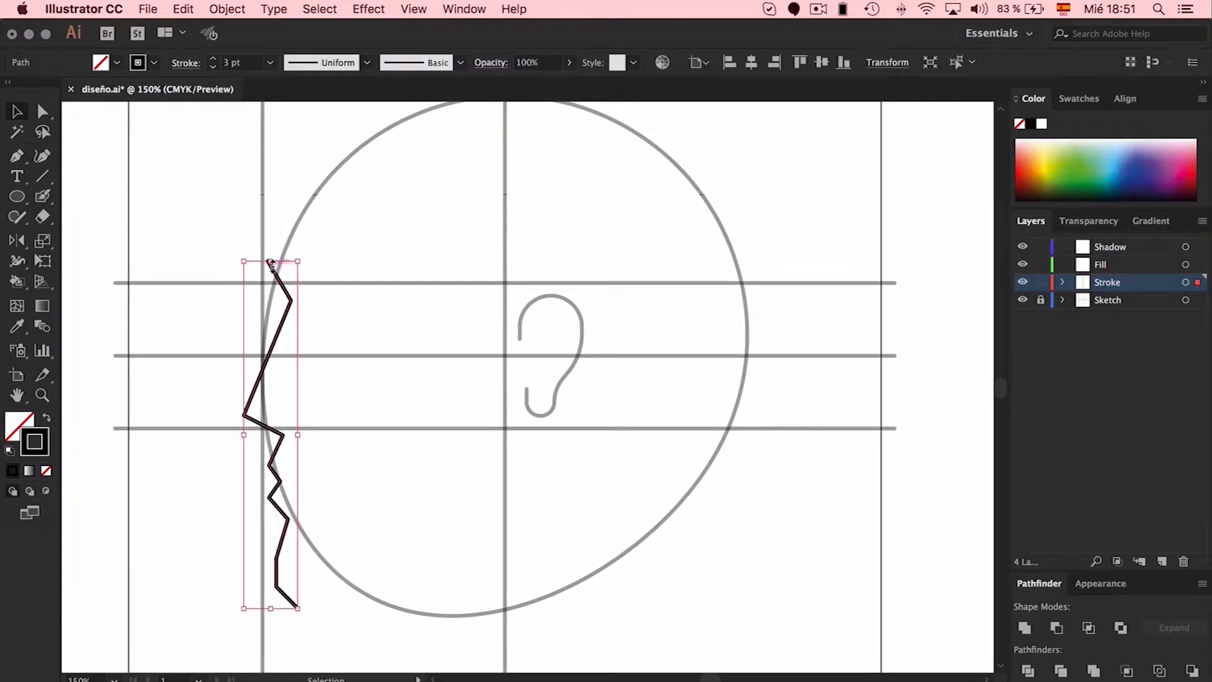
pyautogui.moveTo(273, 610); pyautogui.dragTo(273, 587)
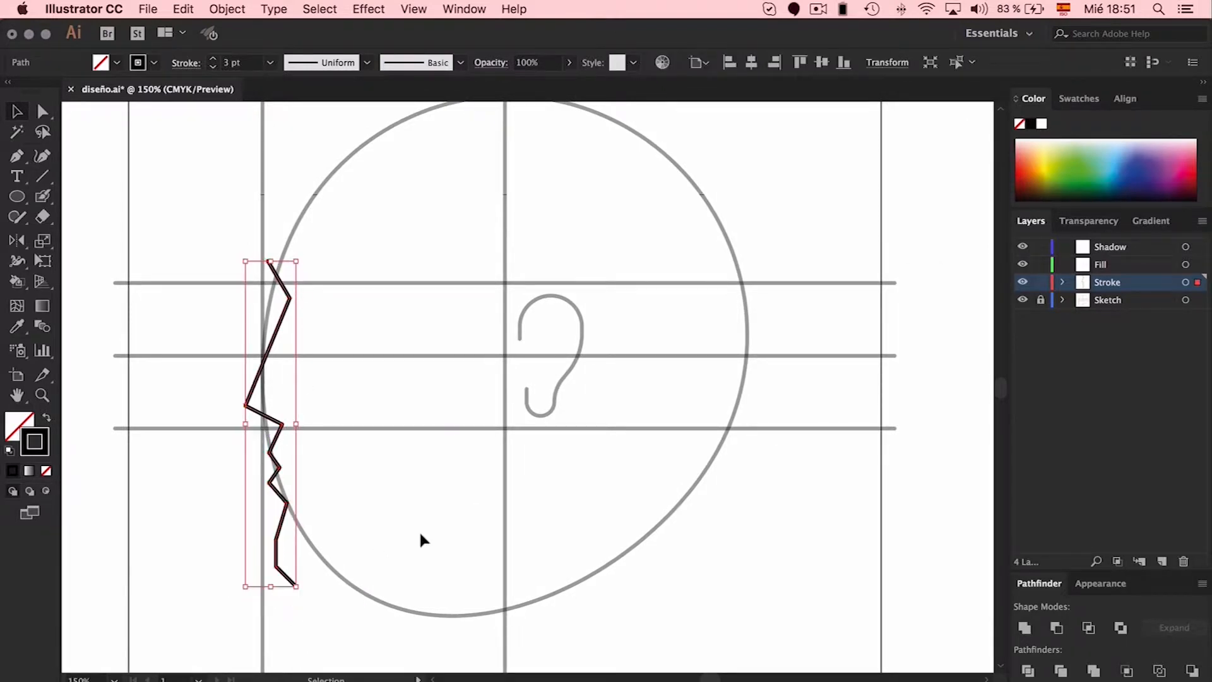
pyautogui.click(423, 532)
# Raise the chin points together to shorten the distance between the lower lip and the chin.
pyautogui.press('a')
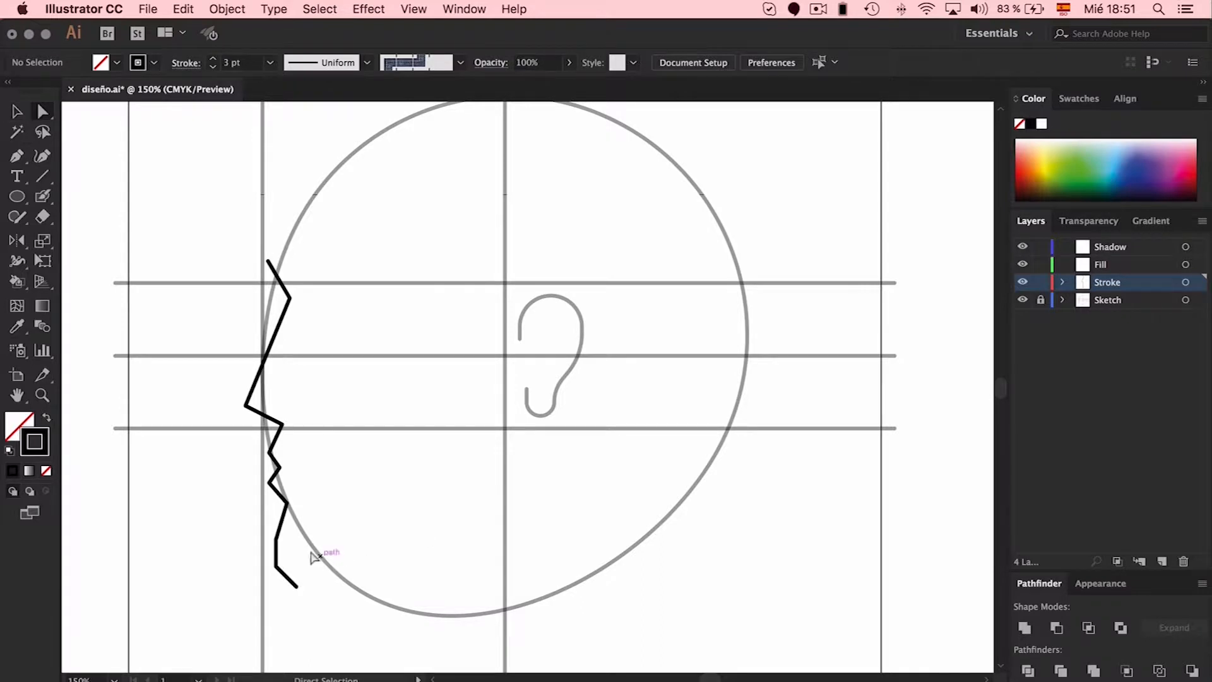
pyautogui.moveTo(259, 533); pyautogui.dragTo(323, 606)
pyautogui.press('Up')
pyautogui.press('Up')
pyautogui.press('Up')
pyautogui.press('Up')
pyautogui.press('Up')
pyautogui.press('Up')
pyautogui.press('Up')
pyautogui.press('Up')
pyautogui.click(363, 528)
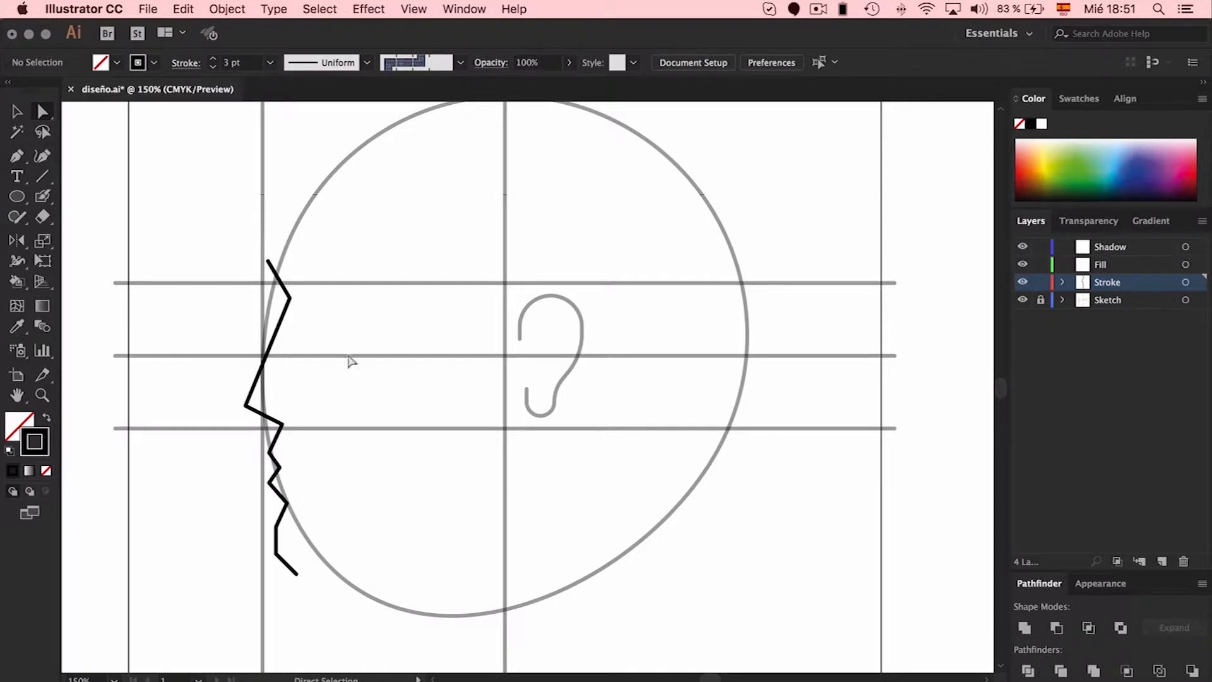
# Continue the profile from the brow's upper end with two Pen points that form the forehead along the head oval.
pyautogui.click(290, 299)
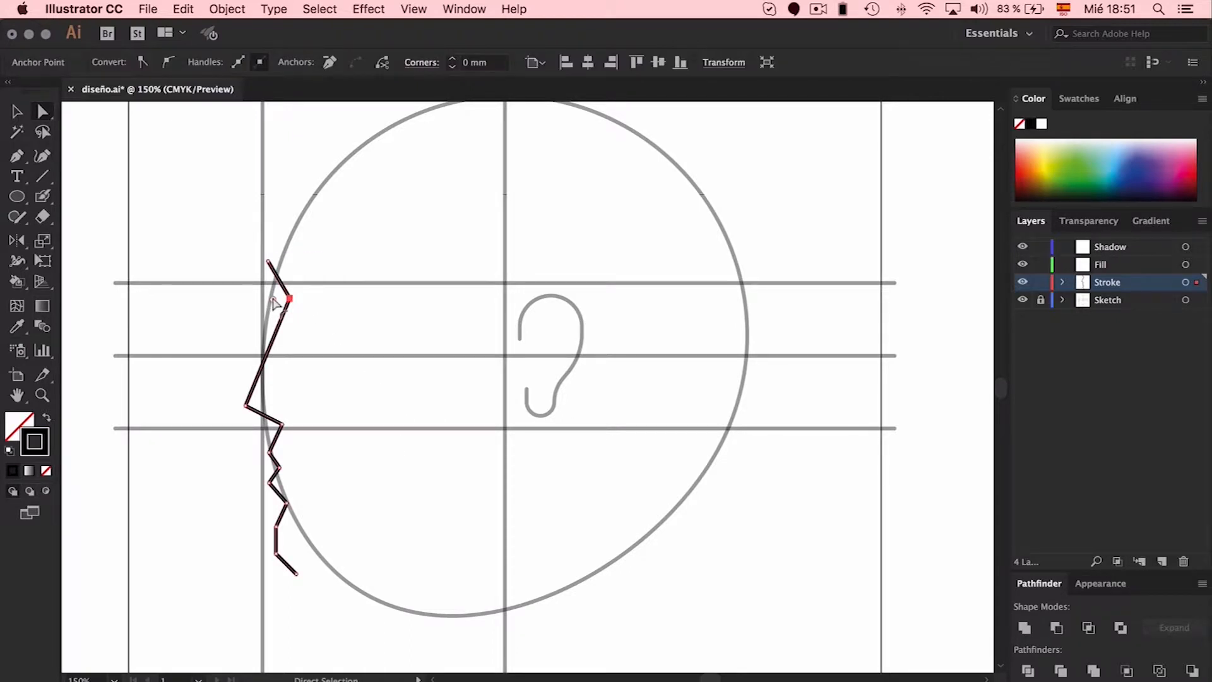
pyautogui.click(381, 237)
pyautogui.press('p')
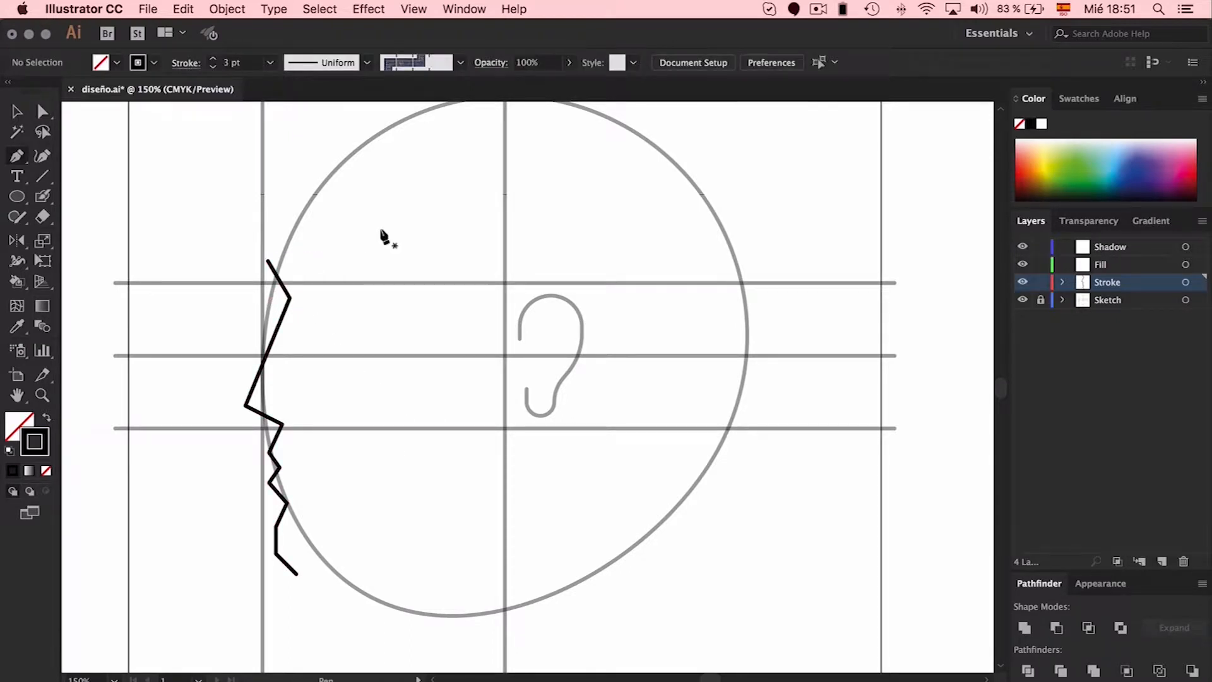
pyautogui.scroll(3, 380, 238)
pyautogui.click(269, 303)
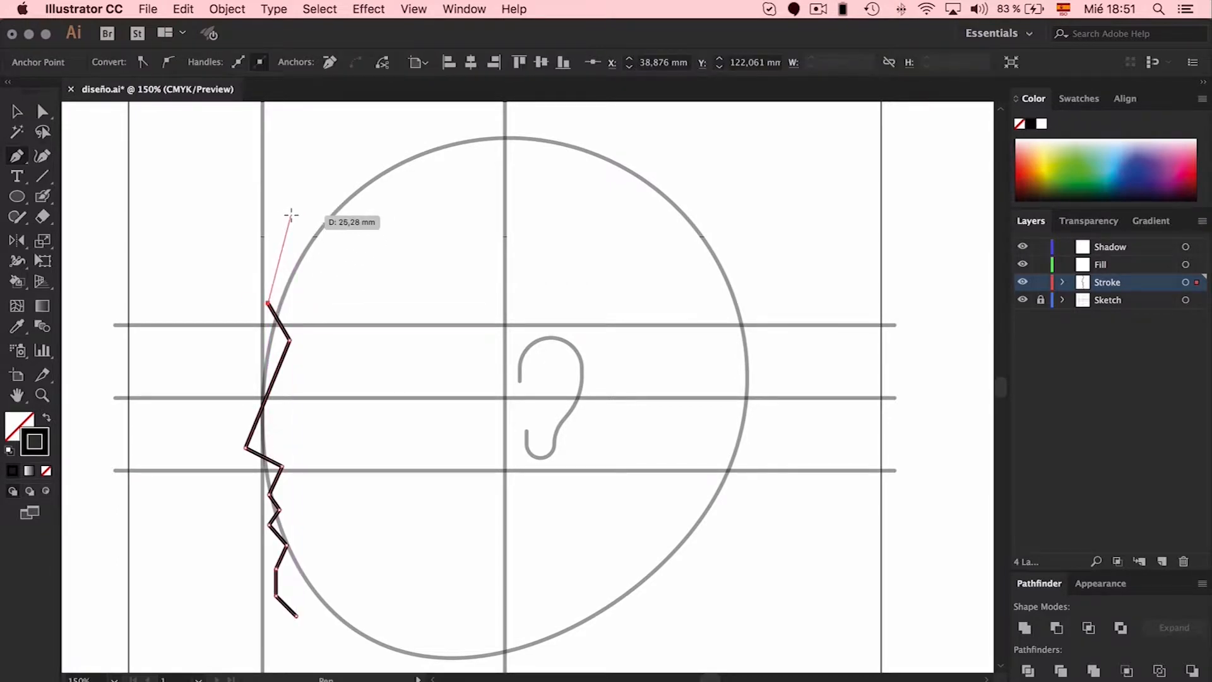
pyautogui.click(296, 211)
pyautogui.click(371, 151)
# Move the brow point and the nose bridge point slightly down.
pyautogui.press('a')
pyautogui.click(272, 174)
pyautogui.moveTo(248, 154); pyautogui.dragTo(397, 353)
pyautogui.moveTo(289, 341); pyautogui.dragTo(291, 347)
pyautogui.click(363, 208)
# Reposition the two forehead points closer to the outline of the head oval.
pyautogui.moveTo(371, 154); pyautogui.dragTo(396, 168)
pyautogui.moveTo(302, 221); pyautogui.dragTo(309, 223)
pyautogui.moveTo(395, 168); pyautogui.dragTo(371, 169)
pyautogui.click(457, 200)
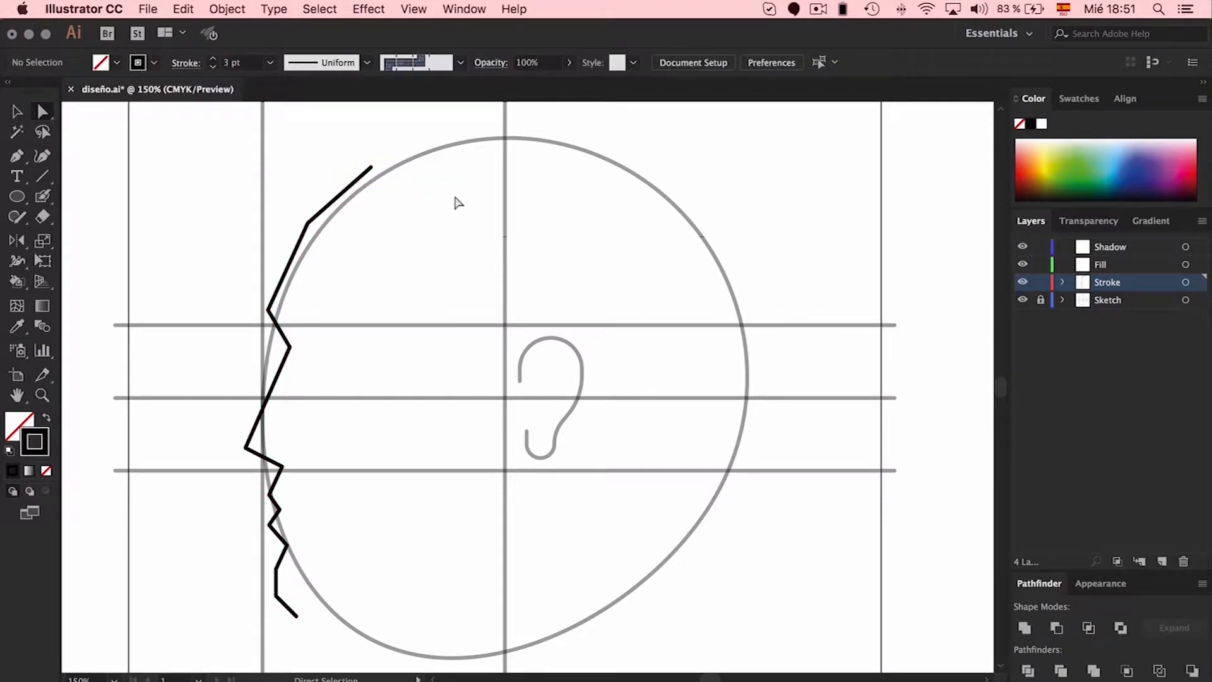
# Round the brow and nose bridge corners to about 11.61 mm, and slightly round the nose tip and the corner under the nose.
pyautogui.scroll(-3, 459, 219)
pyautogui.hscroll(-1, 454, 220)
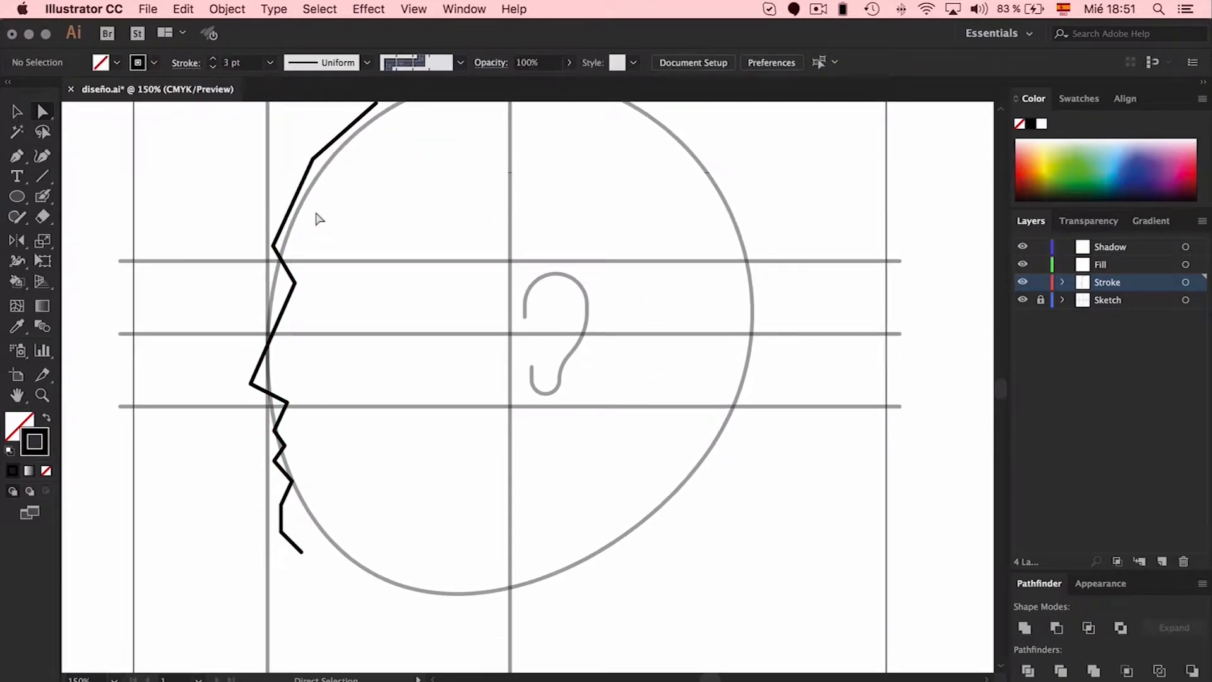
pyautogui.moveTo(260, 320); pyautogui.dragTo(149, 291)
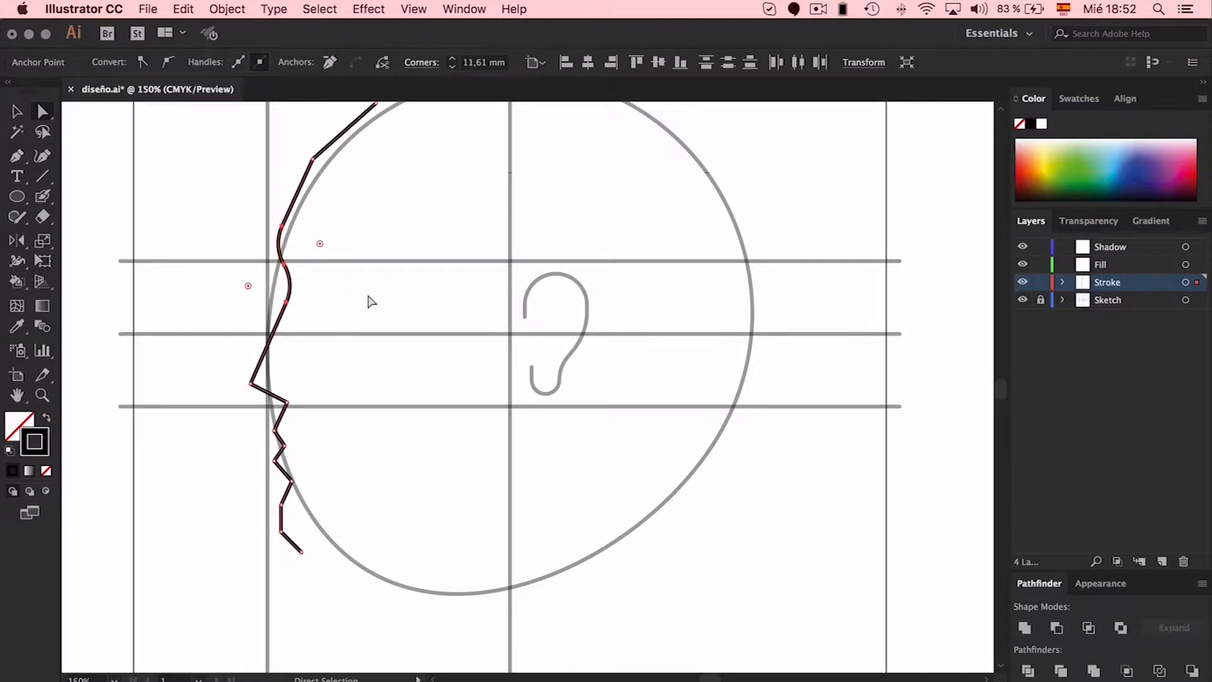
pyautogui.moveTo(276, 413); pyautogui.dragTo(278, 419)
pyautogui.click(316, 472)
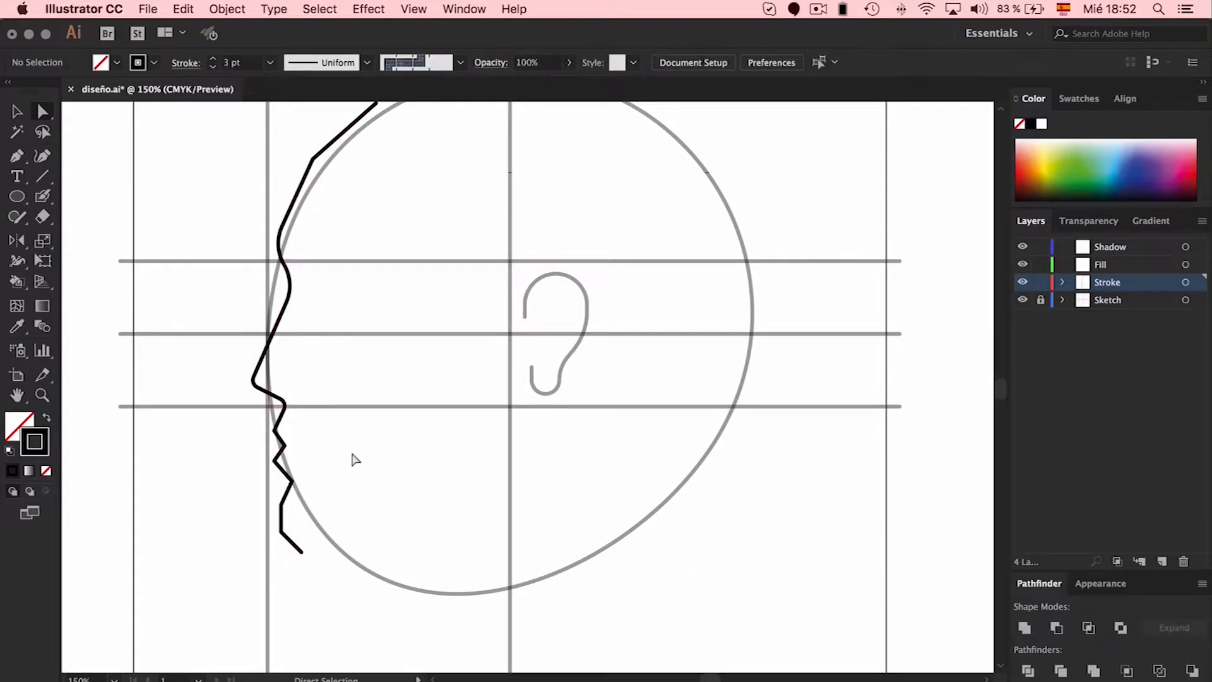
# Add an anchor point midway on the upper lip's lower segment, pull it outward and round it into a smooth curve.
pyautogui.press('super+equal')
pyautogui.hscroll(-6, 352, 452)
pyautogui.scroll(-3, 352, 453)
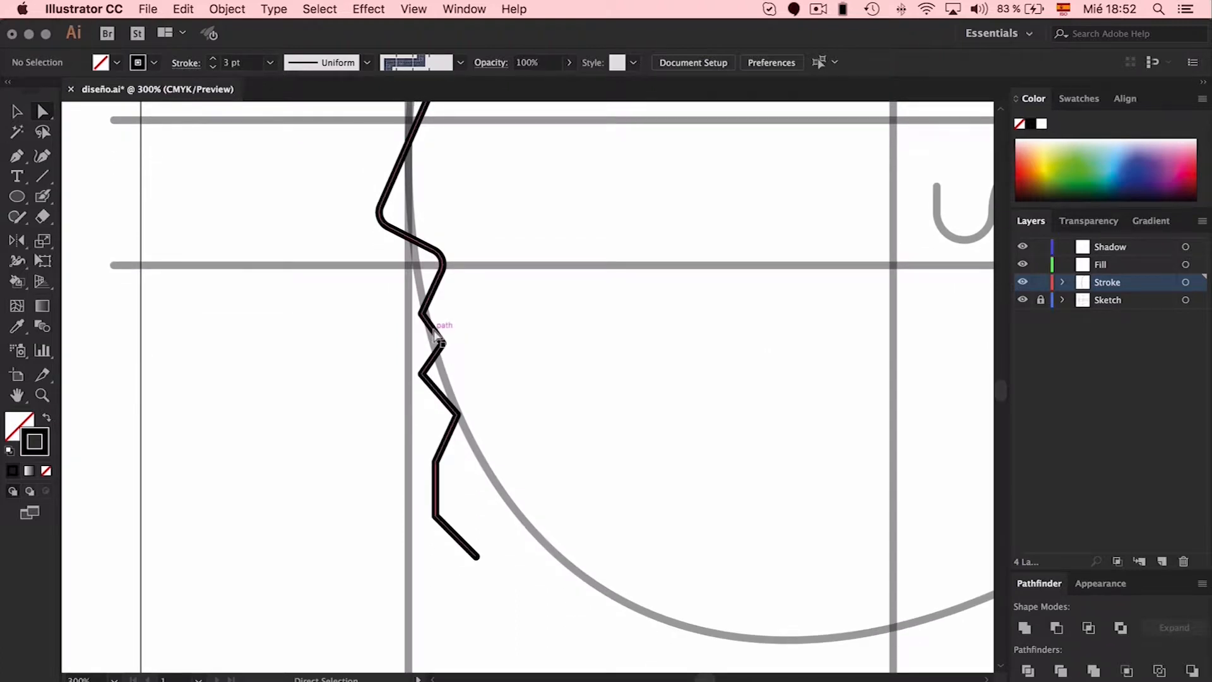
pyautogui.click(434, 330)
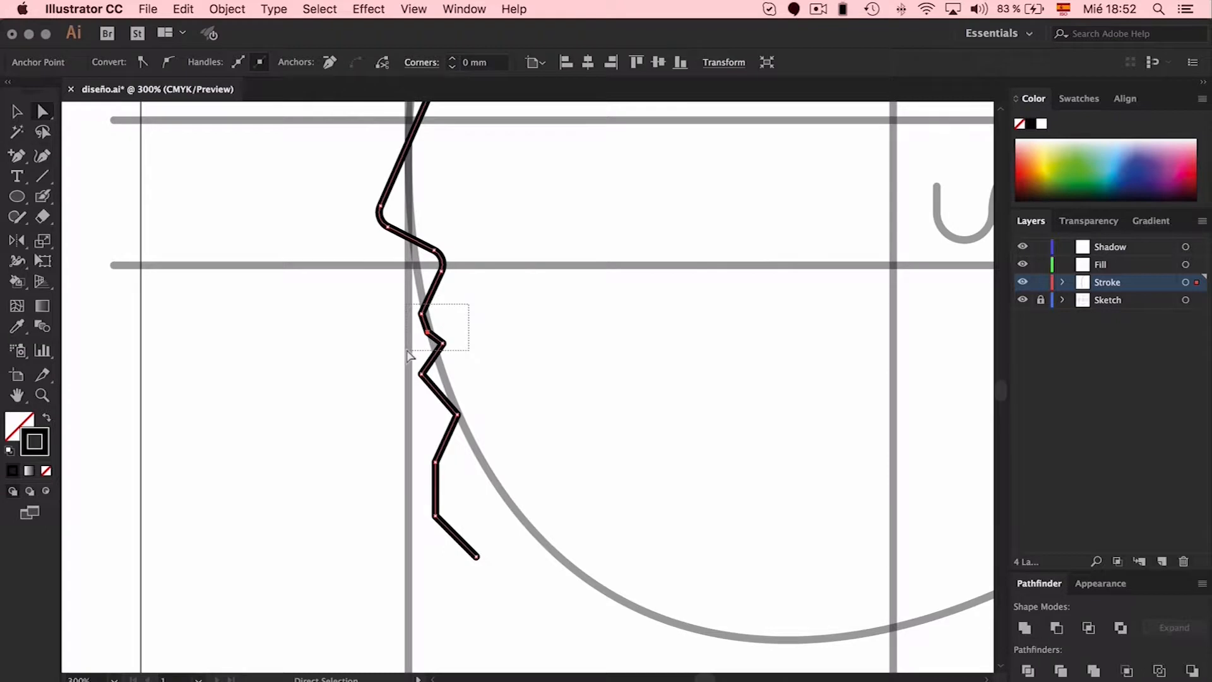
pyautogui.moveTo(435, 333); pyautogui.dragTo(440, 331)
pyautogui.moveTo(483, 285); pyautogui.dragTo(535, 279)
pyautogui.click(551, 373)
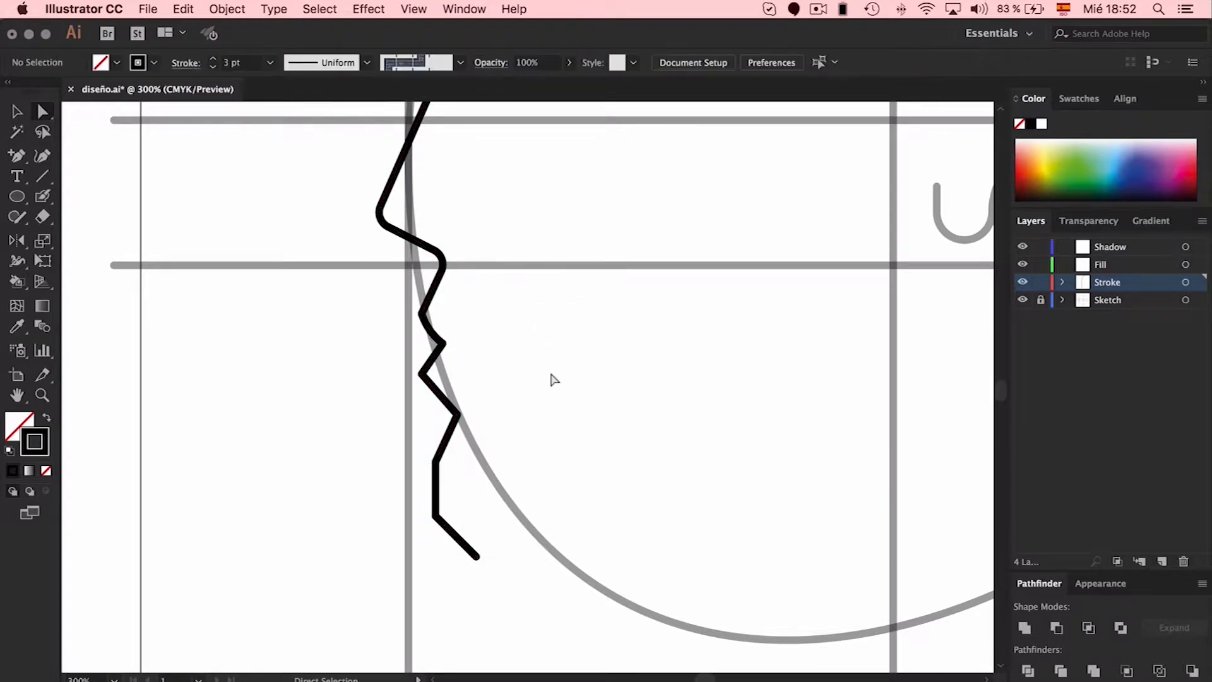
# Add an anchor point midway on the lower lip's upper segment, move it outward and round it into a smooth curve.
pyautogui.click(432, 359)
pyautogui.press('a')
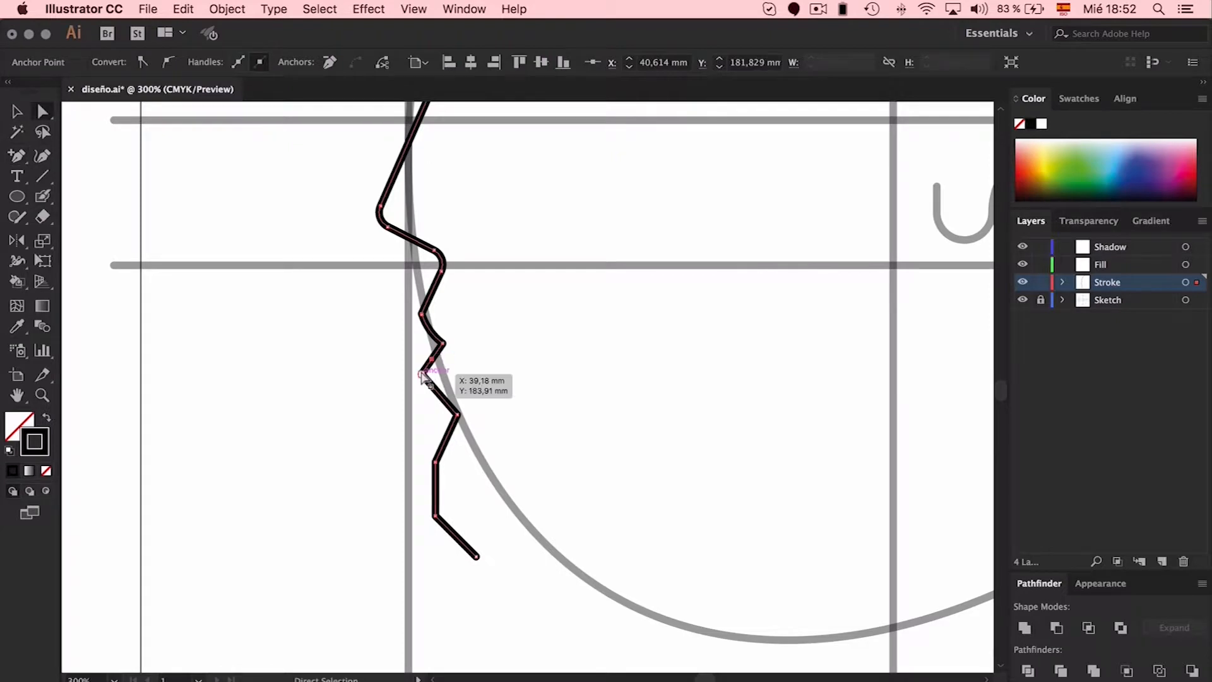
pyautogui.click(423, 375)
pyautogui.moveTo(432, 360); pyautogui.dragTo(418, 374)
pyautogui.press('super+z')
pyautogui.click(430, 357)
pyautogui.moveTo(422, 377); pyautogui.dragTo(554, 402)
pyautogui.click(554, 402)
# Extend the profile from its lower end point with a straight horizontal jaw line using the Pen tool.
pyautogui.click(457, 415)
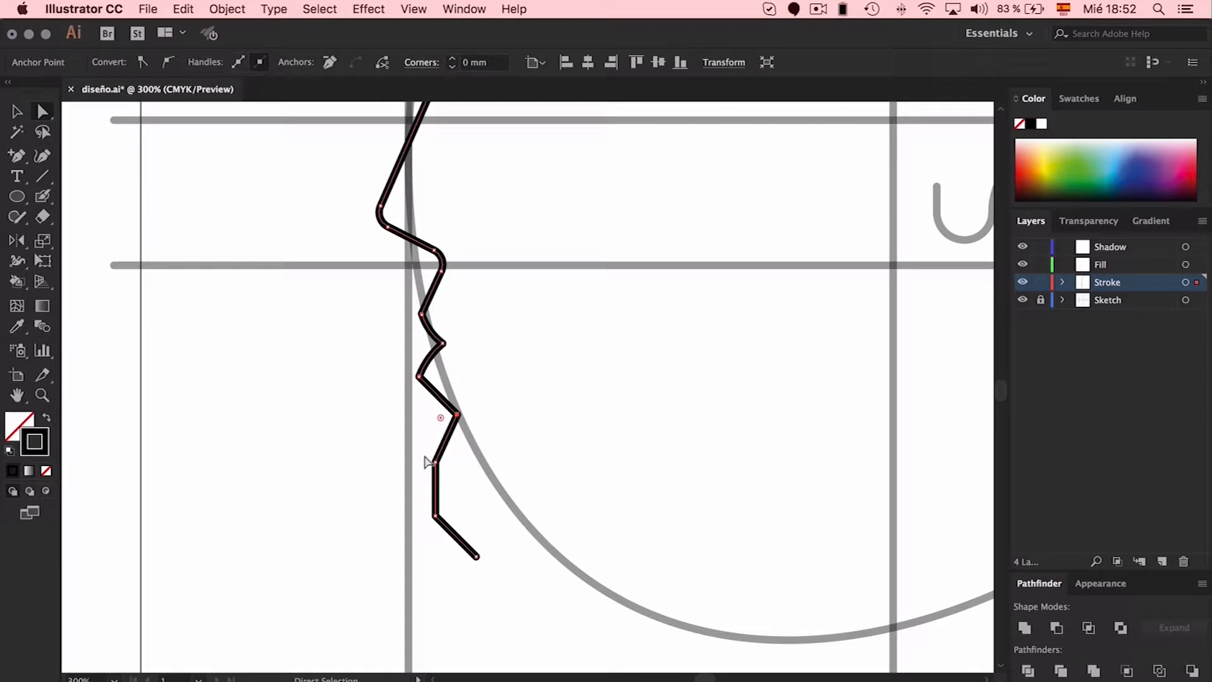
pyautogui.click(477, 556)
pyautogui.press('p')
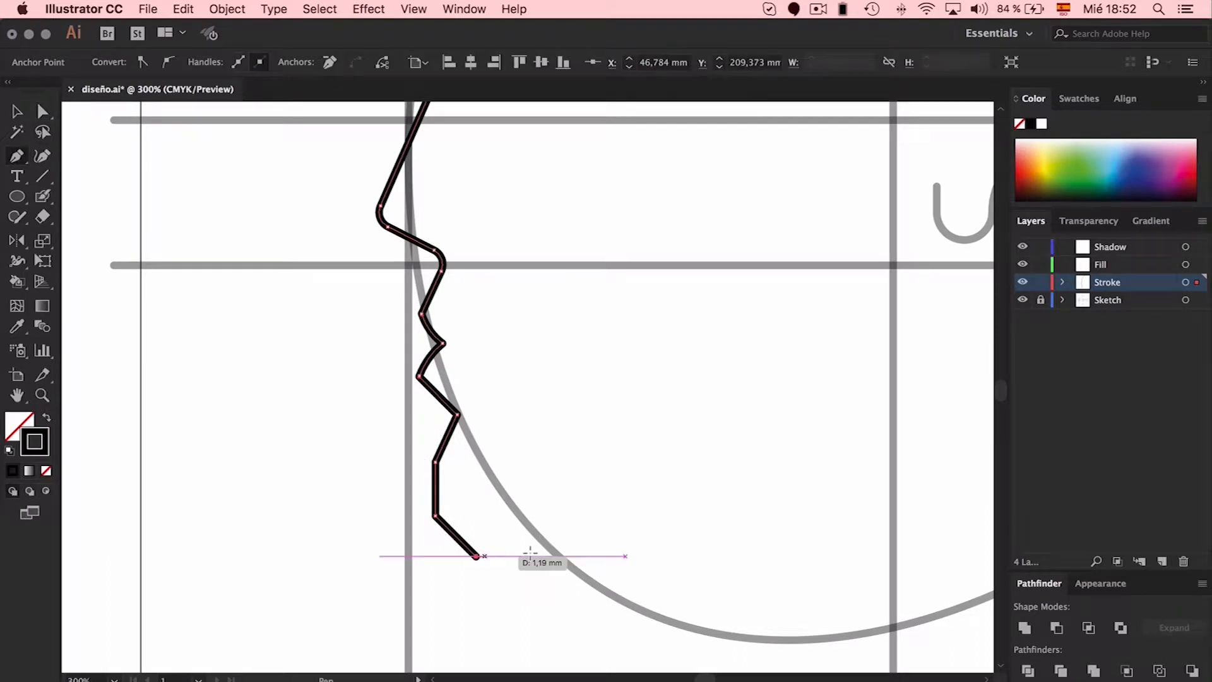
pyautogui.click(736, 556)
pyautogui.press('a')
pyautogui.click(525, 502)
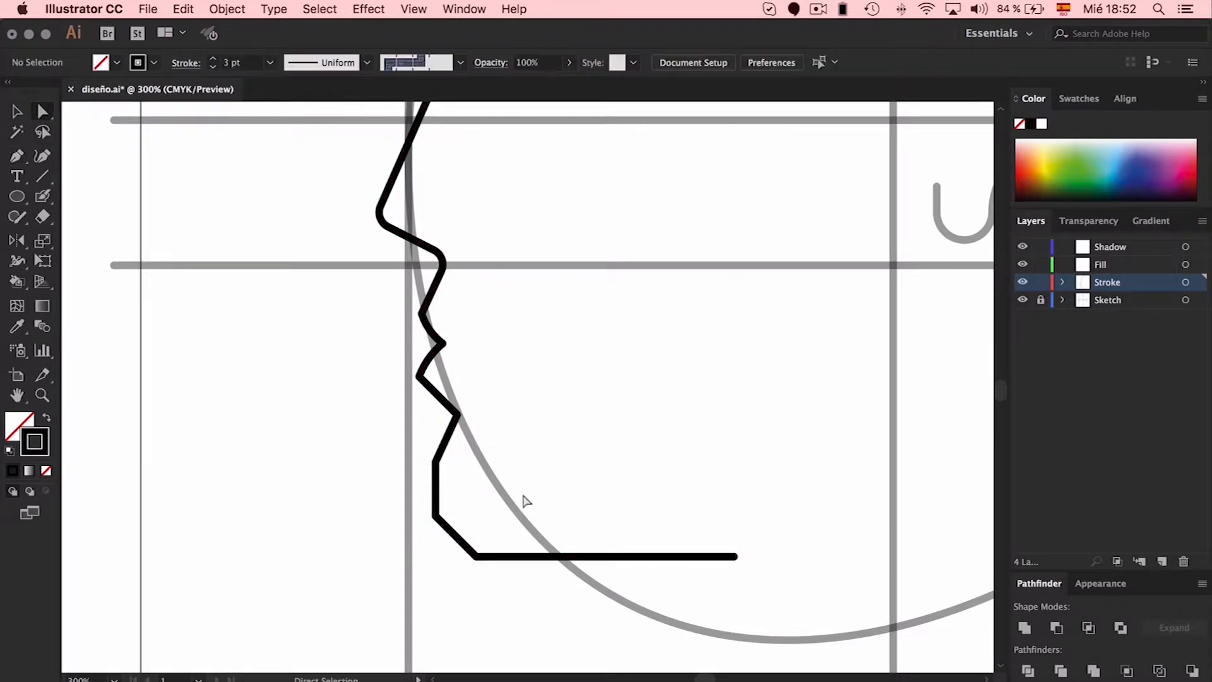
# Add an anchor point near the middle of the jaw line and lower it so the jaw dips towards the head oval.
pyautogui.click(475, 555)
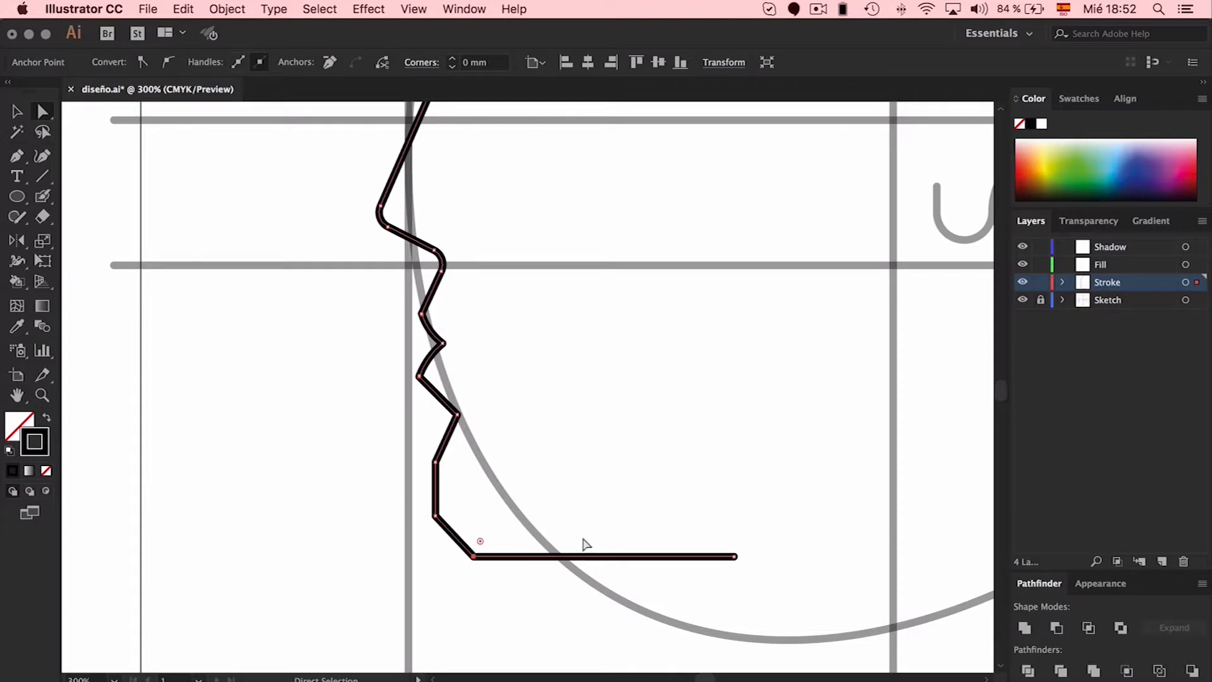
pyautogui.press('+')
pyautogui.click(594, 557)
pyautogui.press('a')
pyautogui.press('Down')
pyautogui.press('Down')
pyautogui.press('Down')
pyautogui.press('Down')
pyautogui.press('Down')
pyautogui.press('Down')
pyautogui.press('Down')
pyautogui.press('Down')
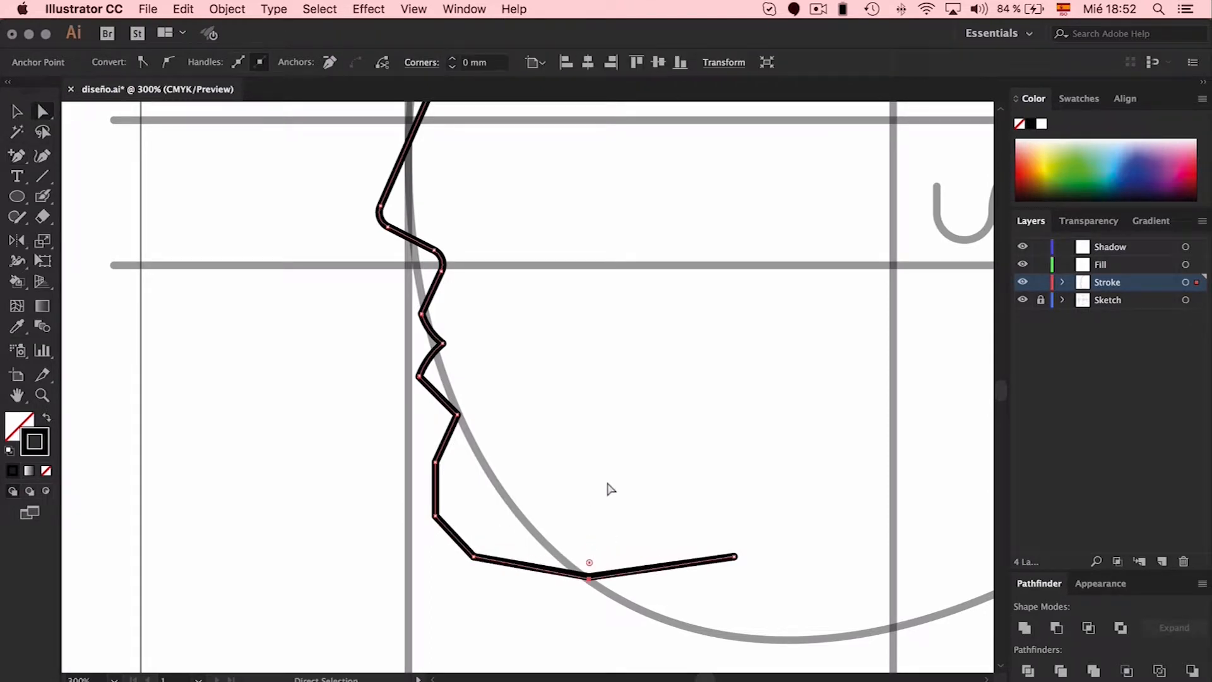
# Select the chin and jaw points and nudge them slightly up.
pyautogui.click(607, 490)
pyautogui.moveTo(607, 562); pyautogui.dragTo(779, 610)
pyautogui.press('Up')
pyautogui.press('Up')
pyautogui.click(556, 482)
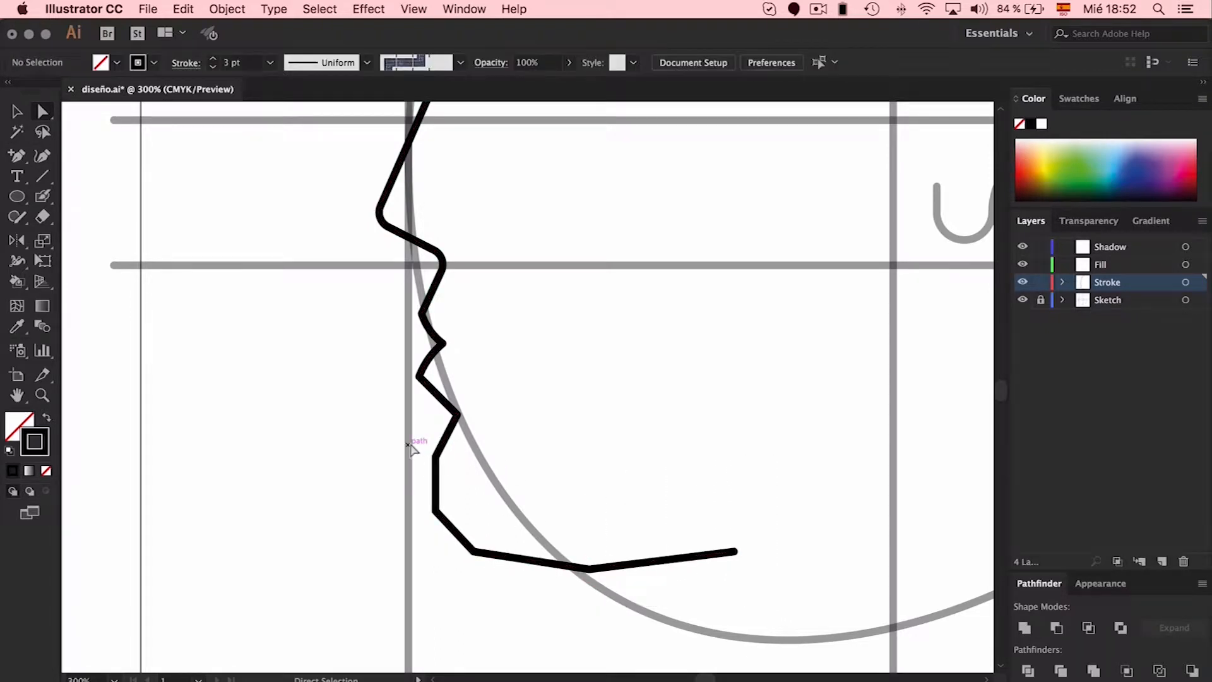
# Try to round all the chin and jaw corners together to 10.5 mm.
pyautogui.moveTo(411, 452); pyautogui.dragTo(785, 611)
pyautogui.moveTo(452, 504); pyautogui.dragTo(556, 404)
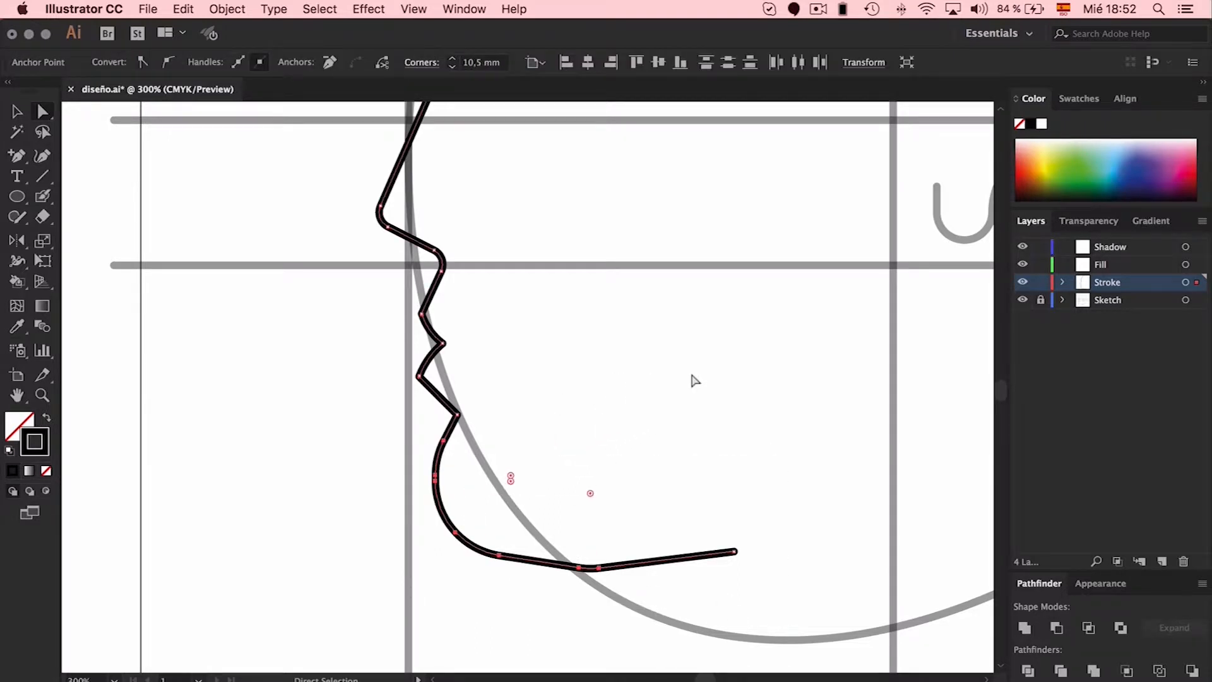
pyautogui.click(708, 406)
pyautogui.hotkey('ctrl', 'z')
pyautogui.hotkey('ctrl', 'z')
# Raise the chin and jaw points a little more to shorten the lower face.
pyautogui.moveTo(409, 485); pyautogui.dragTo(820, 611)
pyautogui.press('Up')
pyautogui.press('Up')
pyautogui.press('Up')
pyautogui.press('Up')
pyautogui.moveTo(783, 459); pyautogui.dragTo(528, 512)
pyautogui.moveTo(389, 459); pyautogui.dragTo(853, 601)
pyautogui.press('Up')
pyautogui.press('Up')
pyautogui.press('Up')
pyautogui.press('Up')
# Slightly round the corner beneath the lower lip and nudge the neighbouring chin point up.
pyautogui.click(458, 414)
pyautogui.moveTo(442, 416)
pyautogui.mouseDown()
pyautogui.moveTo(381, 416)
pyautogui.moveTo(430, 416)
pyautogui.mouseUp()
pyautogui.click(619, 405)
pyautogui.hscroll(2, 620, 405)
pyautogui.scroll(1, 619, 405)
pyautogui.press('super+z')
pyautogui.moveTo(343, 427)
pyautogui.mouseDown()
pyautogui.moveTo(590, 575)
pyautogui.moveTo(682, 584)
pyautogui.moveTo(357, 433)
pyautogui.mouseUp()
pyautogui.press('Up')
pyautogui.press('Up')
pyautogui.press('Up')
# Select the chin's corner points together and round them into one smooth chin curve.
pyautogui.click(380, 429)
pyautogui.click(362, 462)
pyautogui.keyDown('shift'); pyautogui.click(362, 503); pyautogui.keyUp('shift')
pyautogui.keyDown('shift'); pyautogui.click(399, 544); pyautogui.keyUp('shift')
pyautogui.moveTo(406, 530); pyautogui.dragTo(652, 328)
pyautogui.click(652, 328)
pyautogui.click(420, 546)
pyautogui.moveTo(432, 483); pyautogui.dragTo(579, 329)
pyautogui.click(593, 375)
# Round the middle jaw corner to about 87.79 mm for a gently curved jaw line.
pyautogui.click(517, 562)
pyautogui.moveTo(517, 545); pyautogui.dragTo(452, 71)
pyautogui.press('super+minus')
pyautogui.press('super+minus')
pyautogui.moveTo(531, 226); pyautogui.dragTo(486, 67)
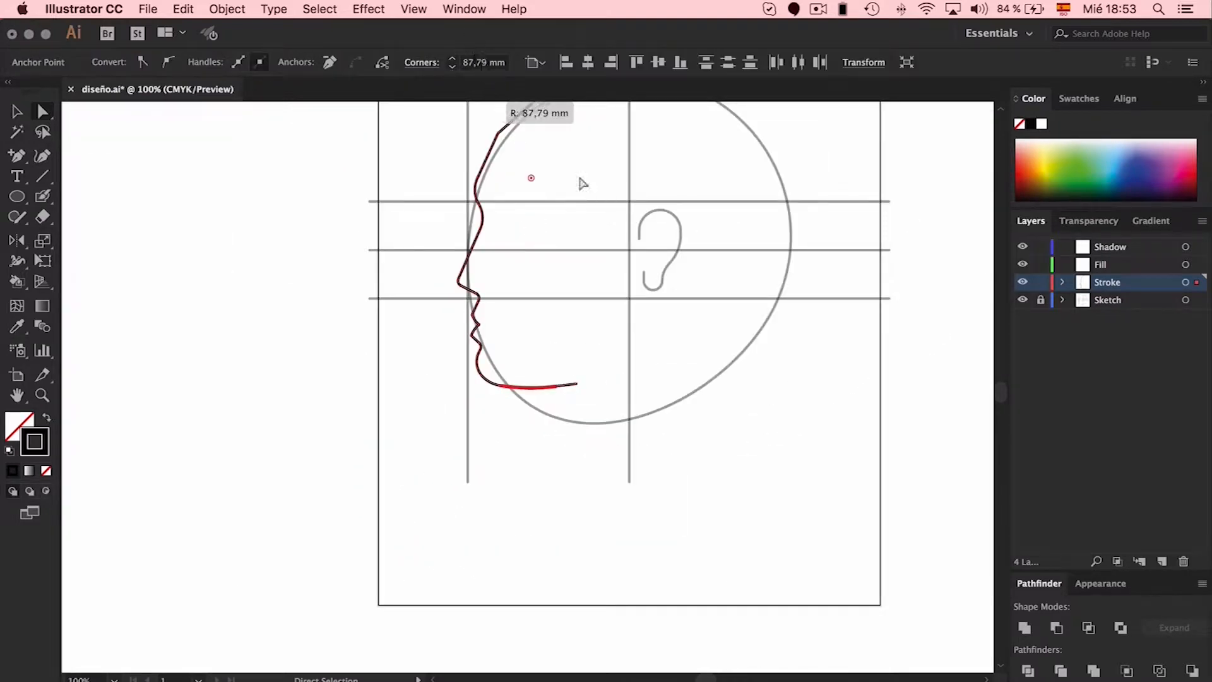
# Round the forehead corner to about 97.26 mm and extend the forehead line to the top centre of the head oval.
pyautogui.scroll(3, 578, 179)
pyautogui.click(498, 248)
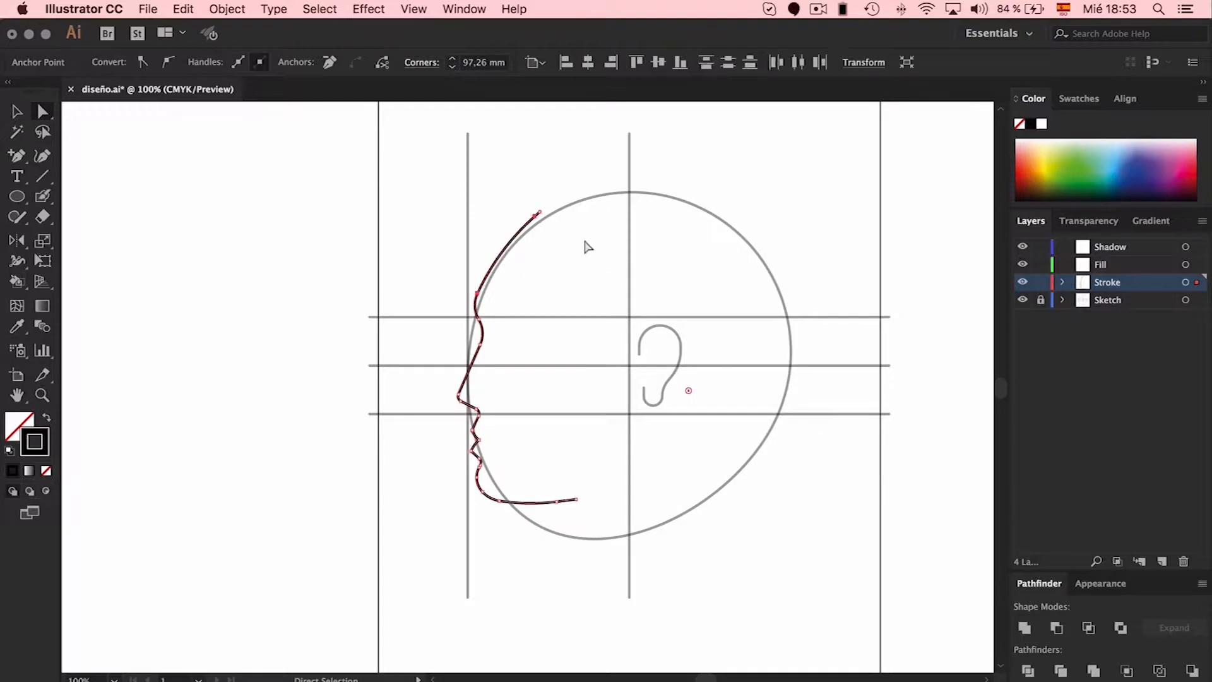
pyautogui.moveTo(541, 212); pyautogui.dragTo(642, 218)
pyautogui.press('p')
pyautogui.click(628, 192)
# Round the forehead and crown corners into one continuous curve and check the outline with the Sketch layer hidden.
pyautogui.press('a')
pyautogui.moveTo(468, 165); pyautogui.dragTo(568, 254)
pyautogui.moveTo(563, 206); pyautogui.dragTo(788, 465)
pyautogui.click(758, 305)
pyautogui.click(1023, 300)
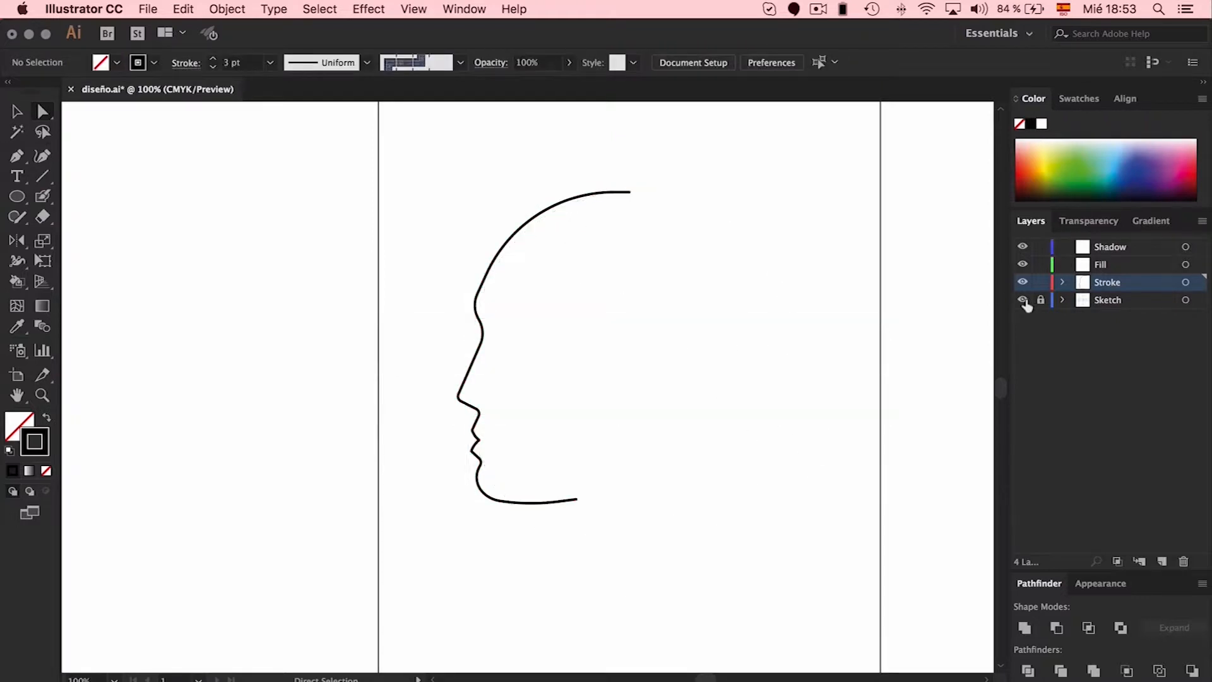
pyautogui.click(1023, 301)
# Reset the rounding of the brow, forehead and nose bridge corners and move the forehead point slightly outward.
pyautogui.click(482, 293)
pyautogui.moveTo(466, 284)
pyautogui.mouseDown()
pyautogui.moveTo(496, 305)
pyautogui.moveTo(387, 308)
pyautogui.mouseUp()
pyautogui.click(515, 235)
pyautogui.moveTo(610, 328)
pyautogui.mouseDown()
pyautogui.moveTo(321, 118)
pyautogui.moveTo(571, 168)
pyautogui.mouseUp()
pyautogui.click(428, 172)
pyautogui.click(498, 249)
pyautogui.moveTo(498, 250); pyautogui.dragTo(484, 249)
pyautogui.click(481, 333)
pyautogui.moveTo(456, 333); pyautogui.dragTo(615, 309)
pyautogui.moveTo(475, 307); pyautogui.dragTo(473, 307)
# Try to round the forehead and crown corners again with a large radius.
pyautogui.moveTo(504, 258); pyautogui.dragTo(834, 487)
pyautogui.click(509, 176)
pyautogui.moveTo(466, 135); pyautogui.dragTo(793, 508)
pyautogui.click(668, 282)
pyautogui.press('super+z')
pyautogui.press('super+z')
# Round the brow, forehead and crown corners together so the forehead curves just outside the head oval.
pyautogui.moveTo(493, 306); pyautogui.dragTo(299, 250)
pyautogui.moveTo(460, 161); pyautogui.dragTo(562, 265)
pyautogui.moveTo(557, 207); pyautogui.dragTo(701, 341)
pyautogui.click(745, 323)
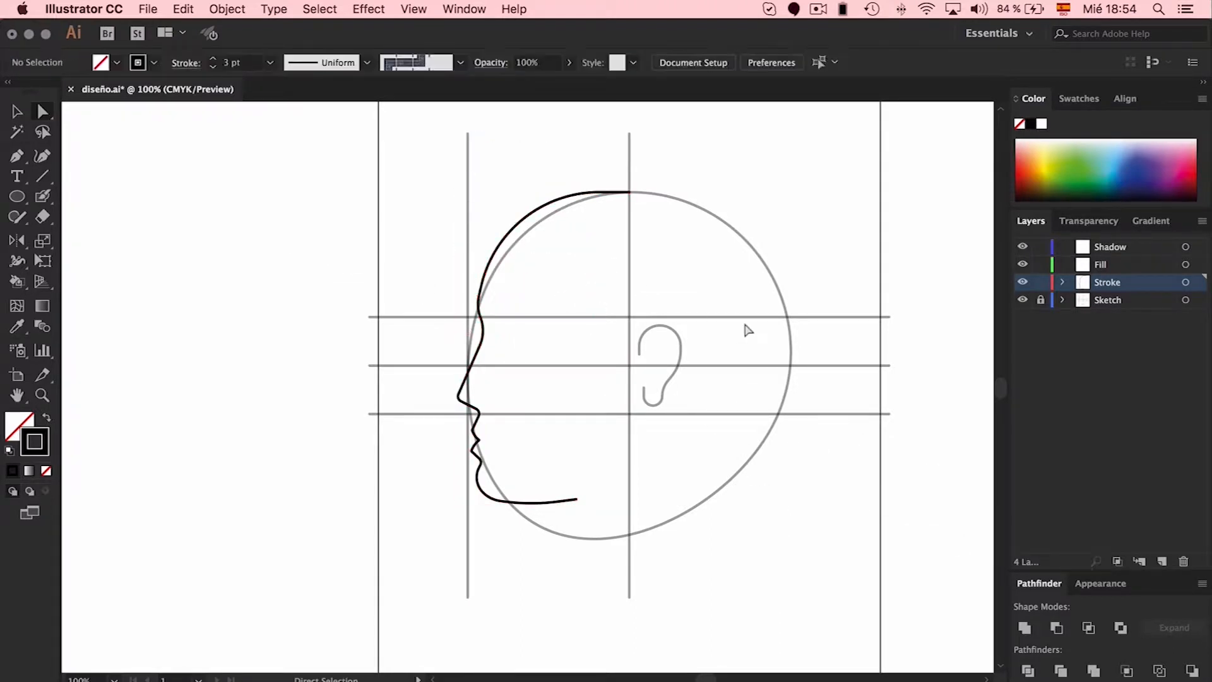
# Hide the Sketch layer and reduce the rounding of the nose bridge corner.
pyautogui.click(1023, 299)
pyautogui.click(483, 330)
pyautogui.moveTo(459, 334); pyautogui.dragTo(469, 331)
pyautogui.click(576, 327)
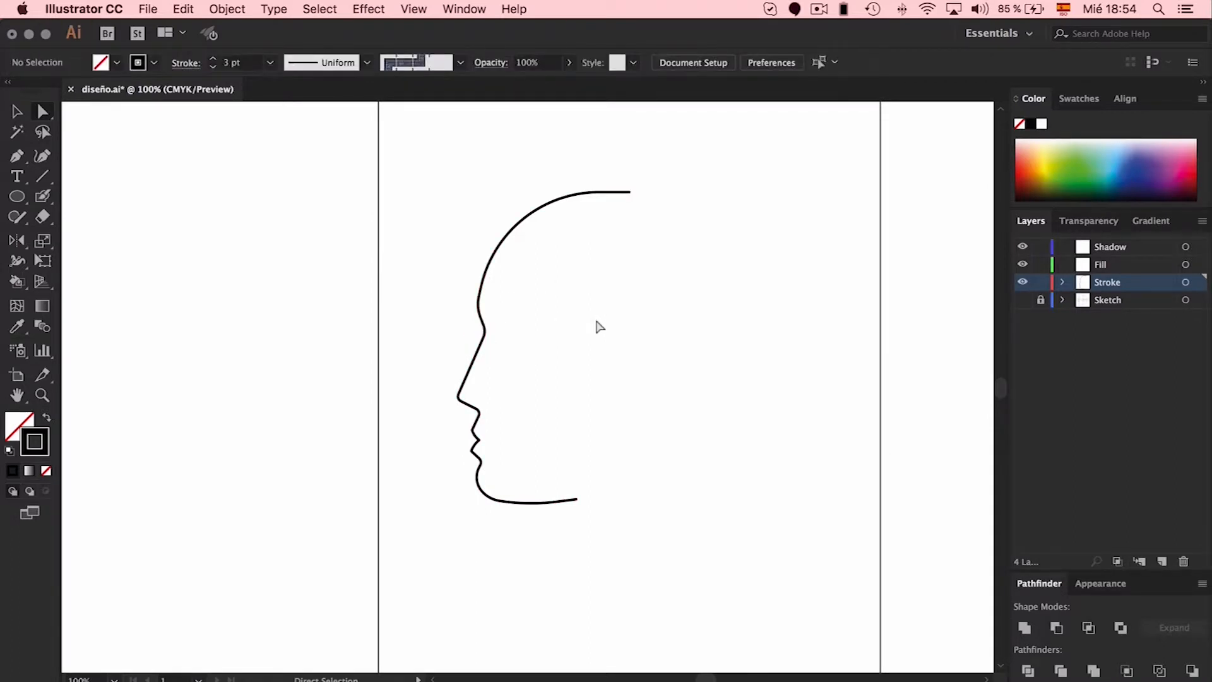
# Try to give the brow corner a different rounding.
pyautogui.click(482, 308)
pyautogui.moveTo(507, 306); pyautogui.dragTo(684, 301)
pyautogui.click(686, 302)
pyautogui.press('super+z')
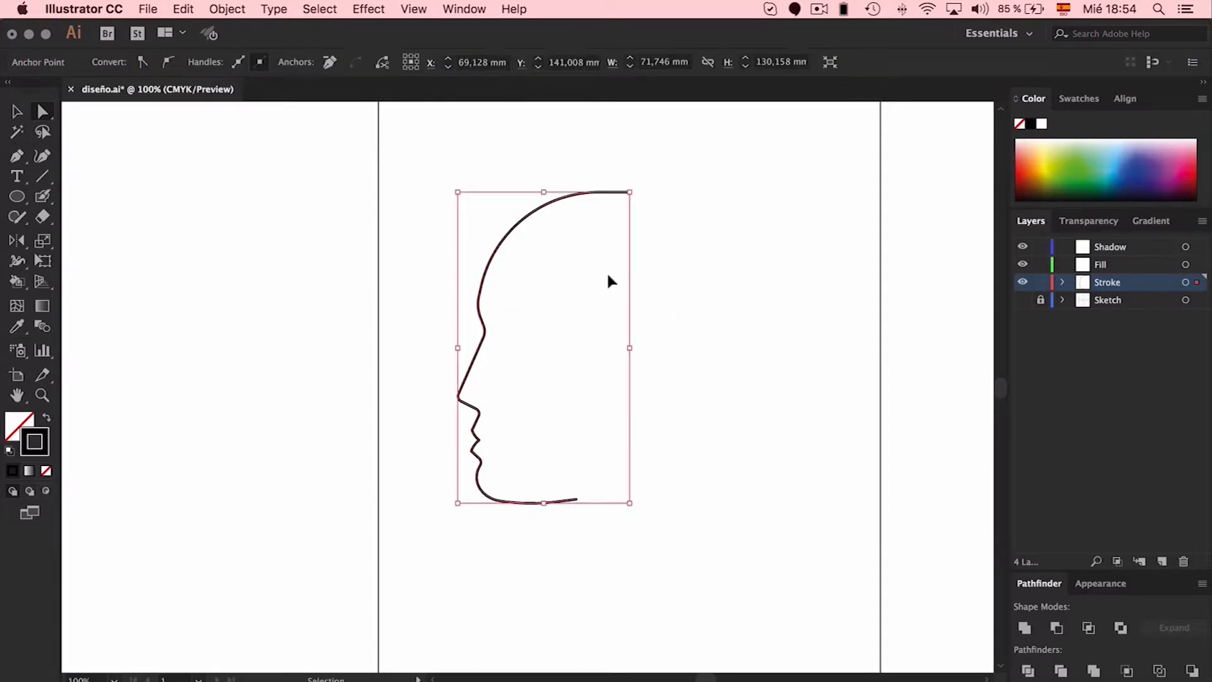
# Reset the crown, forehead, brow and nose bridge corners to 0 mm.
pyautogui.moveTo(517, 281); pyautogui.dragTo(389, 104)
pyautogui.click(464, 203)
pyautogui.moveTo(522, 275); pyautogui.dragTo(529, 276)
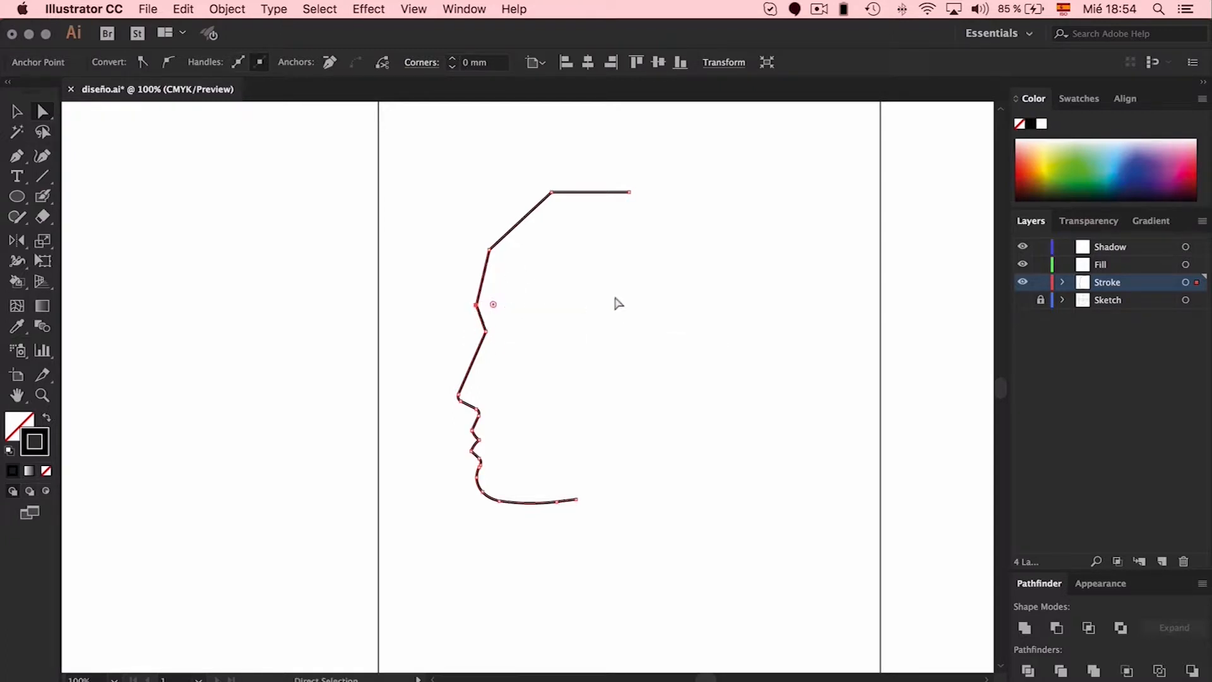
# Show the Sketch layer and round the nose bridge, brow, forehead and crown corners into a smooth outline.
pyautogui.click(1023, 301)
pyautogui.moveTo(433, 187); pyautogui.dragTo(562, 343)
pyautogui.moveTo(498, 303)
pyautogui.mouseDown()
pyautogui.moveTo(455, 273)
pyautogui.moveTo(549, 330)
pyautogui.moveTo(506, 299)
pyautogui.moveTo(519, 305)
pyautogui.mouseUp()
pyautogui.moveTo(445, 144); pyautogui.dragTo(720, 397)
pyautogui.click(737, 254)
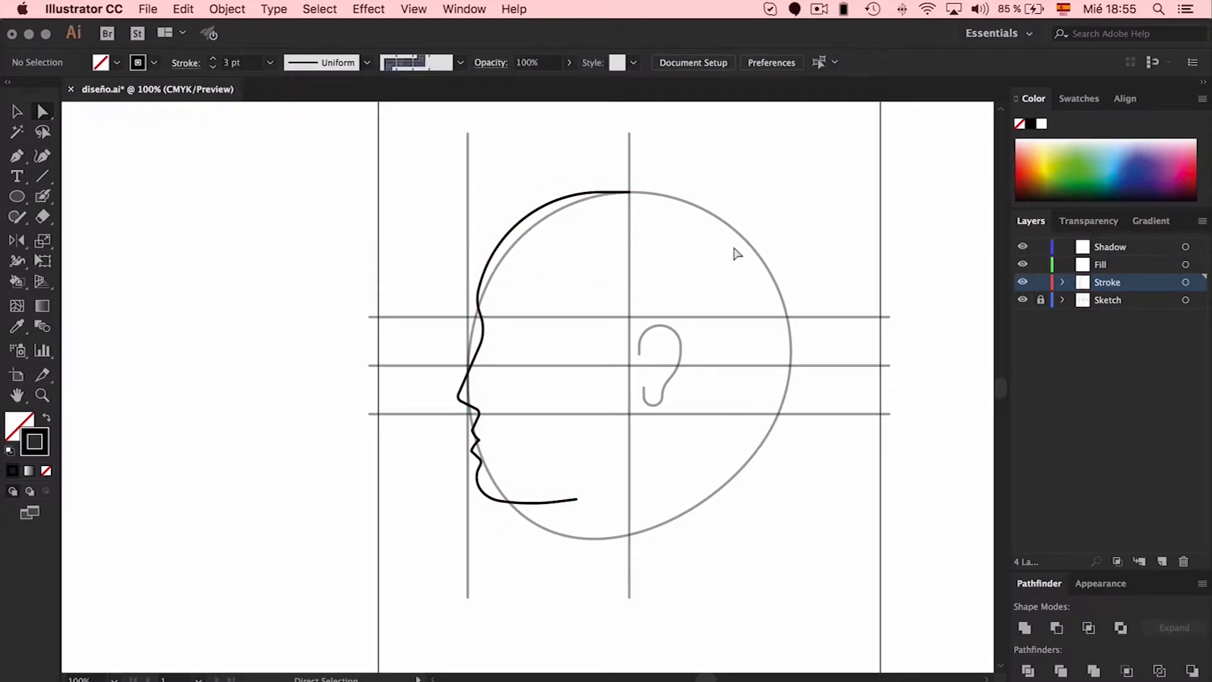
# Hide the Sketch layer and check the face profile on its own.
pyautogui.press('v')
pyautogui.click(630, 192)
pyautogui.click(1023, 300)
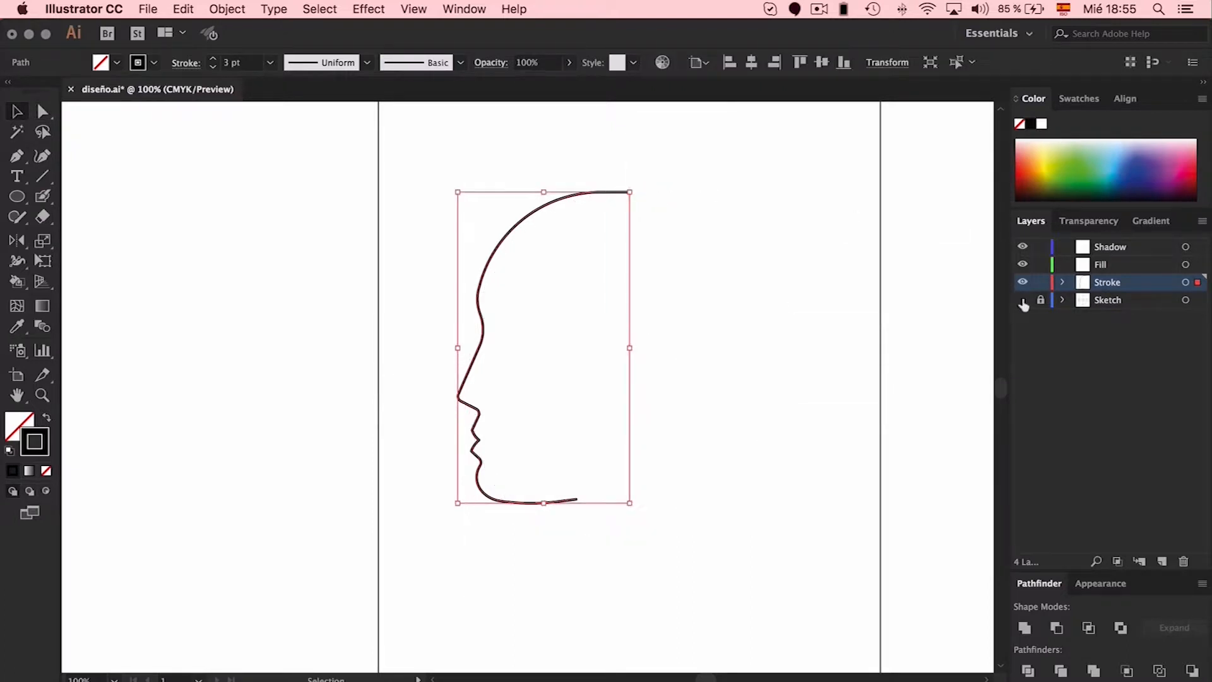
pyautogui.click(827, 287)
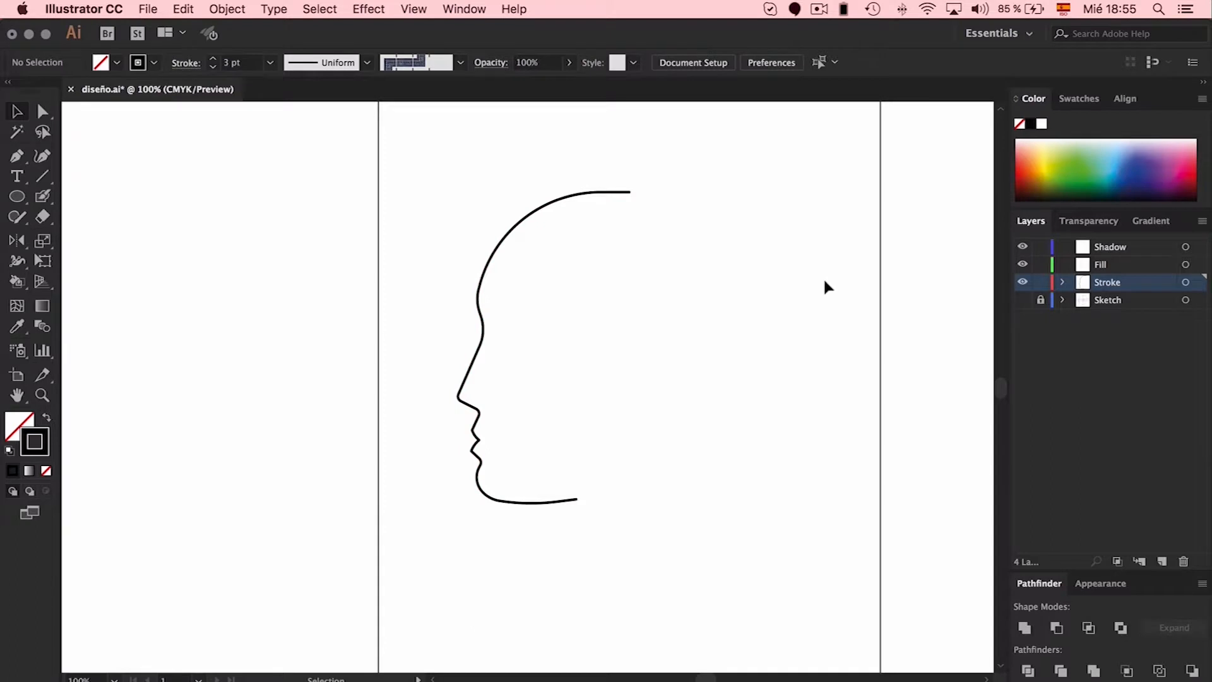
# Reset the brow, nose bridge and nose tip corners to sharp points.
pyautogui.moveTo(510, 281); pyautogui.dragTo(481, 331)
pyautogui.click(487, 332)
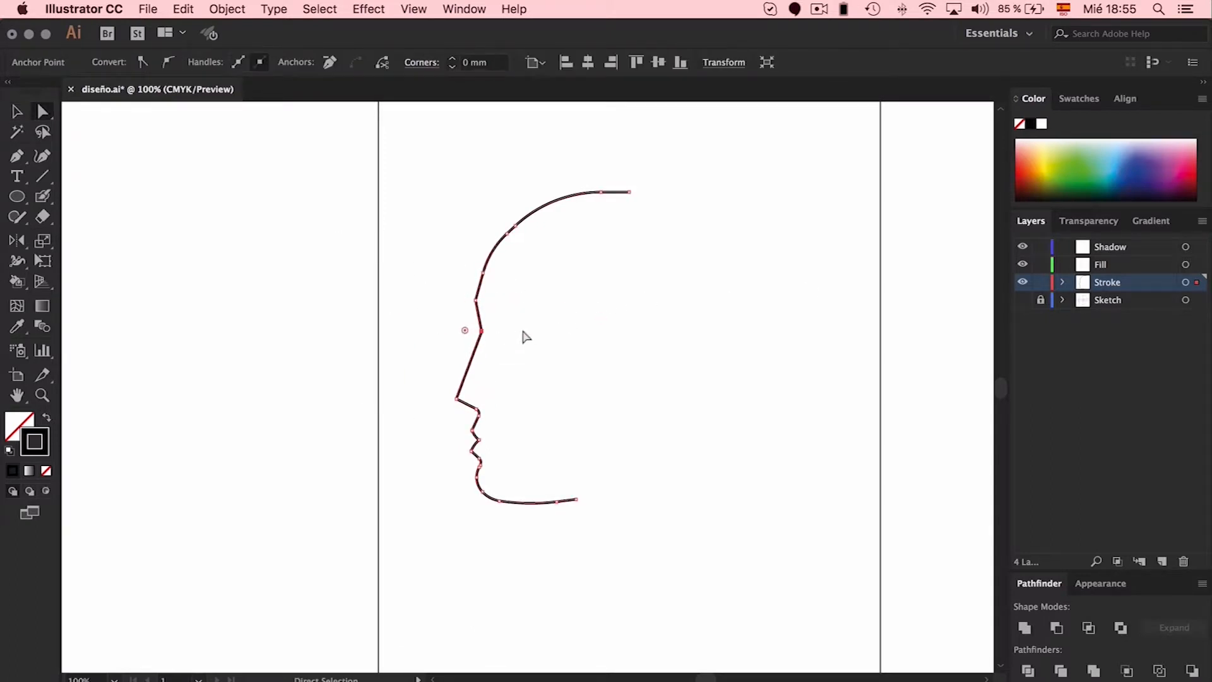
pyautogui.click(548, 301)
# Try to change the lower forehead corner's rounding to about 35.2 mm.
pyautogui.click(480, 305)
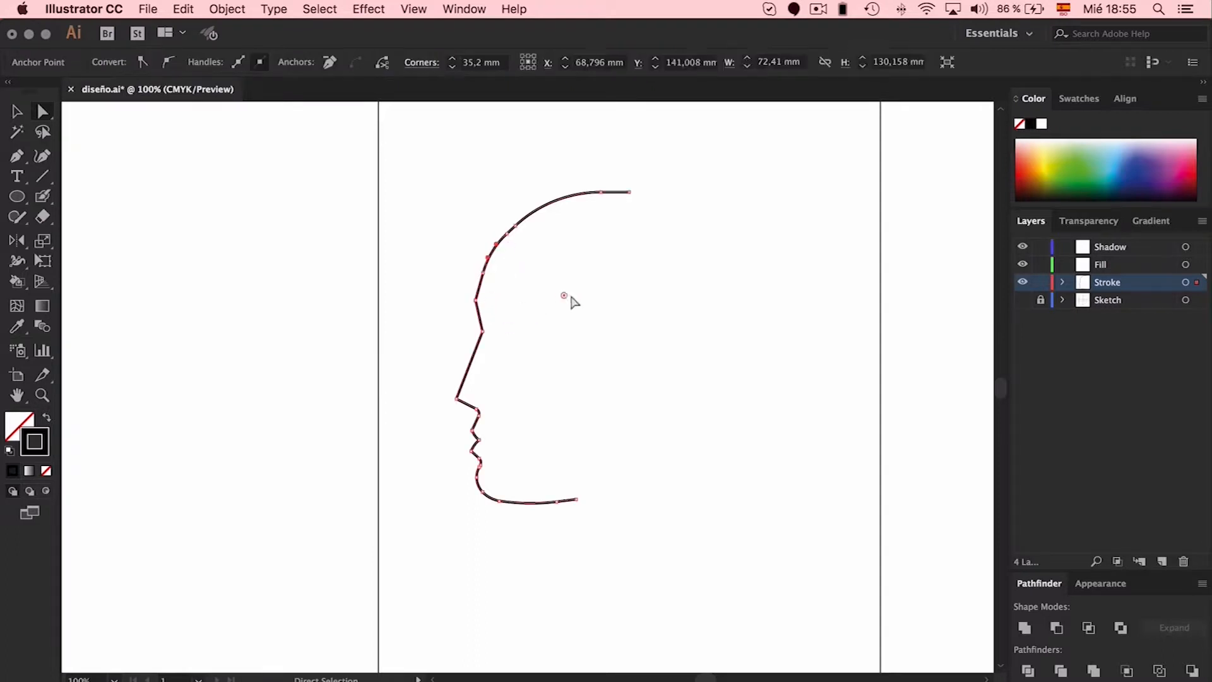
pyautogui.press('super+z')
pyautogui.press('super+z')
# Round the brow and nose bridge corners into a soft S-shaped curve.
pyautogui.moveTo(464, 231); pyautogui.dragTo(505, 303)
pyautogui.moveTo(493, 294); pyautogui.dragTo(777, 436)
pyautogui.click(483, 332)
pyautogui.moveTo(466, 333); pyautogui.dragTo(401, 316)
# Try to sharpen the crown corner and lower the crown points slightly, and undo the recent corner changes.
pyautogui.click(546, 205)
pyautogui.moveTo(600, 316); pyautogui.dragTo(401, 94)
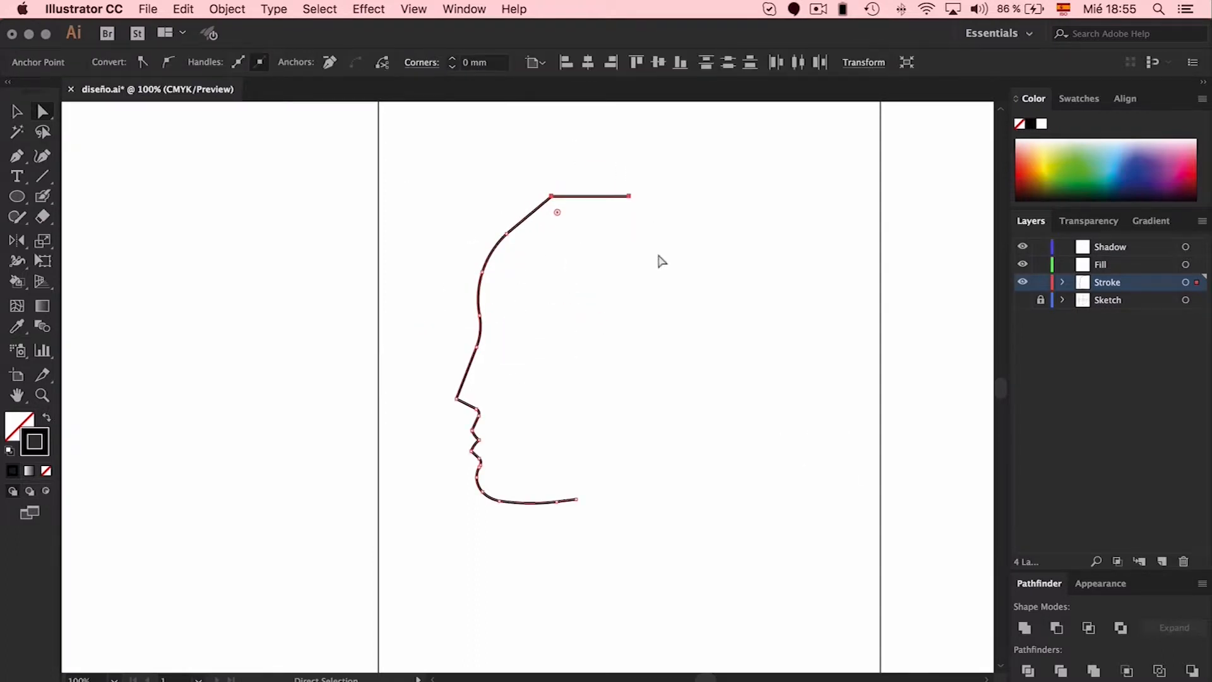
pyautogui.click(666, 265)
pyautogui.moveTo(526, 319); pyautogui.dragTo(528, 321)
pyautogui.moveTo(566, 298); pyautogui.dragTo(216, 103)
pyautogui.press('super+z')
pyautogui.press('super+z')
pyautogui.press('super+z')
pyautogui.press('super+z')
pyautogui.press('super+z')
# Move the brow point slightly up and round the crown, forehead, brow and nose bridge corners moderately.
pyautogui.moveTo(657, 154); pyautogui.dragTo(462, 268)
pyautogui.moveTo(347, 141); pyautogui.dragTo(580, 310)
pyautogui.click(457, 324)
pyautogui.click(479, 338)
pyautogui.moveTo(408, 166); pyautogui.dragTo(565, 352)
pyautogui.moveTo(538, 284); pyautogui.dragTo(611, 292)
pyautogui.click(456, 162)
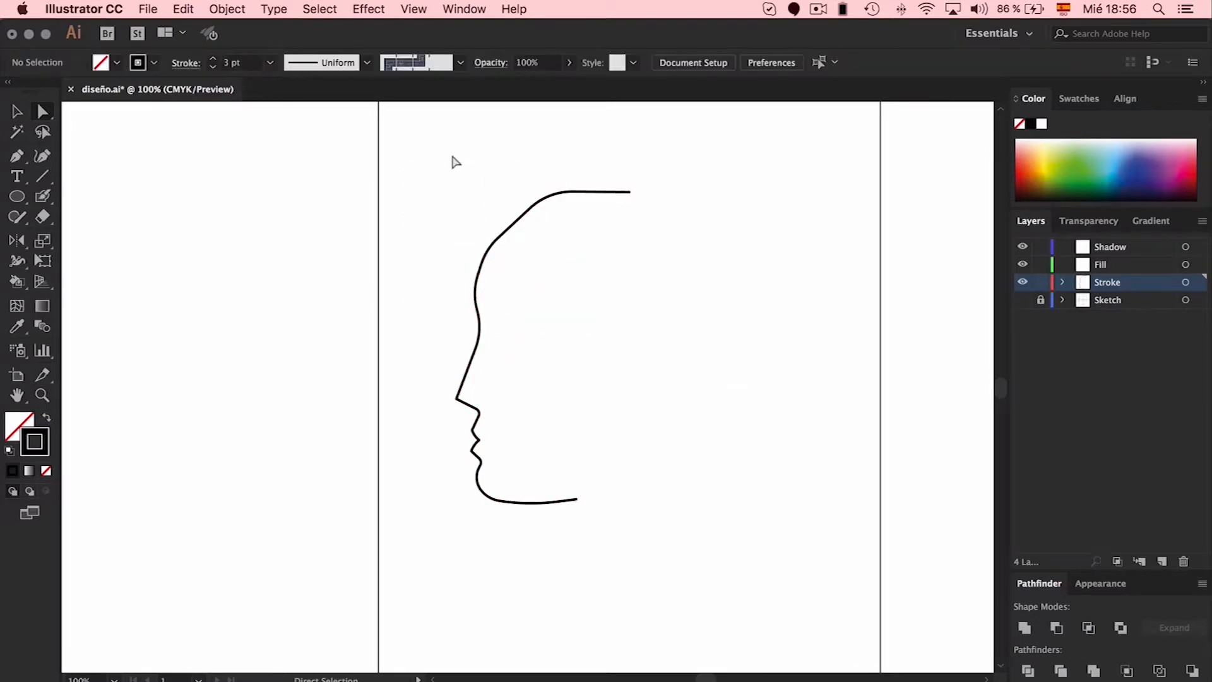
# Try to round the crown, forehead and brow corners more strongly, and undo back to sharp corners.
pyautogui.click(472, 293)
pyautogui.moveTo(441, 138); pyautogui.dragTo(571, 338)
pyautogui.moveTo(555, 206); pyautogui.dragTo(884, 457)
pyautogui.moveTo(494, 162); pyautogui.dragTo(642, 271)
pyautogui.press('super+z')
pyautogui.press('super+z')
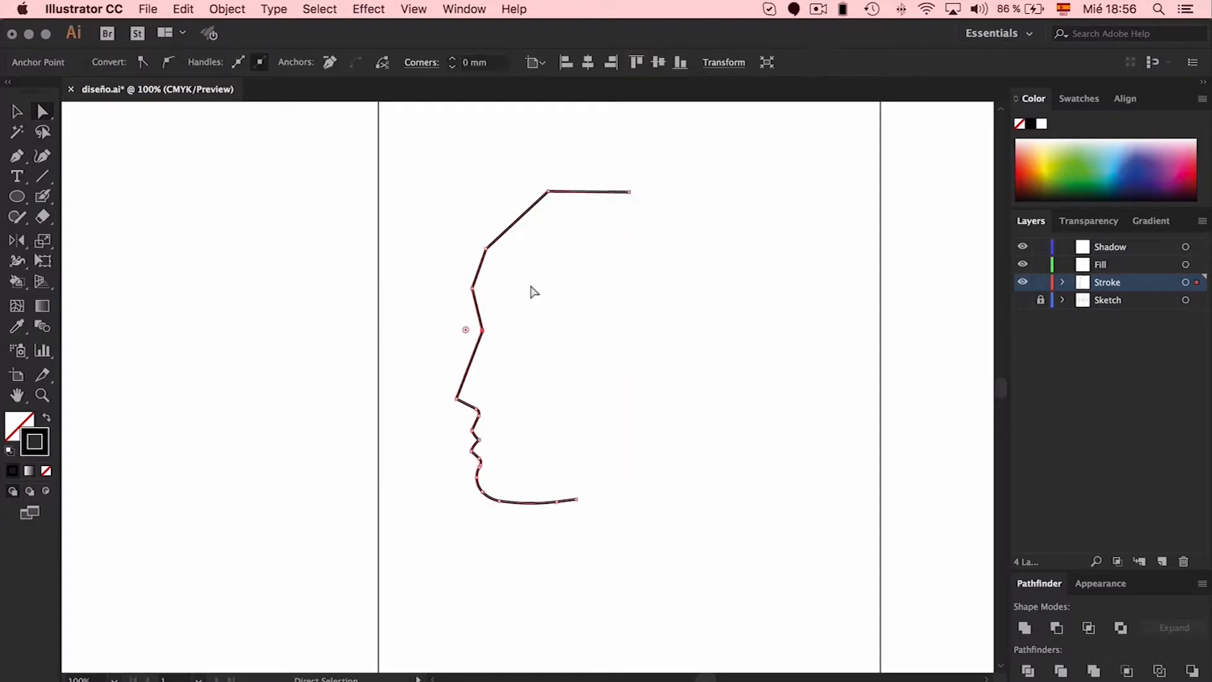
# Show the Sketch layer, move the forehead point closer to the head oval and enlarge the profile to reach the oval's bottom.
pyautogui.click(1022, 300)
pyautogui.moveTo(487, 251); pyautogui.dragTo(528, 249)
pyautogui.press('v')
pyautogui.press('super+z')
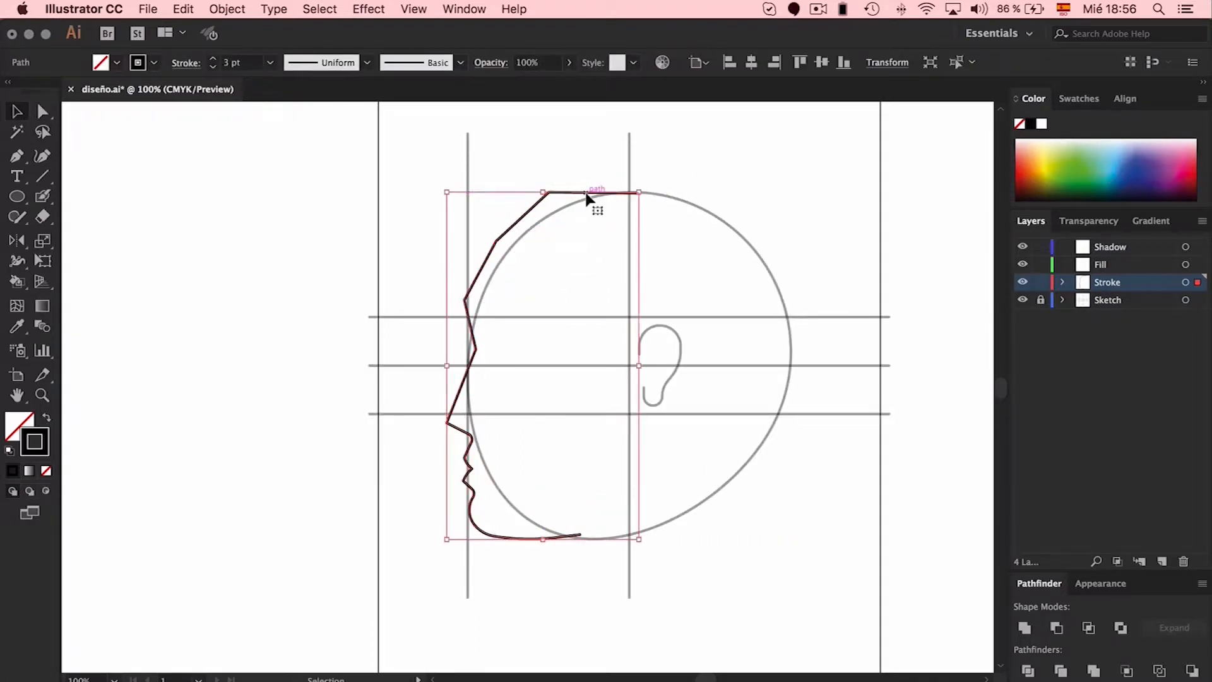
# Move the crown's open end onto the vertical centre guide and the brow point onto the upper horizontal guide.
pyautogui.press('a')
pyautogui.moveTo(639, 193)
pyautogui.mouseDown()
pyautogui.moveTo(600, 197)
pyautogui.moveTo(629, 193)
pyautogui.mouseUp()
pyautogui.click(642, 419)
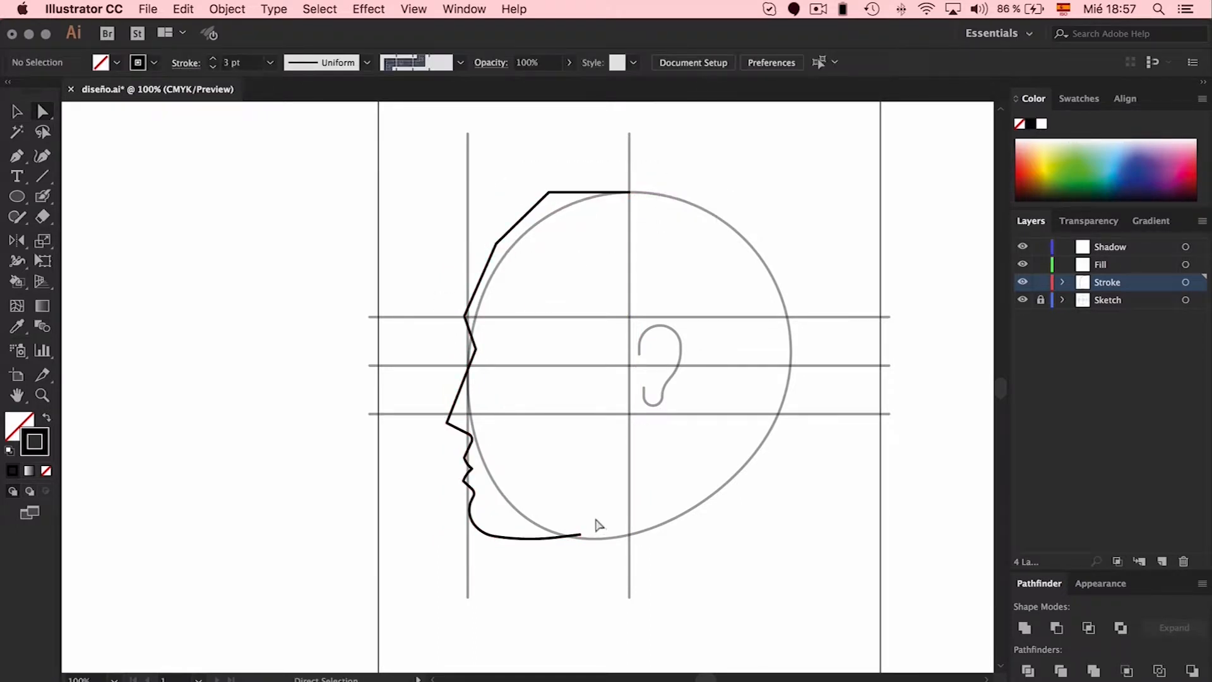
pyautogui.moveTo(463, 416); pyautogui.dragTo(466, 418)
pyautogui.click(518, 414)
# Try to round the nose bridge and brow corners, and undo back to sharp corners.
pyautogui.click(475, 349)
pyautogui.moveTo(461, 349); pyautogui.dragTo(605, 320)
pyautogui.click(559, 314)
pyautogui.click(464, 316)
pyautogui.click(605, 313)
pyautogui.press('super+z')
# Move the forehead point inward onto the head oval, undoing the trial rounding of its corner.
pyautogui.moveTo(495, 244); pyautogui.dragTo(475, 250)
pyautogui.moveTo(452, 242); pyautogui.dragTo(494, 325)
pyautogui.moveTo(486, 257); pyautogui.dragTo(569, 303)
pyautogui.click(695, 344)
pyautogui.press('super+z')
pyautogui.moveTo(476, 251); pyautogui.dragTo(497, 265)
pyautogui.press('super+z')
# Make the nose bridge corner and the corner beneath the nose tip sharp.
pyautogui.click(473, 349)
pyautogui.moveTo(433, 348); pyautogui.dragTo(476, 349)
pyautogui.click(453, 426)
pyautogui.moveTo(486, 436); pyautogui.dragTo(433, 430)
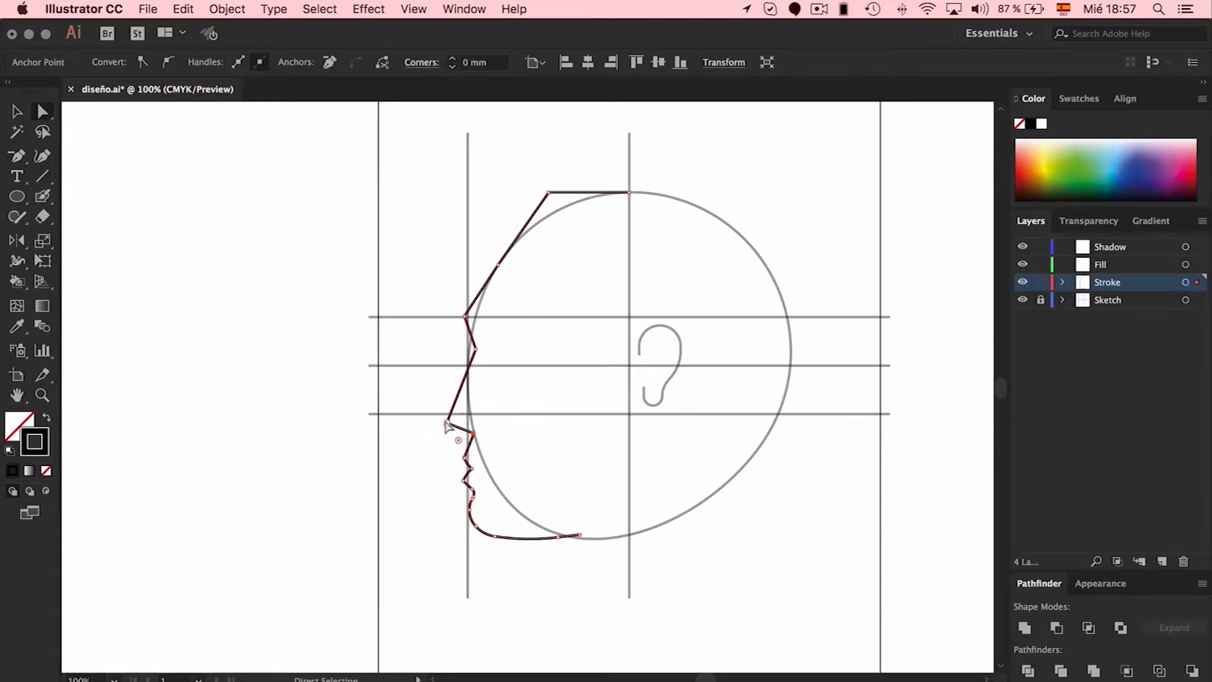
# Round the crown, forehead, brow and nose bridge corners so the upper profile closely follows the head oval.
pyautogui.click(467, 317)
pyautogui.click(548, 193)
pyautogui.moveTo(379, 129); pyautogui.dragTo(588, 382)
pyautogui.moveTo(501, 273); pyautogui.dragTo(716, 396)
pyautogui.click(566, 287)
pyautogui.moveTo(440, 126); pyautogui.dragTo(575, 247)
pyautogui.keyDown('shift'); pyautogui.click(493, 256); pyautogui.keyUp('shift')
pyautogui.moveTo(528, 284); pyautogui.dragTo(704, 329)
pyautogui.click(717, 279)
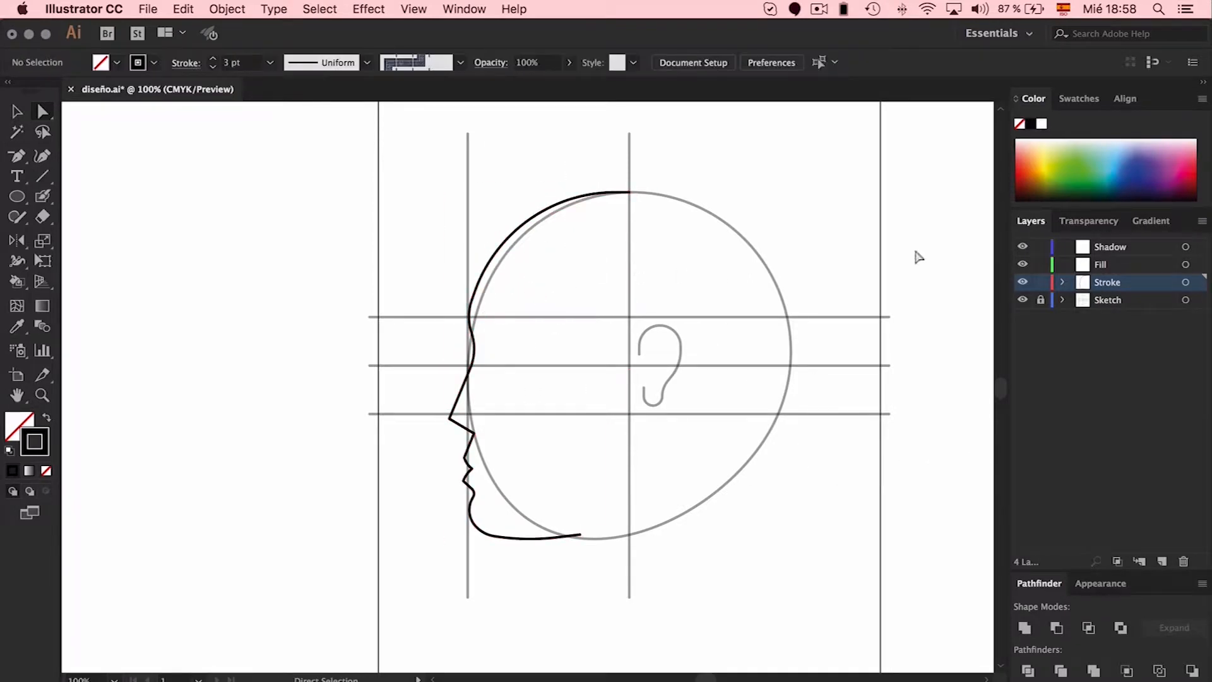
# Hide the Sketch layer, soften the nose tip, and move the upper lip point slightly outward and round it.
pyautogui.click(1022, 299)
pyautogui.click(461, 446)
pyautogui.click(536, 411)
pyautogui.click(464, 463)
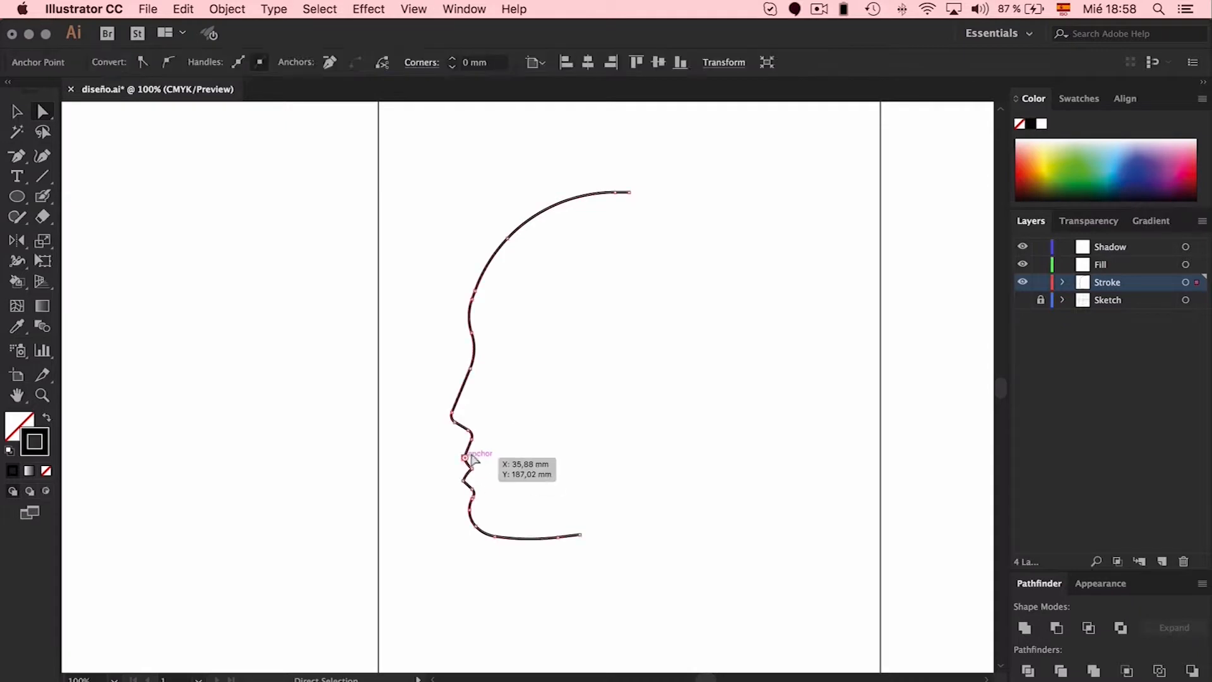
pyautogui.click(465, 458)
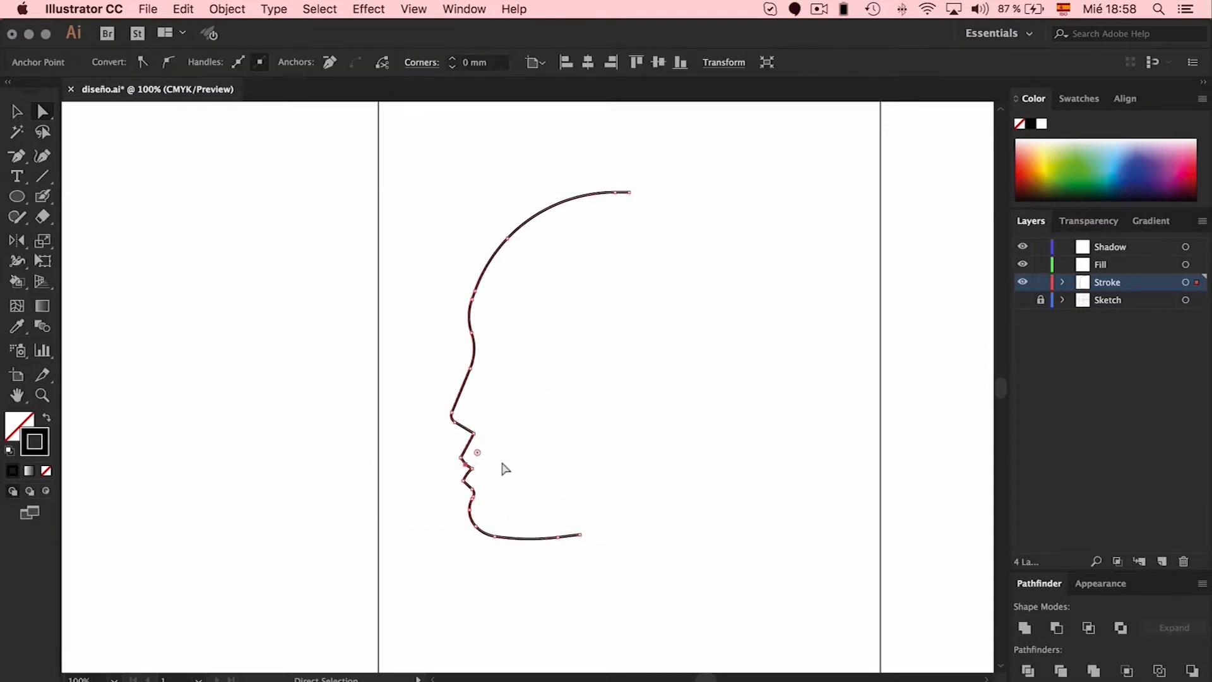
pyautogui.moveTo(477, 452); pyautogui.dragTo(541, 389)
pyautogui.click(541, 390)
# Try to round the corner beneath the nose, and undo it.
pyautogui.click(474, 433)
pyautogui.moveTo(457, 437); pyautogui.dragTo(452, 442)
pyautogui.click(653, 458)
pyautogui.press('super+z')
# Shift the profile from the upper lip down to the jaw end slightly inward.
pyautogui.moveTo(623, 594); pyautogui.dragTo(446, 448)
pyautogui.press('Right')
pyautogui.press('Right')
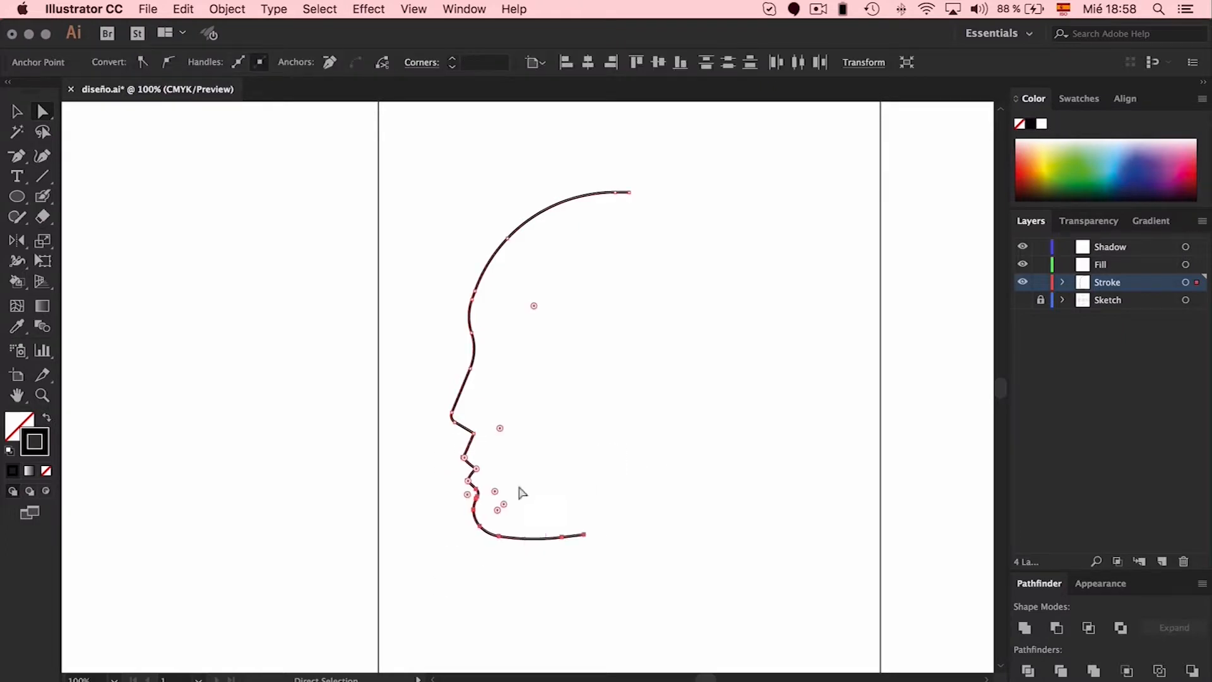
pyautogui.click(586, 444)
# Add an anchor point between the nose base and the upper lip, and undo the trial changes made after it.
pyautogui.click(473, 433)
pyautogui.press('+')
pyautogui.click(470, 446)
pyautogui.press('a')
pyautogui.moveTo(473, 434); pyautogui.dragTo(625, 561)
pyautogui.press('super+z')
pyautogui.press('super+z')
# Sharpen the nose tip and nudge the lower profile slightly up.
pyautogui.click(454, 420)
pyautogui.click(431, 441)
pyautogui.press('Up')
pyautogui.click(558, 463)
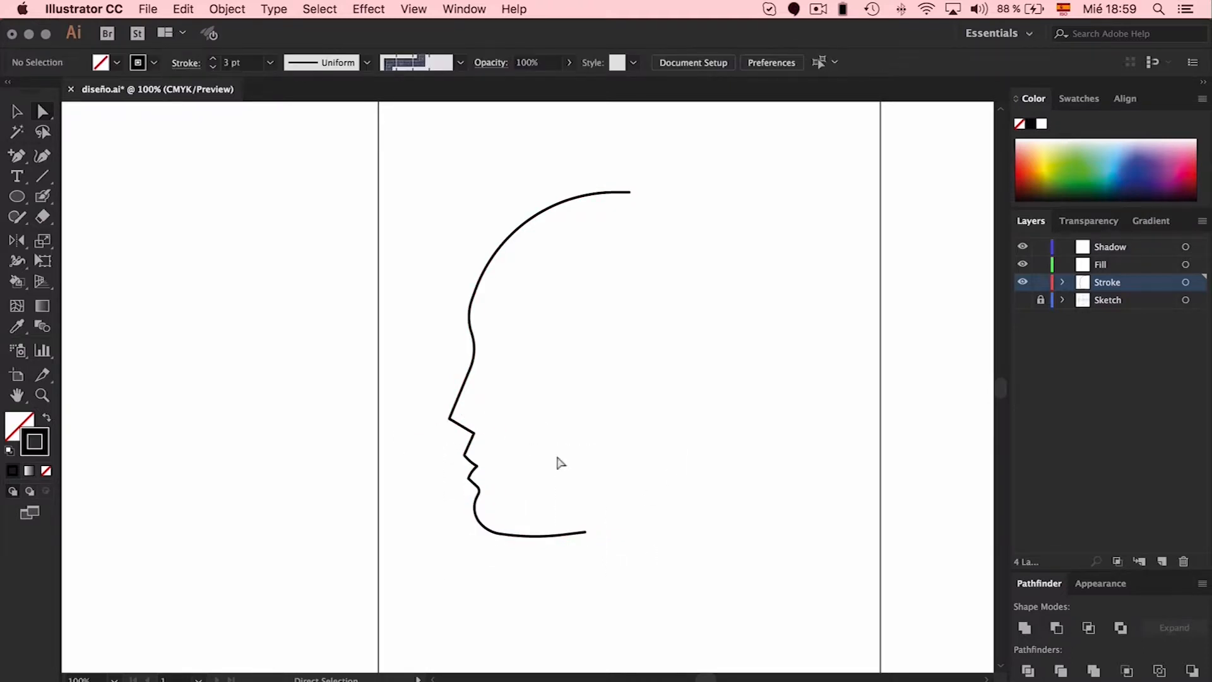
# Try to shift and round the point above the upper lip and adjust the nose tip, and undo these changes.
pyautogui.click(469, 446)
pyautogui.press('Right')
pyautogui.moveTo(459, 441); pyautogui.dragTo(322, 377)
pyautogui.click(625, 423)
pyautogui.press('super+z')
pyautogui.press('super+z')
pyautogui.press('super+z')
pyautogui.click(471, 447)
pyautogui.click(643, 425)
pyautogui.moveTo(450, 419); pyautogui.dragTo(445, 431)
pyautogui.press('super+z')
# Round the nose bridge, the nose tip and the corners beneath the nose.
pyautogui.click(474, 347)
pyautogui.moveTo(473, 347); pyautogui.dragTo(685, 334)
pyautogui.moveTo(430, 400); pyautogui.dragTo(474, 435)
pyautogui.moveTo(460, 416)
pyautogui.mouseDown()
pyautogui.moveTo(500, 438)
pyautogui.moveTo(442, 434)
pyautogui.moveTo(461, 419)
pyautogui.moveTo(455, 428)
pyautogui.mouseUp()
pyautogui.press('super+z')
pyautogui.press('super+z')
pyautogui.click(444, 436)
pyautogui.click(473, 450)
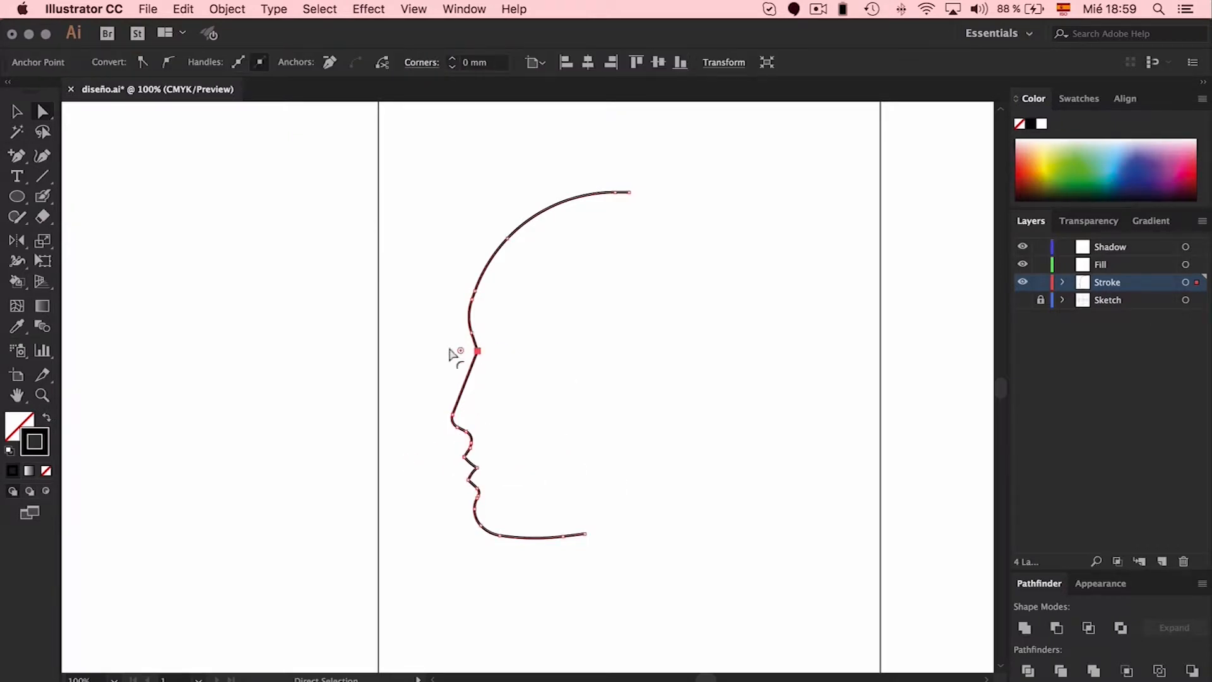
pyautogui.click(657, 358)
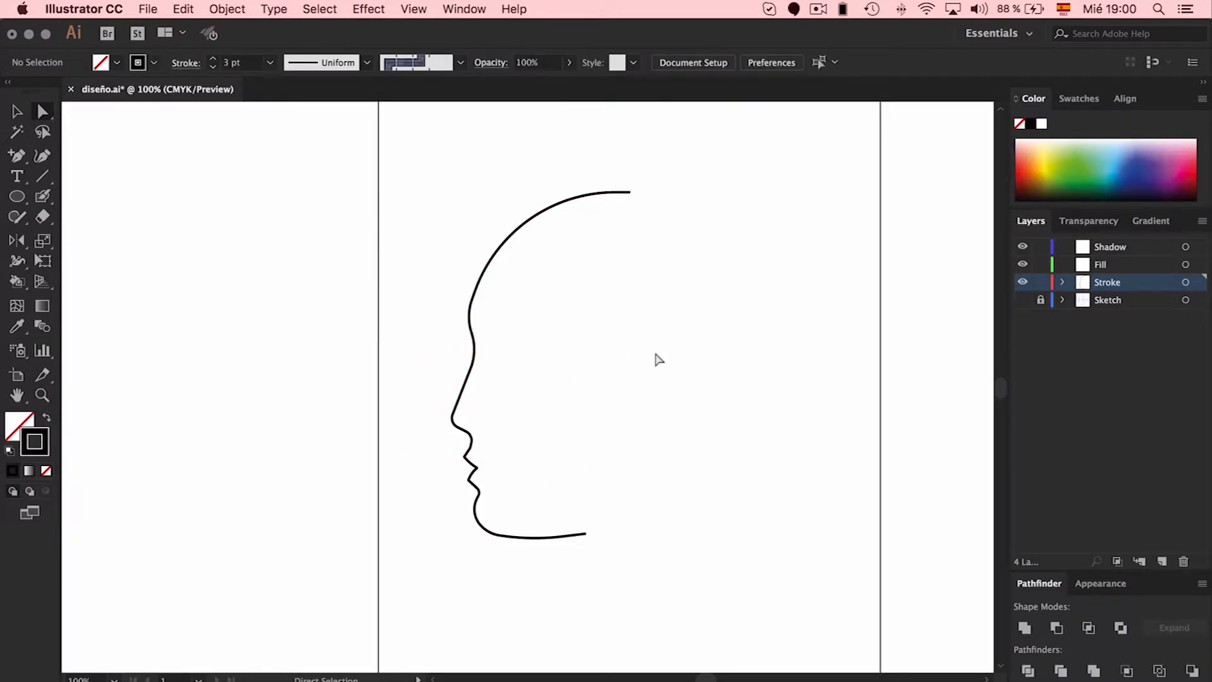
# Remove the rounding from the brow, forehead and crown corners.
pyautogui.click(456, 431)
pyautogui.click(748, 435)
pyautogui.click(470, 315)
pyautogui.moveTo(509, 316); pyautogui.dragTo(341, 284)
pyautogui.click(496, 256)
pyautogui.moveTo(617, 347); pyautogui.dragTo(467, 253)
pyautogui.click(593, 194)
pyautogui.moveTo(604, 315); pyautogui.dragTo(402, 116)
pyautogui.click(603, 278)
# Shift the whole profile from the brow down to the jaw inward, toward the ear side.
pyautogui.moveTo(409, 306); pyautogui.dragTo(659, 575)
pyautogui.press('Right')
pyautogui.press('Right')
pyautogui.press('Right')
pyautogui.press('Right')
pyautogui.press('Right')
pyautogui.press('Right')
pyautogui.press('Right')
pyautogui.press('Right')
pyautogui.press('Right')
pyautogui.press('Right')
pyautogui.press('Right')
pyautogui.press('Right')
# Round the crown, forehead and brow corners again and show the Sketch layer to compare the profile with it.
pyautogui.click(485, 261)
pyautogui.keyDown('shift'); pyautogui.click(551, 192); pyautogui.keyUp('shift')
pyautogui.moveTo(559, 206); pyautogui.dragTo(679, 361)
pyautogui.click(678, 361)
pyautogui.click(477, 316)
pyautogui.moveTo(494, 314); pyautogui.dragTo(810, 297)
pyautogui.click(810, 297)
pyautogui.click(1022, 300)
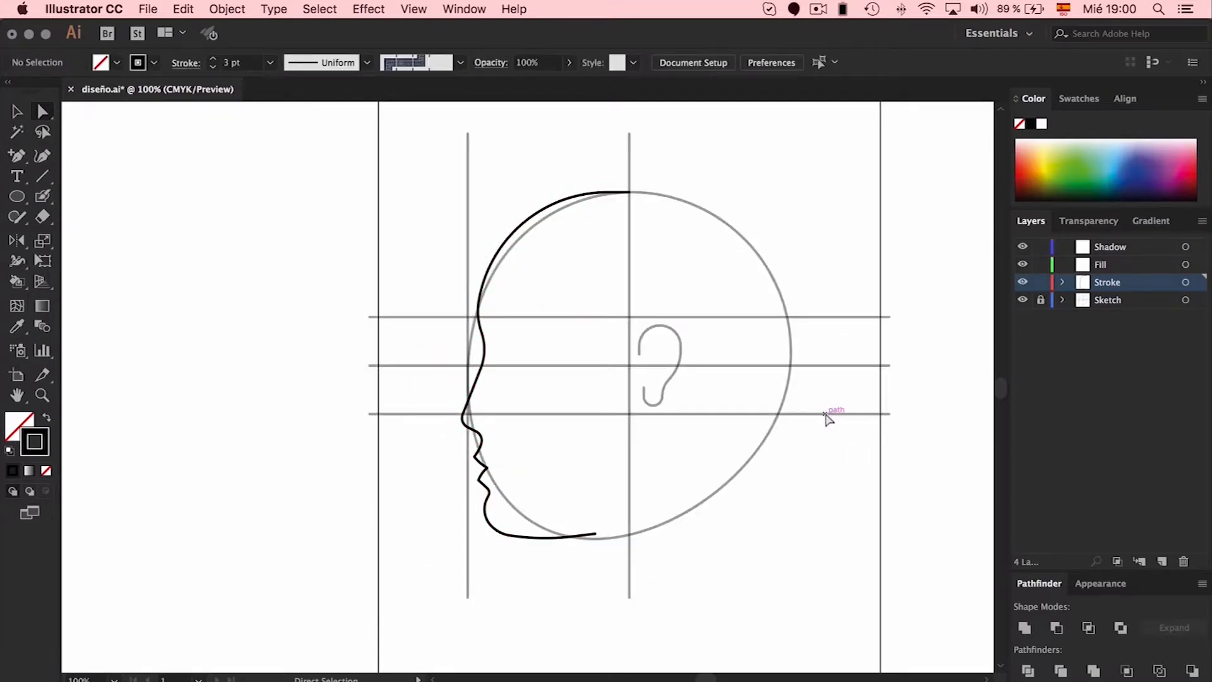
pyautogui.click(1023, 300)
pyautogui.click(1022, 300)
# Remove the rounding from the nose tip, the corners beneath the nose and the chin.
pyautogui.click(465, 424)
pyautogui.moveTo(475, 417); pyautogui.dragTo(406, 446)
pyautogui.moveTo(452, 397); pyautogui.dragTo(481, 445)
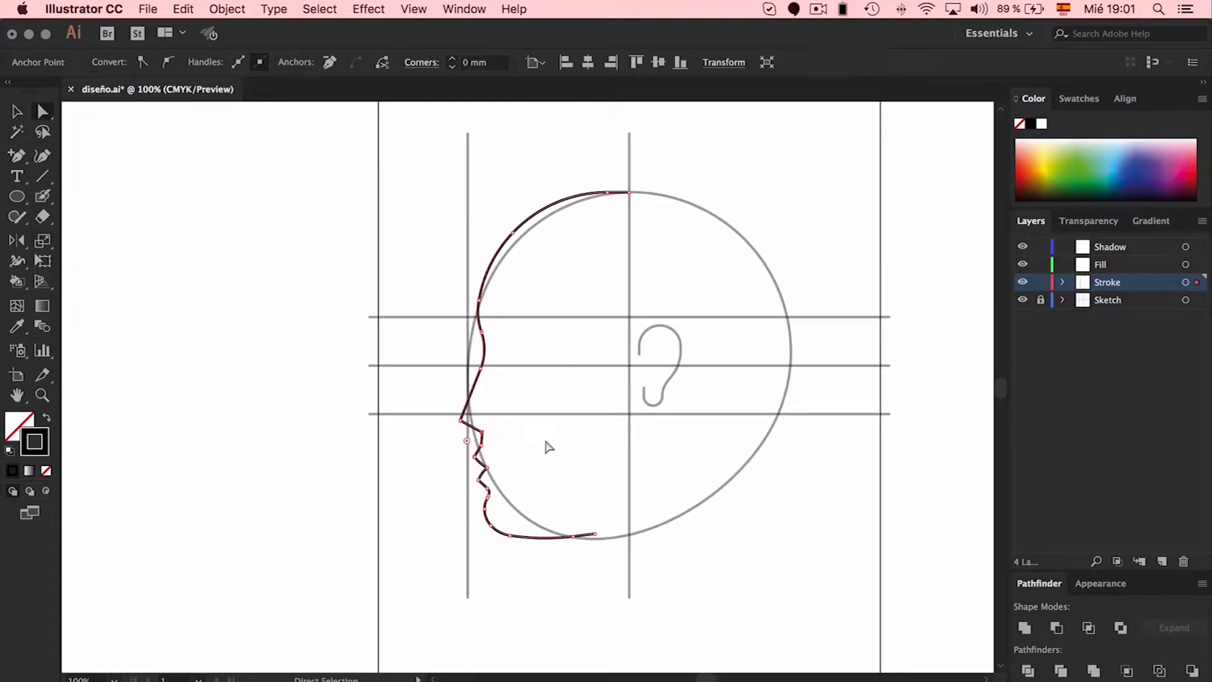
pyautogui.click(591, 412)
pyautogui.press('s')
pyautogui.press('x')
pyautogui.press('a')
pyautogui.click(481, 446)
pyautogui.click(486, 503)
pyautogui.moveTo(509, 509); pyautogui.dragTo(463, 516)
# Raise the profile from the nose tip down to the jaw slightly, and undo the extra stretch.
pyautogui.moveTo(422, 396); pyautogui.dragTo(651, 577)
pyautogui.press('Up')
pyautogui.press('Up')
pyautogui.press('Up')
pyautogui.click(564, 481)
pyautogui.moveTo(482, 430); pyautogui.dragTo(482, 367)
pyautogui.press('super+z')
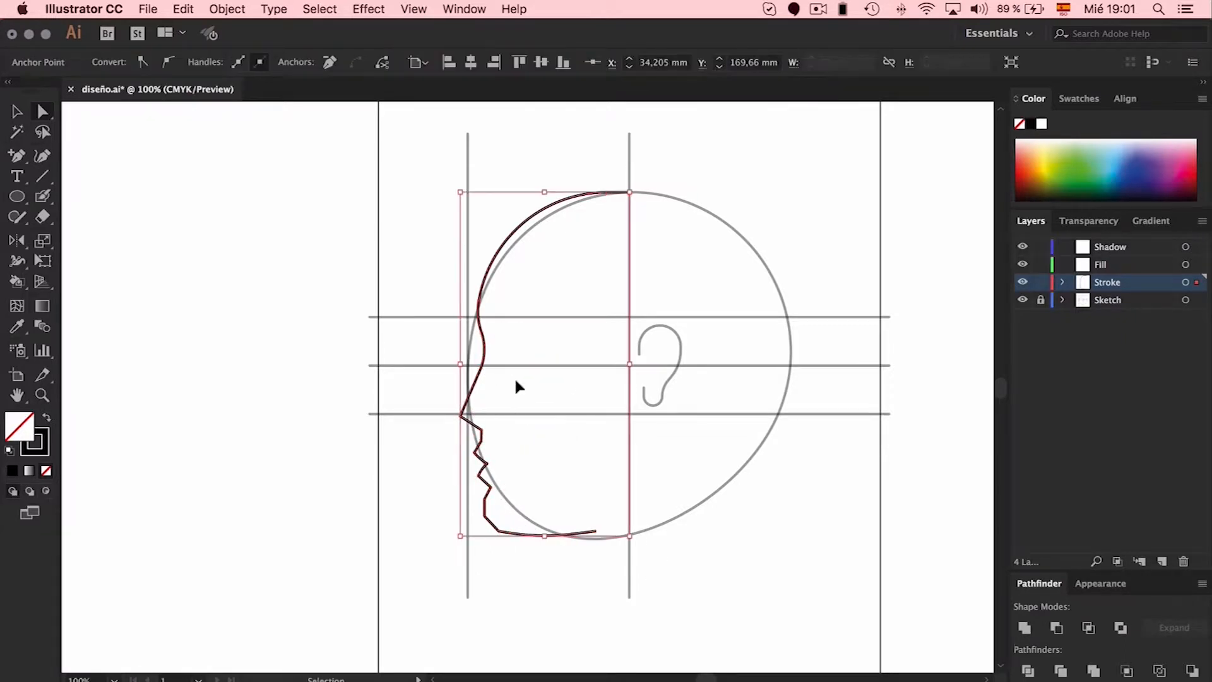
# Round the nose tip and the corners beneath the nose moderately.
pyautogui.click(513, 381)
pyautogui.moveTo(445, 434); pyautogui.dragTo(487, 411)
pyautogui.click(572, 417)
pyautogui.click(461, 416)
pyautogui.click(479, 445)
pyautogui.click(499, 413)
# Round the chin, jaw and lower lip corners, and compare the profile with the Sketch layer hidden and shown.
pyautogui.moveTo(471, 506); pyautogui.dragTo(562, 399)
pyautogui.click(647, 445)
pyautogui.click(490, 487)
pyautogui.moveTo(481, 489); pyautogui.dragTo(505, 521)
pyautogui.click(741, 462)
pyautogui.click(1023, 300)
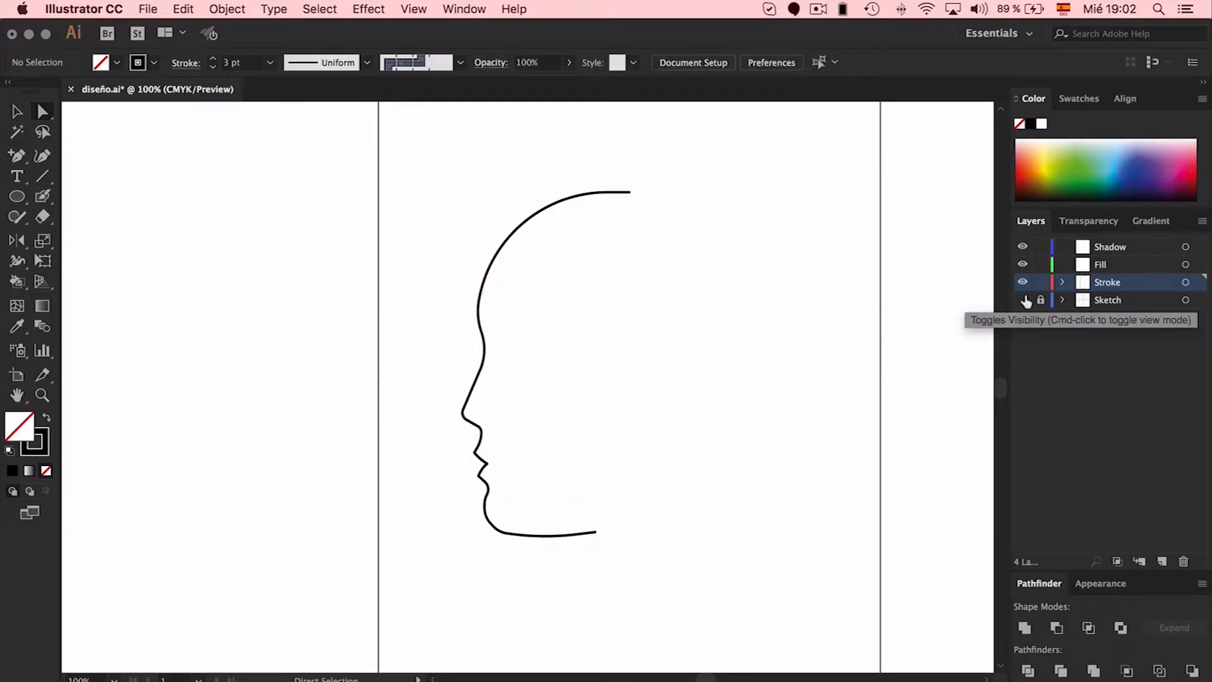
pyautogui.click(1023, 300)
# Draw a five-point open eye line with the Pen tool behind the nose bridge, sloping down to the middle horizontal guide.
pyautogui.hscroll(1, 668, 287)
pyautogui.hscroll(5, 667, 287)
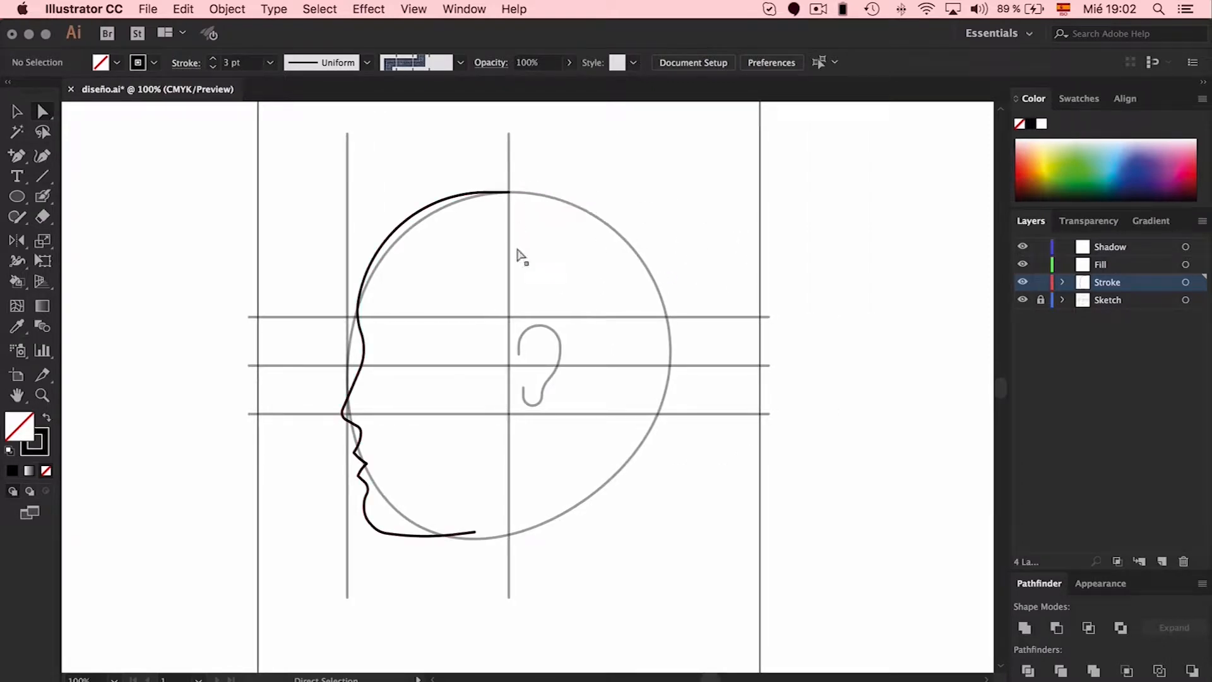
pyautogui.press('super+plus')
pyautogui.press('super+plus')
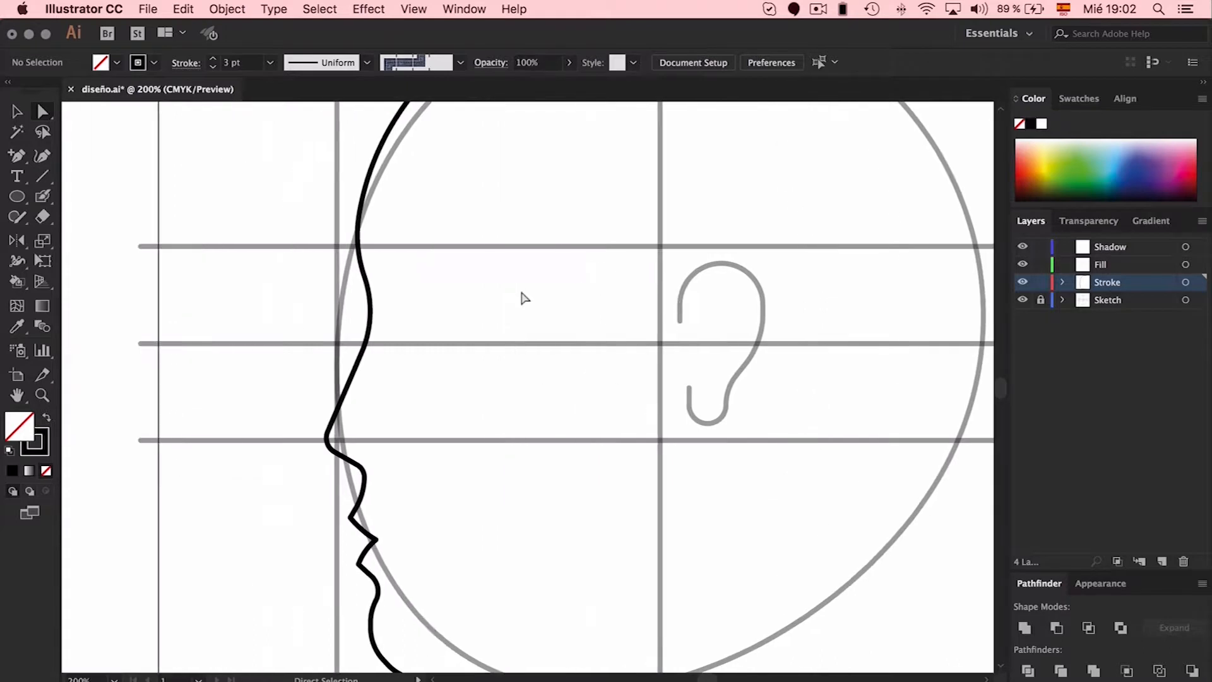
pyautogui.press('p')
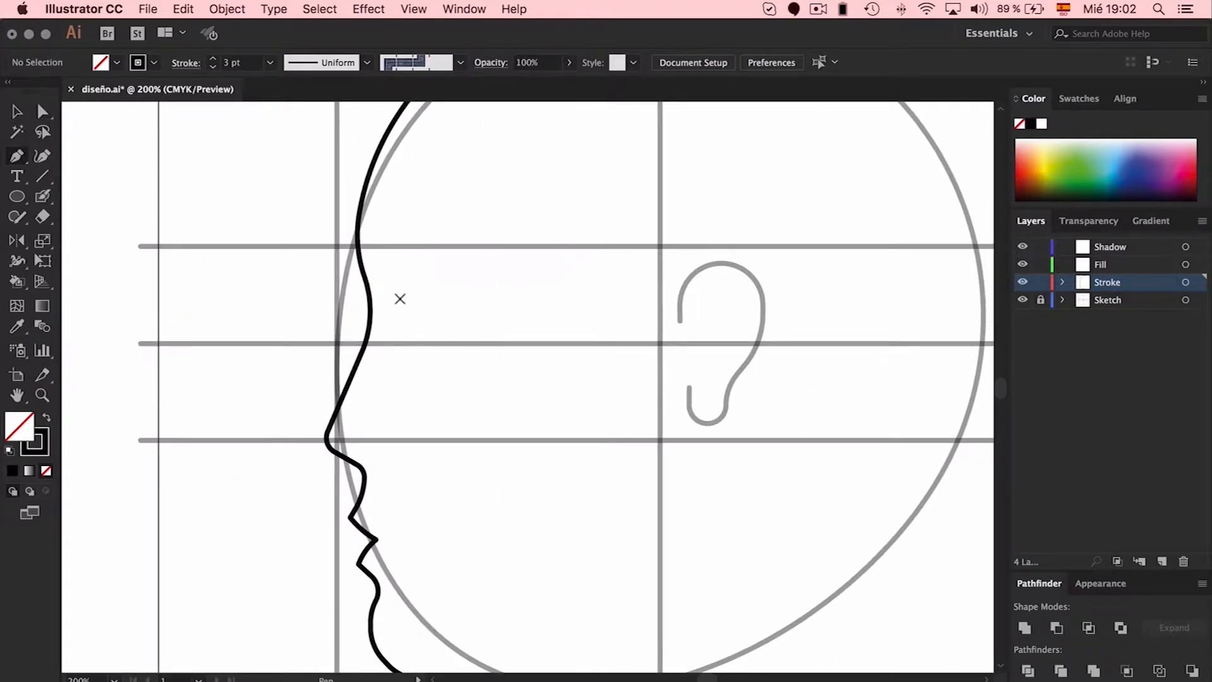
pyautogui.click(400, 291)
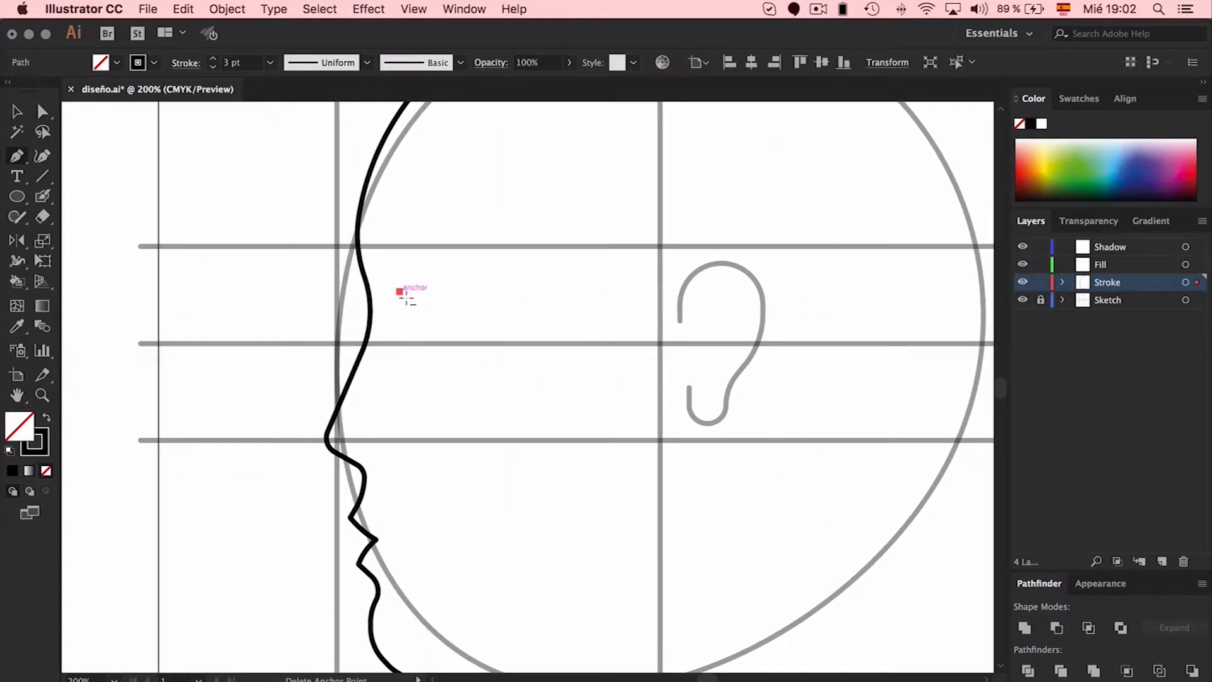
pyautogui.moveTo(422, 305); pyautogui.dragTo(484, 305)
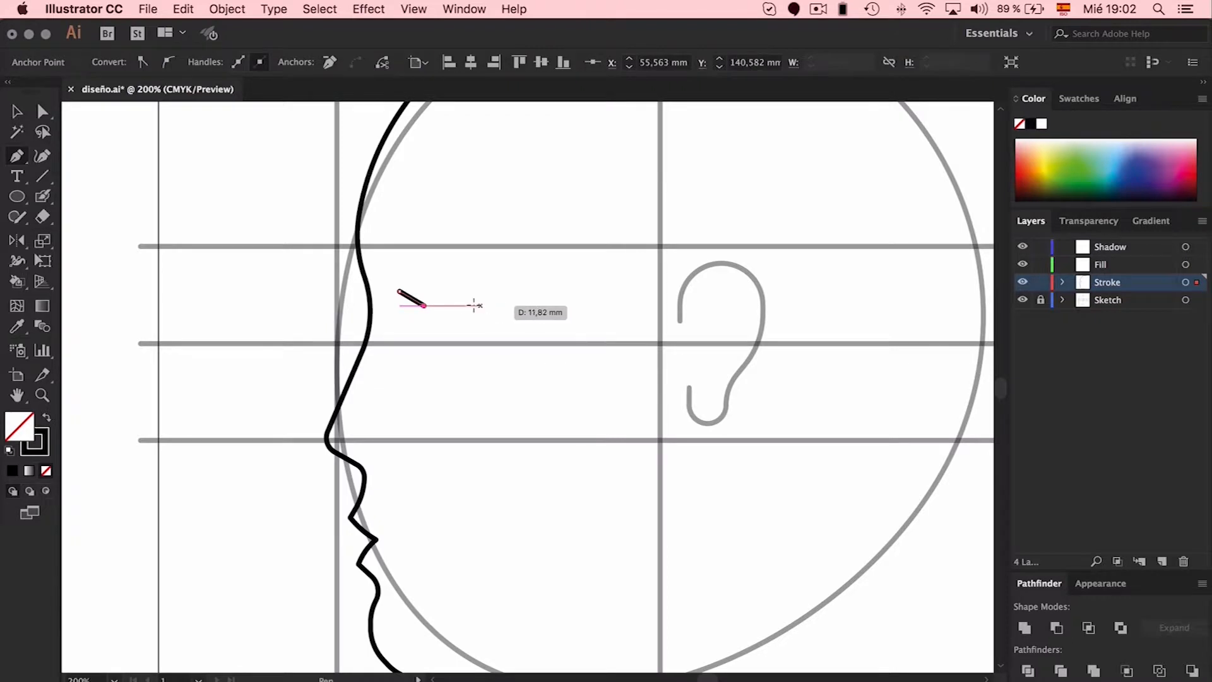
pyautogui.click(468, 305)
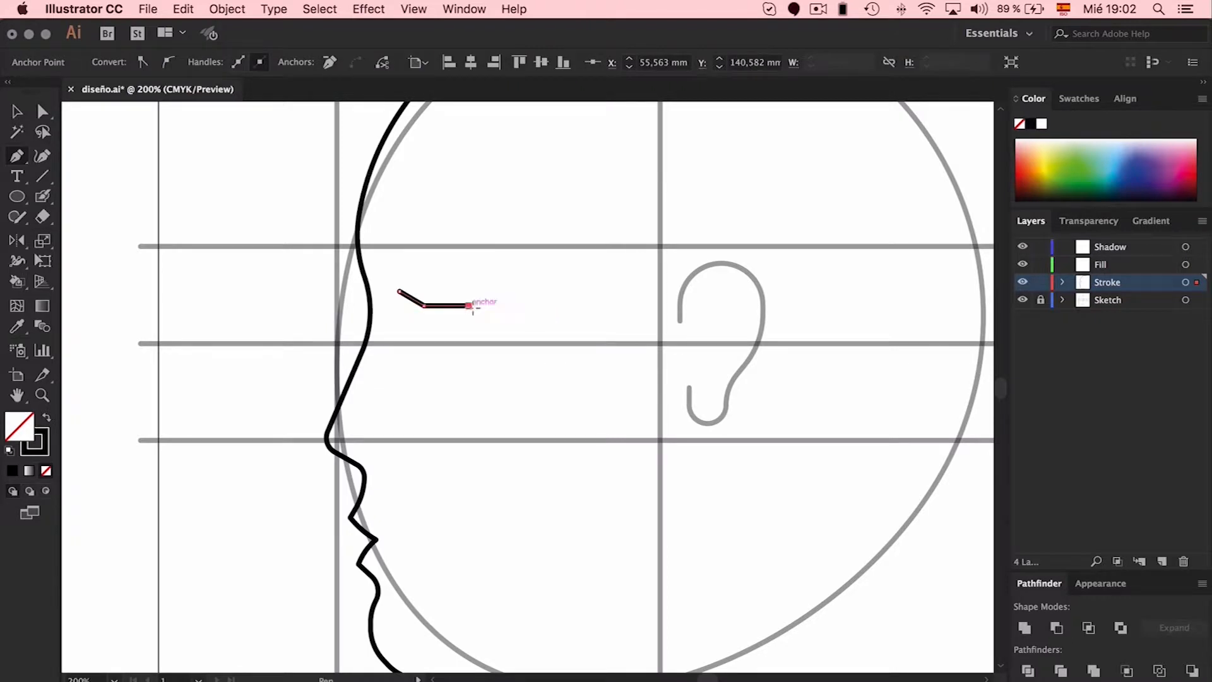
pyautogui.click(503, 322)
pyautogui.click(512, 341)
# Shift the rear points of the eye line slightly toward the nose and its front end slightly inward.
pyautogui.press('a')
pyautogui.moveTo(524, 276); pyautogui.dragTo(441, 373)
pyautogui.press('Left')
pyautogui.press('Left')
pyautogui.click(532, 288)
pyautogui.click(400, 292)
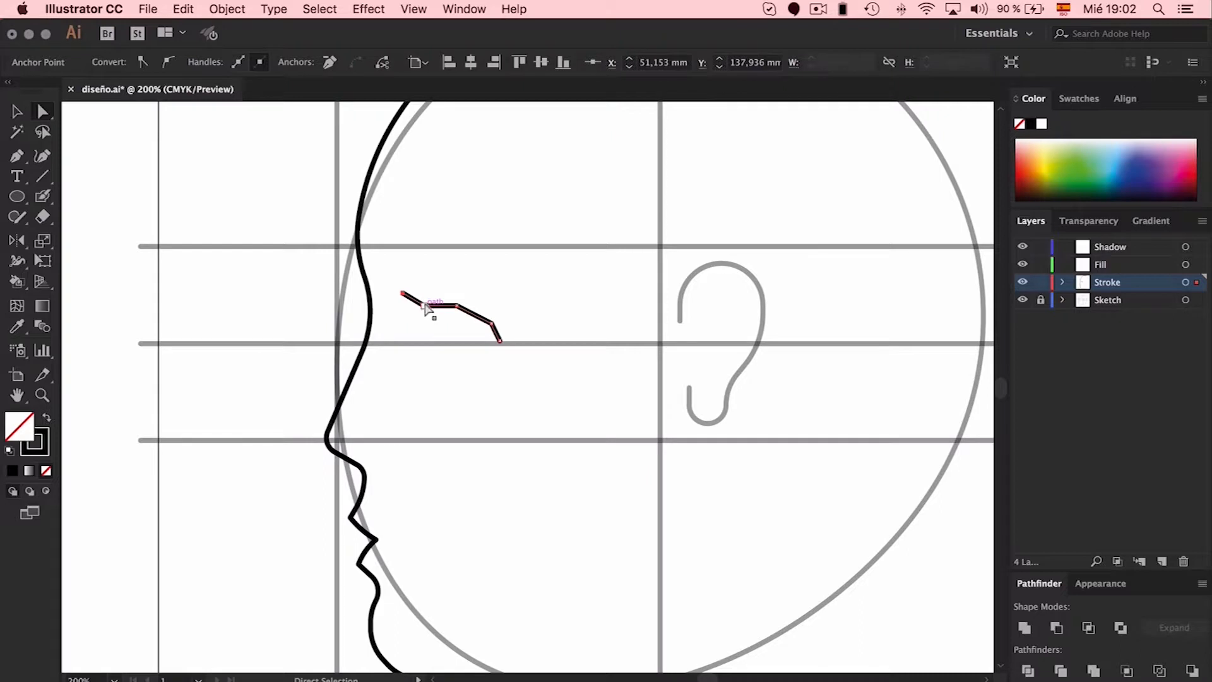
# Round the inner corners of the eye line into one smooth, flowing curve.
pyautogui.moveTo(436, 366); pyautogui.dragTo(435, 363)
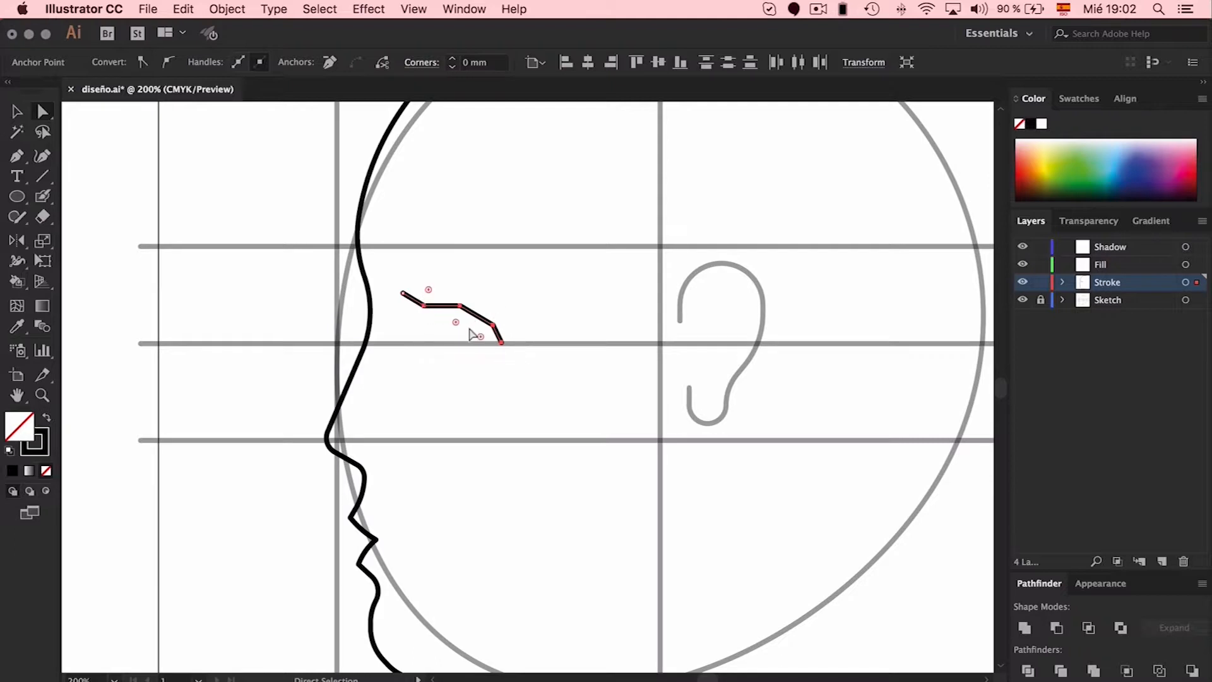
pyautogui.moveTo(451, 363); pyautogui.dragTo(444, 369)
pyautogui.click(515, 264)
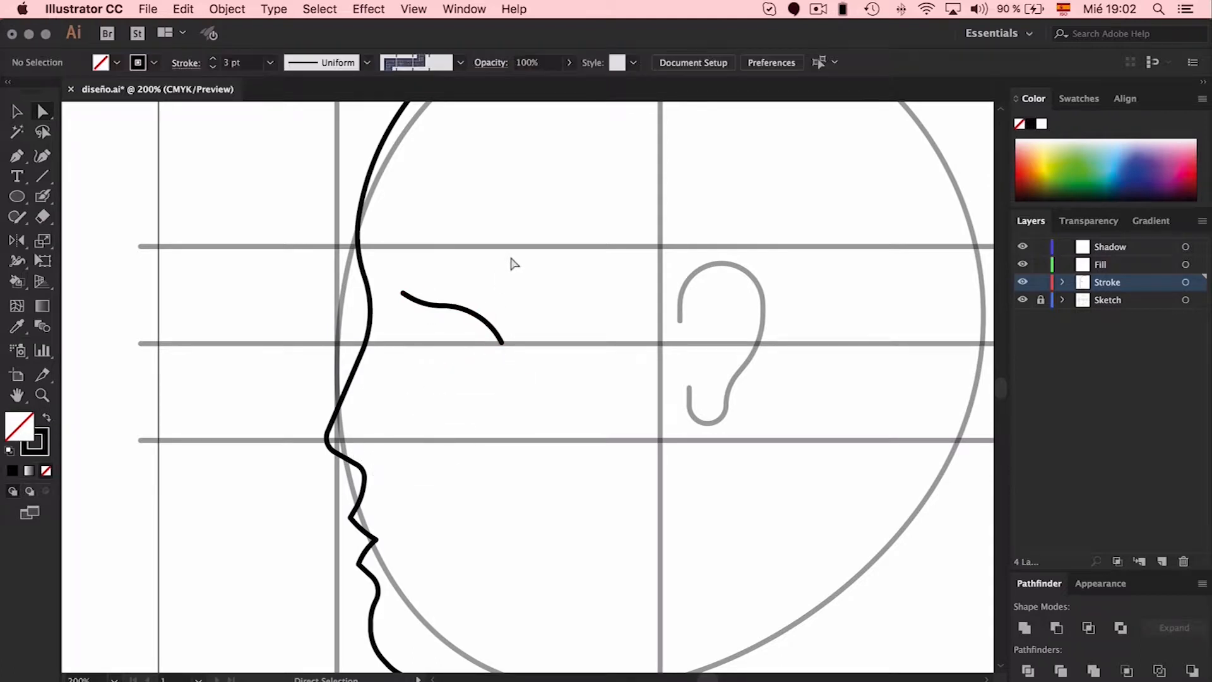
pyautogui.click(424, 307)
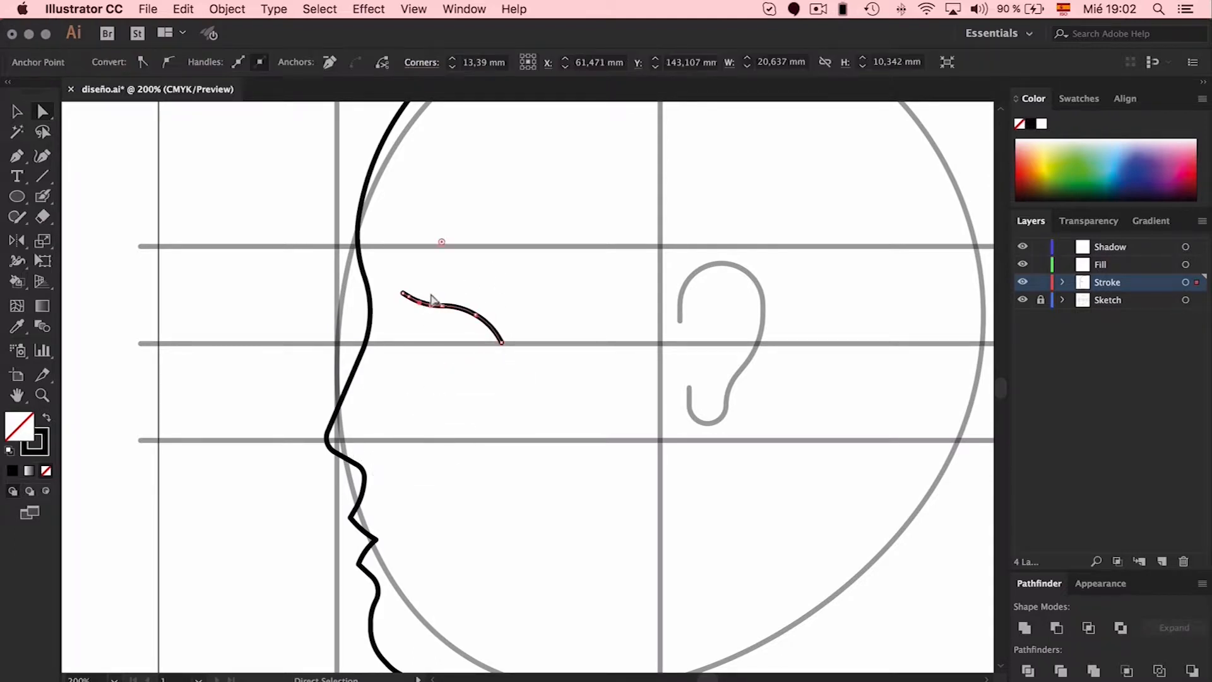
pyautogui.click(461, 268)
# Draw a short three-point eyelash with the Pen tool, branching off the front of the eye line, and round its corner.
pyautogui.press('p')
pyautogui.click(423, 292)
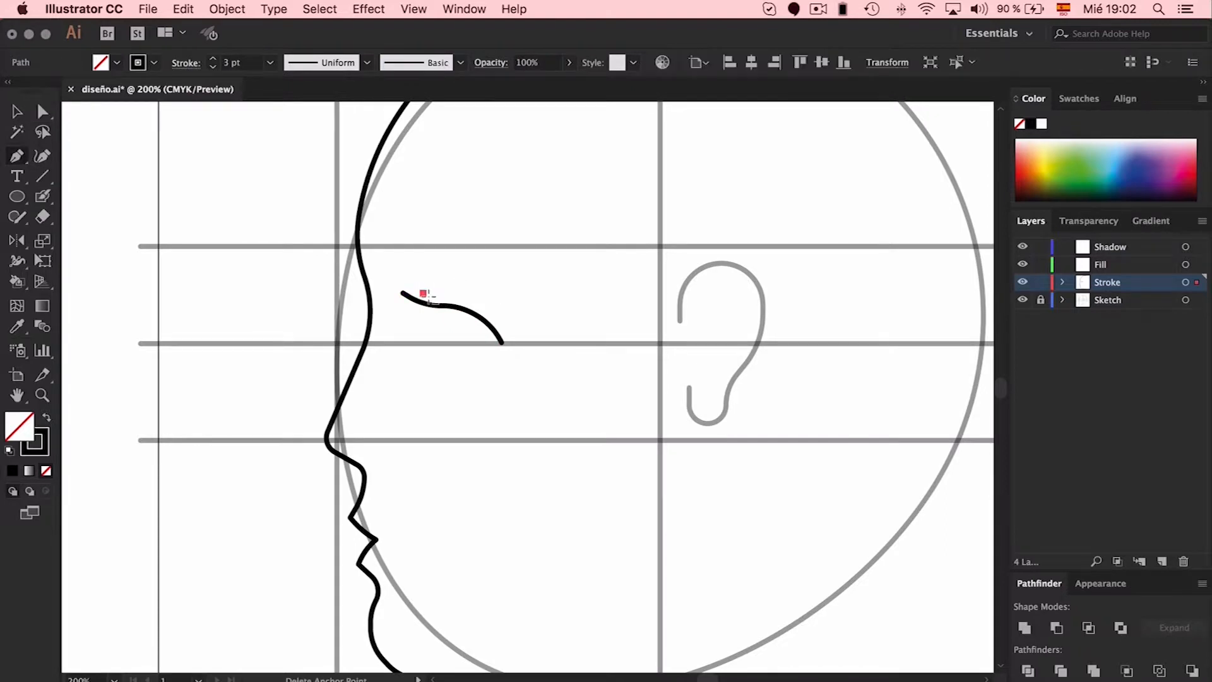
pyautogui.moveTo(433, 306); pyautogui.dragTo(452, 306)
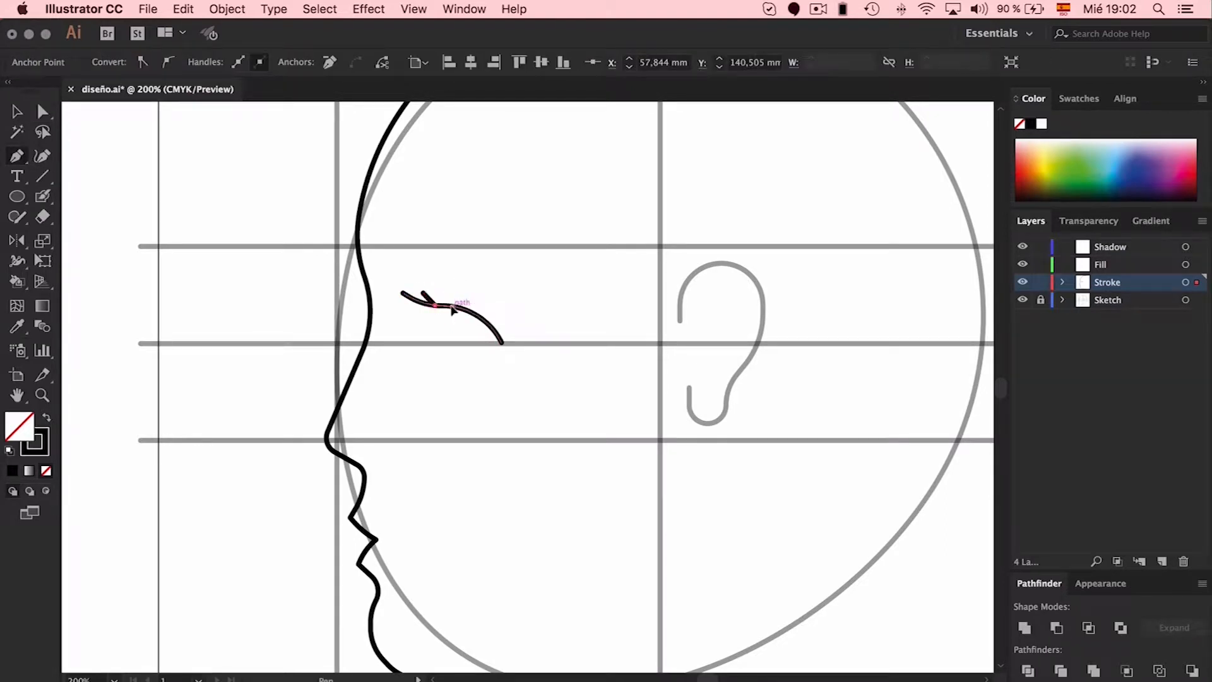
pyautogui.click(443, 305)
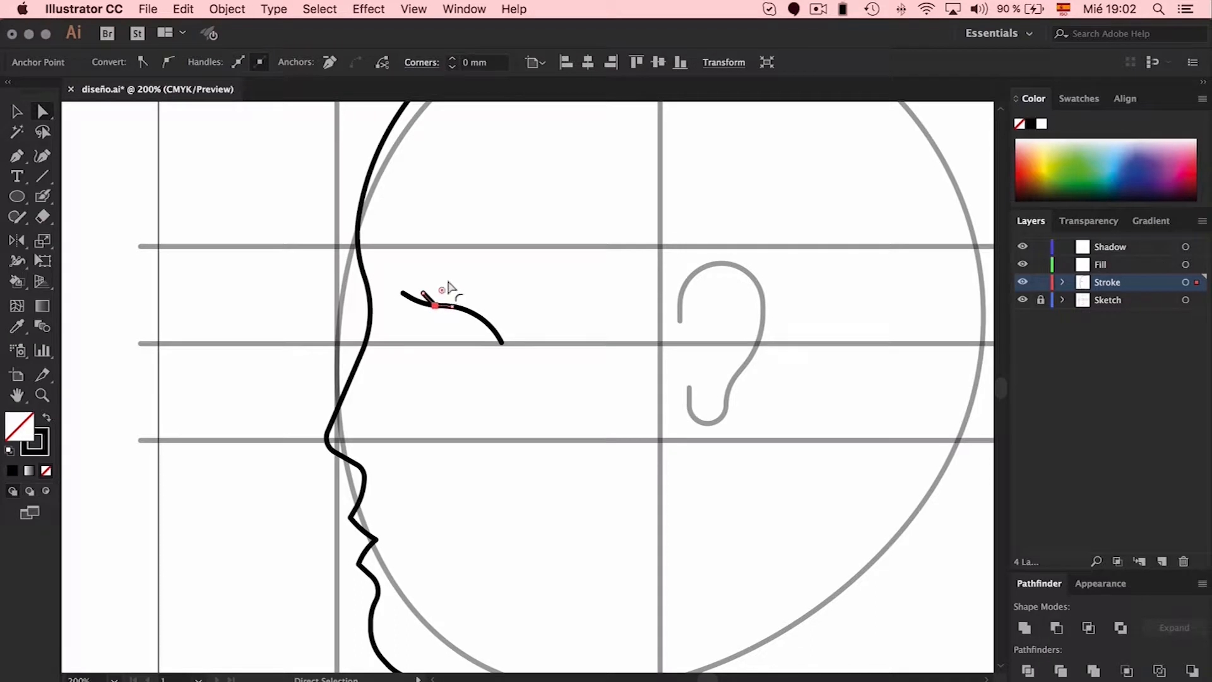
pyautogui.click(538, 289)
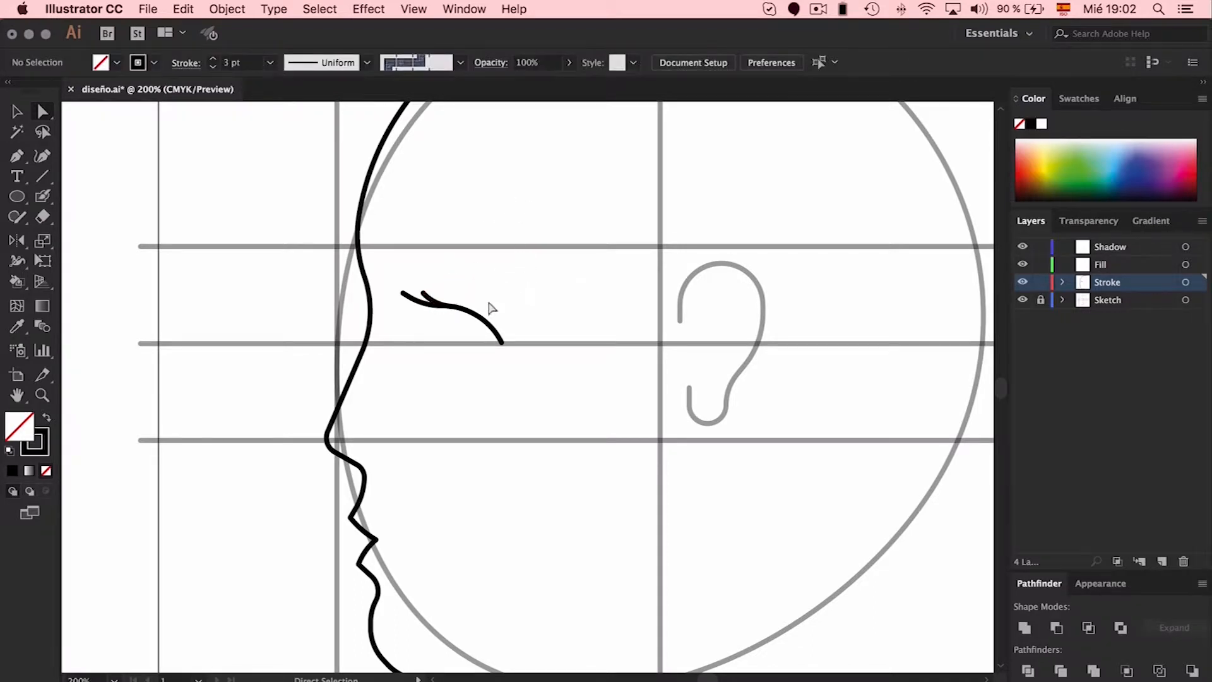
# Add a second eyelash behind the first one, with its rear end running along the eye line.
pyautogui.press('v')
pyautogui.moveTo(426, 298)
pyautogui.mouseDown()
pyautogui.moveTo(444, 302)
pyautogui.moveTo(377, 351)
pyautogui.mouseUp()
pyautogui.press('a')
pyautogui.click(519, 294)
pyautogui.click(471, 307)
pyautogui.moveTo(471, 307)
pyautogui.mouseDown()
pyautogui.moveTo(465, 341)
pyautogui.moveTo(465, 303)
pyautogui.mouseUp()
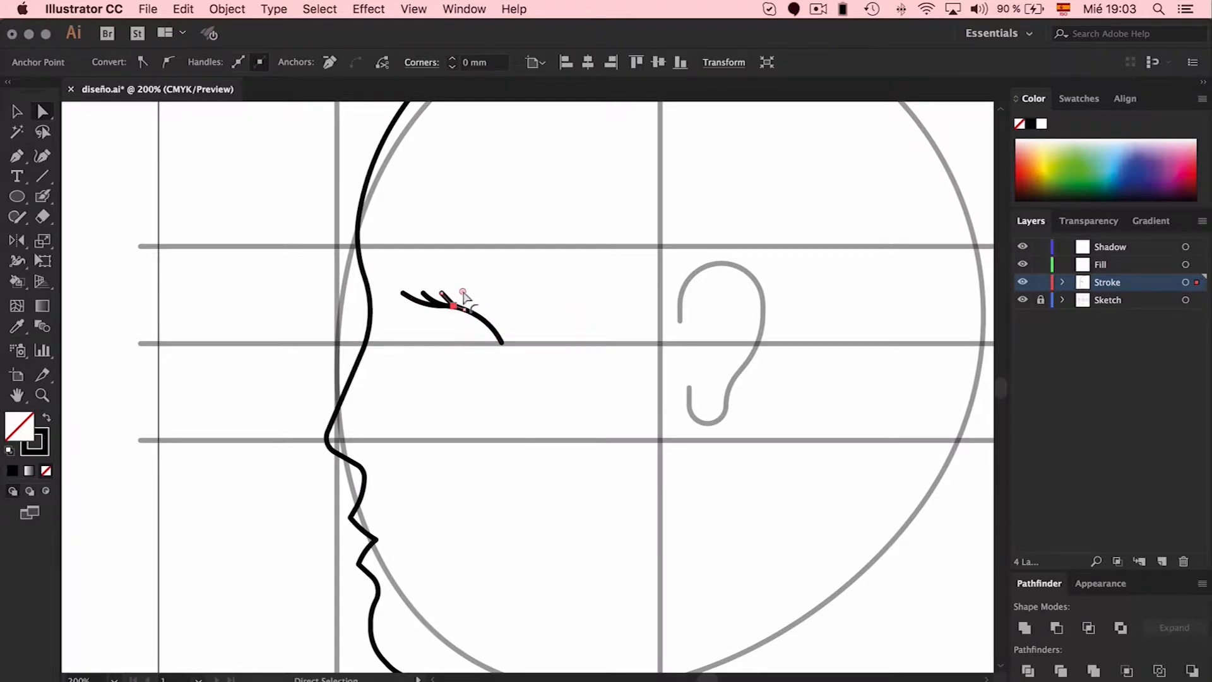
pyautogui.click(607, 295)
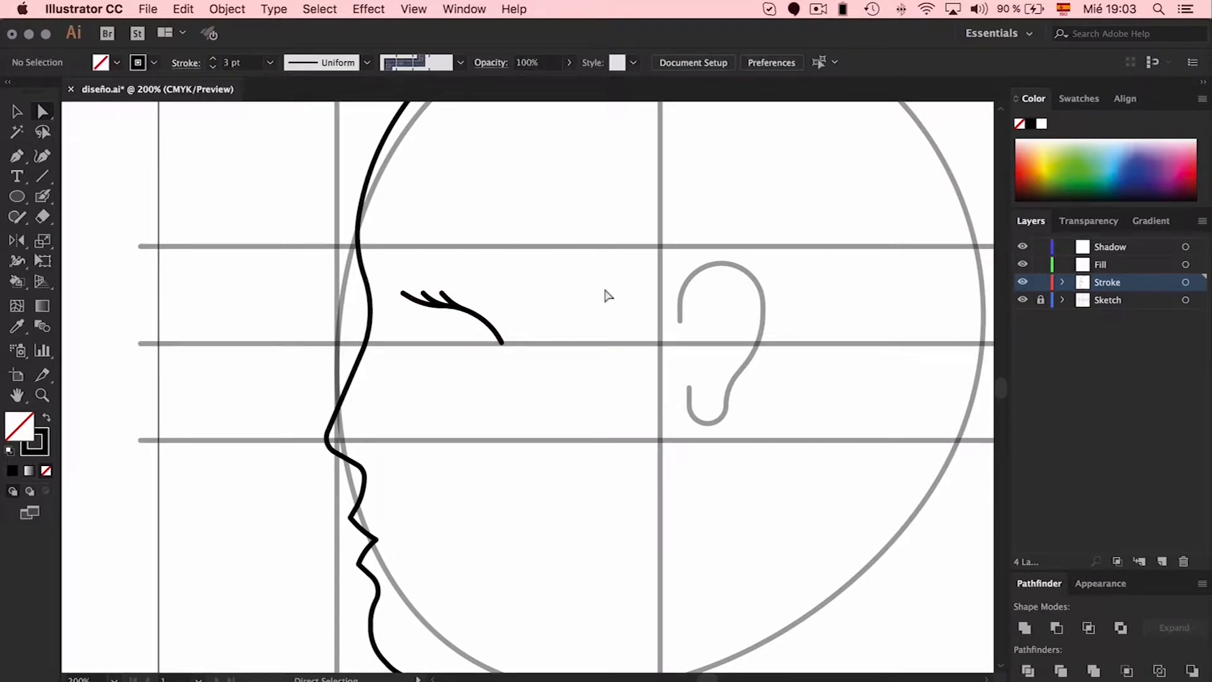
# Nudge both eyelashes slightly toward the nose along the eye line.
pyautogui.press('v')
pyautogui.click(433, 305)
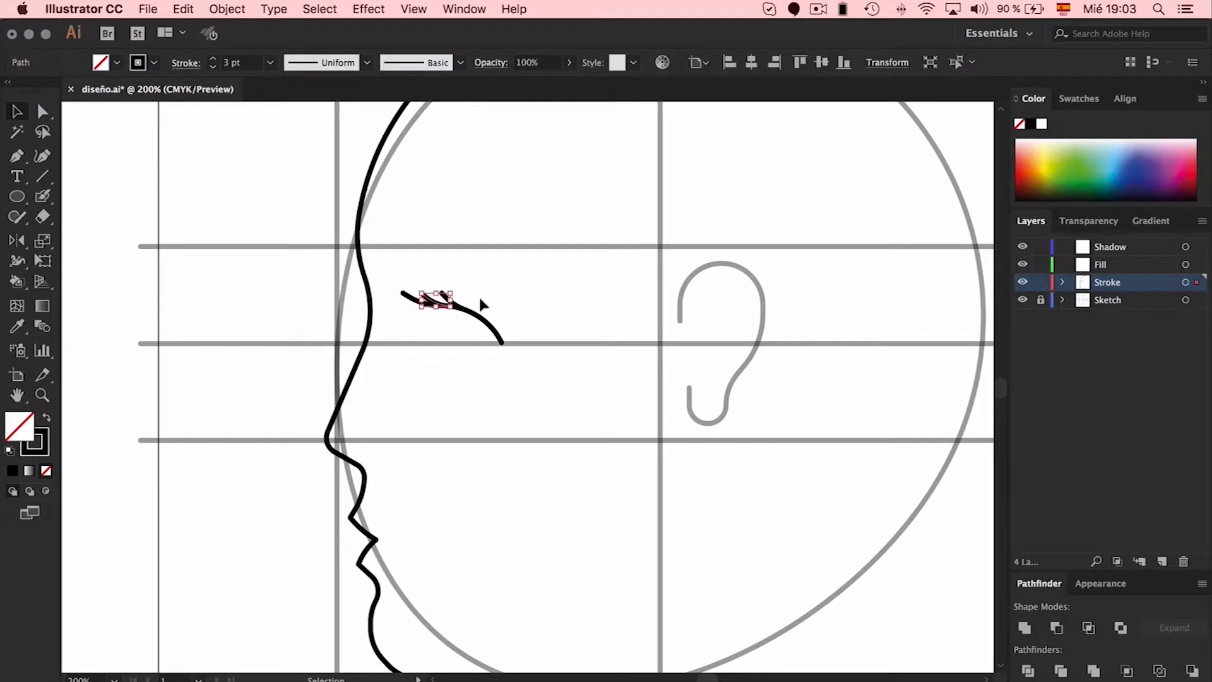
pyautogui.click(480, 286)
pyautogui.click(456, 305)
pyautogui.press('Left')
pyautogui.press('Left')
pyautogui.press('Left')
pyautogui.press('Left')
pyautogui.press('Left')
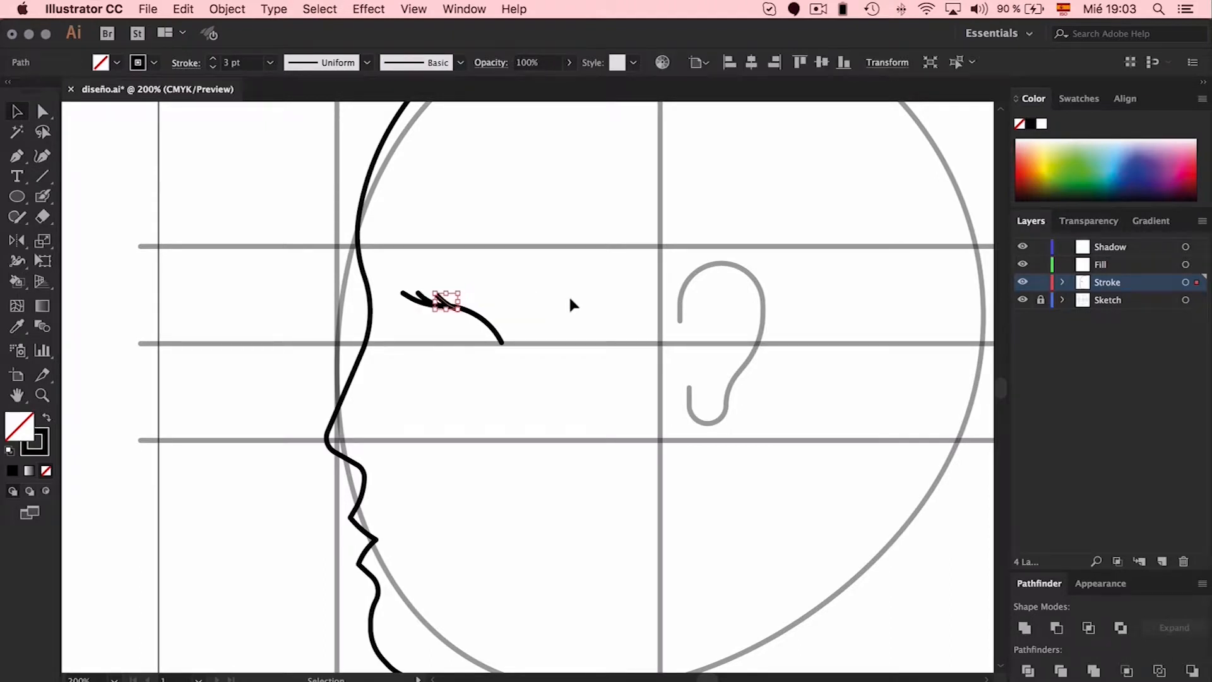
pyautogui.click(574, 299)
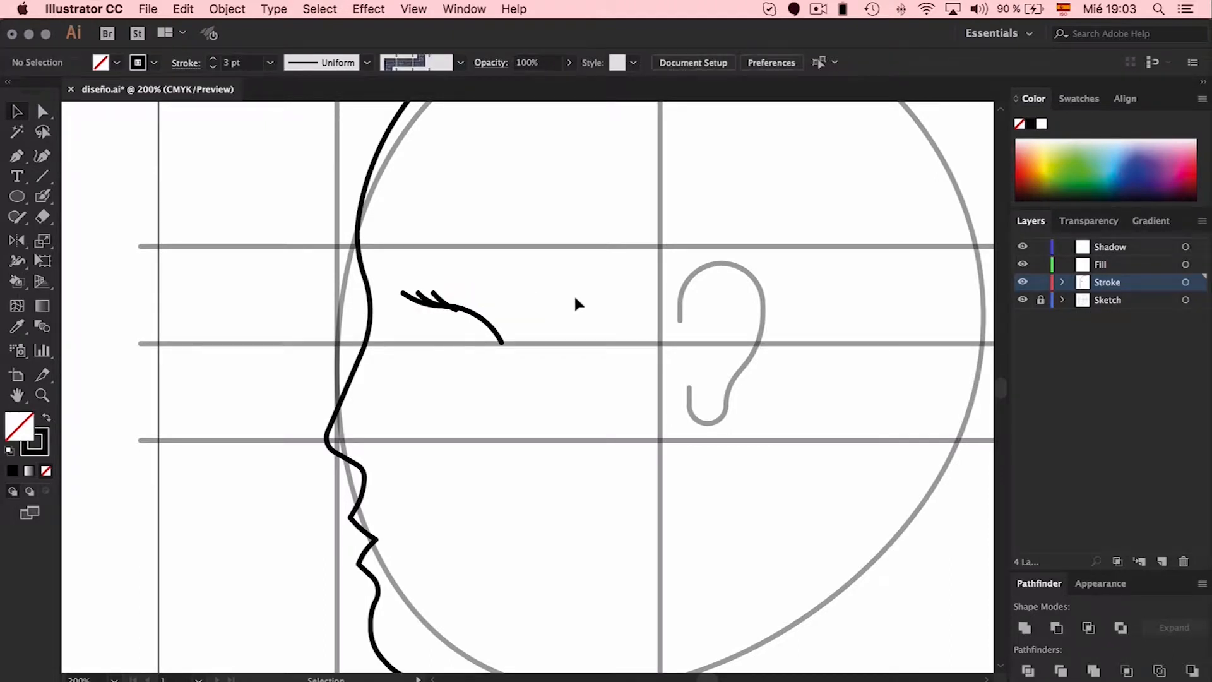
# Raise the rear end point of the second eyelash slightly to align it with the eye line.
pyautogui.press('a')
pyautogui.click(450, 306)
pyautogui.moveTo(472, 269); pyautogui.dragTo(379, 399)
pyautogui.click(485, 344)
pyautogui.click(456, 310)
pyautogui.press('Up')
pyautogui.press('Up')
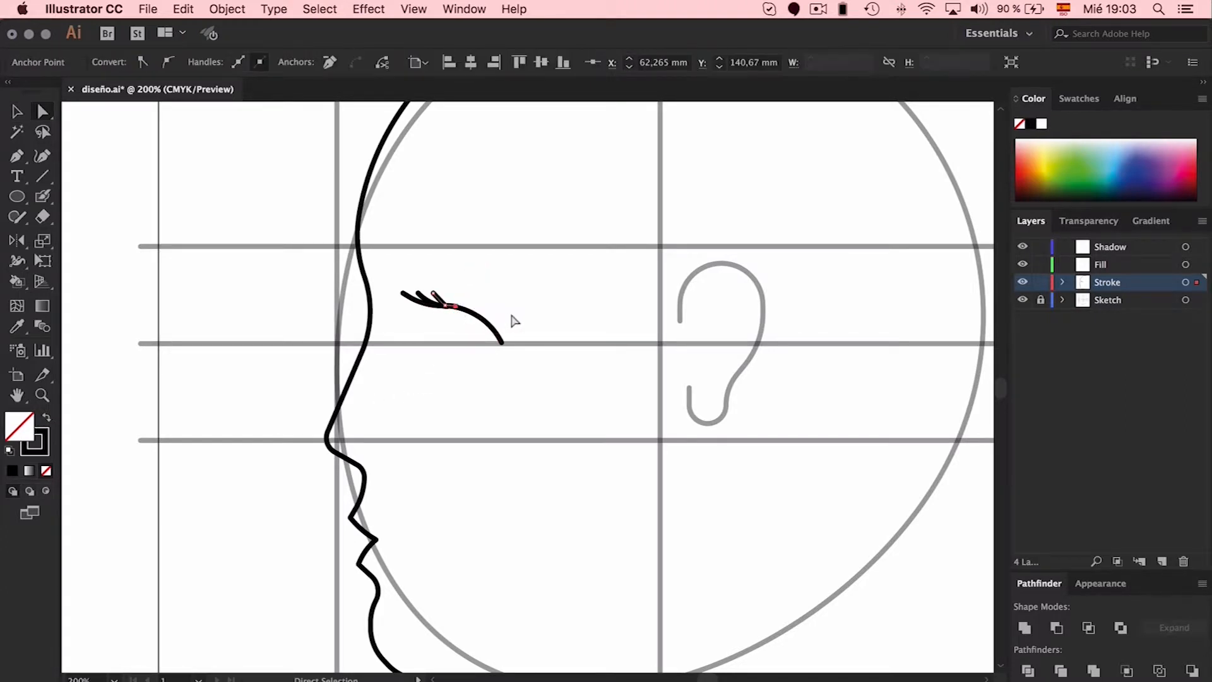
pyautogui.click(474, 263)
# Round the corner of the second eyelash into a smooth curve.
pyautogui.press('v')
pyautogui.click(425, 301)
pyautogui.click(519, 289)
pyautogui.click(445, 299)
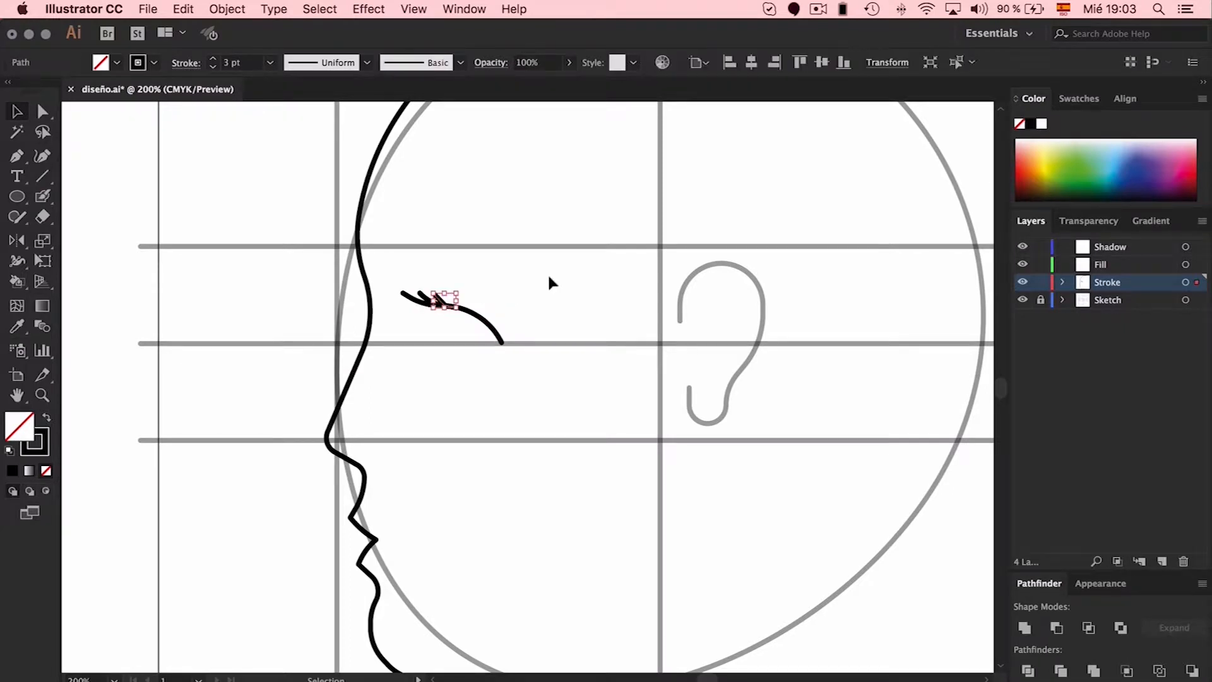
pyautogui.press('super+equal')
pyautogui.press('super+equal')
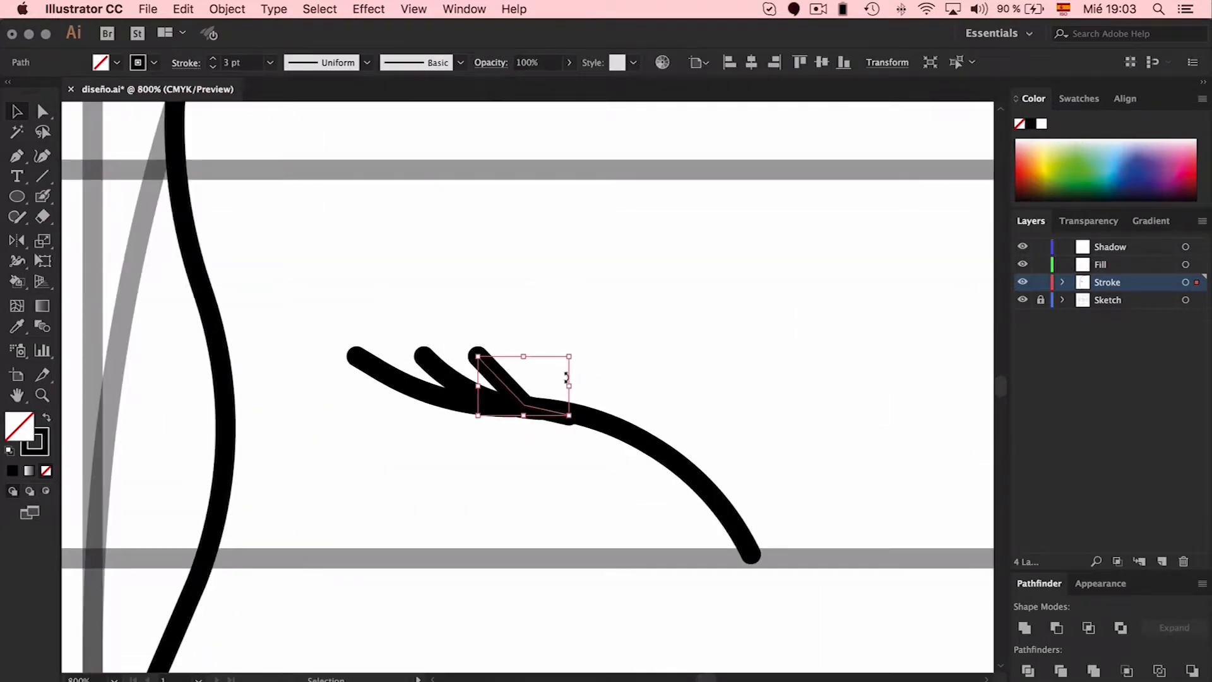
pyautogui.press('a')
pyautogui.moveTo(532, 392); pyautogui.dragTo(674, 252)
pyautogui.click(748, 382)
# Shift the two added eyelashes slightly so their rear ends merge into the eye line.
pyautogui.press('v')
pyautogui.moveTo(550, 412); pyautogui.dragTo(552, 402)
pyautogui.moveTo(480, 399); pyautogui.dragTo(495, 385)
# Reset the rounding of the eye line's front corner to 0 mm.
pyautogui.scroll(-5, 654, 351)
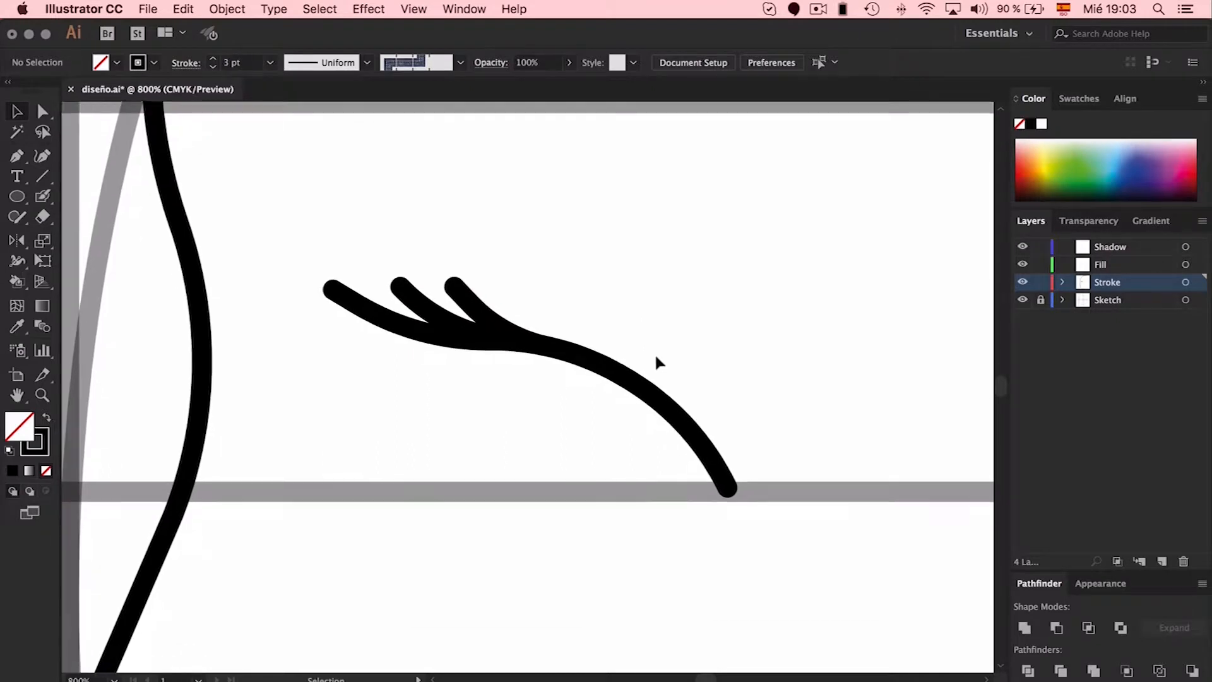
pyautogui.press('p')
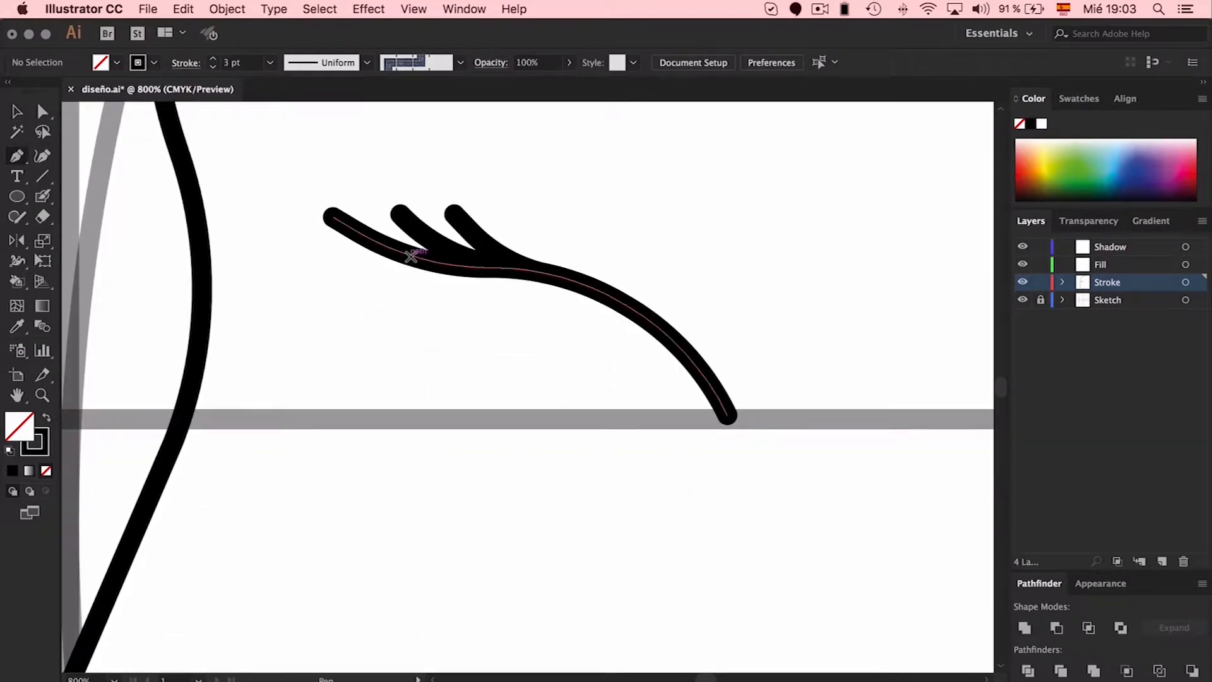
pyautogui.press('a')
pyautogui.click(414, 260)
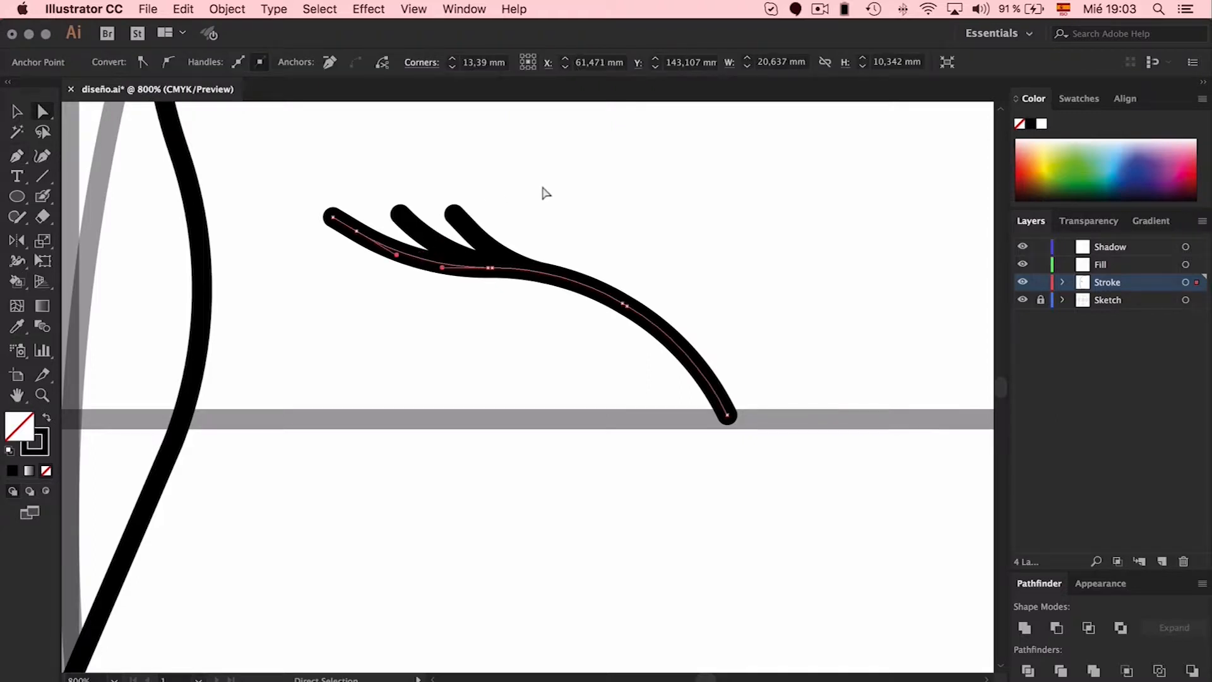
pyautogui.scroll(6, 484, 174)
pyautogui.moveTo(484, 170); pyautogui.dragTo(506, 260)
pyautogui.click(406, 420)
pyautogui.moveTo(435, 282); pyautogui.dragTo(314, 540)
pyautogui.click(313, 540)
# Nudge the eye line's front corner point toward the nose and round it again into a smooth curve.
pyautogui.click(414, 433)
pyautogui.press('Left')
pyautogui.press('Left')
pyautogui.press('Left')
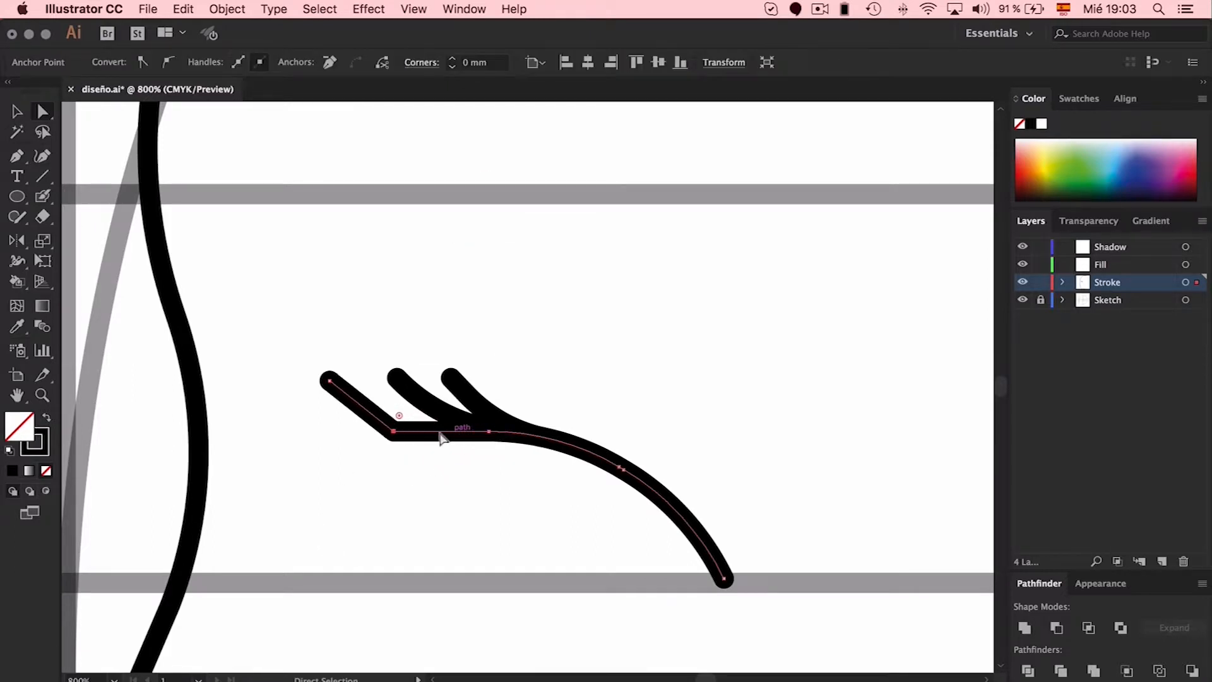
pyautogui.moveTo(401, 418); pyautogui.dragTo(491, 298)
# Select the two added eyelashes together and nudge them slightly toward the nose.
pyautogui.press('v')
pyautogui.moveTo(520, 349); pyautogui.dragTo(405, 399)
pyautogui.press('Left')
pyautogui.press('Left')
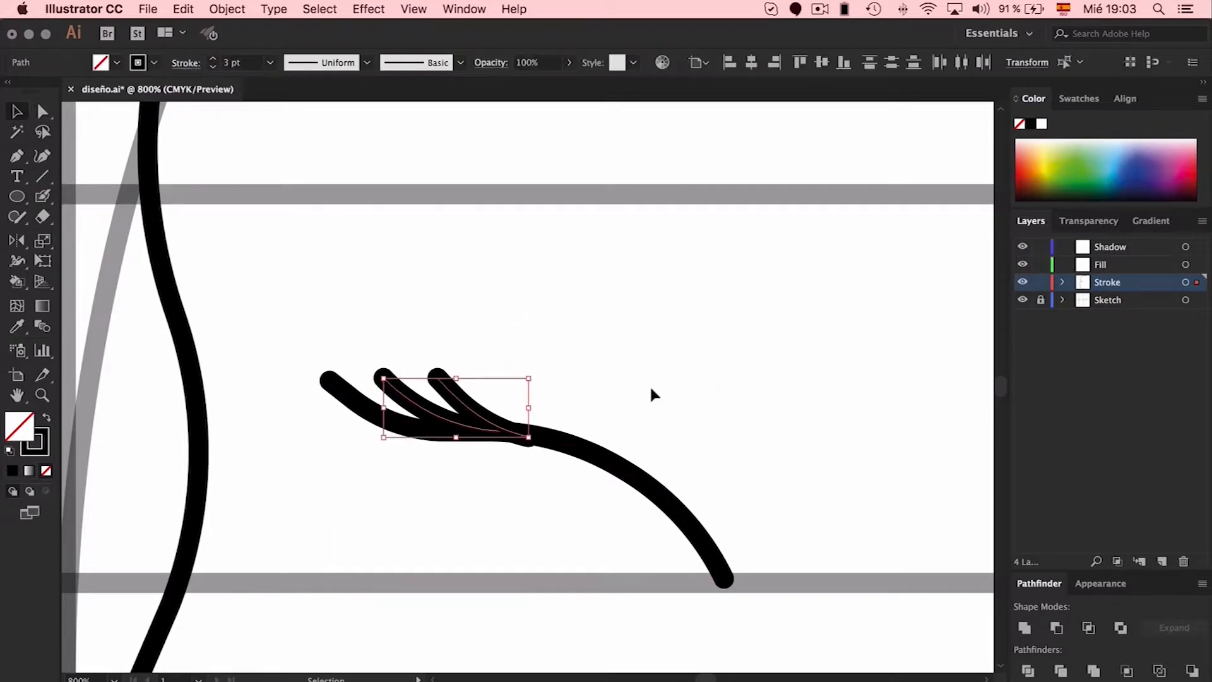
pyautogui.click(649, 385)
# Raise the rearmost eyelash slightly and stretch its rear end onto the eye line, to about 5.23 by 3.39 mm.
pyautogui.click(476, 411)
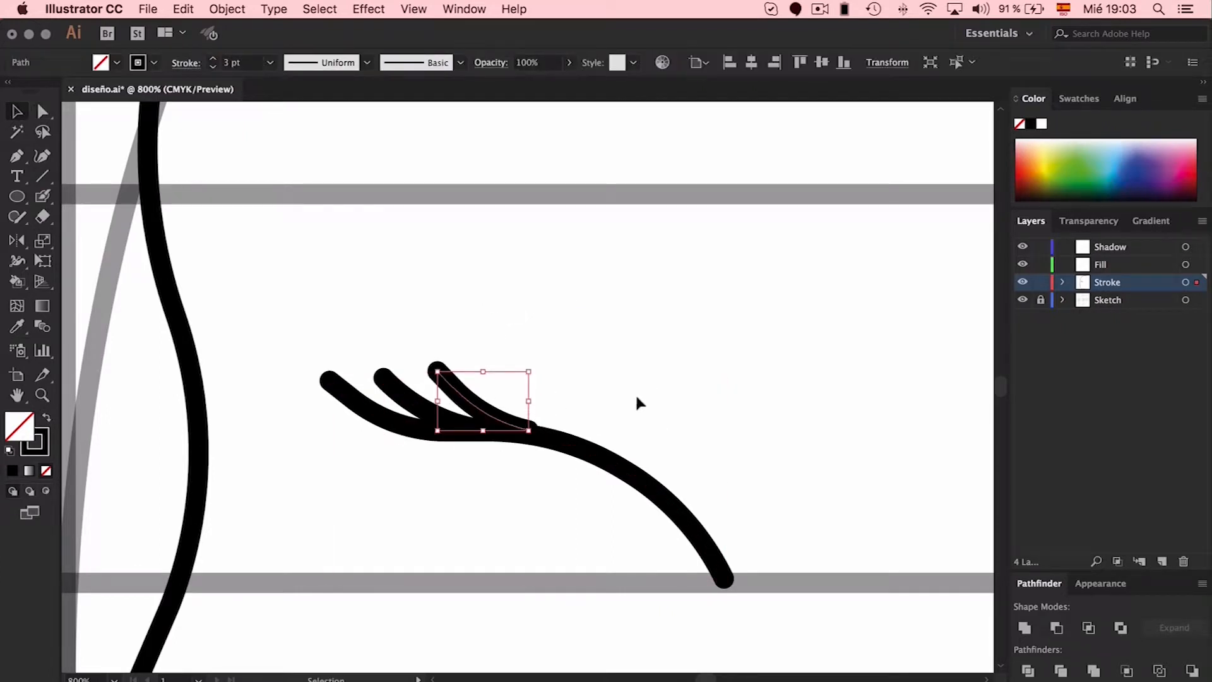
pyautogui.moveTo(528, 431); pyautogui.dragTo(541, 437)
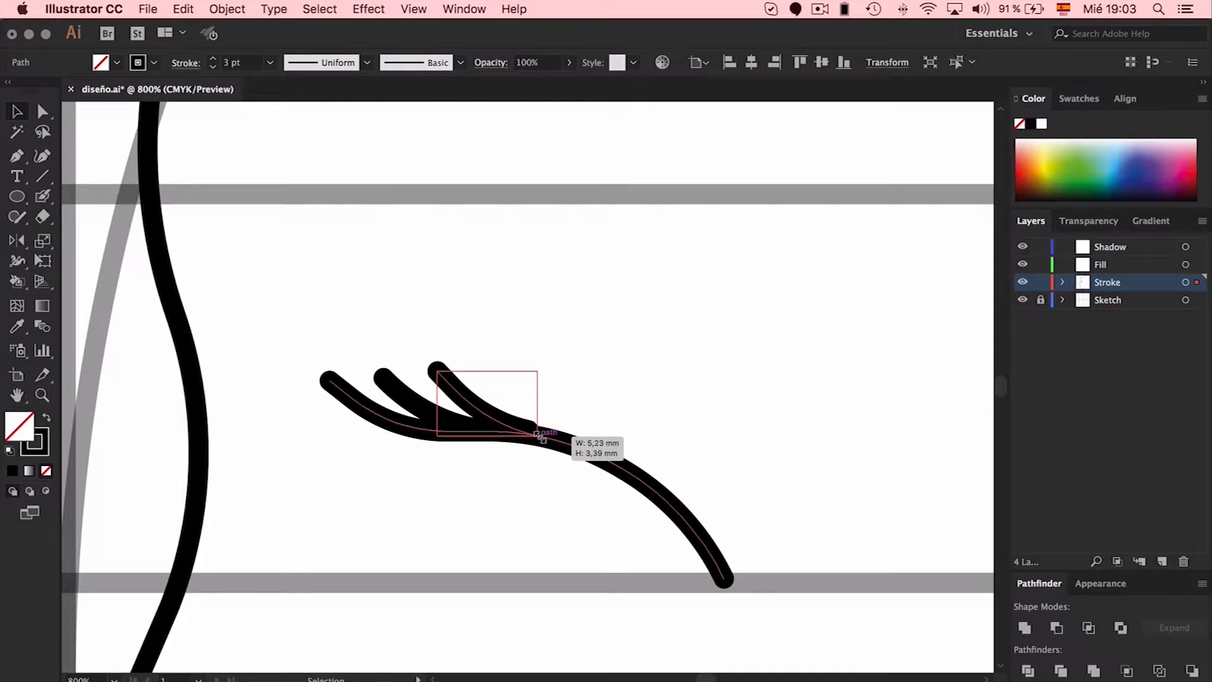
pyautogui.click(627, 388)
# Draw a four-point lower eyelid line with the Pen tool below the middle guide, ending at the upper eye line's rear end.
pyautogui.scroll(-5, 632, 388)
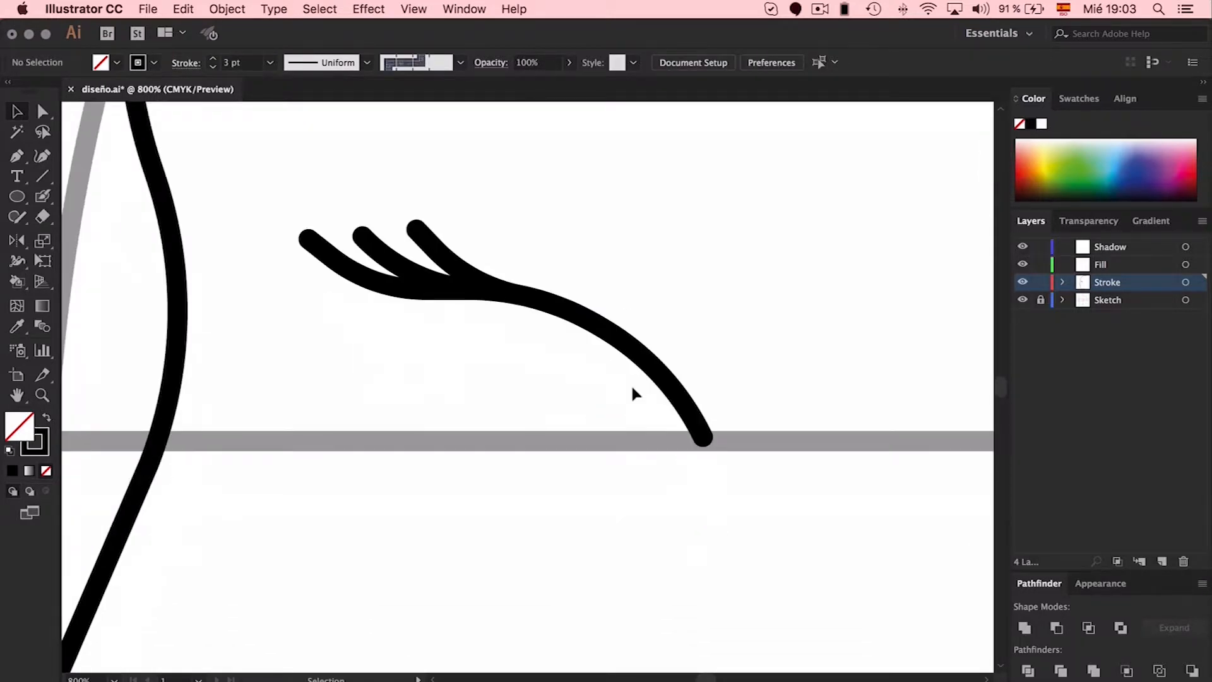
pyautogui.scroll(-3, 633, 393)
pyautogui.hscroll(-3, 634, 392)
pyautogui.press('p')
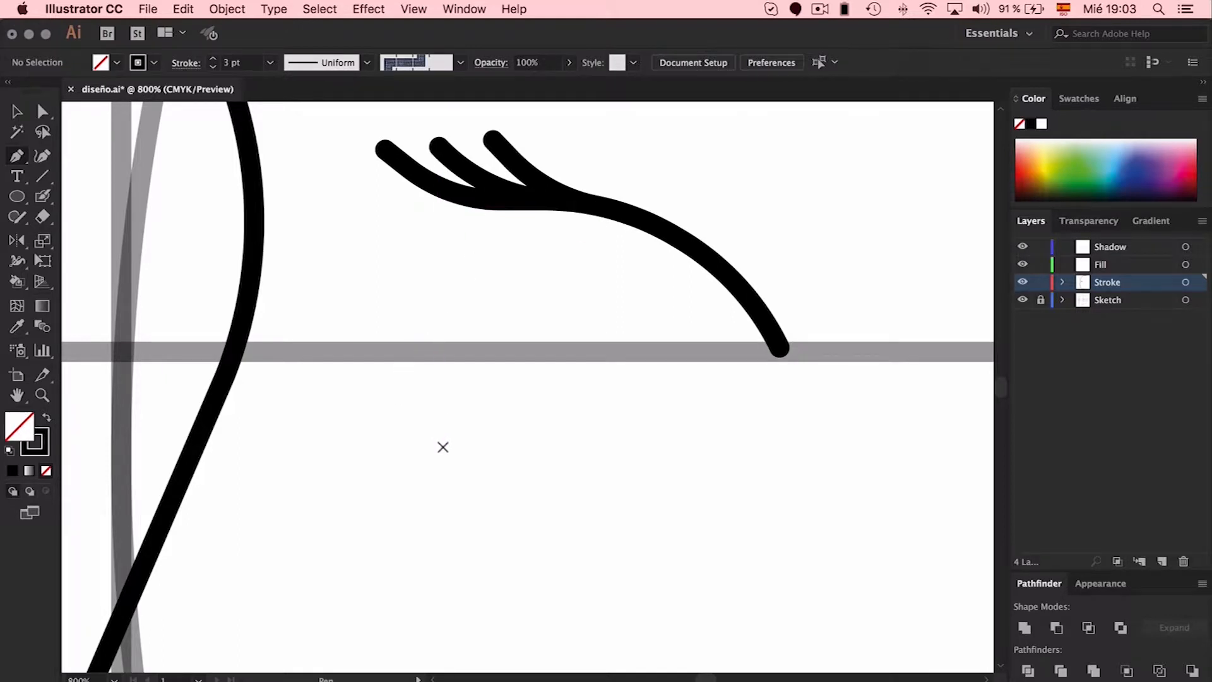
pyautogui.click(439, 449)
pyautogui.click(484, 417)
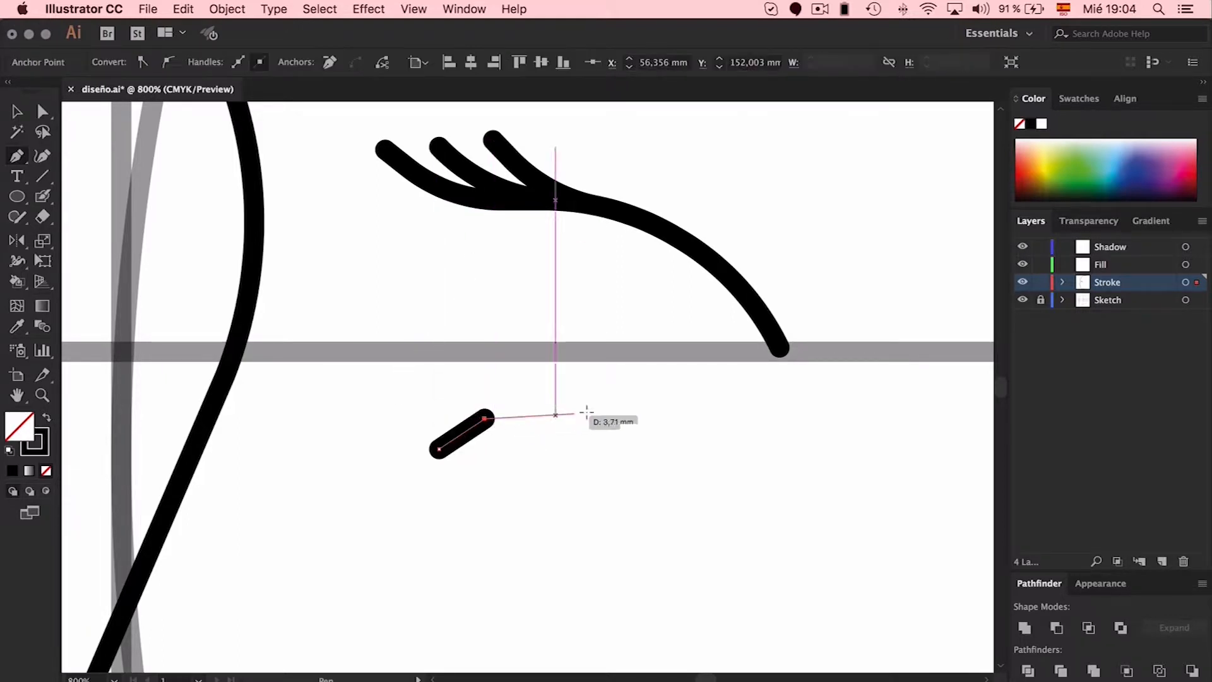
pyautogui.click(673, 419)
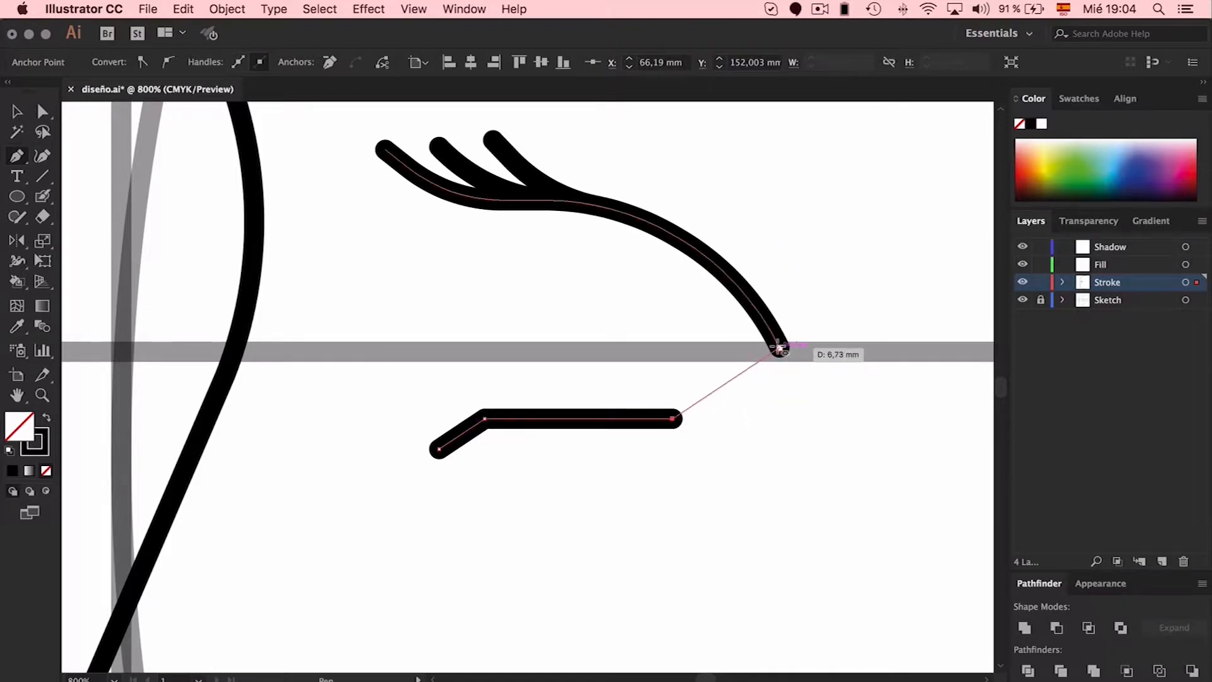
pyautogui.click(806, 351)
pyautogui.press('a')
pyautogui.moveTo(806, 350); pyautogui.dragTo(779, 347)
# Move the lower eyelid's third point slightly toward the nose and round both of the line's inner corners.
pyautogui.moveTo(680, 420); pyautogui.dragTo(651, 420)
pyautogui.moveTo(489, 435); pyautogui.dragTo(726, 631)
pyautogui.click(691, 512)
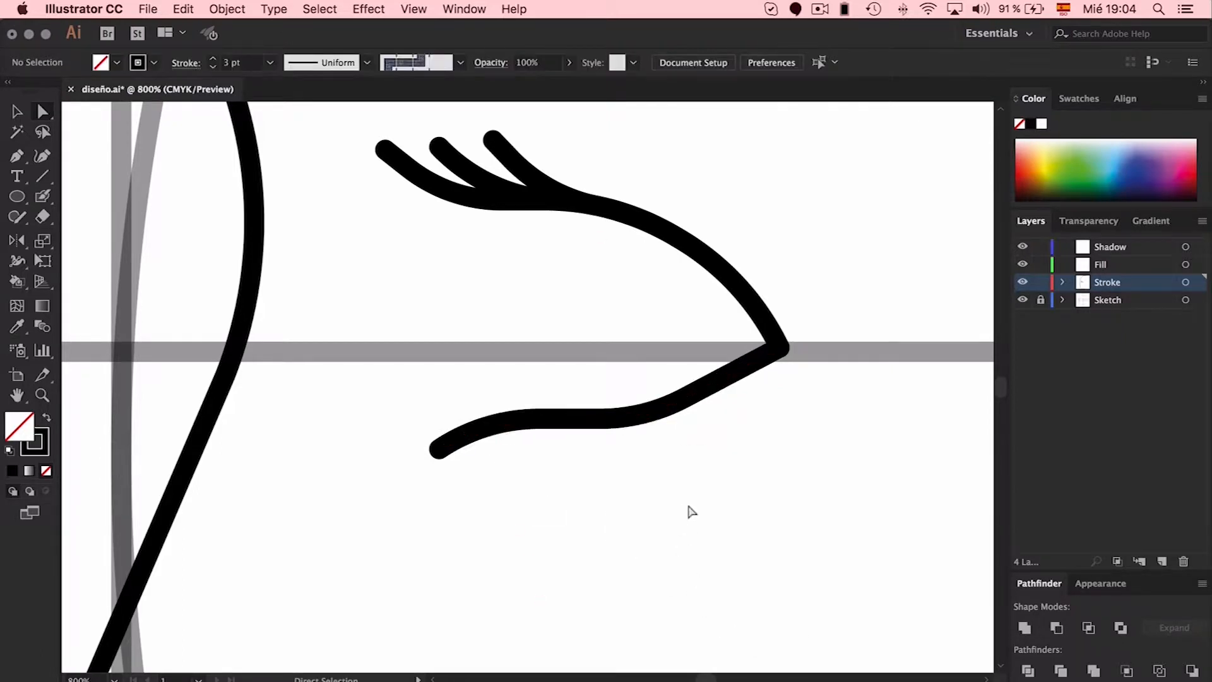
pyautogui.click(634, 411)
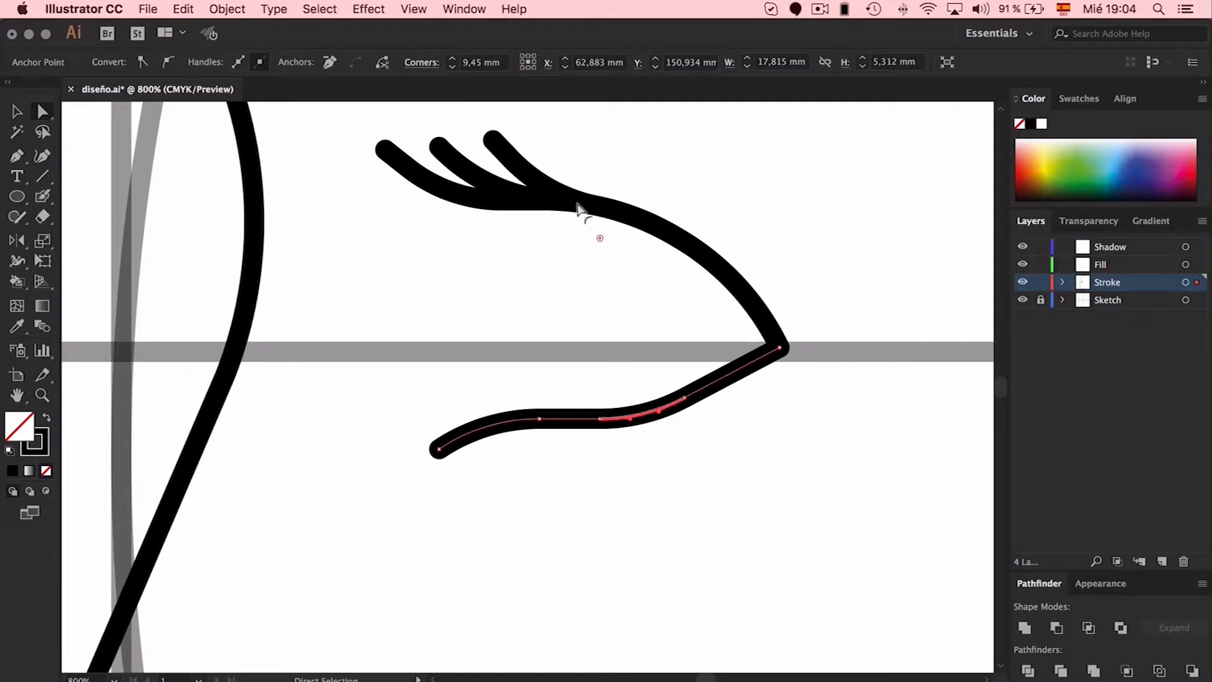
pyautogui.click(760, 195)
# Draw a quarter arc with the Arc tool in the front part of the eye, between the eyelids.
pyautogui.scroll(2, 760, 195)
pyautogui.hscroll(2, 760, 195)
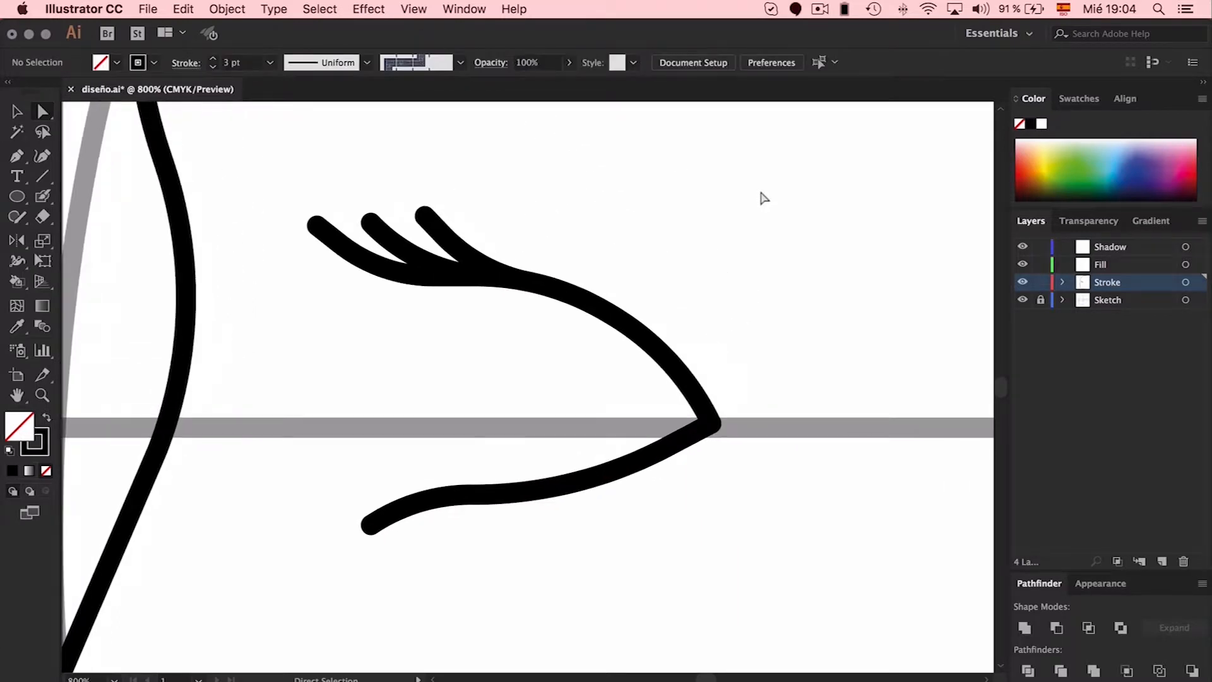
pyautogui.scroll(2, 761, 194)
pyautogui.hscroll(2, 761, 193)
pyautogui.click(17, 198)
pyautogui.click(44, 169)
pyautogui.click(89, 196)
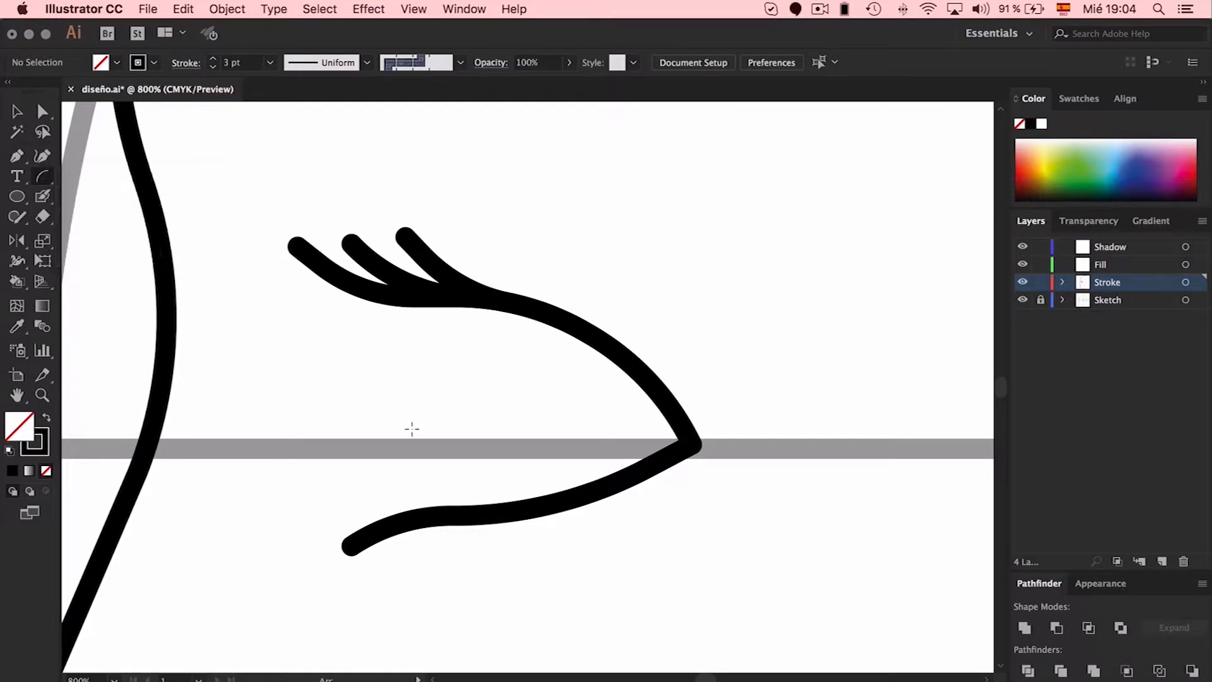
pyautogui.moveTo(351, 467); pyautogui.dragTo(463, 361)
pyautogui.press('v')
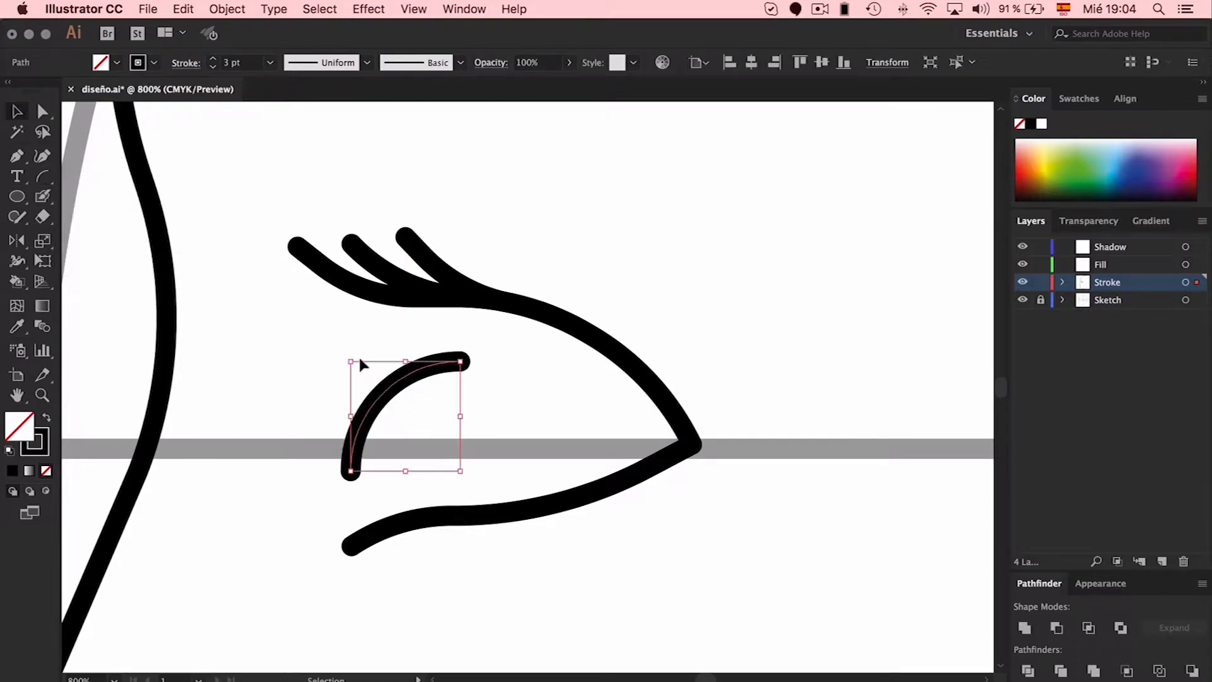
# Rotate the arc so it bulges toward the nose, then fit it between the upper and lower eyelids as the eyeball's front edge.
pyautogui.moveTo(330, 368); pyautogui.dragTo(333, 415)
pyautogui.moveTo(407, 338); pyautogui.dragTo(407, 294)
pyautogui.moveTo(406, 495); pyautogui.dragTo(407, 519)
pyautogui.click(534, 447)
pyautogui.moveTo(359, 377); pyautogui.dragTo(404, 377)
pyautogui.moveTo(443, 526); pyautogui.dragTo(448, 510)
pyautogui.click(476, 343)
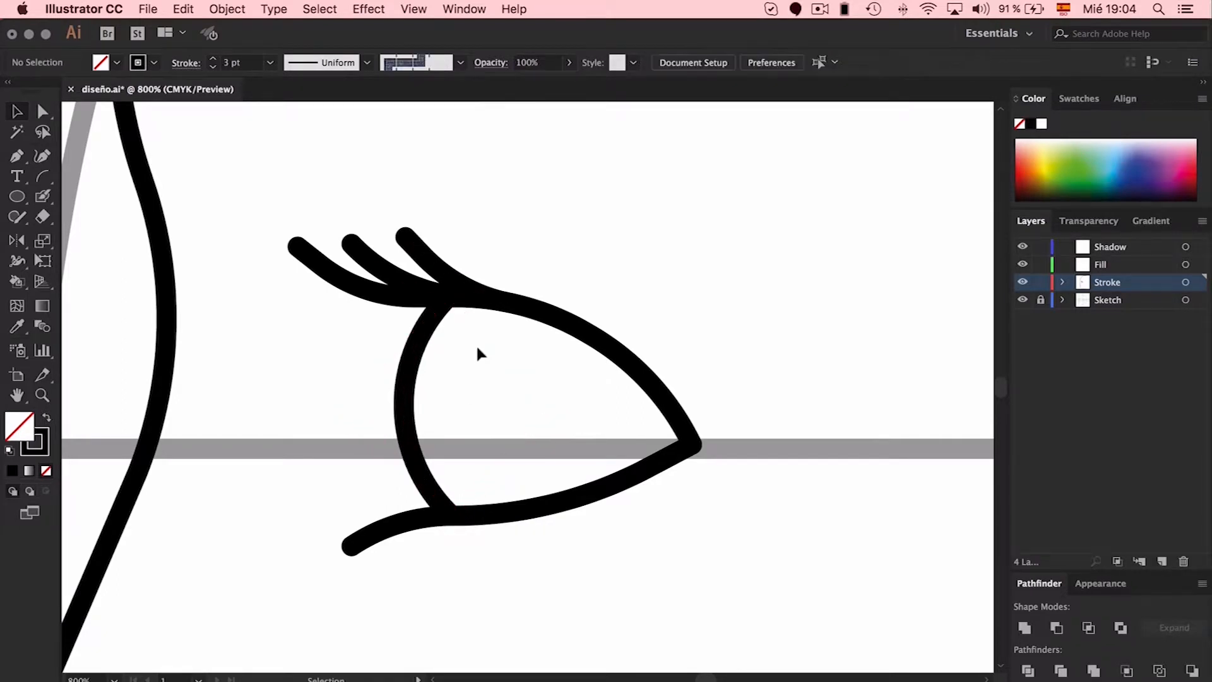
# Duplicate the eyeball arc and turn the copy to face backward, joining both arcs' ends into a pointed oval iris.
pyautogui.press('super+minus')
pyautogui.press('super+minus')
pyautogui.press('super+minus')
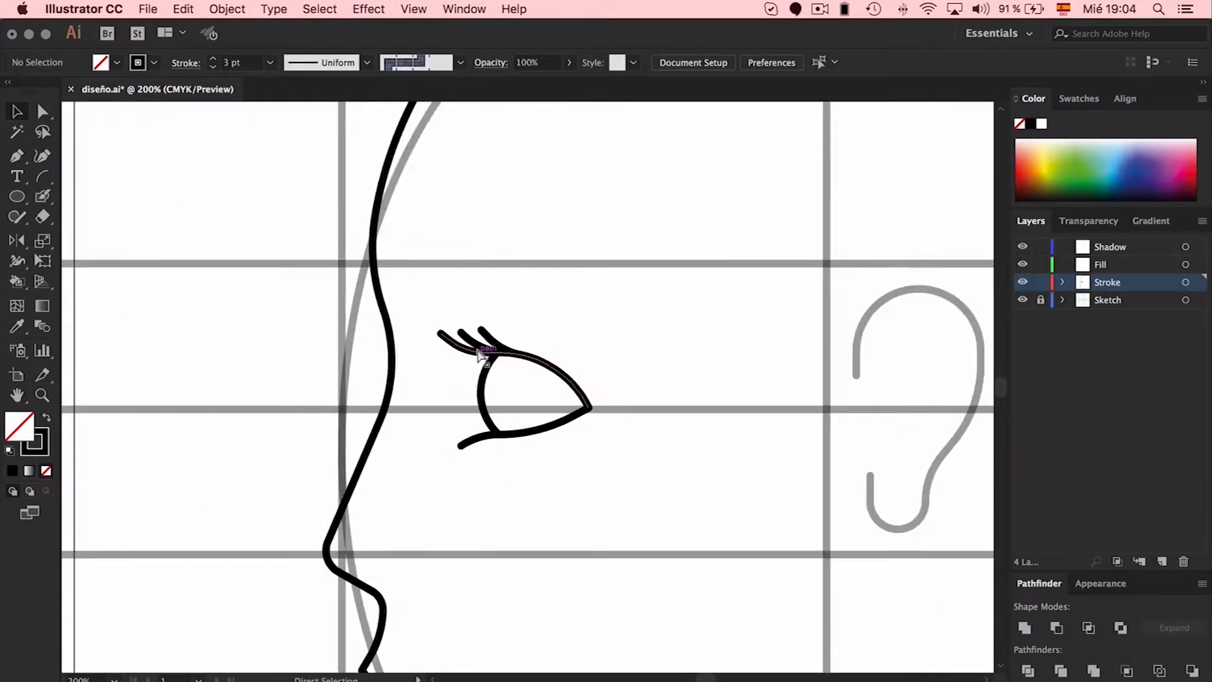
pyautogui.scroll(-5, 476, 353)
pyautogui.scroll(1, 475, 351)
pyautogui.scroll(1, 475, 352)
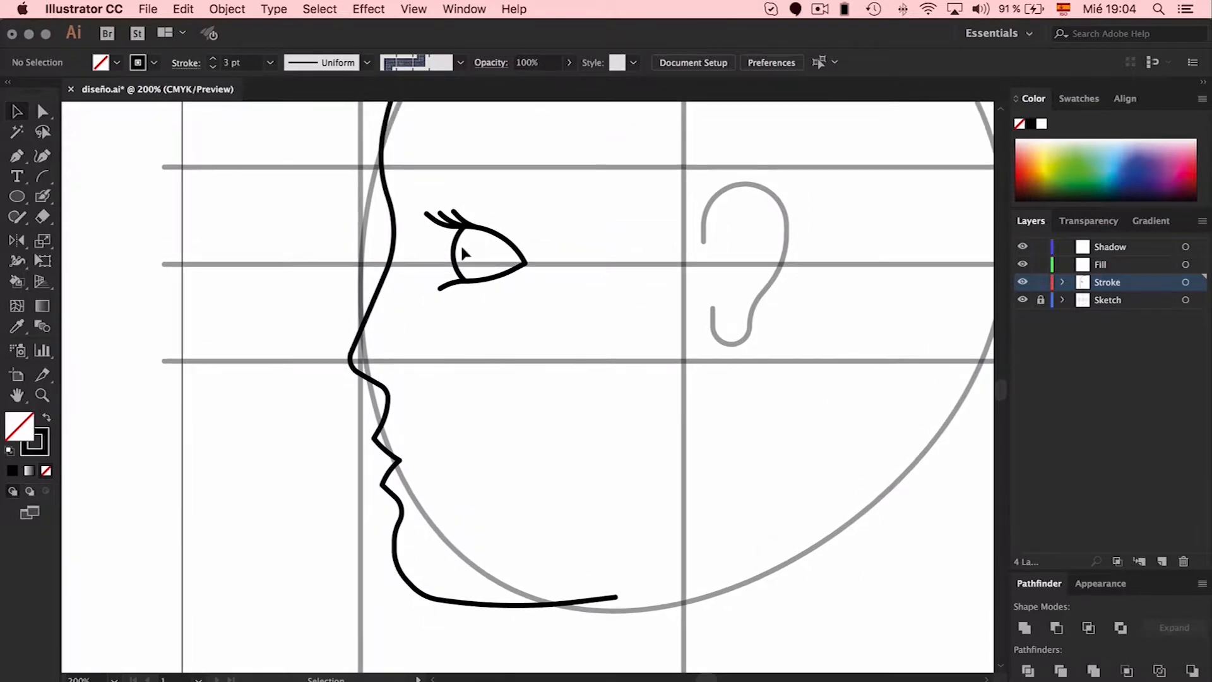
pyautogui.moveTo(457, 251); pyautogui.dragTo(464, 253)
pyautogui.moveTo(457, 252); pyautogui.dragTo(486, 253)
pyautogui.press('v')
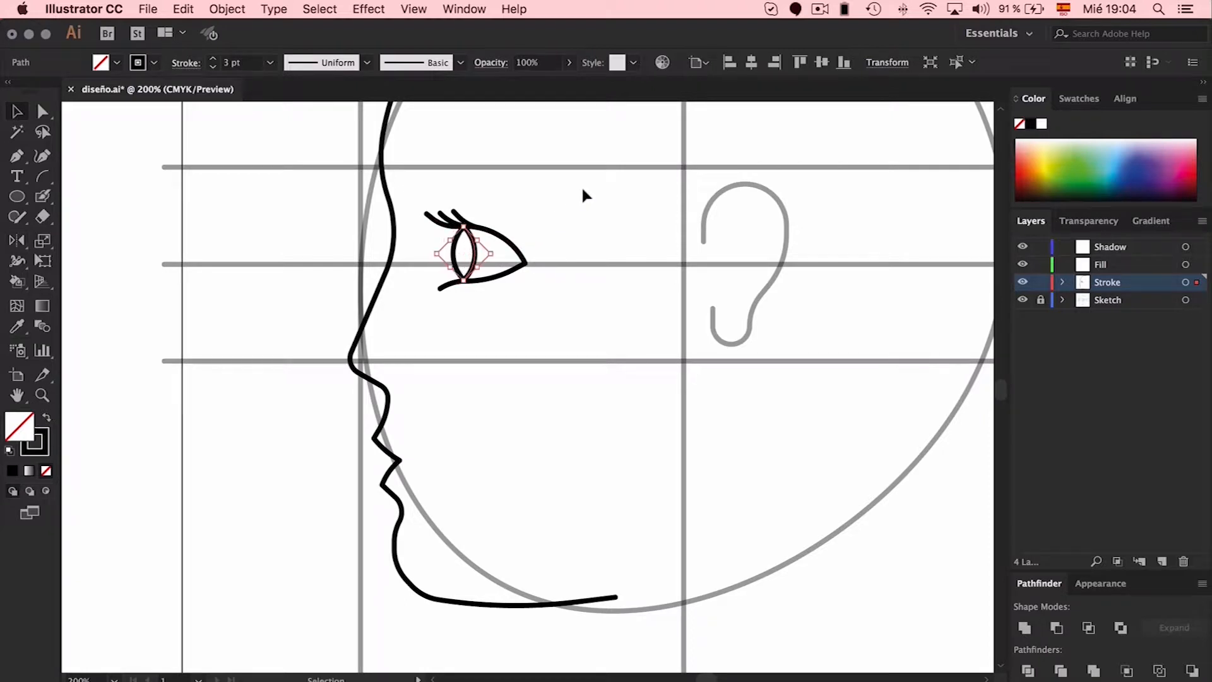
# Group all the eye's lines, rotate the group slightly clockwise and nudge it toward the nose.
pyautogui.click(582, 181)
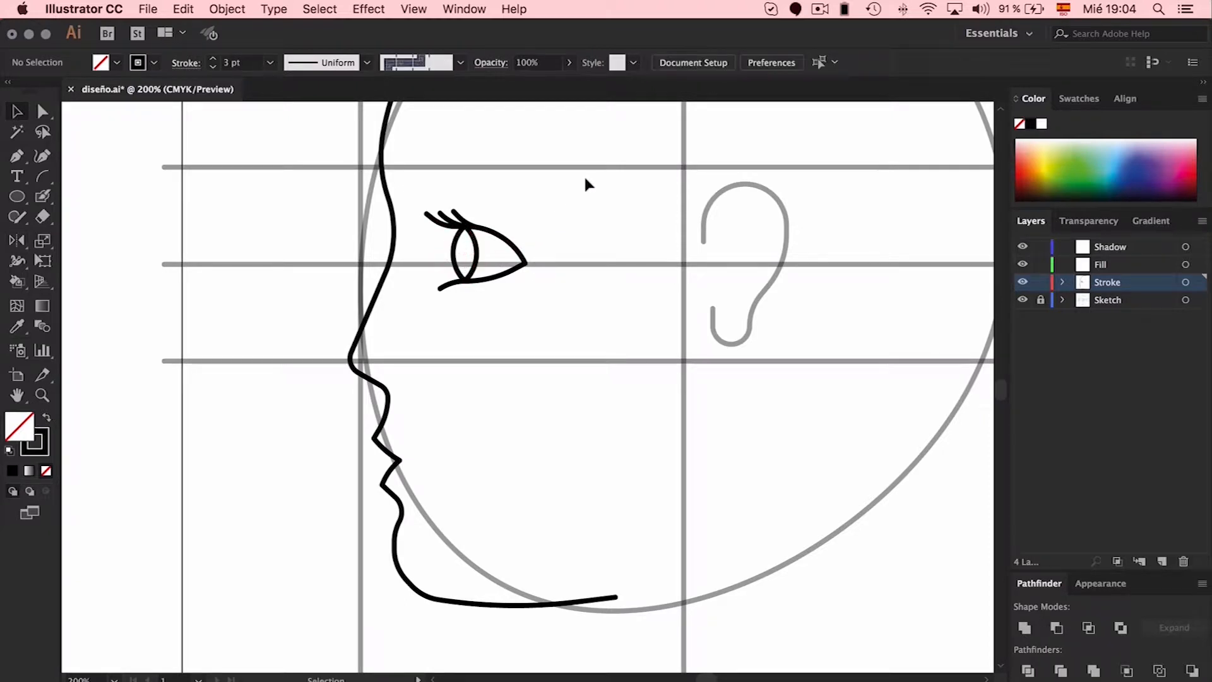
pyautogui.moveTo(583, 174); pyautogui.dragTo(428, 315)
pyautogui.press('super+g')
pyautogui.moveTo(530, 295); pyautogui.dragTo(528, 307)
pyautogui.press('Left')
pyautogui.press('Left')
pyautogui.press('Left')
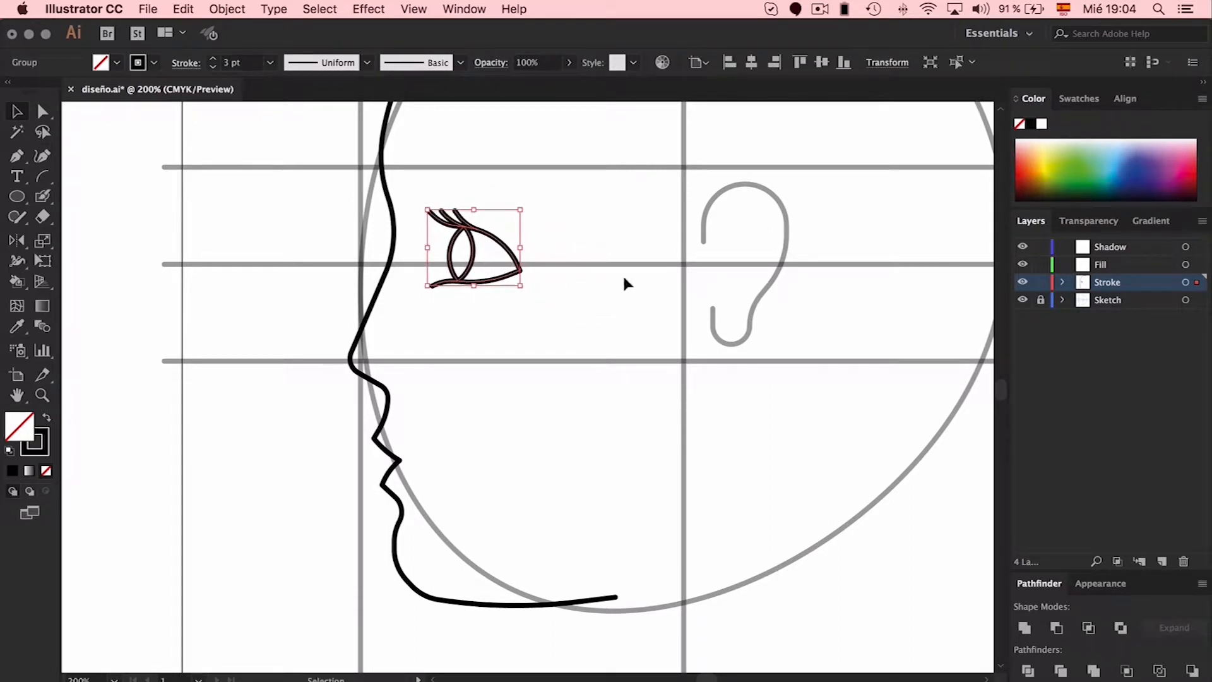
# Hide the Sketch layer, rotate the eye group slightly counterclockwise and nudge it upward.
pyautogui.click(1023, 300)
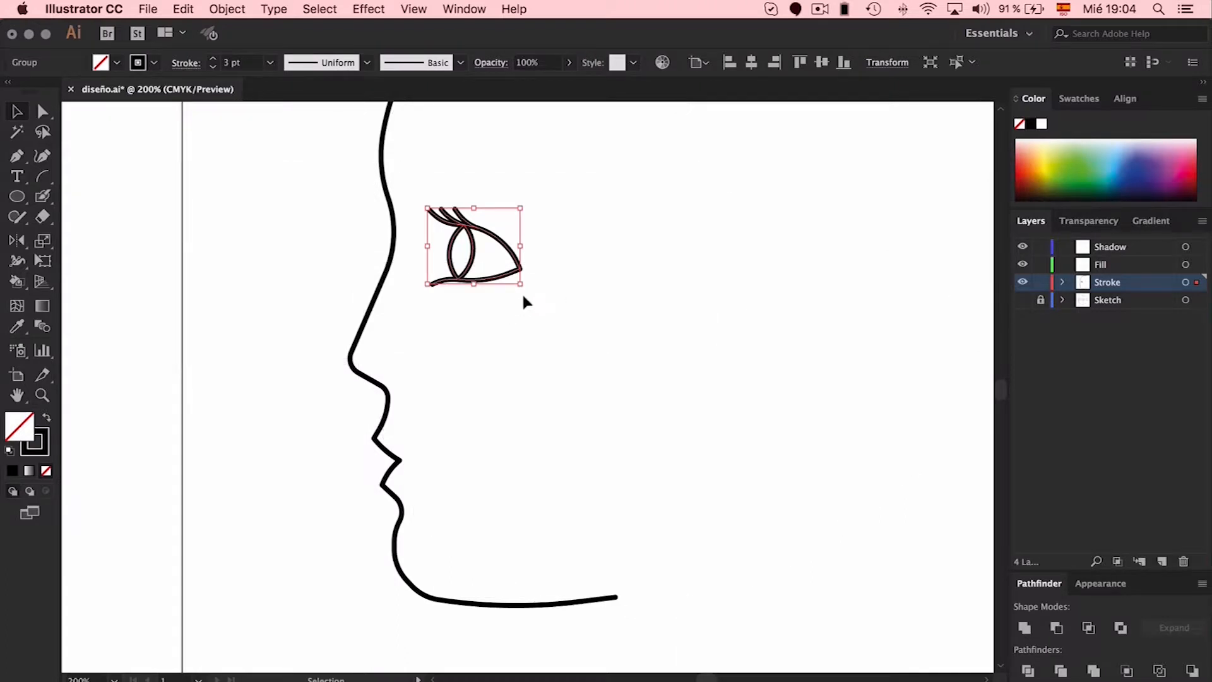
pyautogui.moveTo(530, 289); pyautogui.dragTo(533, 281)
pyautogui.click(645, 286)
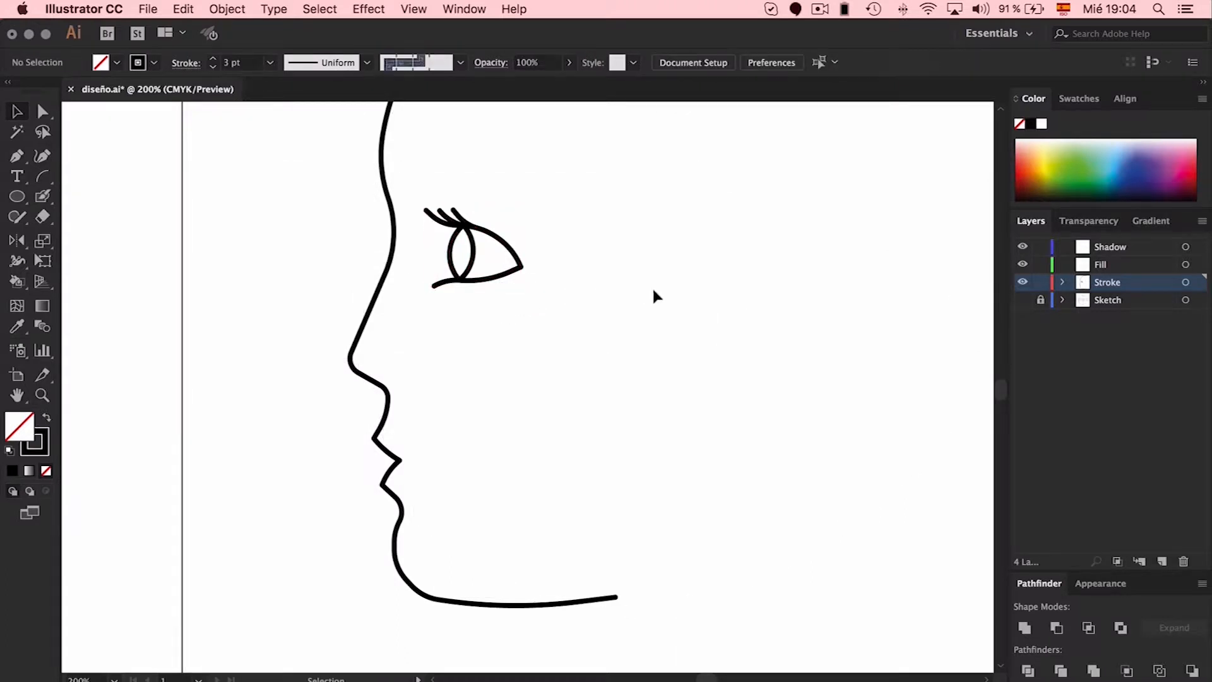
pyautogui.click(496, 245)
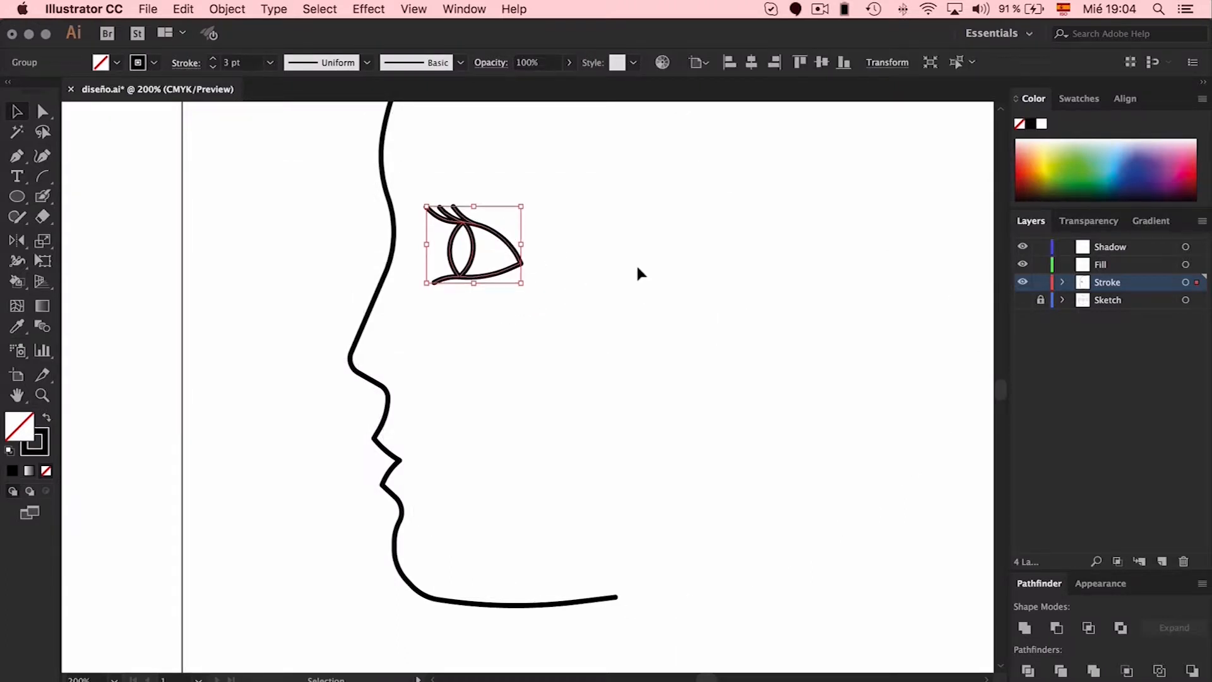
pyautogui.press('Up')
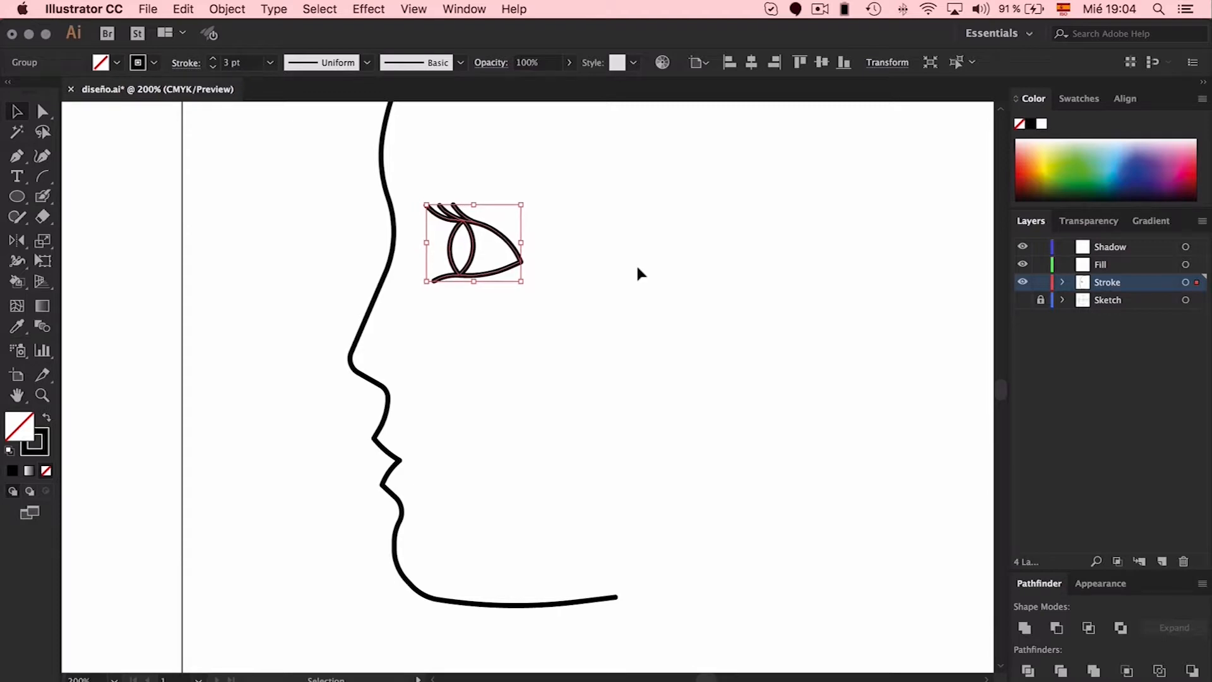
pyautogui.click(637, 268)
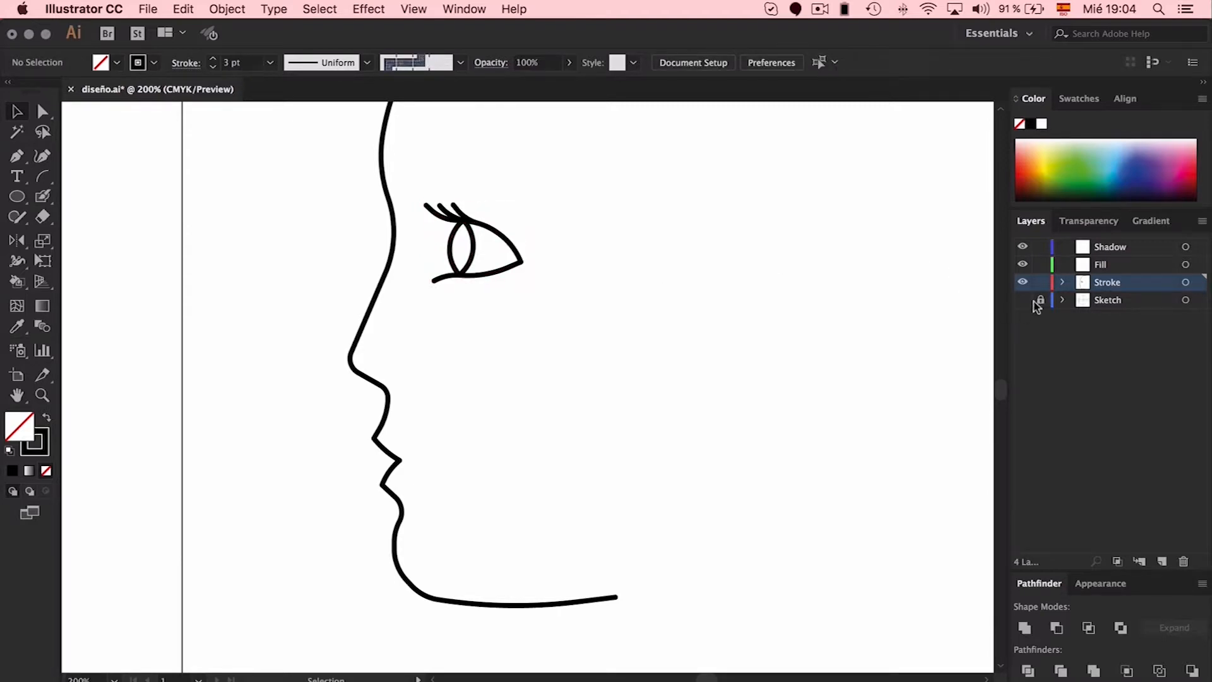
# Show the Sketch layer again and nudge the eye group slightly down onto the middle guide line.
pyautogui.scroll(5, 659, 251)
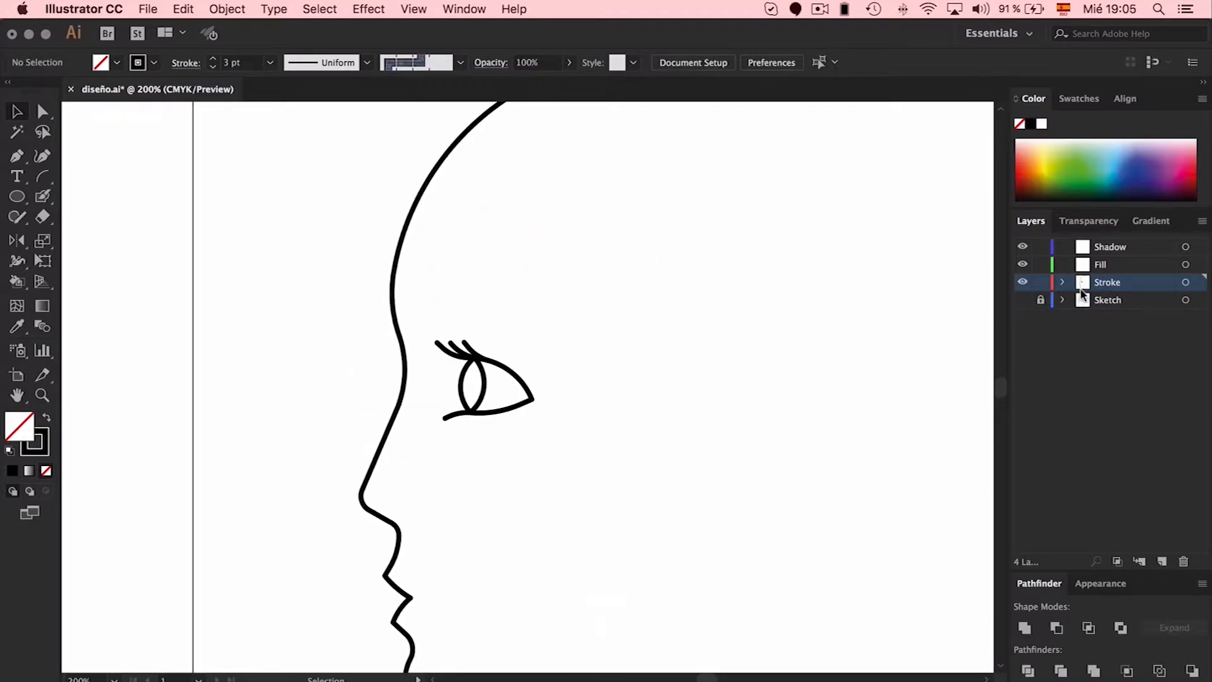
pyautogui.click(1020, 302)
pyautogui.click(465, 344)
pyautogui.press('Down')
pyautogui.press('Down')
pyautogui.press('Down')
pyautogui.press('Up')
pyautogui.click(579, 347)
# Draw a thin, closed, angular eyebrow outline above the eye with the Pen tool, with its tail sloping down behind the eye.
pyautogui.press('p')
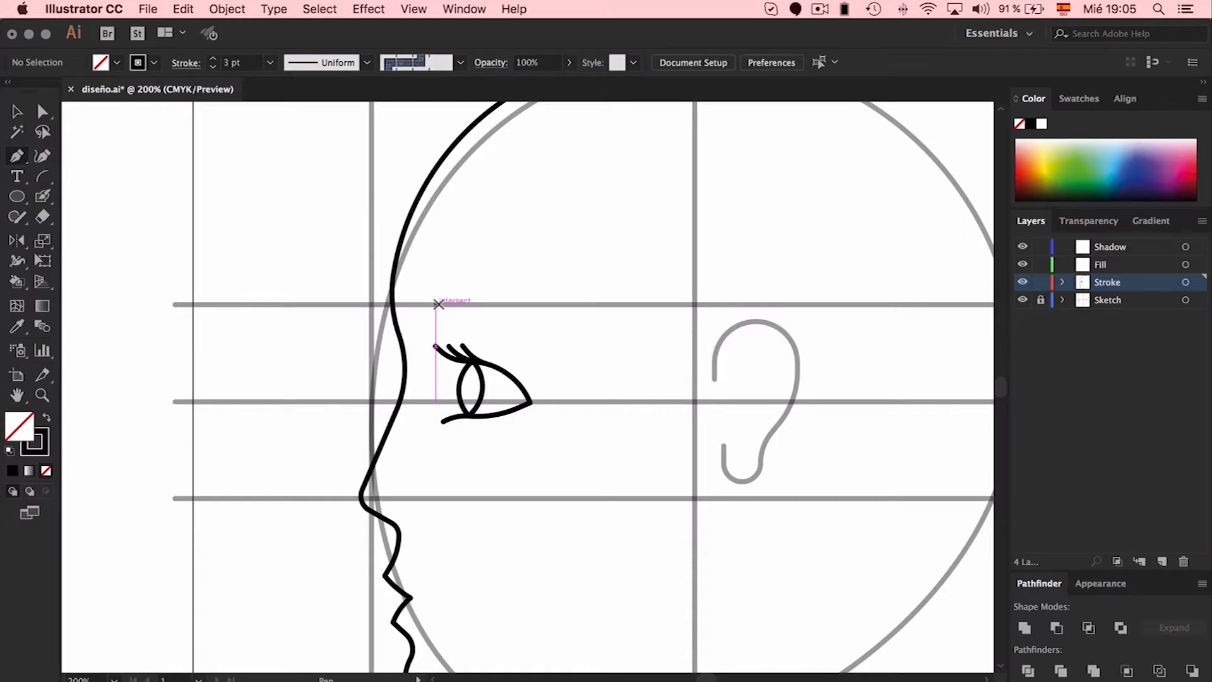
pyautogui.click(435, 304)
pyautogui.click(449, 315)
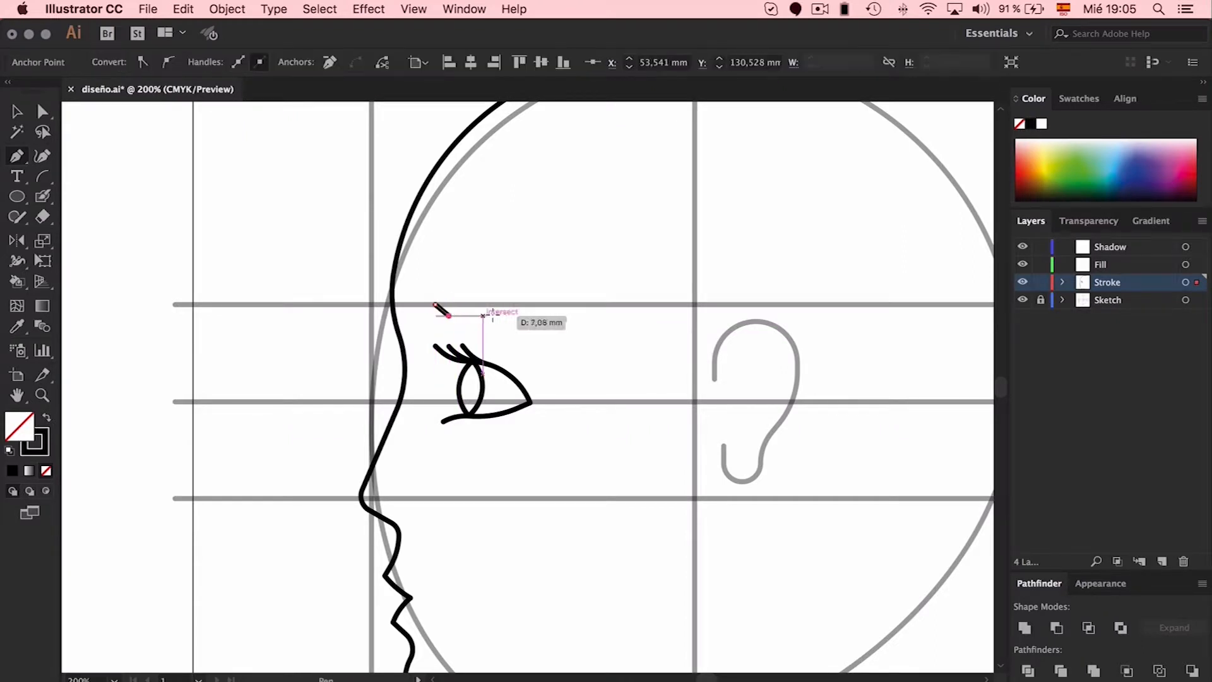
pyautogui.click(514, 310)
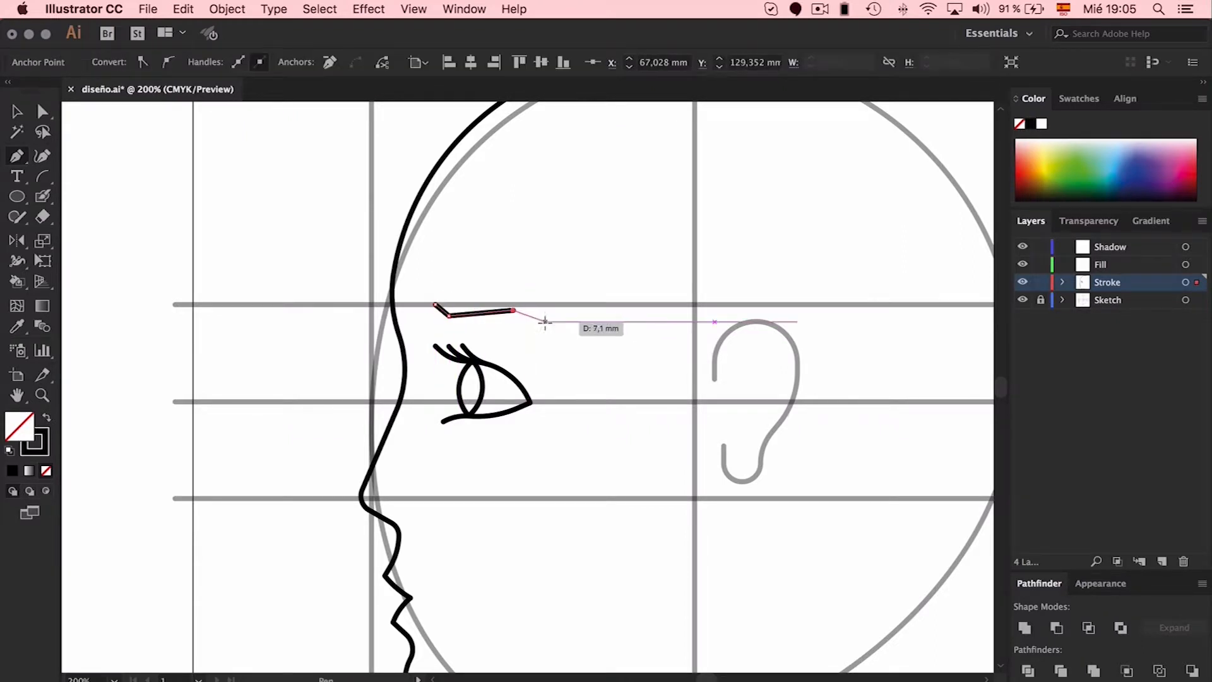
pyautogui.click(550, 346)
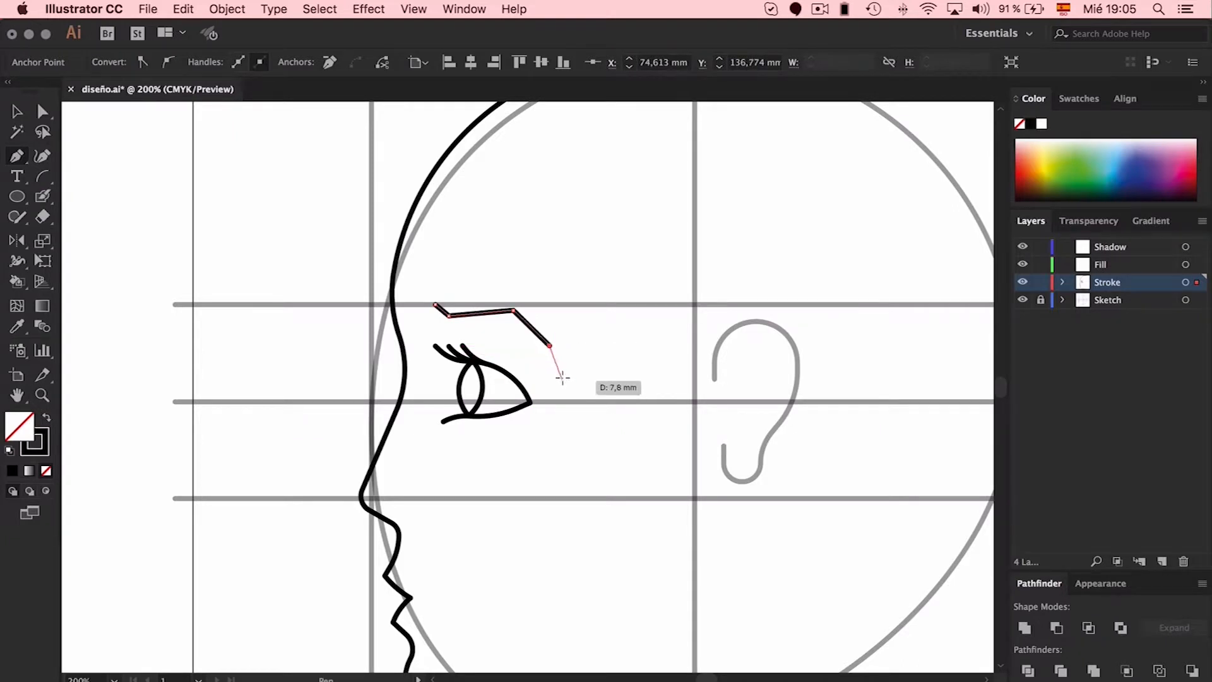
pyautogui.click(572, 355)
pyautogui.click(558, 340)
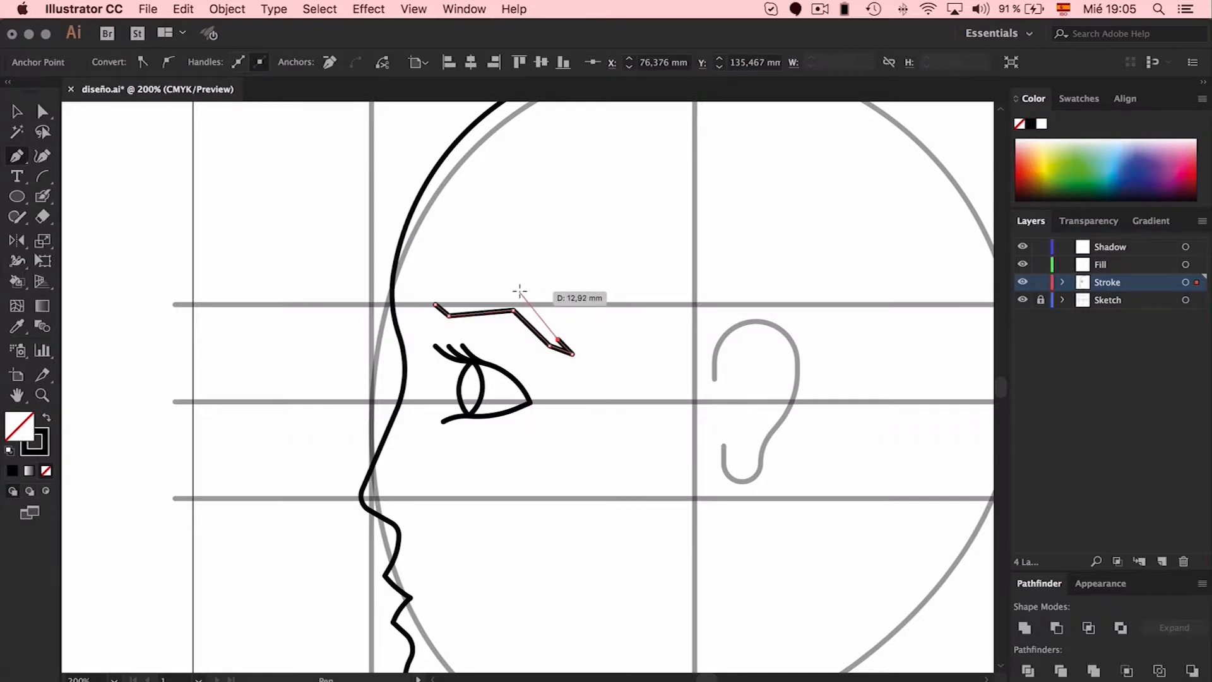
pyautogui.click(520, 294)
pyautogui.click(442, 308)
# Raise the eyebrow's front tip and the neighbouring point on its upper edge slightly.
pyautogui.press('a')
pyautogui.press('Up')
pyautogui.press('Up')
pyautogui.click(454, 305)
pyautogui.press('Up')
# Lower the eyebrow's upper arch point slightly and shift the upper tail point toward the nose.
pyautogui.click(520, 295)
pyautogui.press('Down')
pyautogui.press('Down')
pyautogui.press('Down')
pyautogui.press('Down')
pyautogui.press('Left')
pyautogui.click(558, 339)
pyautogui.press('Left')
pyautogui.press('Left')
pyautogui.press('Left')
pyautogui.press('Left')
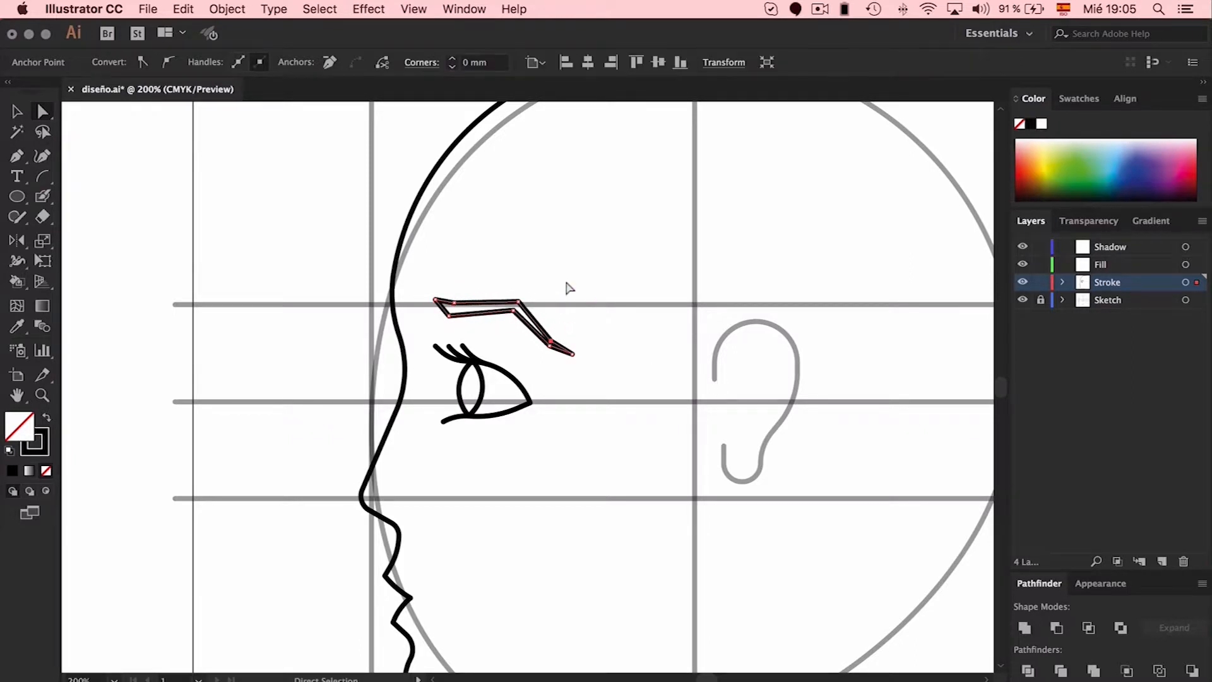
pyautogui.click(568, 287)
# Round the eyebrow outline's corners, leaving its front and tail tips pointed.
pyautogui.press('v')
pyautogui.click(529, 325)
pyautogui.press('a')
pyautogui.keyDown('shift'); pyautogui.click(436, 300); pyautogui.keyUp('shift')
pyautogui.moveTo(511, 317); pyautogui.dragTo(577, 310)
pyautogui.press('super+z')
pyautogui.keyDown('shift'); pyautogui.click(572, 354); pyautogui.keyUp('shift')
pyautogui.moveTo(530, 283); pyautogui.dragTo(504, 327)
# Rotate the eyebrow slightly clockwise so its tail tilts down, refine its curve and hide the Sketch layer.
pyautogui.press('v')
pyautogui.moveTo(577, 297); pyautogui.dragTo(607, 309)
pyautogui.press('a')
pyautogui.moveTo(491, 353); pyautogui.dragTo(490, 374)
pyautogui.click(584, 309)
pyautogui.click(1022, 299)
# Draw a small angular nostril path behind the nose with the Pen tool, open at the upper front and hooked at its lower end.
pyautogui.scroll(-4, 757, 288)
pyautogui.hscroll(1, 761, 289)
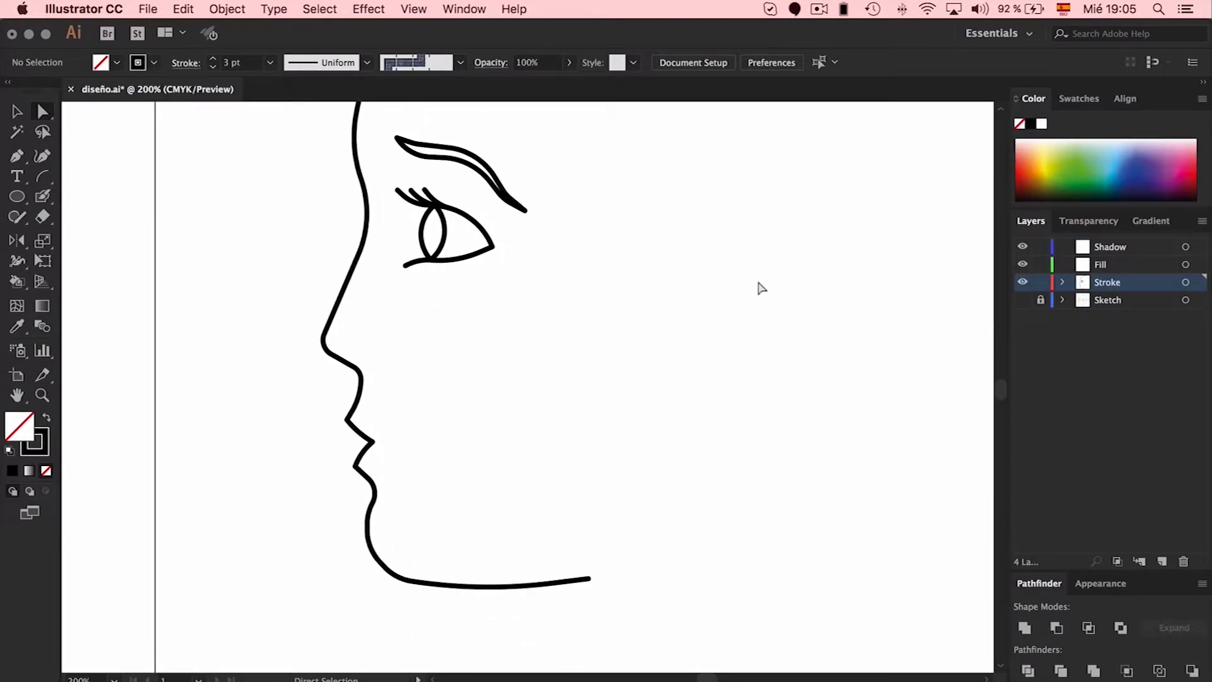
pyautogui.press('p')
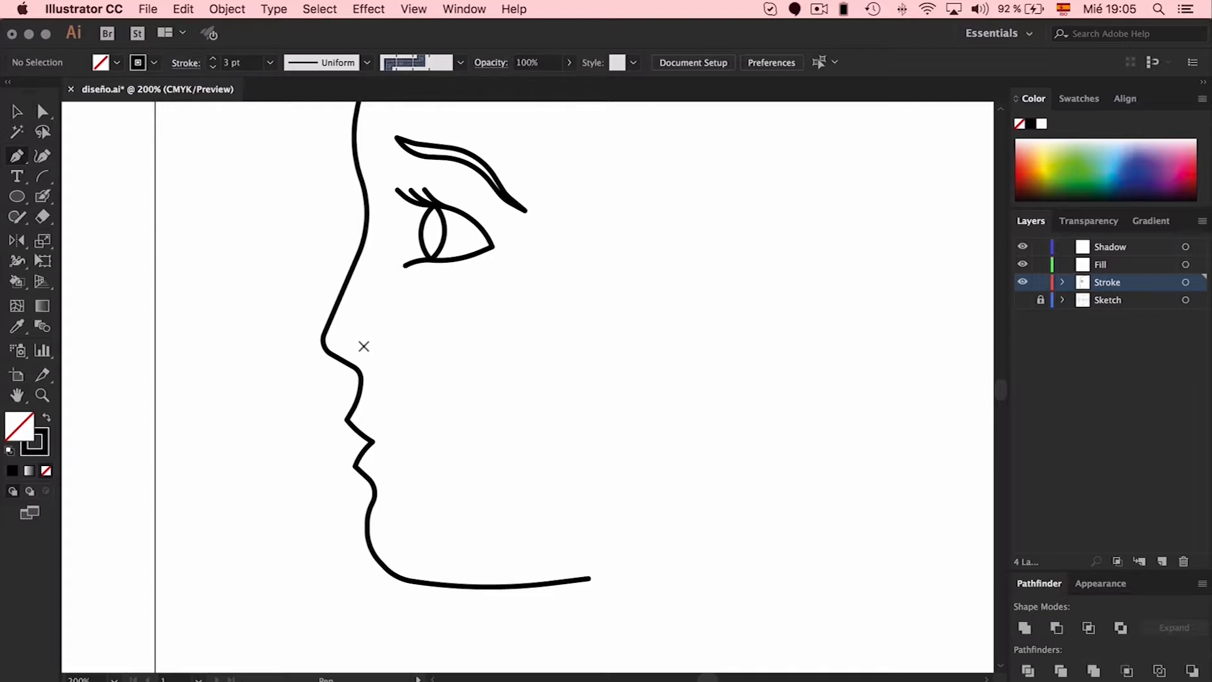
pyautogui.click(383, 332)
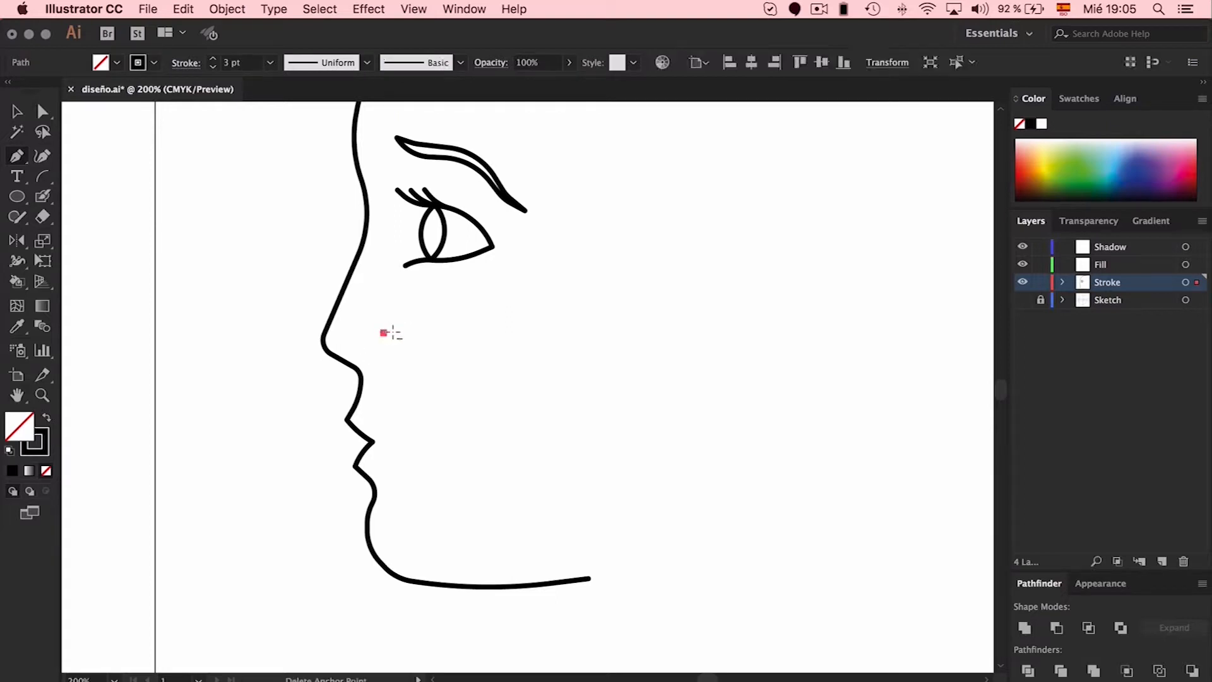
pyautogui.moveTo(406, 333); pyautogui.dragTo(405, 356)
pyautogui.click(404, 356)
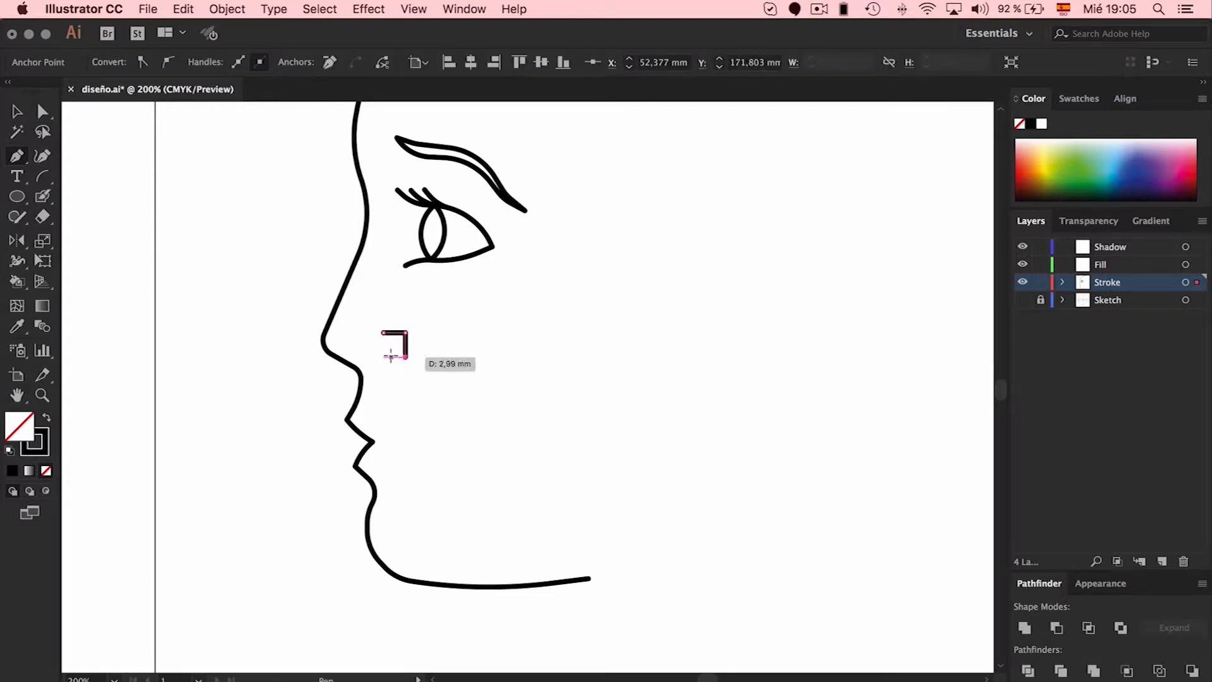
pyautogui.click(374, 357)
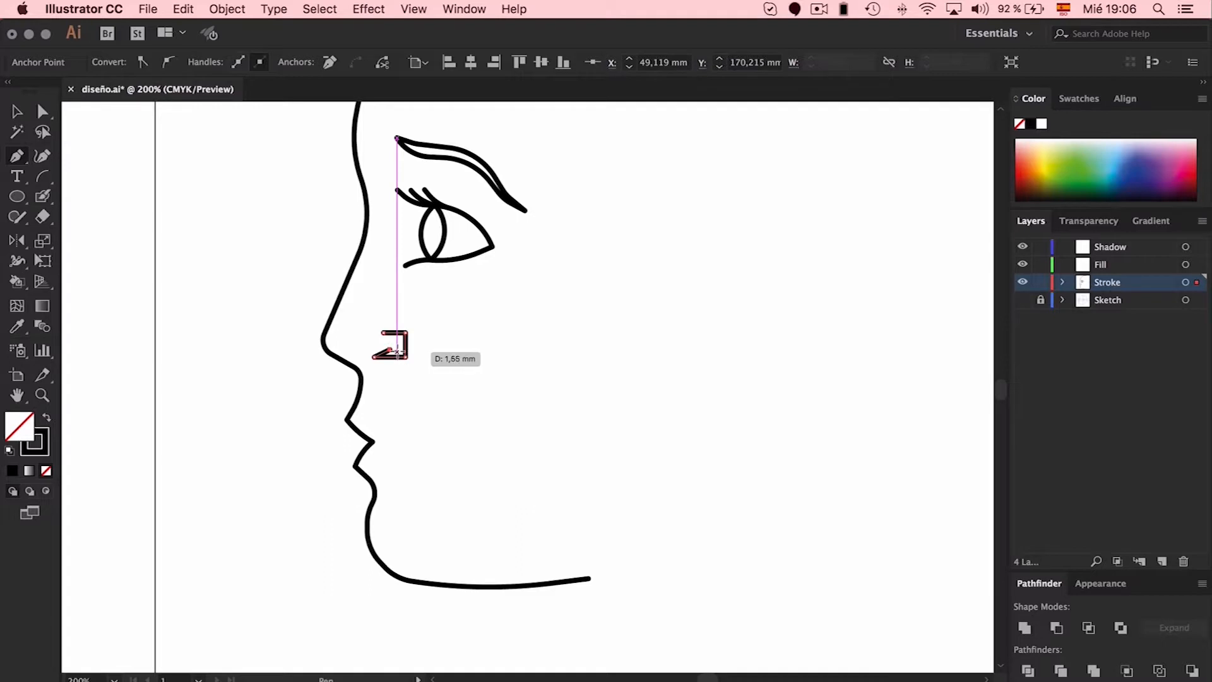
pyautogui.click(397, 353)
# Try to round the nostril path's corners.
pyautogui.press('a')
pyautogui.moveTo(395, 354); pyautogui.dragTo(397, 354)
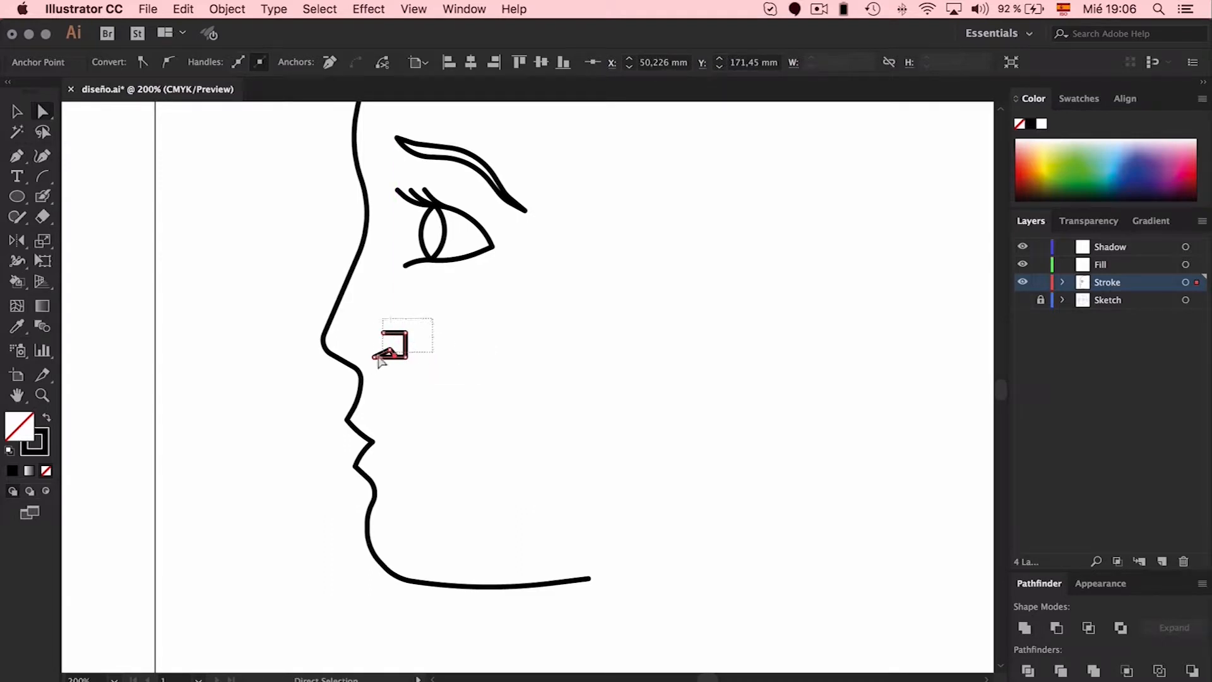
pyautogui.click(390, 352)
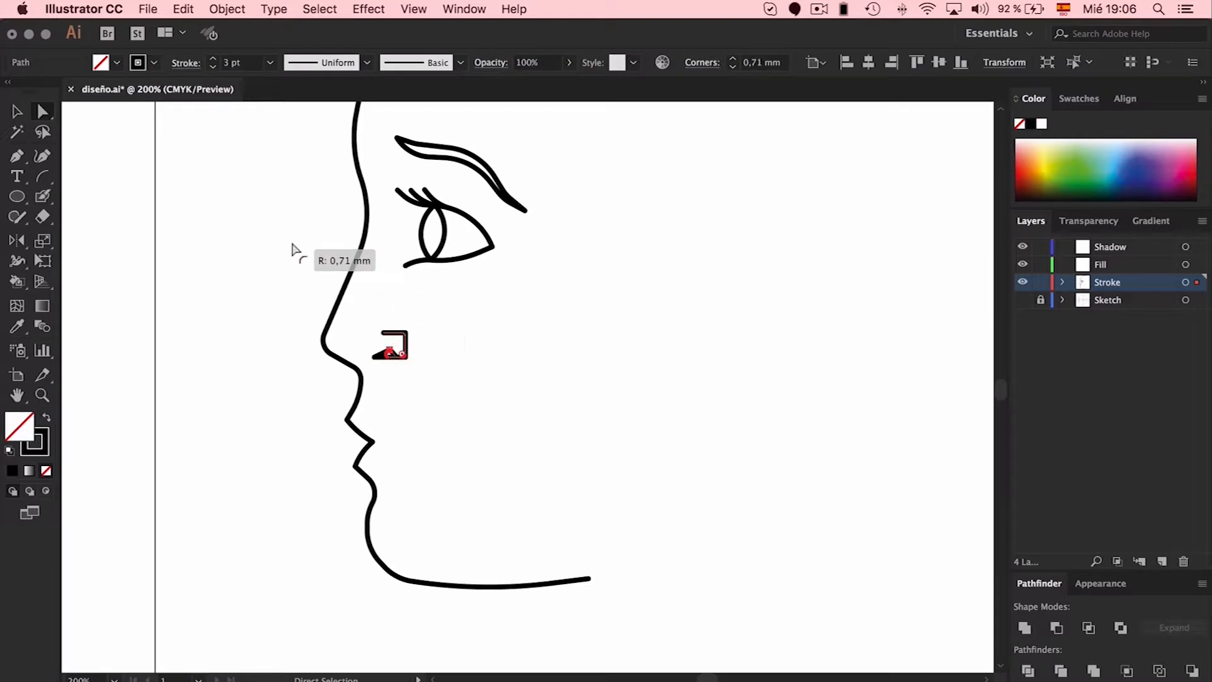
pyautogui.click(562, 341)
pyautogui.press('super+plus')
pyautogui.press('super+plus')
pyautogui.press('super+plus')
pyautogui.press('super+plus')
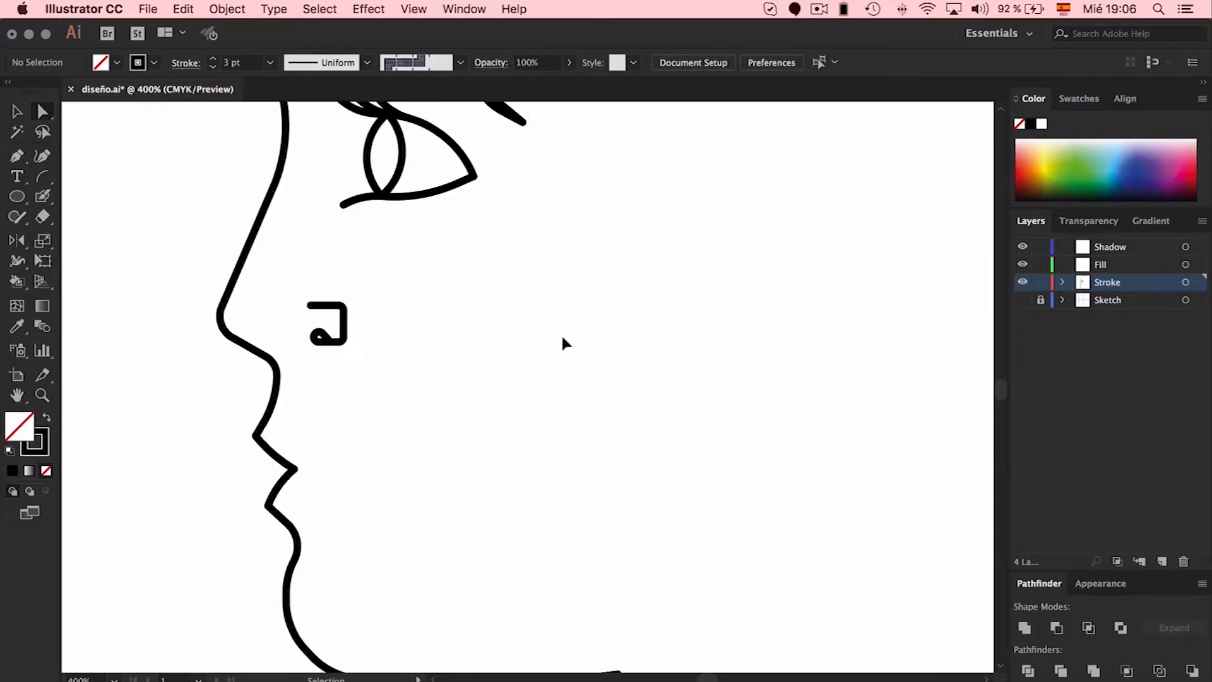
pyautogui.hscroll(-7, 563, 341)
pyautogui.press('super+z')
# Move the nostril's inner end point onto its base line and shift the hook's peak toward the nose and slightly down.
pyautogui.scroll(4, 562, 342)
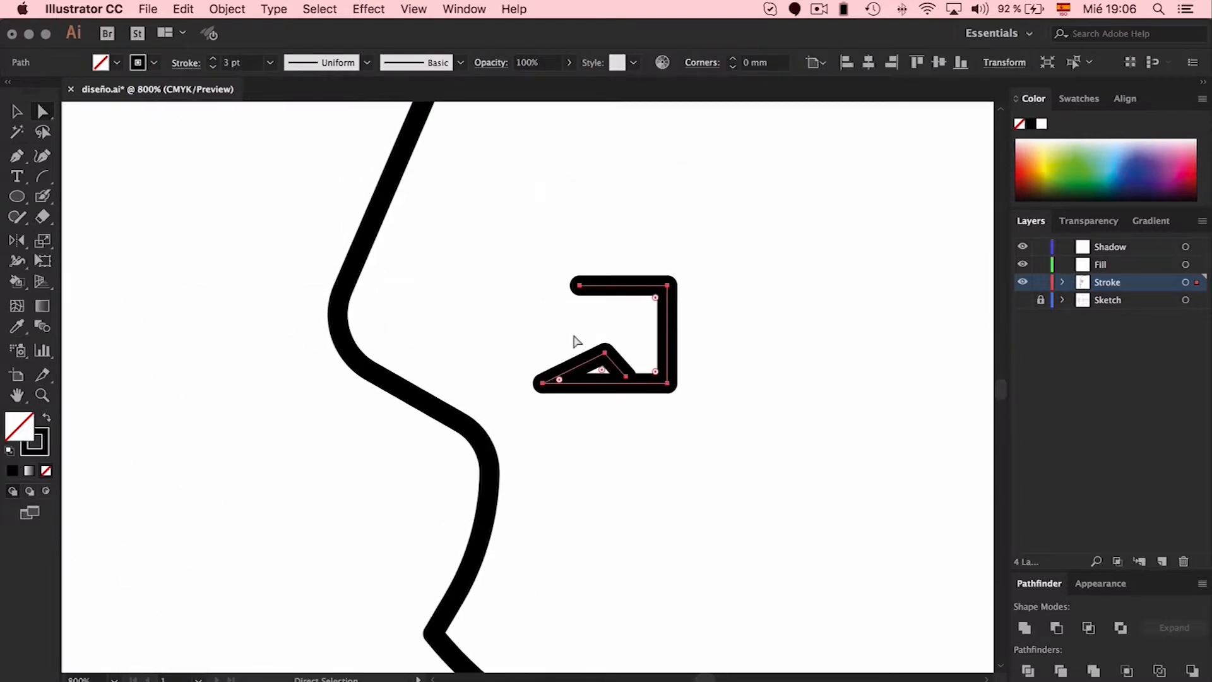
pyautogui.click(625, 377)
pyautogui.moveTo(625, 382)
pyautogui.mouseDown()
pyautogui.moveTo(597, 385)
pyautogui.moveTo(616, 385)
pyautogui.moveTo(605, 373)
pyautogui.moveTo(612, 382)
pyautogui.mouseUp()
pyautogui.press('Left')
pyautogui.press('Left')
pyautogui.press('Left')
pyautogui.press('Down')
# Round the nostril's two back corners to 2.56 mm, round its front hook, and delete the straight segment along the top.
pyautogui.moveTo(717, 256); pyautogui.dragTo(642, 411)
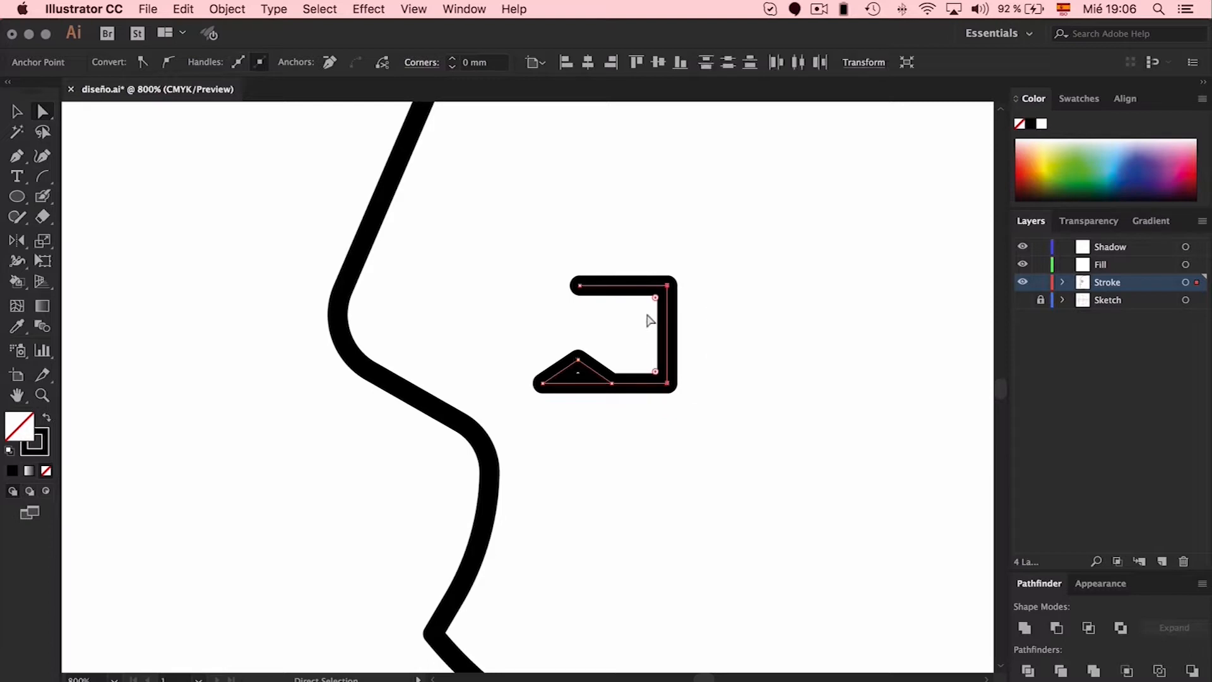
pyautogui.moveTo(622, 314); pyautogui.dragTo(533, 359)
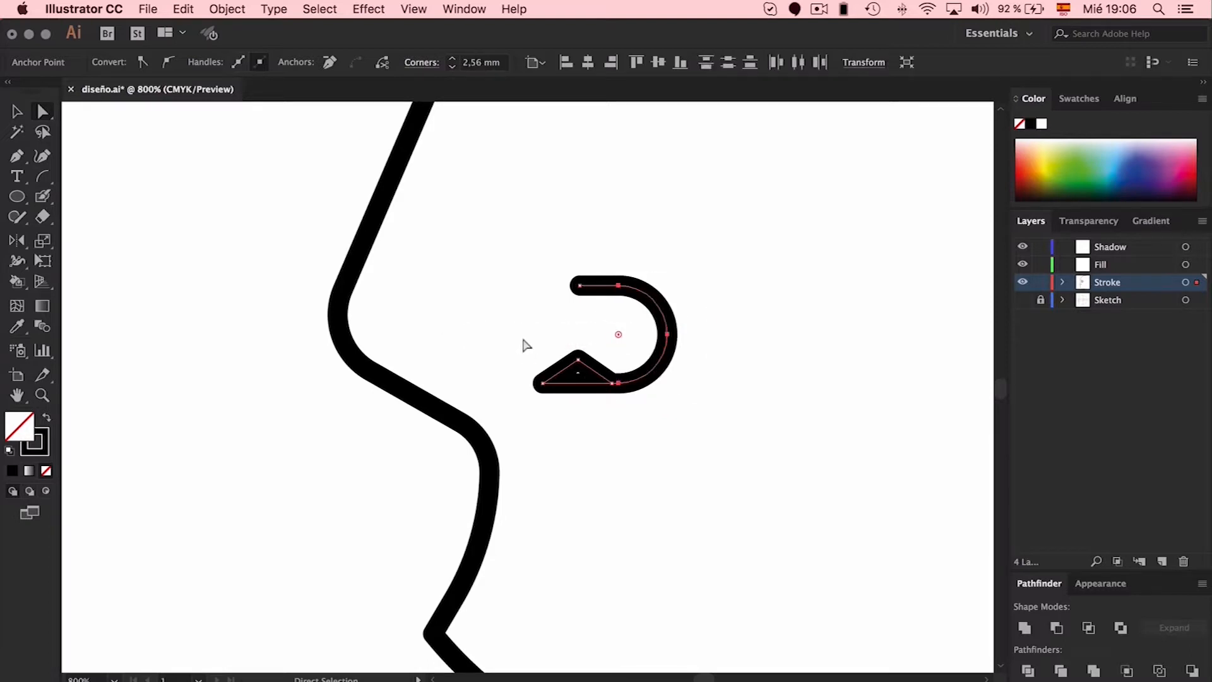
pyautogui.moveTo(595, 411); pyautogui.dragTo(630, 389)
pyautogui.click(747, 391)
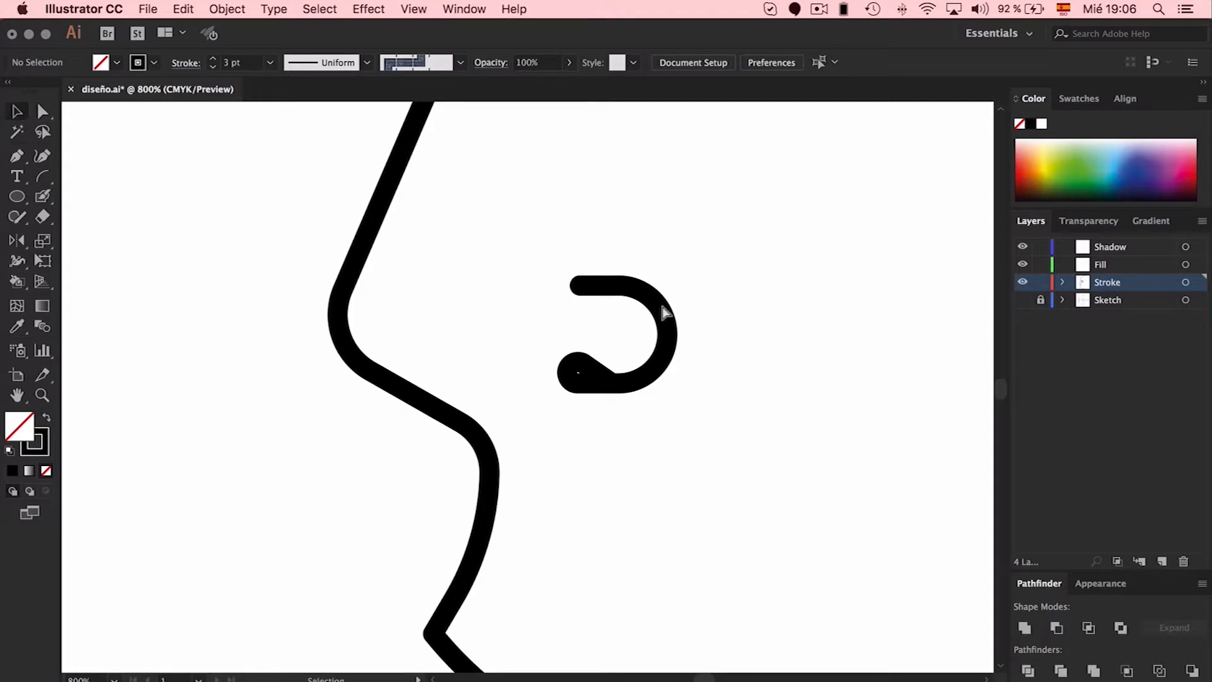
pyautogui.click(595, 286)
pyautogui.press('Delete')
pyautogui.click(719, 256)
# Rotate the nostril slightly clockwise and move it close behind the nose tip.
pyautogui.press('v')
pyautogui.click(666, 314)
pyautogui.moveTo(672, 279); pyautogui.dragTo(686, 300)
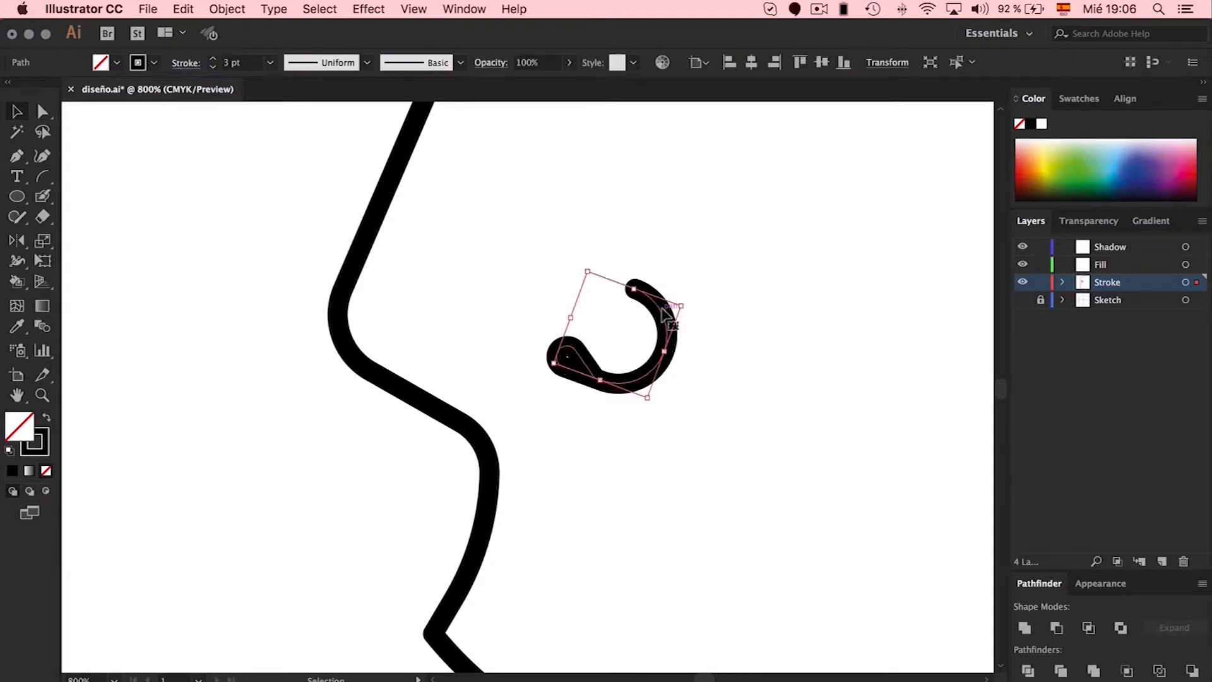
pyautogui.press('super+minus')
pyautogui.press('super+minus')
pyautogui.press('super+minus')
pyautogui.press('super+minus')
pyautogui.moveTo(547, 351); pyautogui.dragTo(499, 365)
pyautogui.click(621, 398)
pyautogui.press('a')
pyautogui.click(482, 369)
pyautogui.click(700, 362)
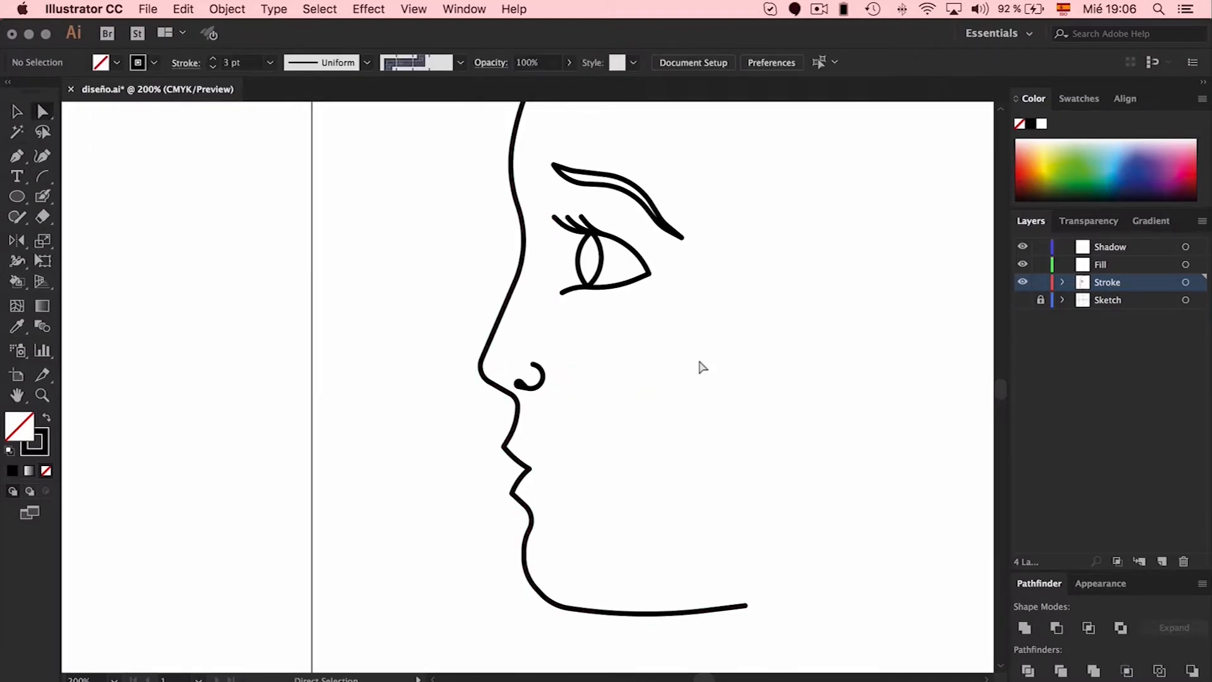
# Remove the corner rounding just above the upper lip and nudge the lips, chin and jaw slightly backward.
pyautogui.scroll(-1, 699, 365)
pyautogui.click(501, 423)
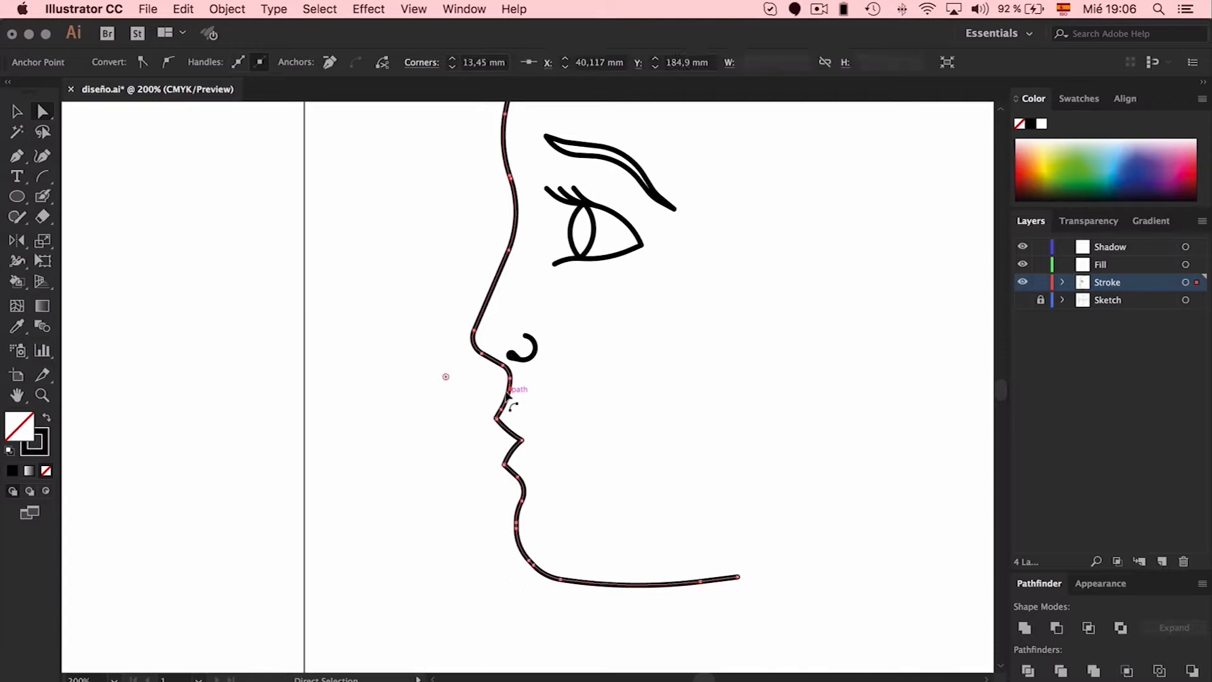
pyautogui.moveTo(446, 376); pyautogui.dragTo(665, 467)
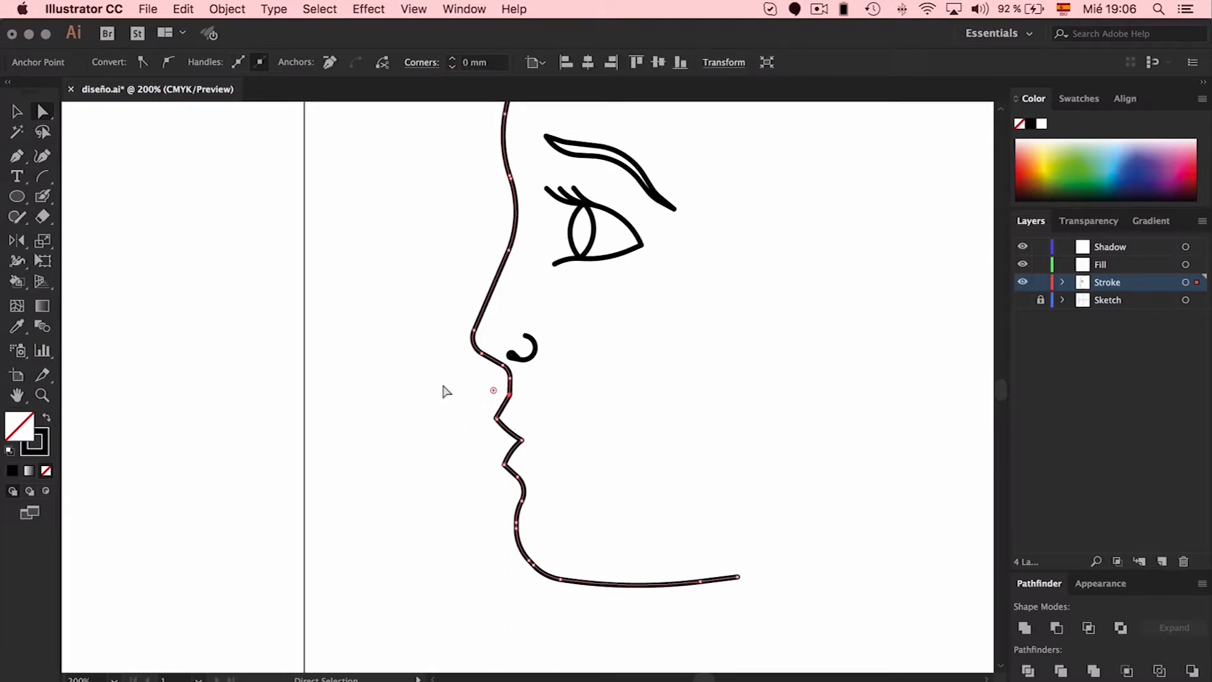
pyautogui.moveTo(514, 381); pyautogui.dragTo(514, 380)
pyautogui.moveTo(463, 414); pyautogui.dragTo(784, 625)
pyautogui.press('Right')
pyautogui.press('Right')
# Try to round the profile's corner between the nose base and the upper lip.
pyautogui.click(509, 395)
pyautogui.moveTo(495, 391); pyautogui.dragTo(429, 373)
pyautogui.click(794, 439)
pyautogui.hscroll(2, 795, 439)
pyautogui.press('super+z')
# Try to nudge the lips, chin and jaw upward and re-round the corner above the upper lip.
pyautogui.moveTo(371, 404); pyautogui.dragTo(691, 617)
pyautogui.press('Up')
pyautogui.press('Up')
pyautogui.press('Up')
pyautogui.press('Up')
pyautogui.press('Up')
pyautogui.press('Up')
pyautogui.click(431, 367)
pyautogui.moveTo(463, 407); pyautogui.dragTo(354, 362)
pyautogui.click(658, 404)
pyautogui.hscroll(1, 658, 404)
pyautogui.press('super+z')
pyautogui.press('super+z')
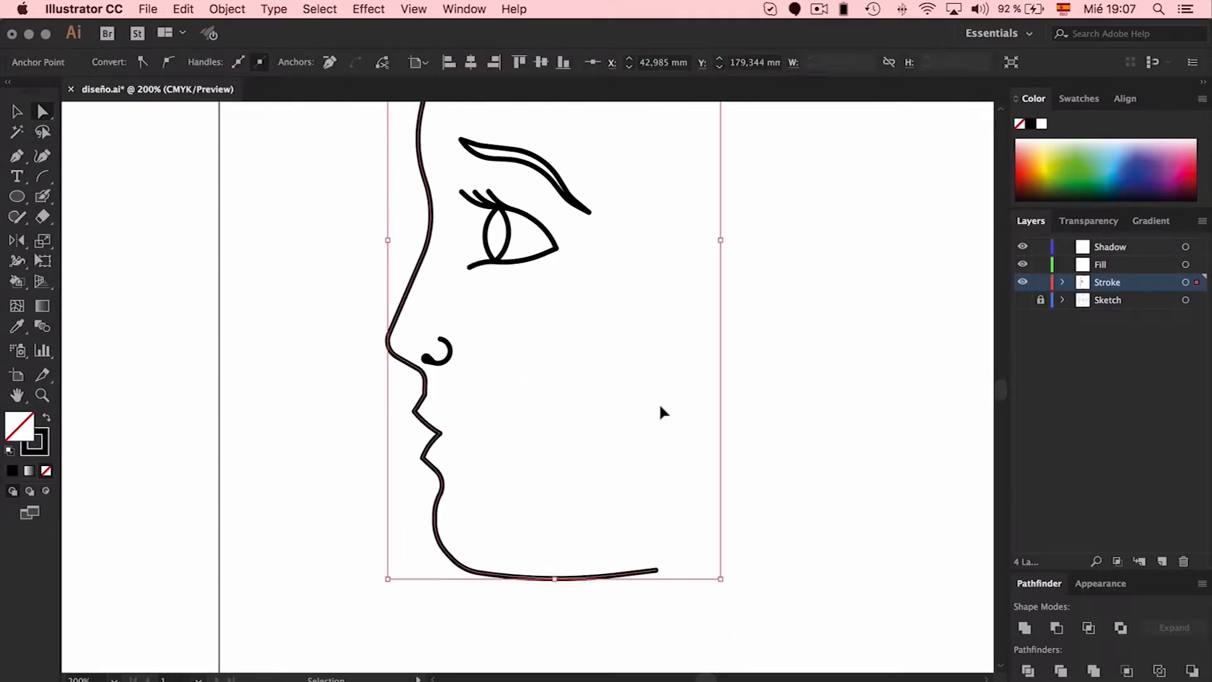
pyautogui.press('super+z')
pyautogui.press('super+z')
pyautogui.press('super+z')
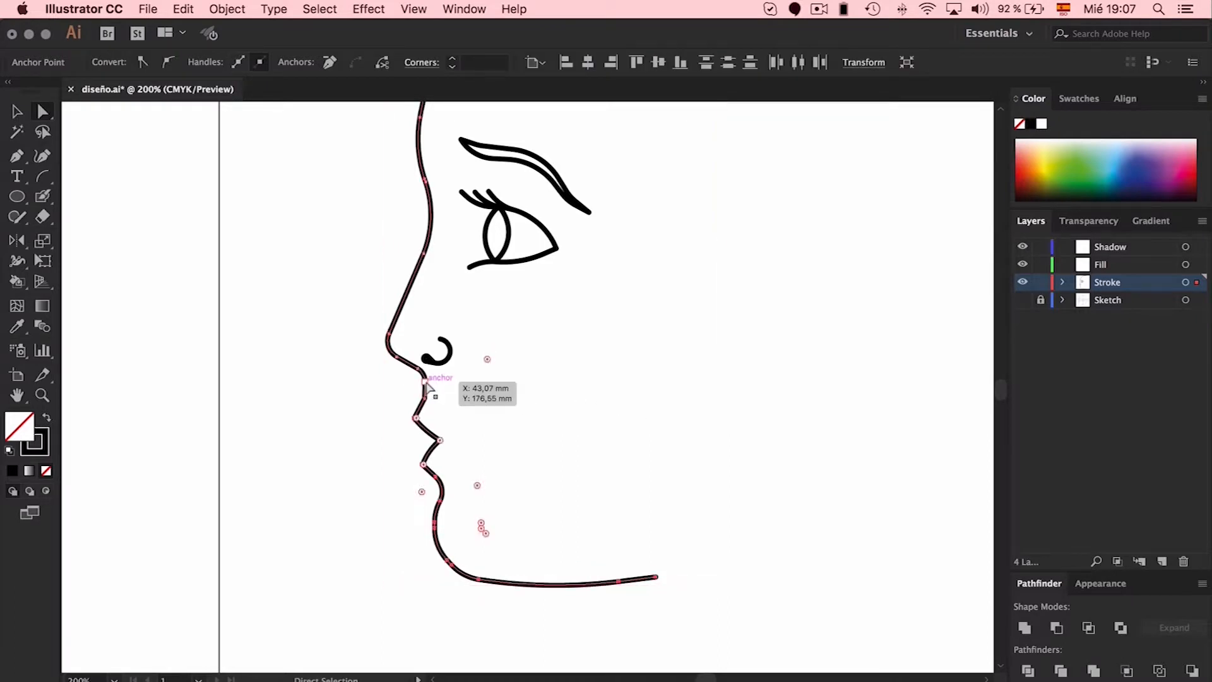
# Nudge the lower profile from the nose base through the lips, chin and jaw slightly upward.
pyautogui.click(425, 382)
pyautogui.moveTo(411, 384); pyautogui.dragTo(730, 638)
pyautogui.press('Up')
pyautogui.press('Up')
pyautogui.press('Up')
pyautogui.press('Up')
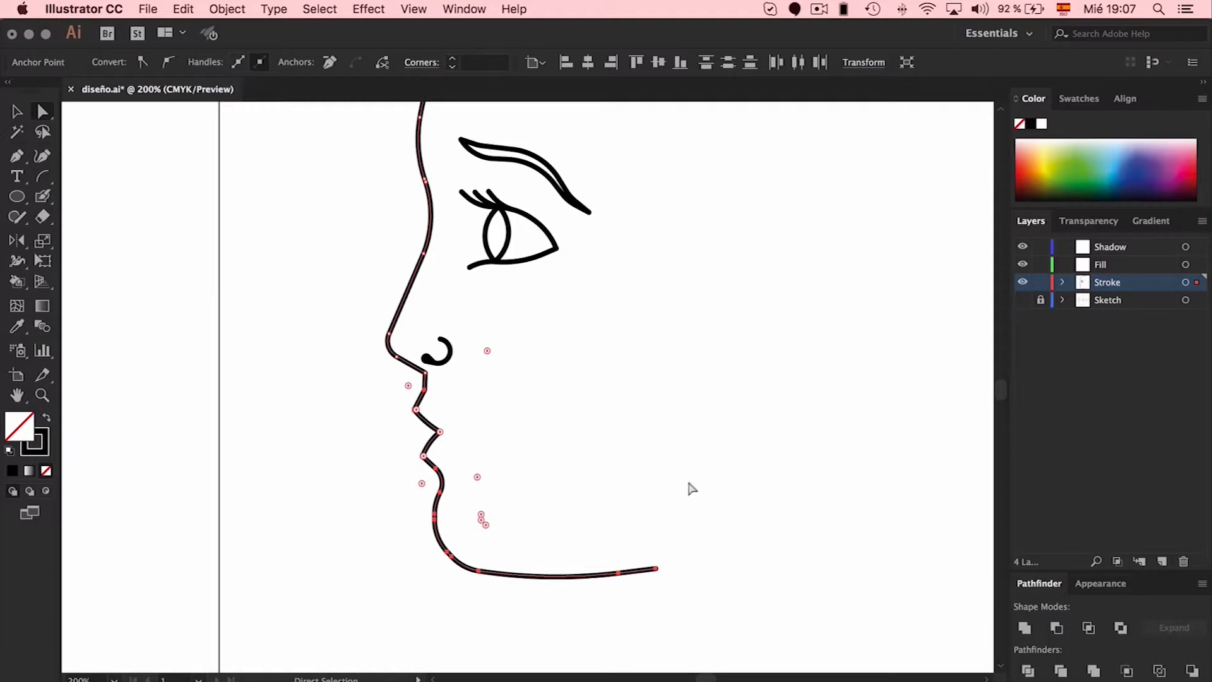
pyautogui.click(694, 481)
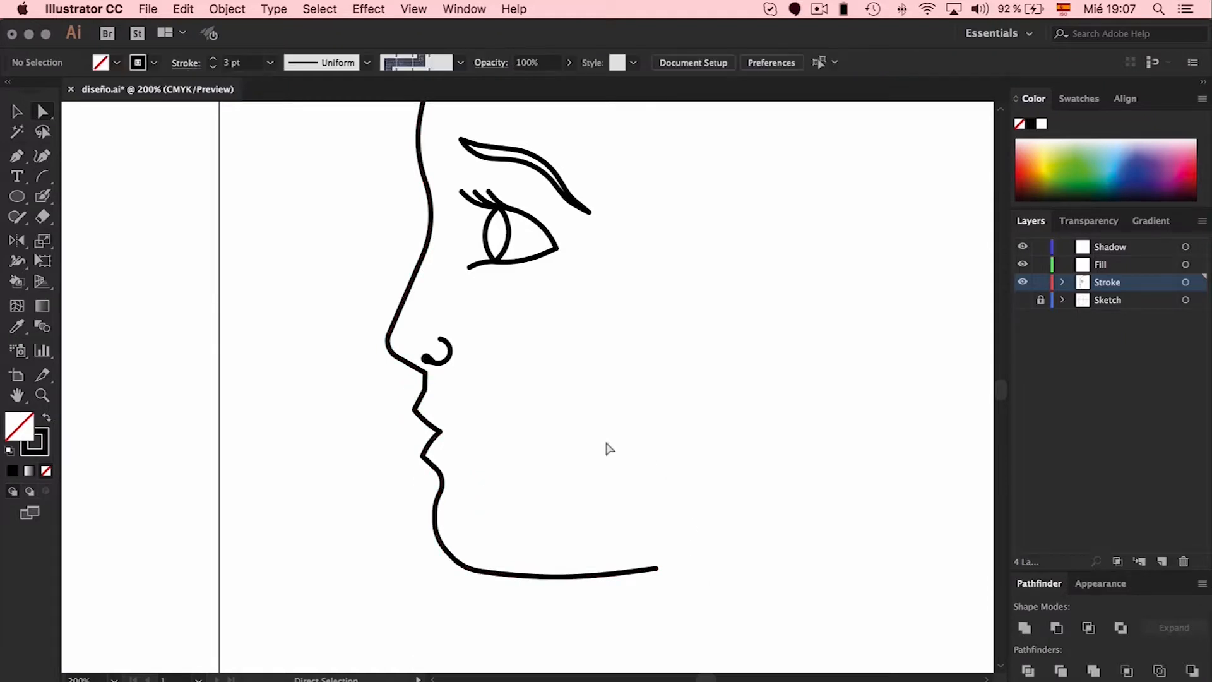
# Try to round the profile's corner between the nose base and the upper lip with a radius of about 4.25 mm.
pyautogui.click(423, 391)
pyautogui.moveTo(408, 386); pyautogui.dragTo(396, 395)
pyautogui.click(425, 373)
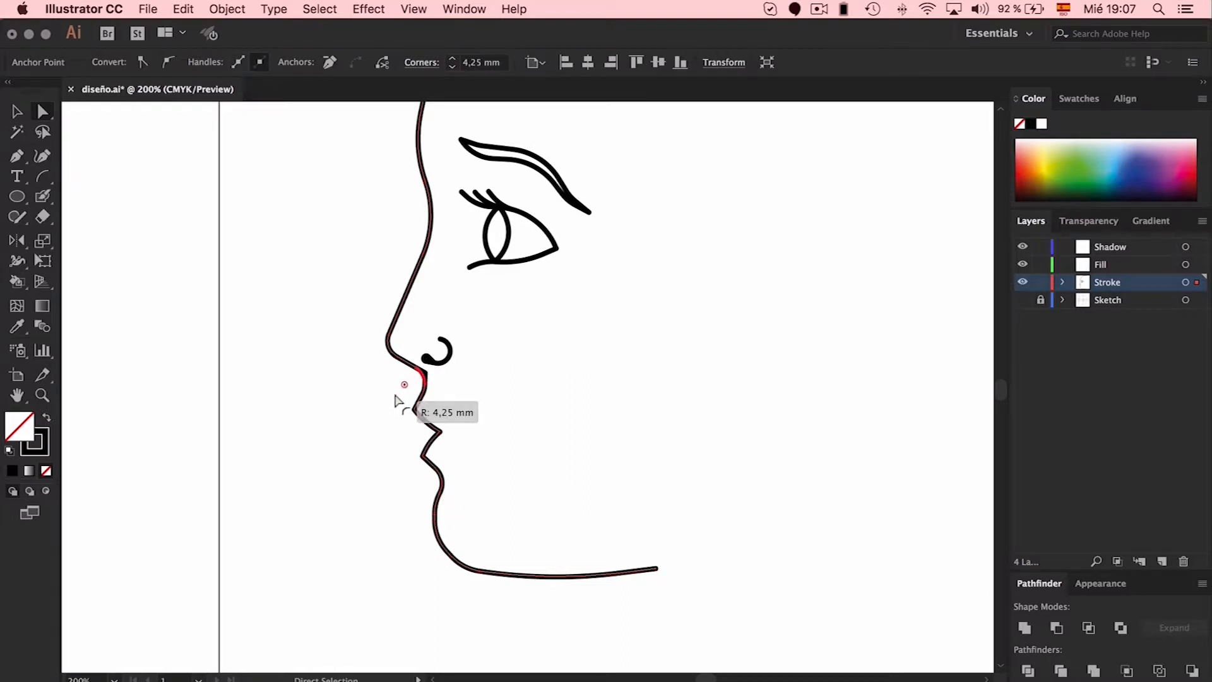
pyautogui.click(579, 403)
pyautogui.press('super+z')
pyautogui.press('super+z')
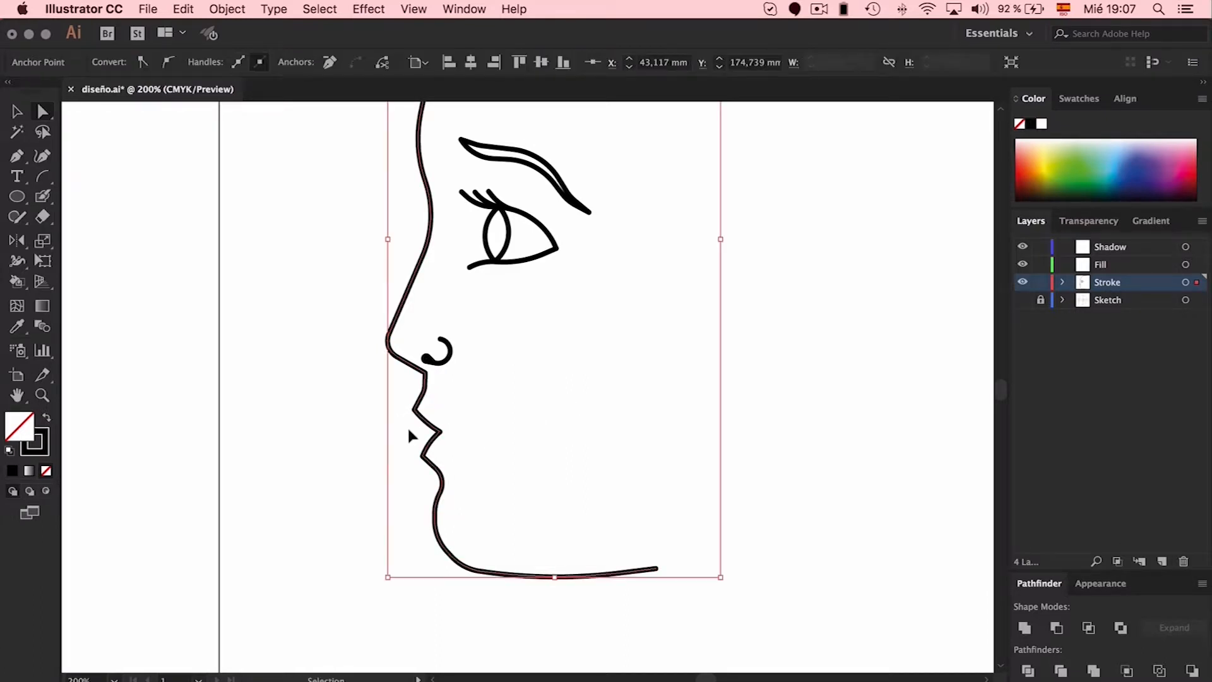
# Nudge the lips, chin and jaw slightly backward and round the corner between the nose base and the upper lip.
pyautogui.moveTo(389, 407); pyautogui.dragTo(708, 628)
pyautogui.press('Left')
pyautogui.press('Left')
pyautogui.press('Right')
pyautogui.press('Right')
pyautogui.click(652, 452)
pyautogui.moveTo(425, 381)
pyautogui.mouseDown()
pyautogui.moveTo(427, 395)
pyautogui.moveTo(411, 387)
pyautogui.mouseUp()
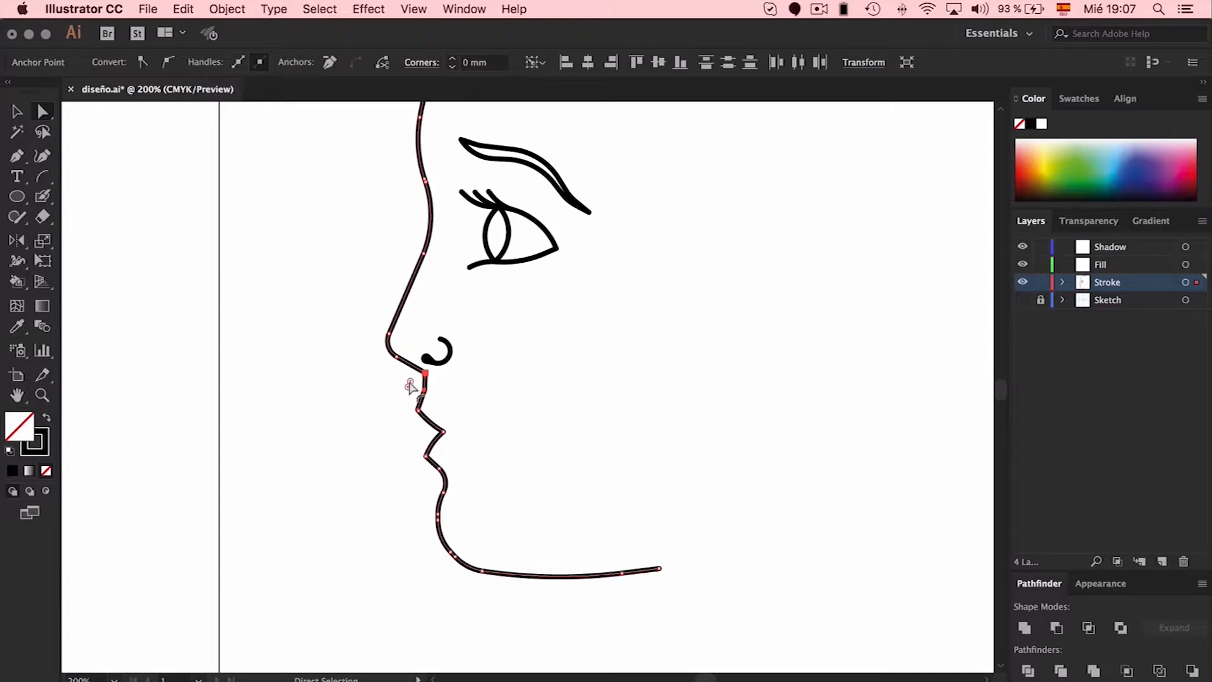
pyautogui.click(596, 406)
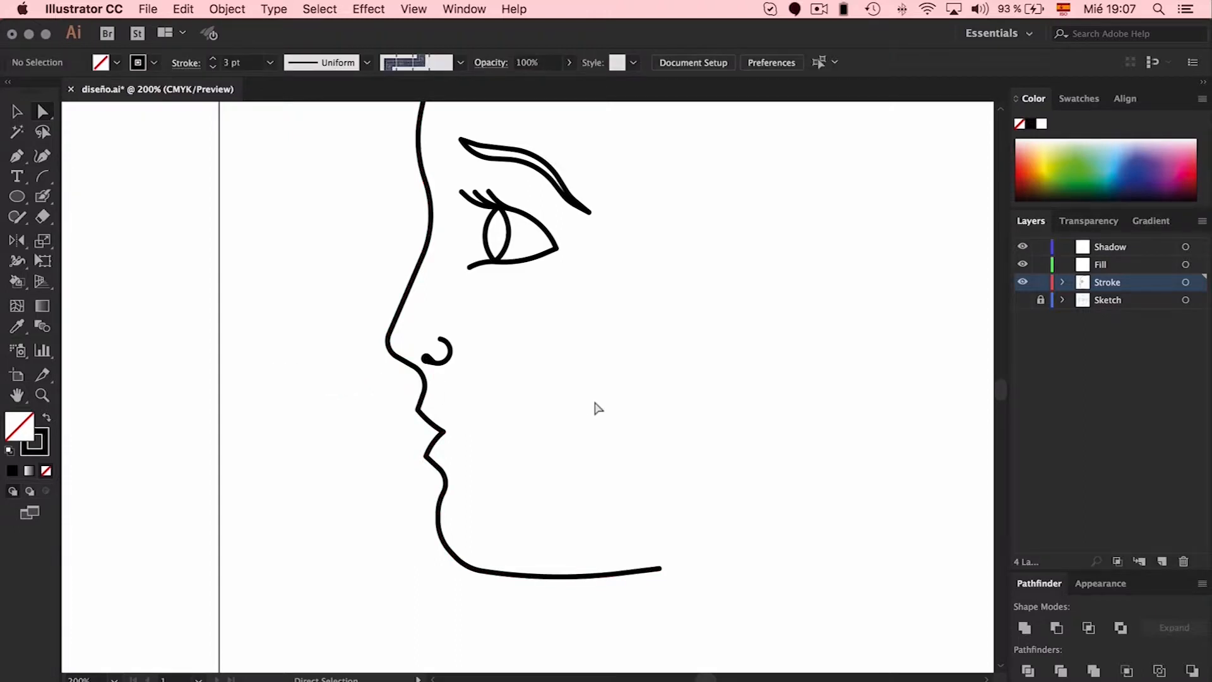
# Draw the upper lip's top edge as a Pen path running back from the profile, and round its inner corners into an S-curve.
pyautogui.hscroll(4, 598, 407)
pyautogui.scroll(2, 598, 407)
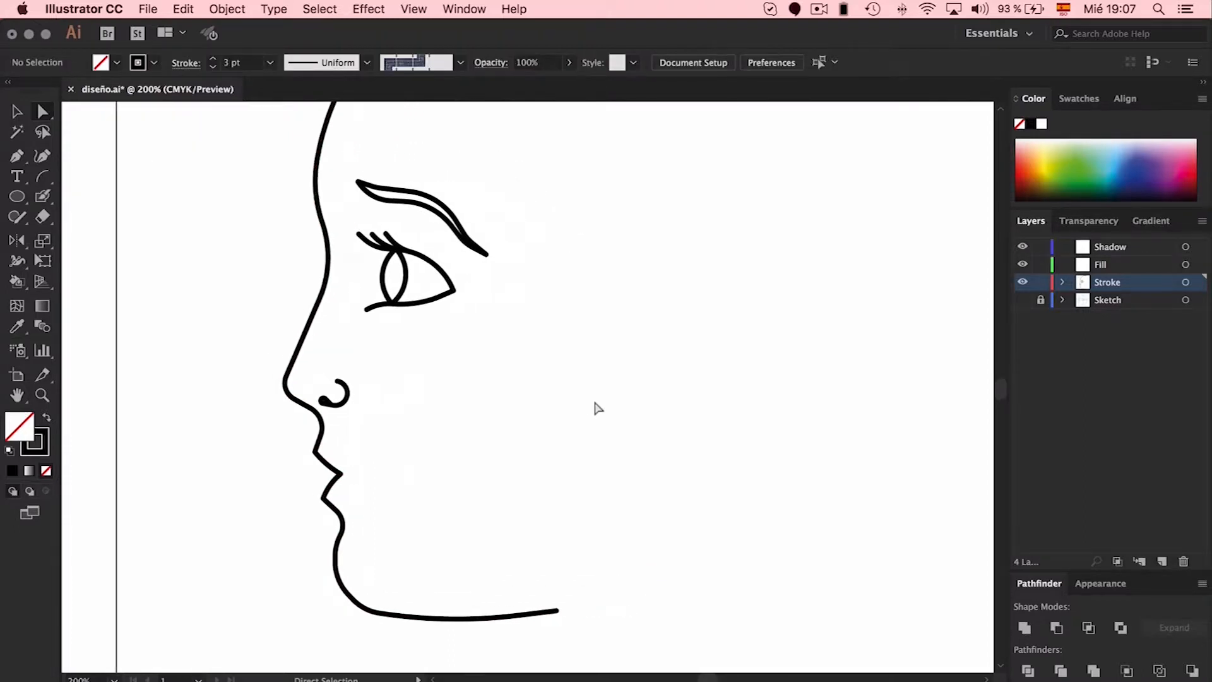
pyautogui.hscroll(-5, 598, 407)
pyautogui.press('p')
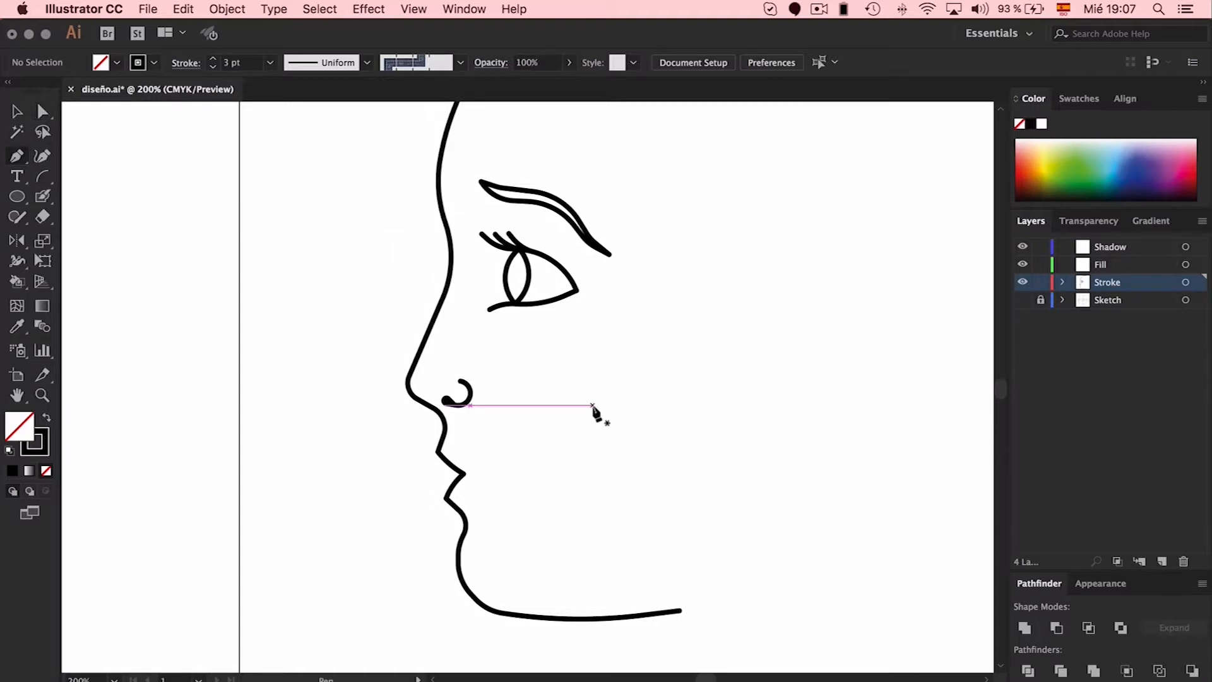
pyautogui.click(444, 435)
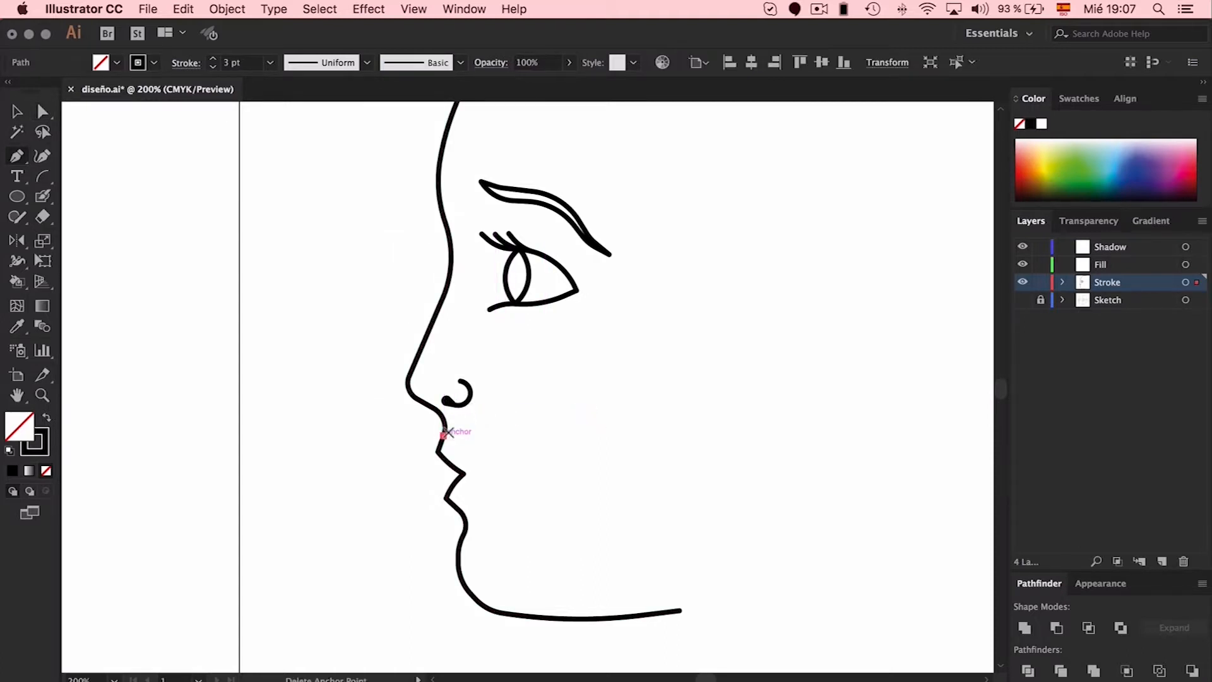
pyautogui.click(457, 435)
pyautogui.click(481, 461)
pyautogui.click(501, 460)
pyautogui.press('a')
pyautogui.click(481, 460)
pyautogui.click(457, 435)
pyautogui.moveTo(486, 451); pyautogui.dragTo(571, 432)
pyautogui.click(570, 424)
# Remove the corner rounding between the nose base and the upper lip.
pyautogui.click(438, 452)
pyautogui.click(444, 434)
pyautogui.moveTo(429, 429); pyautogui.dragTo(649, 376)
pyautogui.click(617, 427)
# Try different corner roundings on the upper lip's front tip and underside.
pyautogui.press('super+plus')
pyautogui.press('v')
pyautogui.press('a')
pyautogui.click(356, 332)
pyautogui.moveTo(467, 340); pyautogui.dragTo(352, 341)
pyautogui.click(349, 352)
pyautogui.moveTo(447, 285); pyautogui.dragTo(243, 501)
pyautogui.click(370, 378)
pyautogui.moveTo(381, 365); pyautogui.dragTo(562, 237)
pyautogui.click(539, 343)
pyautogui.click(351, 331)
pyautogui.moveTo(362, 336); pyautogui.dragTo(625, 401)
pyautogui.click(625, 401)
# Remove the corner rounding from the upper lip's underside and front tip.
pyautogui.click(366, 374)
pyautogui.moveTo(381, 343); pyautogui.dragTo(211, 257)
pyautogui.click(361, 311)
pyautogui.click(261, 280)
pyautogui.click(351, 329)
pyautogui.click(370, 377)
pyautogui.moveTo(443, 290); pyautogui.dragTo(282, 408)
pyautogui.moveTo(325, 337); pyautogui.dragTo(399, 393)
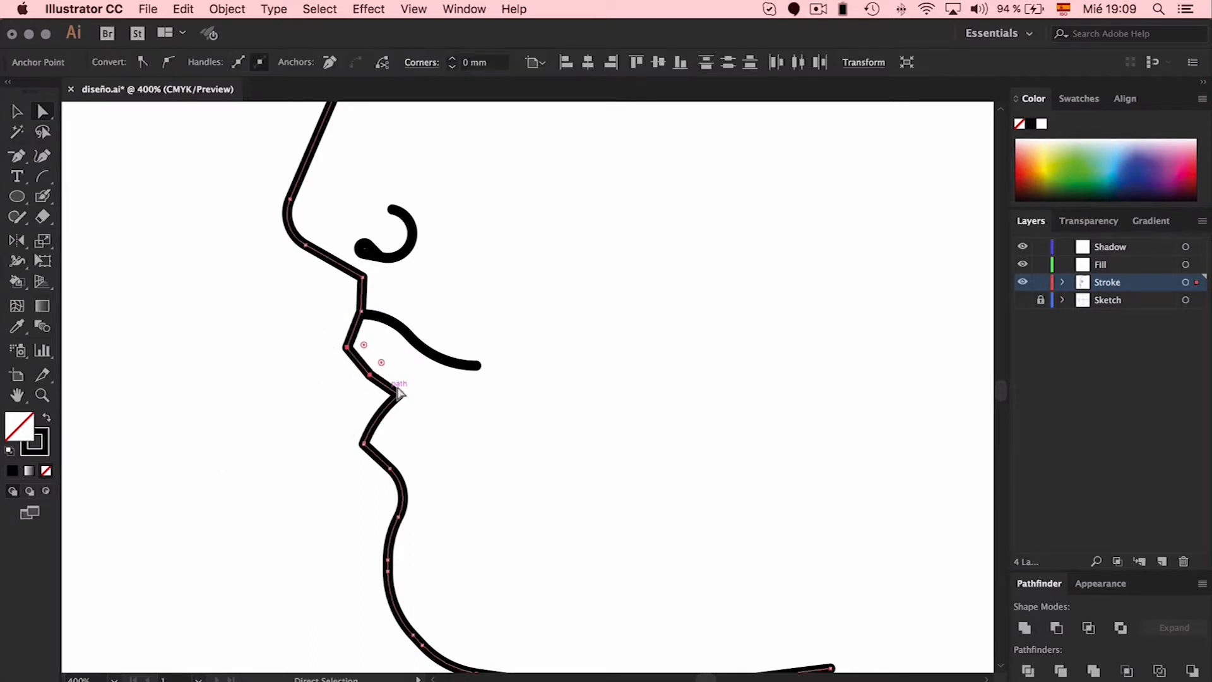
pyautogui.click(448, 323)
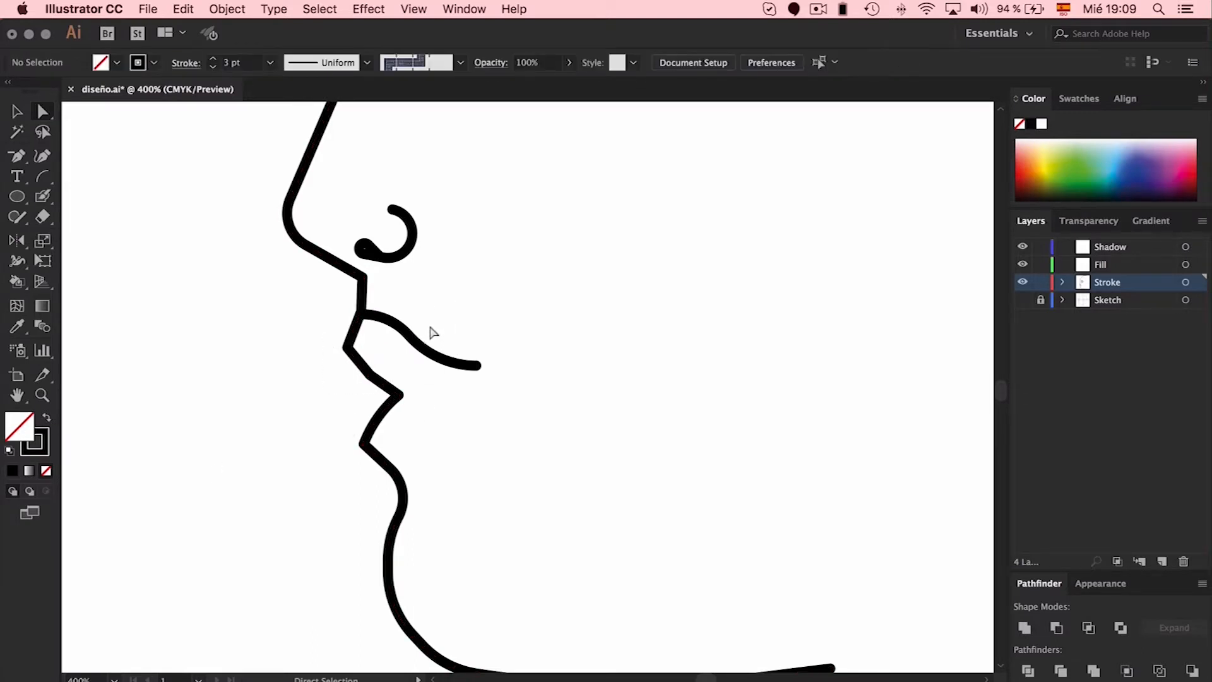
# Delete the extra anchor point on the upper lip's underside and move the lip's front tip slightly down.
pyautogui.click(348, 346)
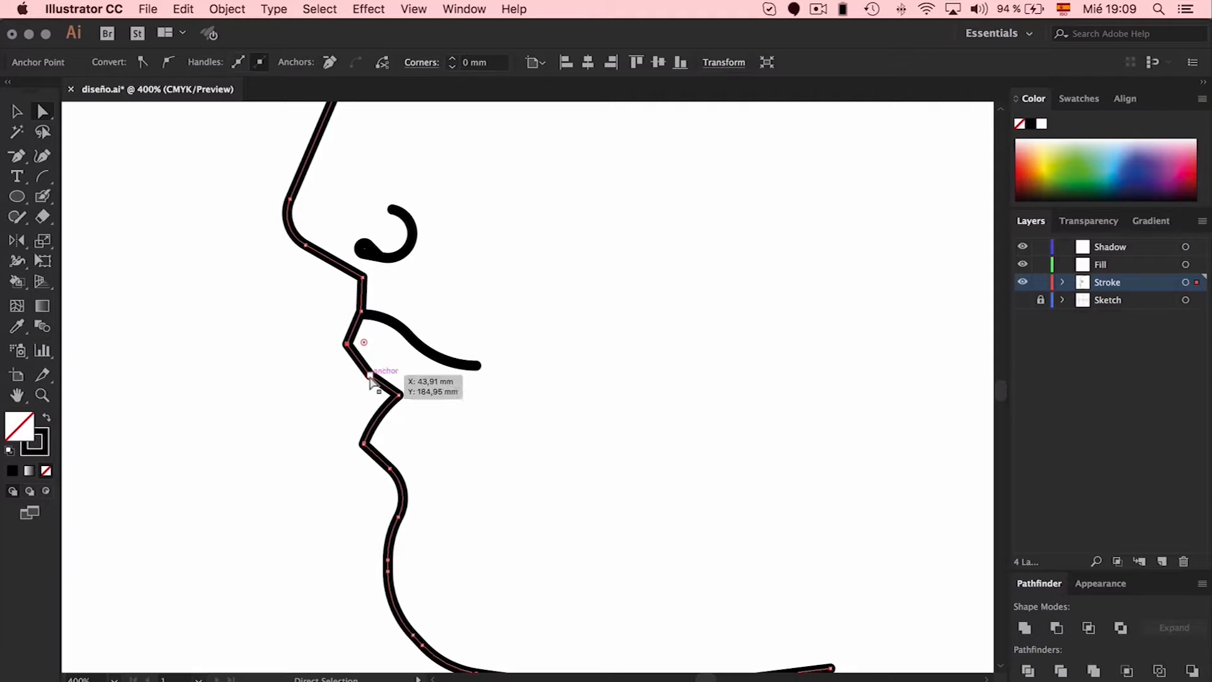
pyautogui.click(369, 375)
pyautogui.press('-')
pyautogui.click(370, 375)
pyautogui.press('a')
pyautogui.moveTo(347, 345); pyautogui.dragTo(347, 351)
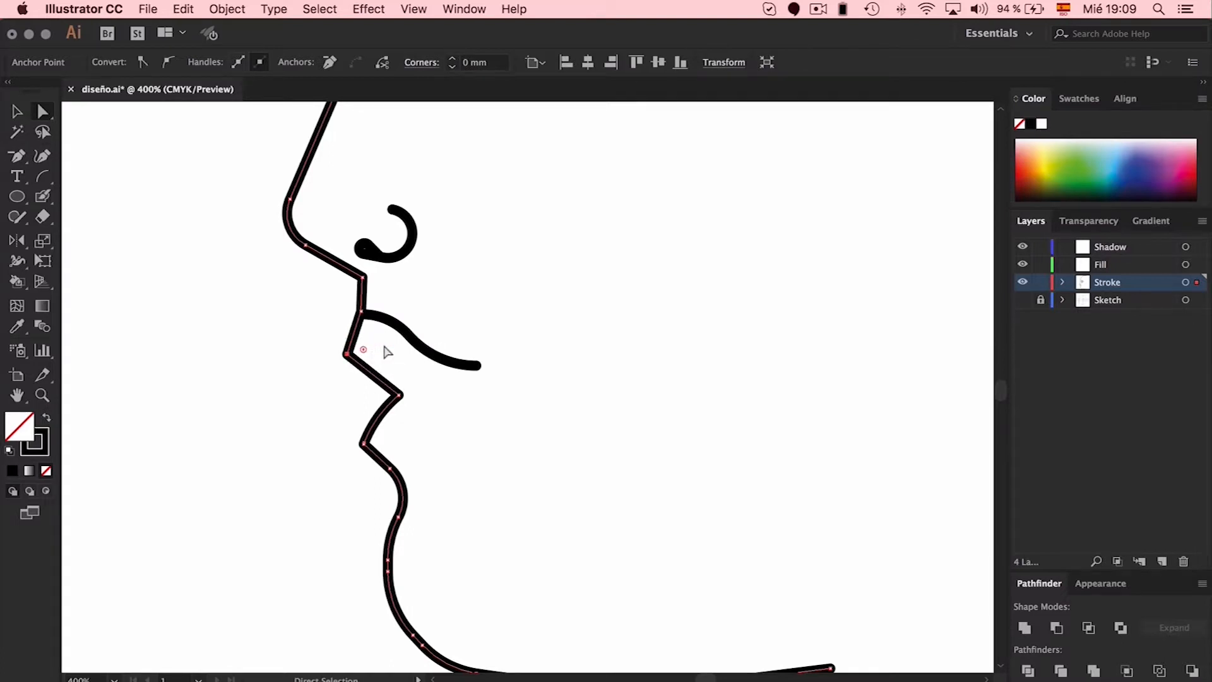
# Try to round only the upper lip's front tip.
pyautogui.moveTo(364, 349); pyautogui.dragTo(548, 328)
pyautogui.click(548, 328)
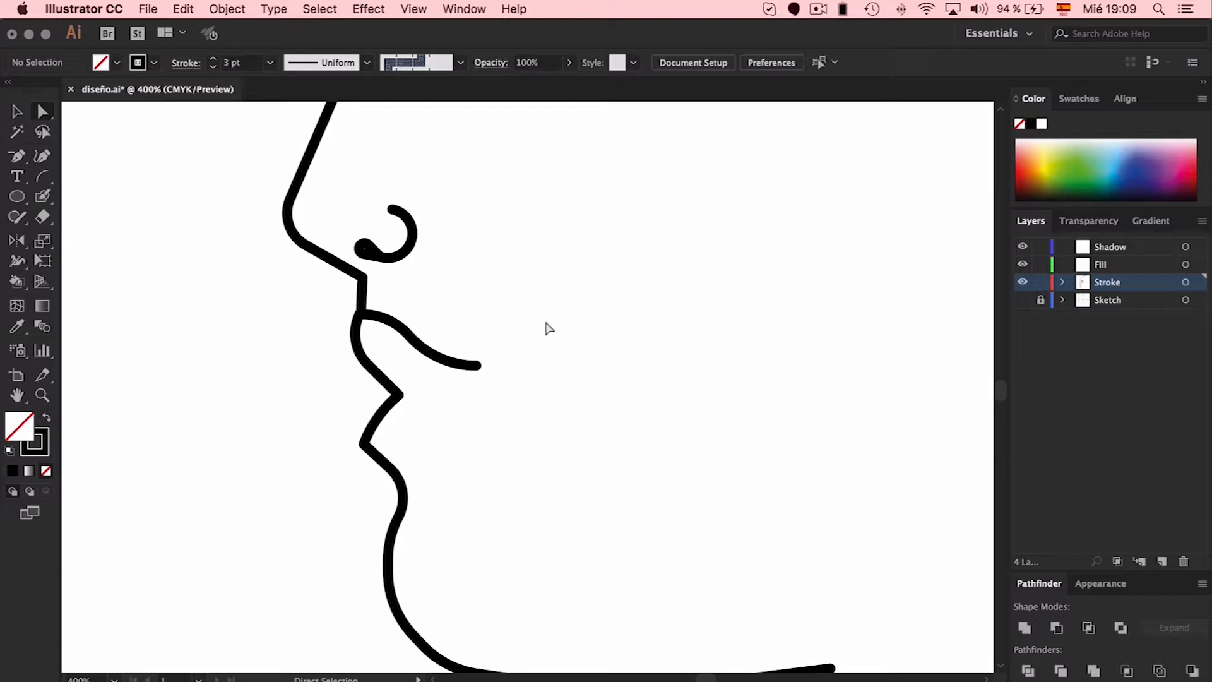
pyautogui.press('s')
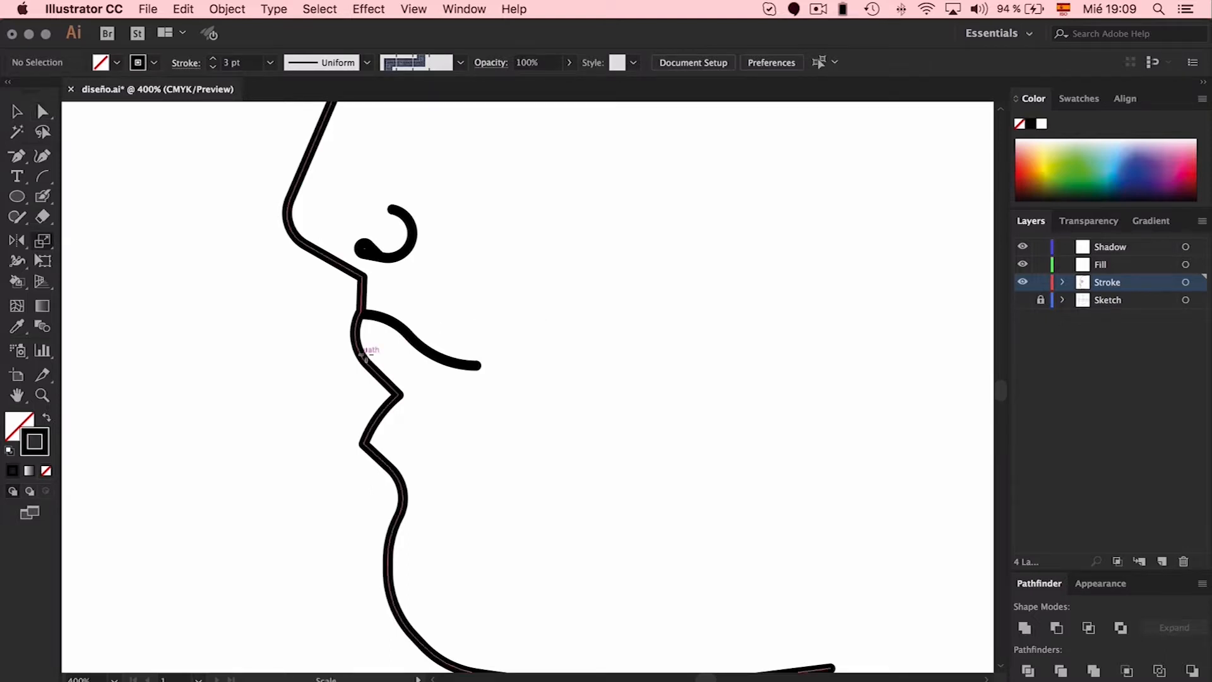
pyautogui.press('super+z')
pyautogui.press('a')
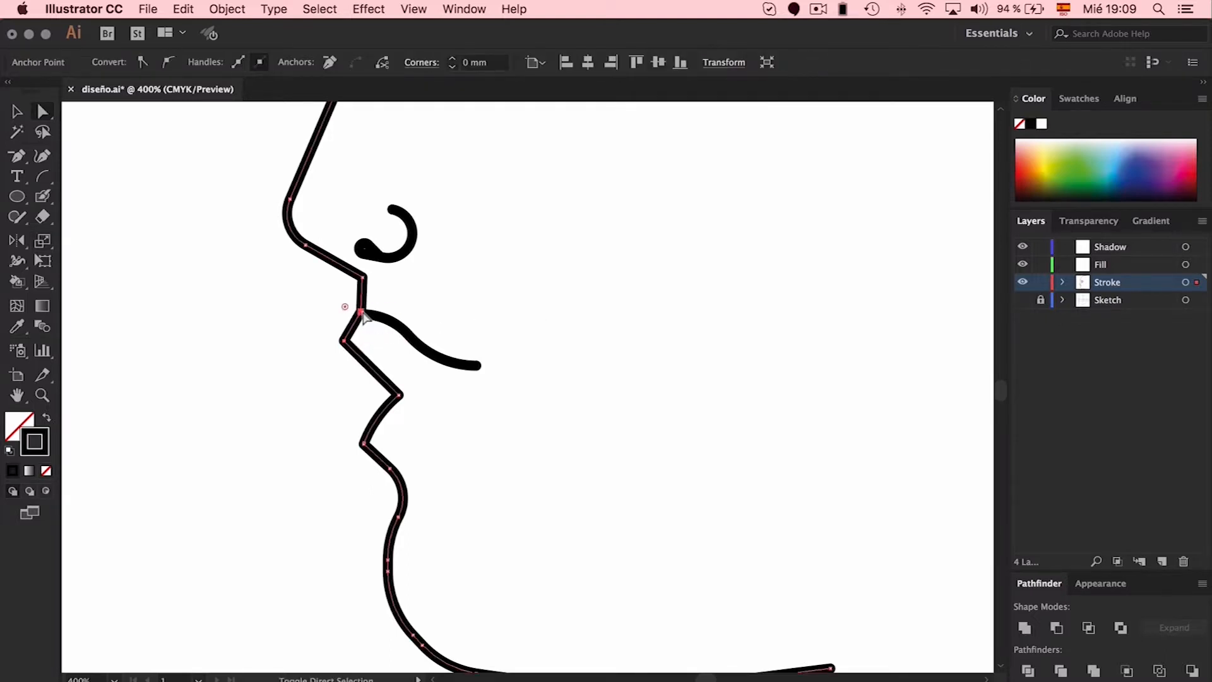
# Round the upper lip's front tip together with the corner where the lip line meets the profile.
pyautogui.keyDown('shift'); pyautogui.click(343, 341); pyautogui.keyUp('shift')
pyautogui.moveTo(357, 344); pyautogui.dragTo(586, 388)
pyautogui.click(591, 388)
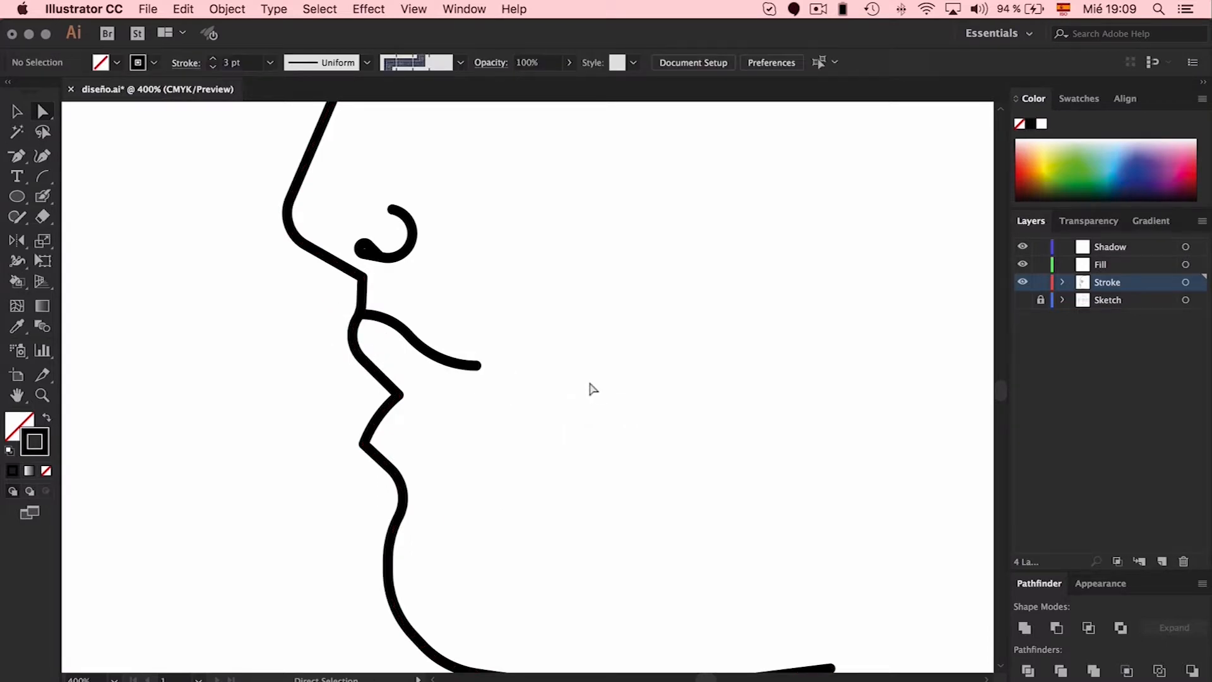
# Remove the corner rounding from the front of the lower lip and from the upper lip's tip.
pyautogui.click(399, 396)
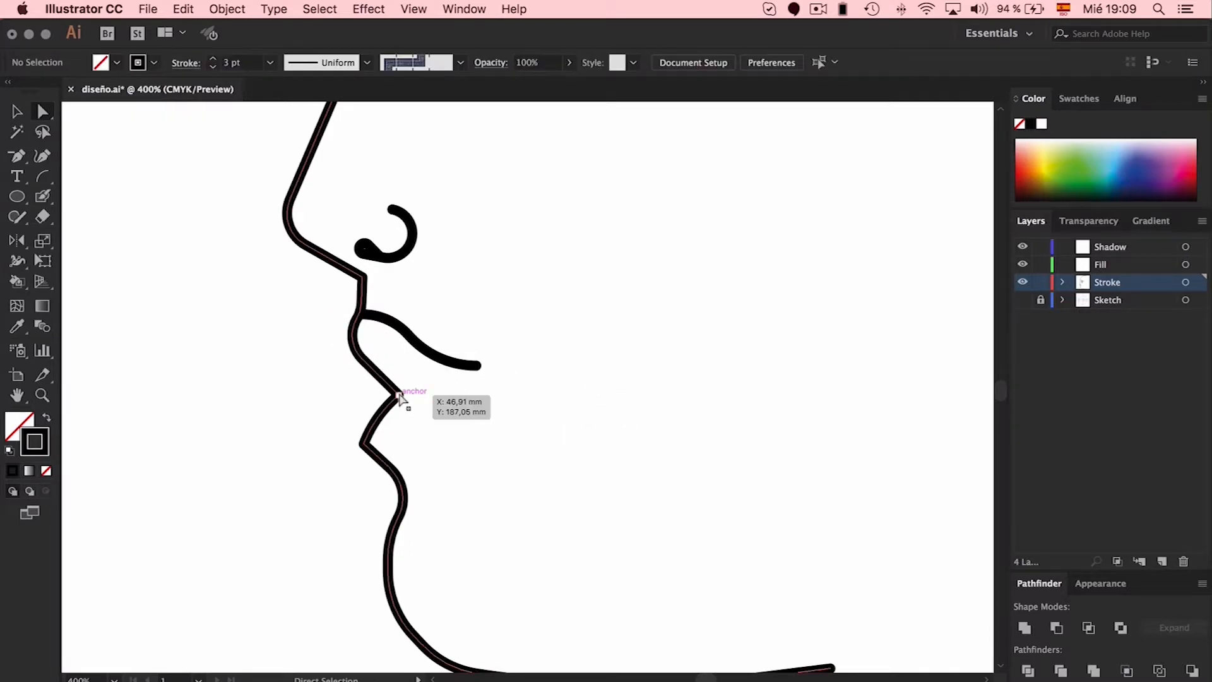
pyautogui.moveTo(470, 485); pyautogui.dragTo(210, 297)
pyautogui.moveTo(312, 383); pyautogui.dragTo(907, 555)
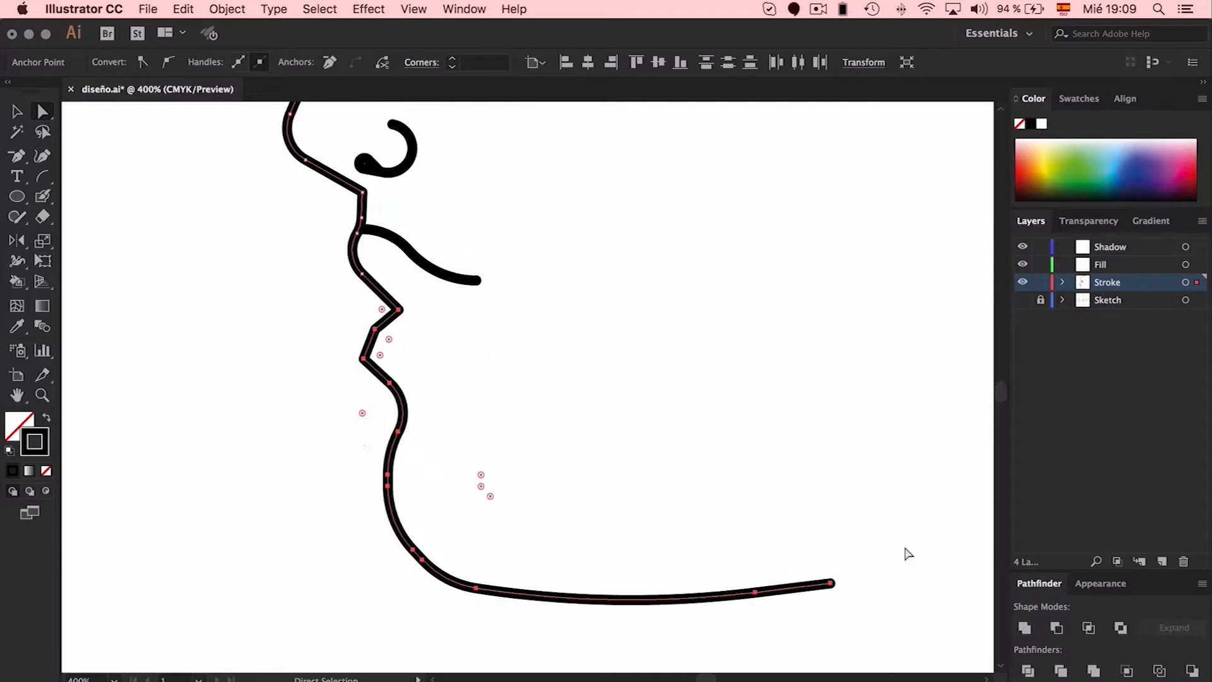
pyautogui.scroll(1, 907, 554)
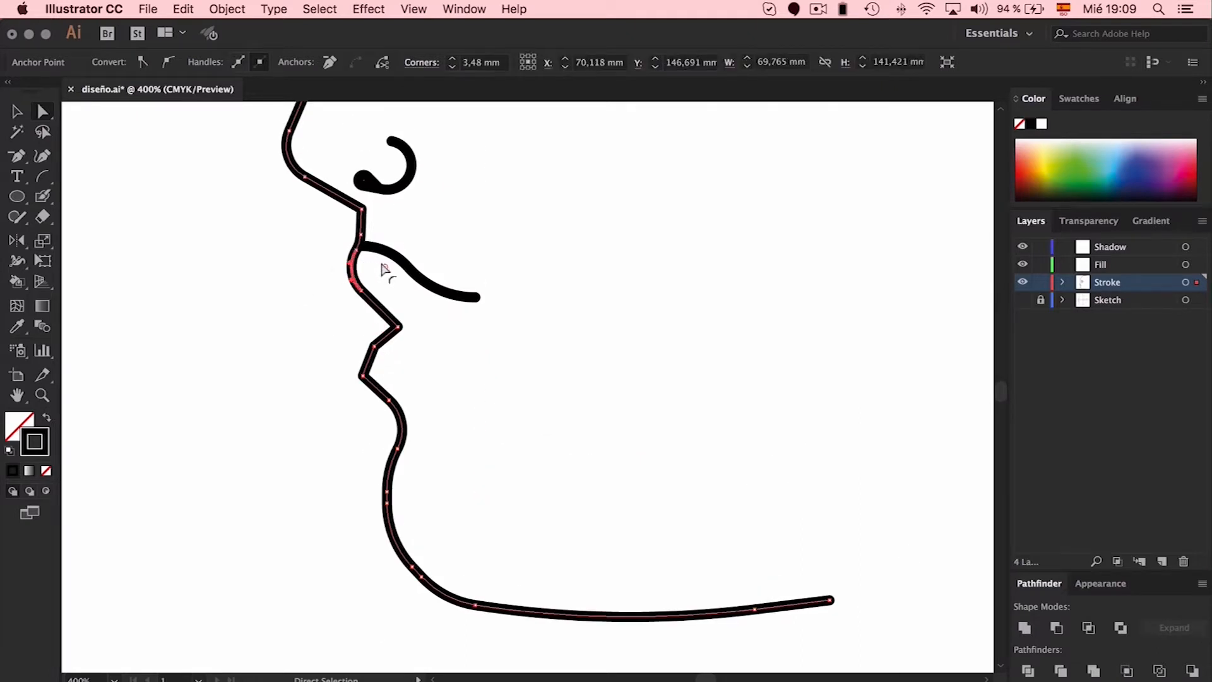
pyautogui.moveTo(382, 270); pyautogui.dragTo(215, 314)
# Nudge the mouth opening, lower lip, chin and jaw slightly upward.
pyautogui.moveTo(320, 314); pyautogui.dragTo(883, 653)
pyautogui.press('Up')
pyautogui.press('Up')
pyautogui.press('Up')
pyautogui.press('Down')
# Round the upper lip's front tip and the lower lip's upper front corner again.
pyautogui.click(343, 272)
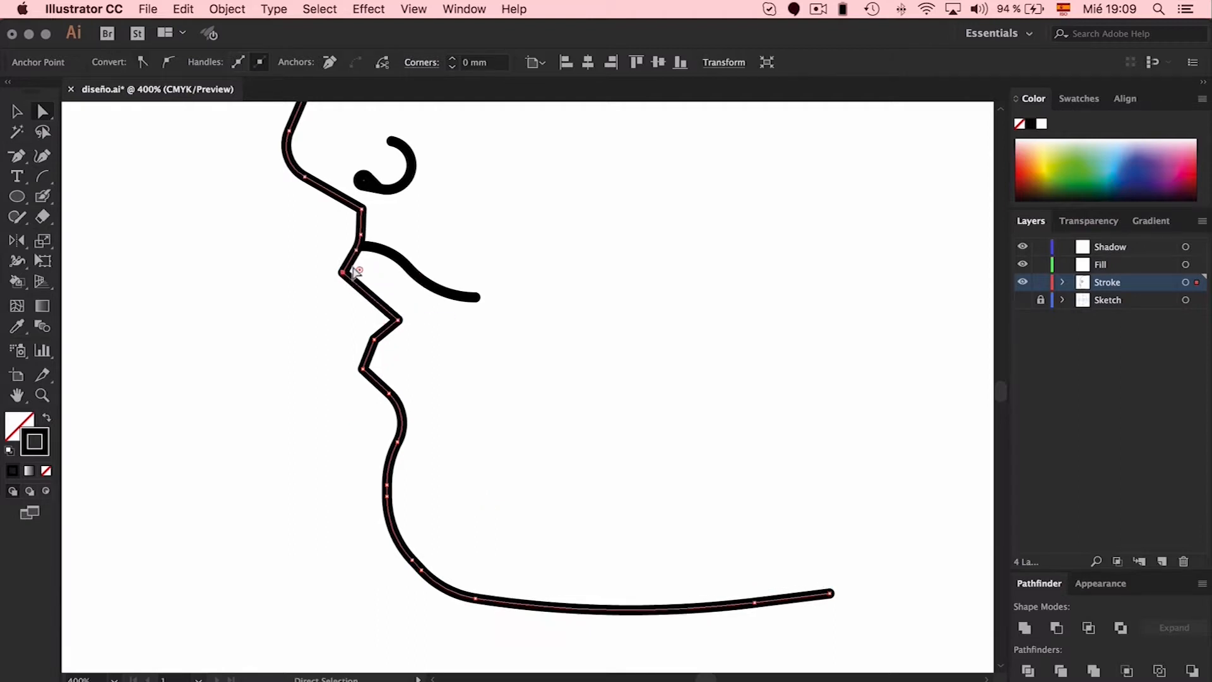
pyautogui.moveTo(403, 275); pyautogui.dragTo(712, 306)
pyautogui.click(618, 321)
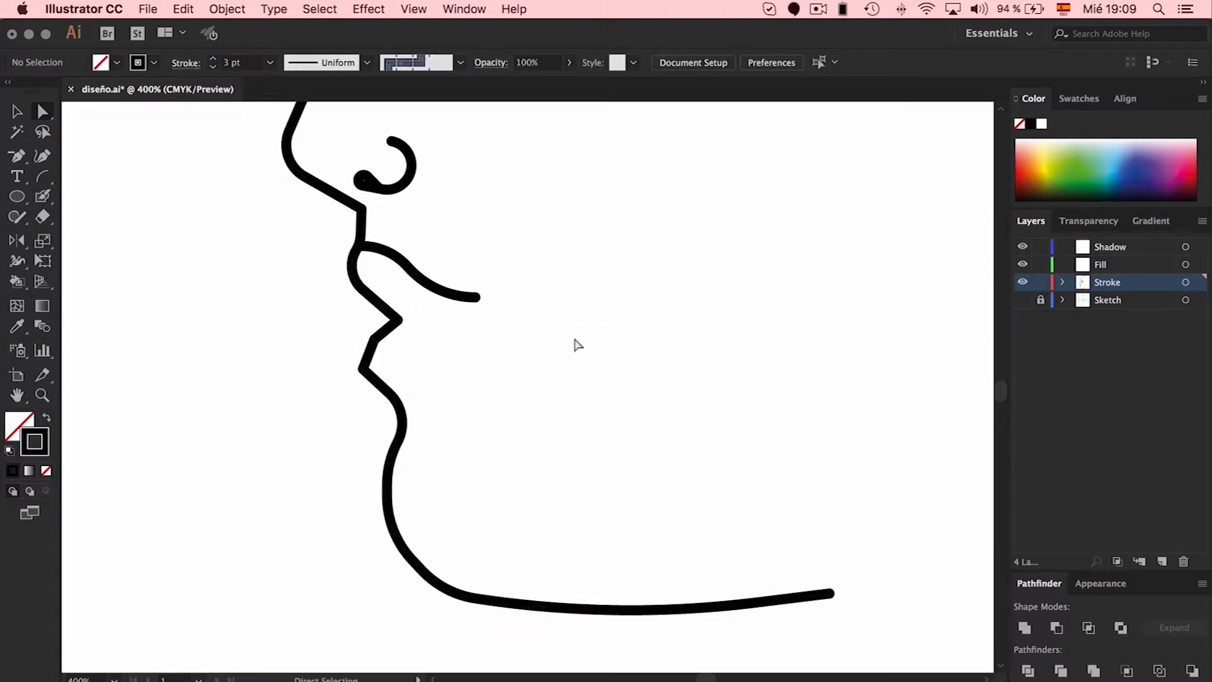
pyautogui.click(373, 341)
pyautogui.moveTo(387, 347); pyautogui.dragTo(568, 524)
pyautogui.click(547, 397)
# Try a sharp upper lip tip with a larger rounding on the corner just above it.
pyautogui.click(348, 269)
pyautogui.moveTo(381, 267); pyautogui.dragTo(233, 273)
pyautogui.moveTo(308, 226); pyautogui.dragTo(193, 196)
pyautogui.click(533, 237)
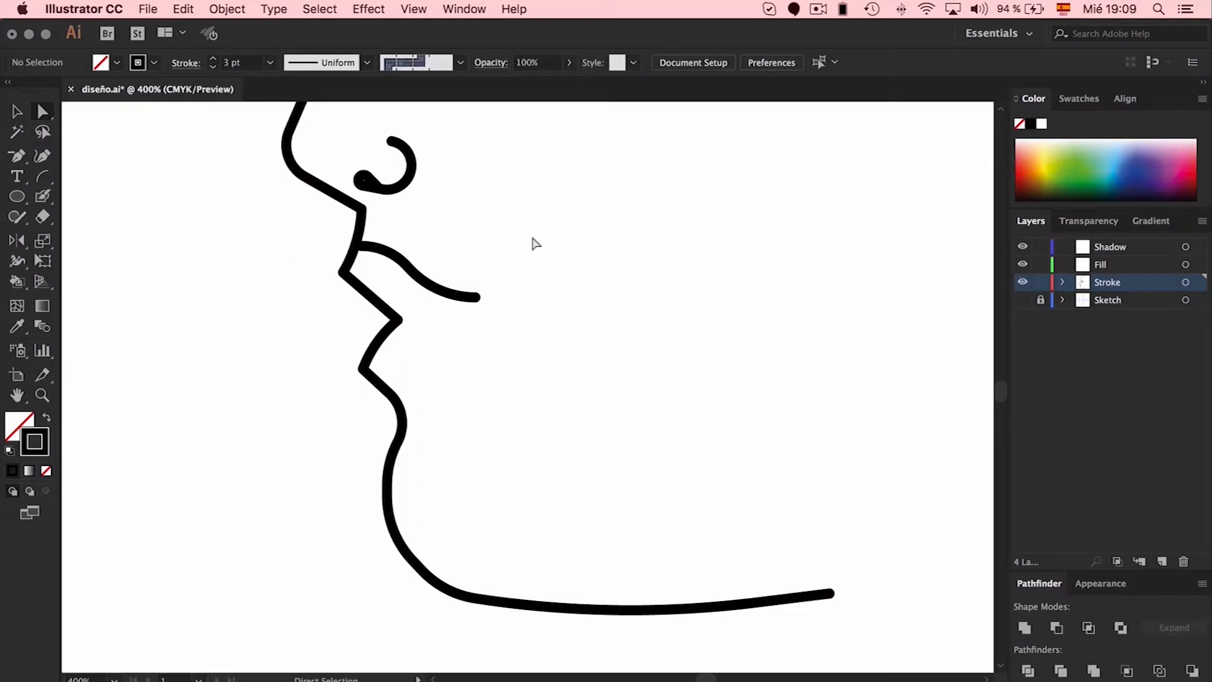
# Round the upper lip's front tip while keeping the smaller curve above it.
pyautogui.click(341, 274)
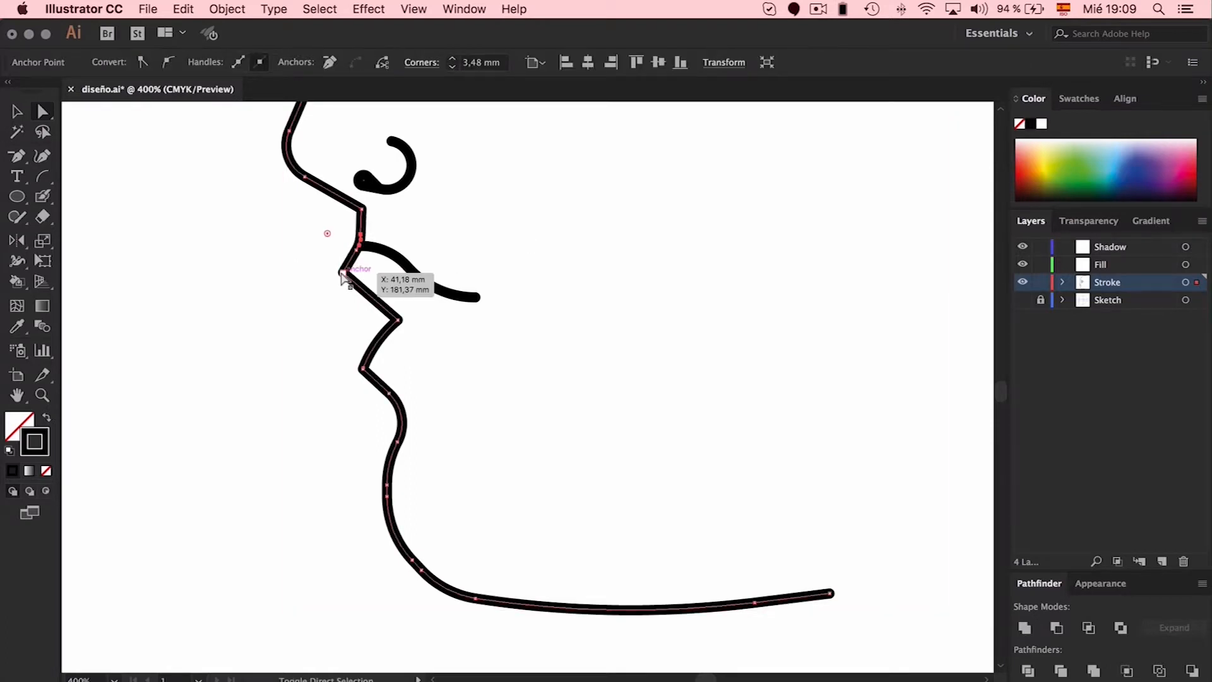
pyautogui.moveTo(362, 270); pyautogui.dragTo(510, 273)
pyautogui.click(544, 253)
# Move the upper lip's top edge line slightly down and forward so it starts on the profile.
pyautogui.press('v')
pyautogui.click(395, 258)
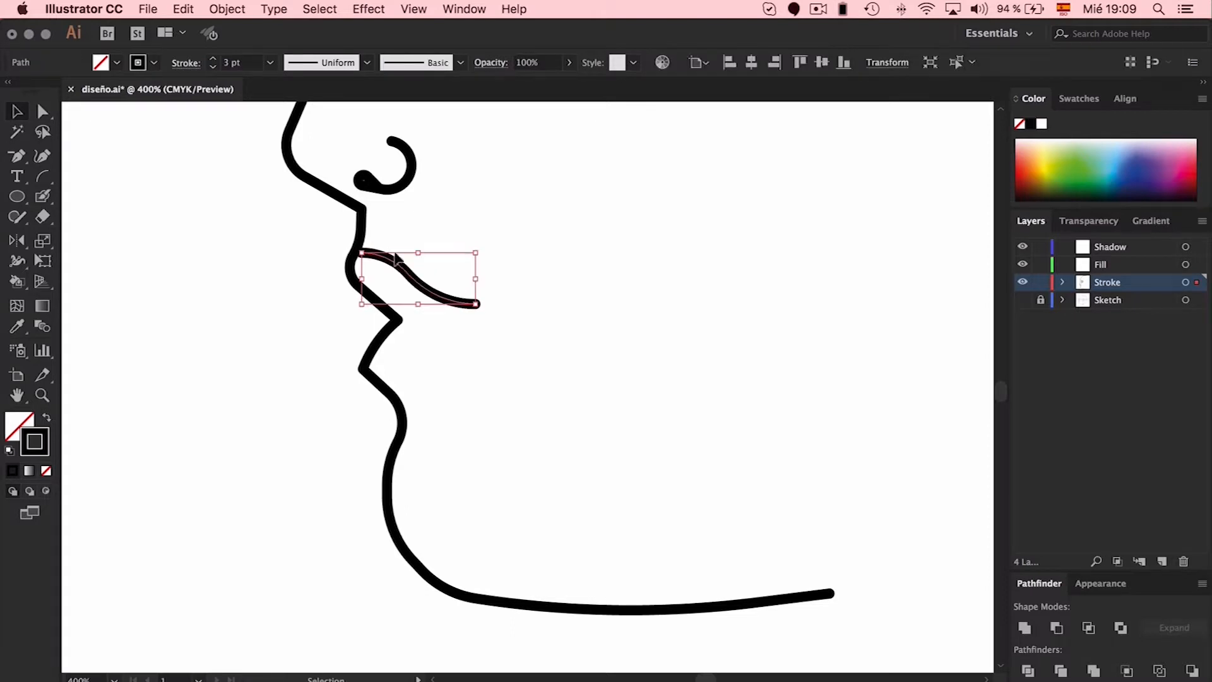
pyautogui.click(548, 252)
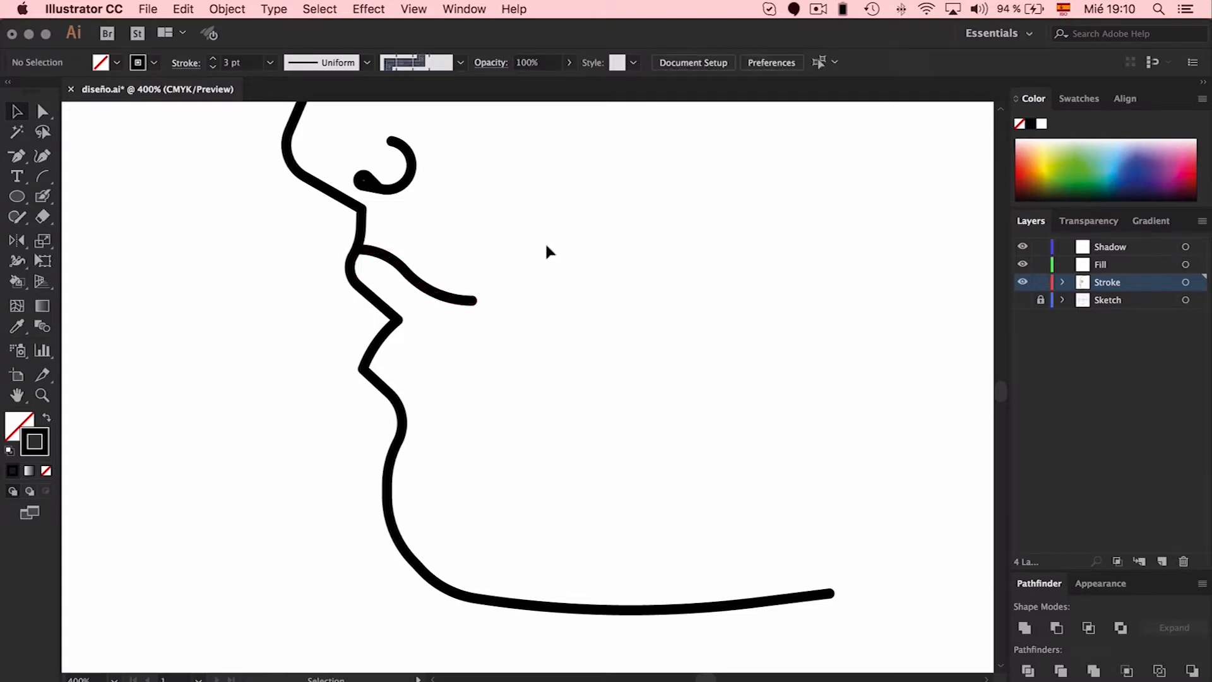
# Draw the mouth line from the profile's mouth notch to the back end of the upper lip, and round its middle corner.
pyautogui.press('p')
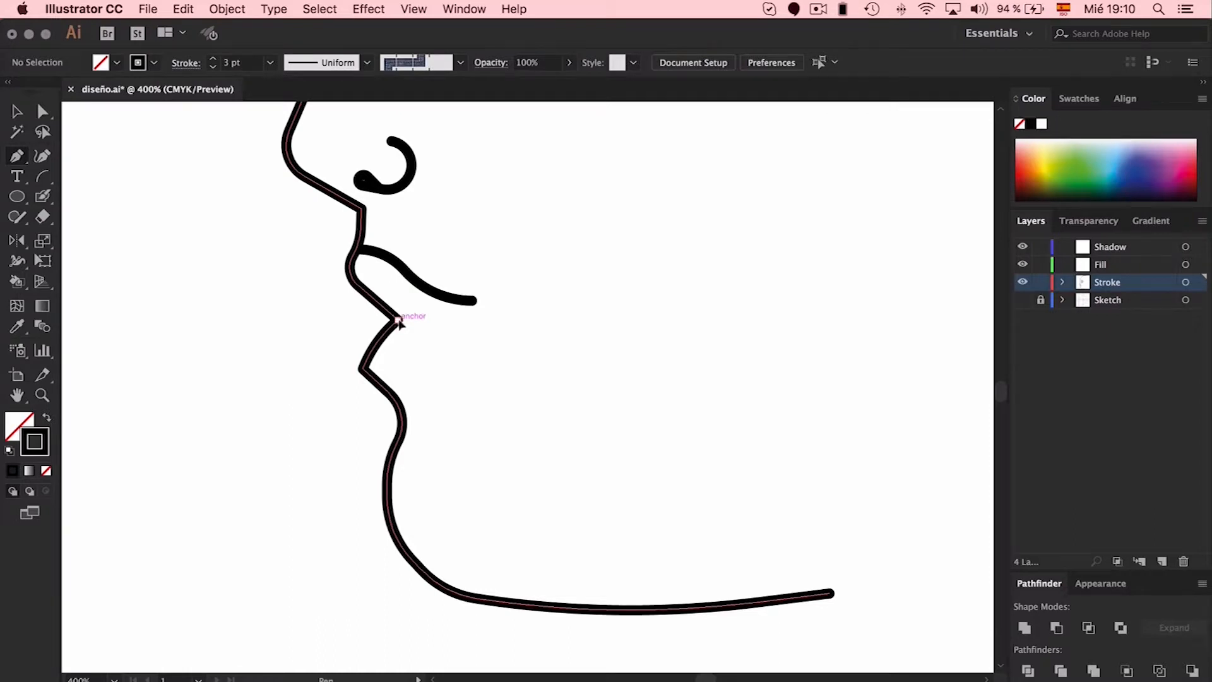
pyautogui.click(397, 320)
pyautogui.click(436, 320)
pyautogui.click(490, 301)
pyautogui.press('a')
pyautogui.moveTo(490, 300); pyautogui.dragTo(460, 202)
pyautogui.click(435, 319)
pyautogui.click(551, 226)
# Reshape the lower lip's front by moving its upper anchor point forward and rounding its corners into a fuller curve.
pyautogui.press('w')
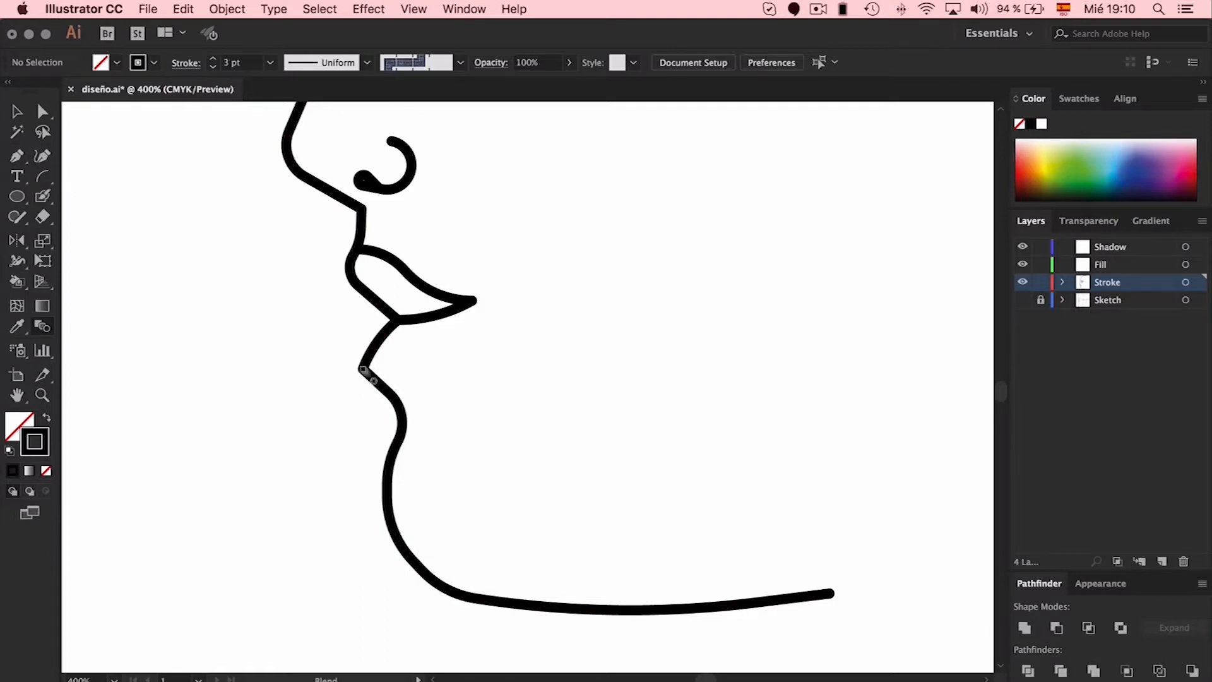
pyautogui.press('a')
pyautogui.click(364, 369)
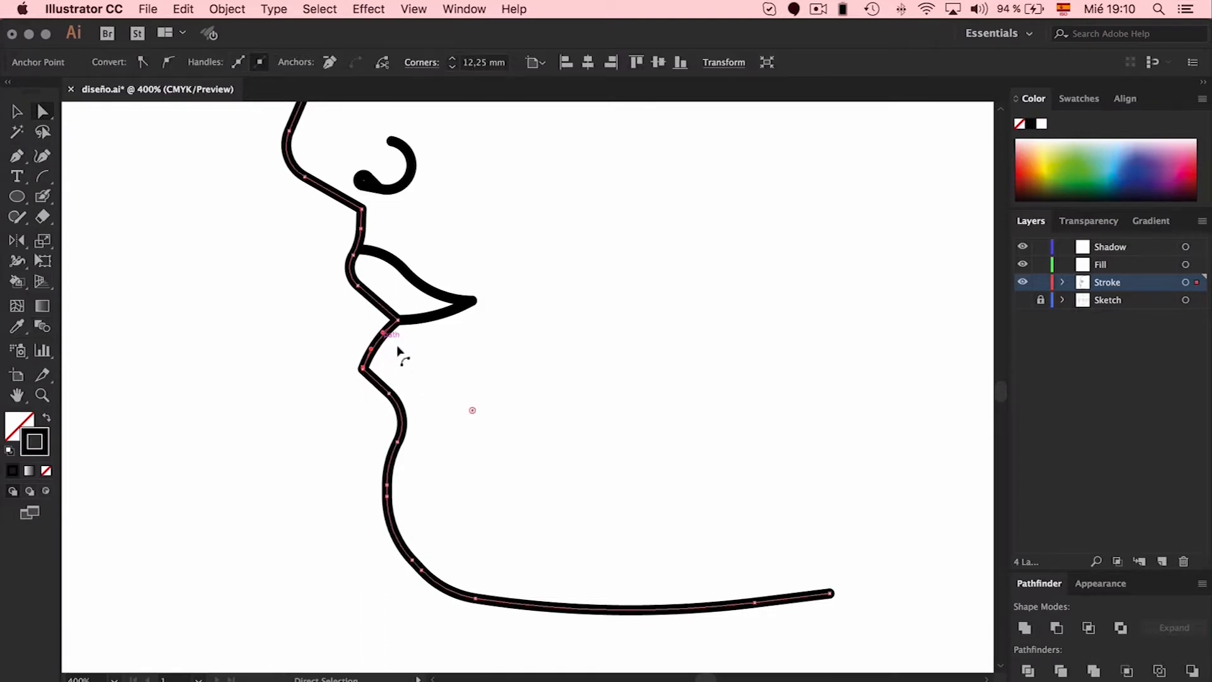
pyautogui.moveTo(474, 409); pyautogui.dragTo(292, 278)
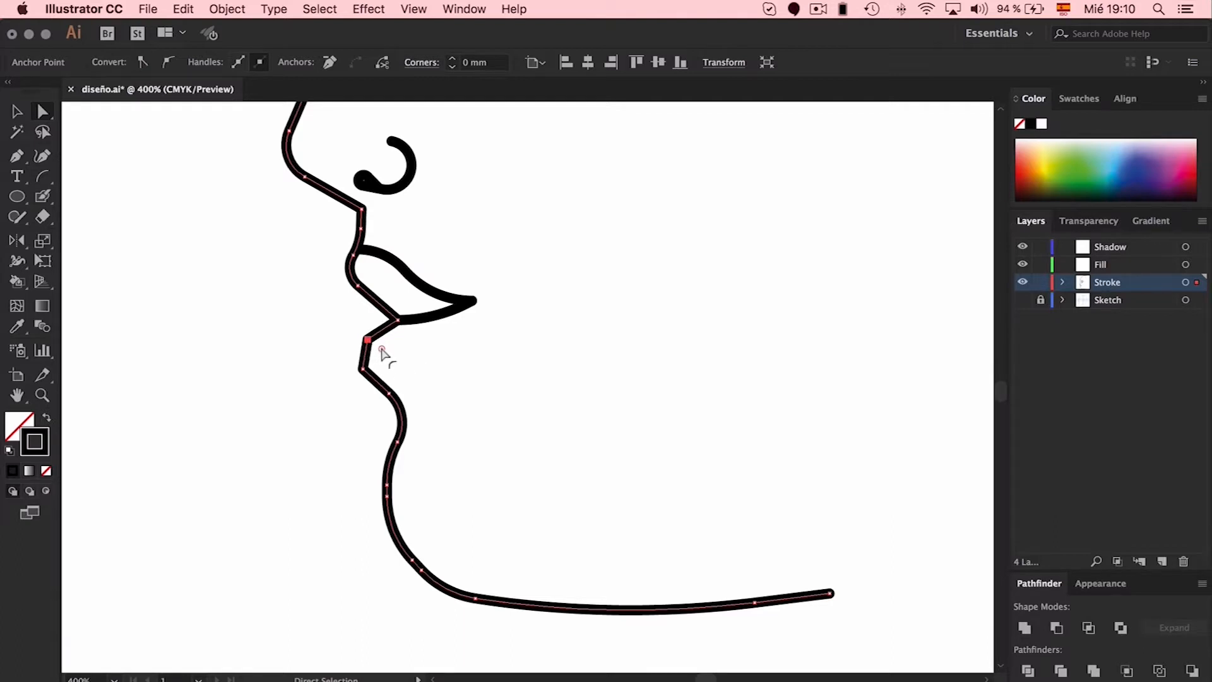
pyautogui.moveTo(380, 347)
pyautogui.mouseDown()
pyautogui.moveTo(435, 382)
pyautogui.moveTo(399, 351)
pyautogui.moveTo(379, 367)
pyautogui.moveTo(381, 349)
pyautogui.moveTo(400, 357)
pyautogui.mouseUp()
pyautogui.click(524, 373)
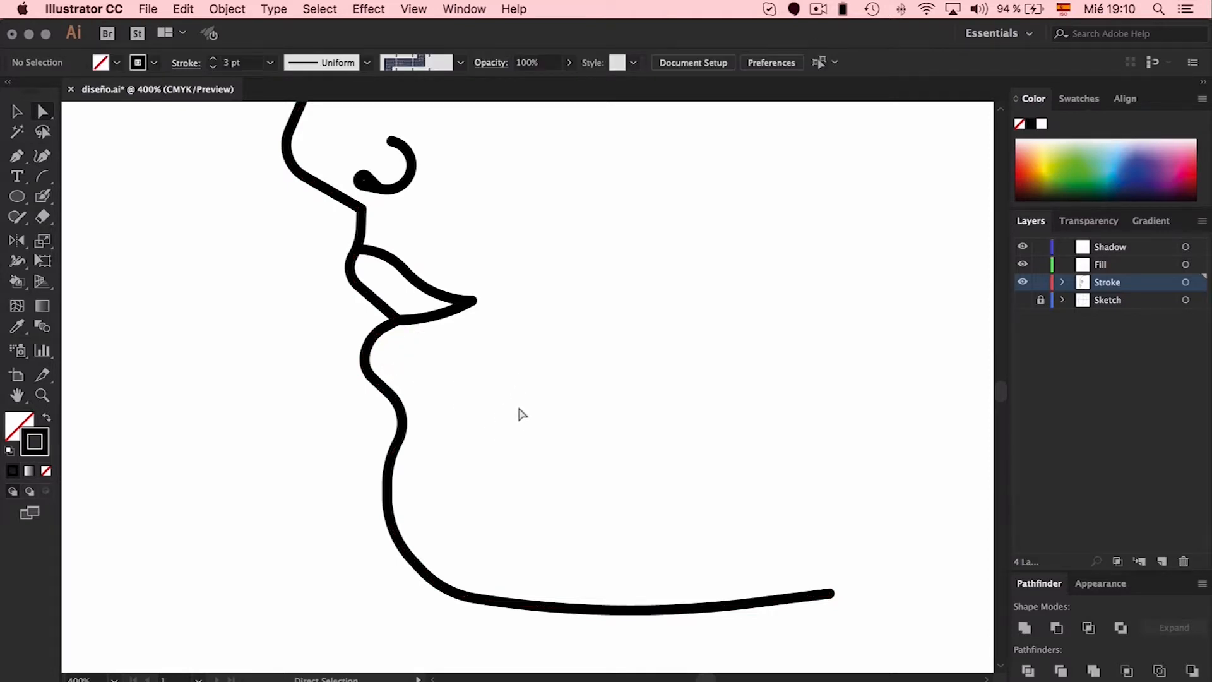
# Draw the lower lip's bottom edge from the profile to the back corner of the mouth and round its middle corner.
pyautogui.click(373, 377)
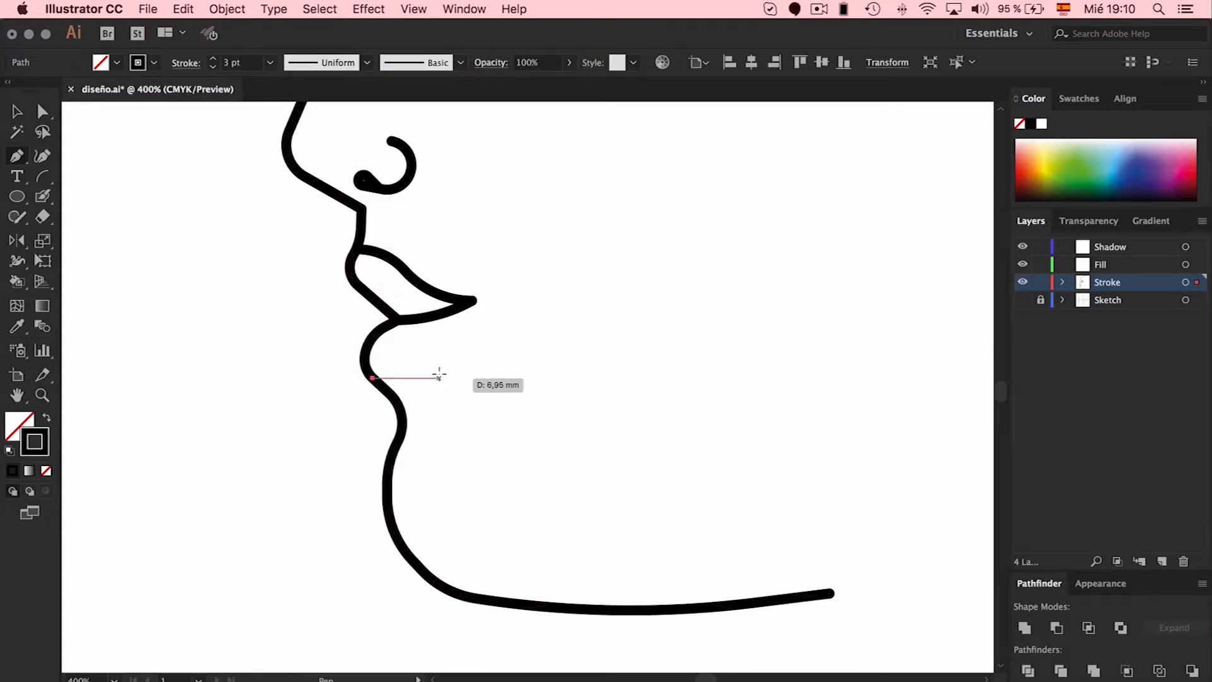
pyautogui.click(435, 367)
pyautogui.click(472, 301)
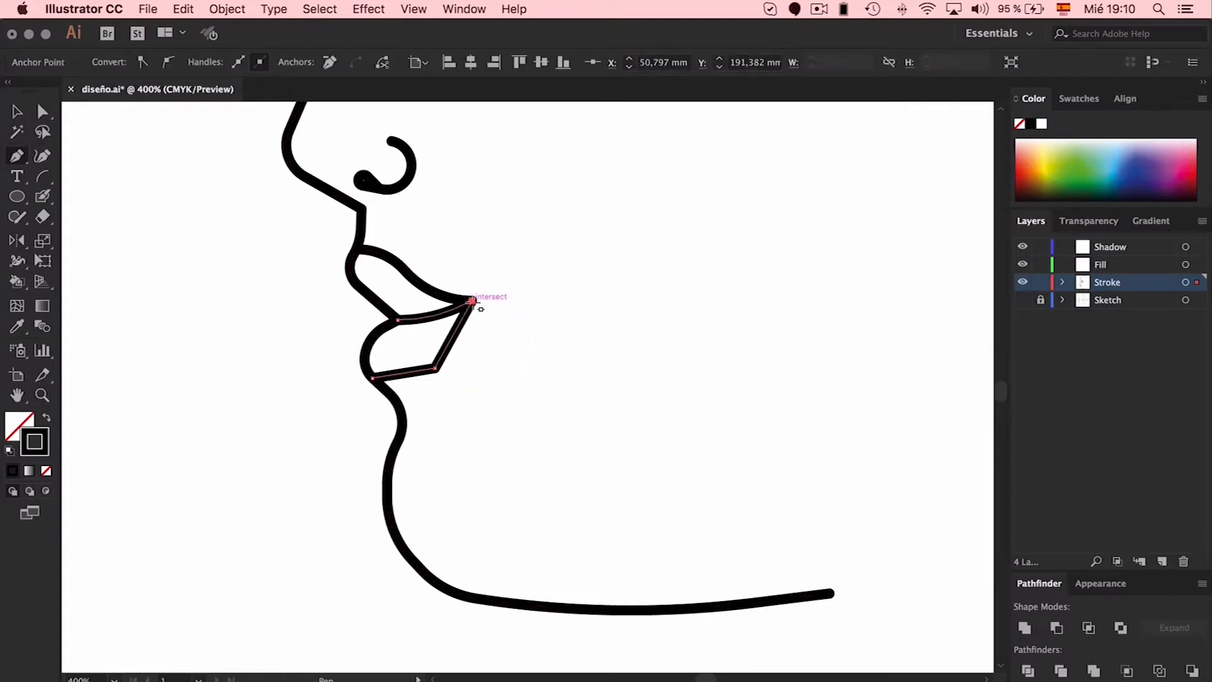
pyautogui.press('a')
pyautogui.moveTo(490, 311)
pyautogui.mouseDown()
pyautogui.moveTo(472, 302)
pyautogui.moveTo(528, 379)
pyautogui.moveTo(542, 377)
pyautogui.moveTo(472, 301)
pyautogui.mouseUp()
pyautogui.click(435, 369)
pyautogui.moveTo(422, 352); pyautogui.dragTo(308, 265)
pyautogui.click(576, 327)
# Remove the corner rounding from both front corners of the lower lip.
pyautogui.hscroll(-1, 576, 327)
pyautogui.click(388, 350)
pyautogui.click(385, 379)
pyautogui.moveTo(422, 374); pyautogui.dragTo(306, 434)
pyautogui.click(447, 410)
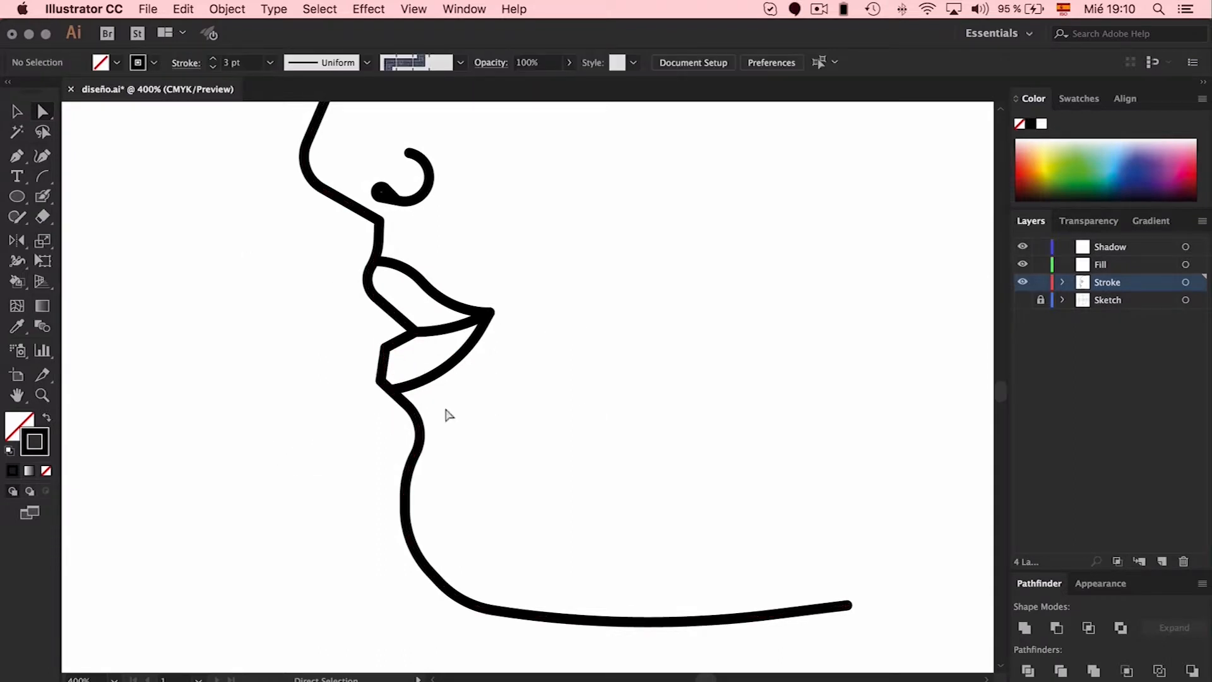
pyautogui.click(385, 345)
pyautogui.press('Down')
pyautogui.keyDown('shift'); pyautogui.click(380, 380); pyautogui.keyUp('shift')
pyautogui.click(650, 433)
pyautogui.moveTo(395, 373); pyautogui.dragTo(371, 381)
pyautogui.press('super+z')
# Undo the latest anchor and corner edits on the lower lip's front.
pyautogui.click(380, 380)
pyautogui.press('super+z')
pyautogui.press('super+z')
pyautogui.press('super+z')
pyautogui.press('super+z')
pyautogui.press('super+z')
pyautogui.press('super+z')
# Delete the curved section of the profile line between the lower lip and the chin.
pyautogui.click(419, 421)
pyautogui.click(407, 407)
pyautogui.press('Delete')
pyautogui.press('super+z')
pyautogui.click(538, 396)
pyautogui.click(409, 473)
pyautogui.press('Delete')
# Extend the chin line upward with straight Pen segments toward the notch below the lower lip, removing the leftover piece beside it.
pyautogui.press('p')
pyautogui.click(404, 496)
pyautogui.click(405, 463)
pyautogui.click(433, 422)
pyautogui.press('a')
pyautogui.click(418, 428)
pyautogui.press('Delete')
pyautogui.click(433, 421)
pyautogui.click(449, 436)
# Round the lower lip's front into a curve and adjust the curvature of its bottom edge.
pyautogui.moveTo(387, 384); pyautogui.dragTo(410, 373)
pyautogui.press('v')
pyautogui.click(457, 383)
pyautogui.press('a')
pyautogui.click(382, 381)
pyautogui.click(435, 360)
pyautogui.moveTo(508, 323); pyautogui.dragTo(490, 312)
pyautogui.click(454, 380)
pyautogui.moveTo(444, 367); pyautogui.dragTo(422, 321)
# Move the chin line's upper end farther back and sharpen the lower lip's bottom front corner.
pyautogui.moveTo(433, 422); pyautogui.dragTo(459, 437)
pyautogui.press('Delete')
pyautogui.press('super+z')
pyautogui.click(407, 406)
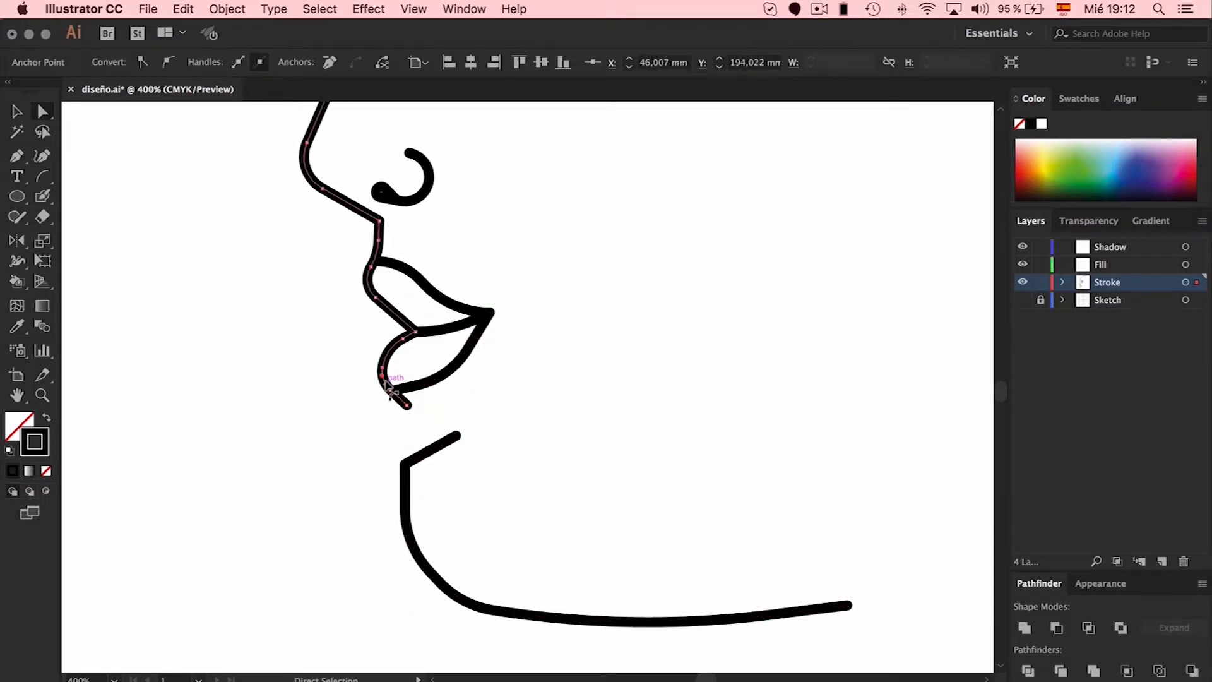
pyautogui.moveTo(393, 379); pyautogui.dragTo(380, 381)
# Join the open end of the profile below the lower lip to the chin line's upper end.
pyautogui.click(407, 405)
pyautogui.keyDown('shift'); pyautogui.click(456, 436); pyautogui.keyUp('shift')
pyautogui.press('super+j')
pyautogui.moveTo(455, 435); pyautogui.dragTo(622, 503)
pyautogui.keyDown('shift'); pyautogui.click(404, 464); pyautogui.keyUp('shift')
pyautogui.press('super+z')
pyautogui.click(405, 464)
pyautogui.moveTo(419, 469); pyautogui.dragTo(487, 506)
pyautogui.click(432, 429)
pyautogui.click(557, 410)
pyautogui.press('super+z')
pyautogui.click(505, 436)
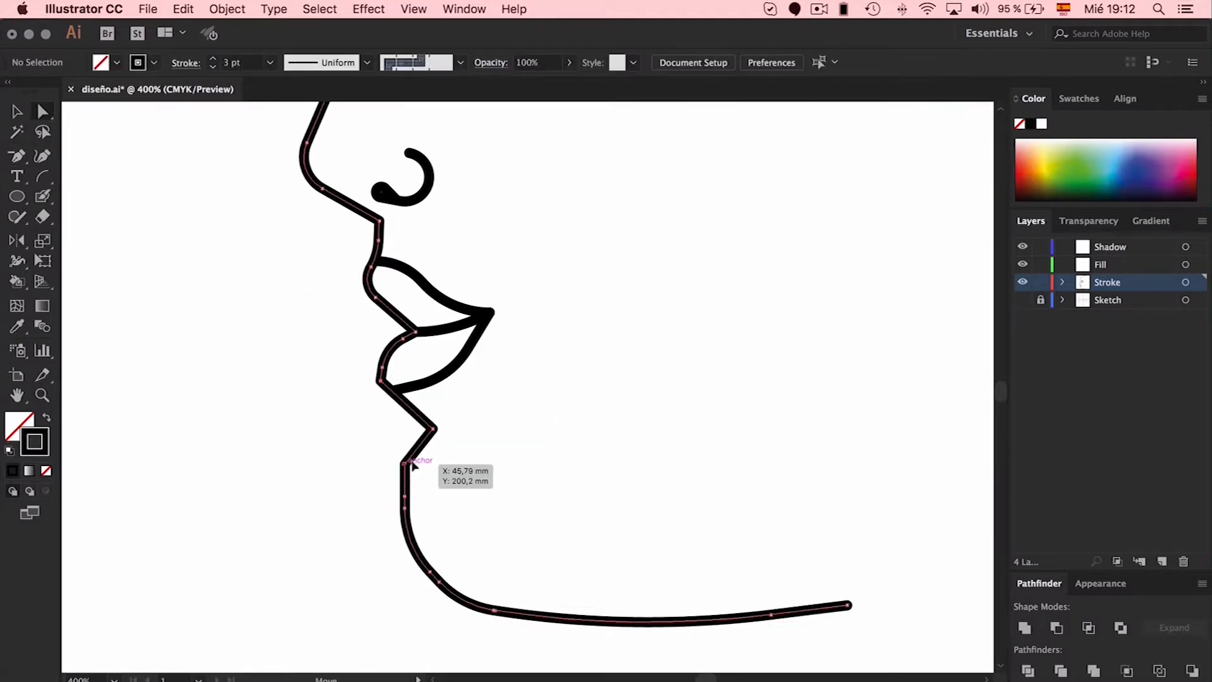
pyautogui.click(432, 429)
pyautogui.keyDown('shift'); pyautogui.click(406, 465); pyautogui.keyUp('shift')
pyautogui.moveTo(419, 468); pyautogui.dragTo(452, 488)
pyautogui.click(412, 462)
pyautogui.press('super+z')
# Round the chin's upper front corner with a radius of about 12.5 mm and round the notch under the lower lip.
pyautogui.click(525, 457)
pyautogui.click(405, 497)
pyautogui.keyDown('shift'); pyautogui.click(405, 474); pyautogui.keyUp('shift')
pyautogui.moveTo(421, 478); pyautogui.dragTo(586, 526)
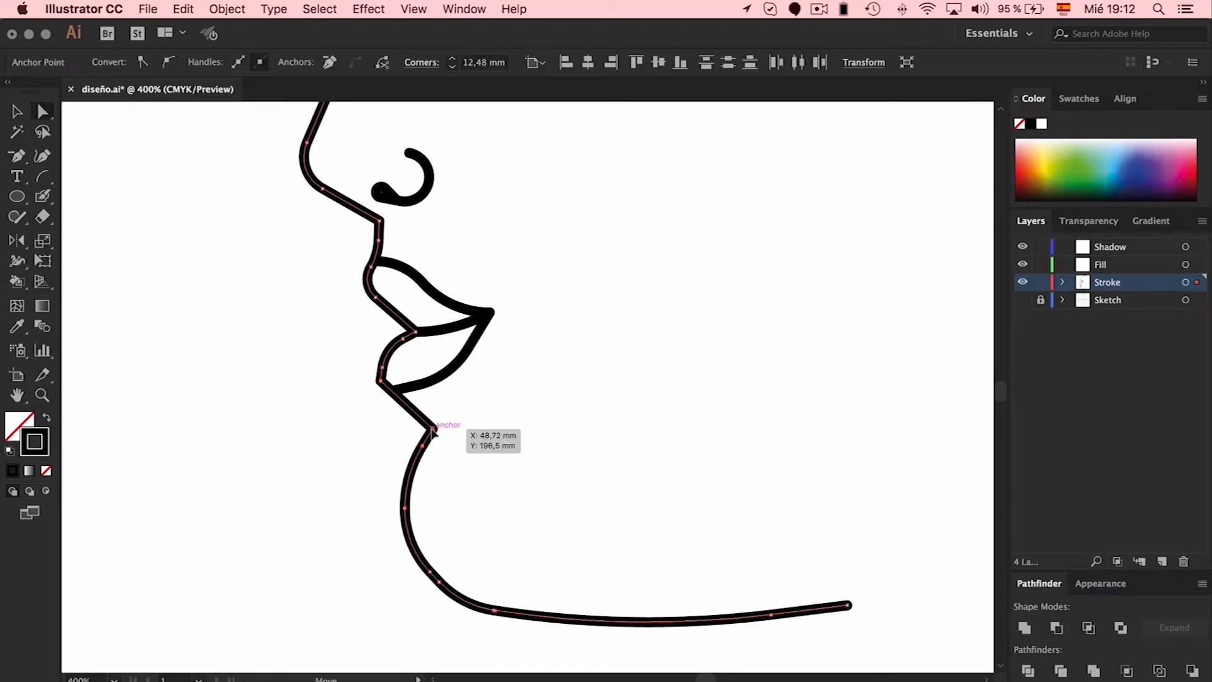
pyautogui.click(543, 490)
# Nudge the anchor points on the chin's lower bend outward to smooth the curve.
pyautogui.click(433, 579)
pyautogui.press('super+minus')
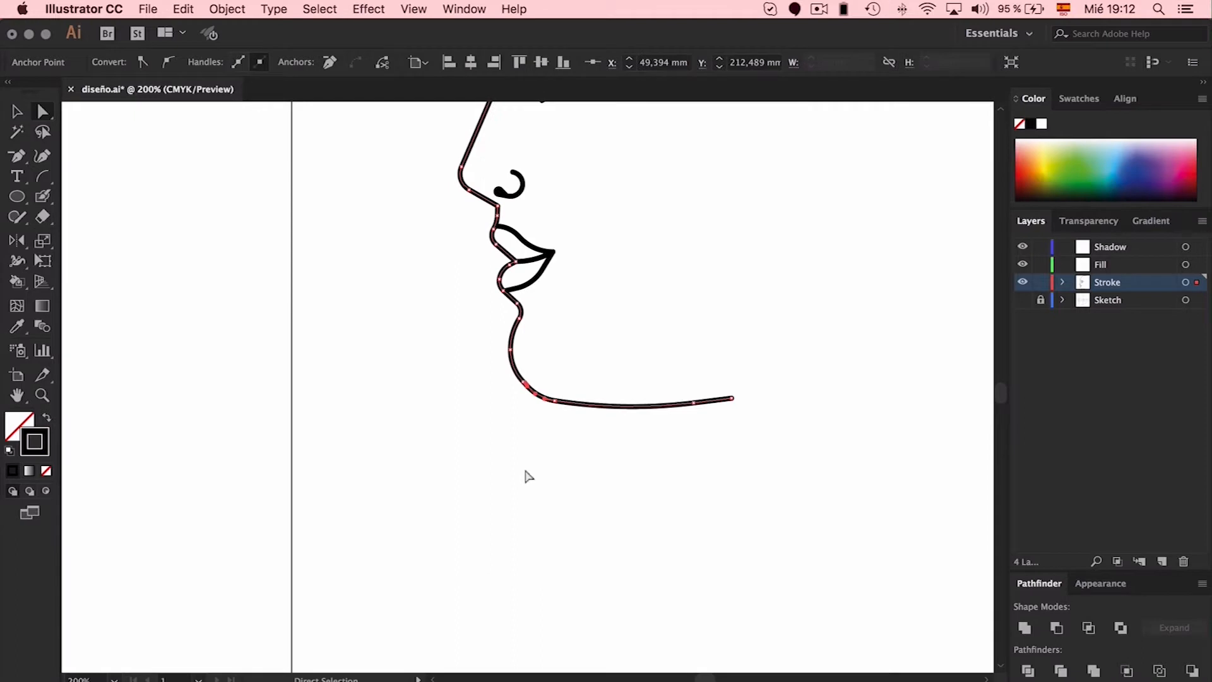
pyautogui.click(635, 355)
pyautogui.press('super+plus')
pyautogui.click(520, 380)
pyautogui.keyDown('shift'); pyautogui.click(526, 385); pyautogui.keyUp('shift')
pyautogui.keyDown('shift'); pyautogui.click(581, 414); pyautogui.keyUp('shift')
pyautogui.moveTo(526, 385); pyautogui.dragTo(519, 379)
pyautogui.press('super+plus')
pyautogui.press('super+plus')
pyautogui.press('super+plus')
pyautogui.press('super+plus')
pyautogui.press('super+plus')
pyautogui.hscroll(-8, 592, 346)
pyautogui.moveTo(541, 294); pyautogui.dragTo(523, 282)
pyautogui.press('super+z')
pyautogui.click(669, 286)
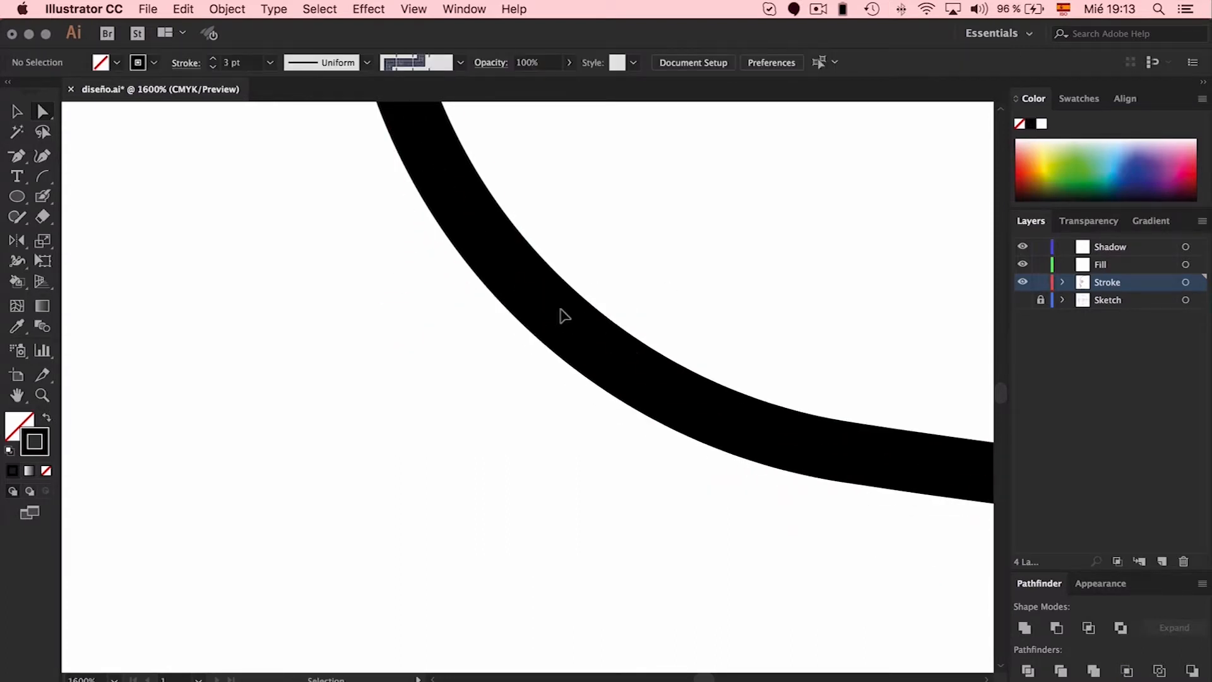
# Slightly round the lower lip's bottom front corner where it meets the profile.
pyautogui.press('super+minus')
pyautogui.press('super+minus')
pyautogui.press('super+minus')
pyautogui.press('super+minus')
pyautogui.press('super+minus')
pyautogui.press('super+minus')
pyautogui.press('super+minus')
pyautogui.press('super+minus')
pyautogui.press('super+minus')
pyautogui.press('super+minus')
pyautogui.press('super+plus')
pyautogui.press('super+plus')
pyautogui.press('super+plus')
pyautogui.press('super+plus')
pyautogui.scroll(5, 684, 342)
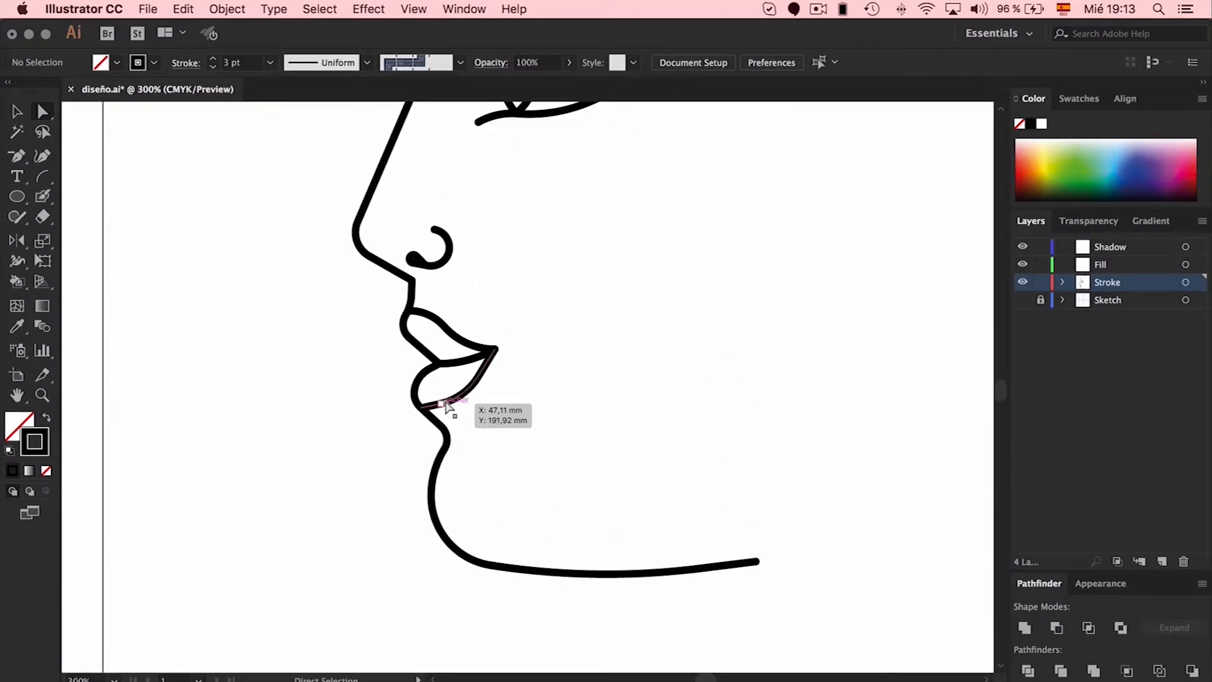
pyautogui.click(420, 407)
pyautogui.moveTo(444, 401); pyautogui.dragTo(423, 403)
pyautogui.click(598, 409)
# Smooth the lower lip's bottom edge into a continuous curve and round the upper lip's front corner.
pyautogui.scroll(3, 598, 409)
pyautogui.hscroll(4, 598, 408)
pyautogui.click(333, 486)
pyautogui.moveTo(309, 470); pyautogui.dragTo(256, 404)
pyautogui.click(590, 511)
pyautogui.hscroll(-4, 627, 532)
pyautogui.click(407, 421)
pyautogui.moveTo(397, 431); pyautogui.dragTo(373, 460)
pyautogui.click(583, 417)
pyautogui.hscroll(4, 583, 417)
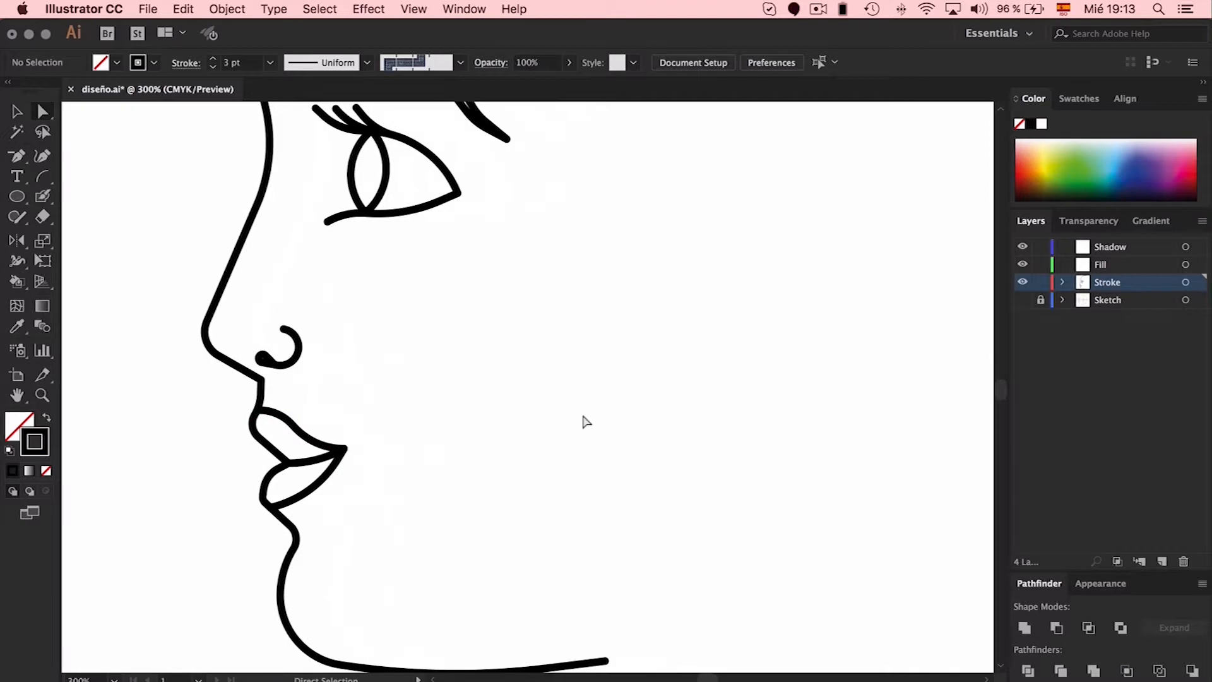
# Rotate the eyebrow slightly counter-clockwise.
pyautogui.press('super+minus')
pyautogui.hscroll(-3, 584, 349)
pyautogui.press('v')
pyautogui.click(515, 167)
pyautogui.moveTo(510, 147); pyautogui.dragTo(504, 146)
pyautogui.click(545, 142)
pyautogui.press('a')
pyautogui.click(520, 176)
pyautogui.click(643, 164)
# Rotate the eye slightly counter-clockwise.
pyautogui.press('v')
pyautogui.click(517, 230)
pyautogui.moveTo(545, 285); pyautogui.dragTo(550, 277)
pyautogui.click(682, 277)
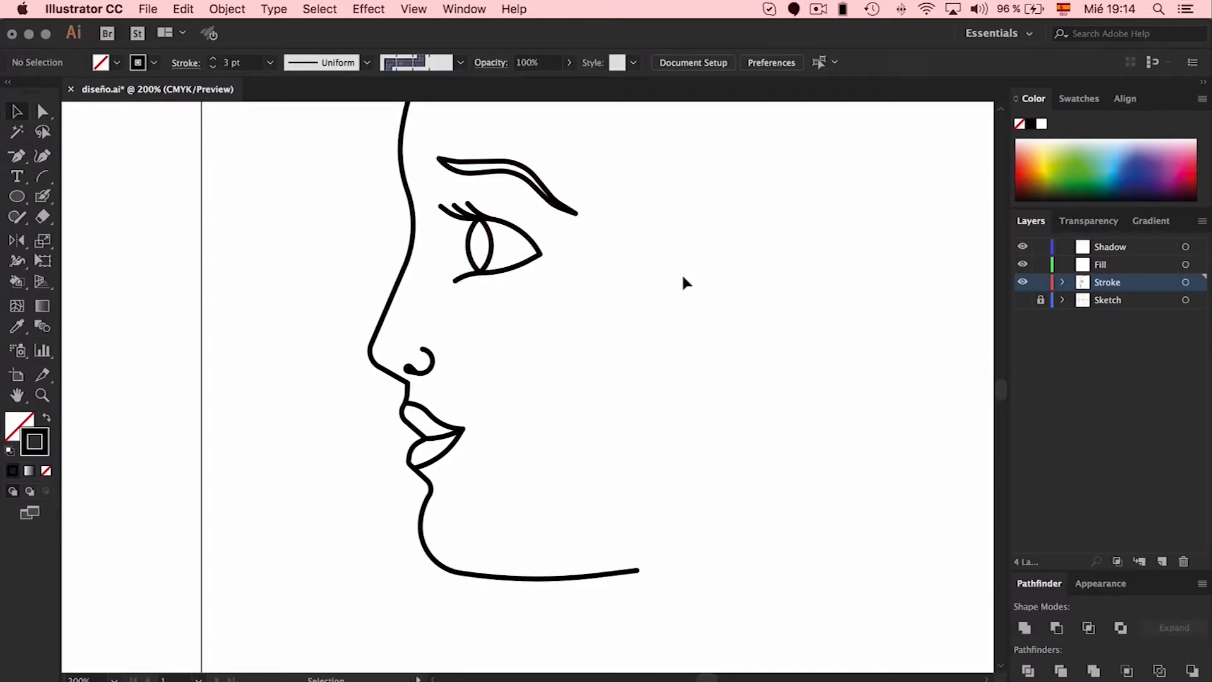
# Compare the drawing with the Sketch layer, group the profile line with the nostril and lips, and hide the Sketch layer again.
pyautogui.hscroll(4, 684, 277)
pyautogui.scroll(2, 684, 278)
pyautogui.click(1023, 300)
pyautogui.press('super+minus')
pyautogui.click(485, 573)
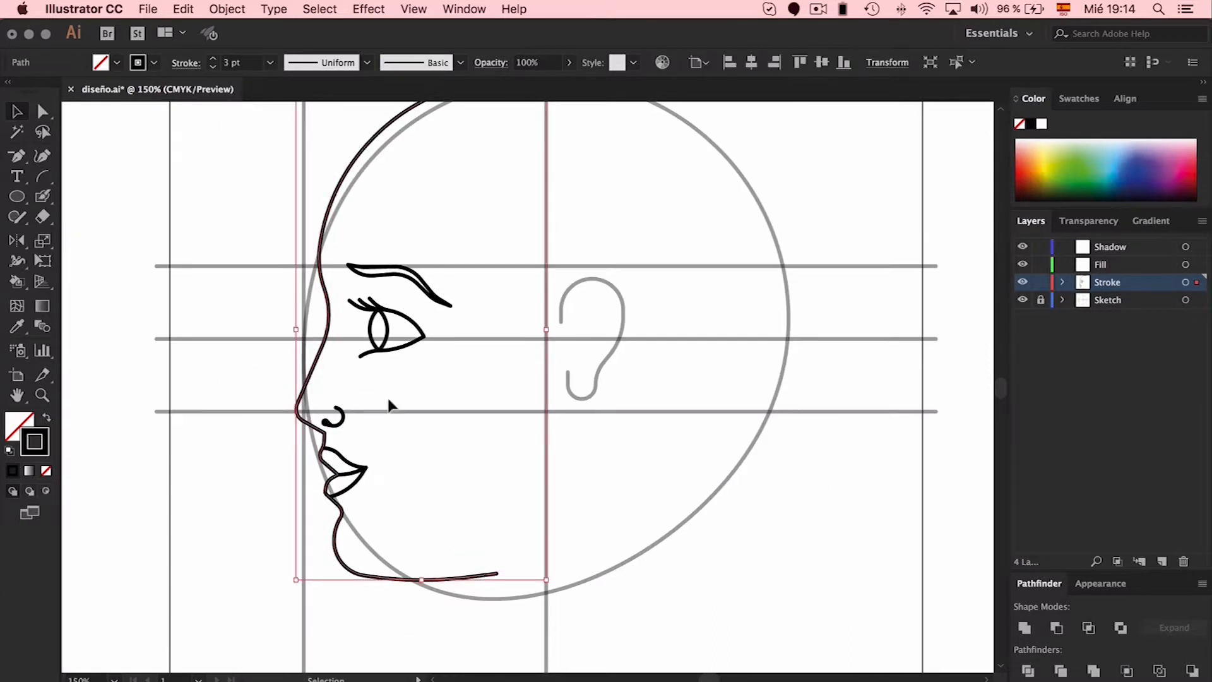
pyautogui.click(419, 577)
pyautogui.click(1022, 299)
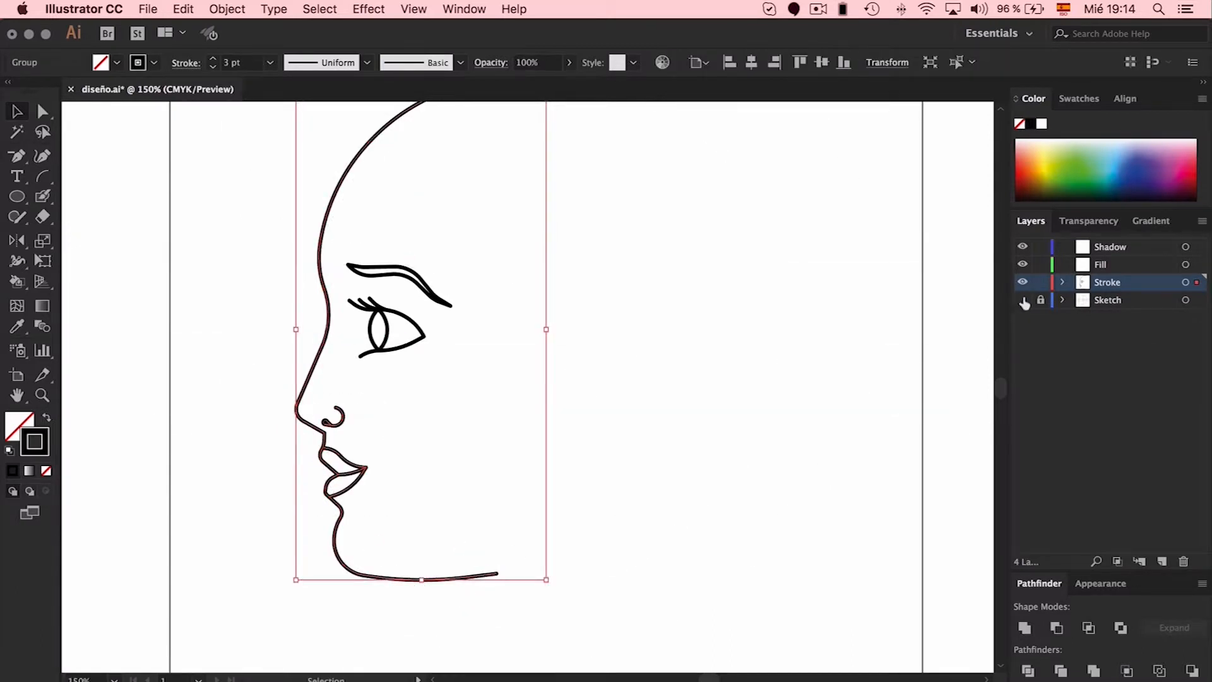
pyautogui.click(594, 360)
# Draw a spiral about 29 mm wide in the empty space beside the artboard and rotate it so its outer end faces left.
pyautogui.scroll(2, 596, 364)
pyautogui.hscroll(1, 596, 365)
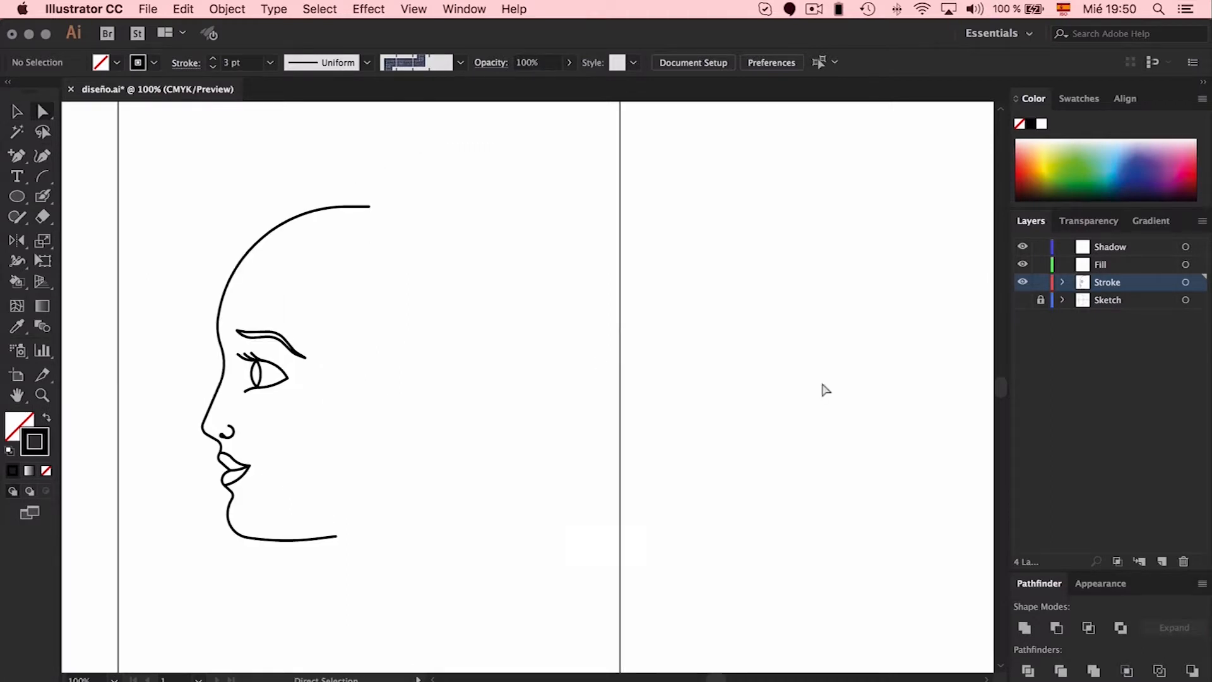
pyautogui.hscroll(3, 824, 390)
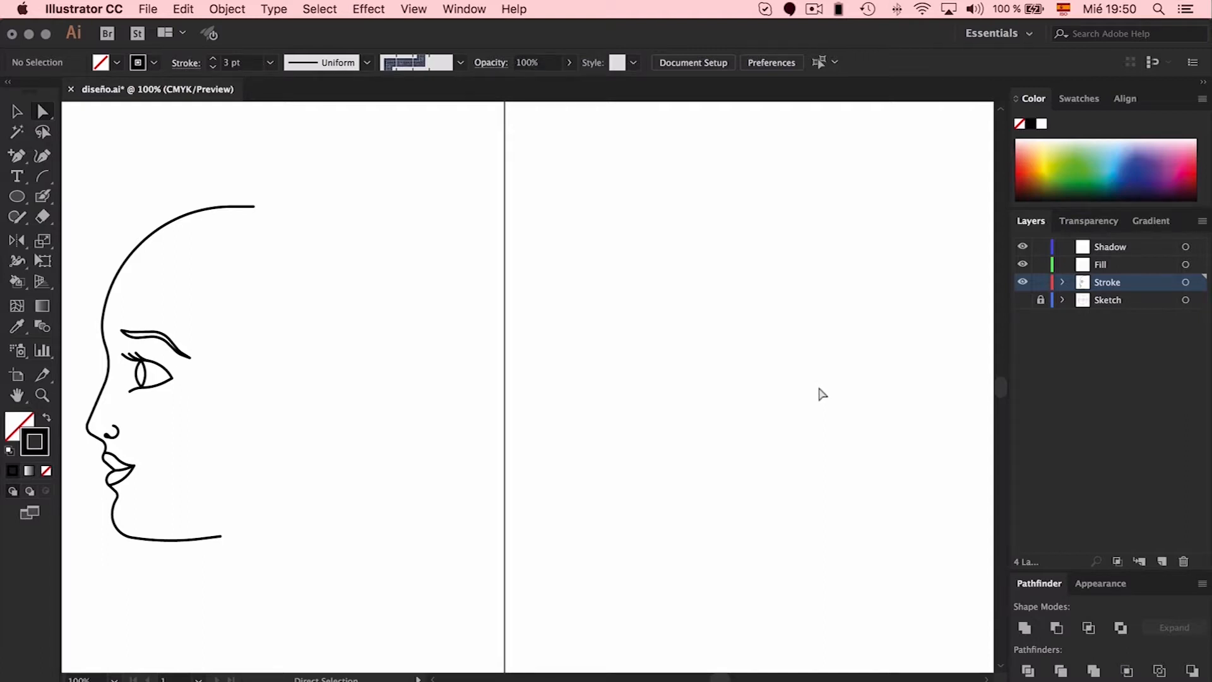
pyautogui.moveTo(48, 181); pyautogui.dragTo(111, 218)
pyautogui.moveTo(650, 361); pyautogui.dragTo(682, 335)
pyautogui.press('v')
pyautogui.moveTo(657, 325); pyautogui.dragTo(599, 345)
pyautogui.click(680, 267)
# Make a separate path from the spiral's outermost upper arc.
pyautogui.press('a')
pyautogui.click(652, 336)
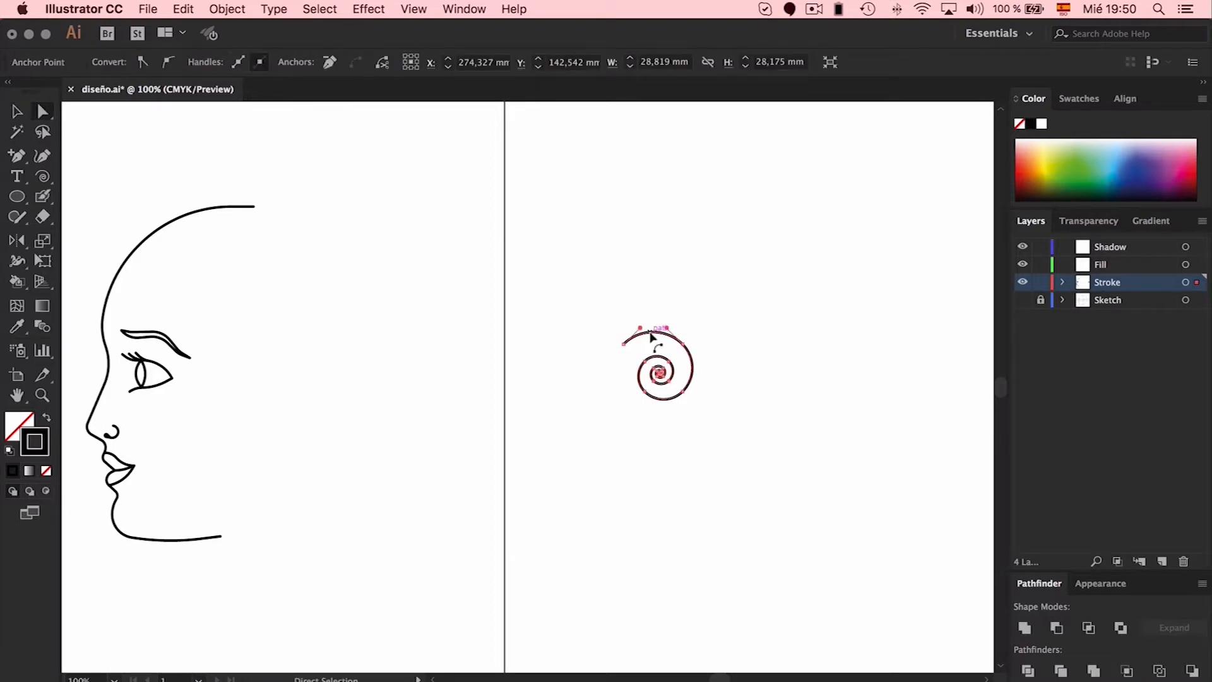
pyautogui.press('v')
pyautogui.click(807, 250)
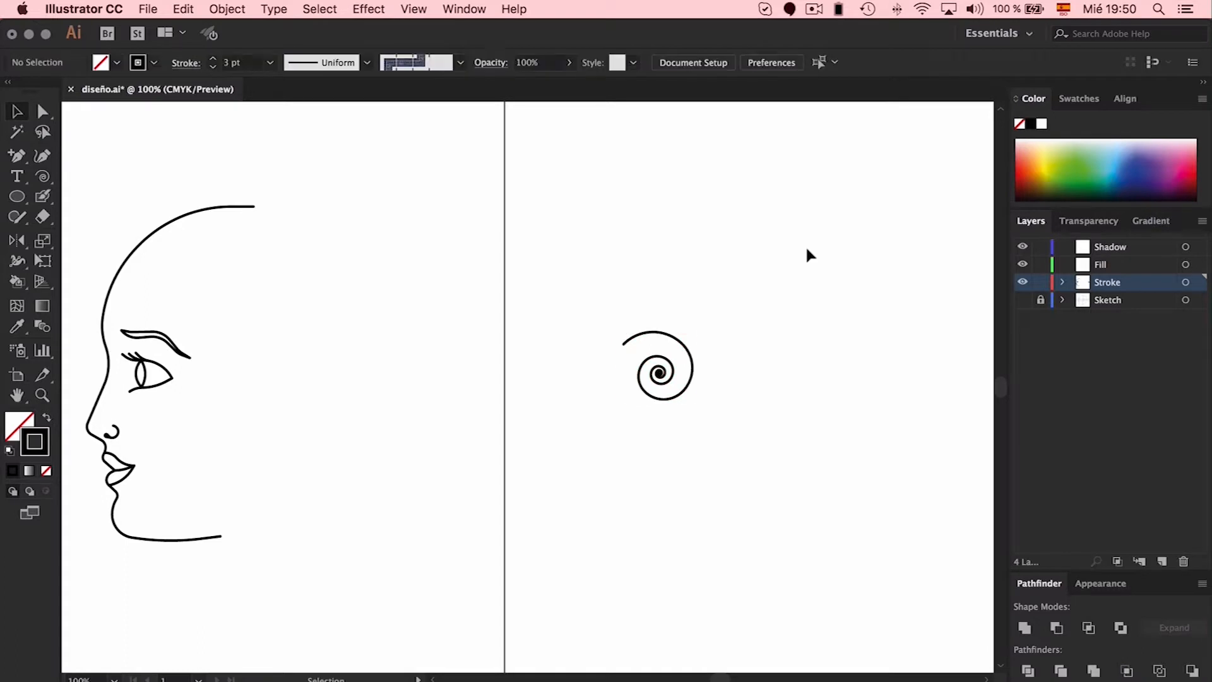
pyautogui.click(662, 332)
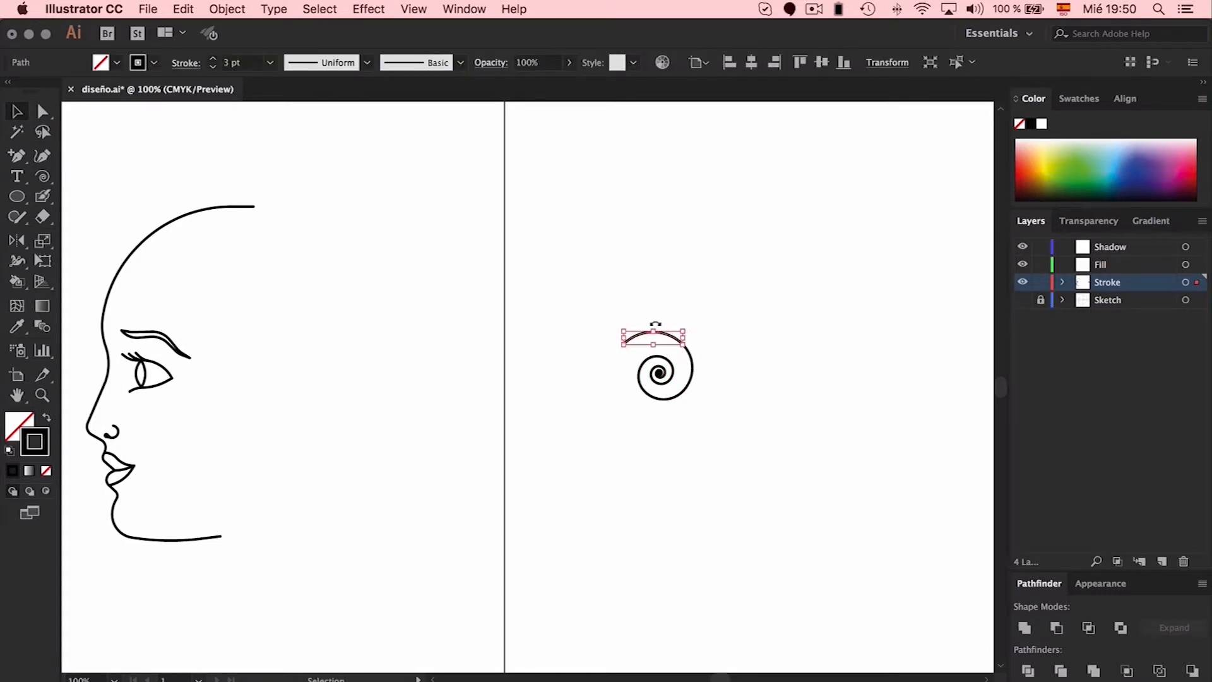
# Place the arc against the spiral's outer end and turn it upside down so the line continues as a wave.
pyautogui.press('super+plus')
pyautogui.press('super+plus')
pyautogui.press('super+plus')
pyautogui.hscroll(-3, 665, 321)
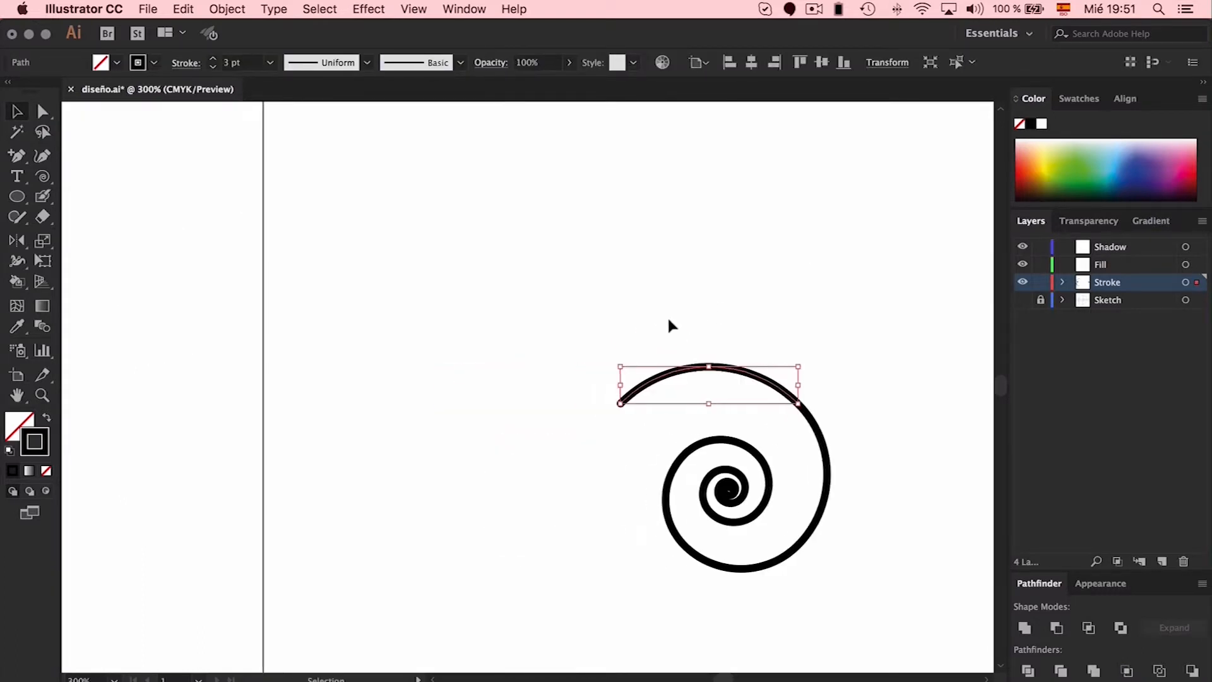
pyautogui.moveTo(751, 378); pyautogui.dragTo(542, 504)
pyautogui.moveTo(576, 393); pyautogui.dragTo(576, 429)
pyautogui.click(651, 459)
# Duplicate the inverted arc at the wave's free end and flip the copy upright.
pyautogui.hscroll(-5, 650, 461)
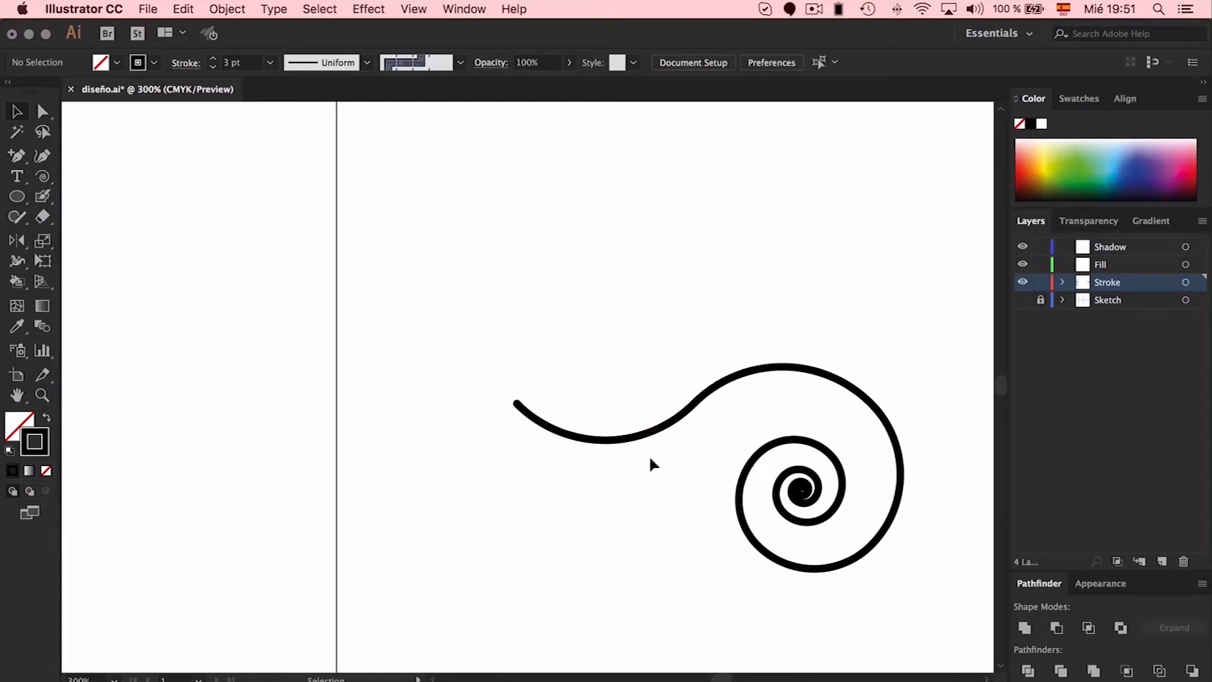
pyautogui.moveTo(723, 437); pyautogui.dragTo(552, 435)
pyautogui.moveTo(506, 395); pyautogui.dragTo(514, 544)
pyautogui.click(563, 496)
pyautogui.moveTo(558, 412); pyautogui.dragTo(558, 381)
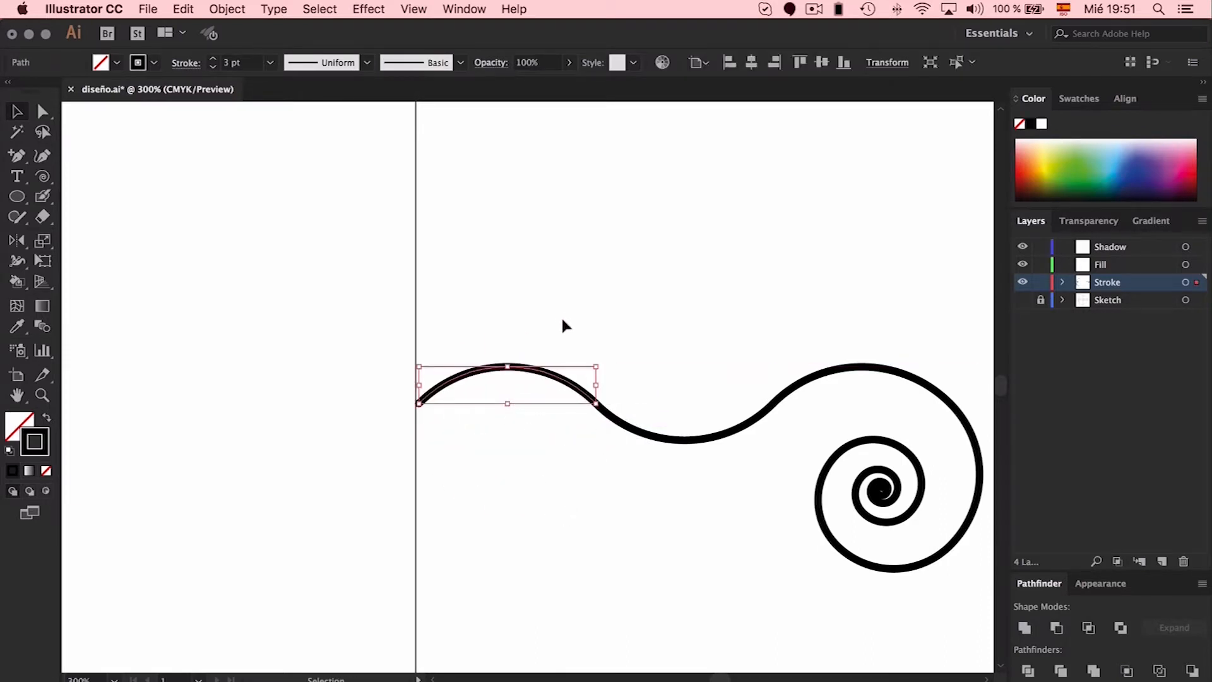
# Duplicate both arcs together and attach the copy to the wave's free end.
pyautogui.moveTo(568, 314); pyautogui.dragTo(663, 495)
pyautogui.press('a')
pyautogui.press('super+minus')
pyautogui.moveTo(639, 401); pyautogui.dragTo(405, 408)
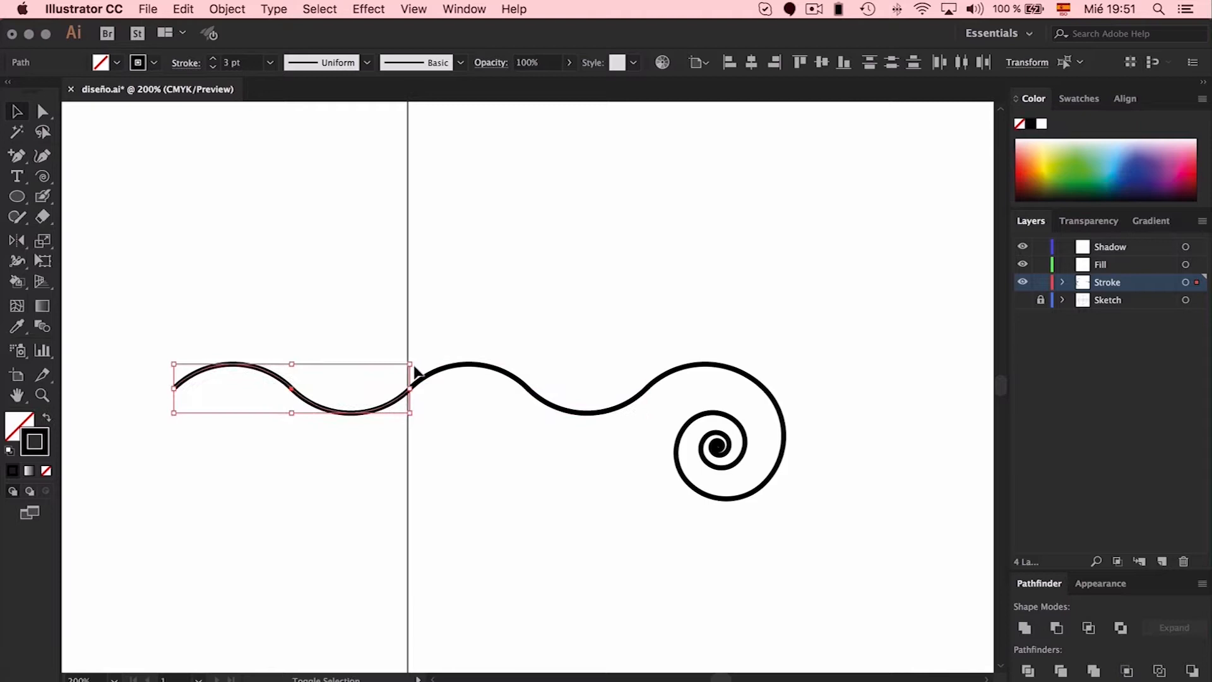
# Copy an inverted arc onto the wave's free end to extend the line by another trough.
pyautogui.click(418, 310)
pyautogui.hscroll(-4, 398, 353)
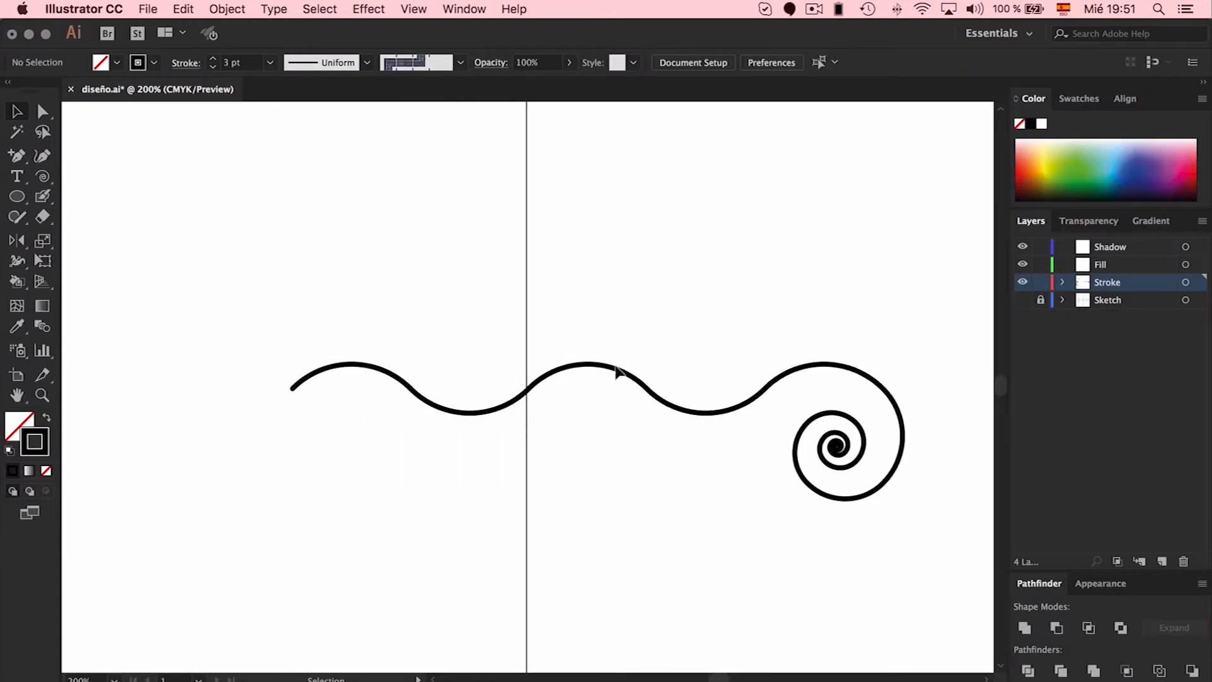
pyautogui.moveTo(458, 411); pyautogui.dragTo(225, 415)
pyautogui.click(244, 285)
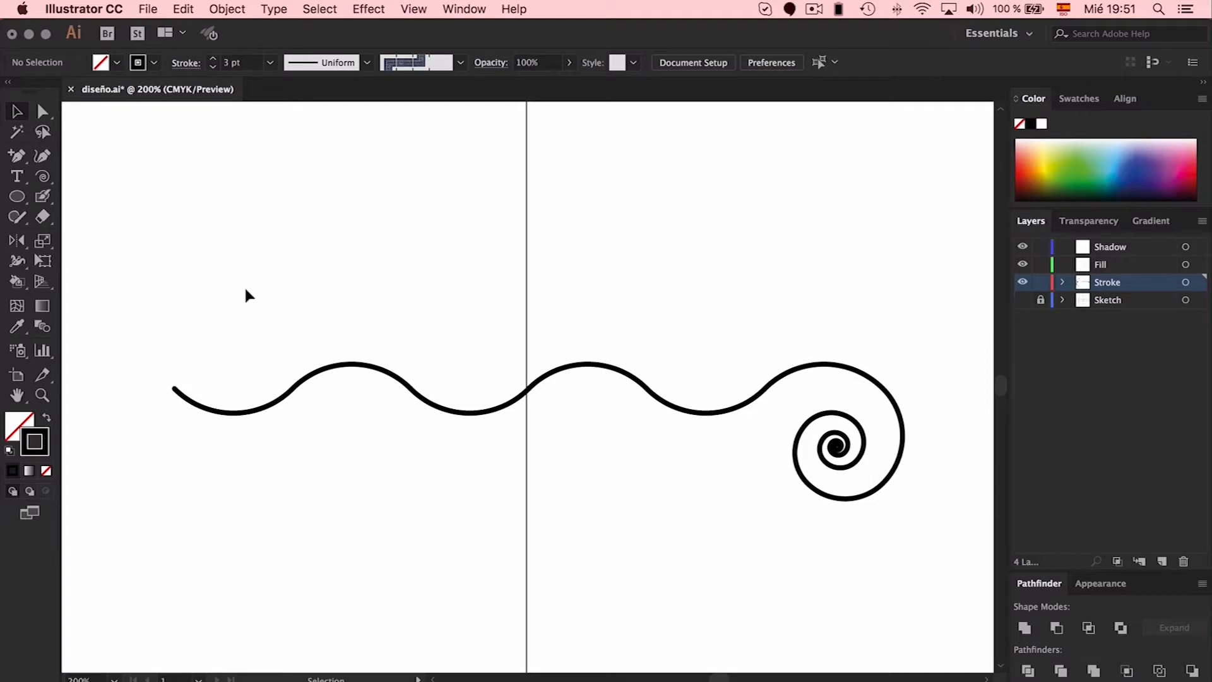
# Join the wave's arcs into one continuous path, leaving the spiral separate.
pyautogui.hscroll(5, 259, 287)
pyautogui.hscroll(-6, 259, 291)
pyautogui.moveTo(258, 297); pyautogui.dragTo(780, 479)
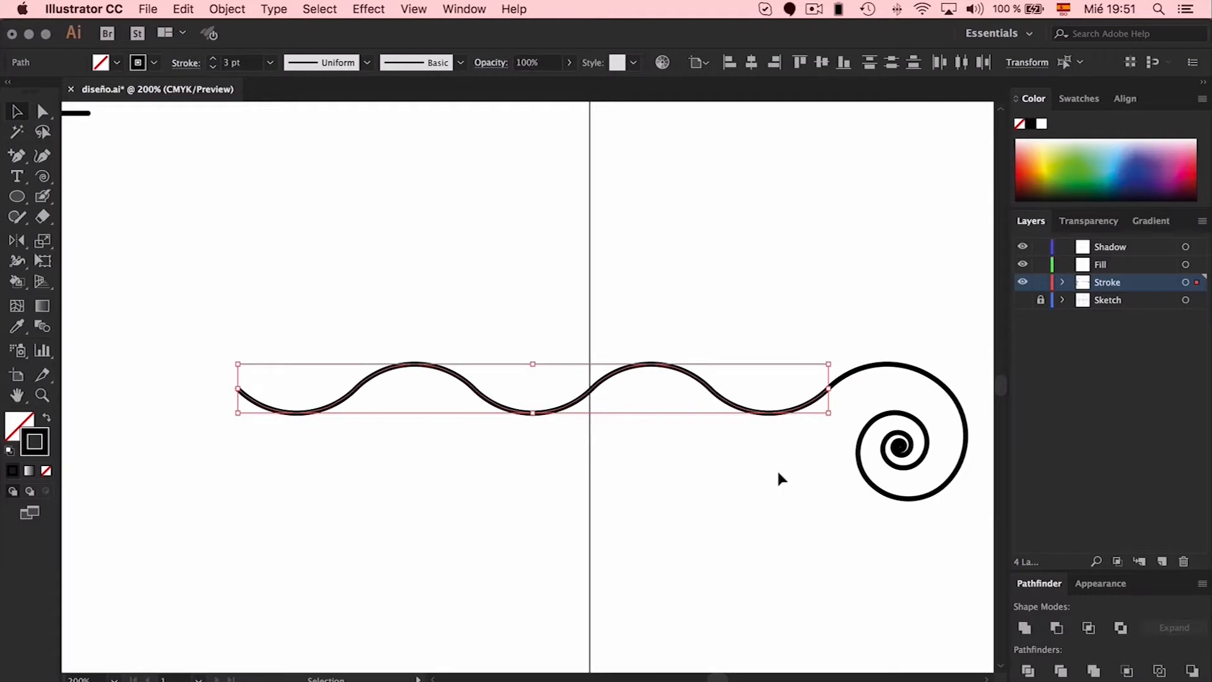
pyautogui.click(229, 8)
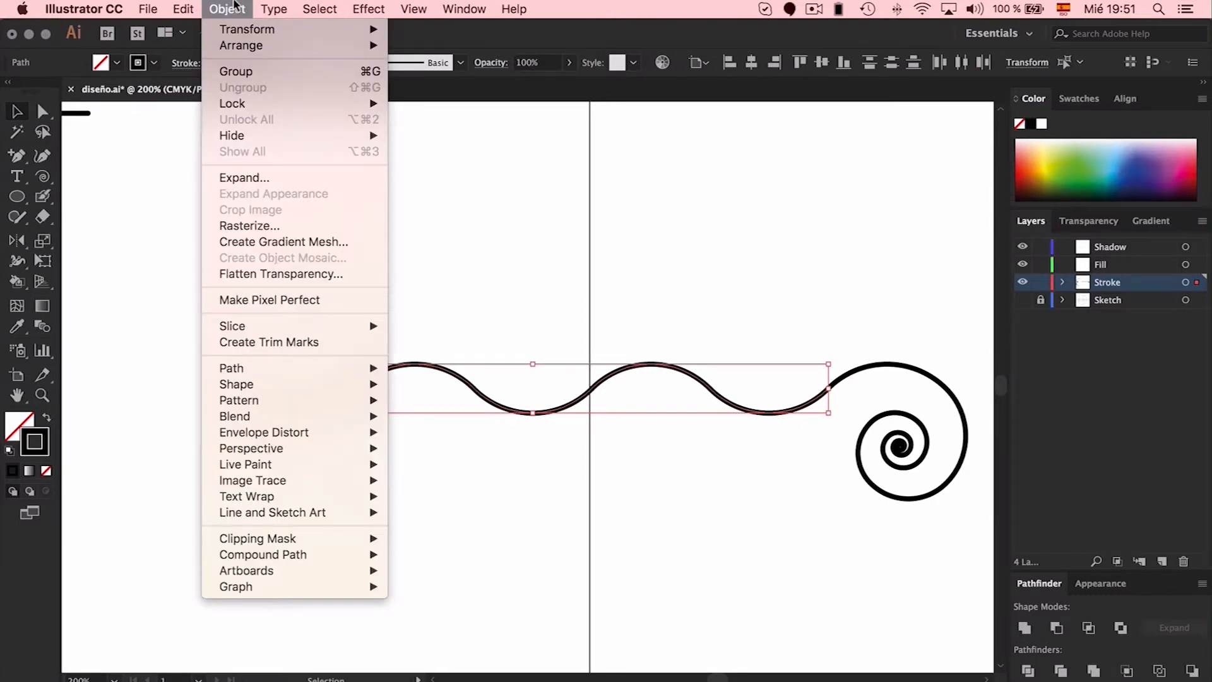
pyautogui.click(549, 265)
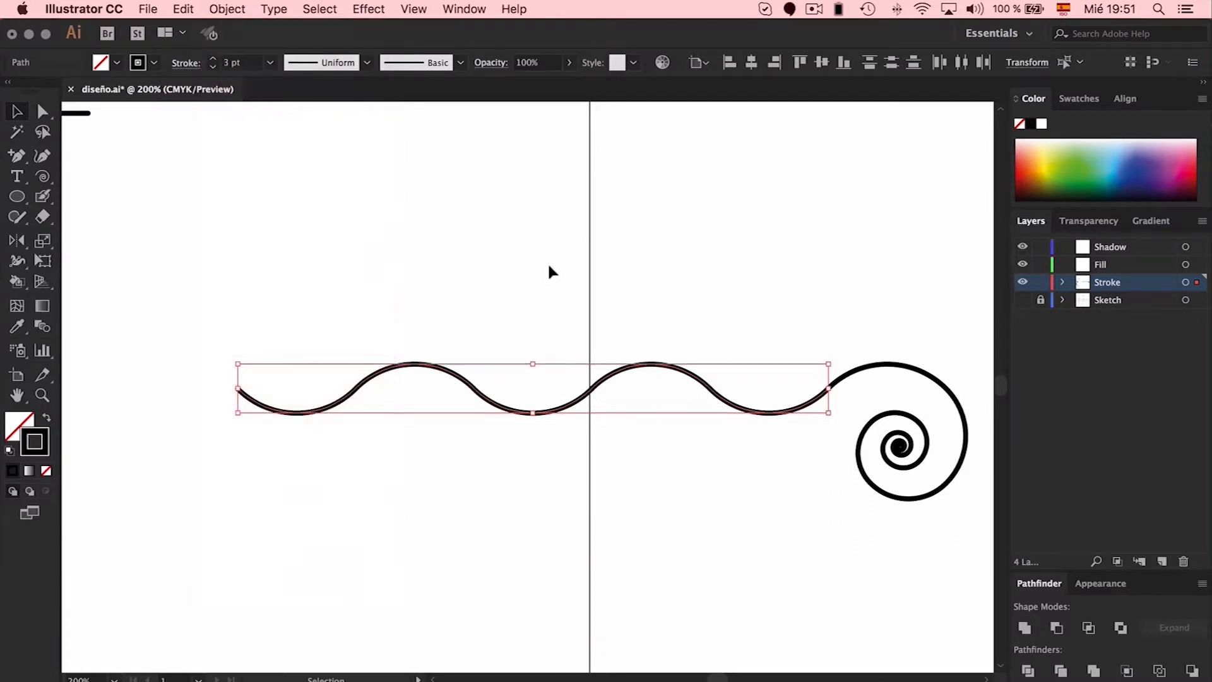
pyautogui.press('super+j')
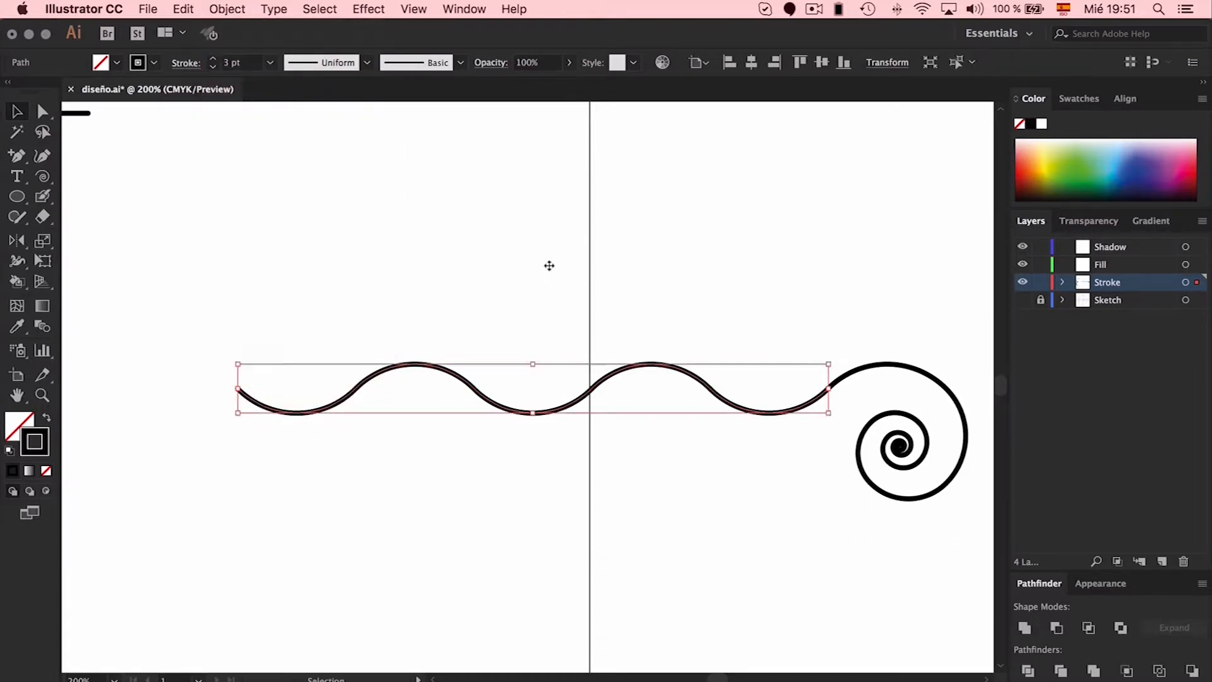
pyautogui.click(568, 258)
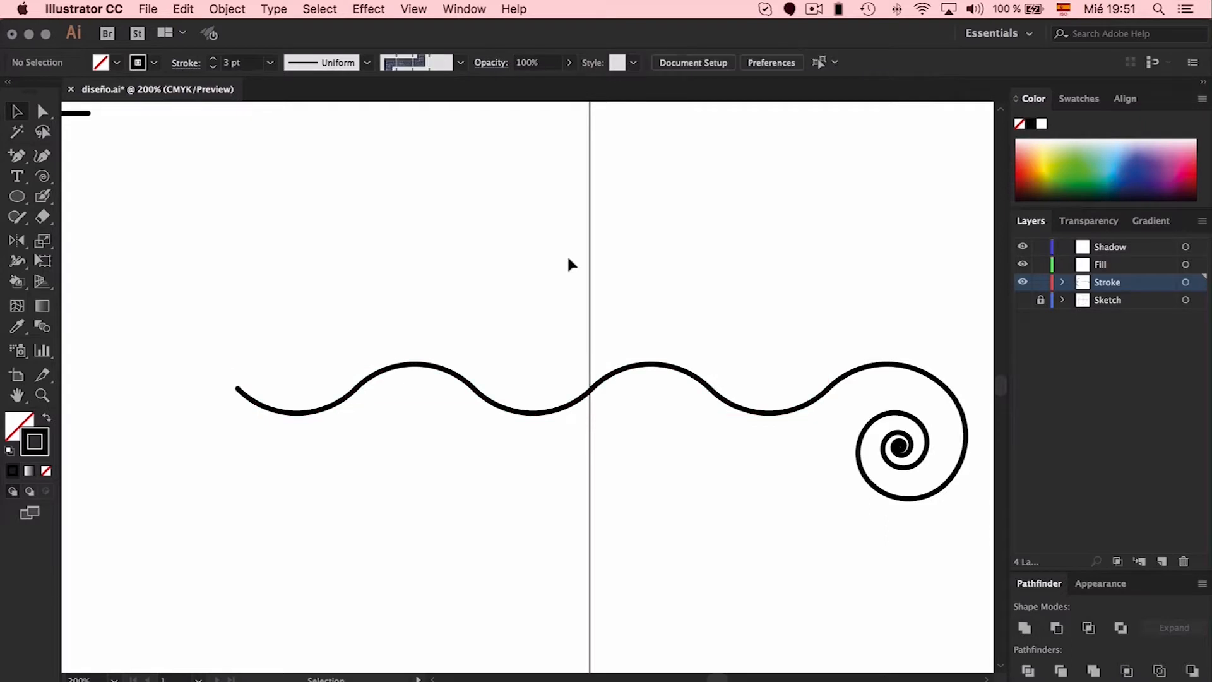
# Delete the innermost anchor points one by one to open up the spiral's solid black center.
pyautogui.hscroll(5, 568, 257)
pyautogui.press('super+plus')
pyautogui.press('super+plus')
pyautogui.press('super+plus')
pyautogui.press('super+plus')
pyautogui.press('super+plus')
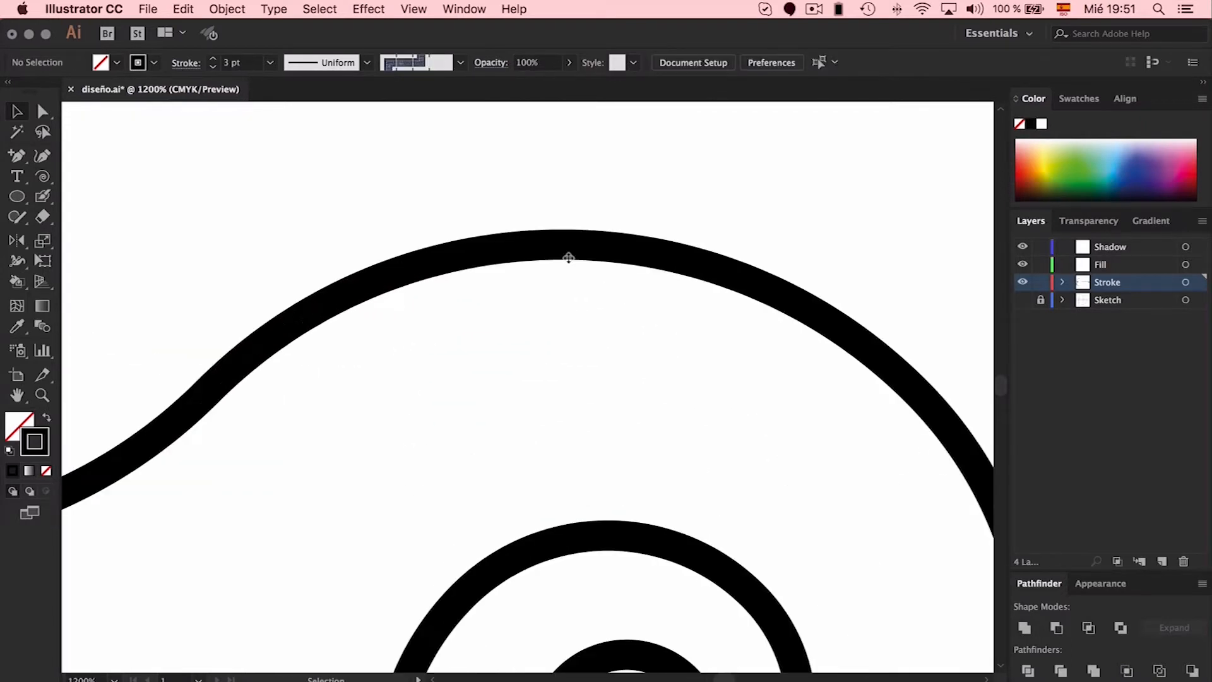
pyautogui.scroll(-6, 568, 257)
pyautogui.press('a')
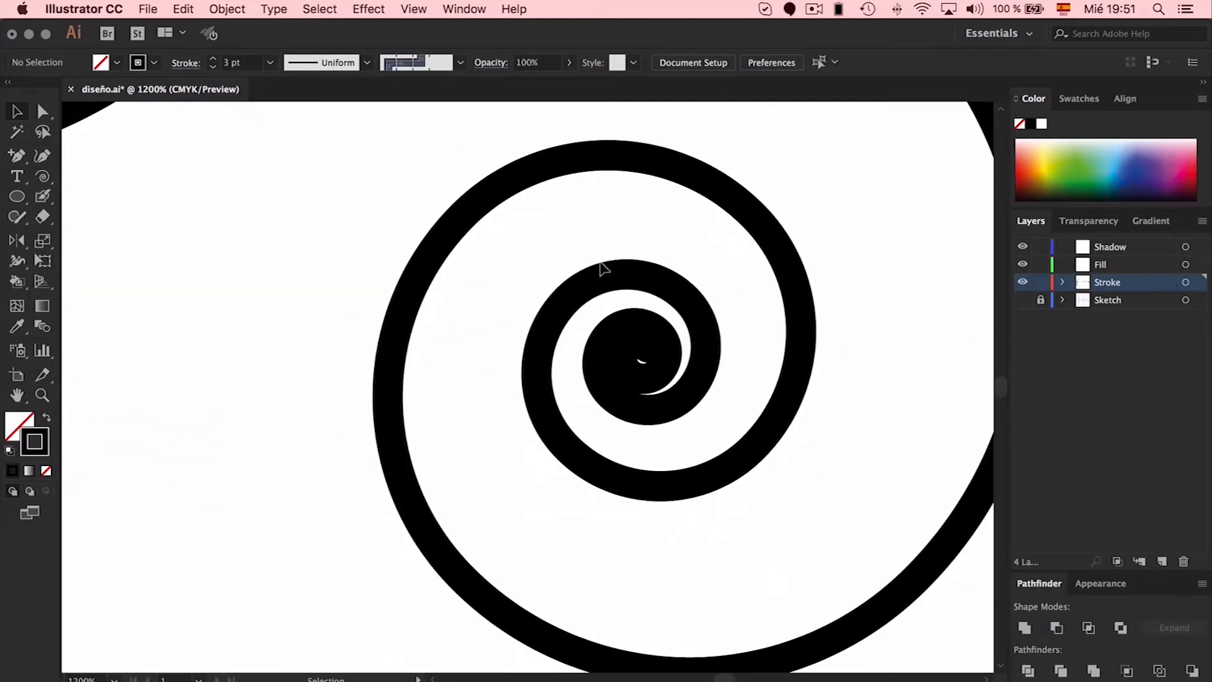
pyautogui.click(648, 348)
pyautogui.press('Delete')
pyautogui.click(627, 348)
pyautogui.press('Delete')
pyautogui.click(628, 373)
pyautogui.press('Delete')
pyautogui.click(659, 373)
pyautogui.press('Delete')
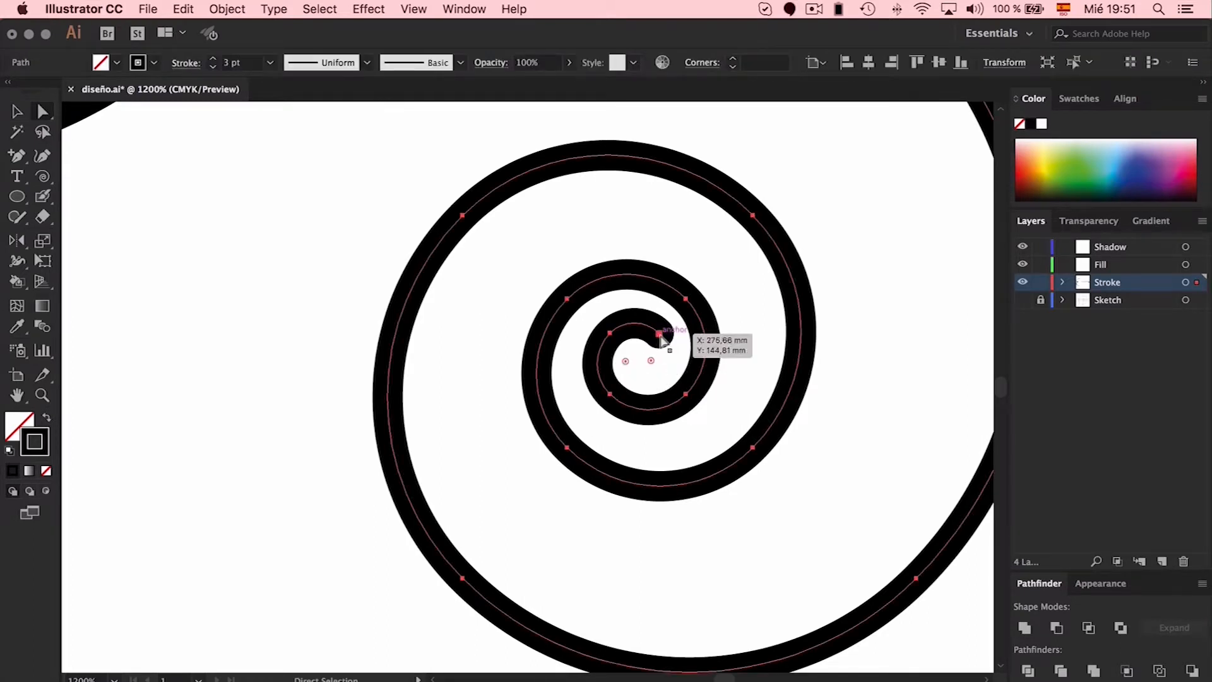
# Remove one more anchor point from the spiral's inner end to shorten the curl.
pyautogui.click(757, 271)
pyautogui.press('super+minus')
pyautogui.press('super+minus')
pyautogui.press('super+minus')
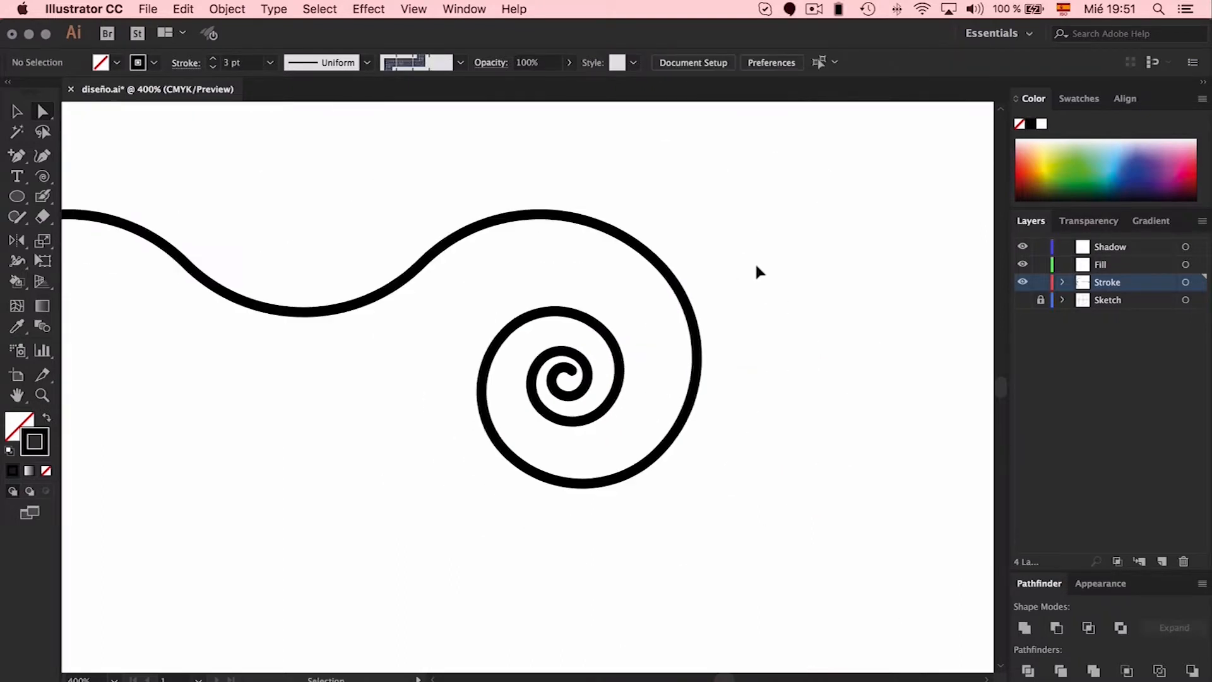
pyautogui.press('super+minus')
pyautogui.hscroll(-5, 758, 269)
pyautogui.click(685, 373)
pyautogui.press('Delete')
pyautogui.click(844, 246)
# Duplicate the wavy line together with its spiral straight below the original.
pyautogui.hscroll(-3, 845, 247)
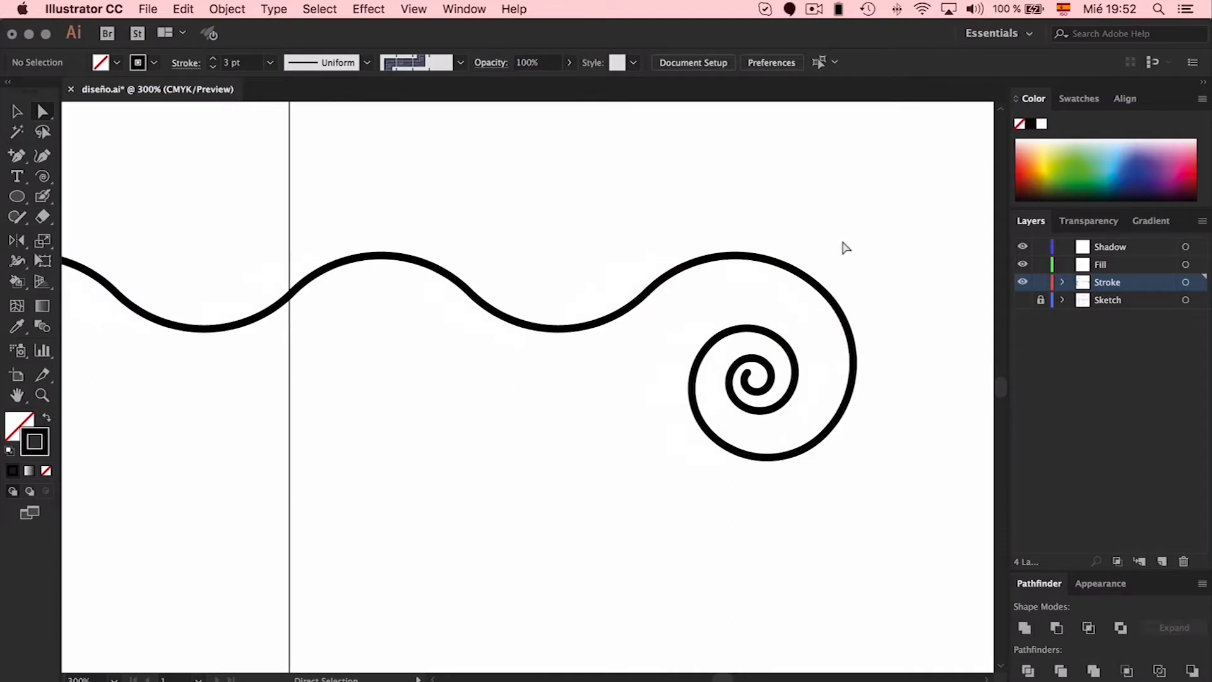
pyautogui.hscroll(-3, 844, 246)
pyautogui.press('super+minus')
pyautogui.press('super+minus')
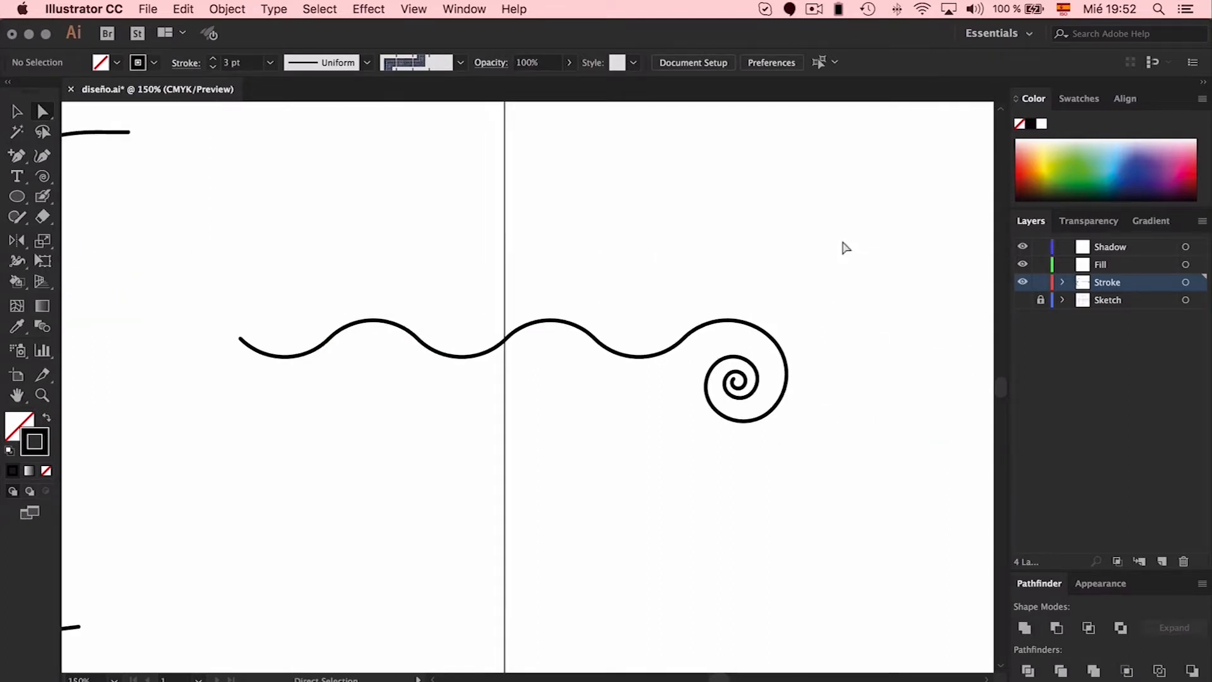
pyautogui.moveTo(572, 259); pyautogui.dragTo(607, 101)
pyautogui.press('v')
pyautogui.moveTo(526, 258); pyautogui.dragTo(803, 533)
pyautogui.scroll(4, 717, 392)
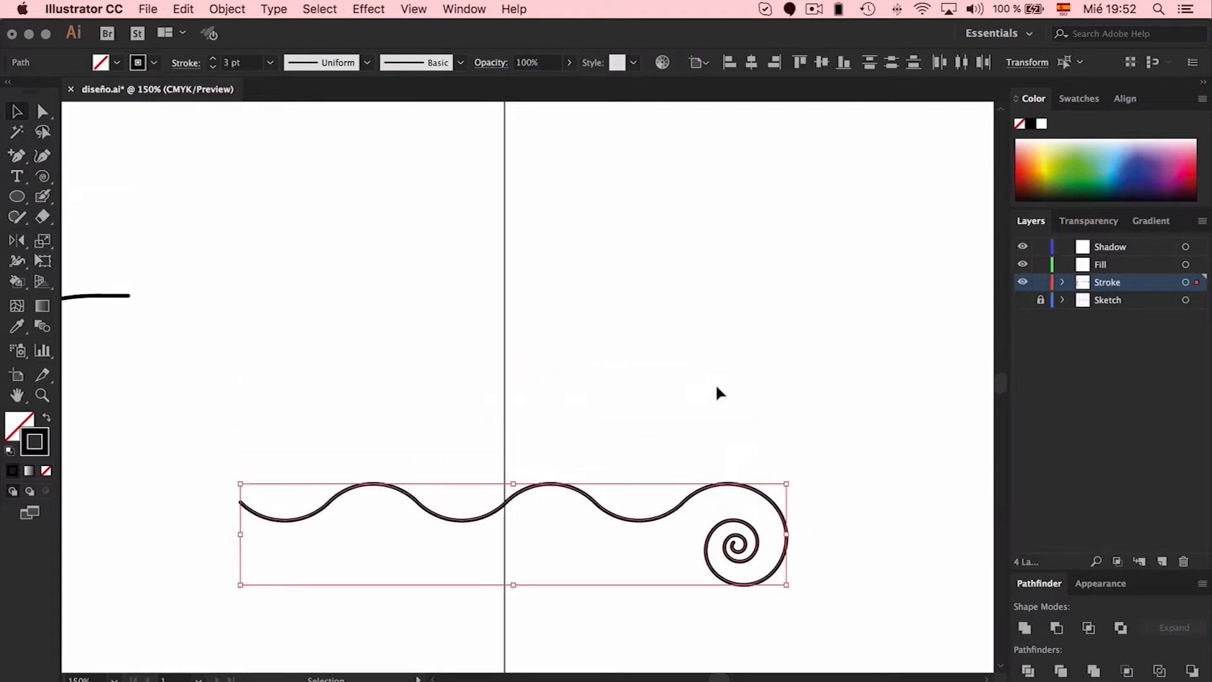
pyautogui.click(617, 522)
pyautogui.scroll(-2, 617, 522)
pyautogui.scroll(-3, 616, 524)
pyautogui.moveTo(572, 217); pyautogui.dragTo(802, 455)
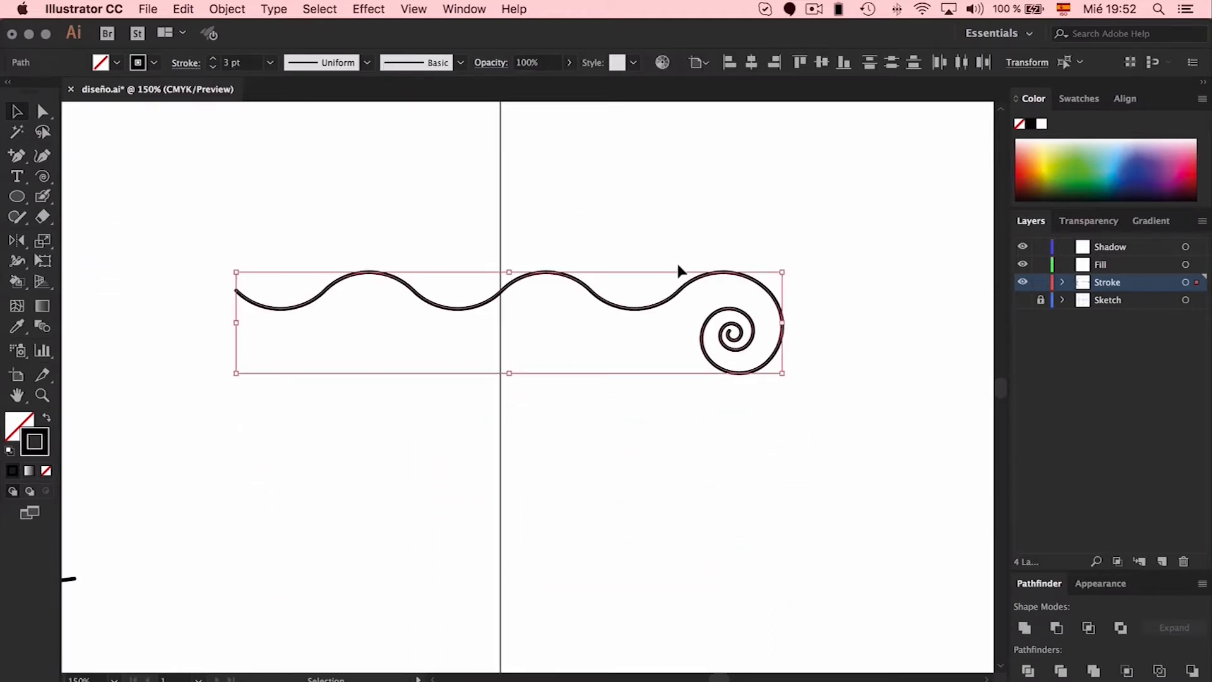
pyautogui.moveTo(689, 286); pyautogui.dragTo(690, 650)
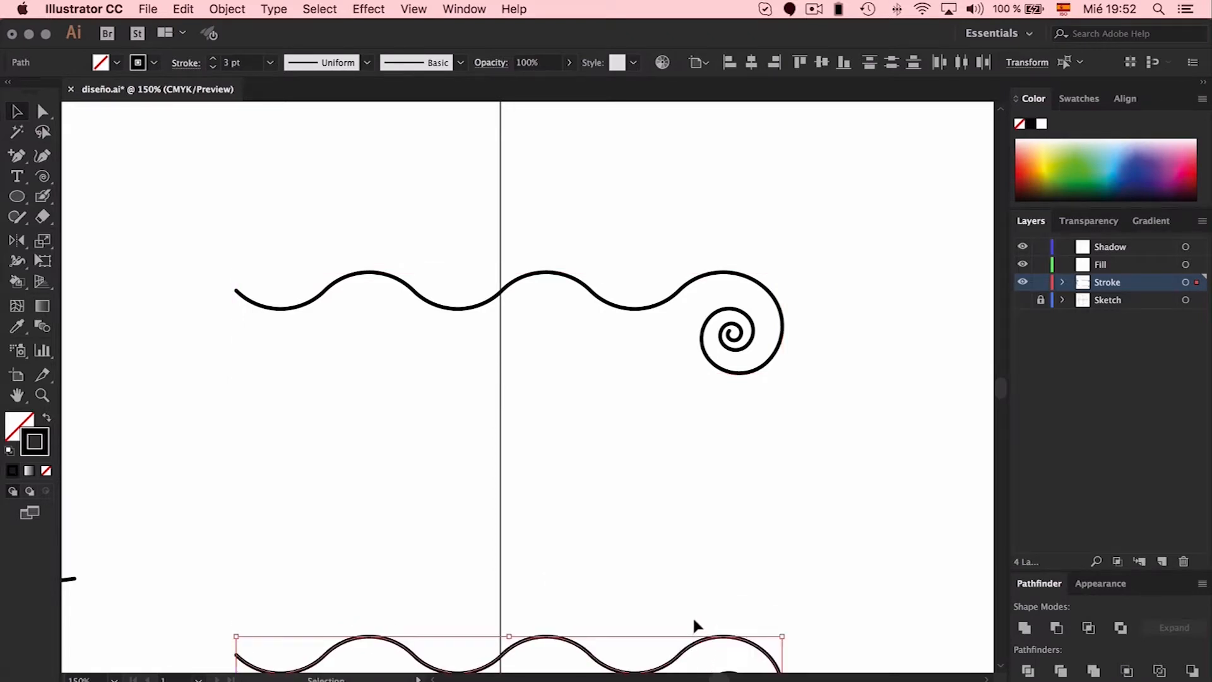
# Select the two wavy lines without their spirals and set the blend spacing to 25 specified steps.
pyautogui.scroll(-4, 694, 625)
pyautogui.hscroll(-5, 692, 614)
pyautogui.scroll(2, 692, 613)
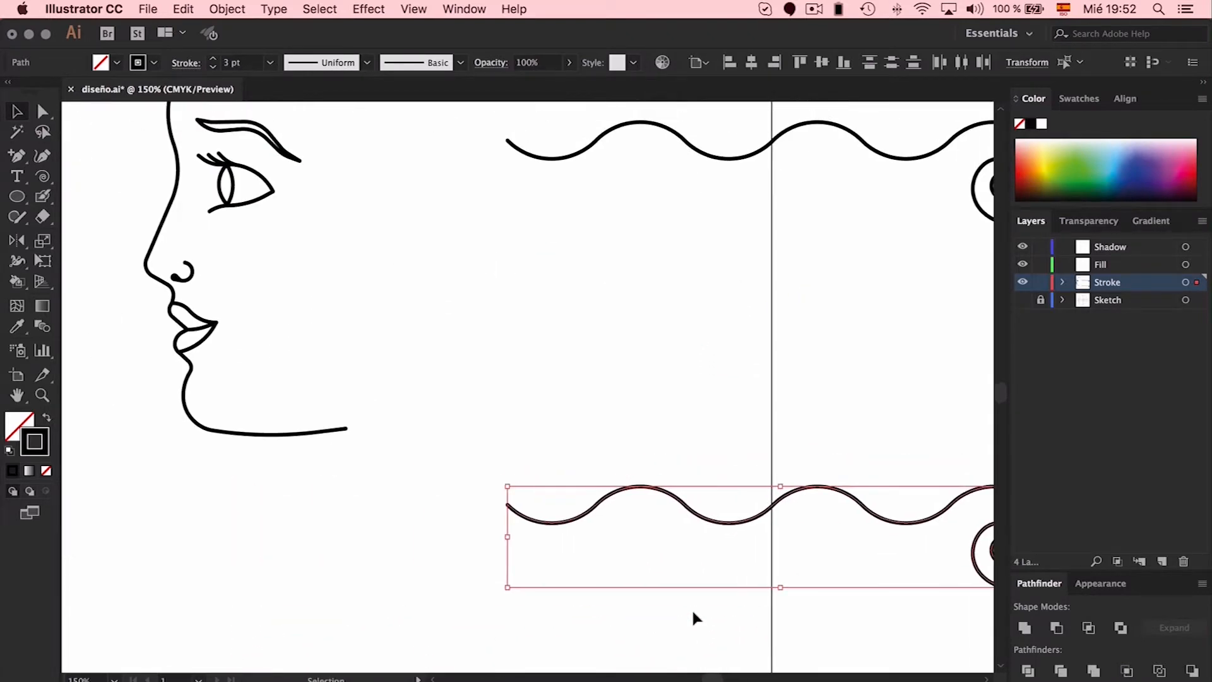
pyautogui.scroll(2, 693, 611)
pyautogui.hscroll(1, 692, 612)
pyautogui.moveTo(523, 180); pyautogui.dragTo(663, 601)
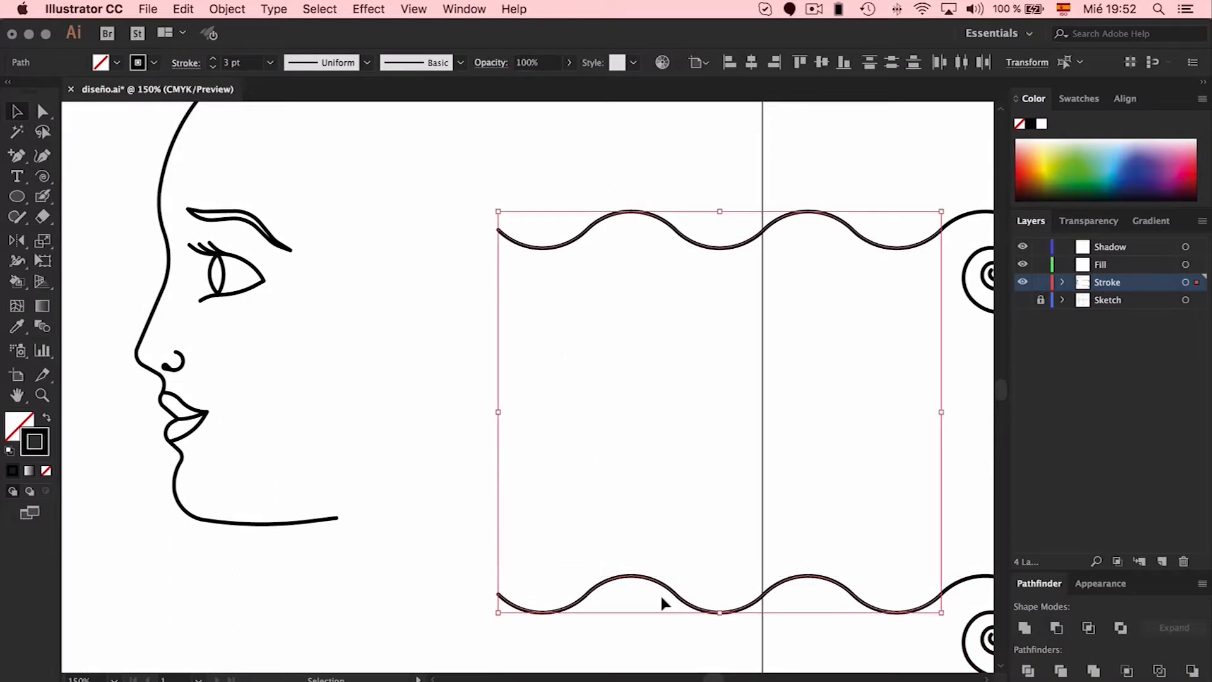
pyautogui.click(235, 8)
pyautogui.moveTo(289, 415)
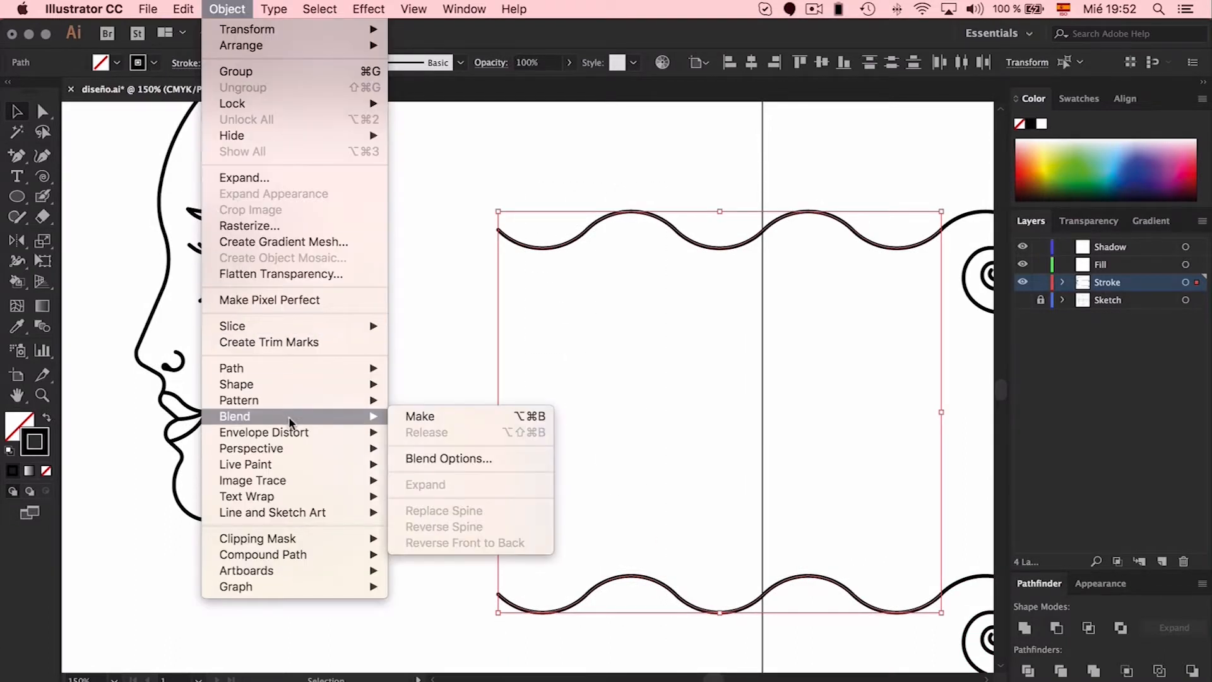
pyautogui.click(450, 459)
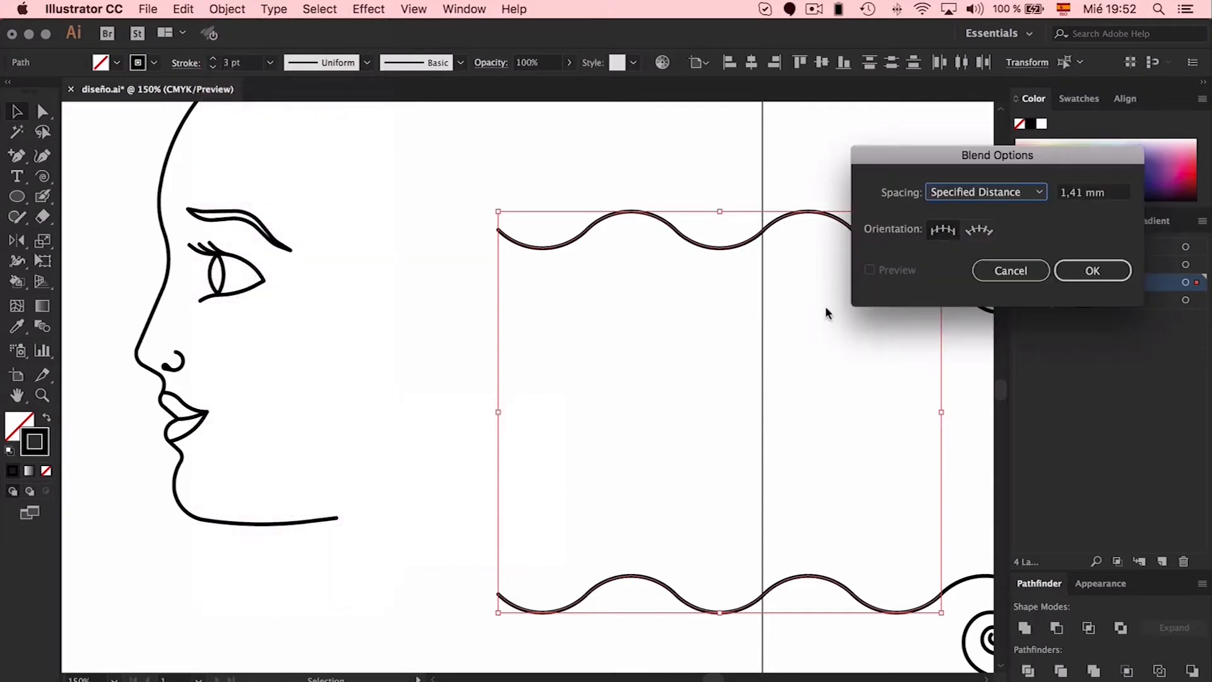
pyautogui.click(1036, 192)
pyautogui.click(1029, 228)
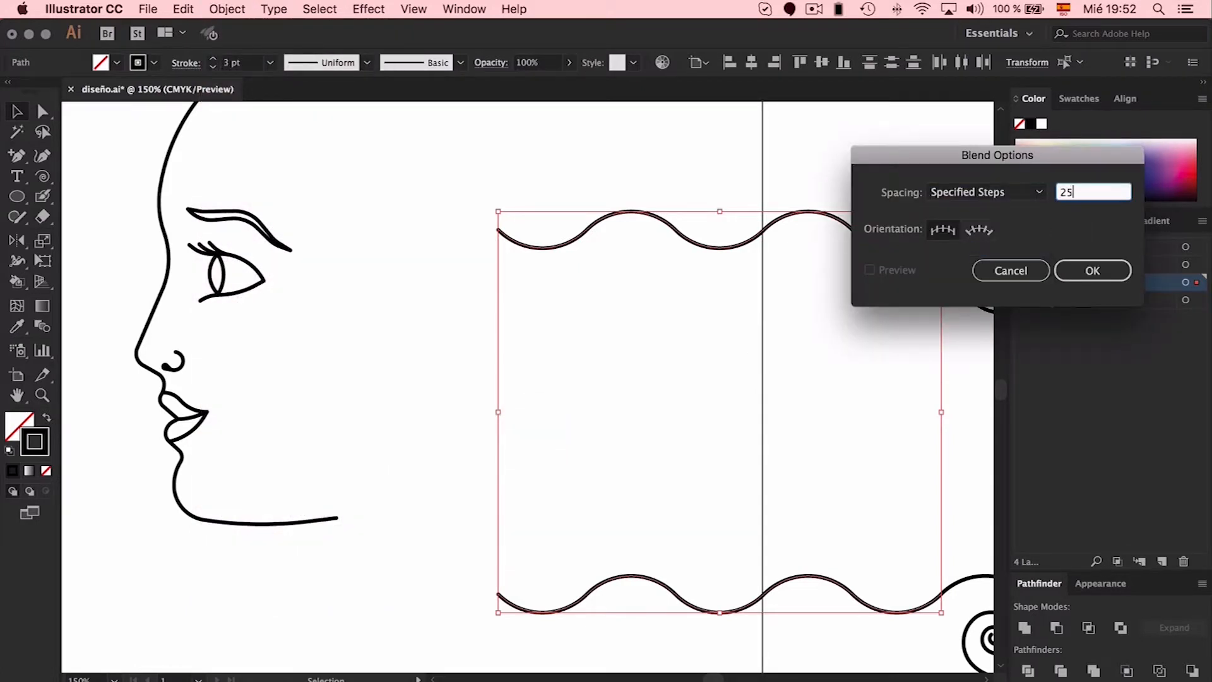
pyautogui.click(1092, 270)
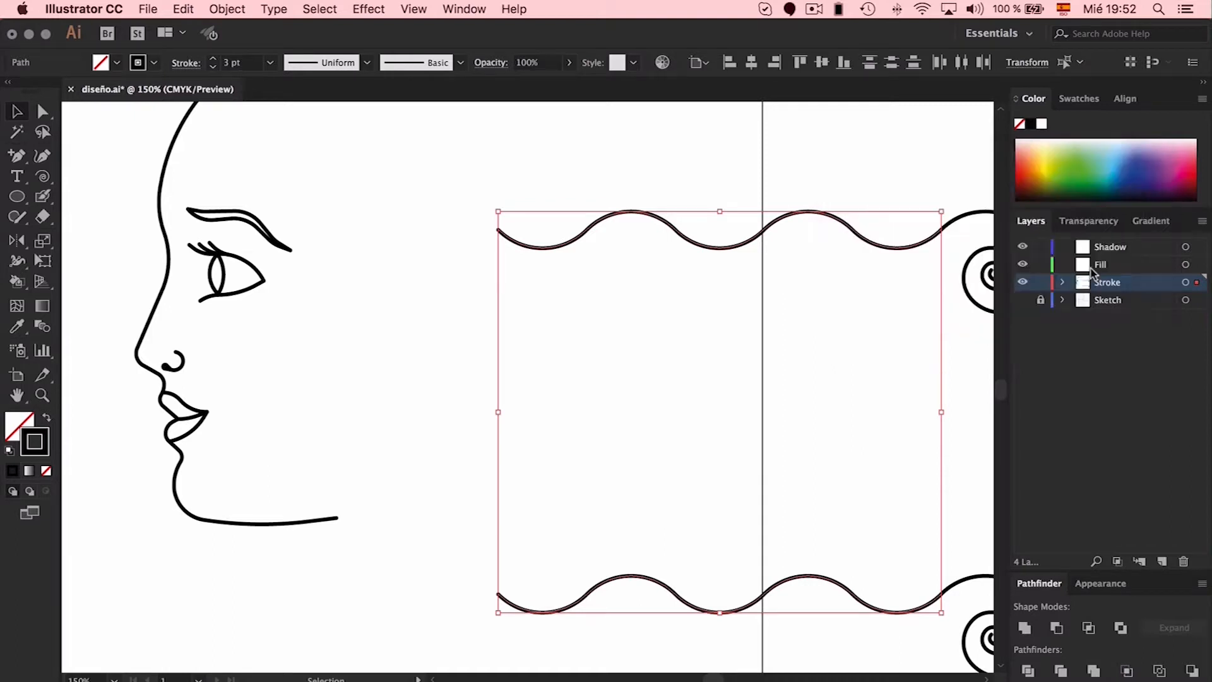
# Make a blend between the upper and lower wavy lines.
pyautogui.click(229, 8)
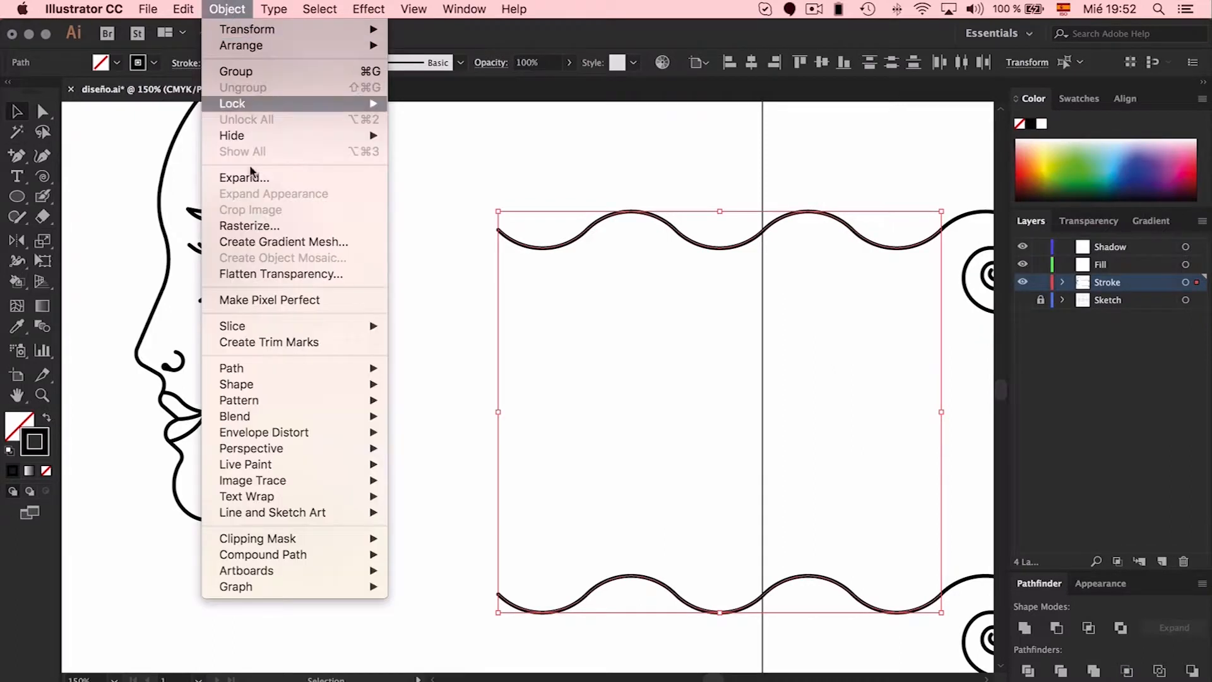
pyautogui.moveTo(279, 418)
pyautogui.click(408, 416)
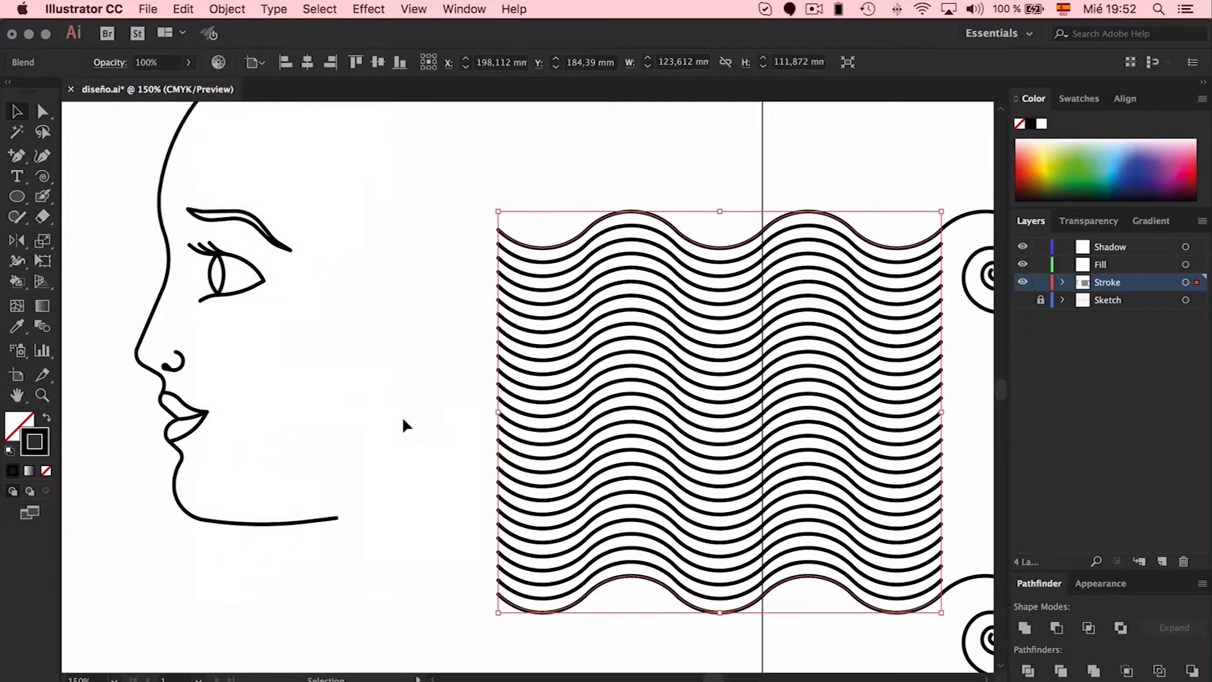
pyautogui.click(644, 172)
# Delete the lower spiral's inner turns and outer bottom segment, keeping only its outermost upper arc and outer side.
pyautogui.hscroll(5, 644, 171)
pyautogui.scroll(-2, 644, 172)
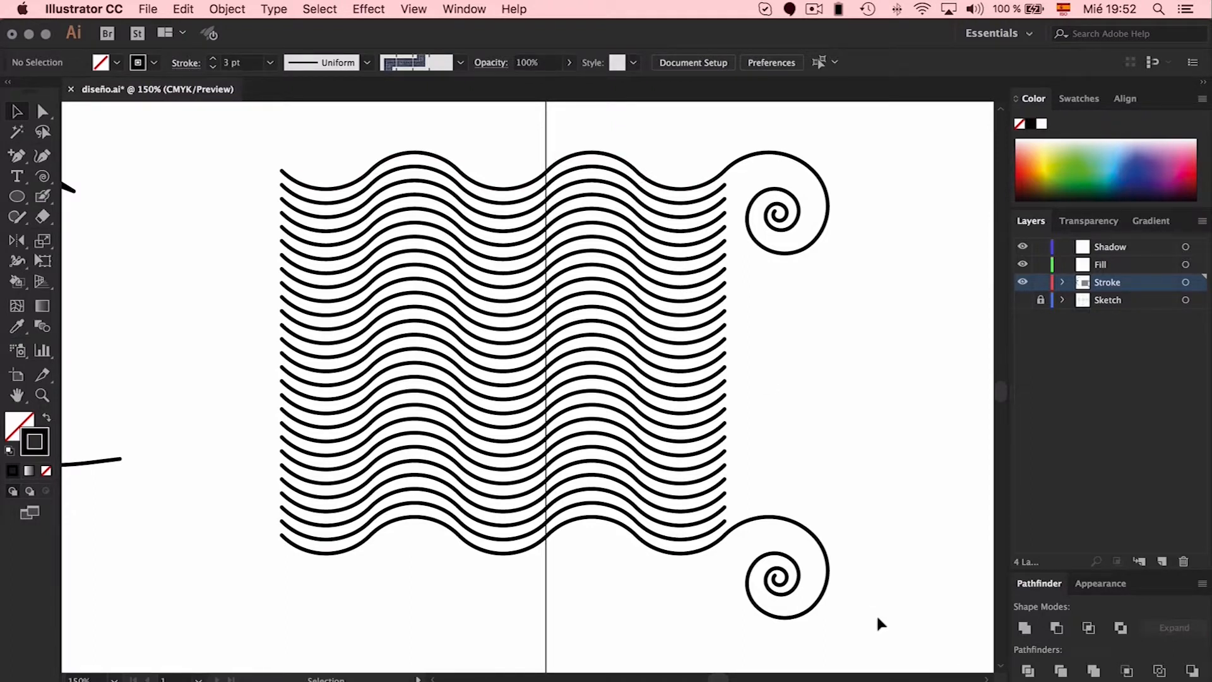
pyautogui.click(814, 536)
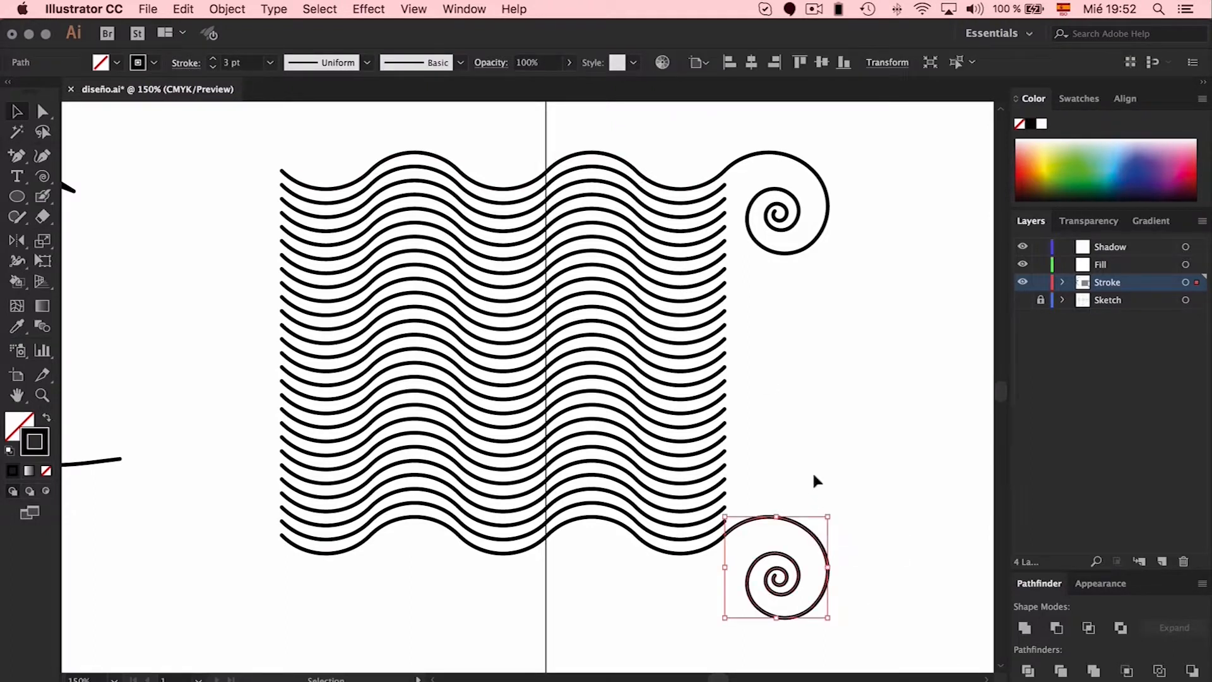
pyautogui.hscroll(5, 814, 470)
pyautogui.scroll(-3, 814, 471)
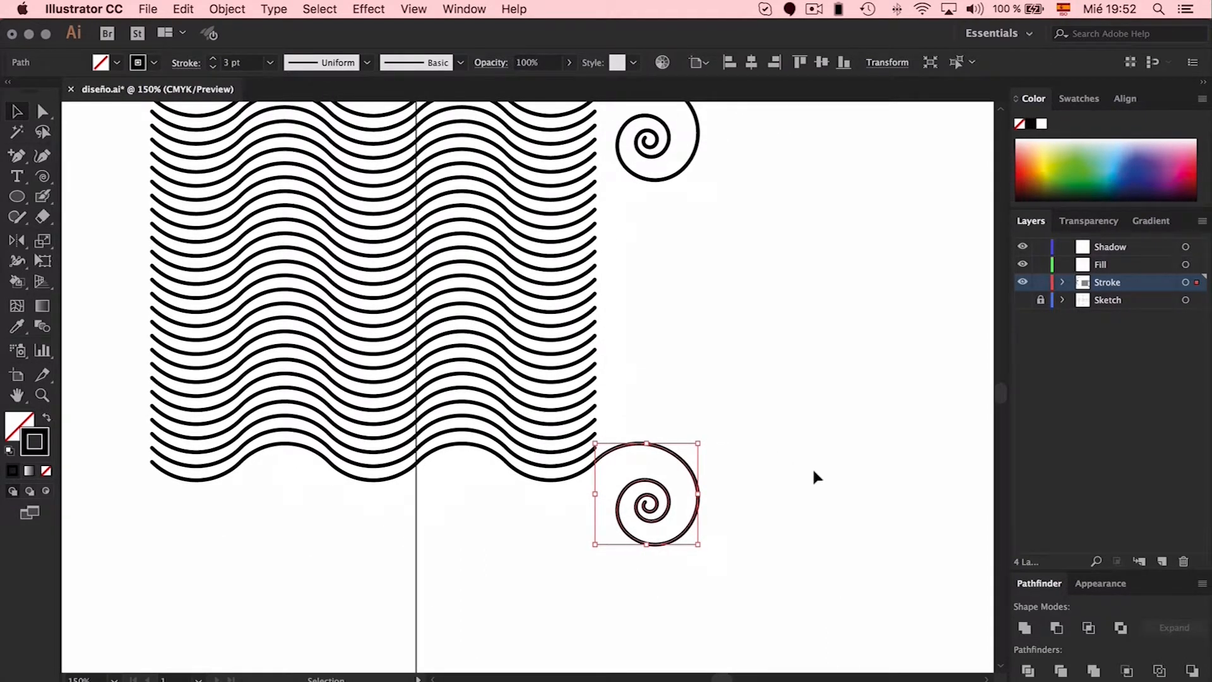
pyautogui.click(813, 473)
pyautogui.press('a')
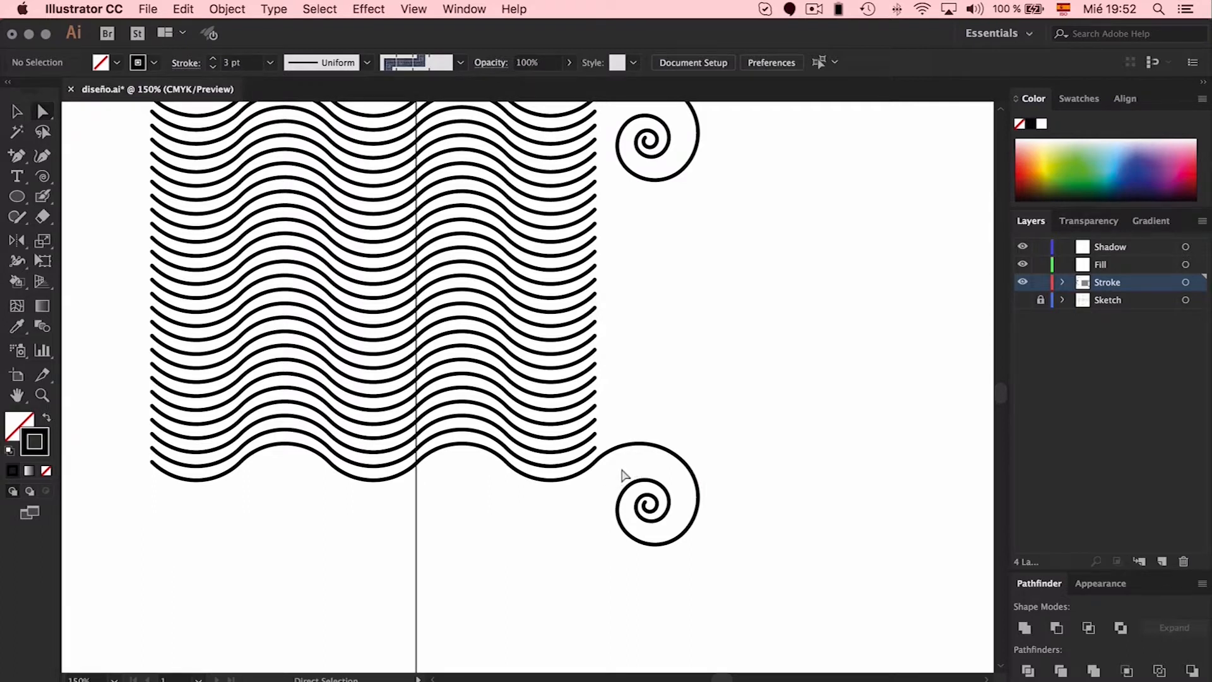
pyautogui.moveTo(674, 475); pyautogui.dragTo(631, 538)
pyautogui.press('Delete')
pyautogui.click(627, 487)
pyautogui.press('Delete')
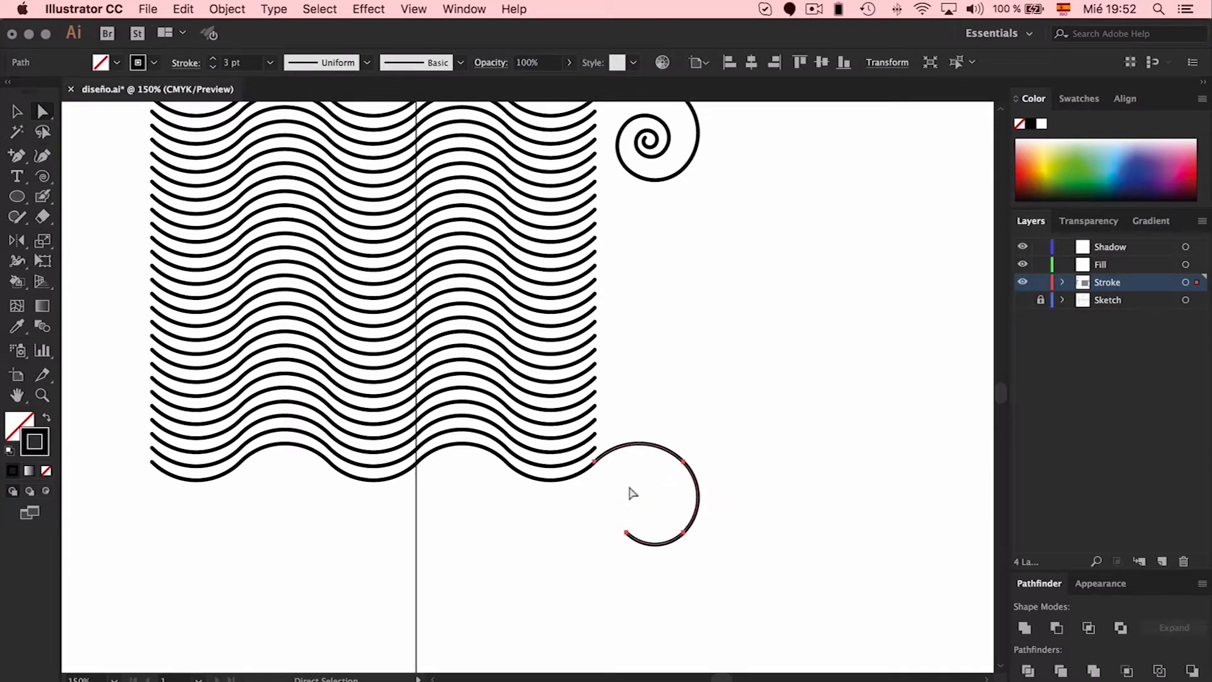
pyautogui.click(628, 535)
pyautogui.press('Delete')
# Add an anchor point at the outermost side of the lower arc and delete the part of the curve below it.
pyautogui.scroll(4, 701, 500)
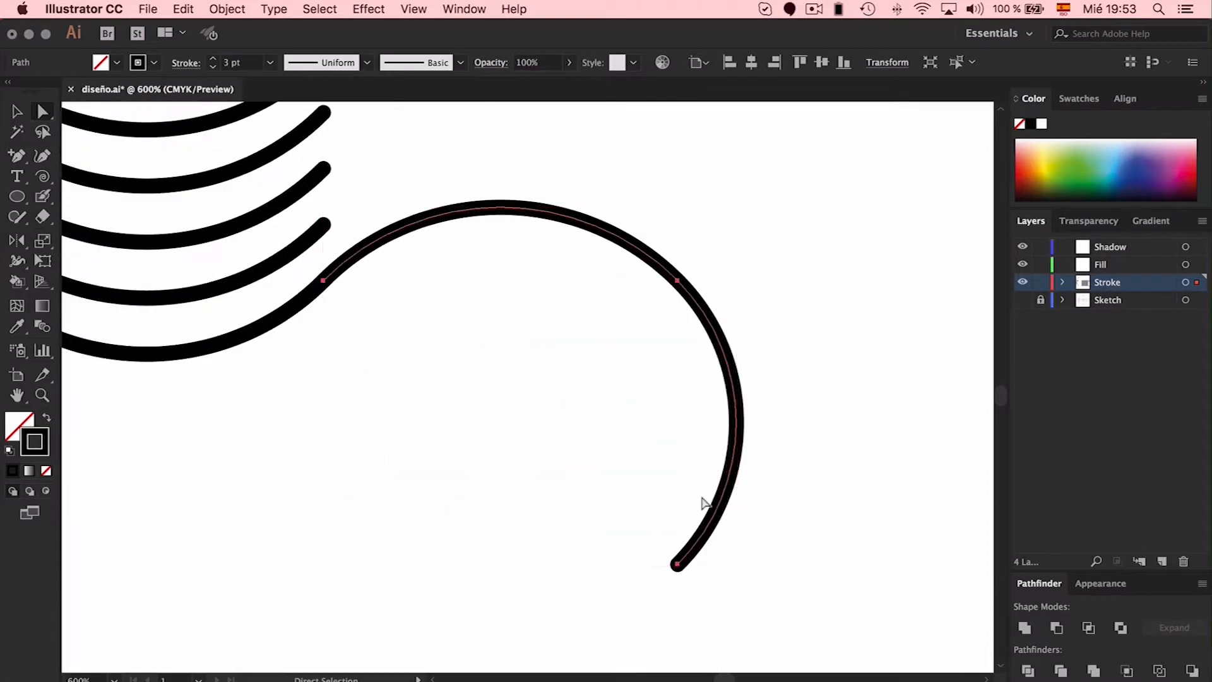
pyautogui.press('F11')
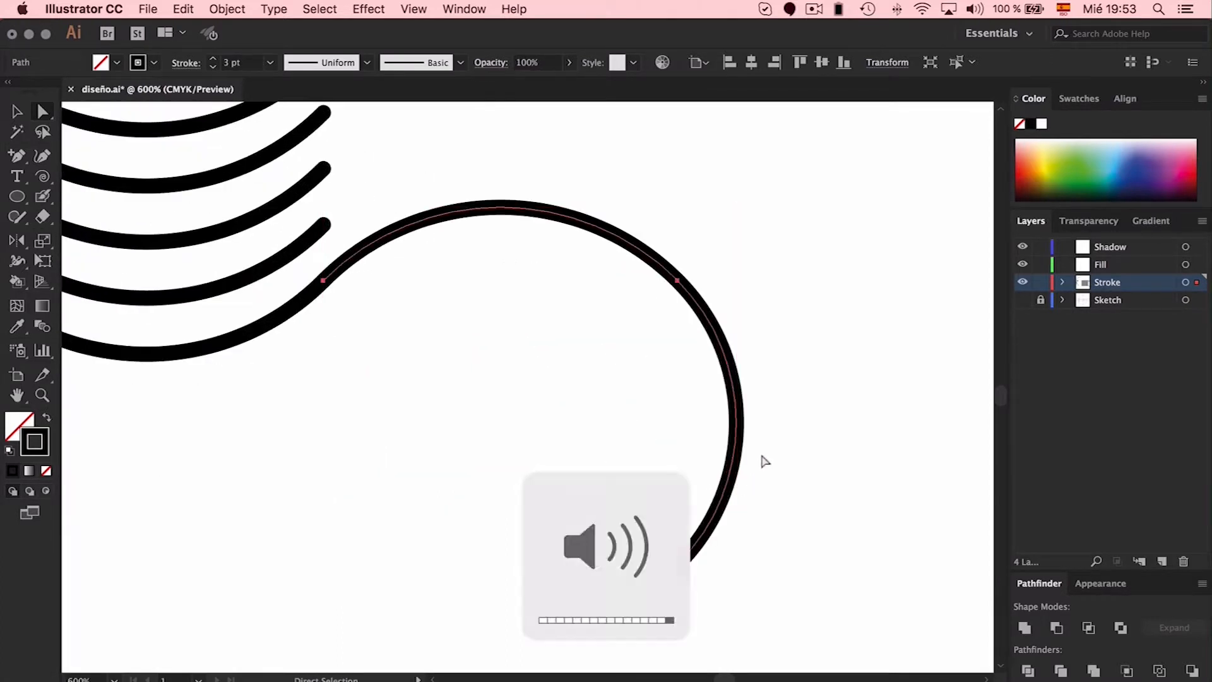
pyautogui.press('+')
pyautogui.click(738, 424)
pyautogui.press('a')
pyautogui.moveTo(688, 561); pyautogui.dragTo(622, 627)
pyautogui.press('Delete')
pyautogui.click(787, 436)
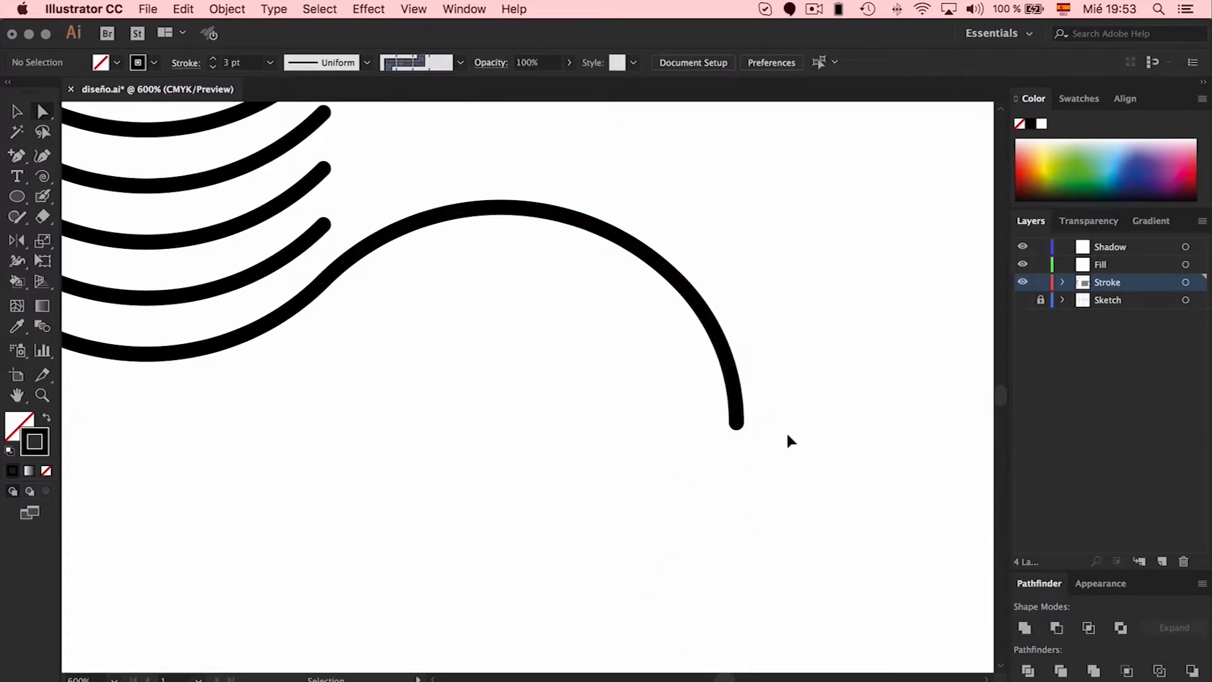
# Replace the upper spiral with a copy of the trimmed lower arc at the end of the top wavy line.
pyautogui.press('super+1')
pyautogui.press('v')
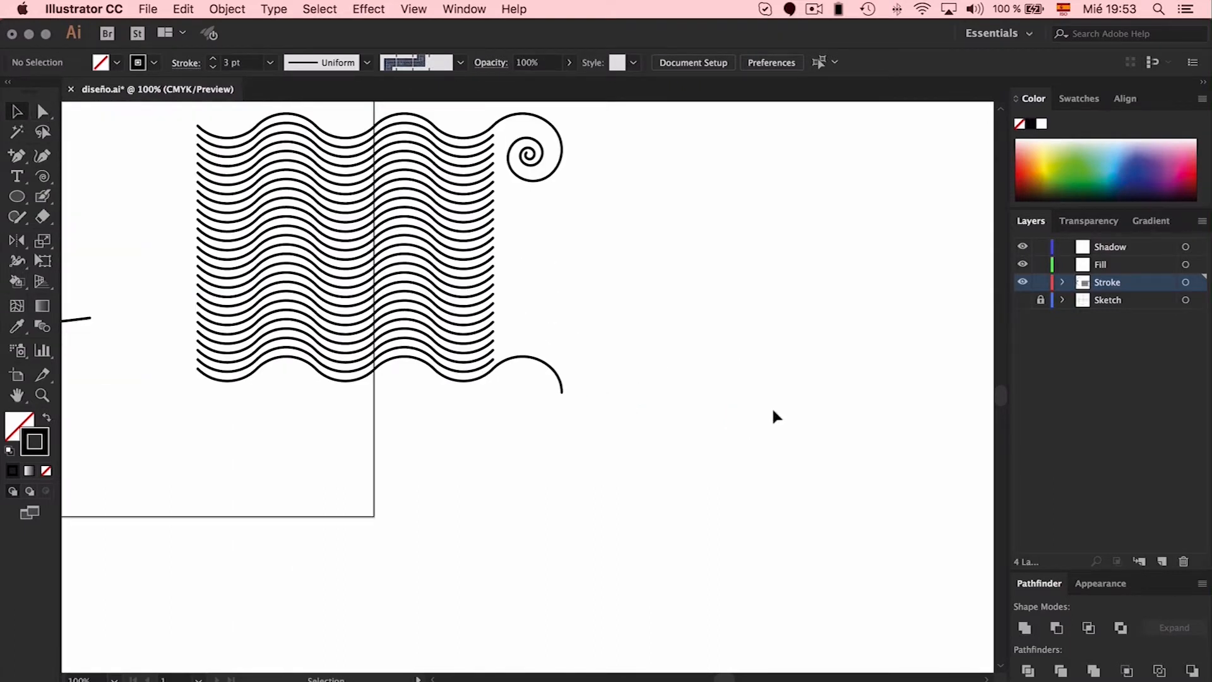
pyautogui.scroll(4, 772, 406)
pyautogui.hscroll(-2, 771, 407)
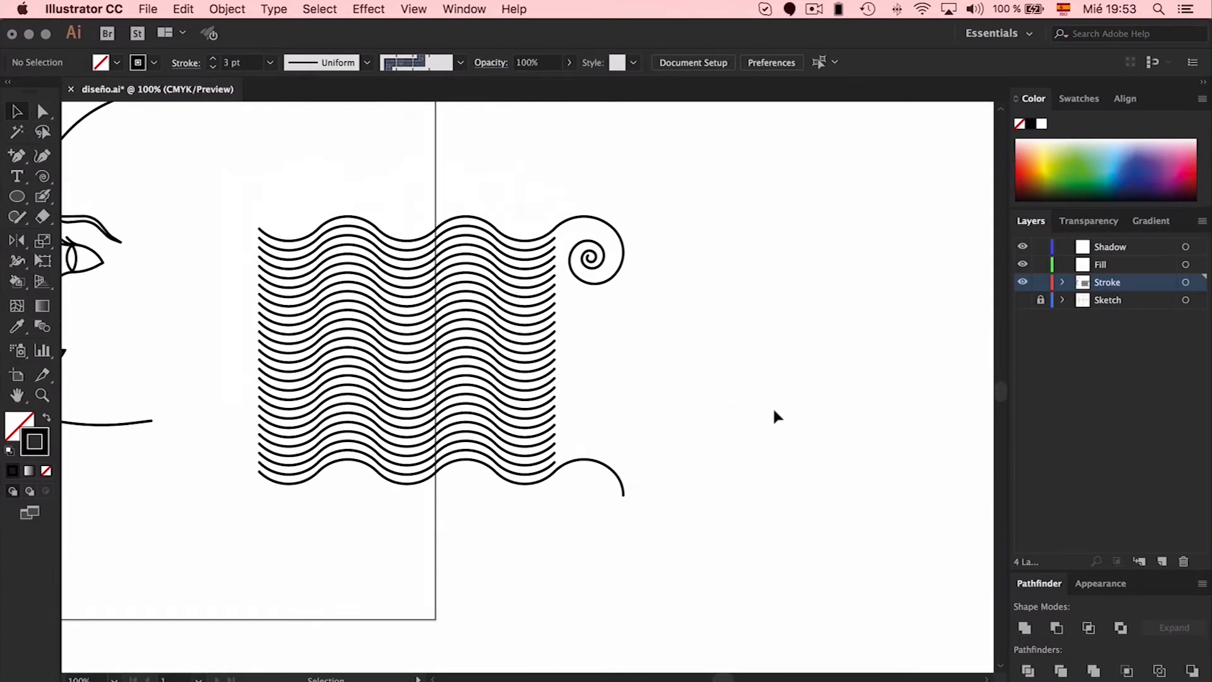
pyautogui.click(594, 243)
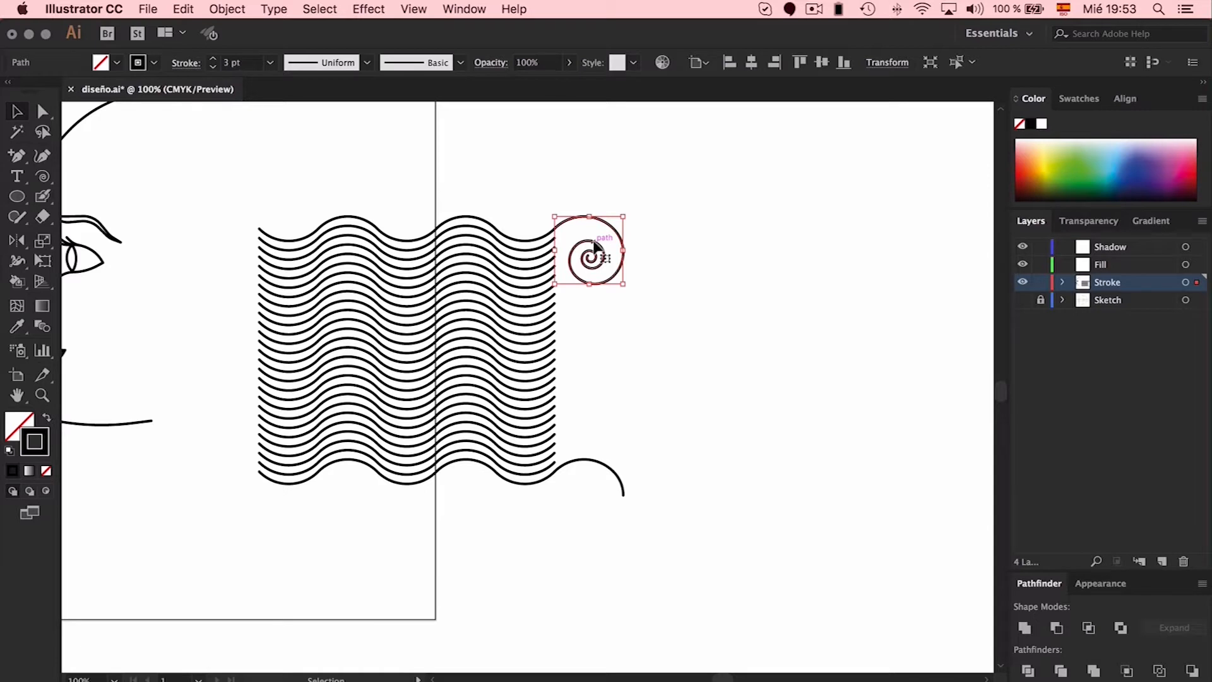
pyautogui.press('Delete')
pyautogui.moveTo(577, 464); pyautogui.dragTo(576, 221)
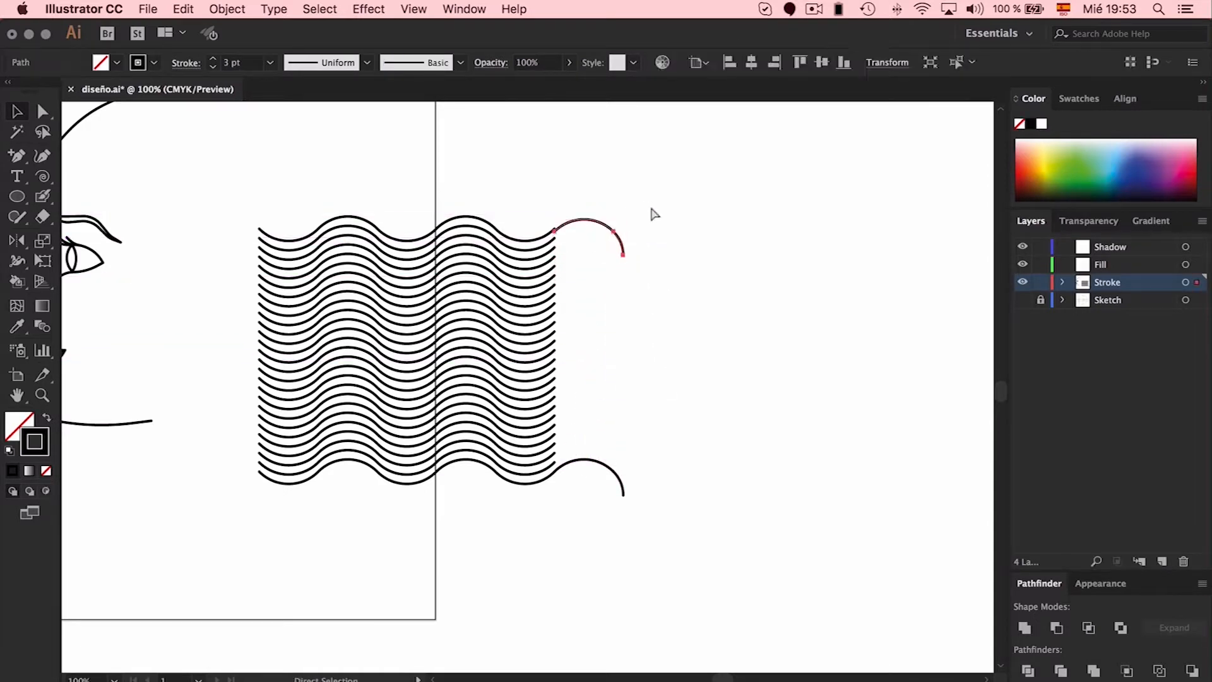
# Move the copied arc up so its start meets the end of the top wavy line exactly.
pyautogui.press('super+equal')
pyautogui.press('super+equal')
pyautogui.press('super+equal')
pyautogui.press('super+equal')
pyautogui.press('super+equal')
pyautogui.press('super+equal')
pyautogui.hscroll(-5, 650, 205)
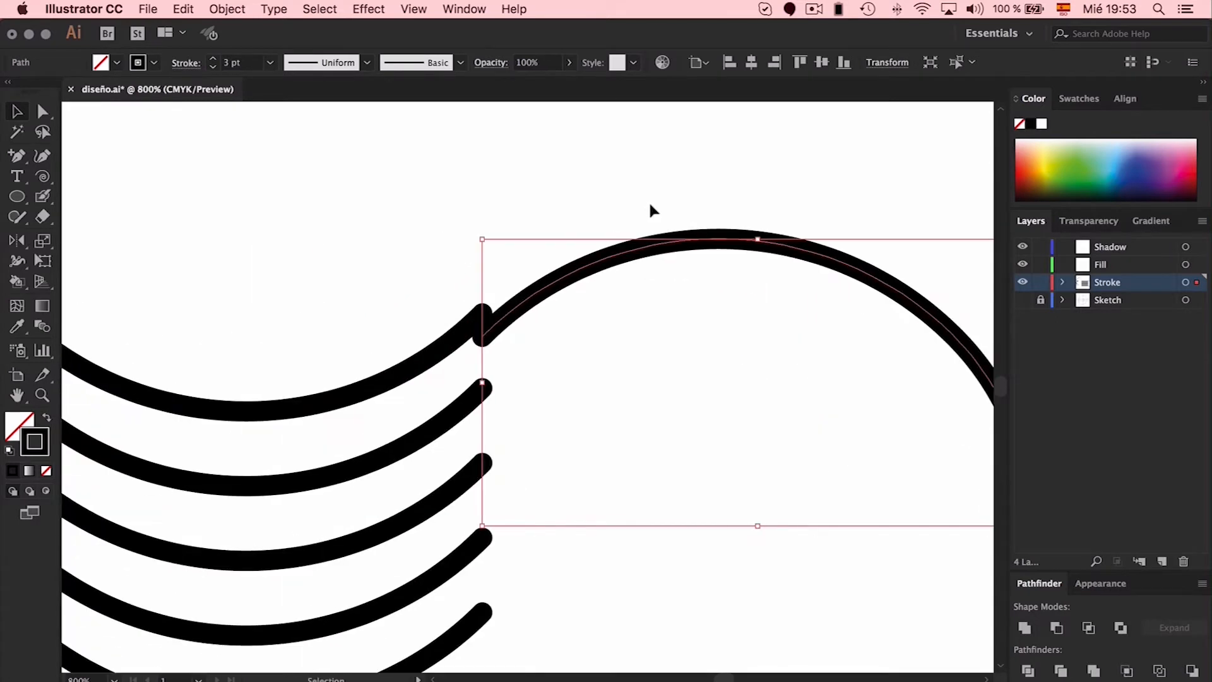
pyautogui.moveTo(549, 284); pyautogui.dragTo(550, 249)
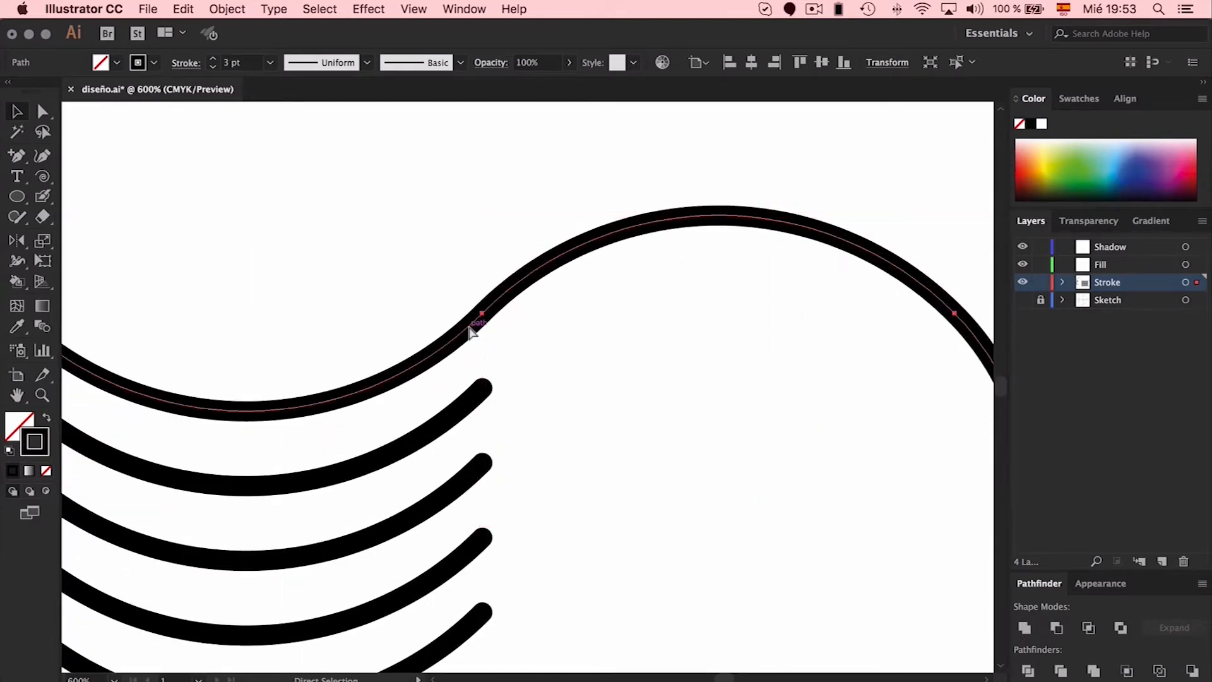
# Select the upper and lower arcs and make a blend between them.
pyautogui.press('super+minus')
pyautogui.press('super+minus')
pyautogui.press('super+minus')
pyautogui.press('super+minus')
pyautogui.press('super+minus')
pyautogui.press('super+minus')
pyautogui.press('super+minus')
pyautogui.scroll(-3, 568, 284)
pyautogui.moveTo(613, 258); pyautogui.dragTo(533, 524)
pyautogui.click(208, 9)
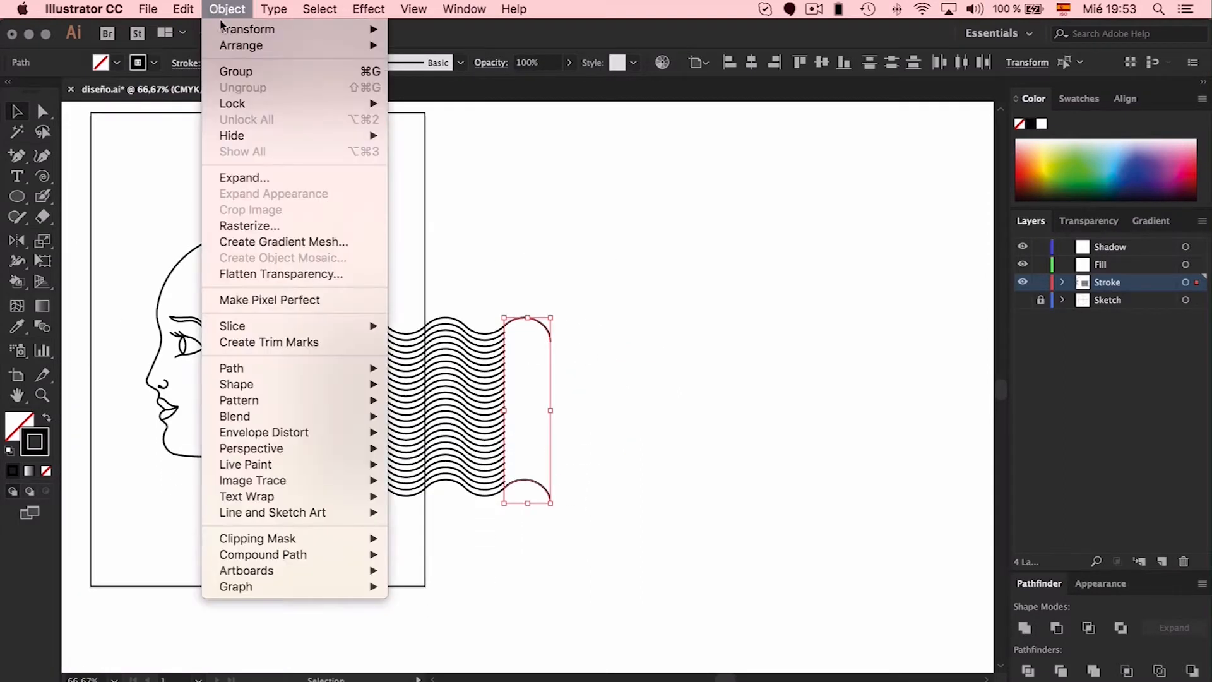
pyautogui.moveTo(297, 415)
pyautogui.click(407, 415)
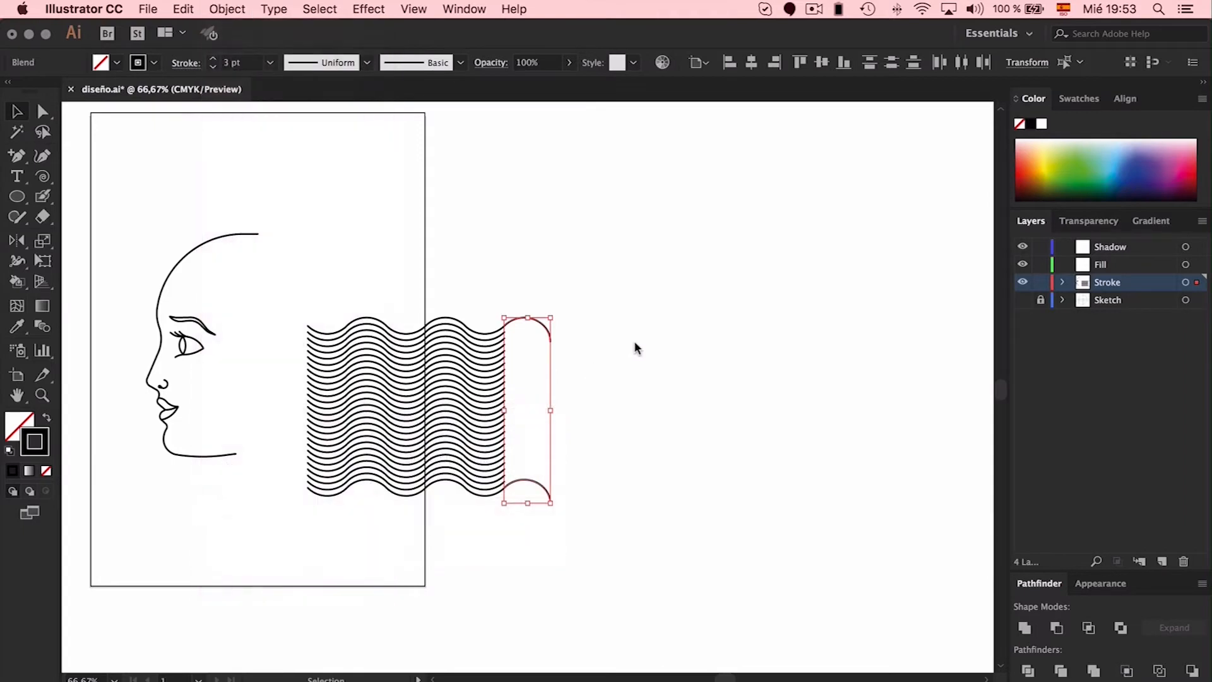
pyautogui.click(635, 346)
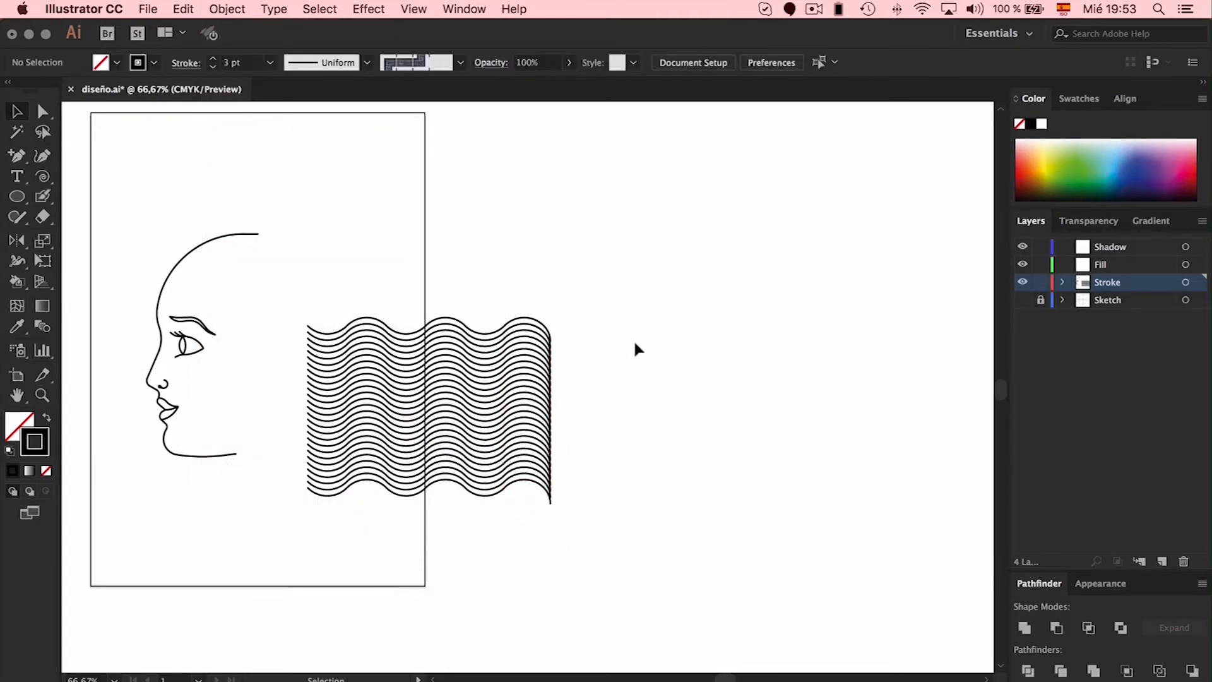
# Expand the wavy-line and arc blends and ungroup the resulting paths.
pyautogui.scroll(-2, 636, 342)
pyautogui.hscroll(-2, 635, 343)
pyautogui.press('super+plus')
pyautogui.press('super+plus')
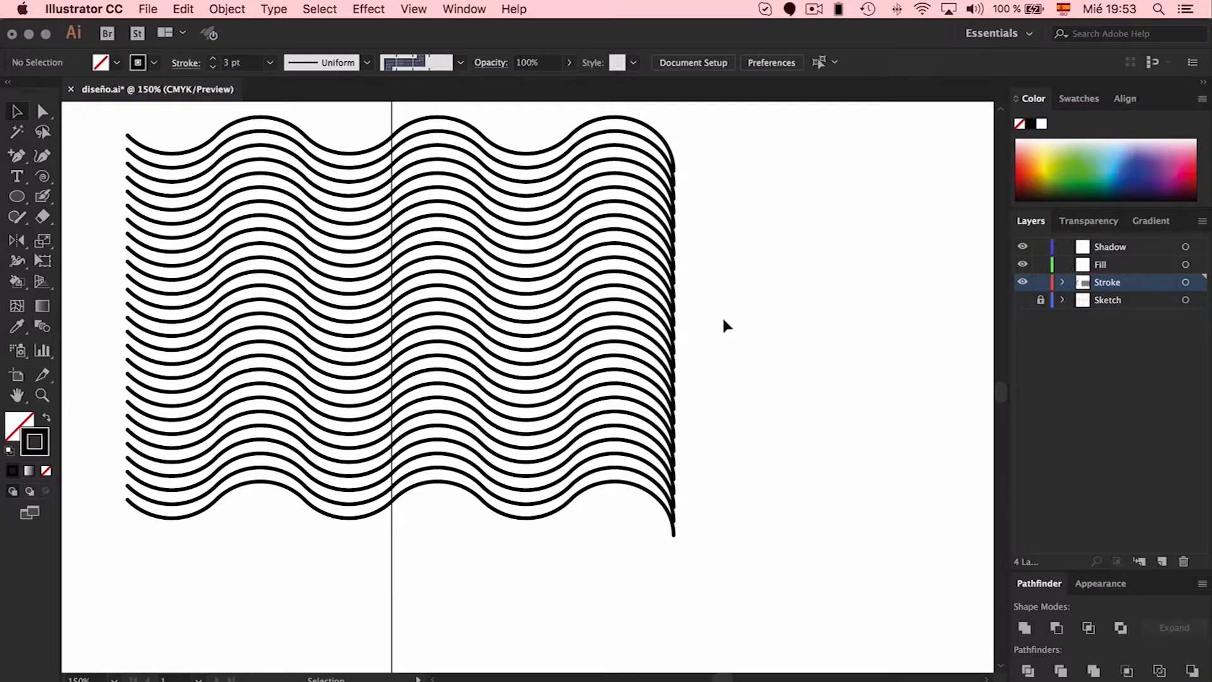
pyautogui.moveTo(718, 127); pyautogui.dragTo(502, 555)
pyautogui.click(227, 9)
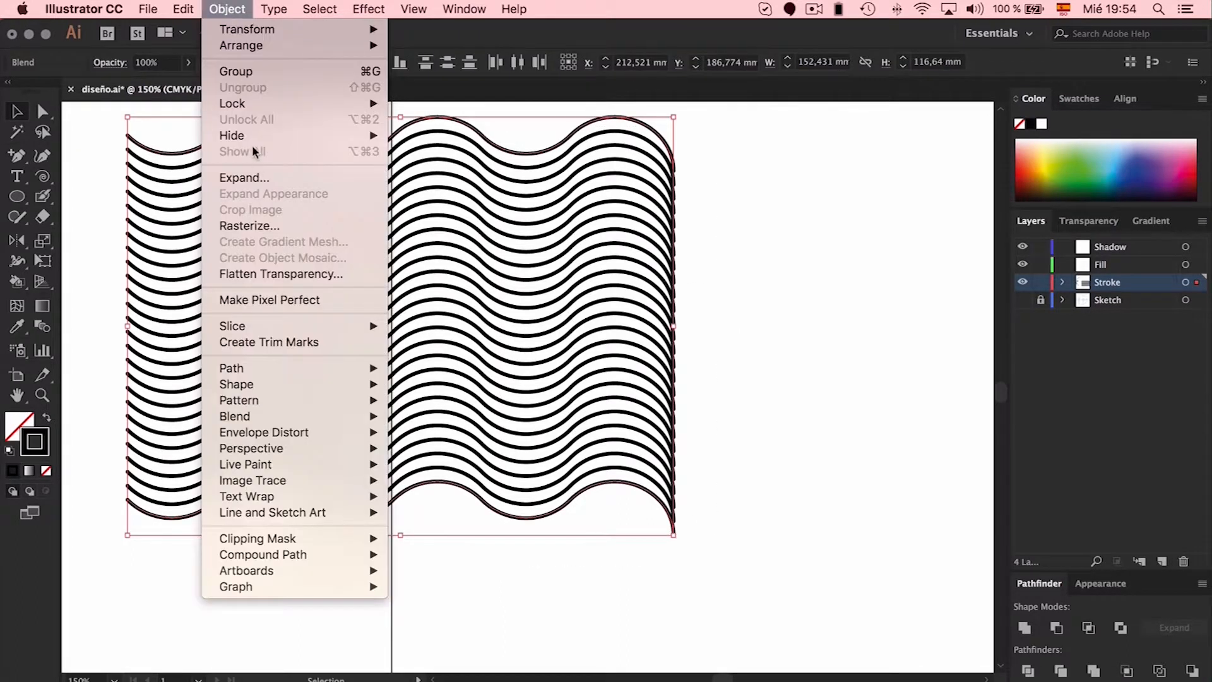
pyautogui.click(259, 178)
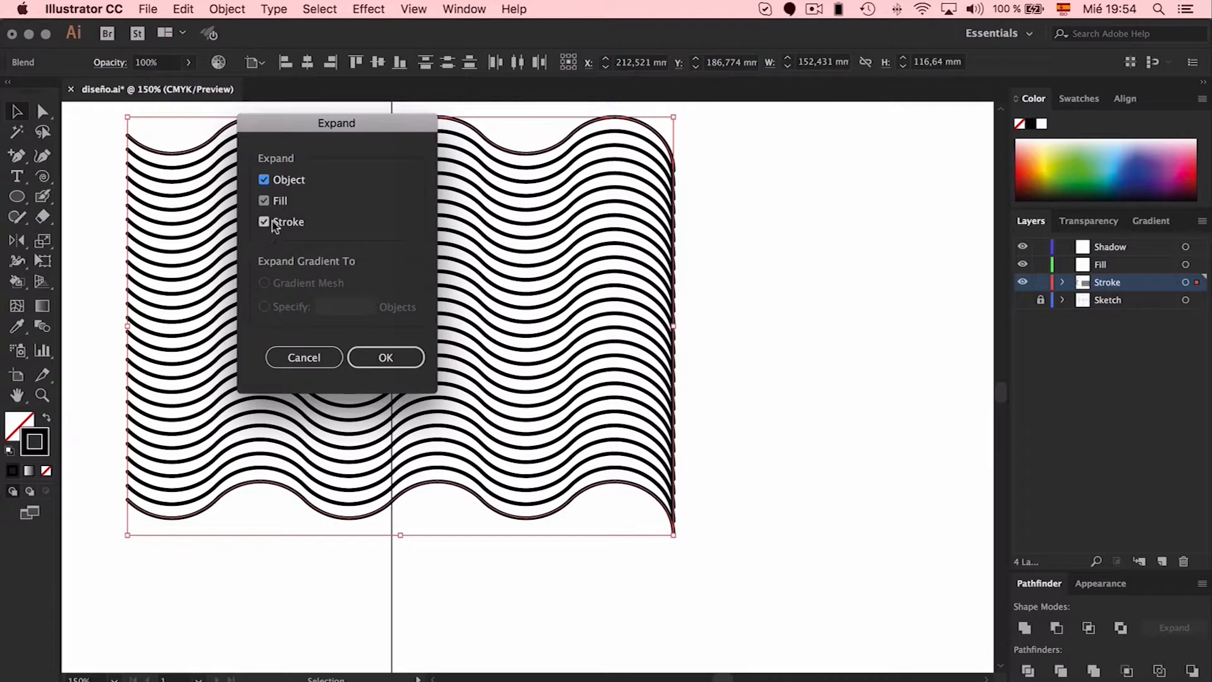
pyautogui.click(390, 356)
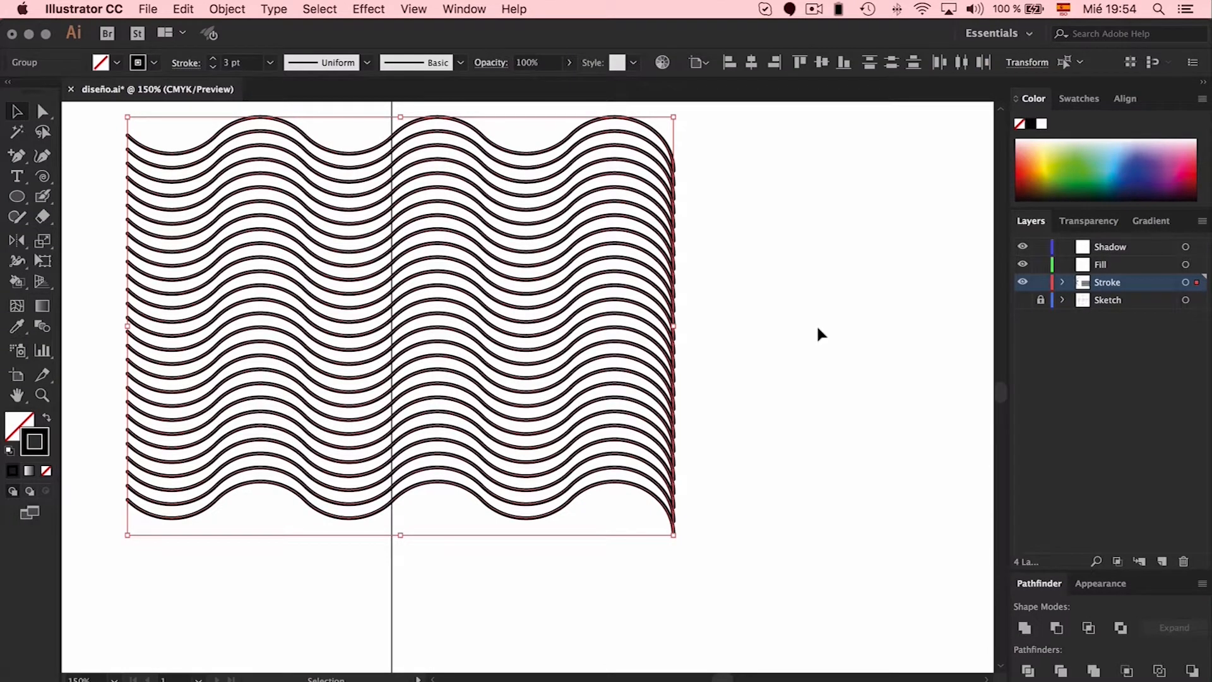
pyautogui.click(818, 328)
pyautogui.moveTo(690, 218); pyautogui.dragTo(542, 568)
pyautogui.press('super')
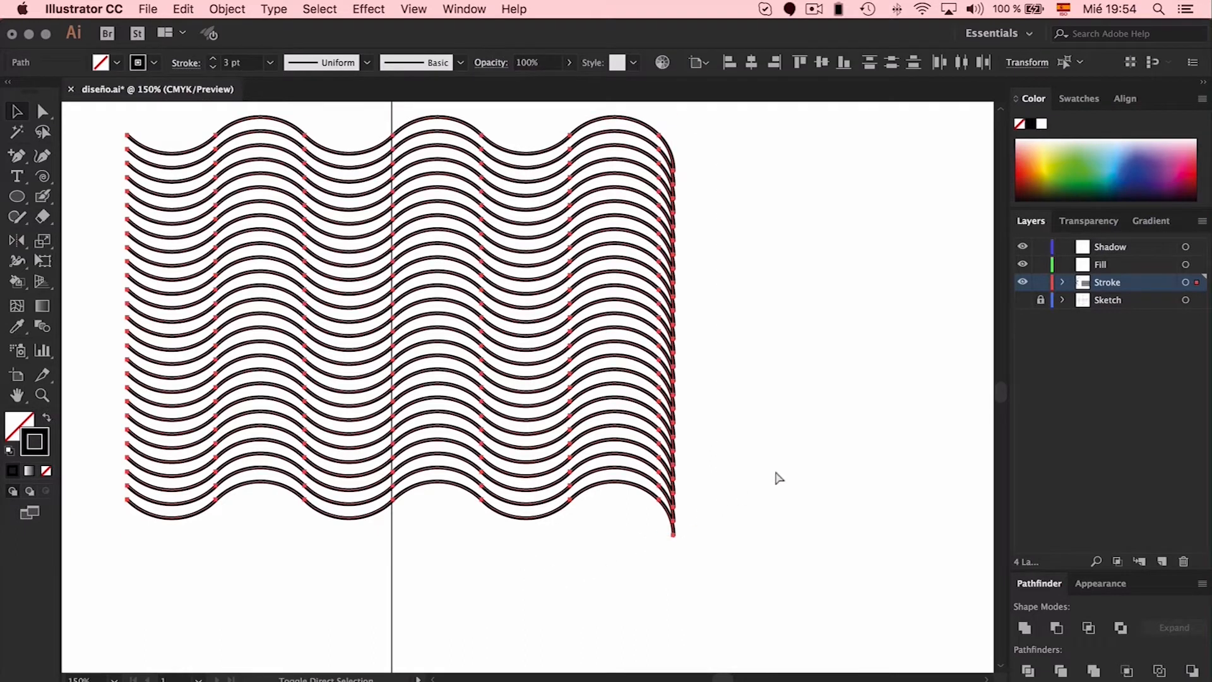
pyautogui.click(845, 400)
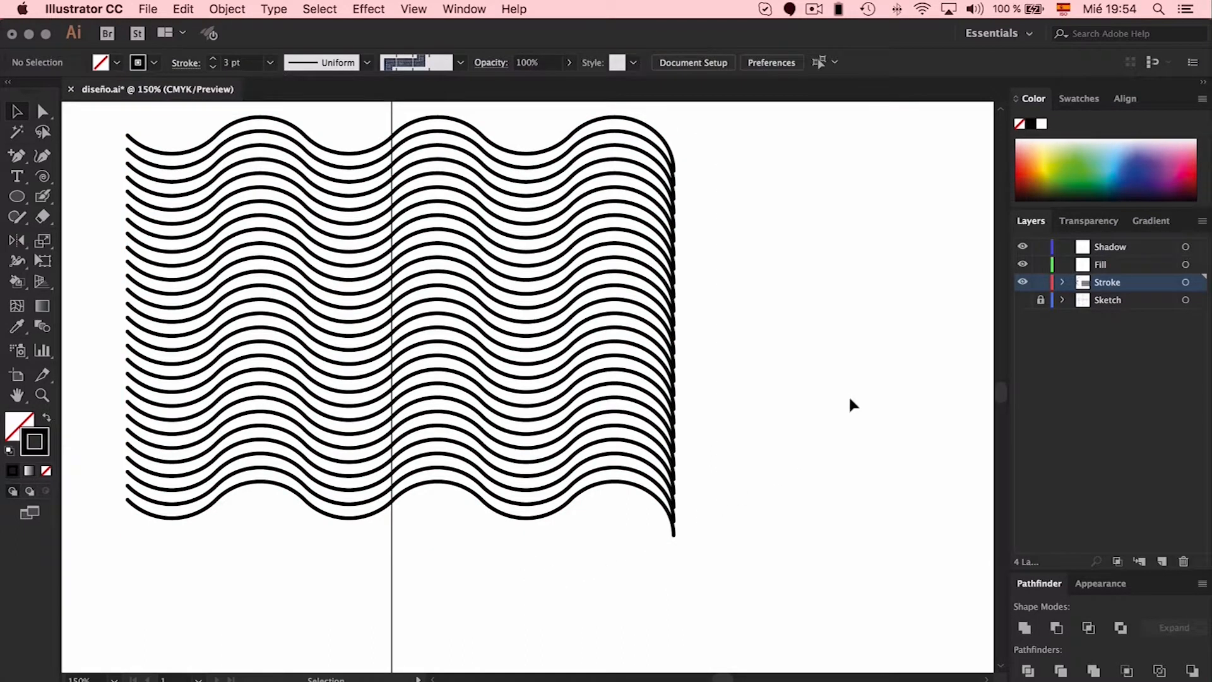
# Draw a straight vertical line with the Pen tool from the top arc's outer end to the bottom arc's outer end.
pyautogui.press('super+equal')
pyautogui.press('super+equal')
pyautogui.press('super+equal')
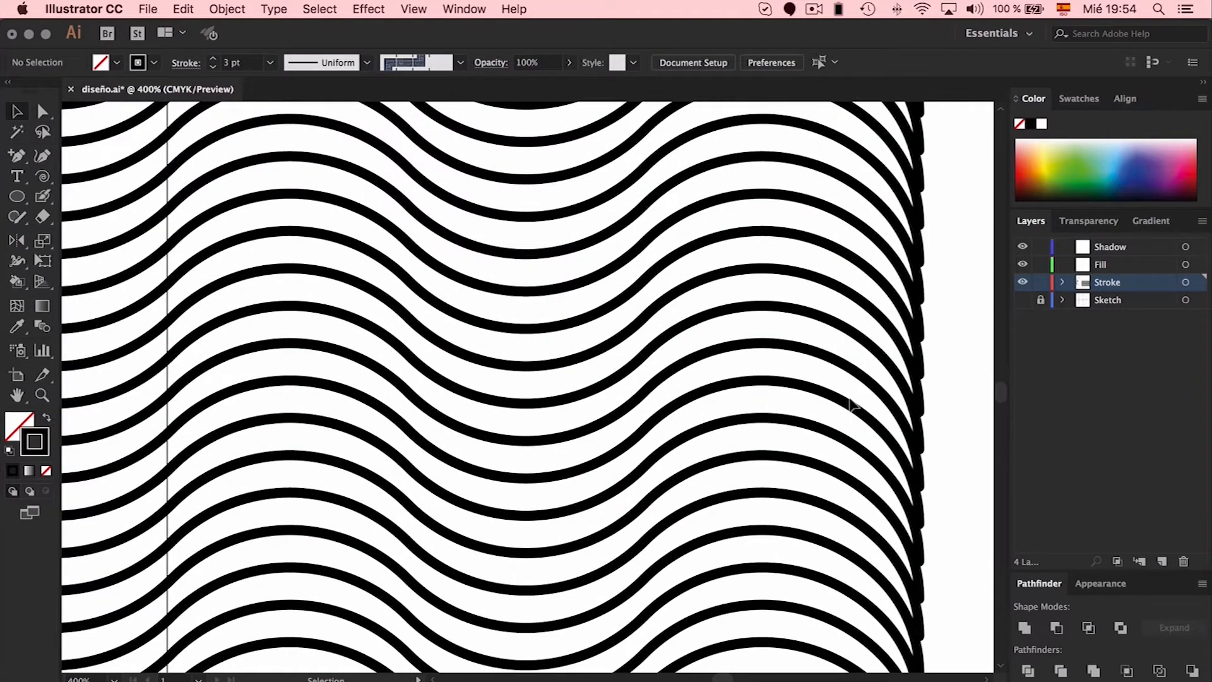
pyautogui.hscroll(5, 831, 398)
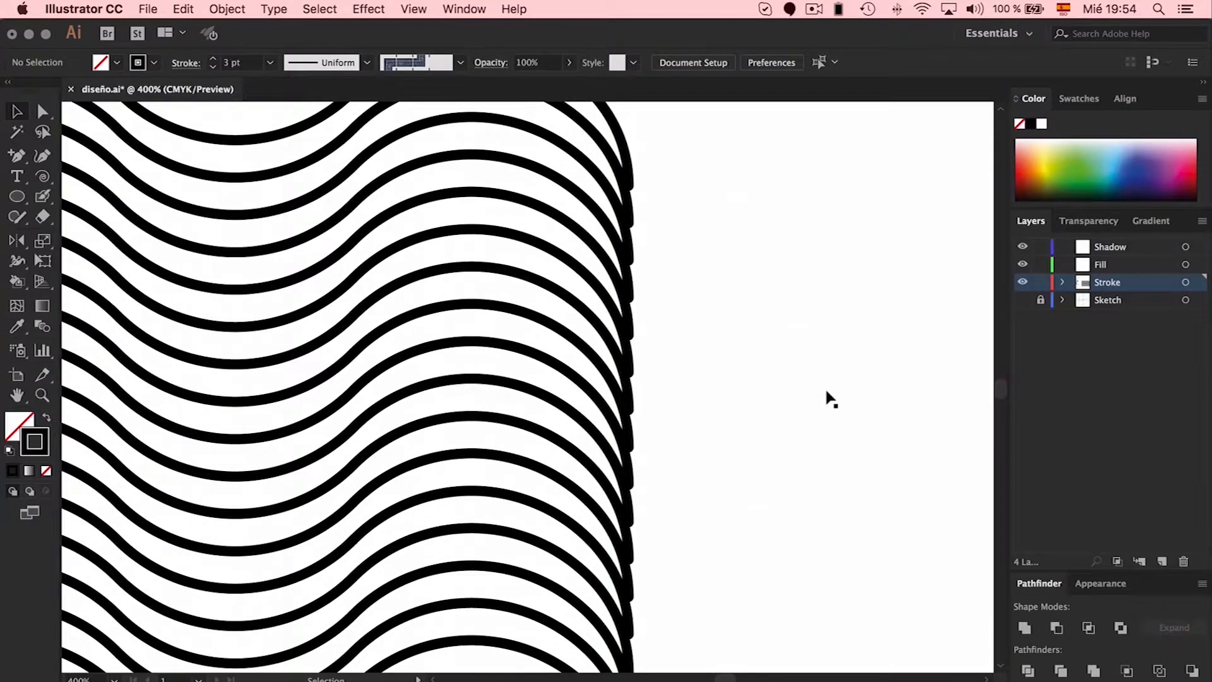
pyautogui.scroll(3, 831, 398)
pyautogui.press('p')
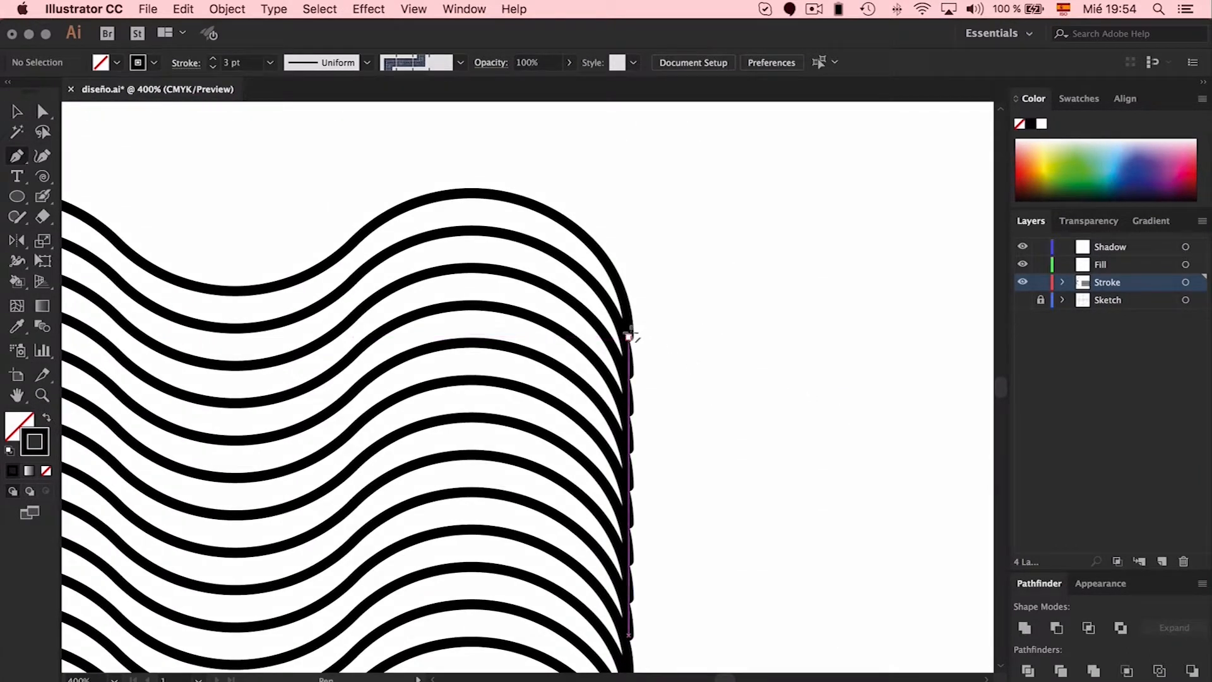
pyautogui.press('a')
pyautogui.click(628, 326)
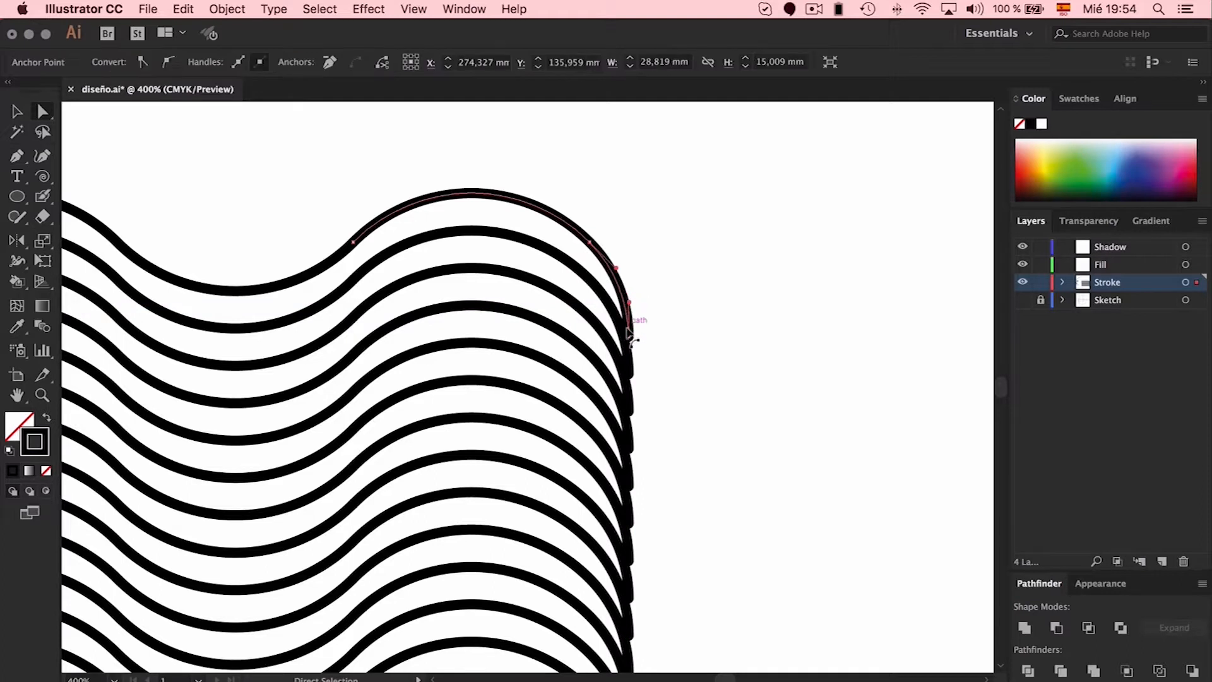
pyautogui.press('p')
pyautogui.click(629, 335)
pyautogui.scroll(-2, 675, 365)
pyautogui.scroll(-10, 673, 365)
pyautogui.hscroll(3, 673, 365)
pyautogui.hscroll(-6, 671, 359)
pyautogui.click(781, 371)
pyautogui.keyDown('super'); pyautogui.click(887, 370); pyautogui.keyUp('super')
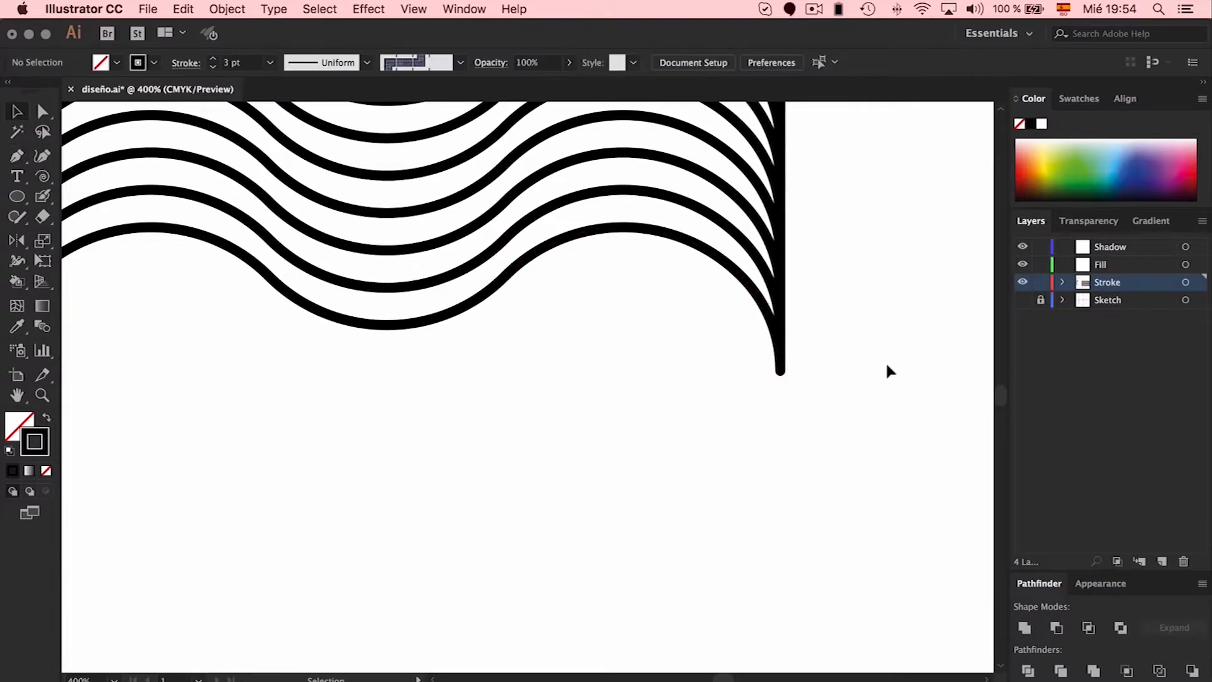
# Paste the full spiral in front at the end of the bottom wavy line and make its stroke yellow.
pyautogui.press('super+f')
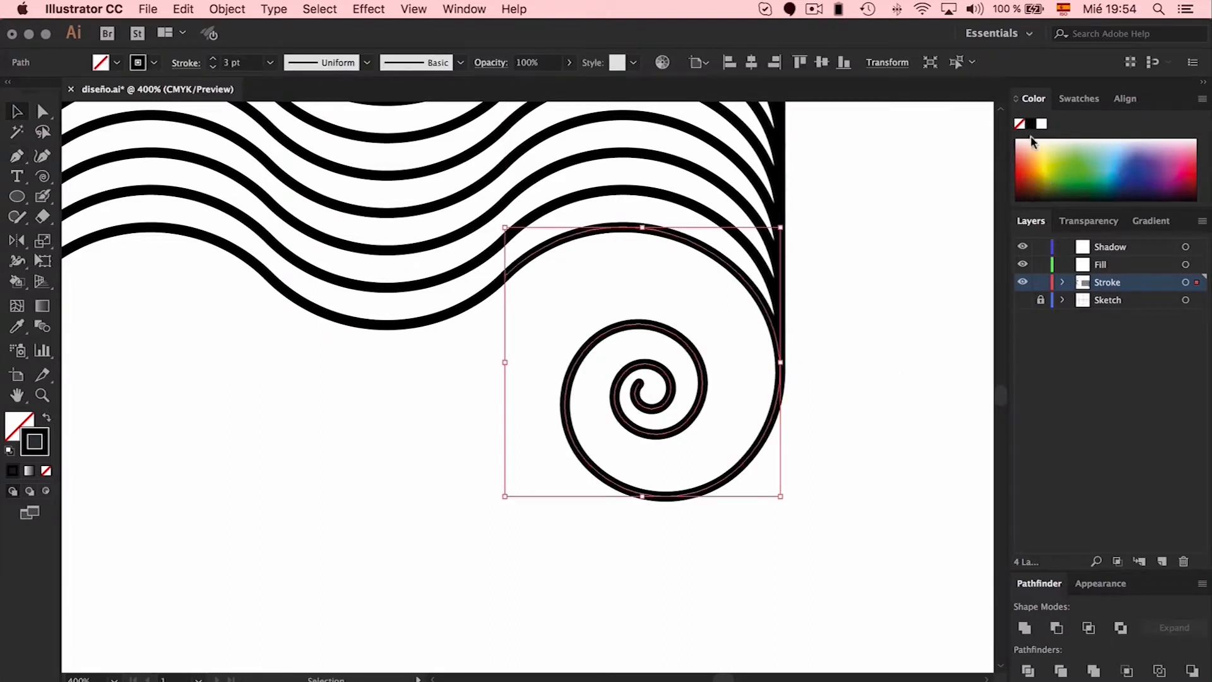
pyautogui.click(1043, 161)
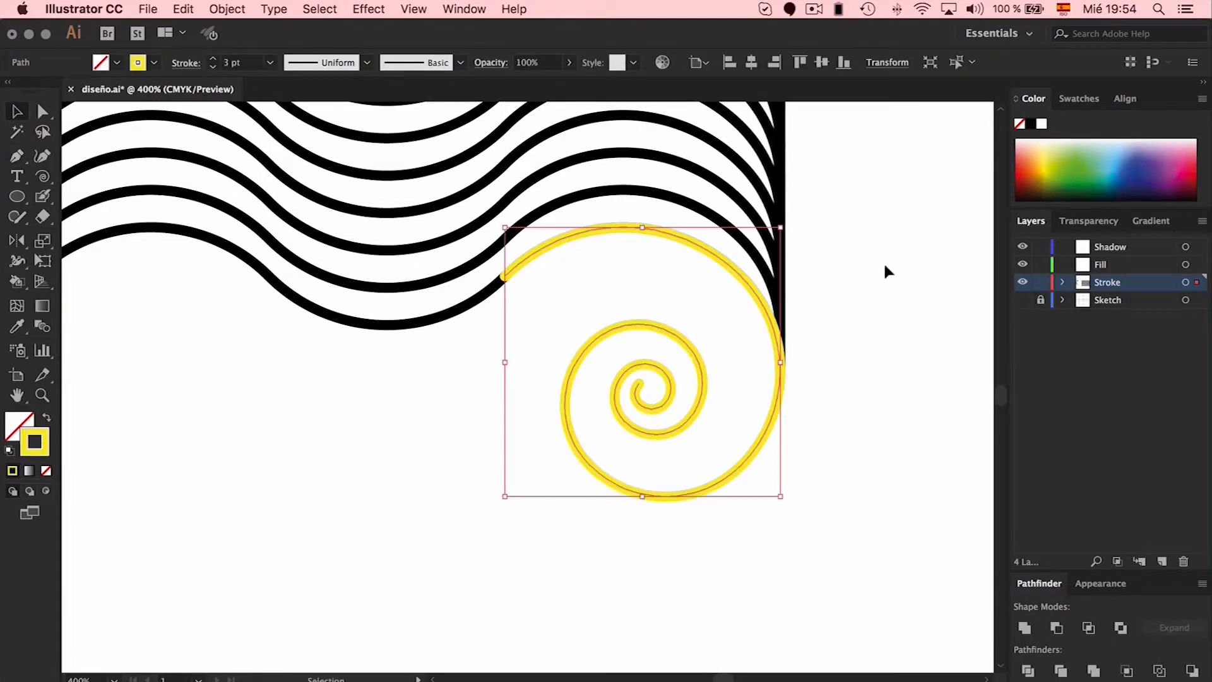
pyautogui.click(890, 227)
# Add anchor points to the yellow spiral at the rightmost side of its middle turn and the leftmost side of its outer turn.
pyautogui.hscroll(3, 890, 227)
pyautogui.press('super+plus')
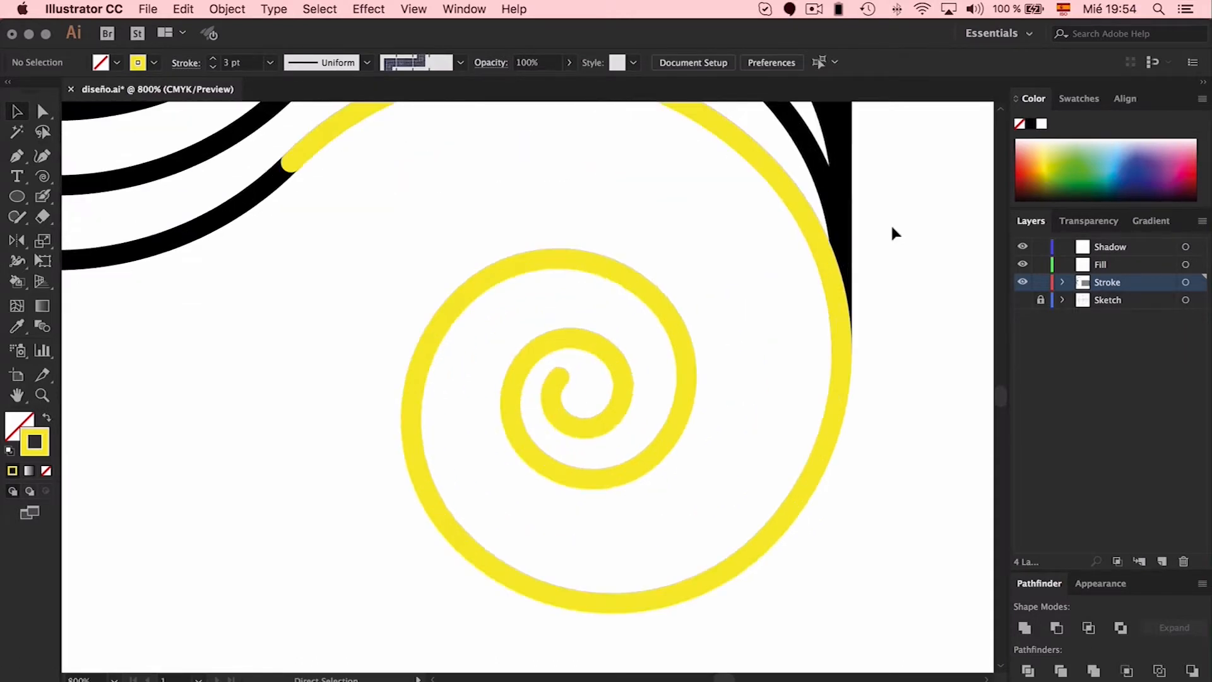
pyautogui.press('v')
pyautogui.click(687, 348)
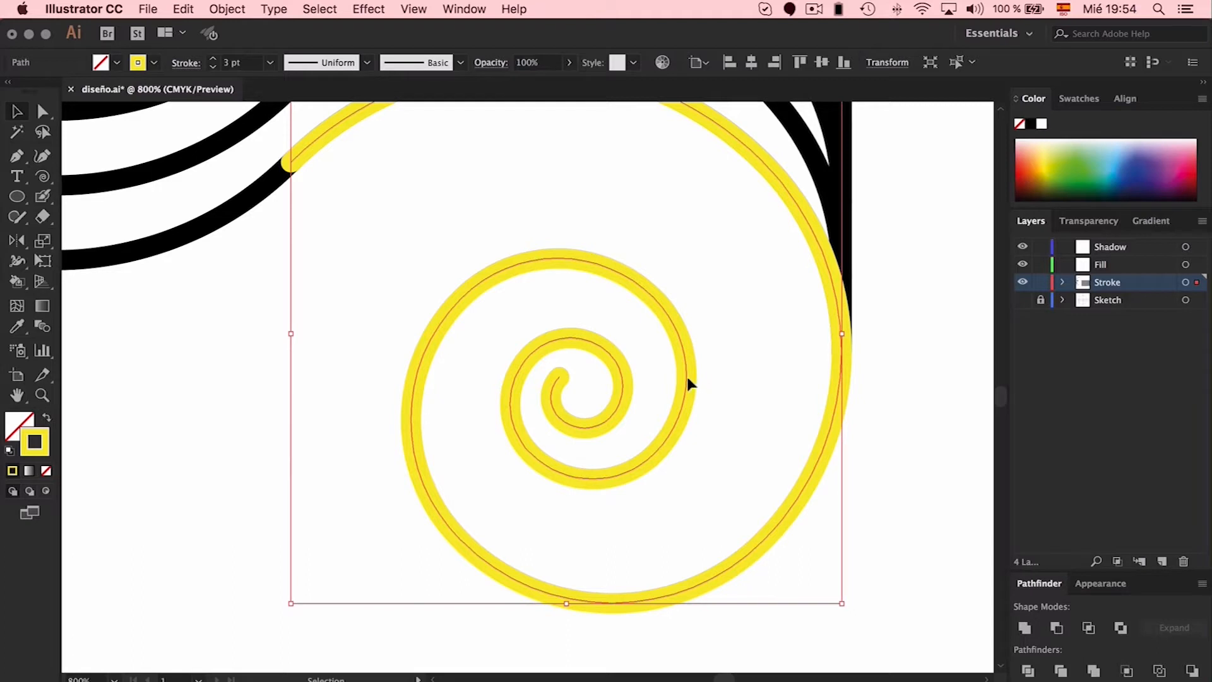
pyautogui.press('+')
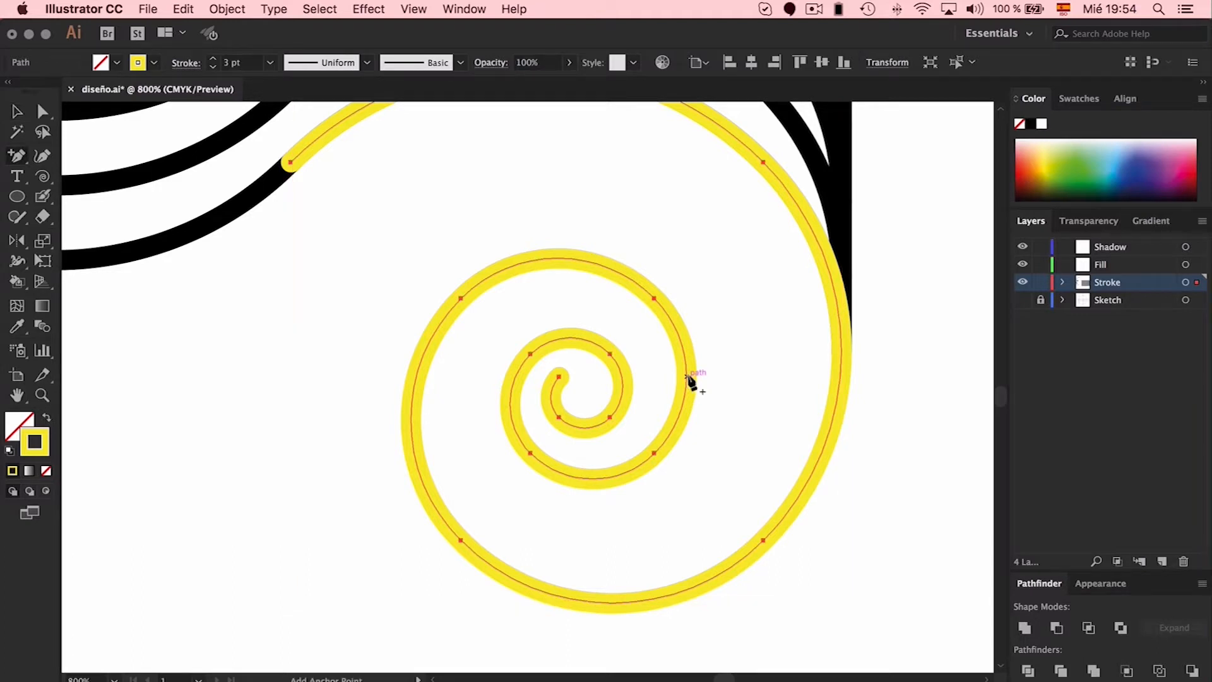
pyautogui.click(687, 376)
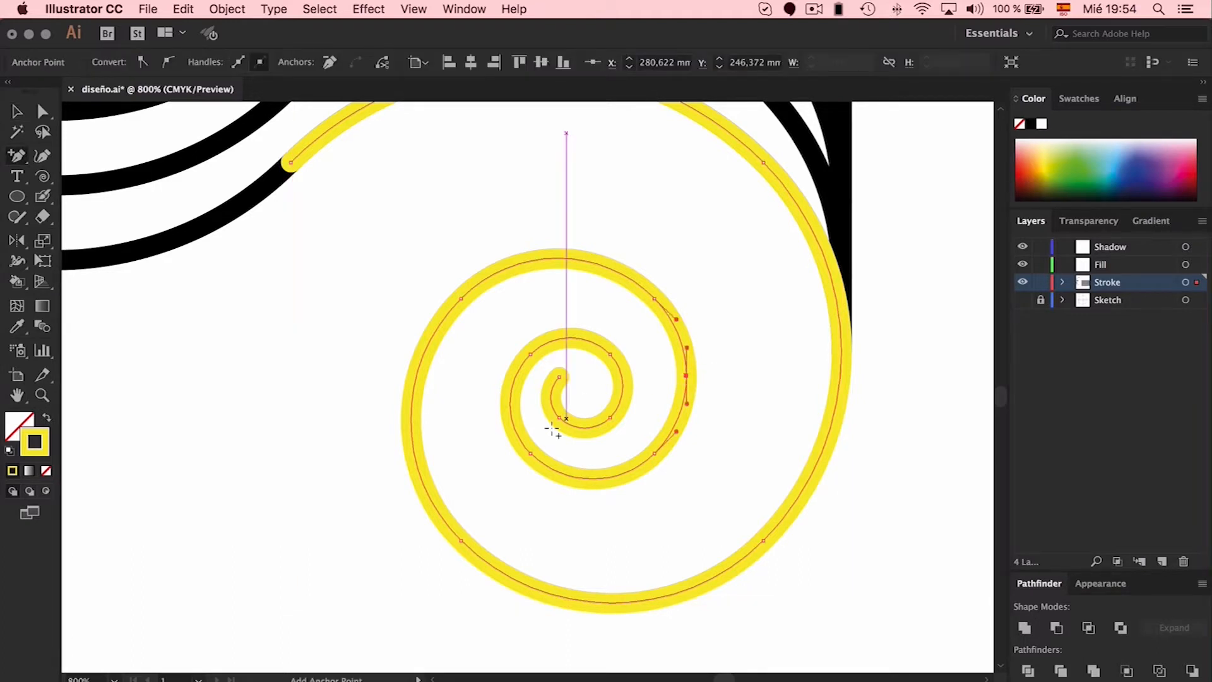
pyautogui.click(411, 418)
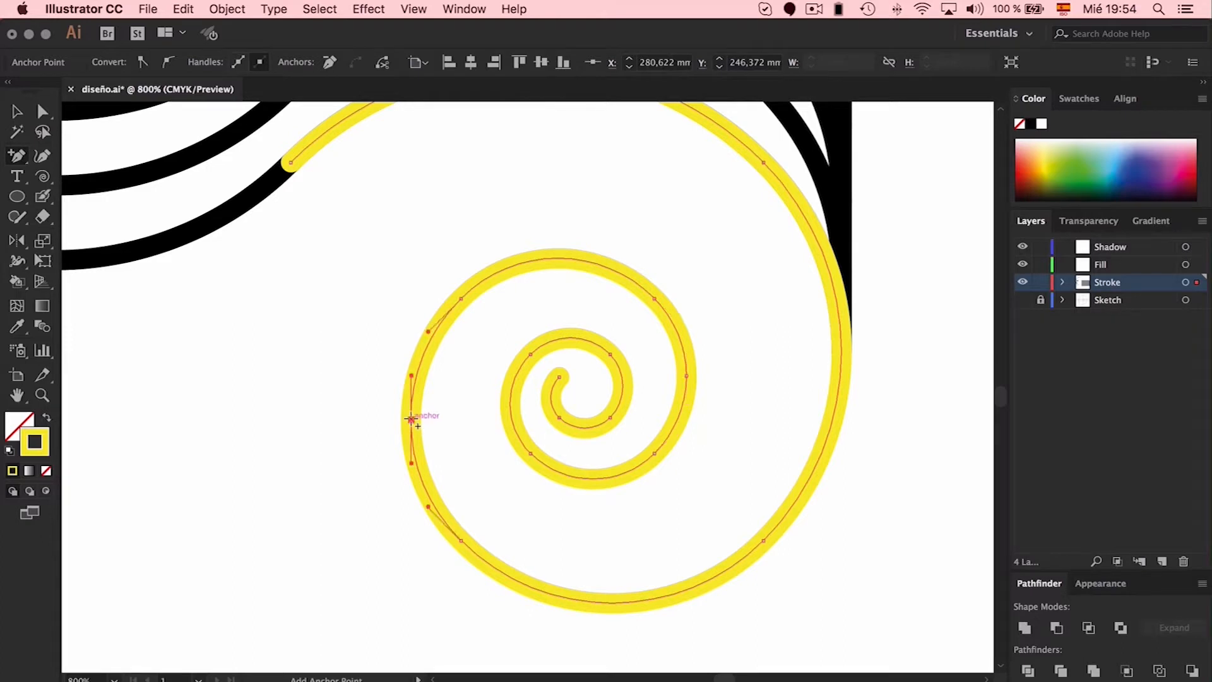
# Duplicate the yellow spiral upward so the copy aligns with the arc four lines above.
pyautogui.press('v')
pyautogui.click(408, 203)
pyautogui.moveTo(459, 246); pyautogui.dragTo(567, 358)
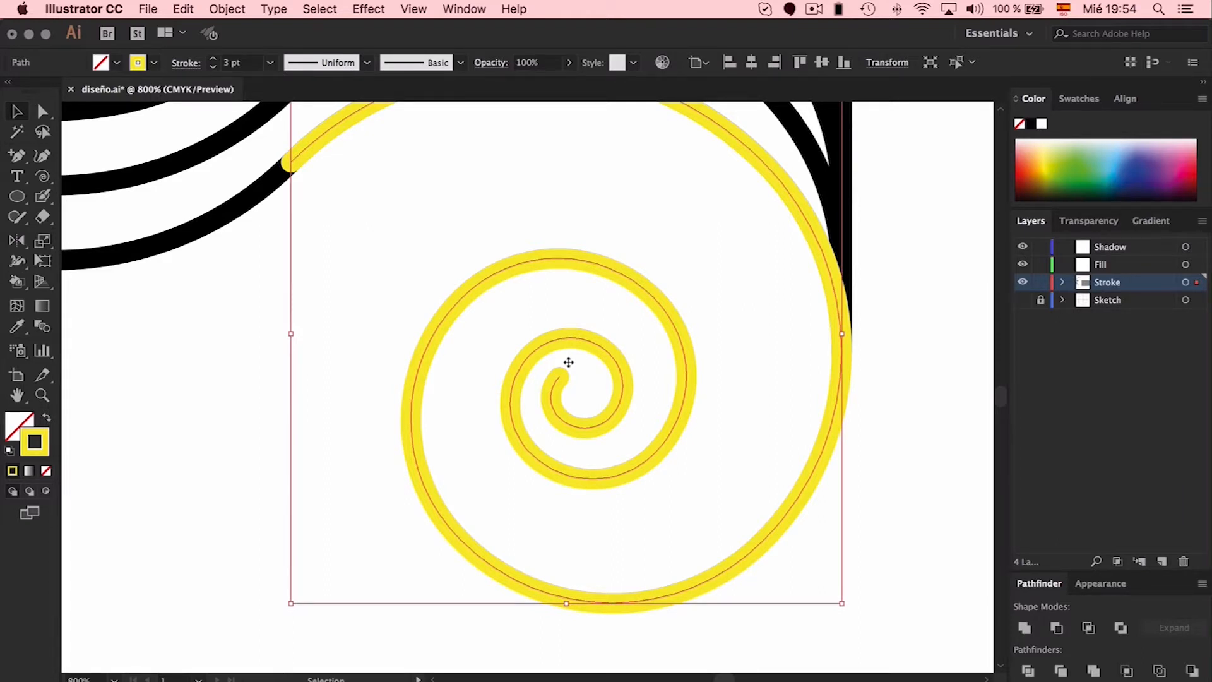
pyautogui.press('super+minus')
pyautogui.press('super+minus')
pyautogui.scroll(5, 663, 243)
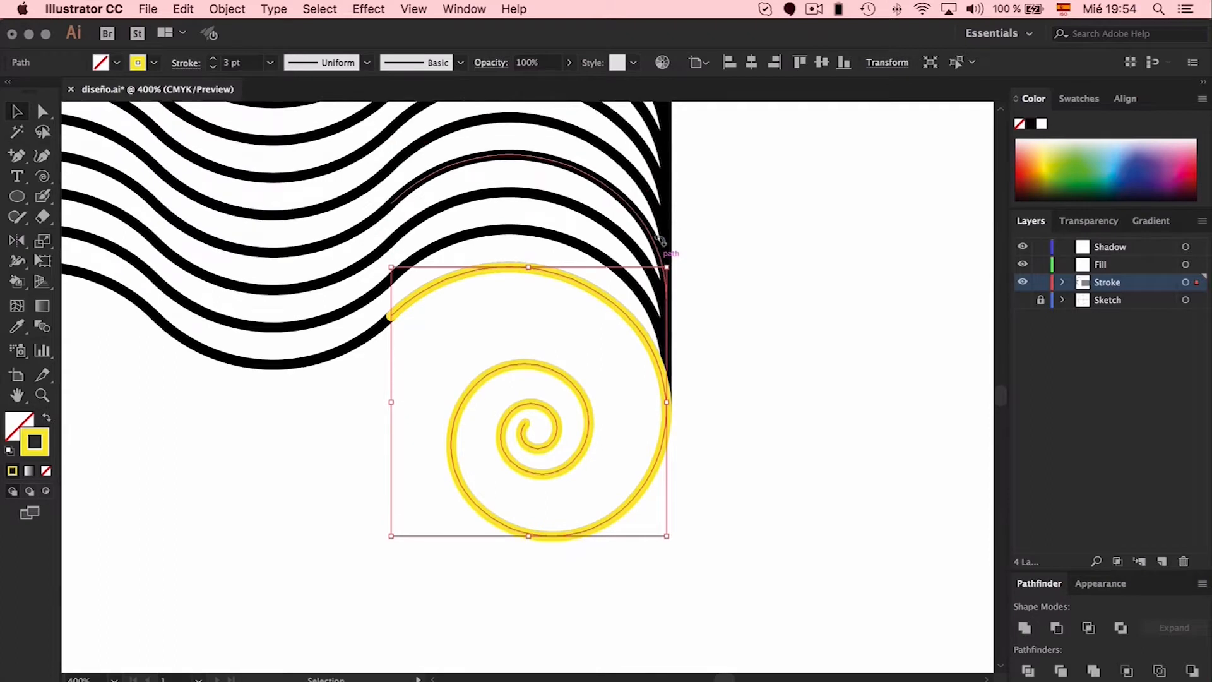
pyautogui.moveTo(554, 597); pyautogui.dragTo(559, 446)
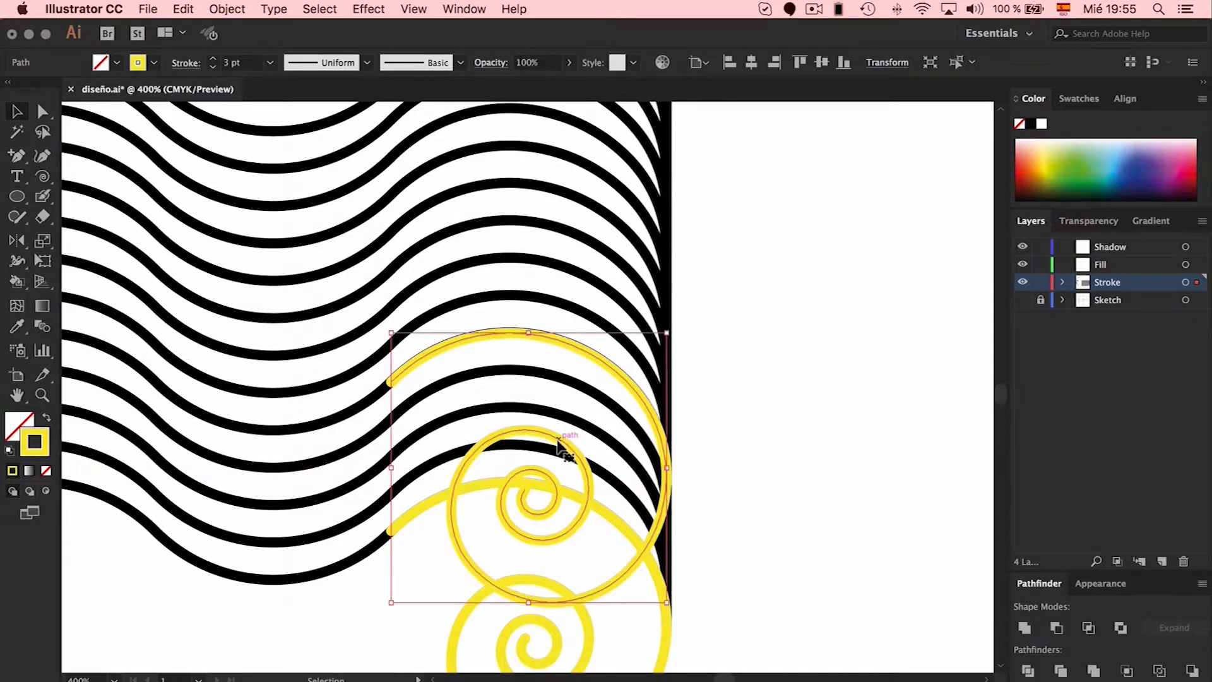
# Delete the inner turns of the lower yellow spiral up to the anchor point added on its middle turn.
pyautogui.scroll(-4, 599, 396)
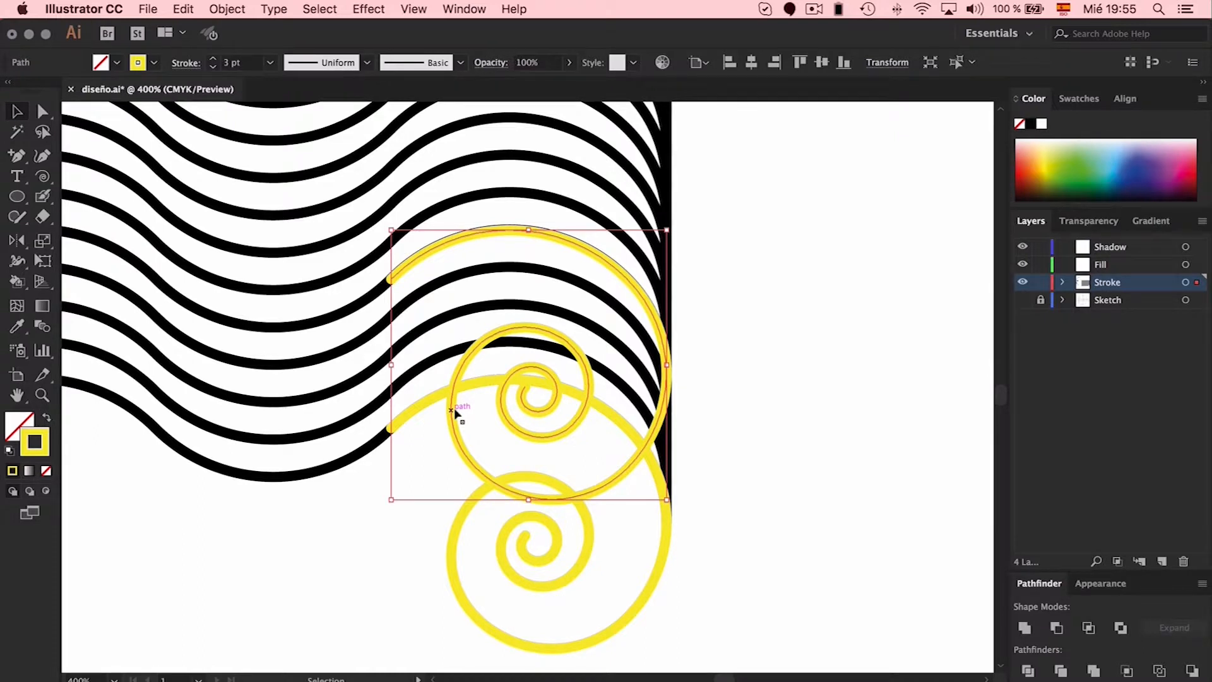
pyautogui.click(549, 555)
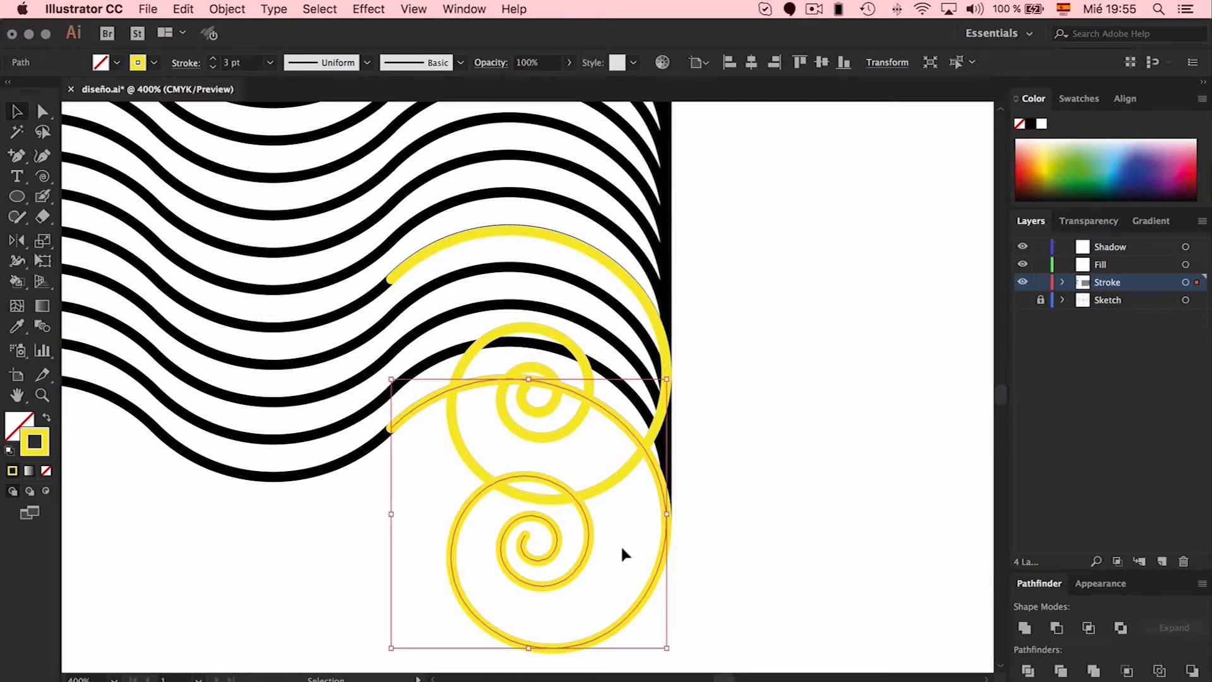
pyautogui.scroll(-2, 622, 554)
pyautogui.press('a')
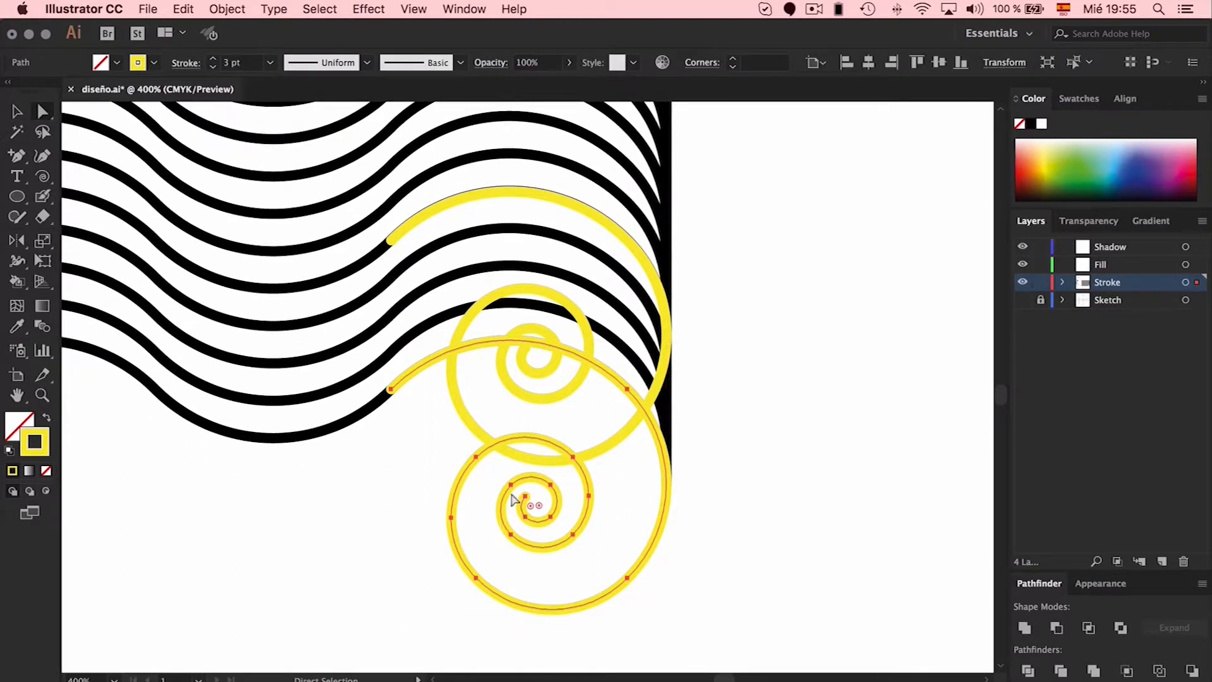
pyautogui.click(511, 535)
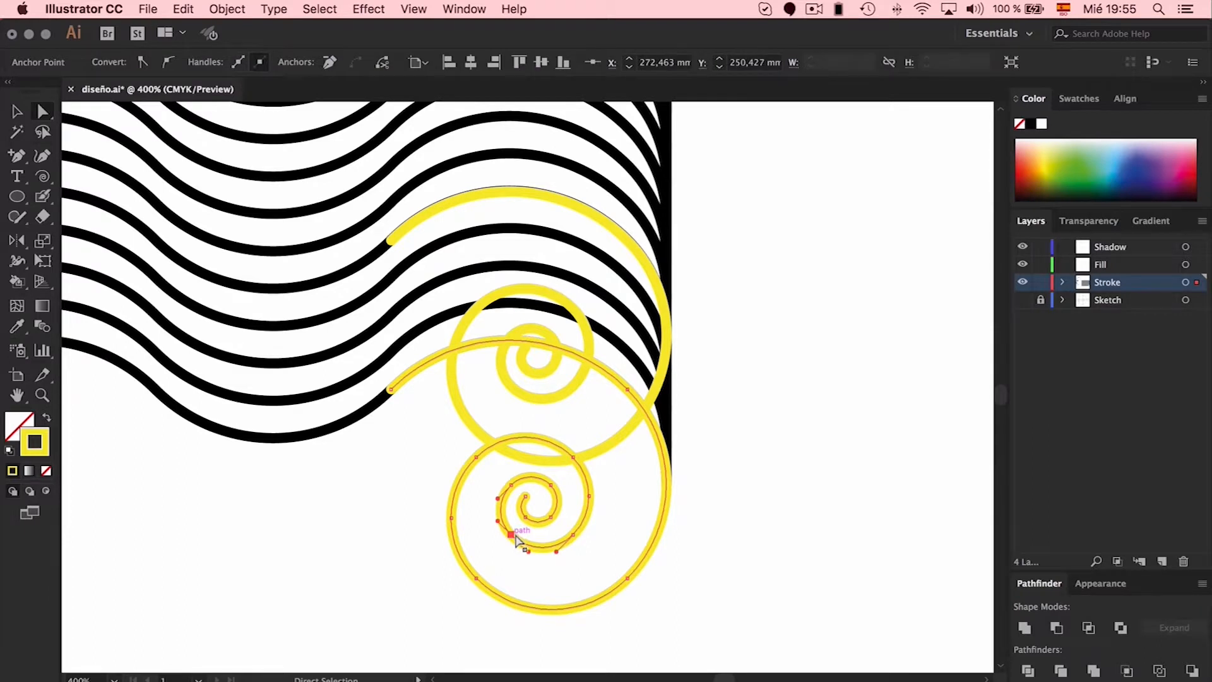
pyautogui.press('Delete')
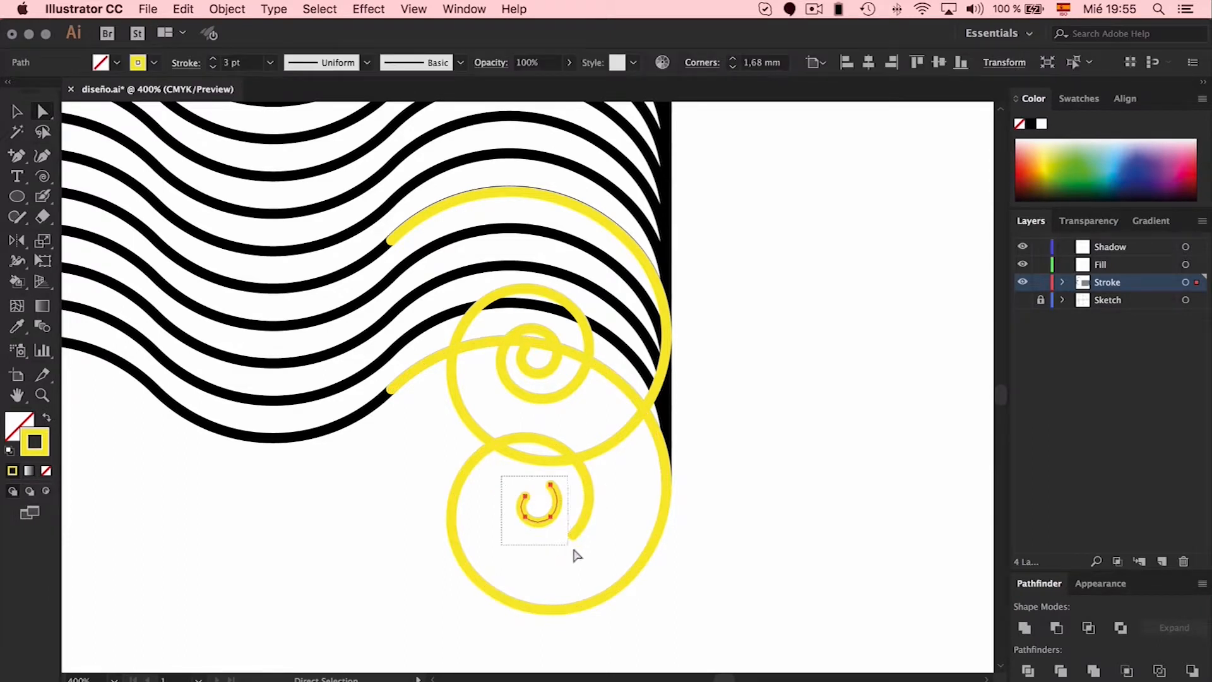
pyautogui.press('Delete')
pyautogui.click(570, 536)
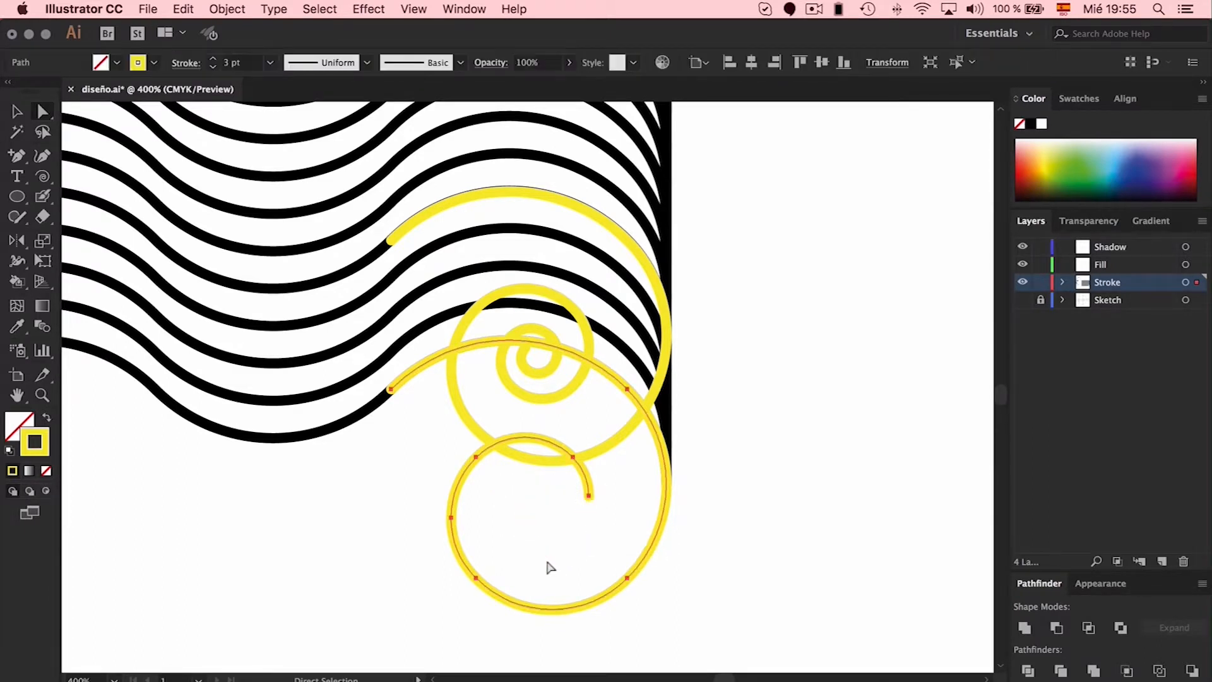
# Delete the bottom and outermost upper arc of the lower yellow spiral, keeping only the small upper arc between the added anchors.
pyautogui.moveTo(475, 556); pyautogui.dragTo(633, 636)
pyautogui.moveTo(634, 640); pyautogui.dragTo(635, 639)
pyautogui.press('Delete')
pyautogui.click(628, 387)
pyautogui.press('Delete')
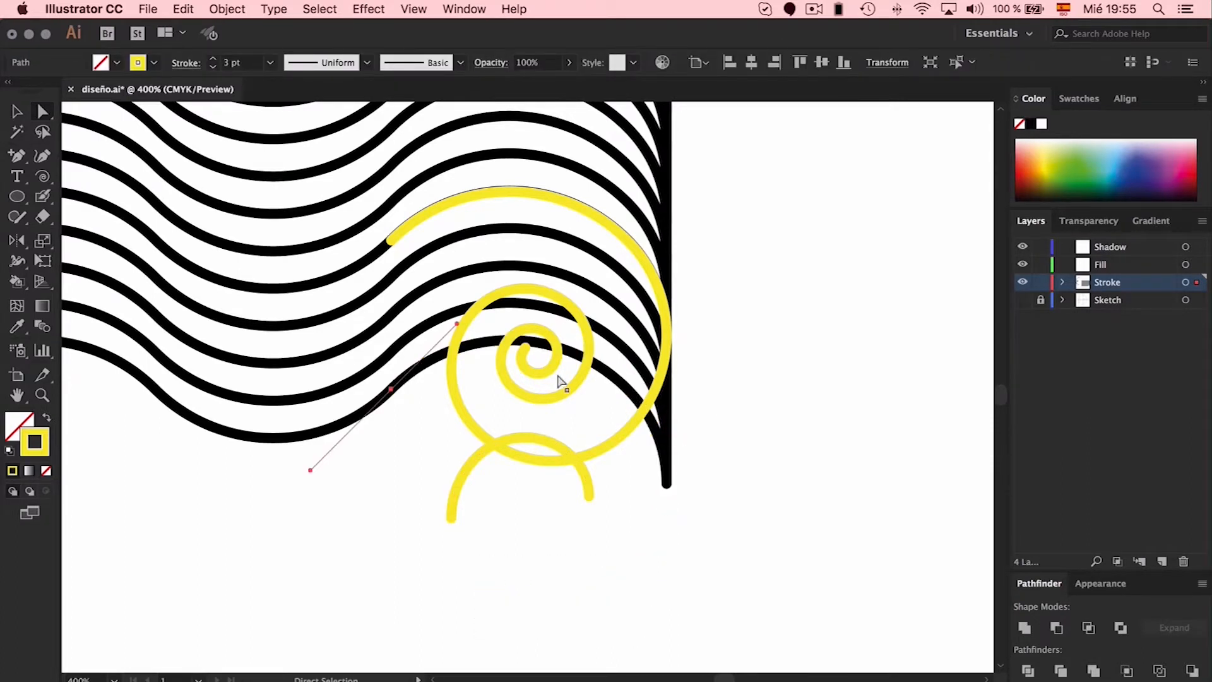
# Select the lower-left anchor point on the inner turn of the upper yellow spiral.
pyautogui.click(502, 388)
pyautogui.click(535, 397)
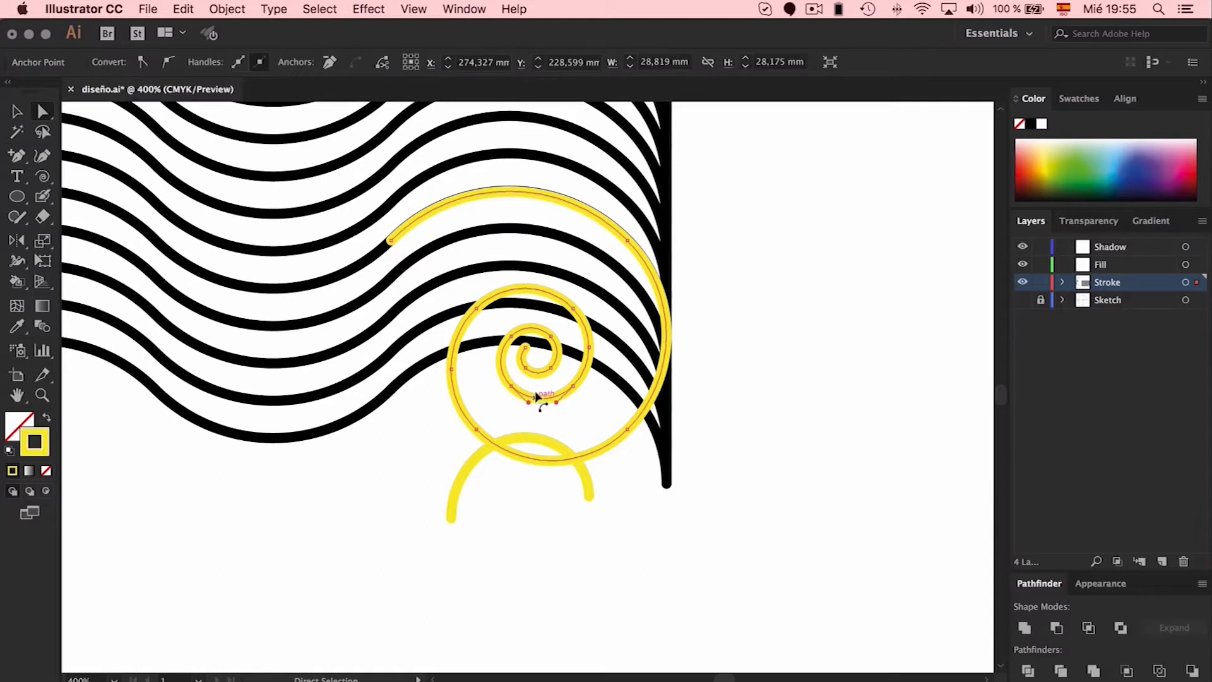
pyautogui.click(512, 385)
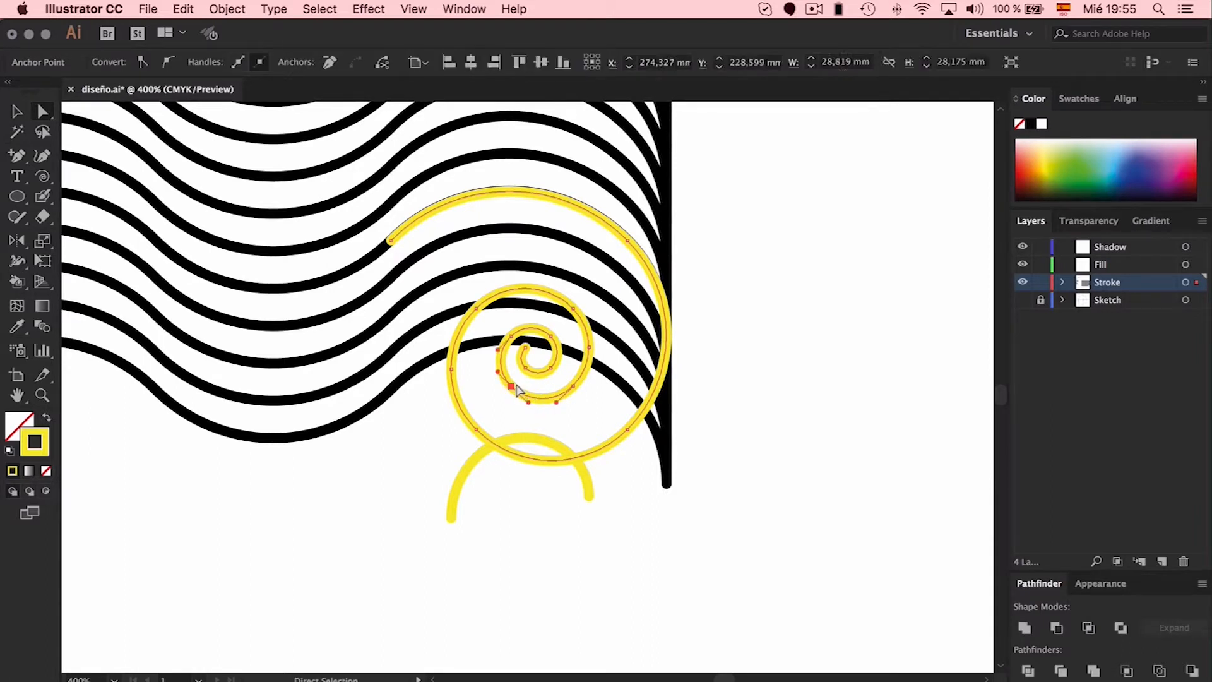
# Delete the inner coils of the yellow spiral anchor by anchor, up to the right end of its middle arch.
pyautogui.press('Delete')
pyautogui.click(511, 337)
pyautogui.press('Delete')
pyautogui.click(551, 336)
pyautogui.press('Delete')
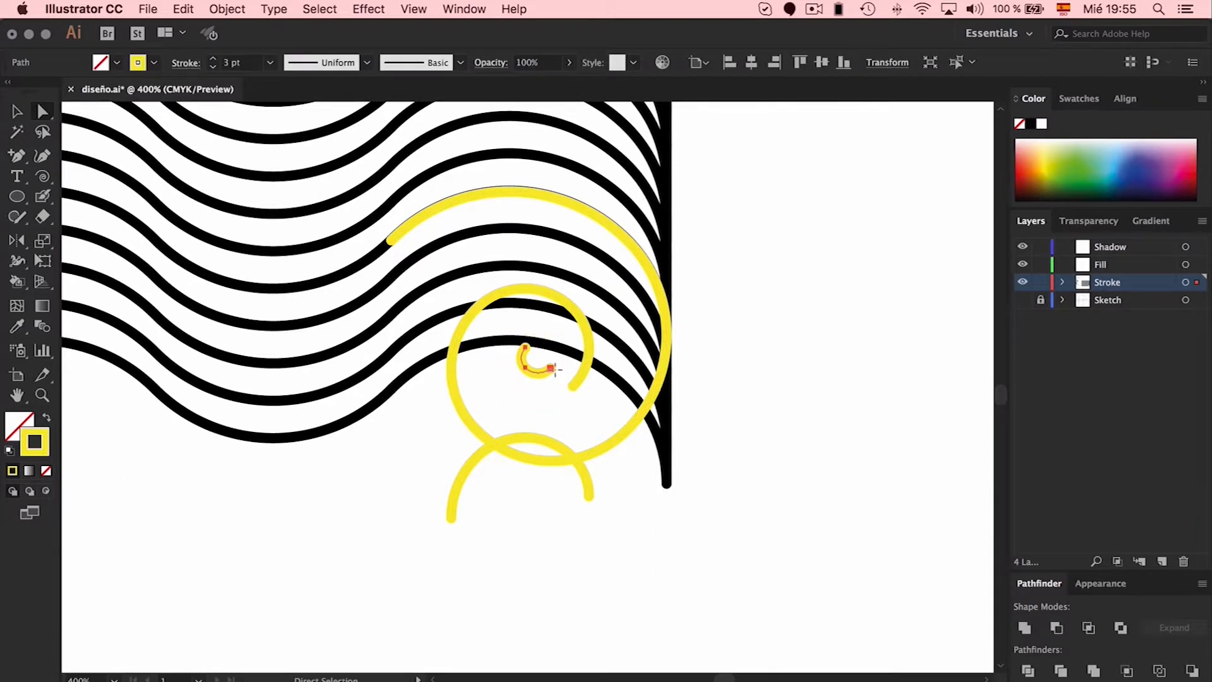
pyautogui.press('Delete')
pyautogui.click(574, 386)
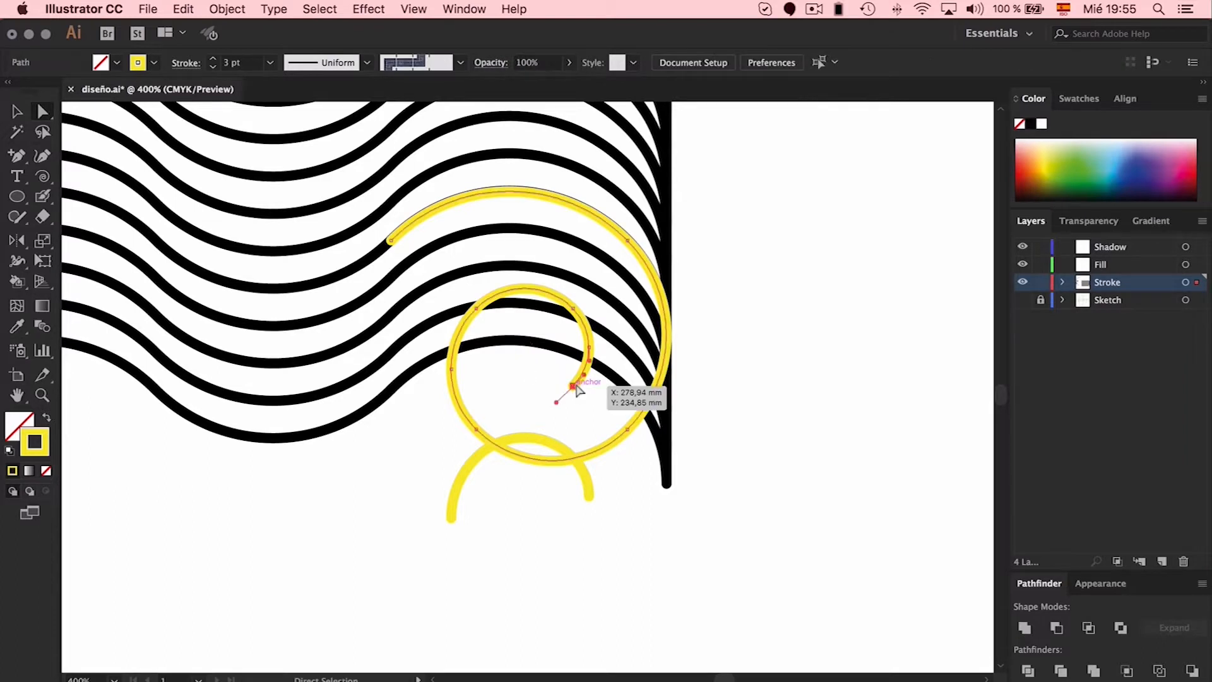
pyautogui.press('Delete')
# Delete the spiral's lower curve and its large outer arc, keeping only the small arch above the other yellow arch.
pyautogui.click(485, 433)
pyautogui.press('Delete')
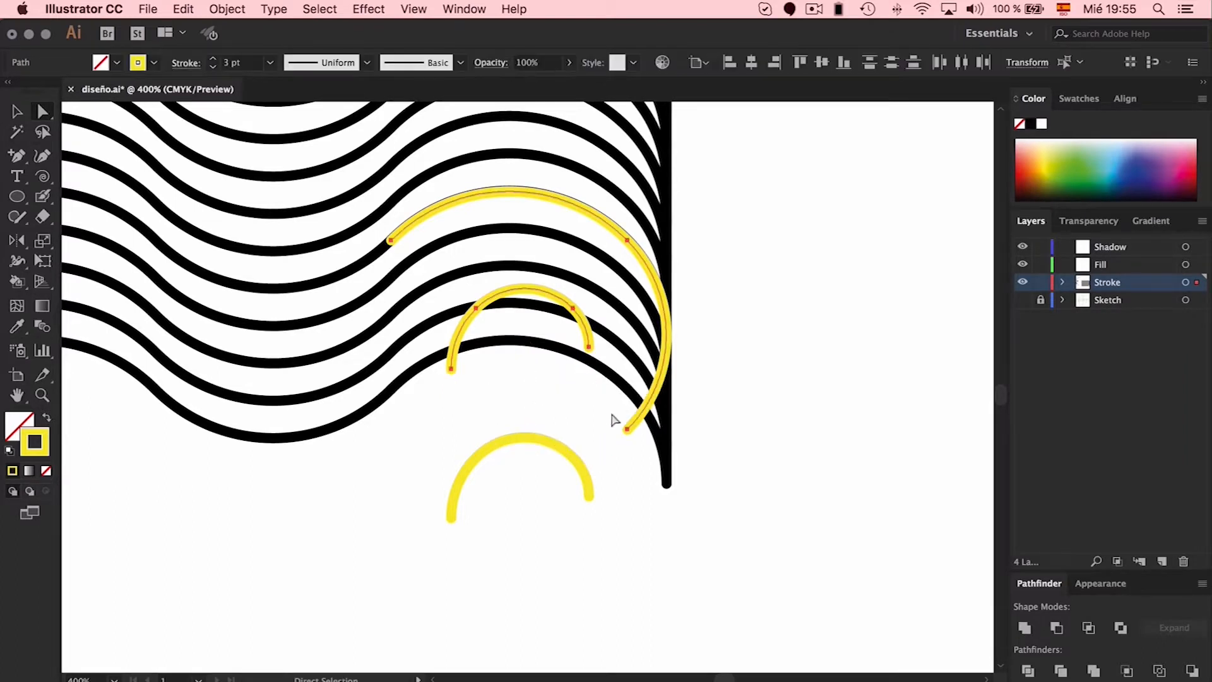
pyautogui.click(639, 488)
pyautogui.click(627, 429)
pyautogui.press('Delete')
pyautogui.press('Delete')
# Select both yellow arches and set the blend spacing to Specified Steps with 5 steps.
pyautogui.press('v')
pyautogui.click(571, 308)
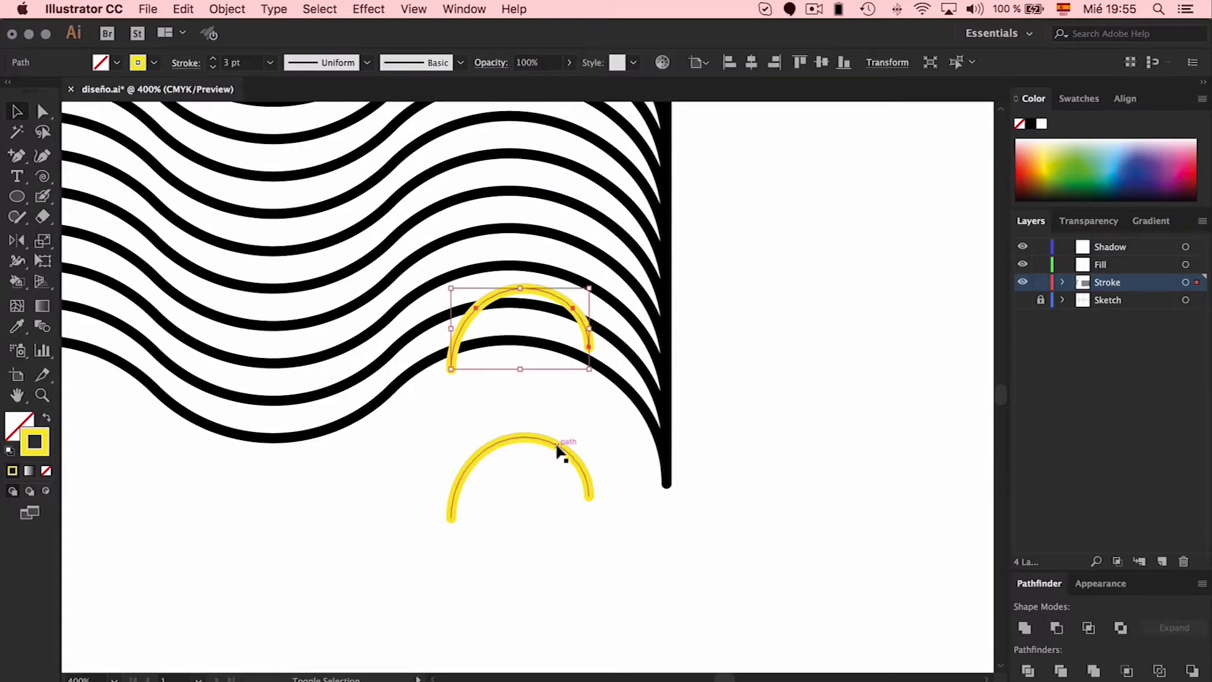
pyautogui.keyDown('shift'); pyautogui.click(556, 446); pyautogui.keyUp('shift')
pyautogui.click(236, 7)
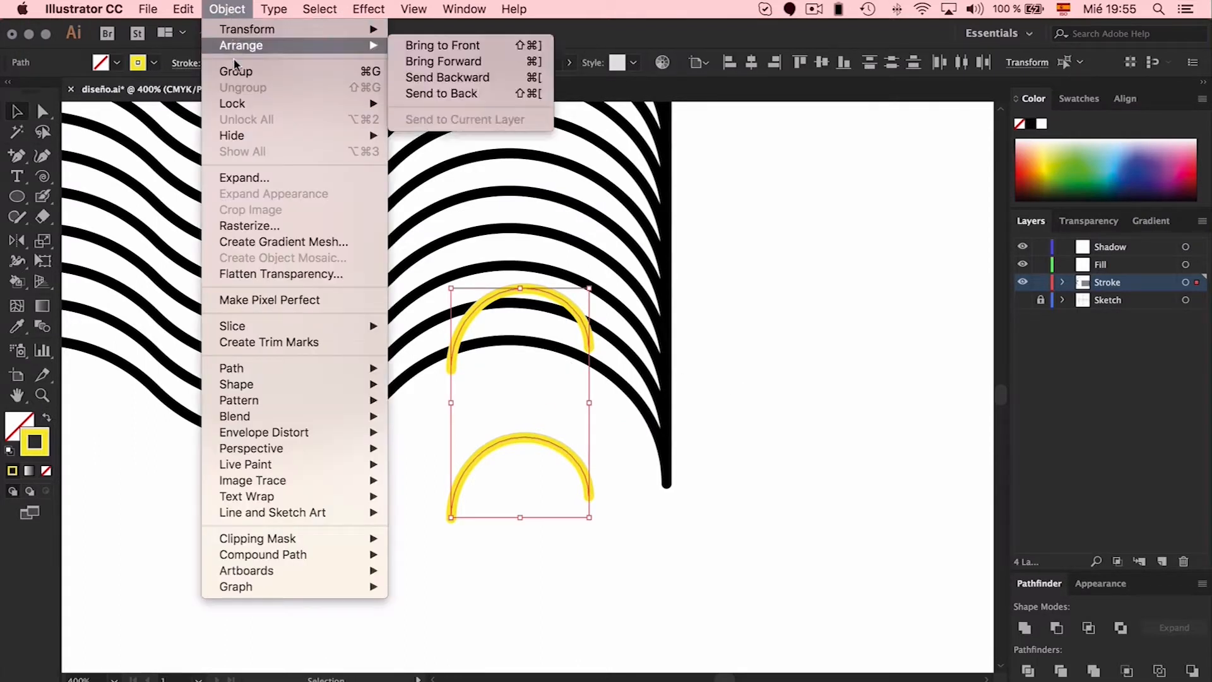
pyautogui.moveTo(279, 417)
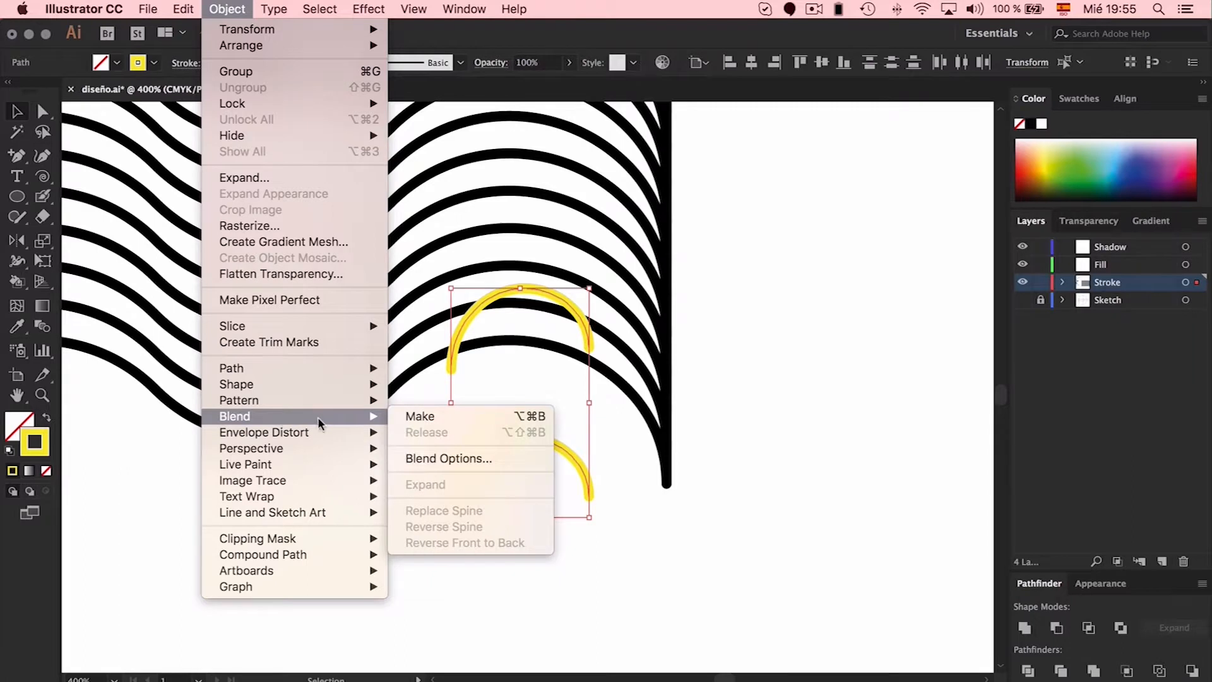
pyautogui.click(433, 460)
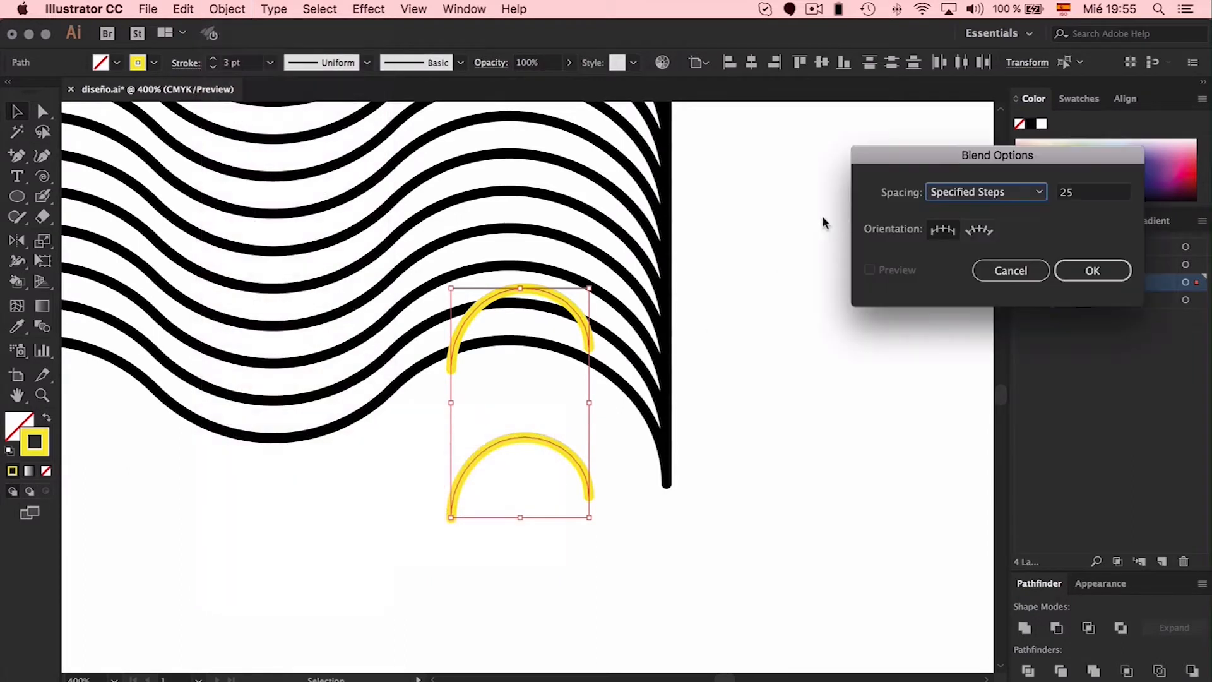
pyautogui.doubleClick(1069, 190)
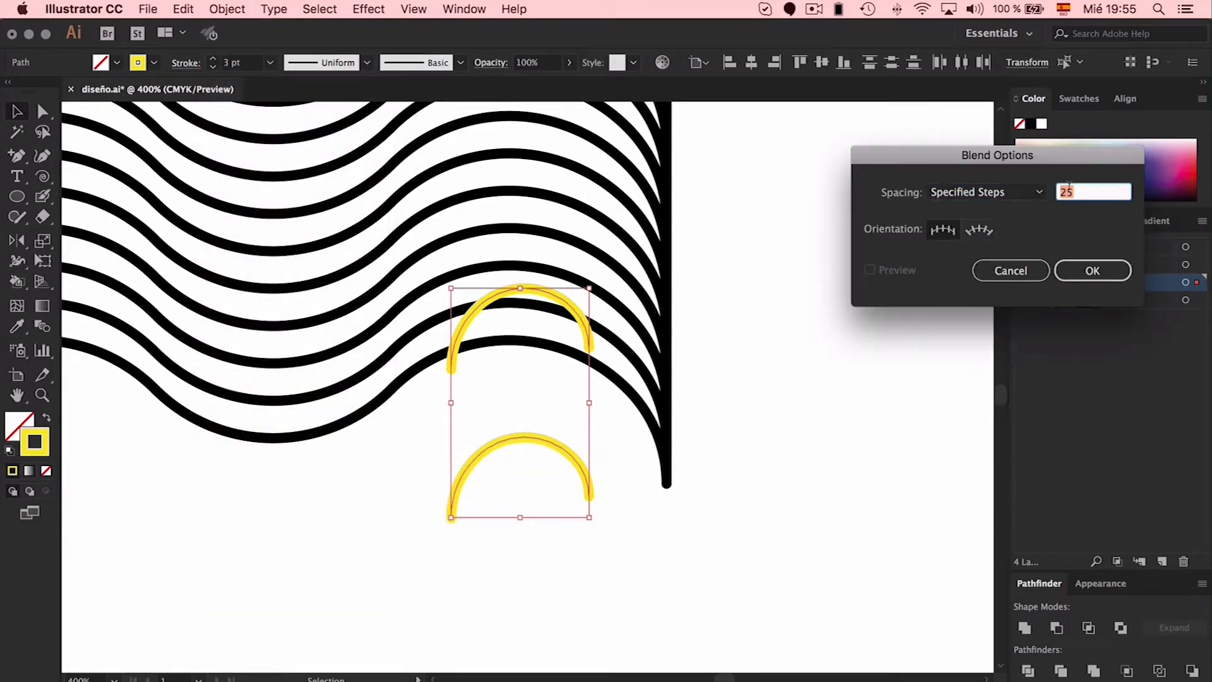
pyautogui.write('5')
pyautogui.click(1106, 271)
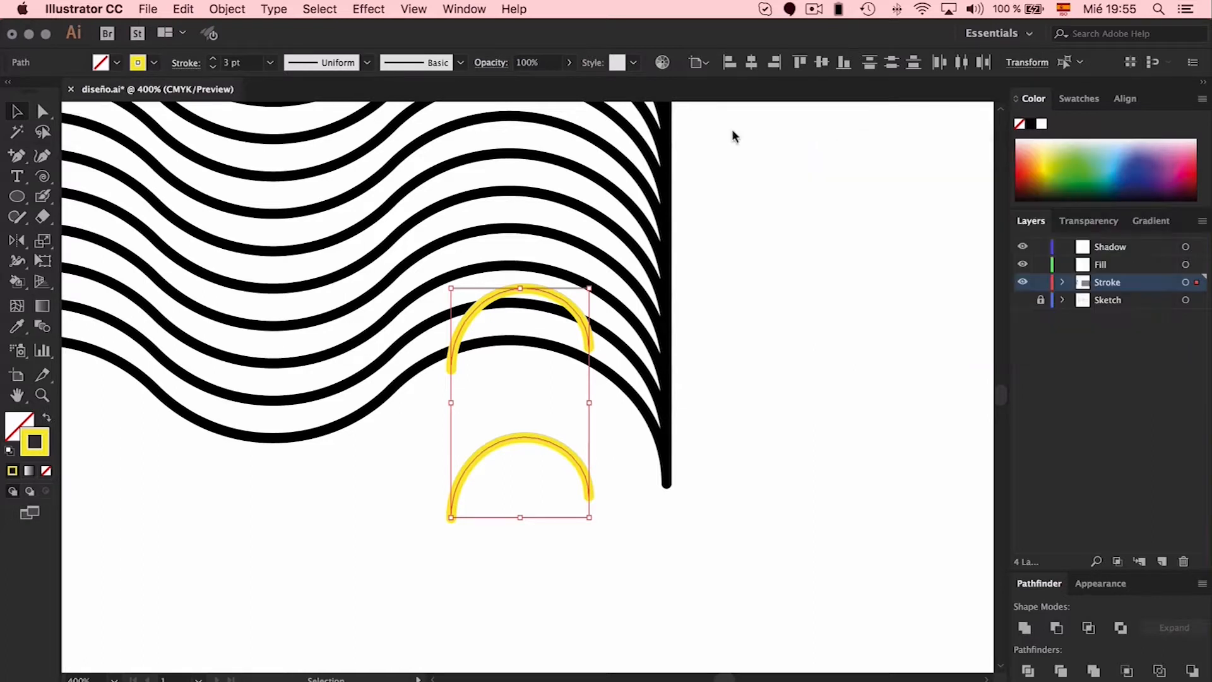
# Create a blend between the upper and lower yellow arches.
pyautogui.click(228, 9)
pyautogui.moveTo(257, 417)
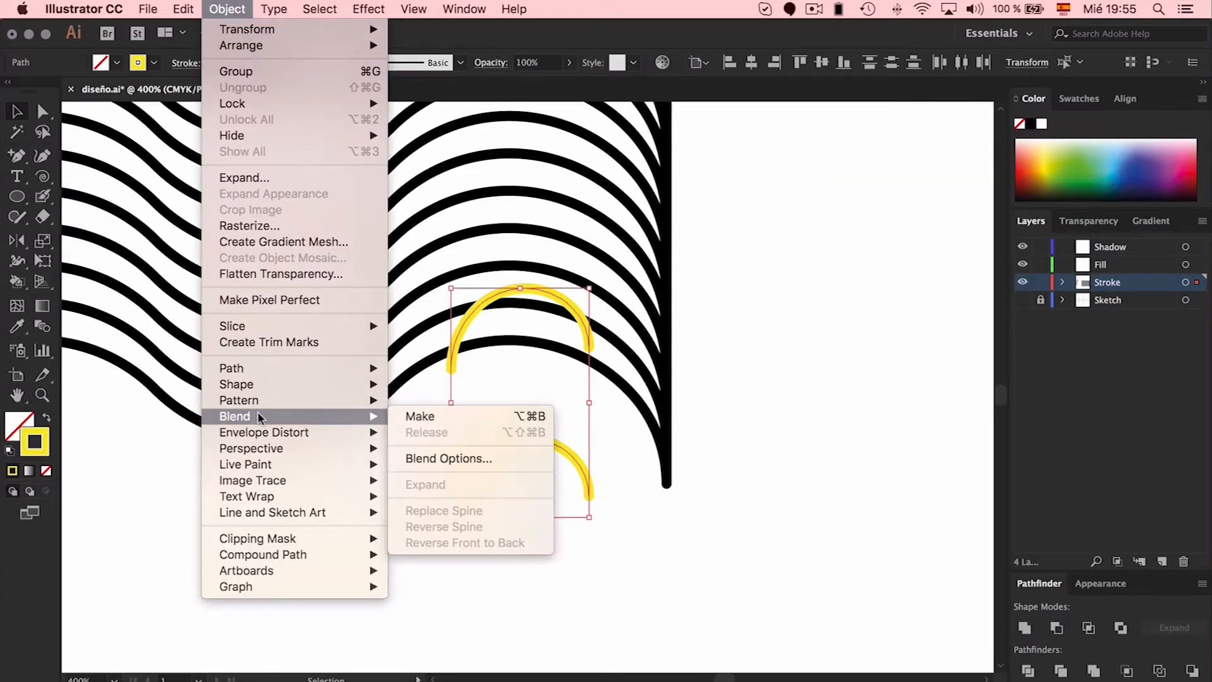
pyautogui.click(479, 414)
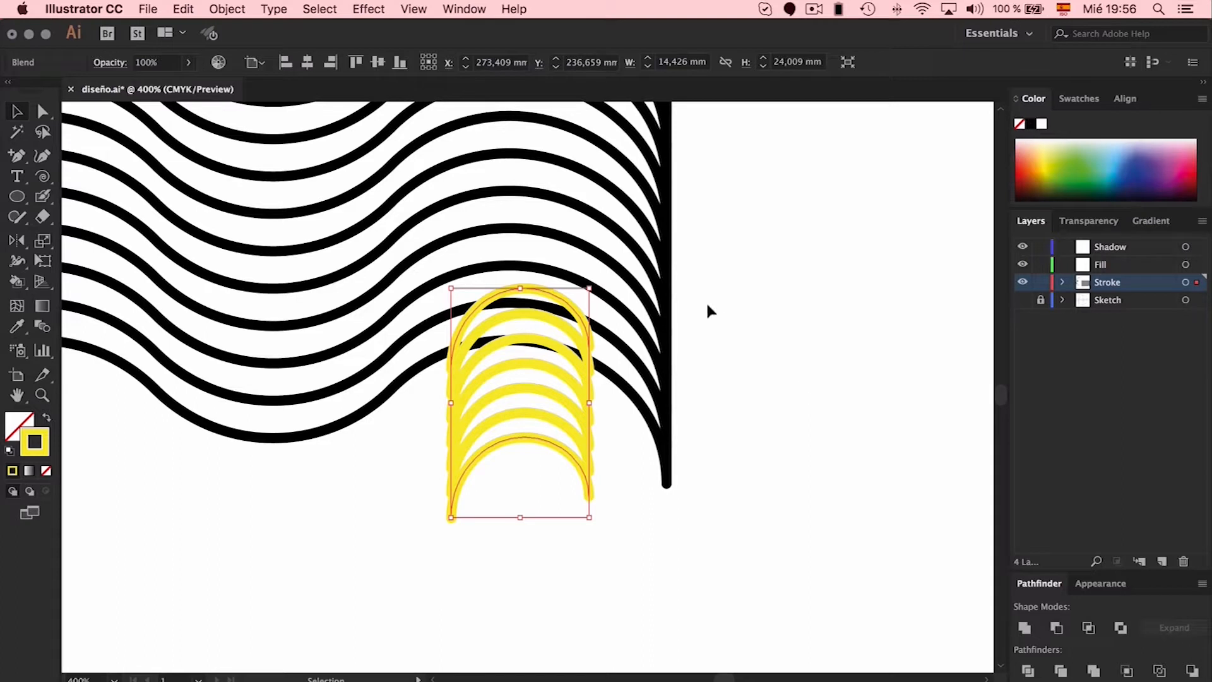
# Expand the yellow arch blend and ungroup it into separate paths.
pyautogui.click(234, 8)
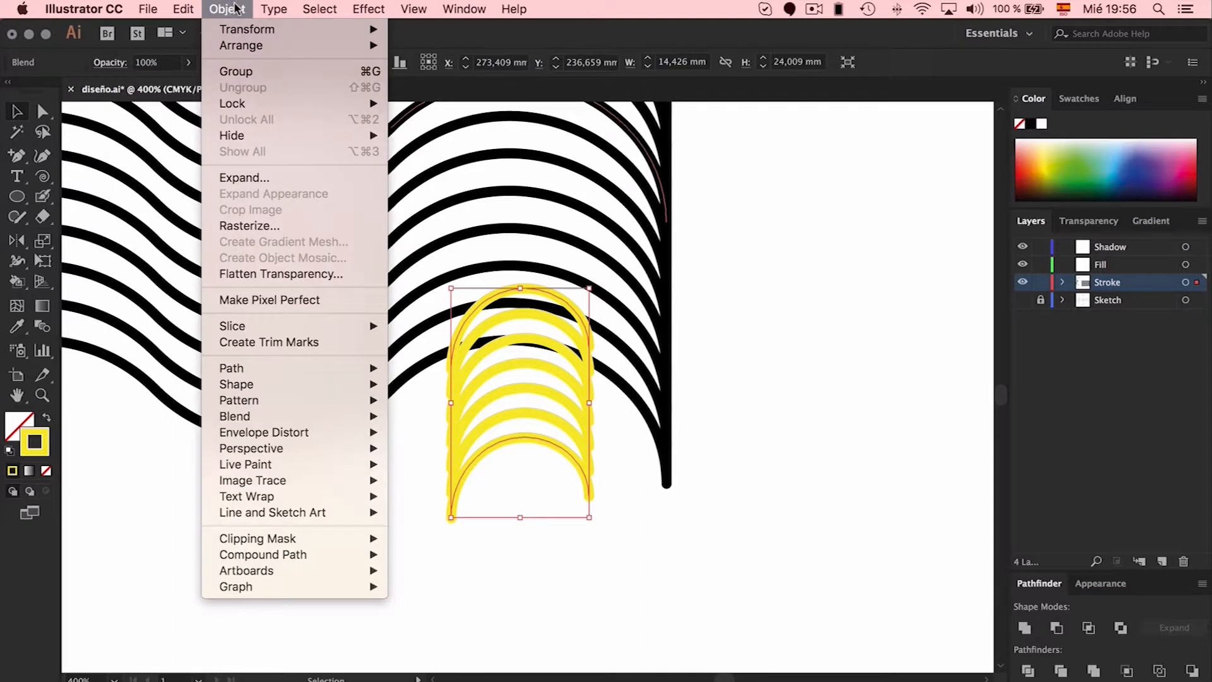
pyautogui.click(252, 177)
pyautogui.click(386, 357)
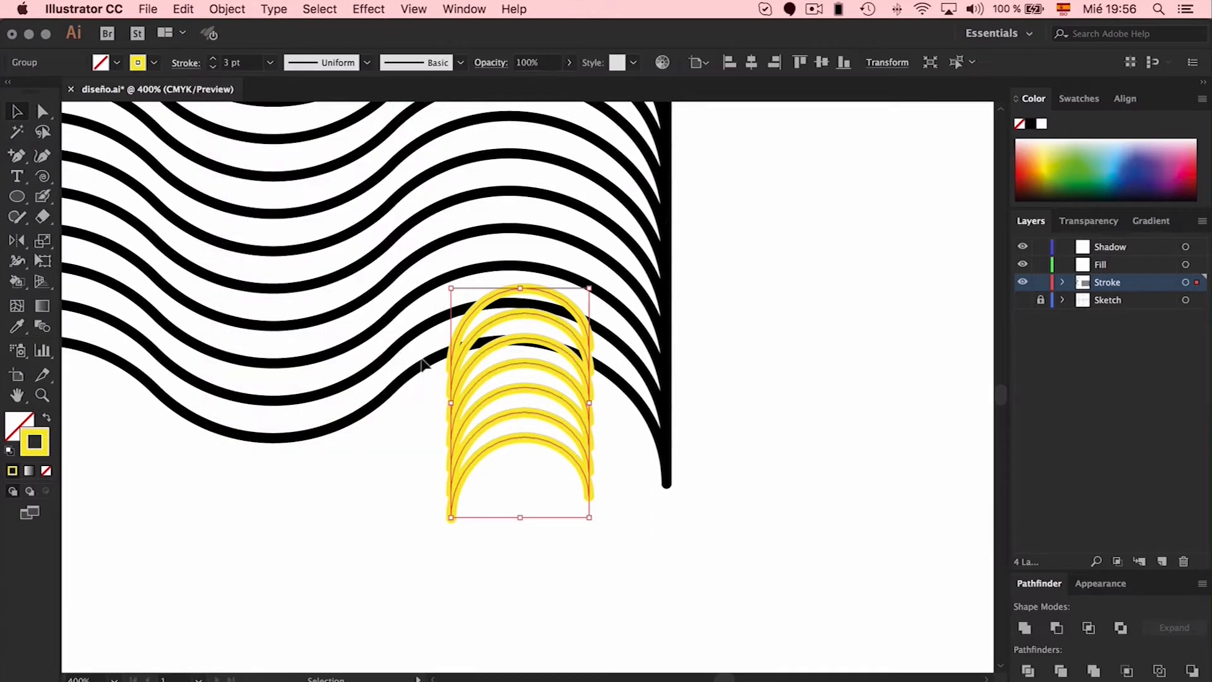
pyautogui.press('super+shift+g')
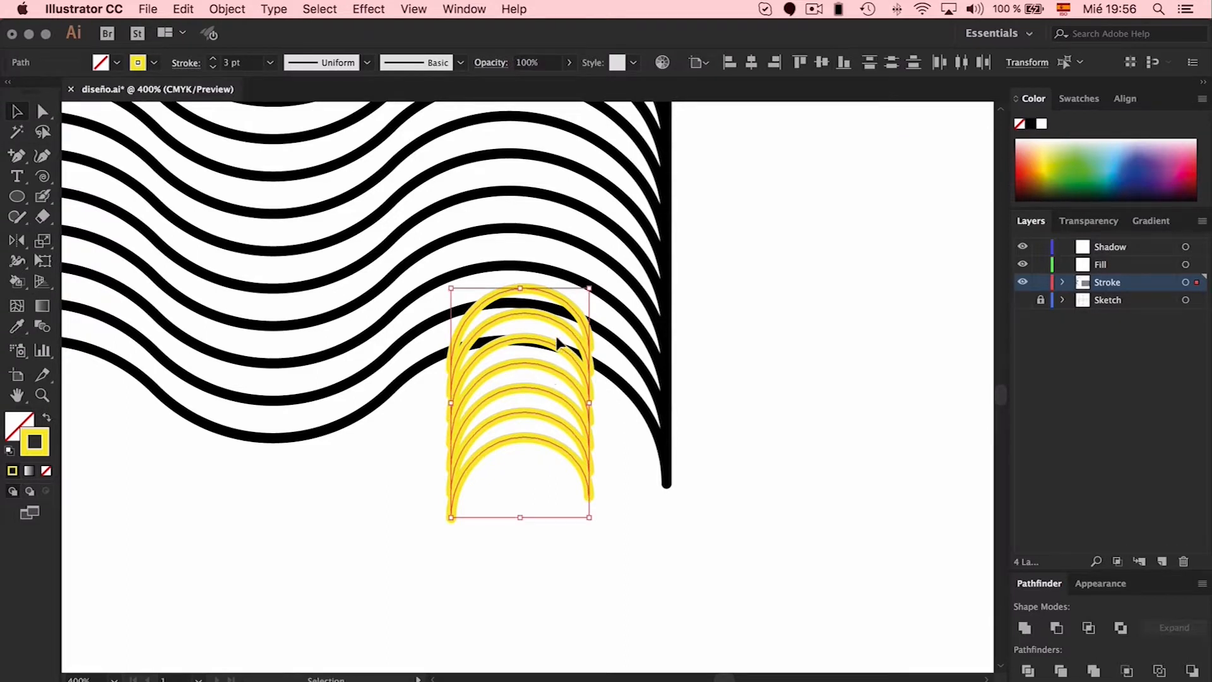
# Draw straight vertical lines with the Pen tool joining the matching ends of the uppermost and lowest yellow arches on both sides.
pyautogui.scroll(-3, 560, 344)
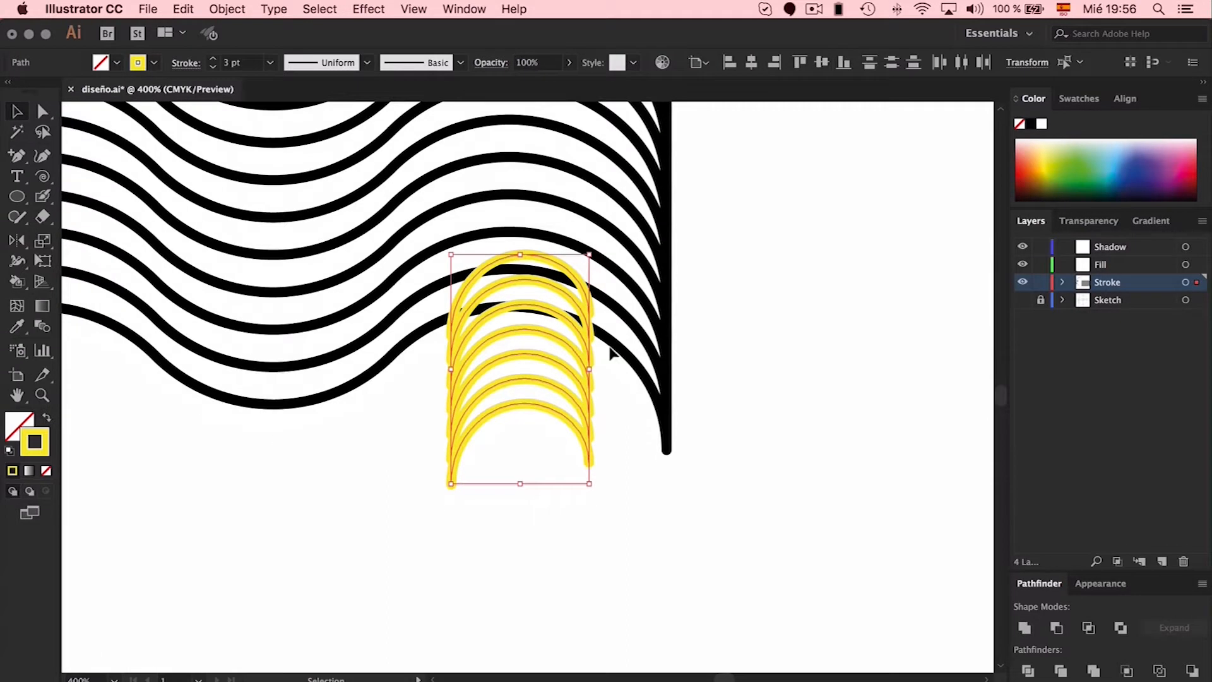
pyautogui.click(633, 403)
pyautogui.press('p')
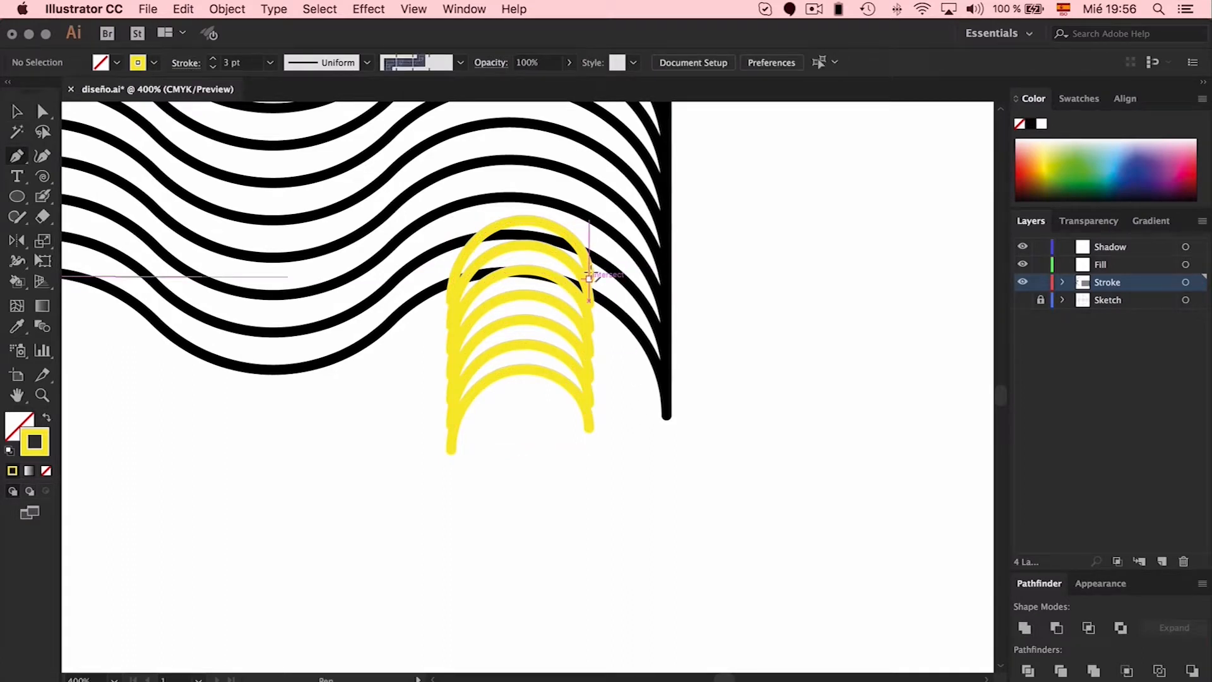
pyautogui.click(589, 278)
pyautogui.click(589, 428)
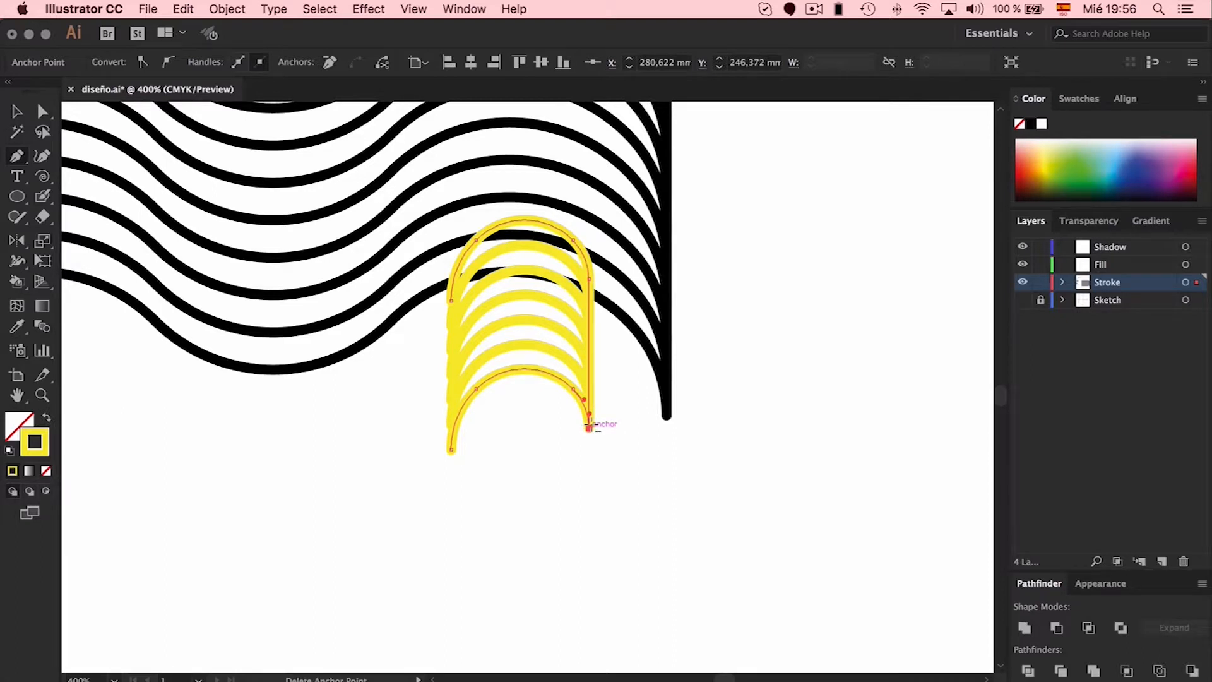
pyautogui.click(451, 447)
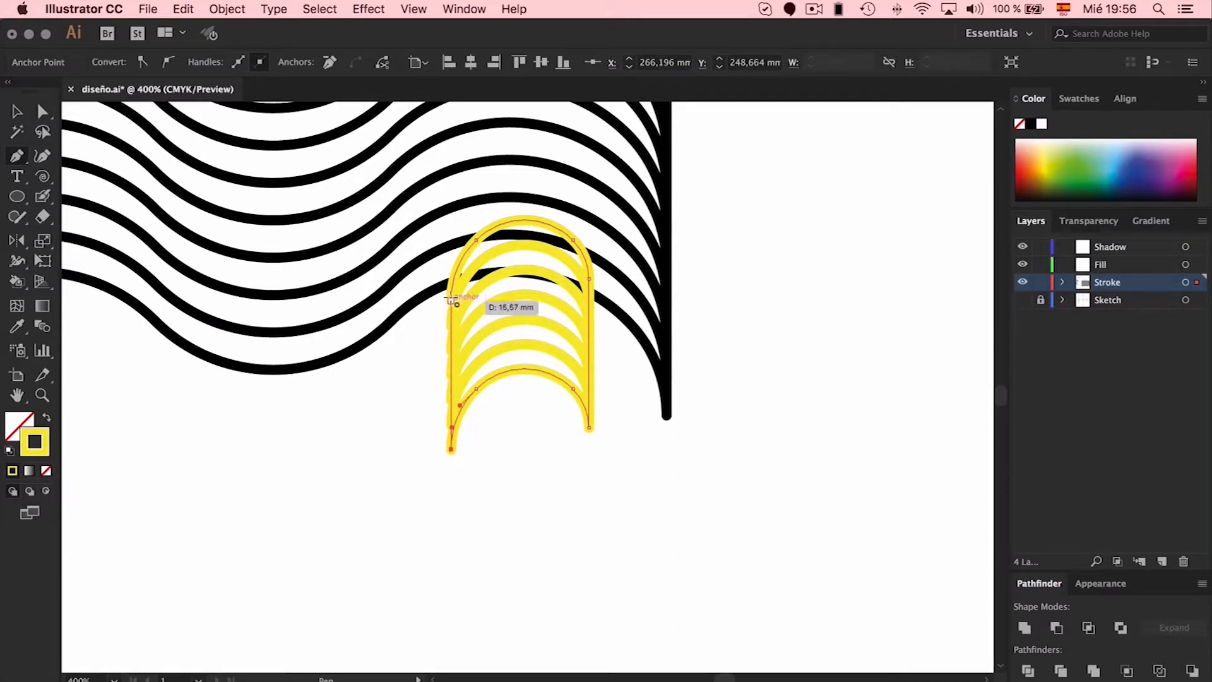
pyautogui.press('v')
pyautogui.click(524, 477)
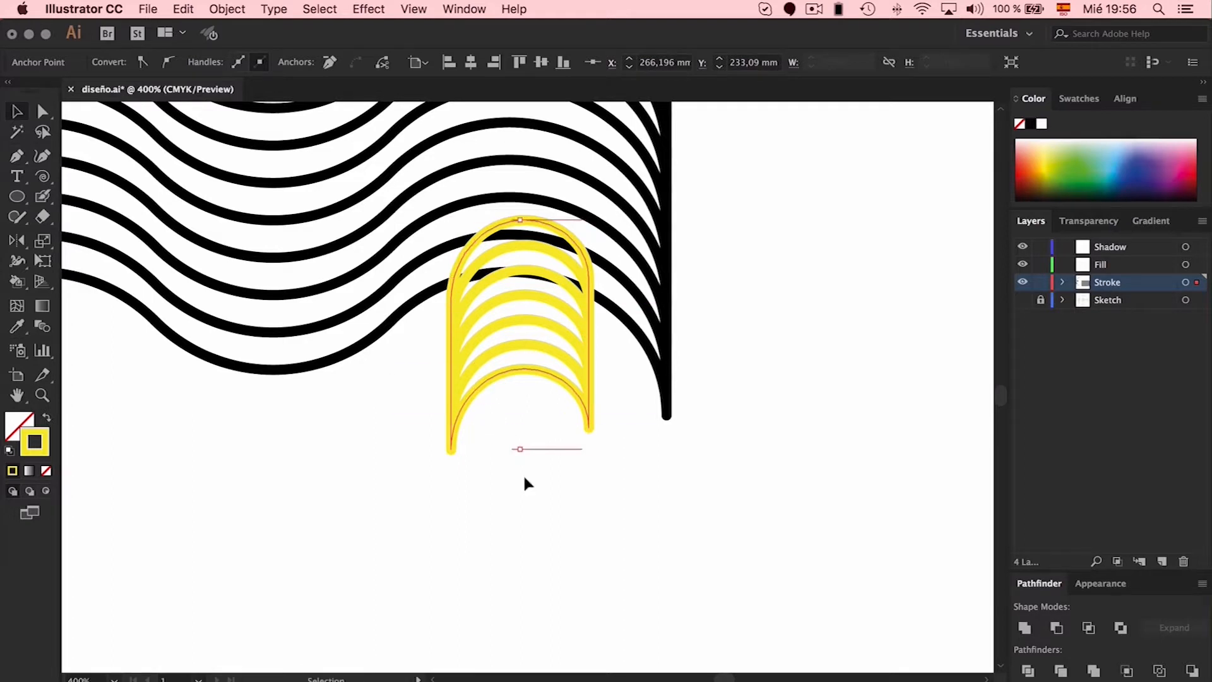
pyautogui.click(571, 473)
# Add anchor points to the upper yellow arches and the right side line where they cross the lowest black wave.
pyautogui.scroll(5, 571, 473)
pyautogui.hscroll(-3, 570, 473)
pyautogui.press('p')
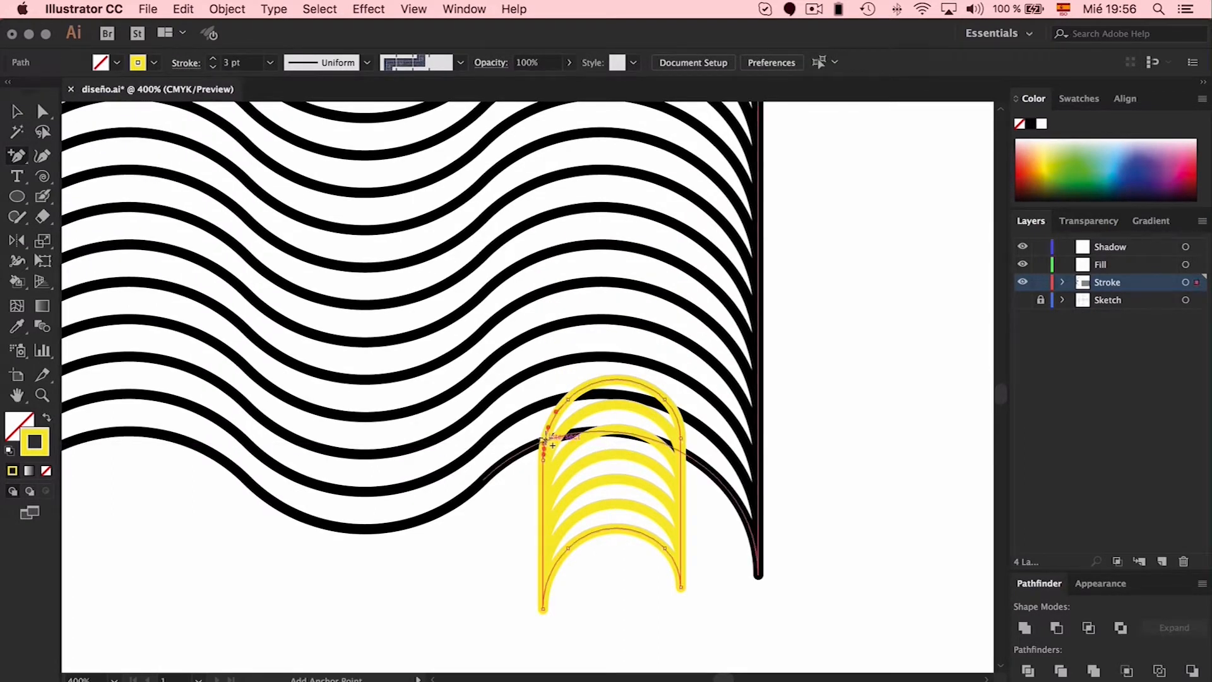
pyautogui.click(547, 440)
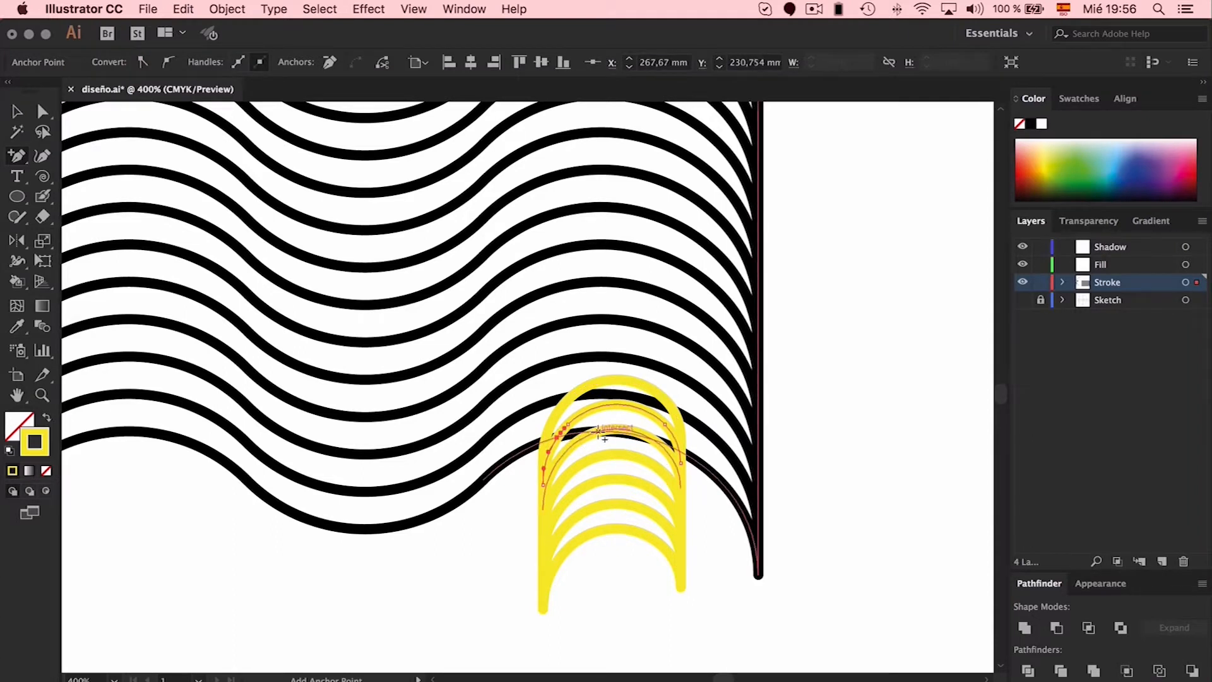
pyautogui.click(683, 448)
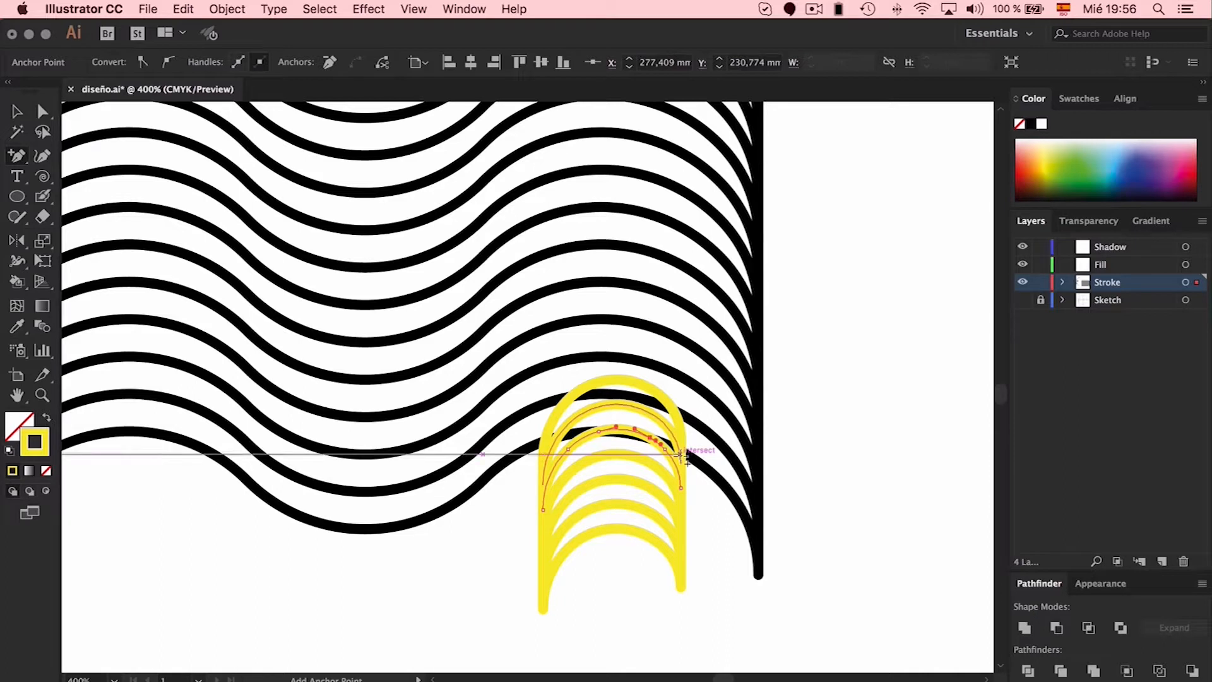
pyautogui.click(681, 453)
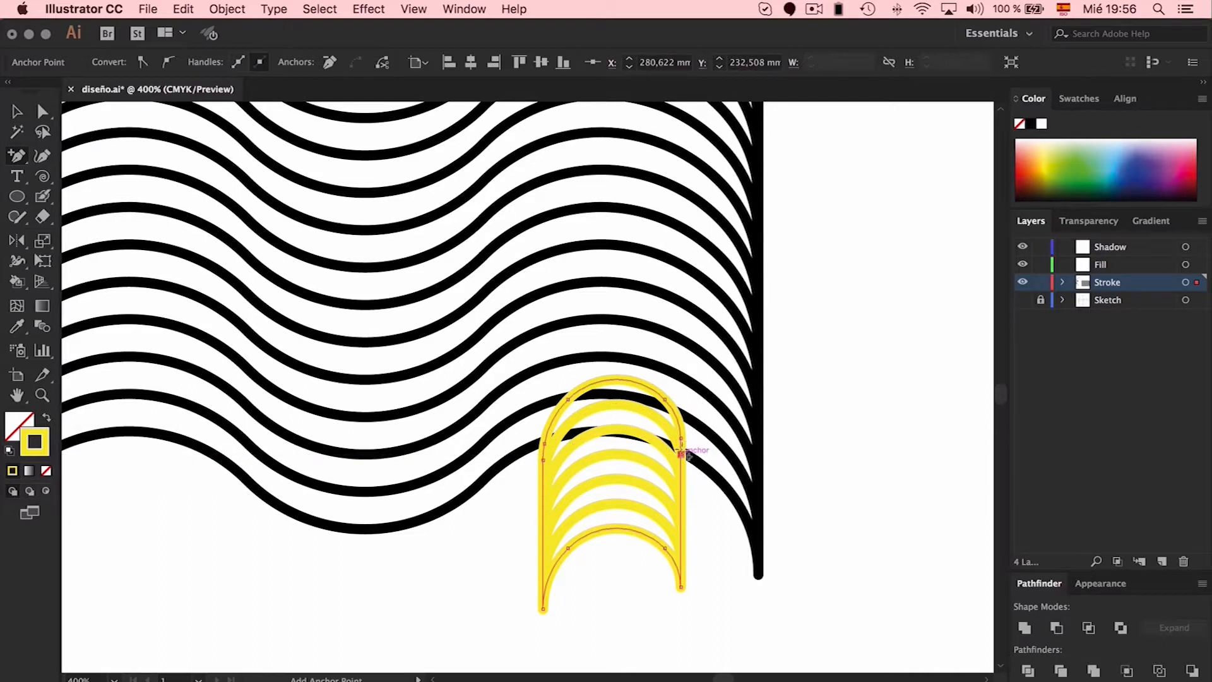
# Delete the top arch of the yellow outline above the lowest black wave, trimming both sides to the crossing points.
pyautogui.press('a')
pyautogui.click(680, 401)
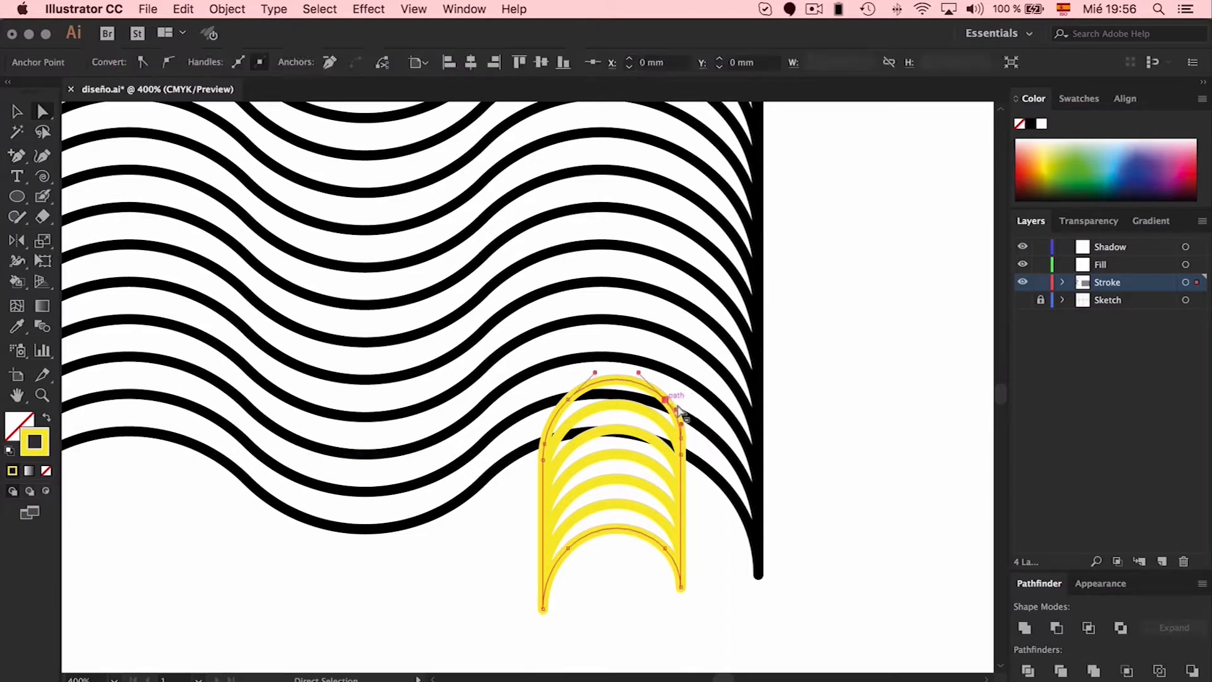
pyautogui.press('Delete')
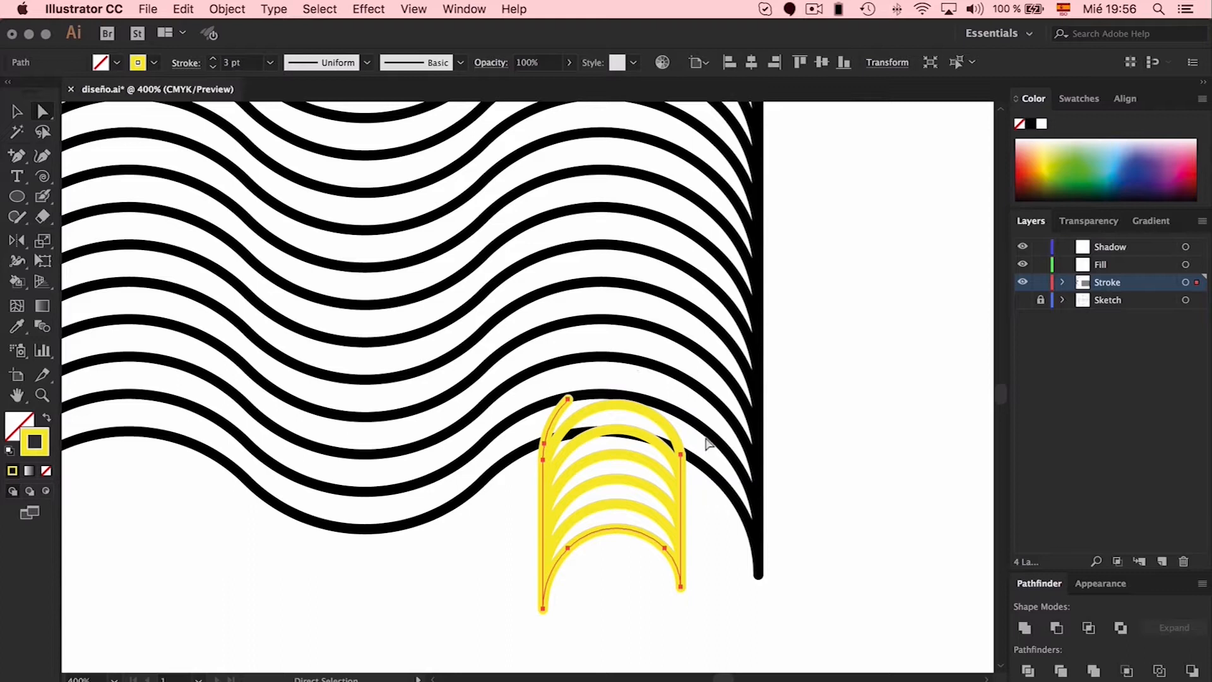
pyautogui.click(654, 417)
pyautogui.click(568, 400)
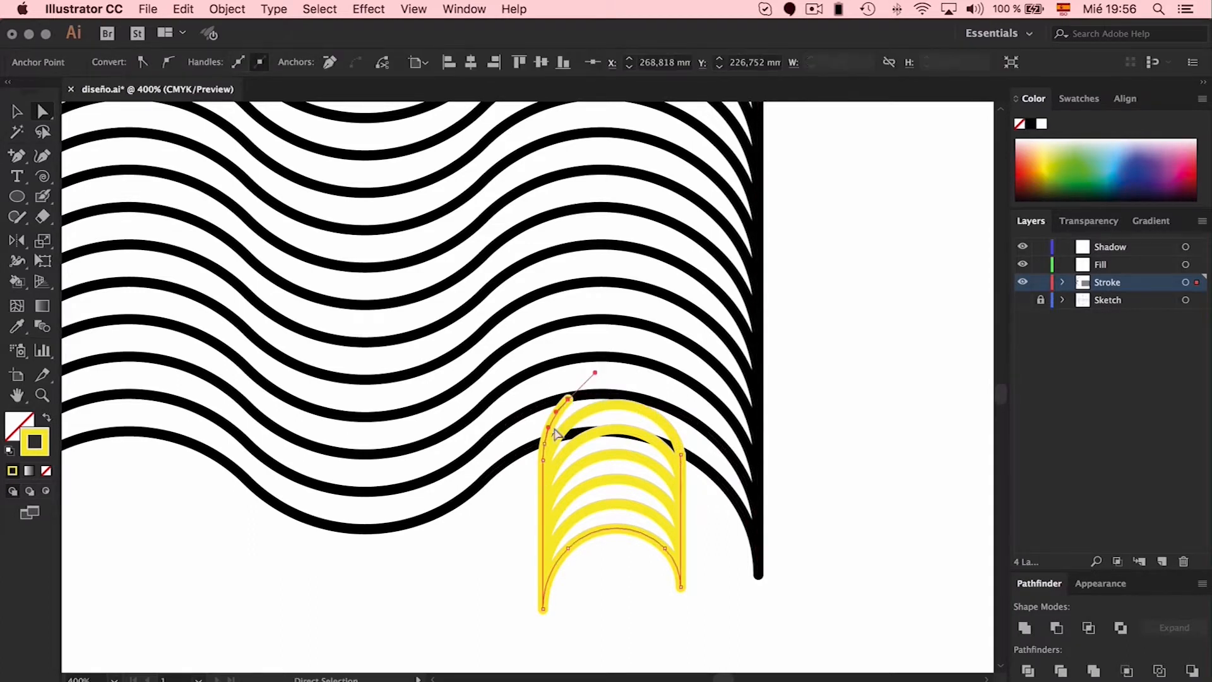
pyautogui.press('Delete')
# Delete the part of the second yellow arch that rises above the lowest black wave.
pyautogui.click(594, 406)
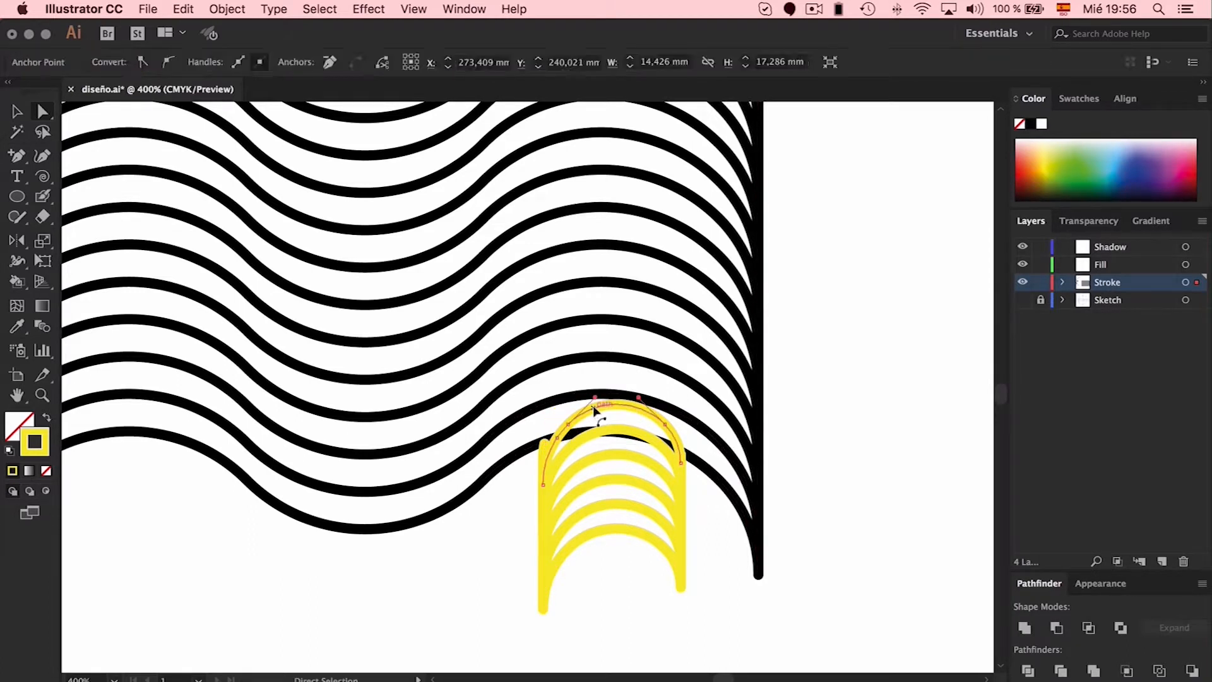
pyautogui.click(567, 423)
pyautogui.press('Delete')
pyautogui.click(666, 424)
pyautogui.press('Delete')
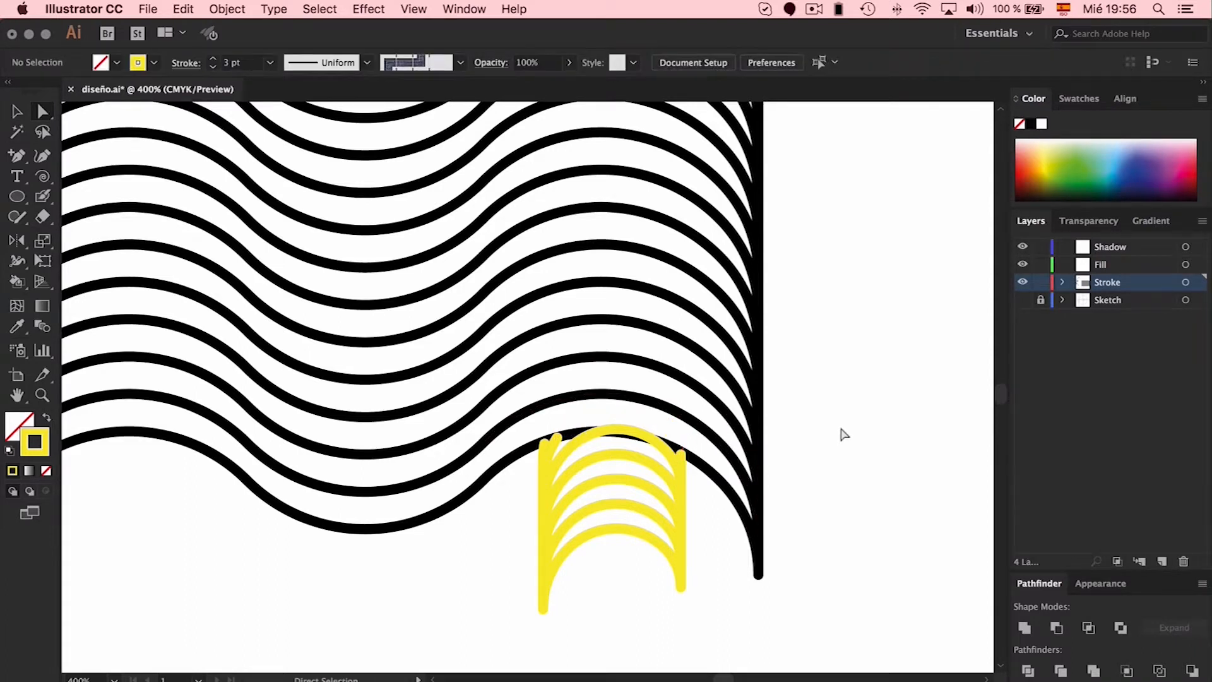
# Cut out the crown of the third yellow arch where it overlaps the lowest black wave.
pyautogui.click(616, 432)
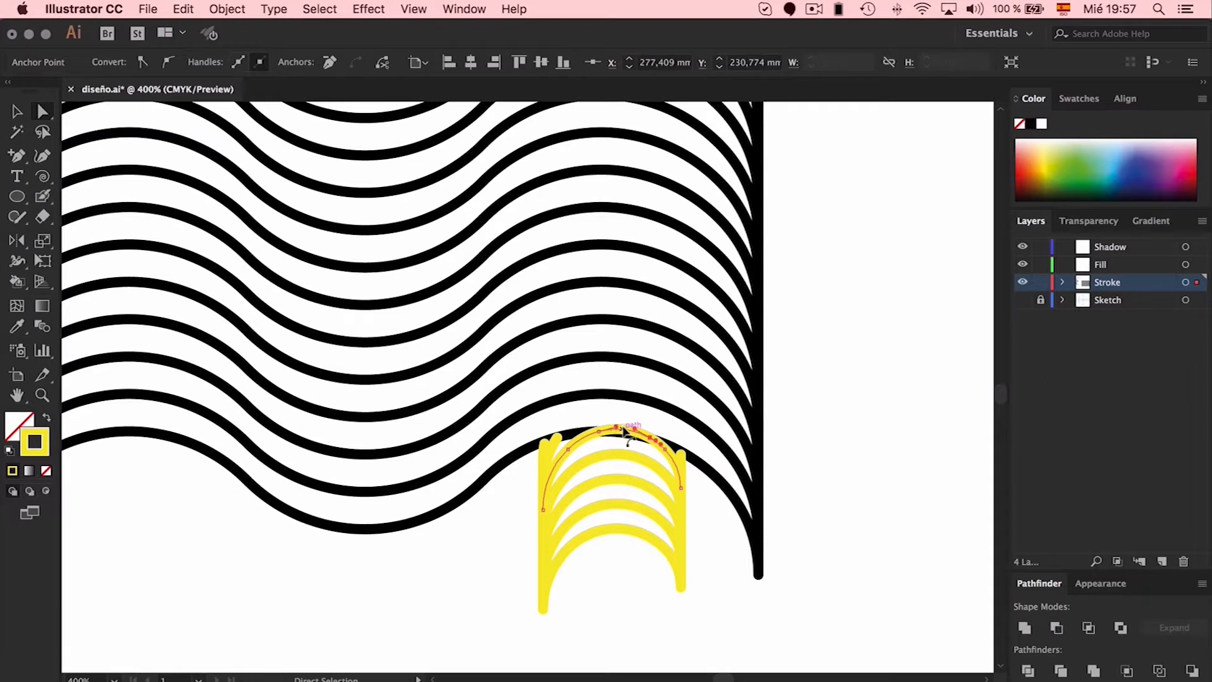
pyautogui.click(633, 413)
pyautogui.click(634, 431)
pyautogui.press('Delete')
pyautogui.click(652, 411)
# Shorten the right-hand remnant of the third arch by adding an anchor near its upper end and deleting the end anchor.
pyautogui.scroll(-3, 654, 417)
pyautogui.scroll(3, 654, 417)
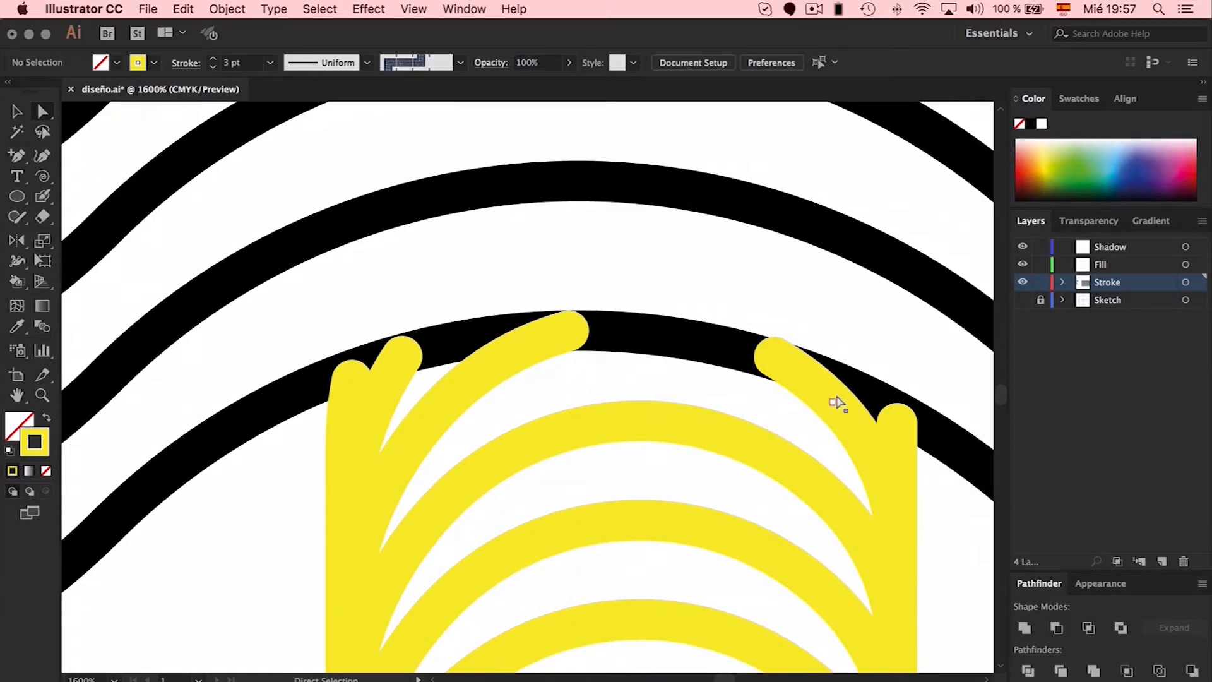
pyautogui.click(828, 394)
pyautogui.press('+')
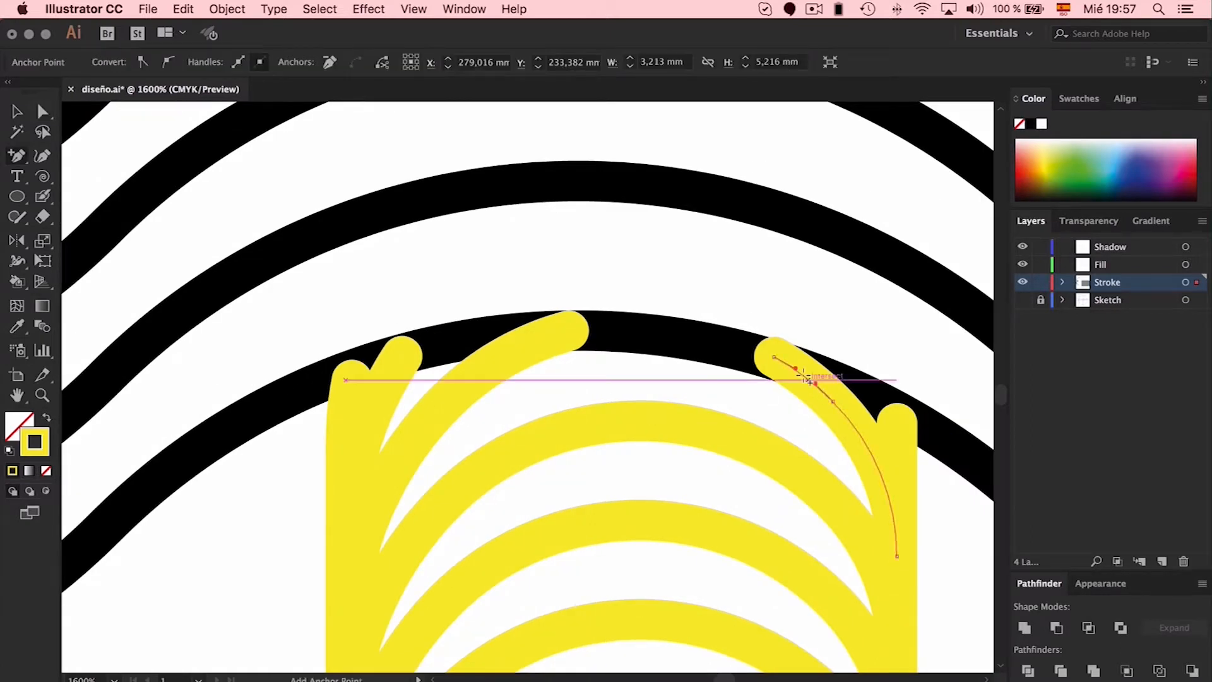
pyautogui.press('a')
pyautogui.click(776, 358)
pyautogui.press('Delete')
pyautogui.click(806, 302)
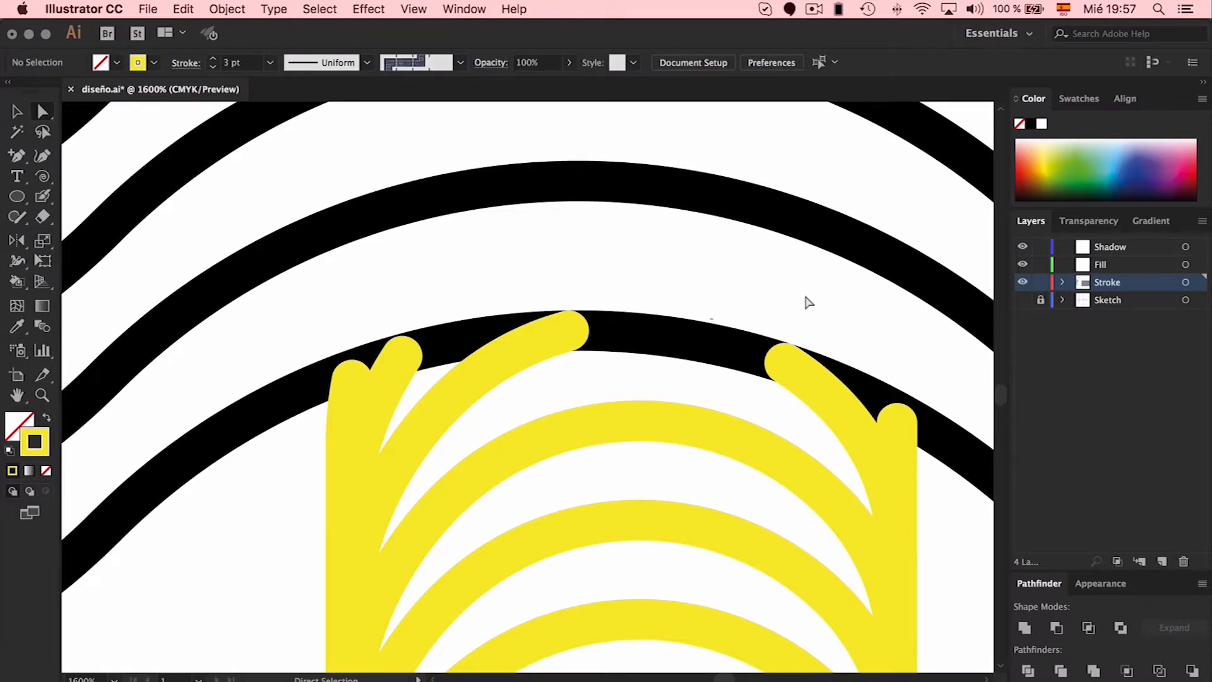
pyautogui.scroll(-3, 808, 301)
pyautogui.press('super+minus')
pyautogui.press('super+minus')
pyautogui.press('super+minus')
pyautogui.press('super+minus')
pyautogui.press('super+minus')
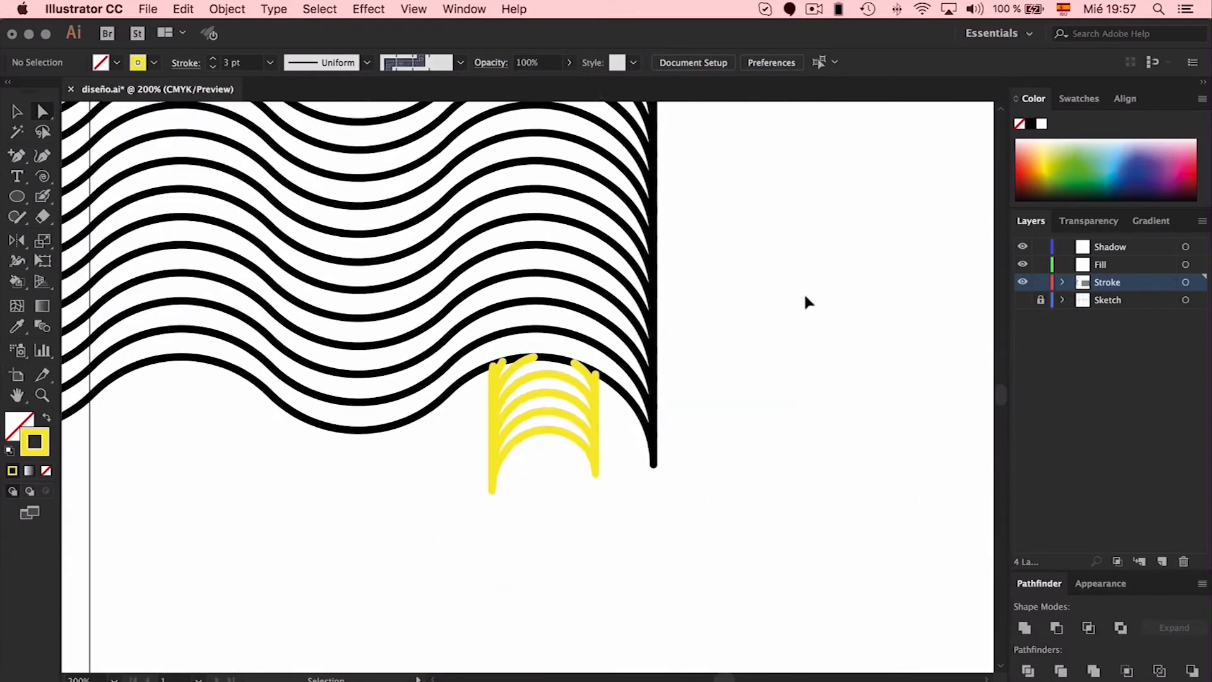
pyautogui.press('v')
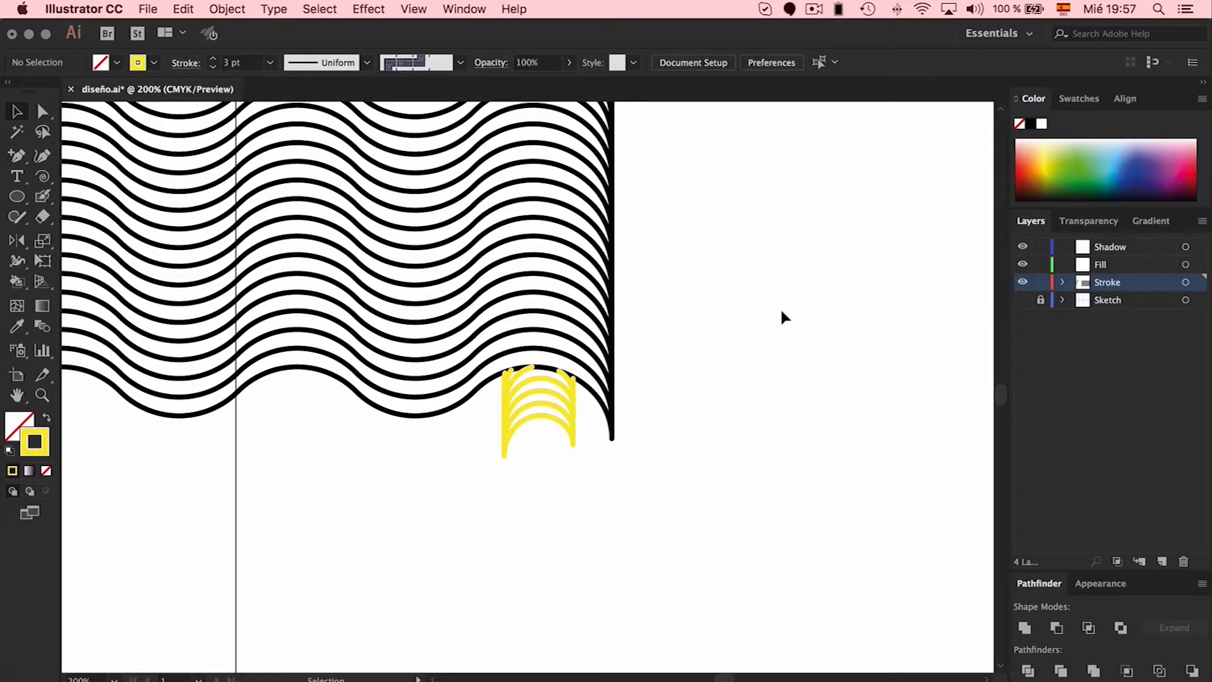
pyautogui.hscroll(-1, 781, 316)
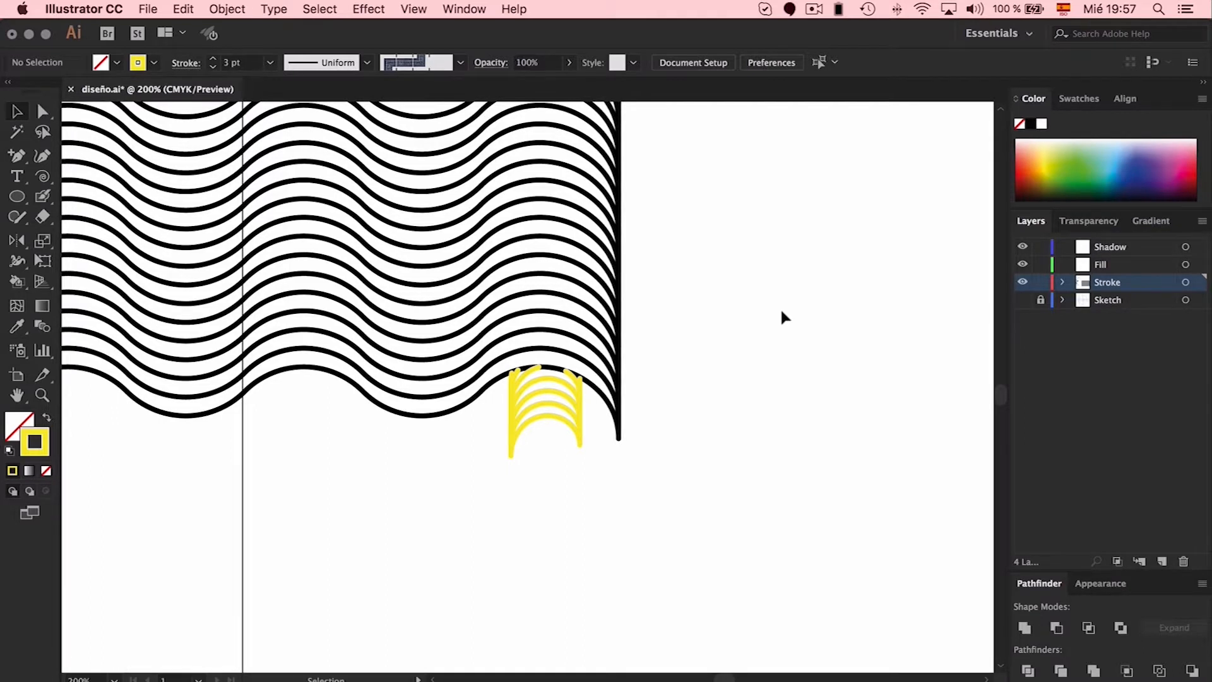
# Recolour the trimmed yellow arches beneath the waves to match the black 3 pt wave lines, and deselect them.
pyautogui.moveTo(554, 444); pyautogui.dragTo(493, 343)
pyautogui.press('i')
pyautogui.click(560, 334)
pyautogui.press('super+shift+a')
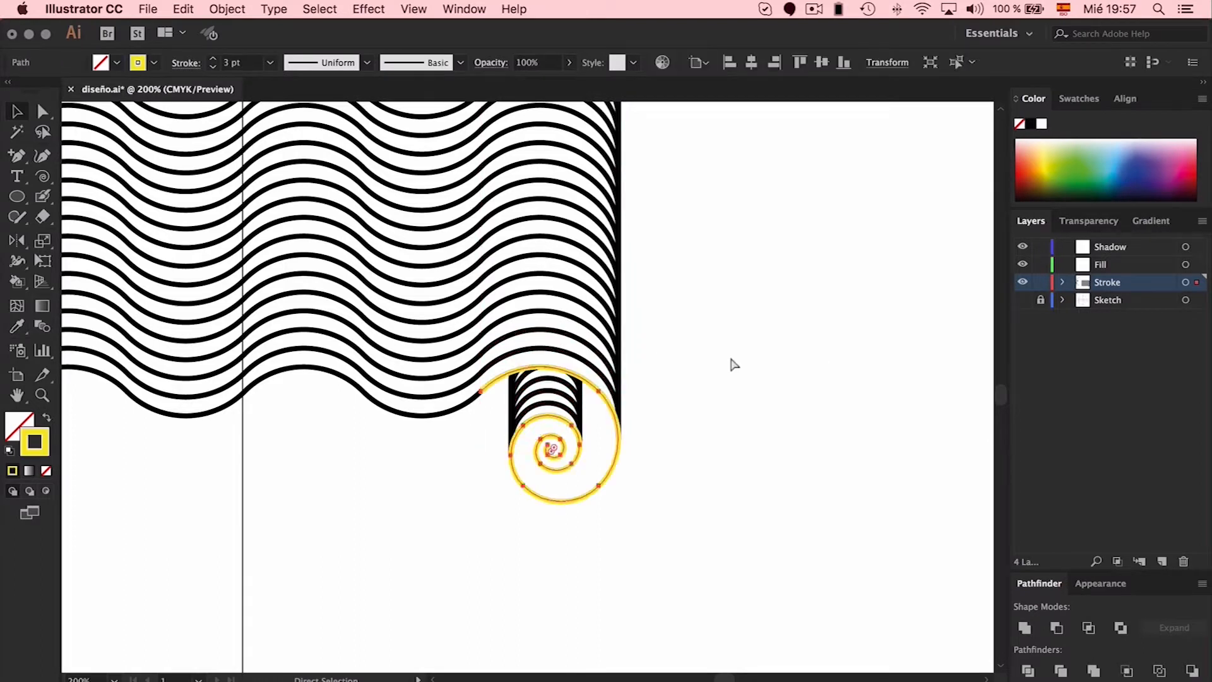
# Apply the black 3 pt wave-line stroke to the yellow spiral curl and clear the selection.
pyautogui.press('v')
pyautogui.press('i')
pyautogui.click(585, 325)
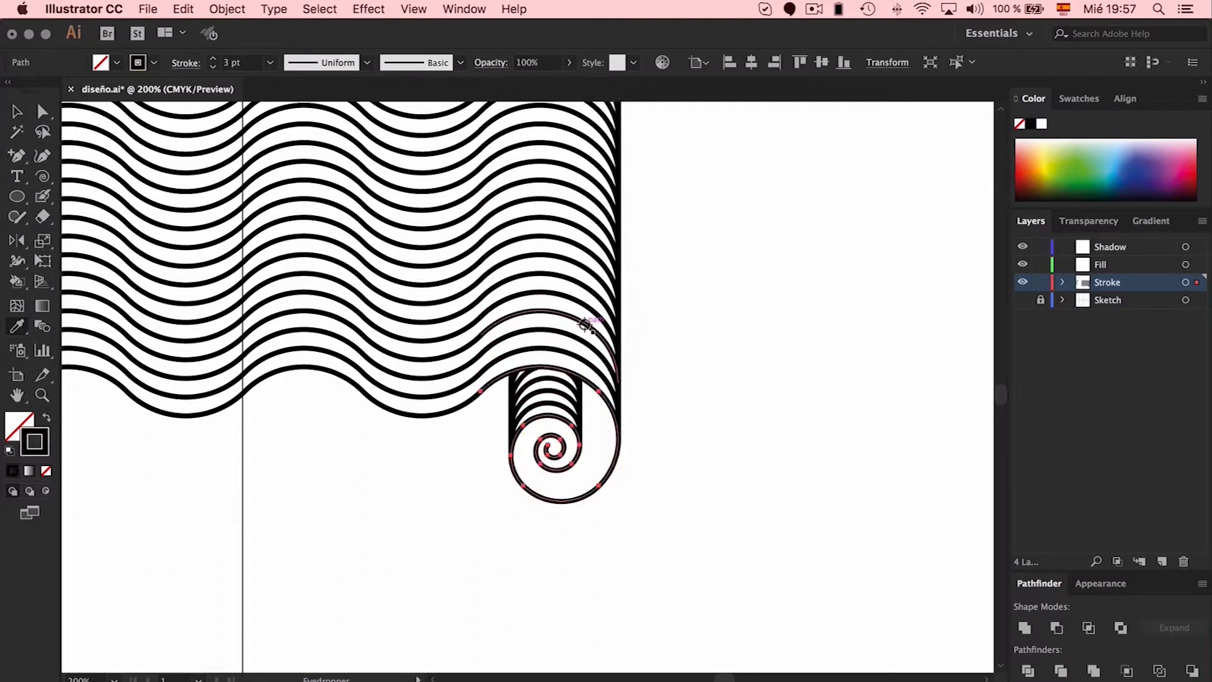
pyautogui.press('v')
pyautogui.click(722, 321)
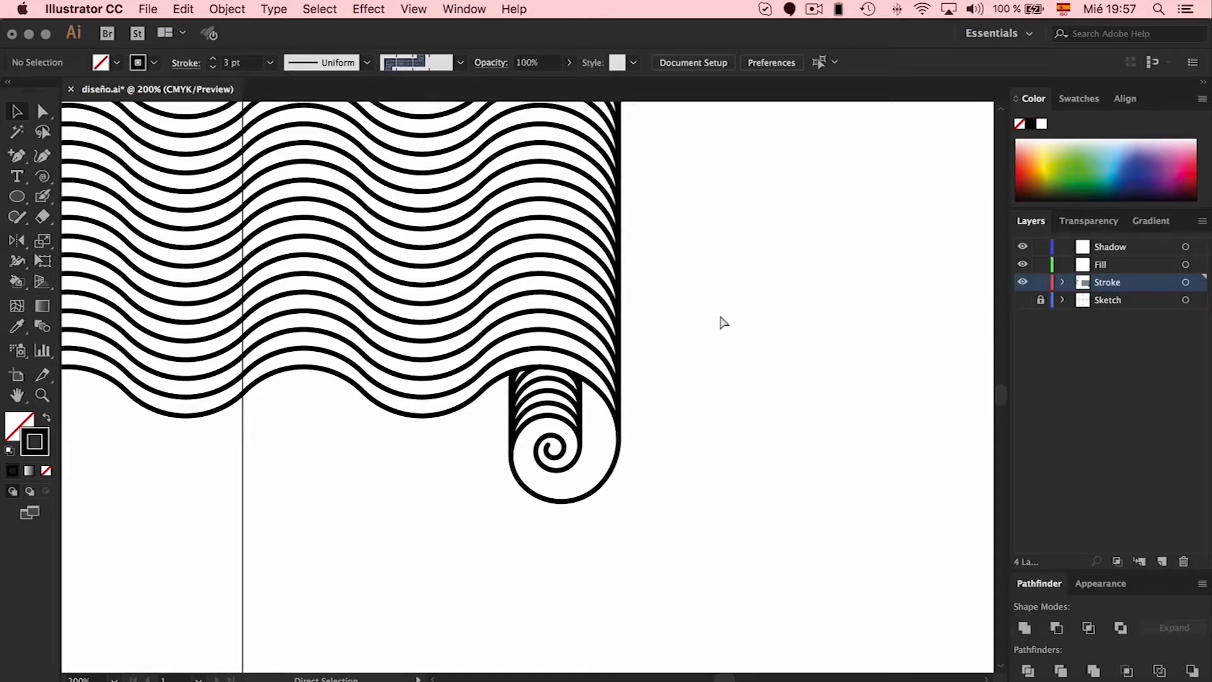
# Rotate the whole wave pattern with its curl clockwise and move it onto the back of the head.
pyautogui.press('super+minus')
pyautogui.press('super+minus')
pyautogui.hscroll(-5, 720, 316)
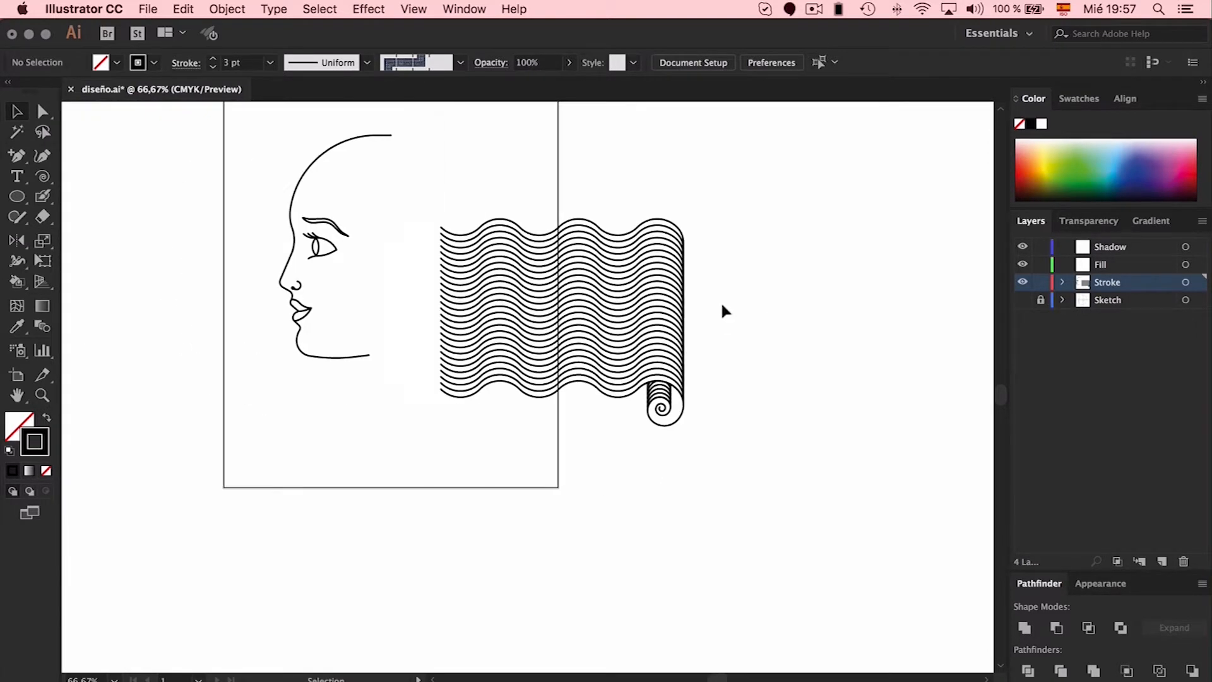
pyautogui.moveTo(633, 305); pyautogui.dragTo(445, 499)
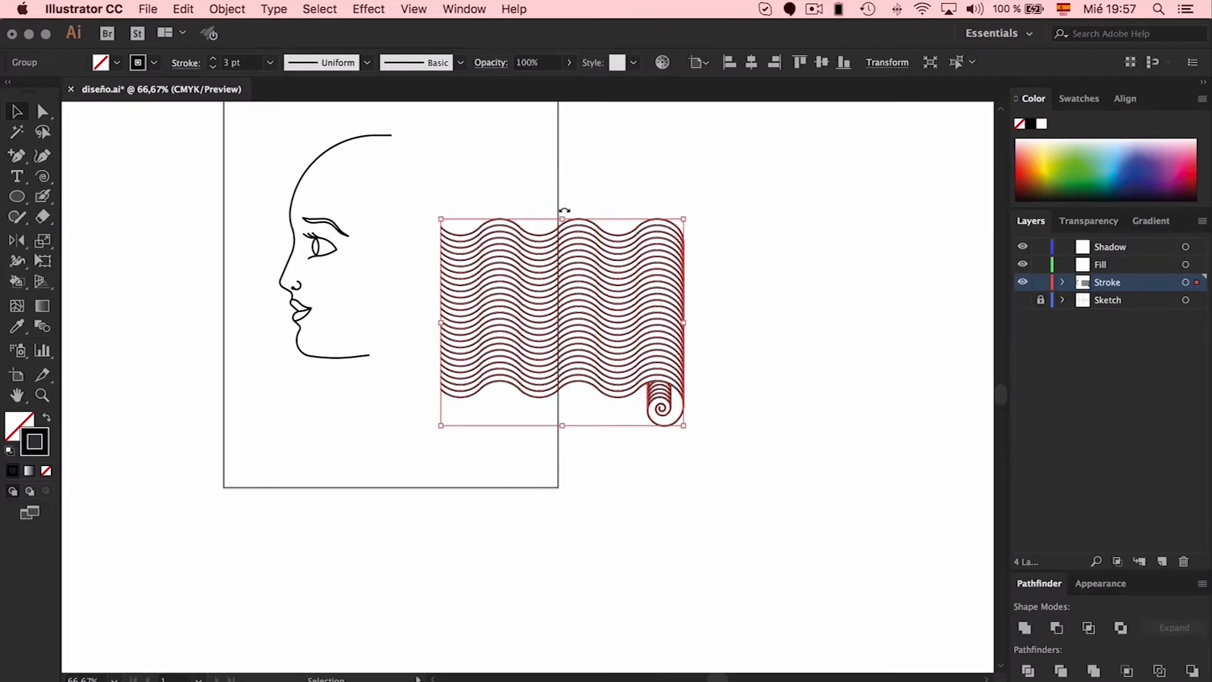
pyautogui.moveTo(567, 210); pyautogui.dragTo(692, 249)
pyautogui.moveTo(553, 352); pyautogui.dragTo(433, 225)
# Show the Sketch layer as a guide, fine-tune the hair's rotation and position around the face, and hide the layer again.
pyautogui.hscroll(-5, 605, 267)
pyautogui.click(1023, 300)
pyautogui.click(681, 281)
pyautogui.moveTo(702, 260); pyautogui.dragTo(679, 281)
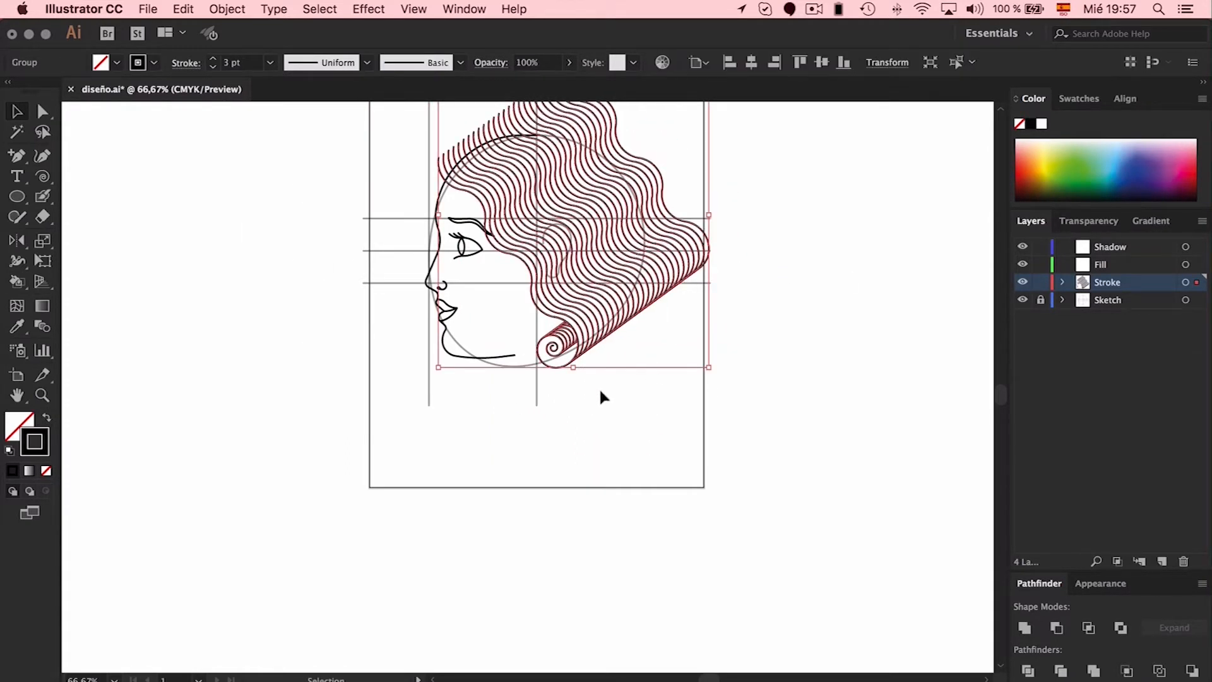
pyautogui.moveTo(573, 374); pyautogui.dragTo(565, 373)
pyautogui.moveTo(570, 327); pyautogui.dragTo(594, 339)
pyautogui.moveTo(670, 271); pyautogui.dragTo(668, 272)
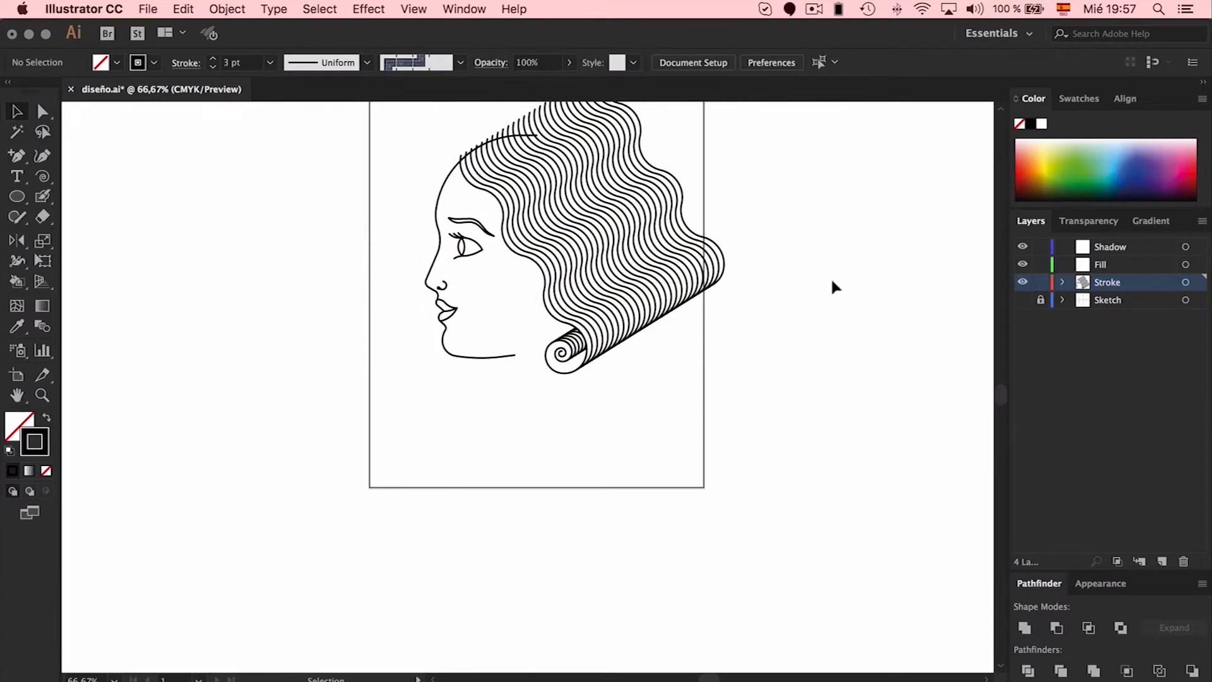
# Examine how the hair waves meet the forehead outline, toggling the Sketch layer for comparison.
pyautogui.hscroll(5, 832, 275)
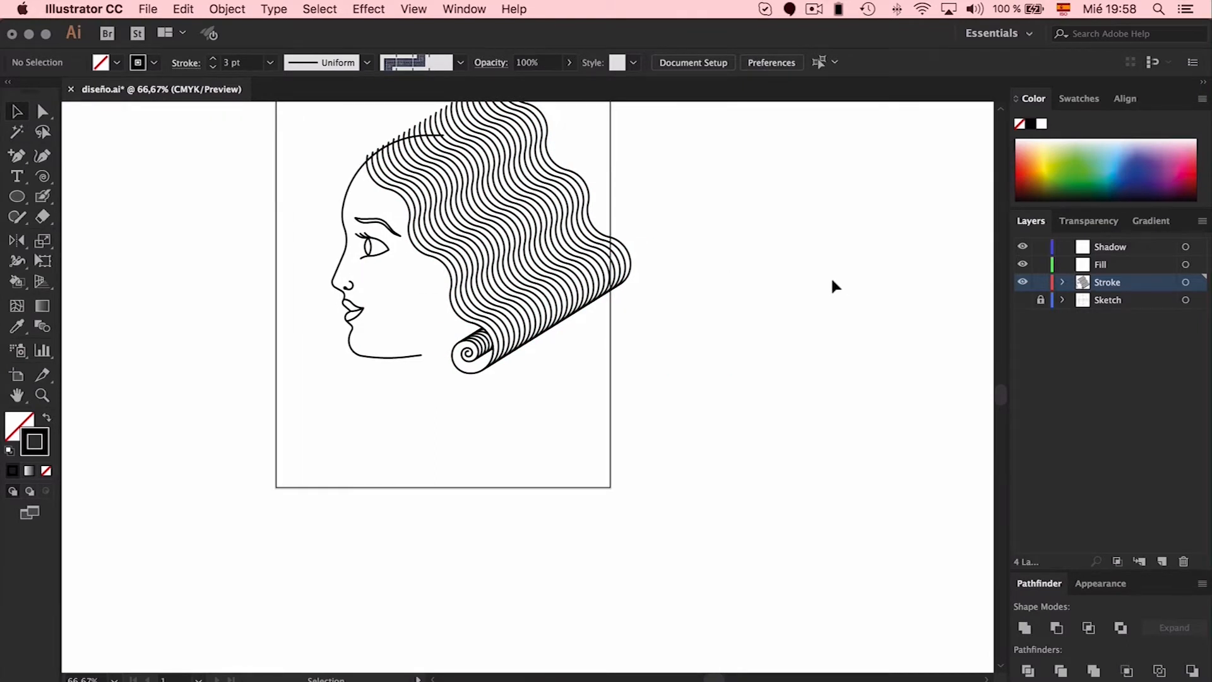
pyautogui.hscroll(-3, 833, 281)
pyautogui.press('super+plus')
pyautogui.press('super+plus')
pyautogui.scroll(5, 833, 280)
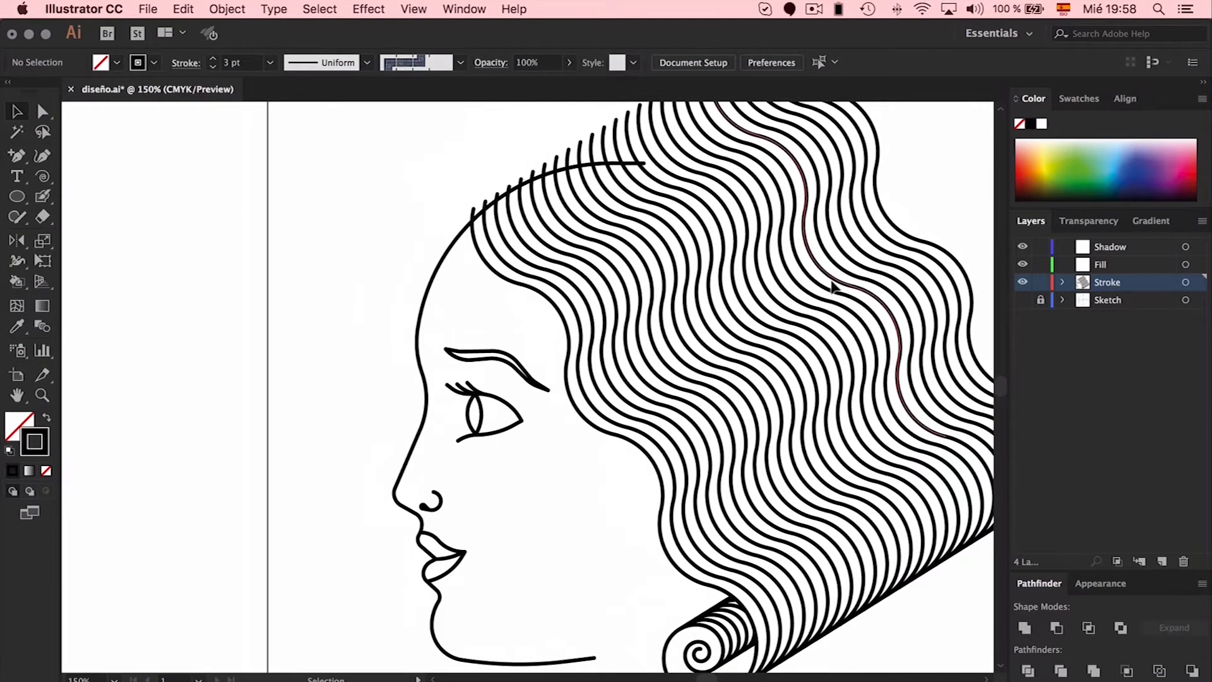
pyautogui.click(1023, 299)
pyautogui.click(1023, 300)
pyautogui.click(1040, 300)
# Show the Sketch layer and draw a large red circle without a stroke over the middle of the hair.
pyautogui.press('l')
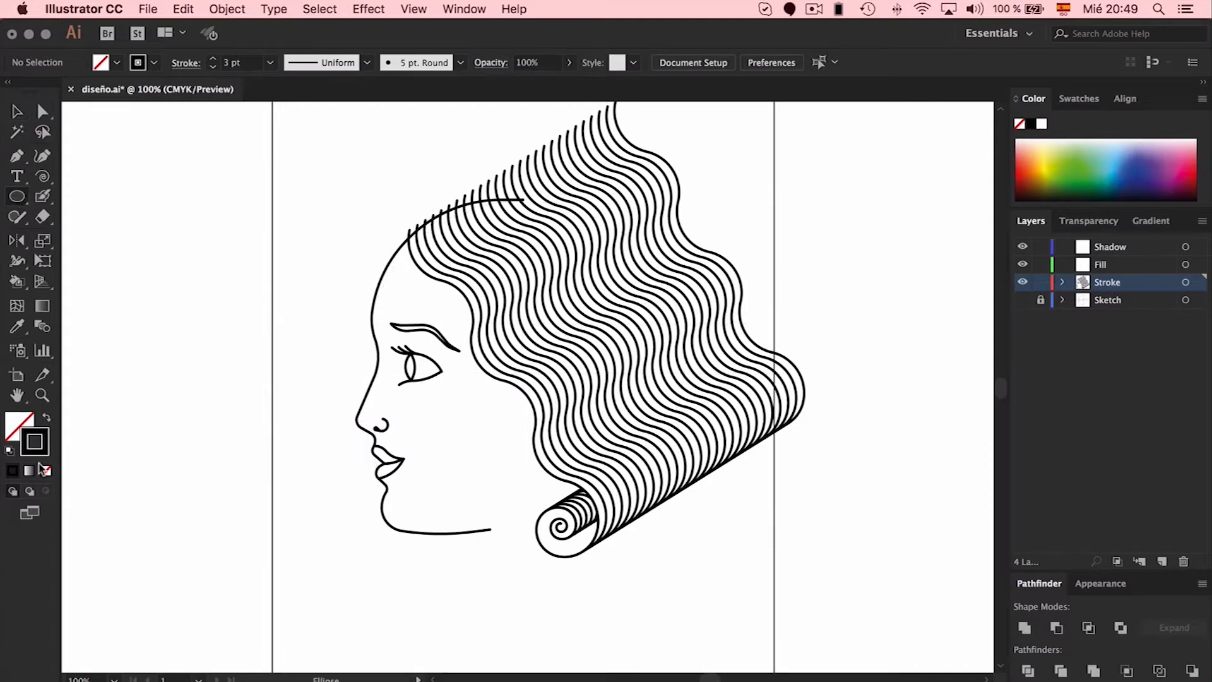
pyautogui.hotkey('shift', 'x')
pyautogui.click(1033, 162)
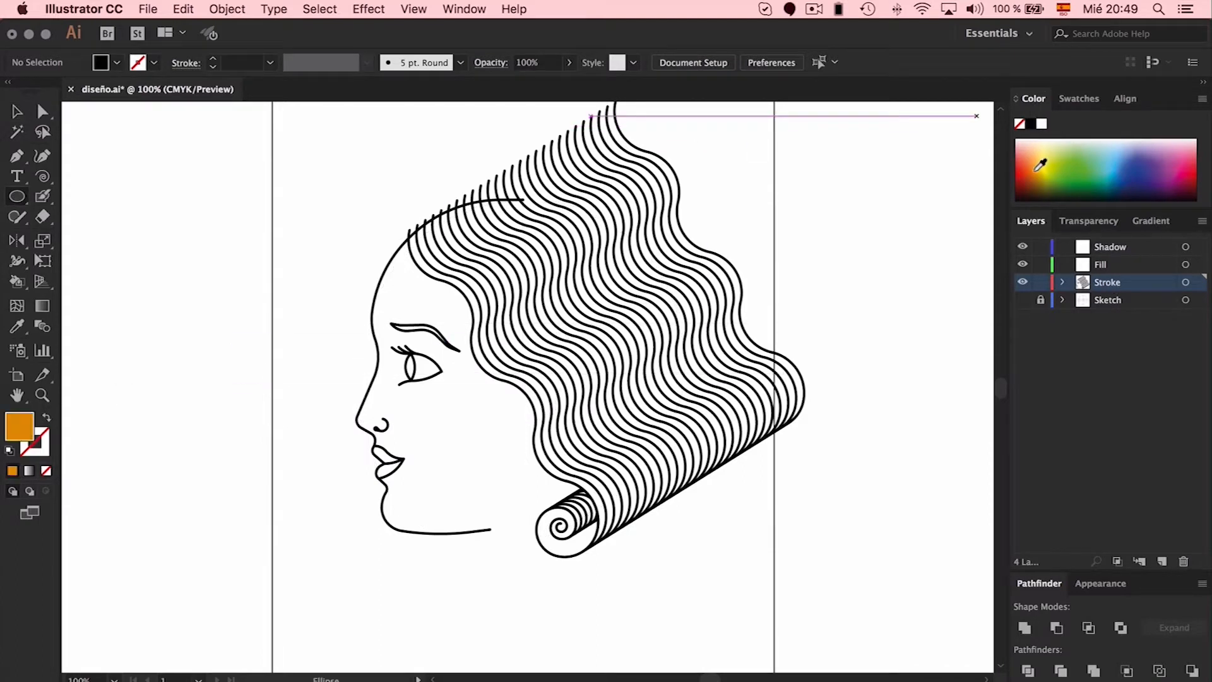
pyautogui.moveTo(1028, 162); pyautogui.dragTo(1019, 165)
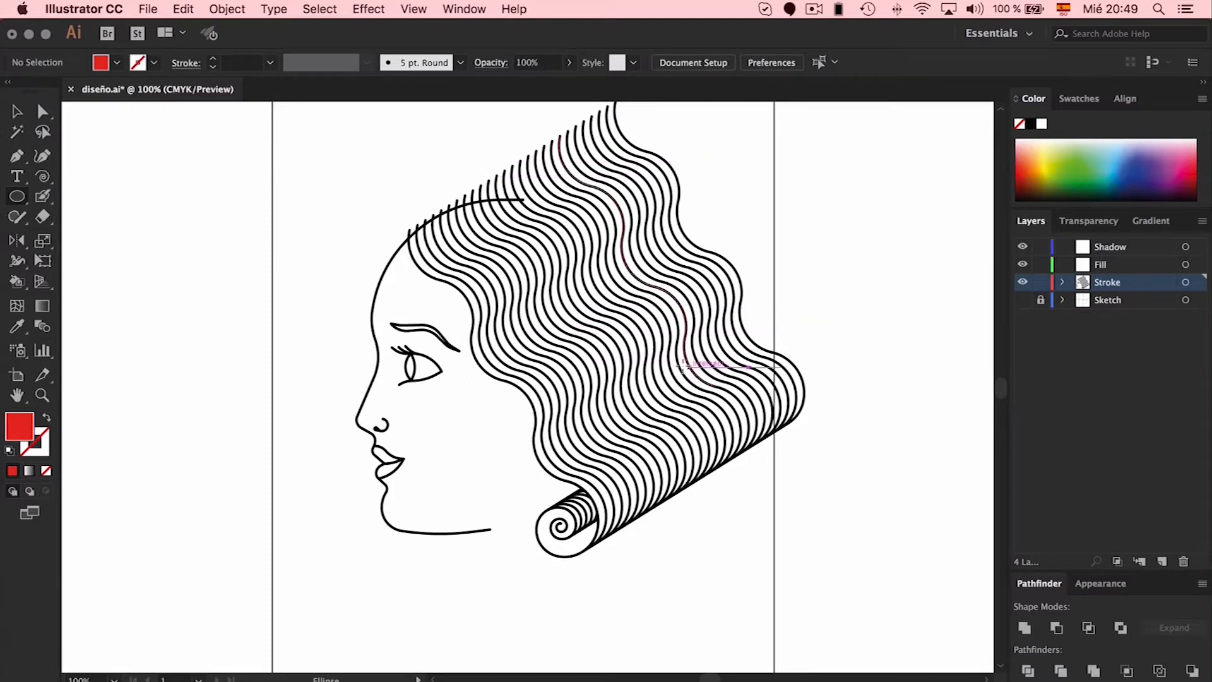
pyautogui.click(1023, 299)
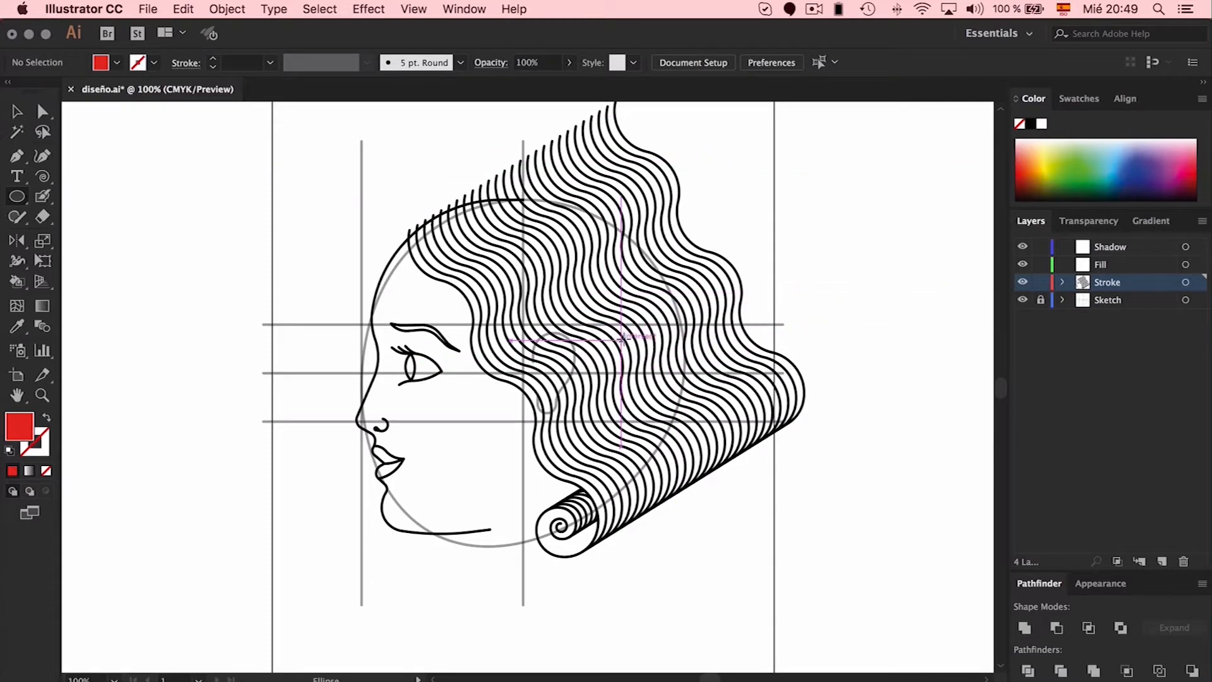
pyautogui.moveTo(650, 346); pyautogui.dragTo(742, 255)
# Place a smaller copy of the red circle above and to the left of the first, partly overlapping it.
pyautogui.press('v')
pyautogui.moveTo(669, 361); pyautogui.dragTo(616, 271)
pyautogui.moveTo(613, 152); pyautogui.dragTo(613, 201)
pyautogui.moveTo(618, 245); pyautogui.dragTo(590, 235)
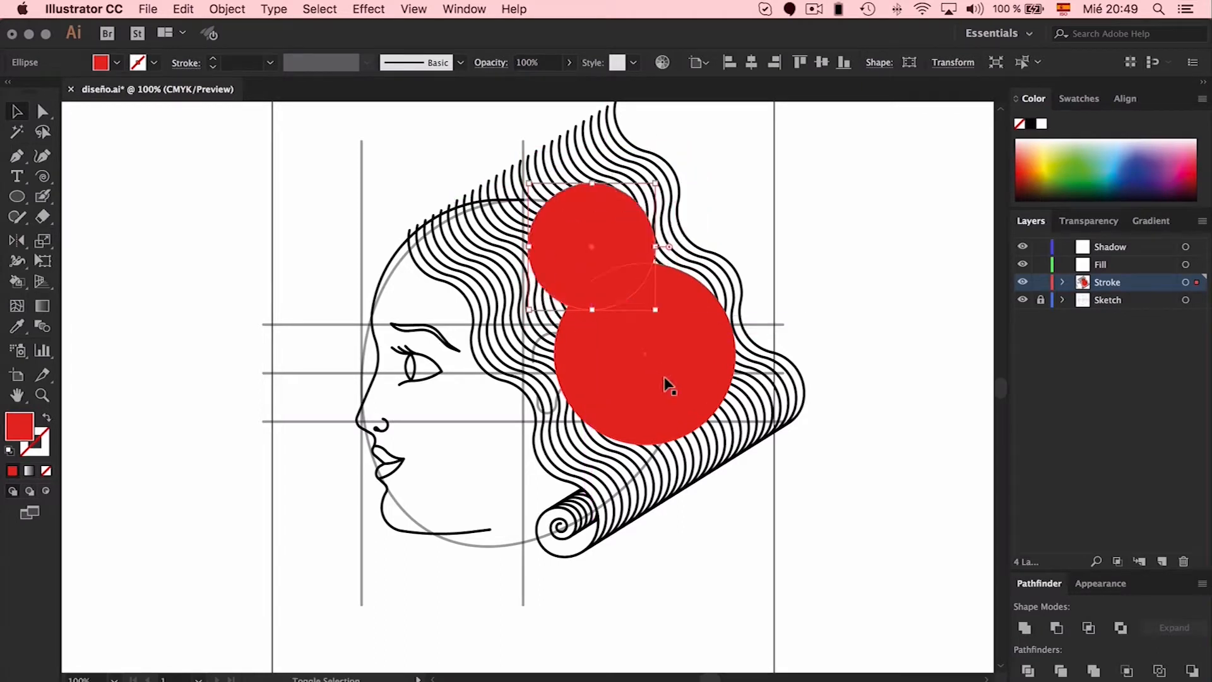
# Adjust the sizes and positions of the two red circles so they sit within the wavy hair.
pyautogui.keyDown('shift'); pyautogui.click(660, 377); pyautogui.keyUp('shift')
pyautogui.moveTo(663, 376); pyautogui.dragTo(676, 382)
pyautogui.moveTo(638, 193)
pyautogui.mouseDown()
pyautogui.moveTo(639, 179)
pyautogui.moveTo(641, 215)
pyautogui.moveTo(639, 201)
pyautogui.mouseUp()
pyautogui.moveTo(654, 414)
pyautogui.mouseDown()
pyautogui.moveTo(650, 433)
pyautogui.moveTo(663, 410)
pyautogui.mouseUp()
pyautogui.click(705, 194)
pyautogui.moveTo(612, 225); pyautogui.dragTo(593, 257)
pyautogui.click(827, 226)
pyautogui.click(794, 212)
pyautogui.moveTo(689, 383); pyautogui.dragTo(617, 218)
pyautogui.click(827, 218)
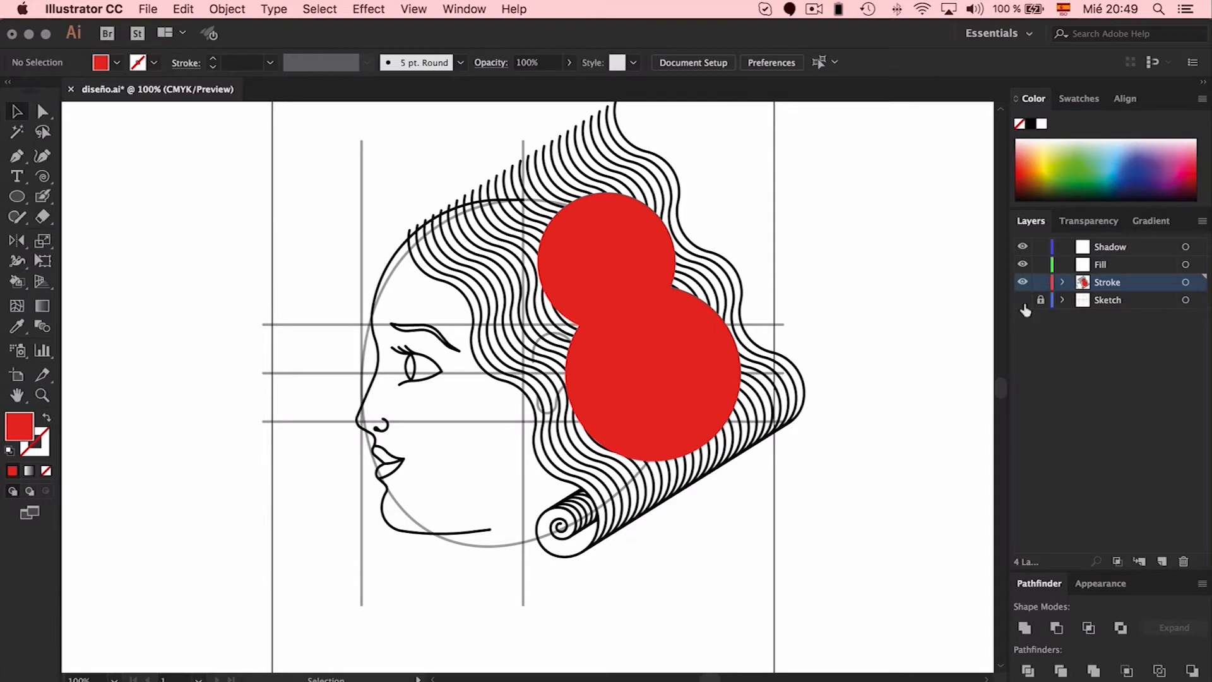
# With the Sketch layer hidden, raise the large circle slightly and nudge the two red circles into a better overlap.
pyautogui.moveTo(701, 366); pyautogui.dragTo(699, 358)
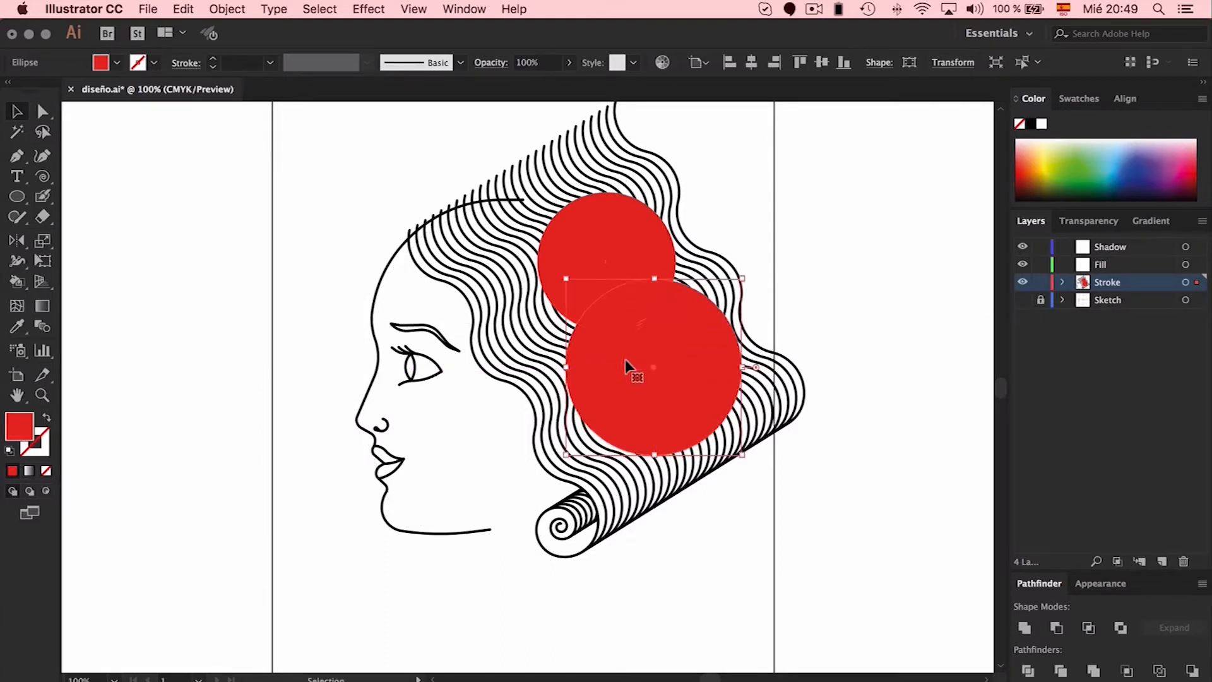
pyautogui.moveTo(627, 366); pyautogui.dragTo(622, 365)
pyautogui.moveTo(622, 215); pyautogui.dragTo(618, 213)
pyautogui.moveTo(674, 326); pyautogui.dragTo(705, 350)
pyautogui.click(718, 255)
# Reduce the opacity of both red circles to 39%.
pyautogui.click(644, 256)
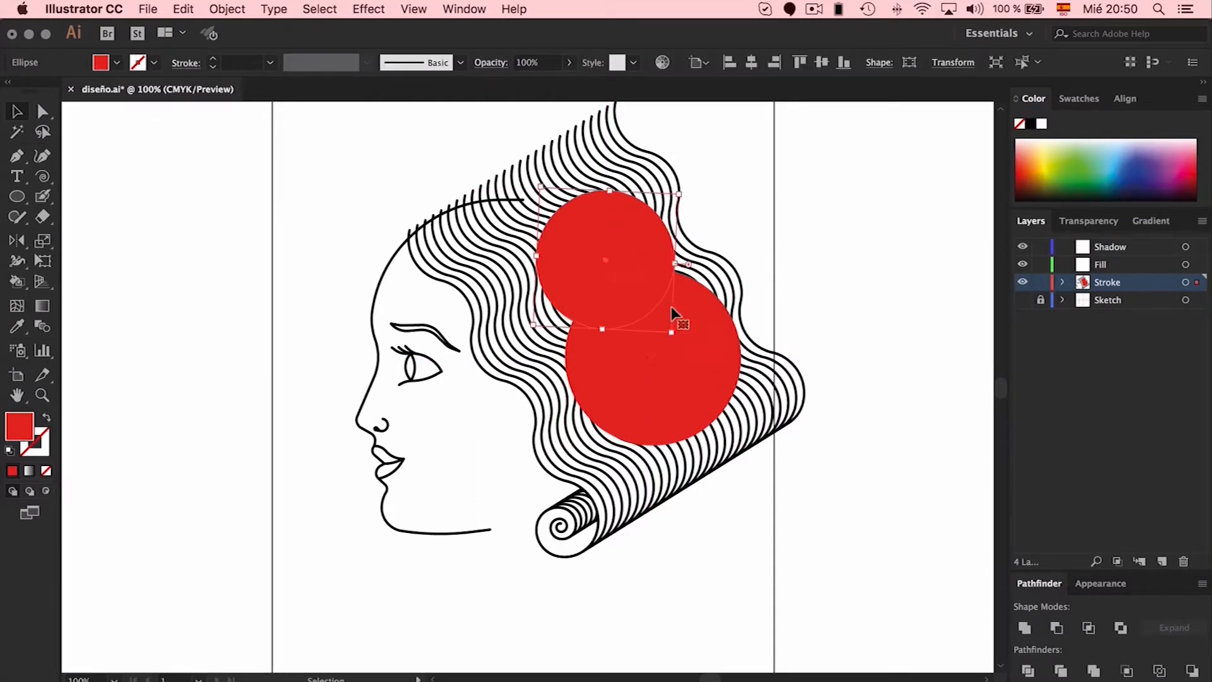
pyautogui.keyDown('shift'); pyautogui.click(723, 369); pyautogui.keyUp('shift')
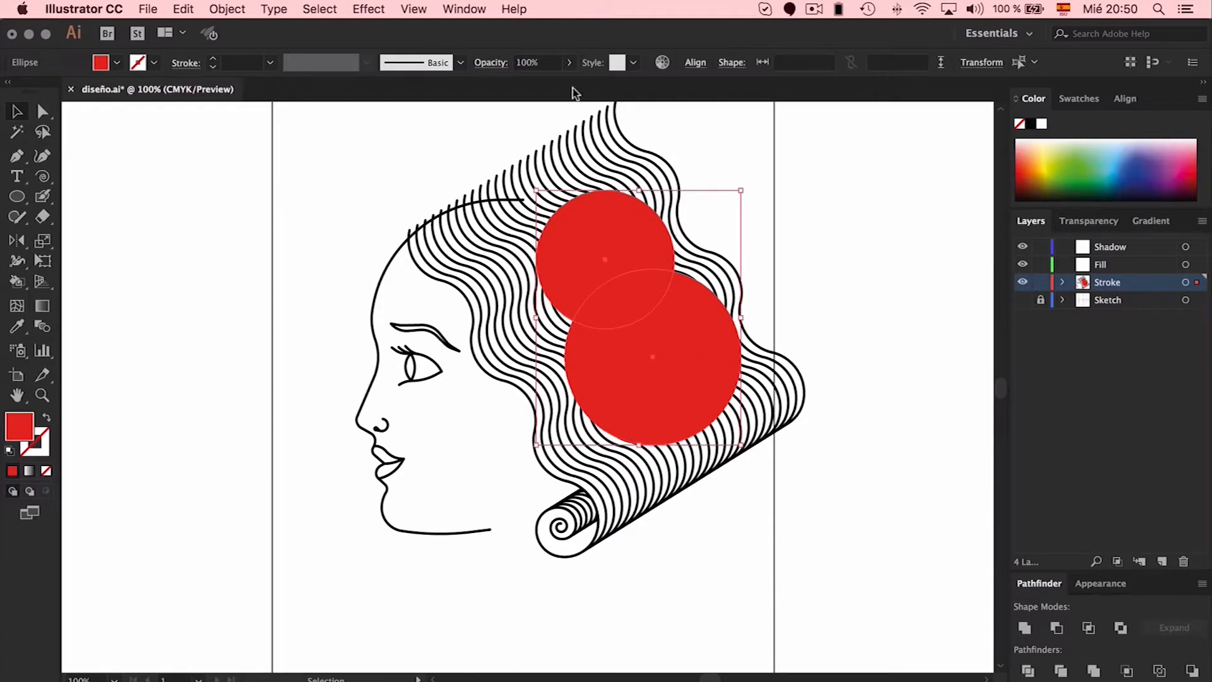
pyautogui.click(569, 62)
pyautogui.moveTo(570, 84); pyautogui.dragTo(525, 87)
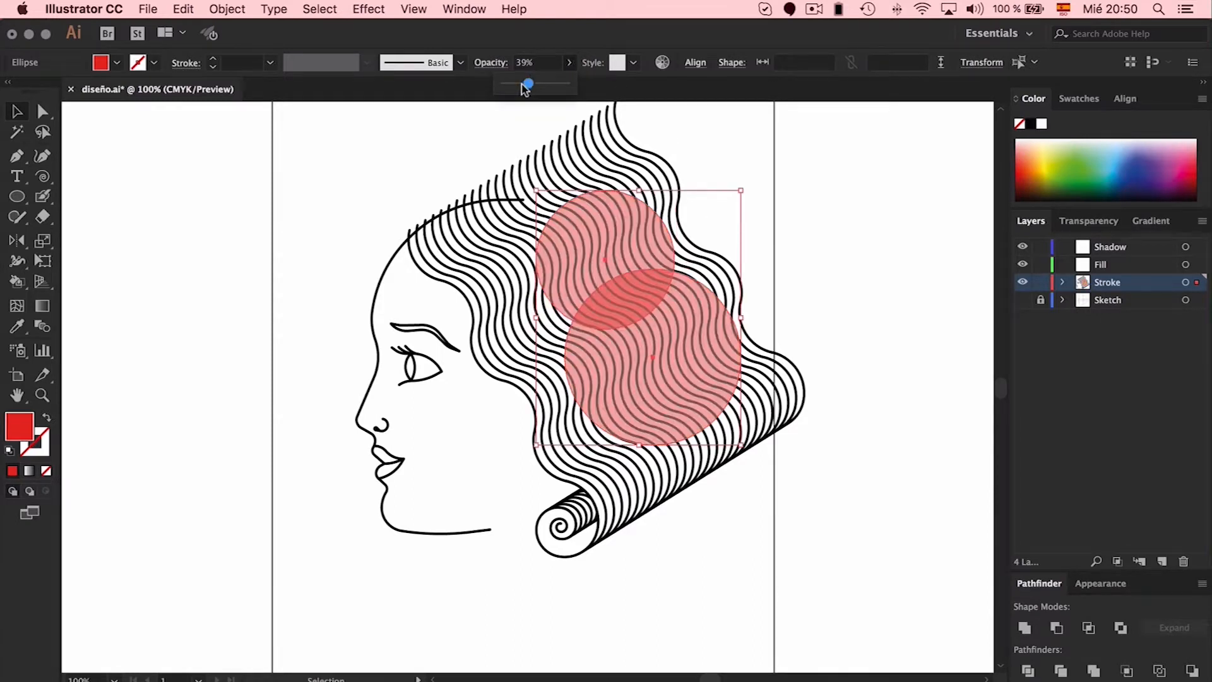
pyautogui.click(799, 193)
# Sample the black 3 pt stroke with no fill from a hair line and take up the Pen tool.
pyautogui.hscroll(-3, 789, 275)
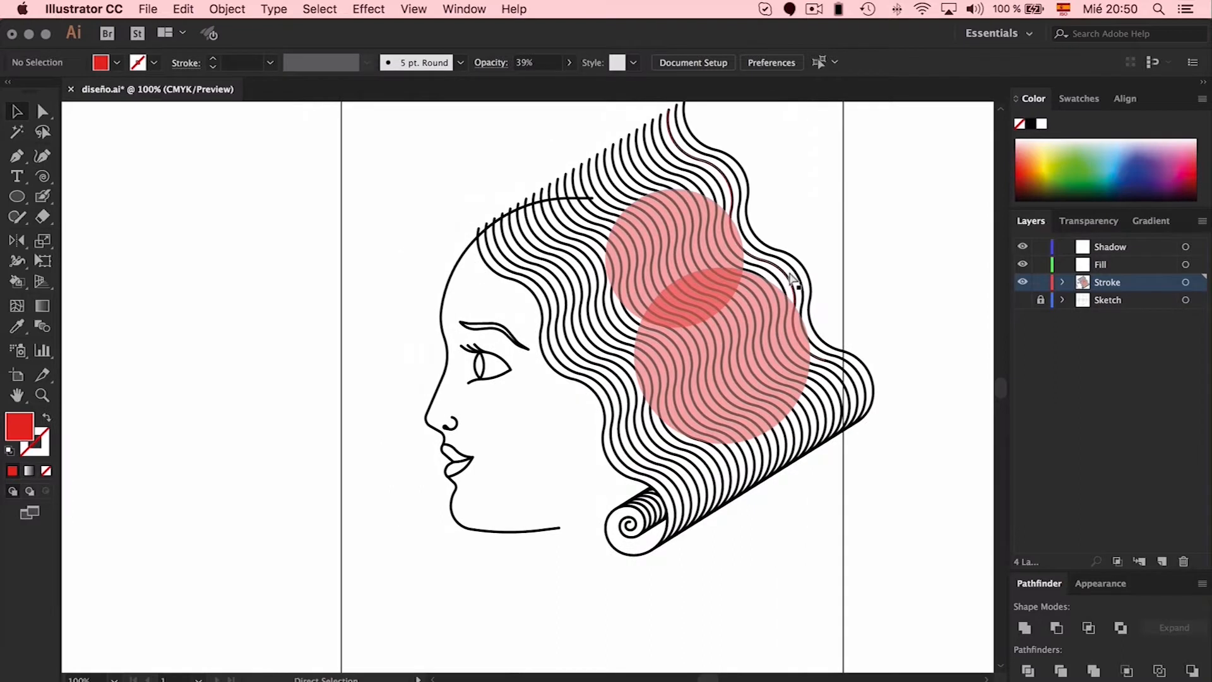
pyautogui.press('super+equal')
pyautogui.scroll(5, 790, 276)
pyautogui.hscroll(-4, 790, 276)
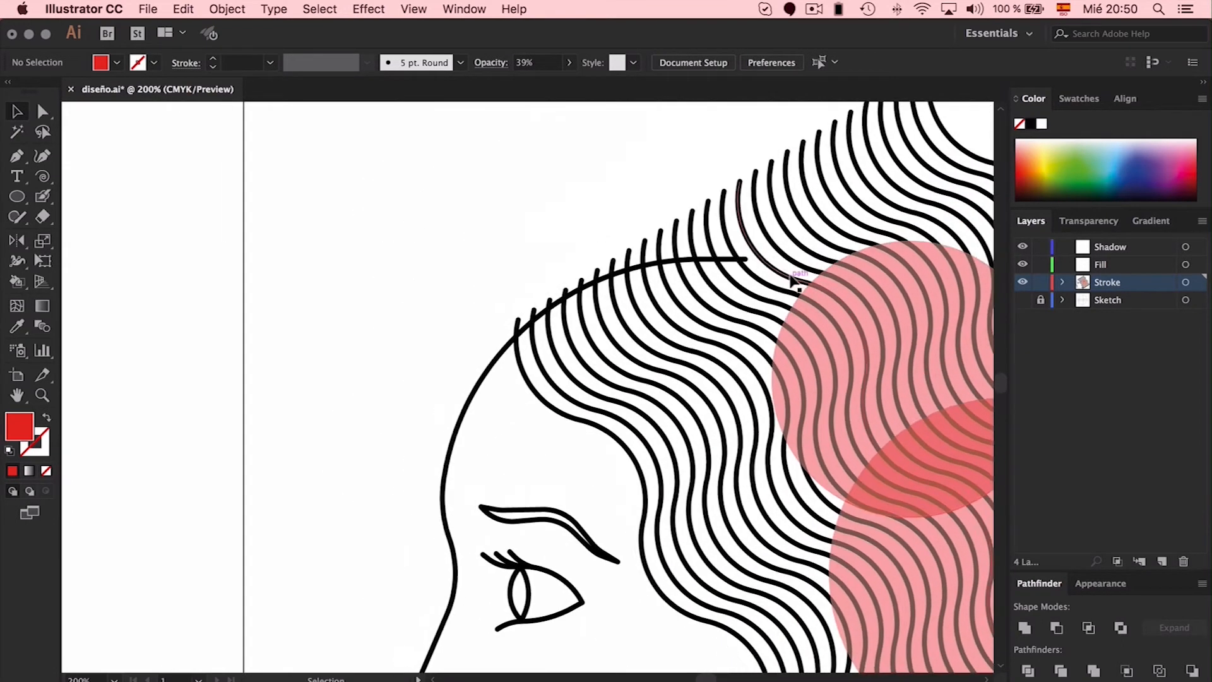
pyautogui.press('i')
pyautogui.click(751, 358)
pyautogui.scroll(-5, 752, 358)
pyautogui.press('p')
# Set the stroke colour to green for drawing new paths with the Pen tool over the whole head.
pyautogui.hscroll(-8, 509, 335)
pyautogui.hscroll(5, 573, 267)
pyautogui.press('super+minus')
pyautogui.press('super+minus')
pyautogui.hscroll(2, 570, 267)
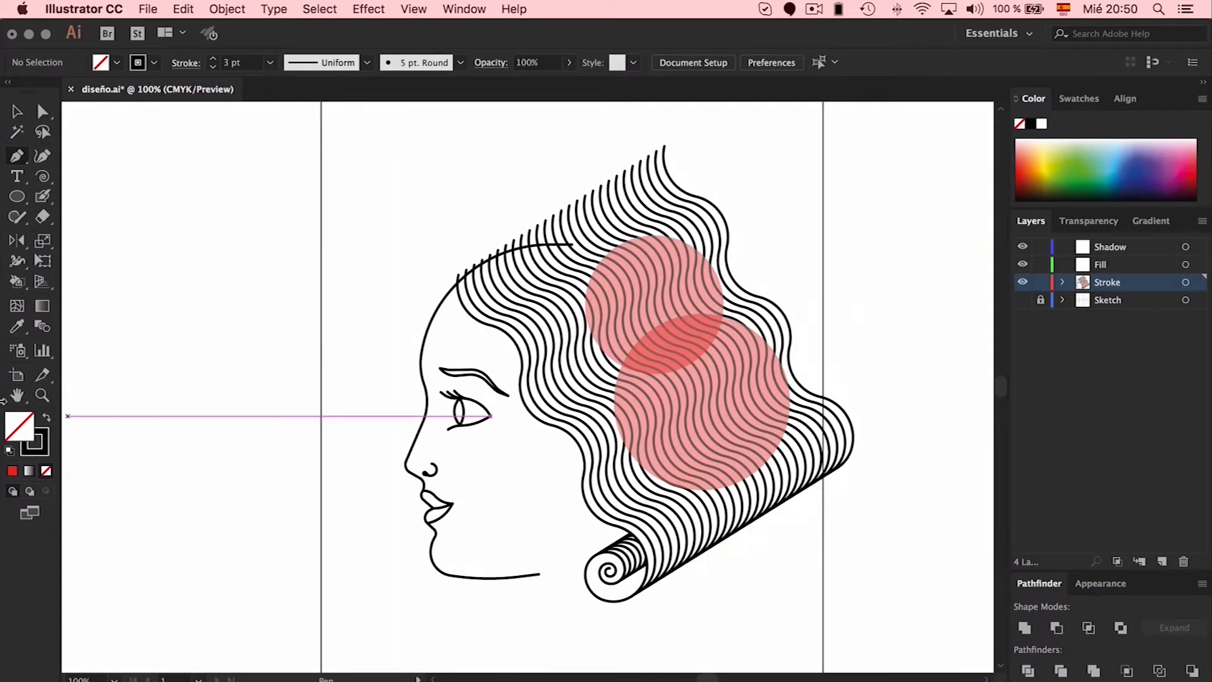
pyautogui.click(35, 445)
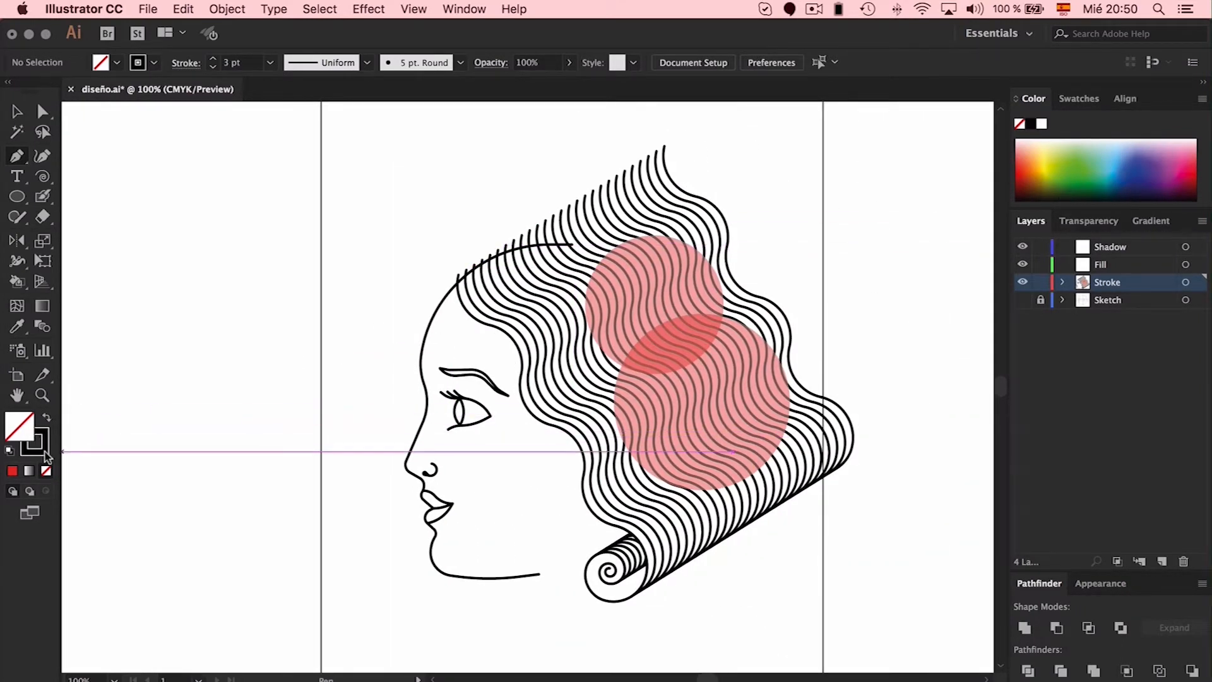
pyautogui.click(1087, 163)
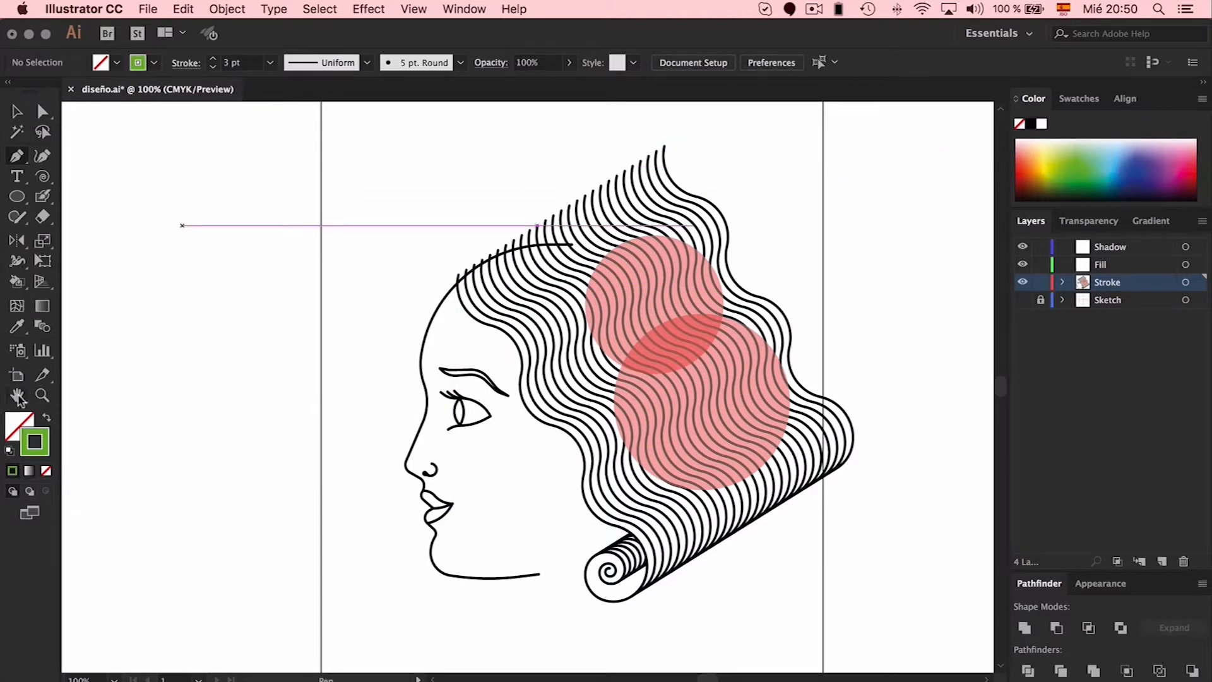
pyautogui.click(21, 160)
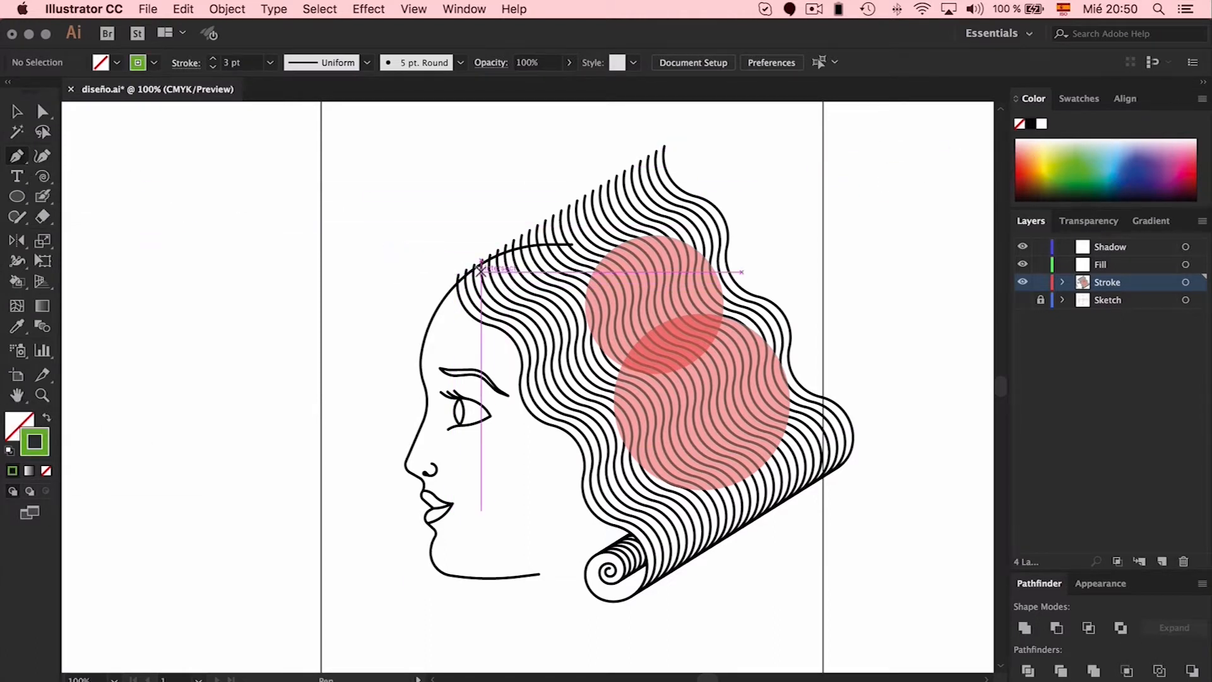
# Draw an open green stepped path of straight horizontal and vertical segments from the hairline, around the temple, to the cheek.
pyautogui.click(481, 271)
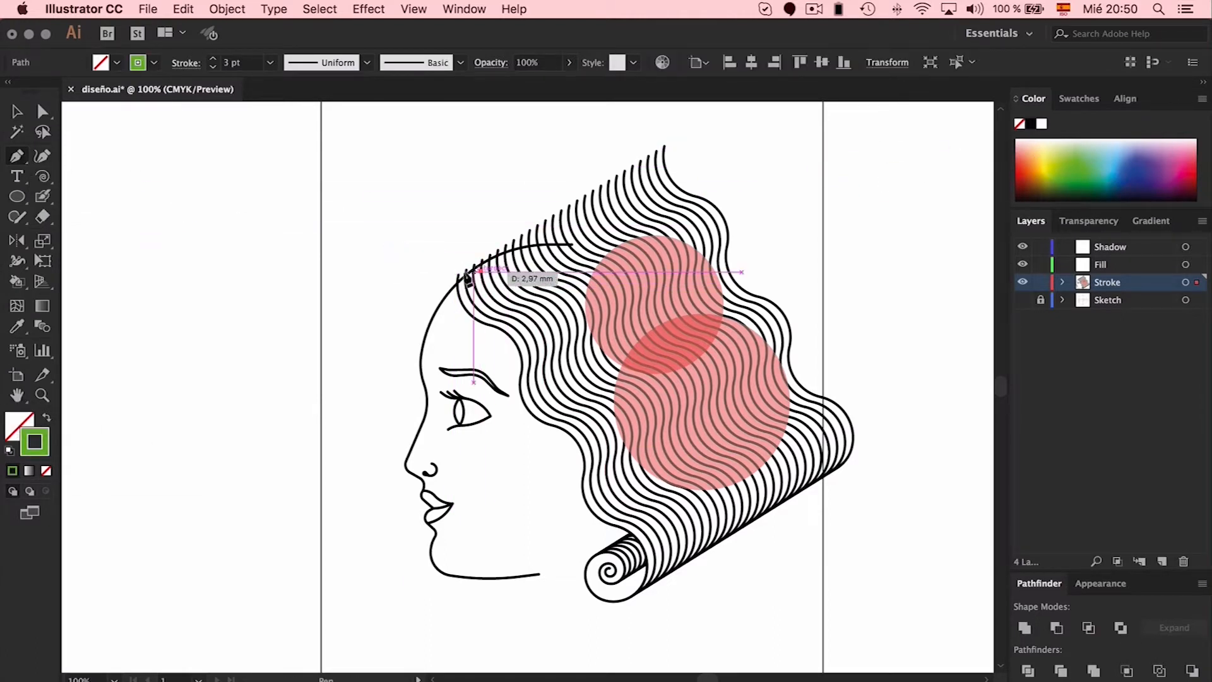
pyautogui.click(434, 271)
pyautogui.click(435, 329)
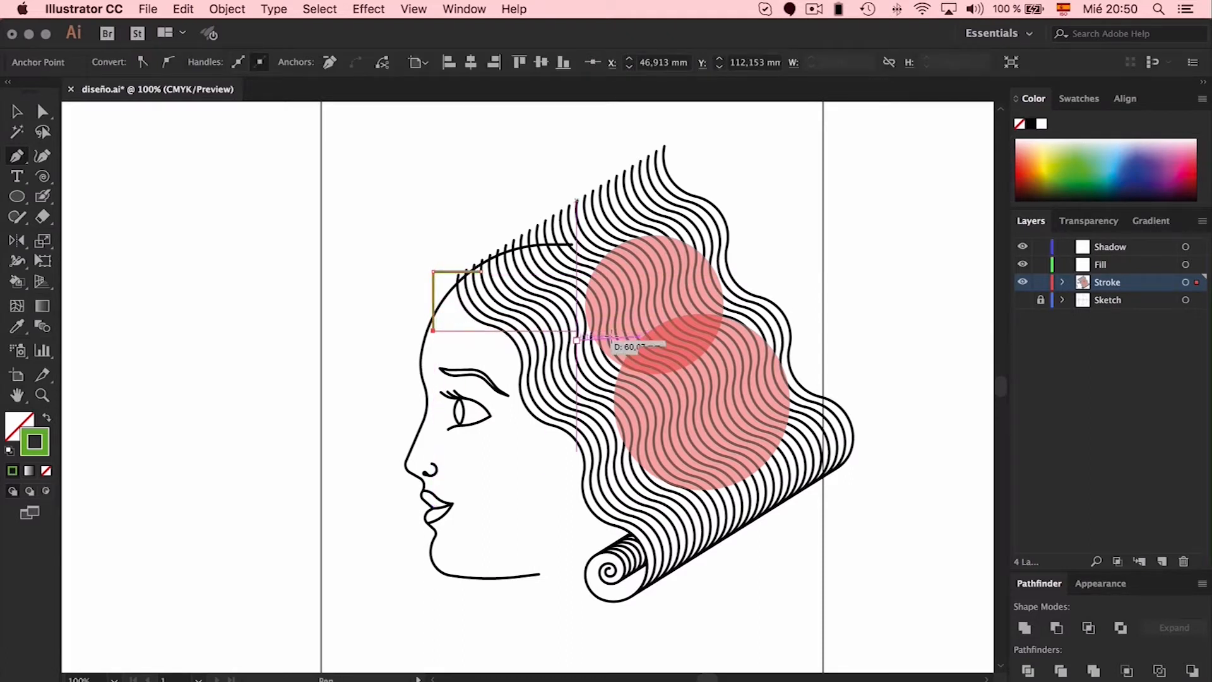
pyautogui.click(576, 330)
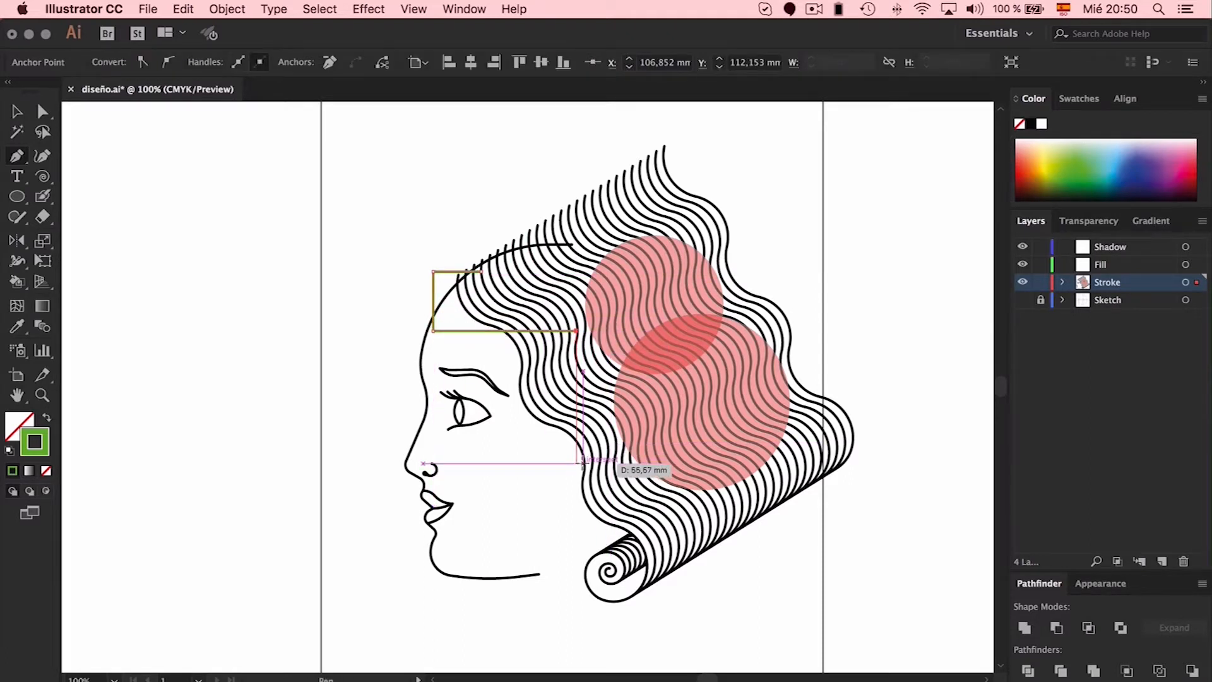
pyautogui.click(575, 463)
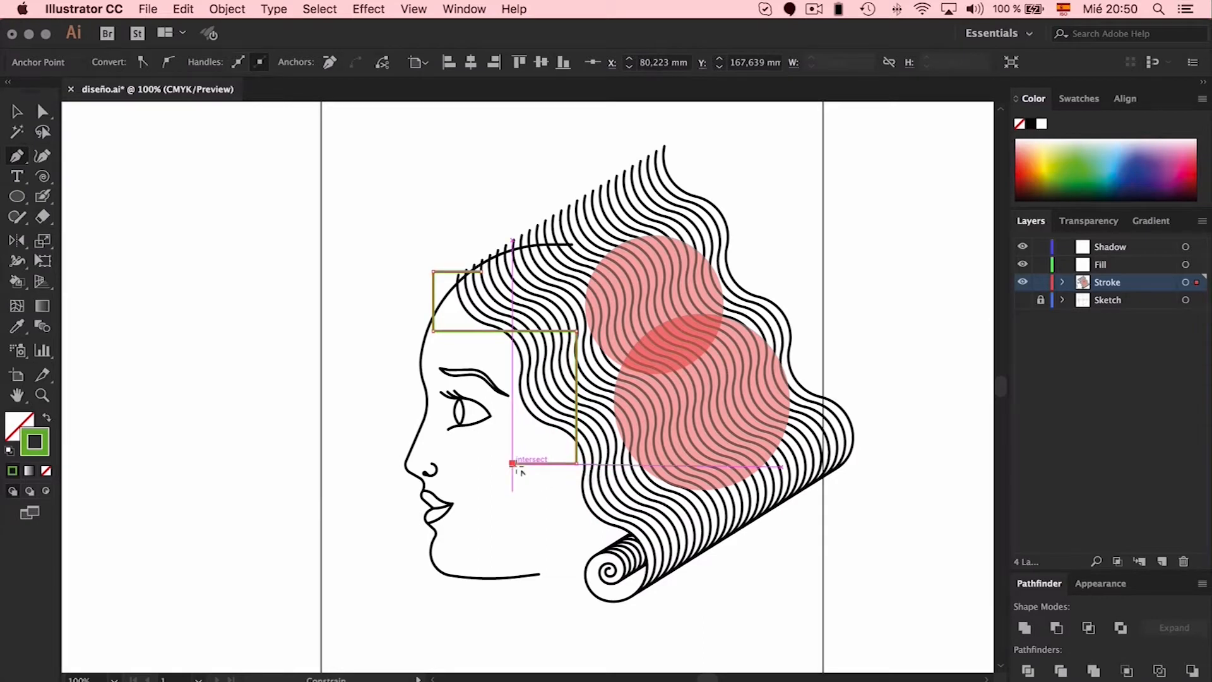
pyautogui.click(514, 465)
pyautogui.press('v')
pyautogui.click(523, 531)
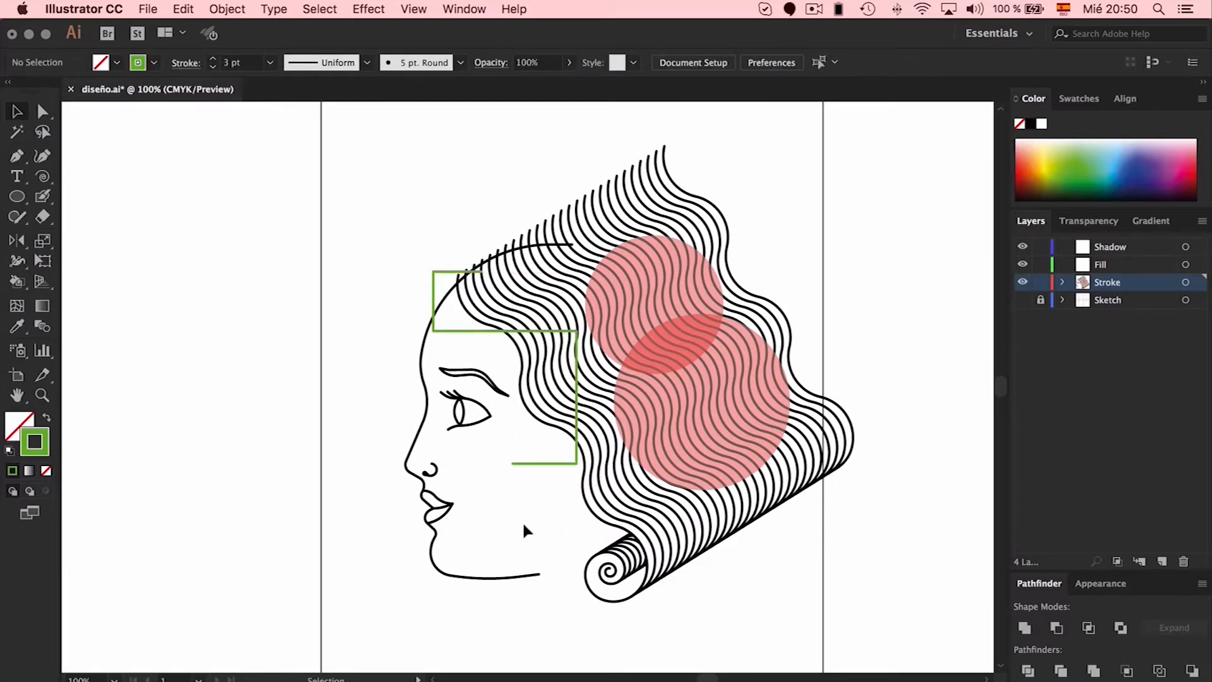
# Extend the lower open end of the green stepped path slightly towards the face.
pyautogui.press('a')
pyautogui.moveTo(576, 399); pyautogui.dragTo(591, 400)
pyautogui.press('super+z')
pyautogui.click(514, 486)
pyautogui.moveTo(514, 463); pyautogui.dragTo(501, 463)
pyautogui.click(566, 440)
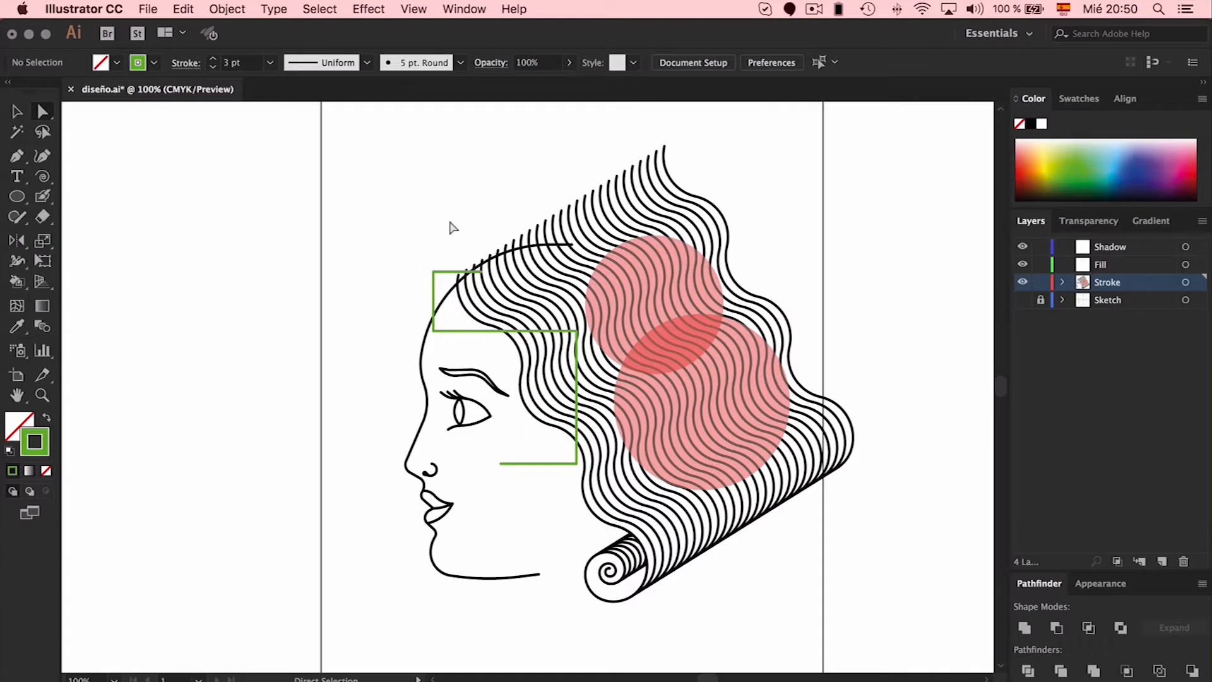
# Draw a short green corner path above the forehead and lower its horizontal segment to the stepped path's upper edge.
pyautogui.press('p')
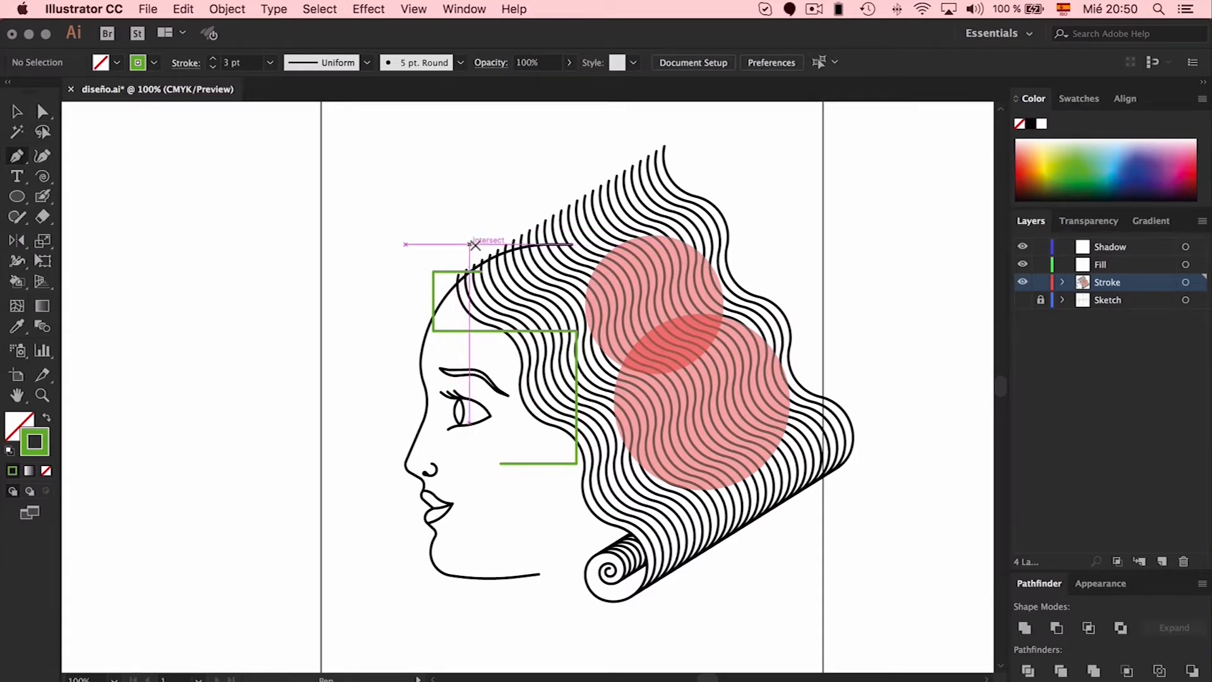
pyautogui.click(481, 244)
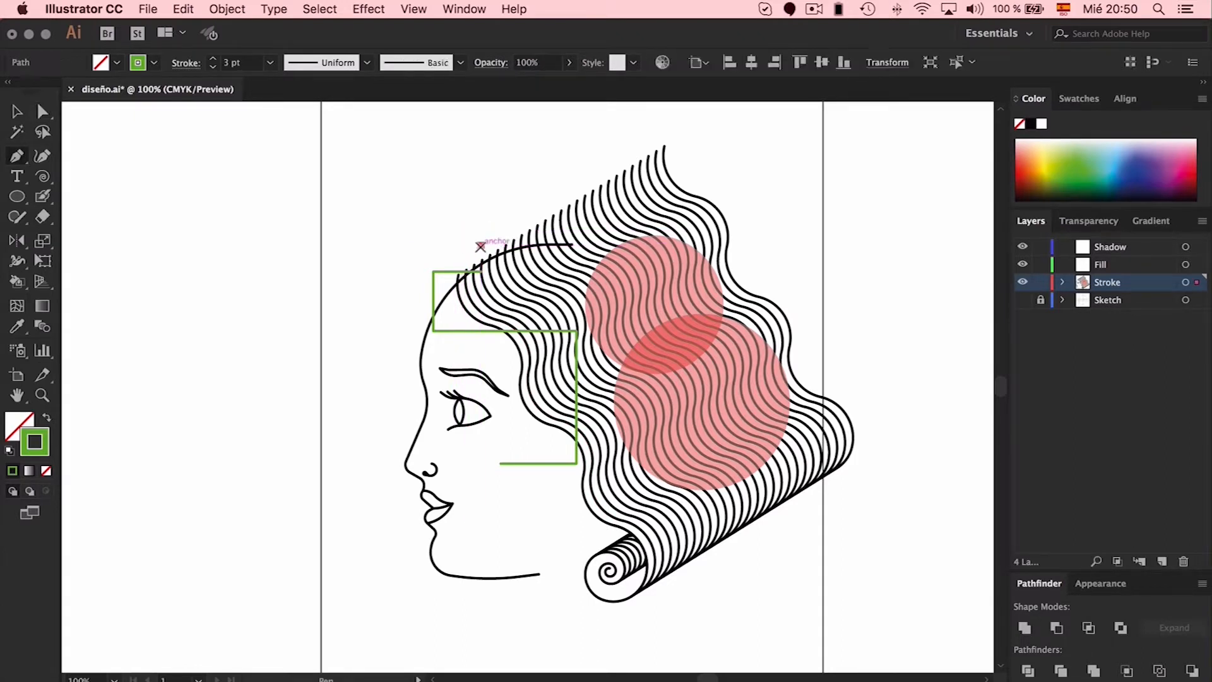
pyautogui.click(440, 244)
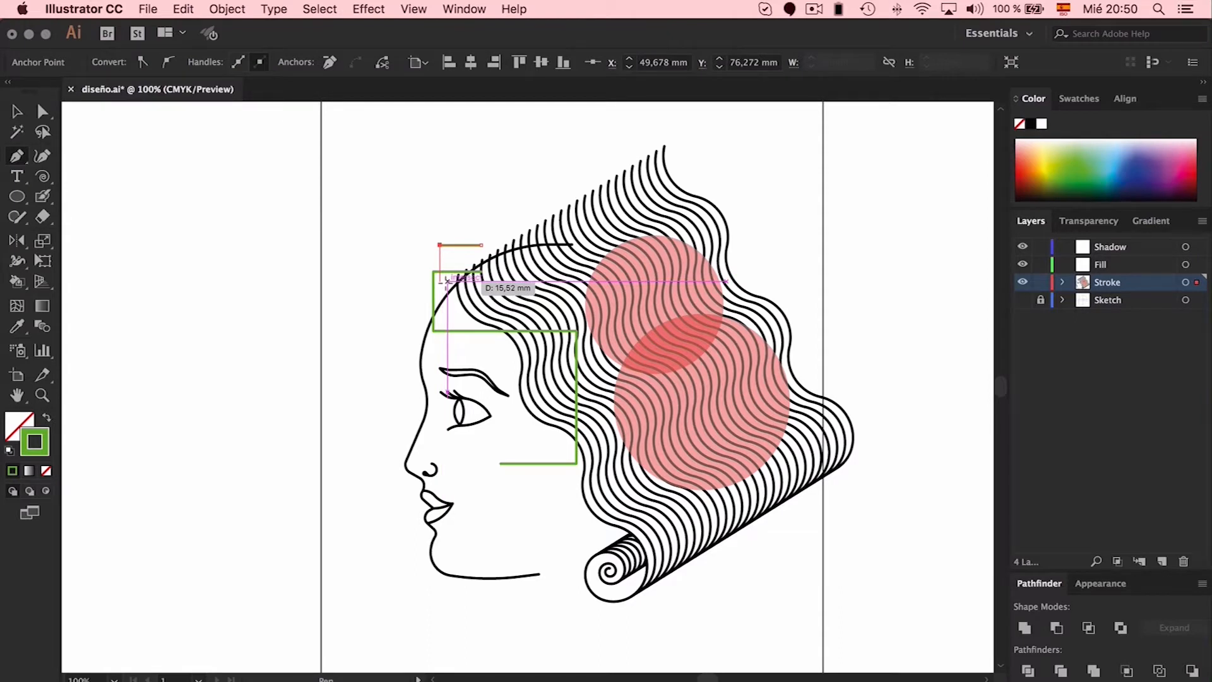
pyautogui.click(440, 282)
pyautogui.keyDown('super'); pyautogui.click(468, 207); pyautogui.keyUp('super')
pyautogui.moveTo(463, 249); pyautogui.dragTo(464, 274)
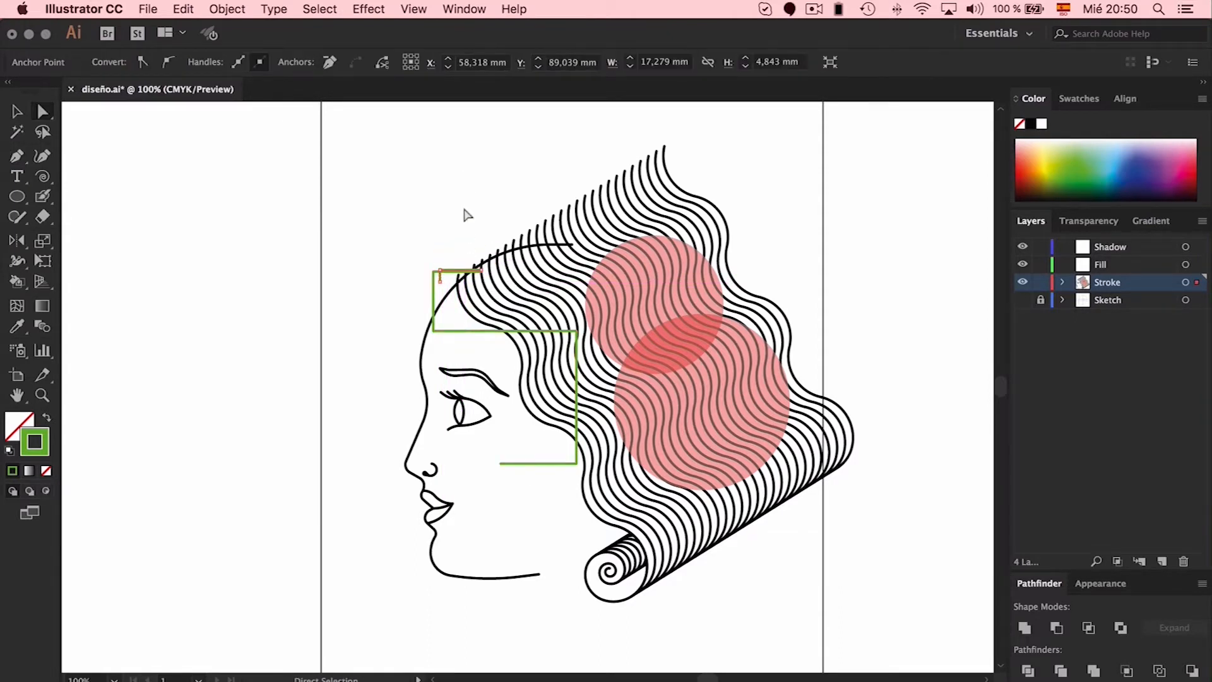
# Shift the short green corner path's vertical segment towards the hair and lengthen it down to the front strand's edge.
pyautogui.press('super+plus')
pyautogui.press('super+plus')
pyautogui.press('super+plus')
pyautogui.press('super+plus')
pyautogui.moveTo(537, 390); pyautogui.dragTo(536, 397)
pyautogui.click(457, 420)
pyautogui.moveTo(450, 413); pyautogui.dragTo(527, 434)
# Continue the short green path across the hair, down through the red circles, and back along the stepped path's lower edge to its open end.
pyautogui.press('super+minus')
pyautogui.press('super+minus')
pyautogui.press('p')
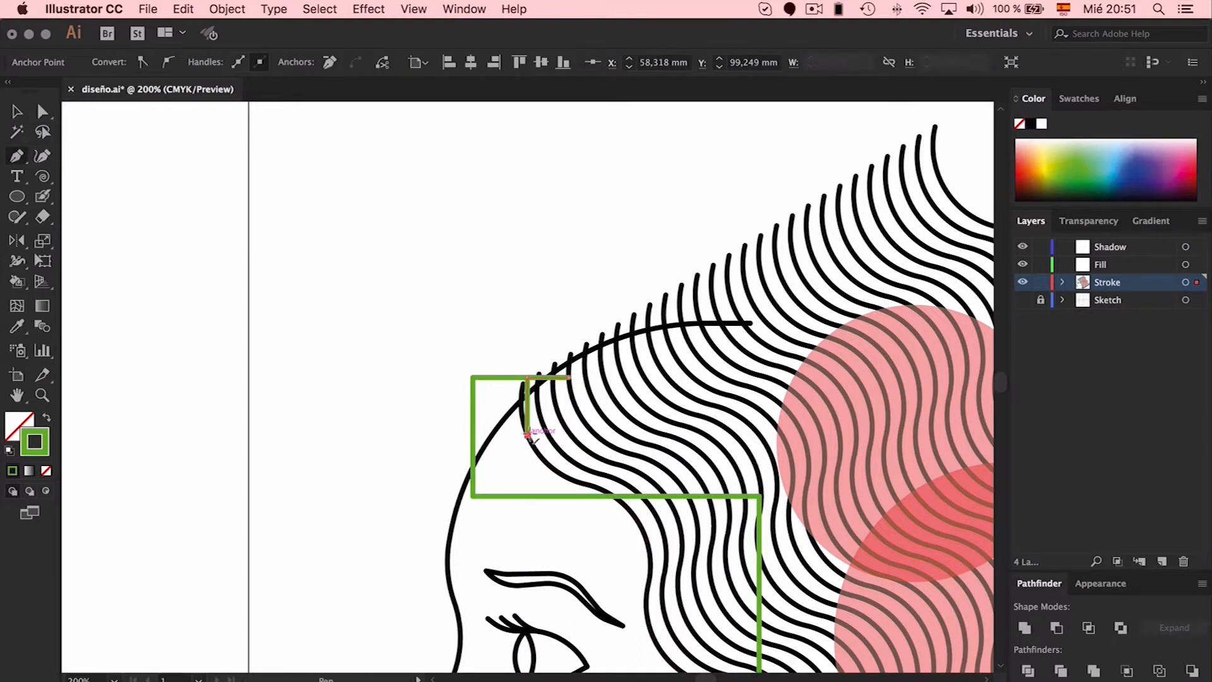
pyautogui.scroll(-5, 529, 436)
pyautogui.hscroll(5, 529, 435)
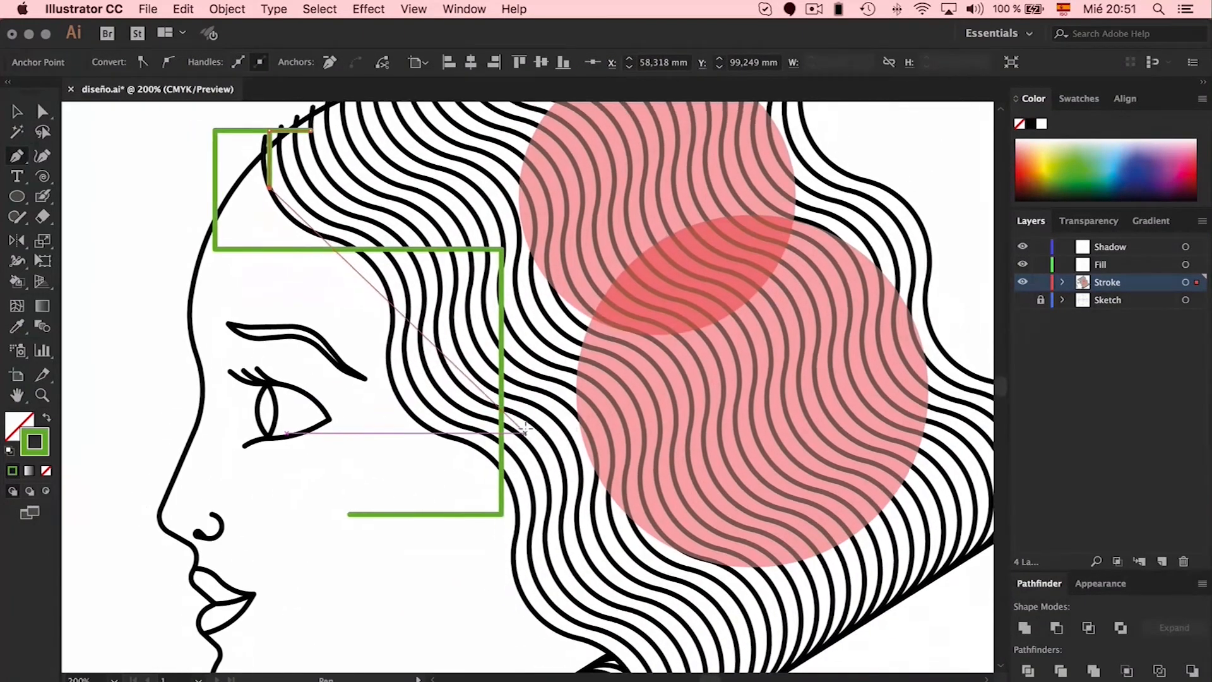
pyautogui.click(707, 218)
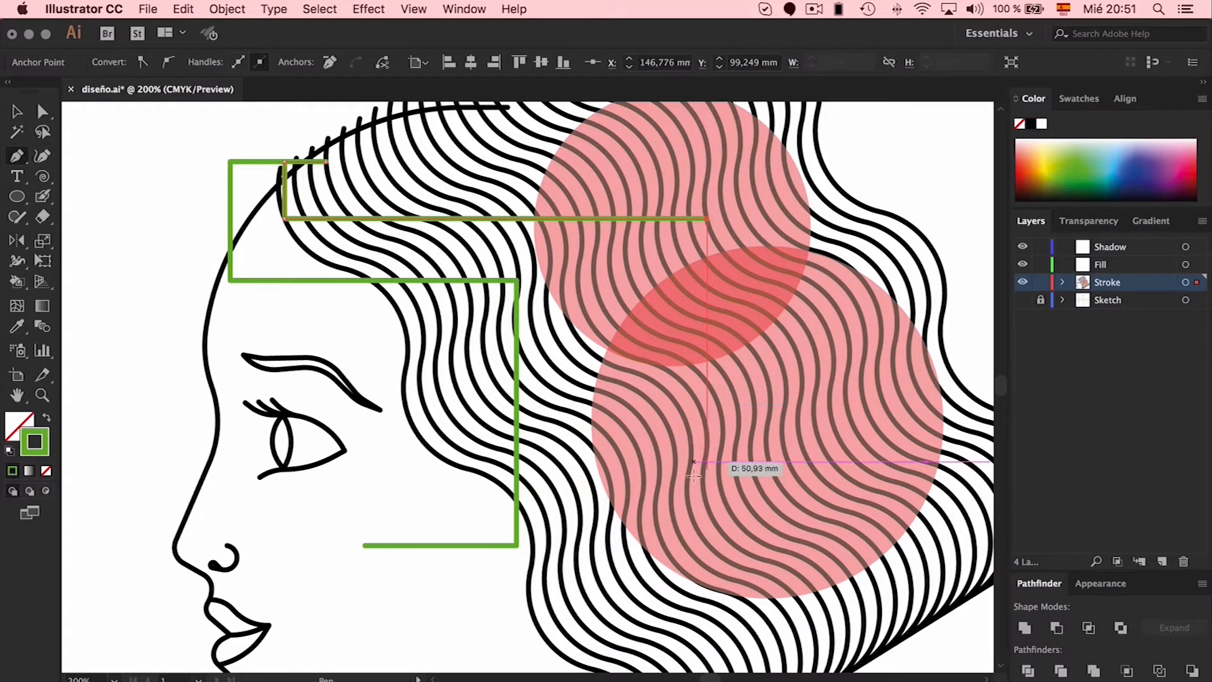
pyautogui.click(708, 545)
pyautogui.click(432, 544)
pyautogui.press('a')
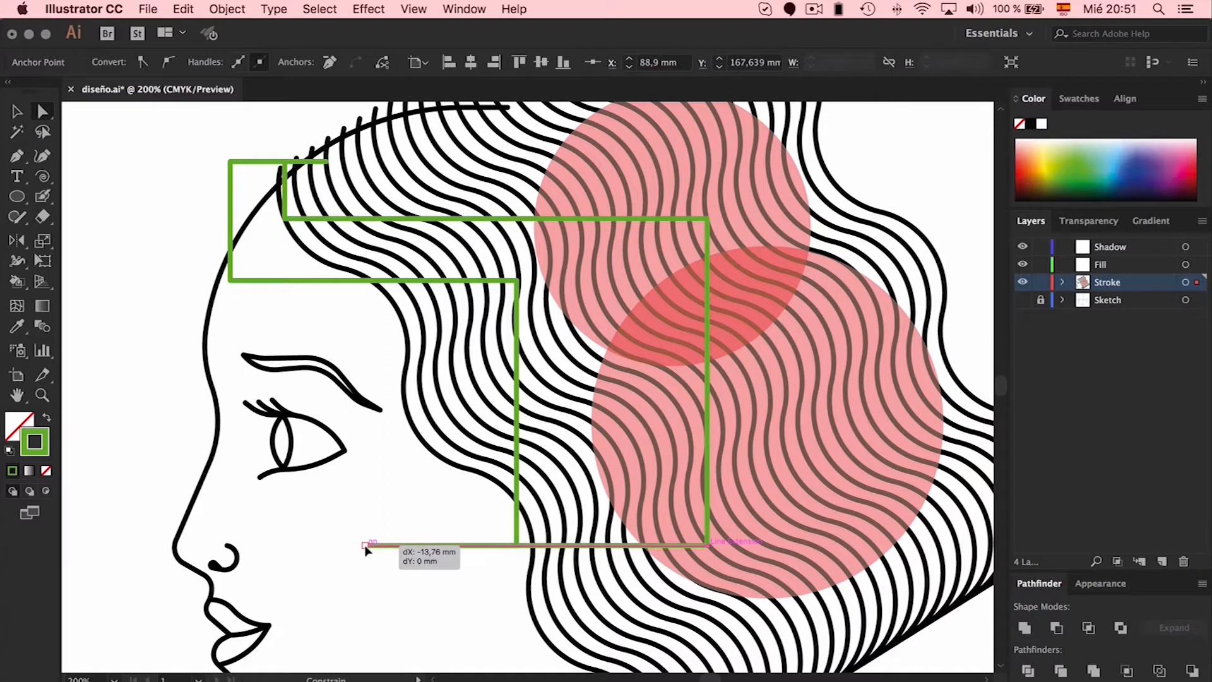
pyautogui.click(405, 503)
# Try to lower the bottom horizontal segments of both green paths towards the jaw.
pyautogui.press('super+0')
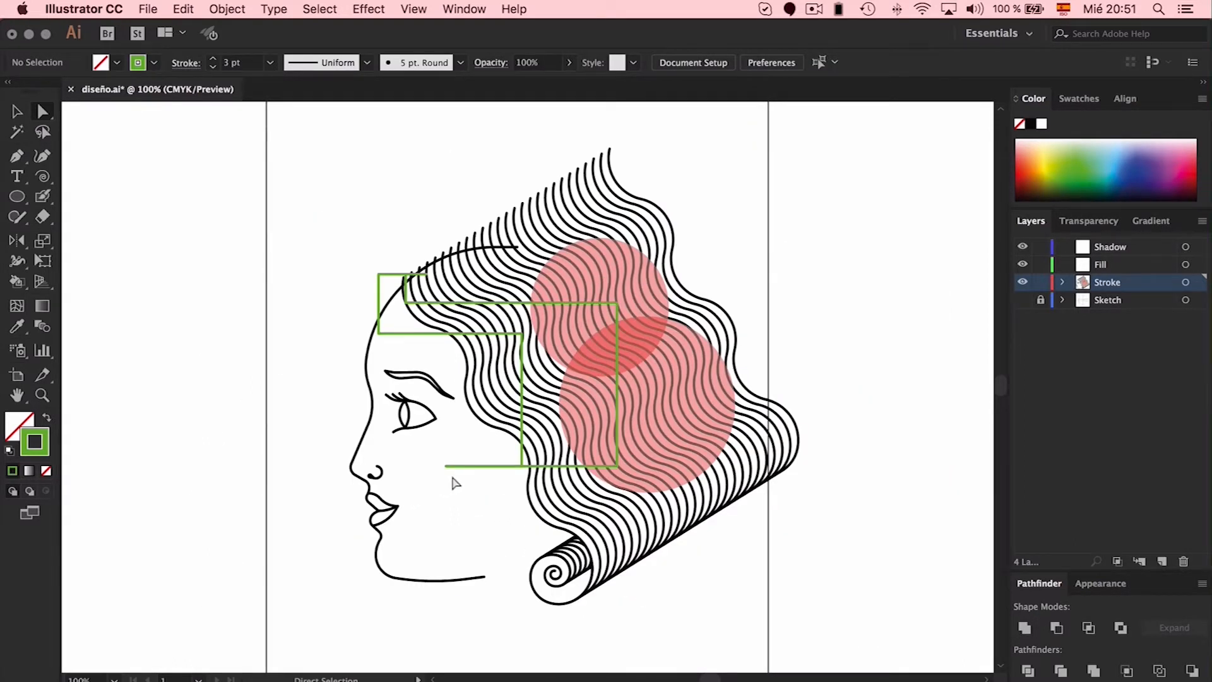
pyautogui.moveTo(486, 468); pyautogui.dragTo(499, 495)
pyautogui.click(501, 528)
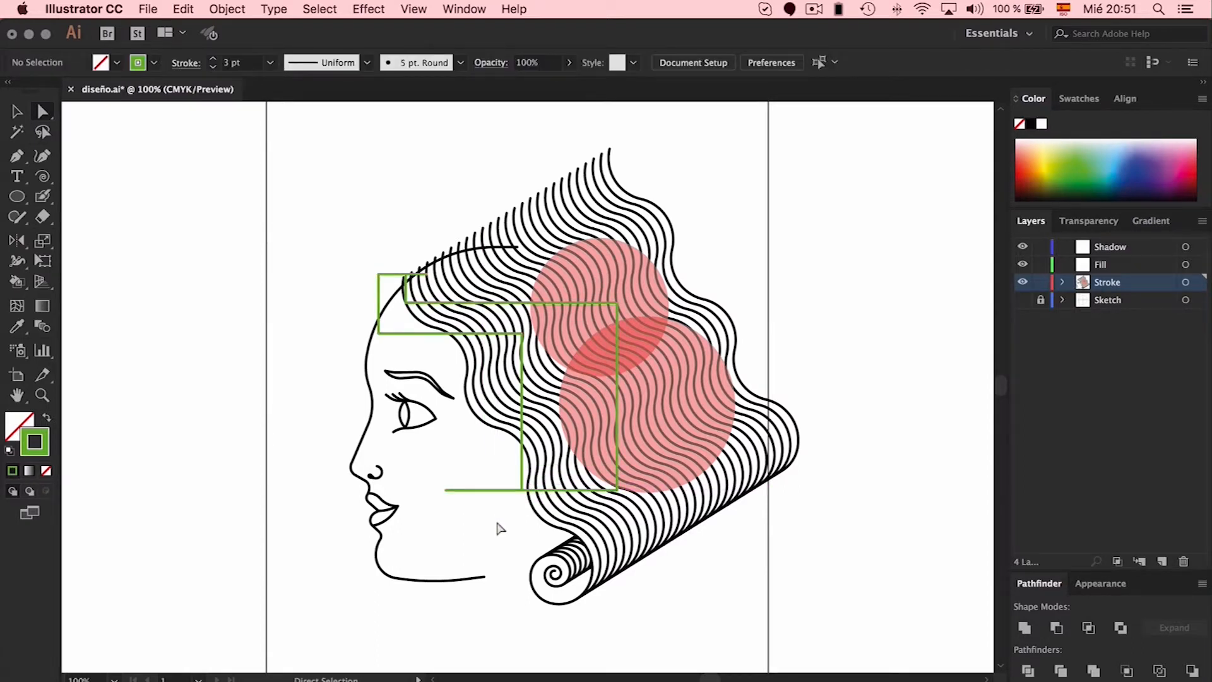
pyautogui.press('super+z')
pyautogui.press('super+z')
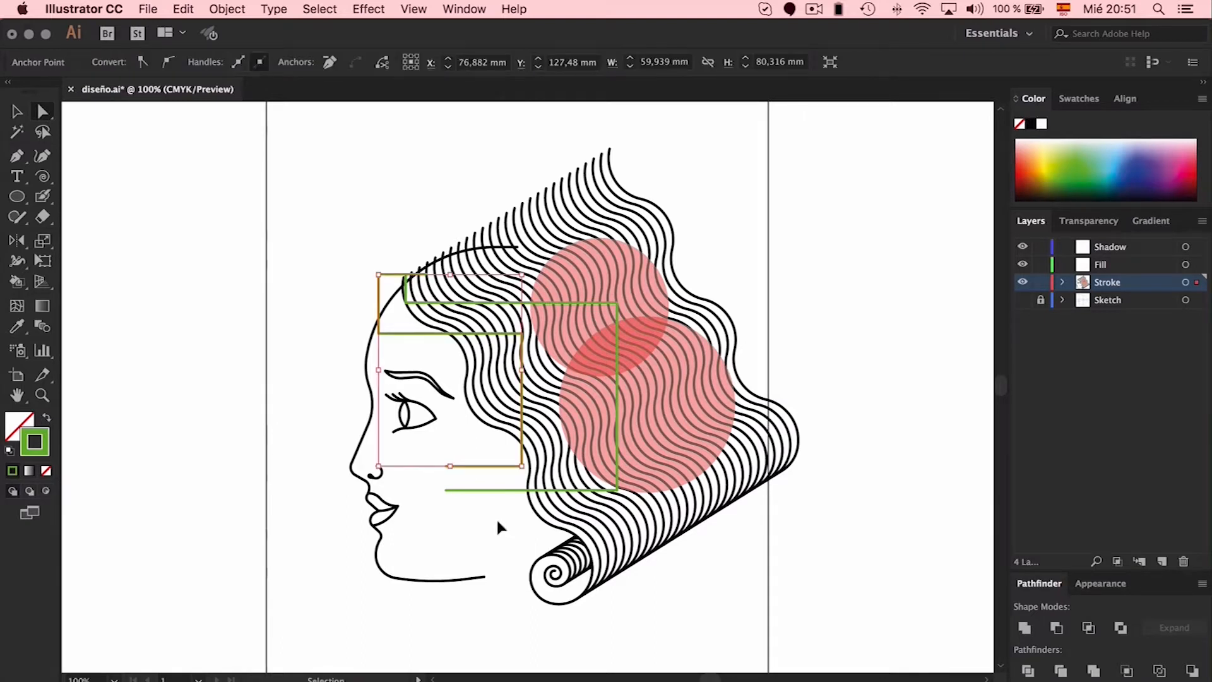
pyautogui.click(498, 521)
# Select both green stepped paths and make a blend between them.
pyautogui.press('v')
pyautogui.moveTo(496, 509); pyautogui.dragTo(471, 456)
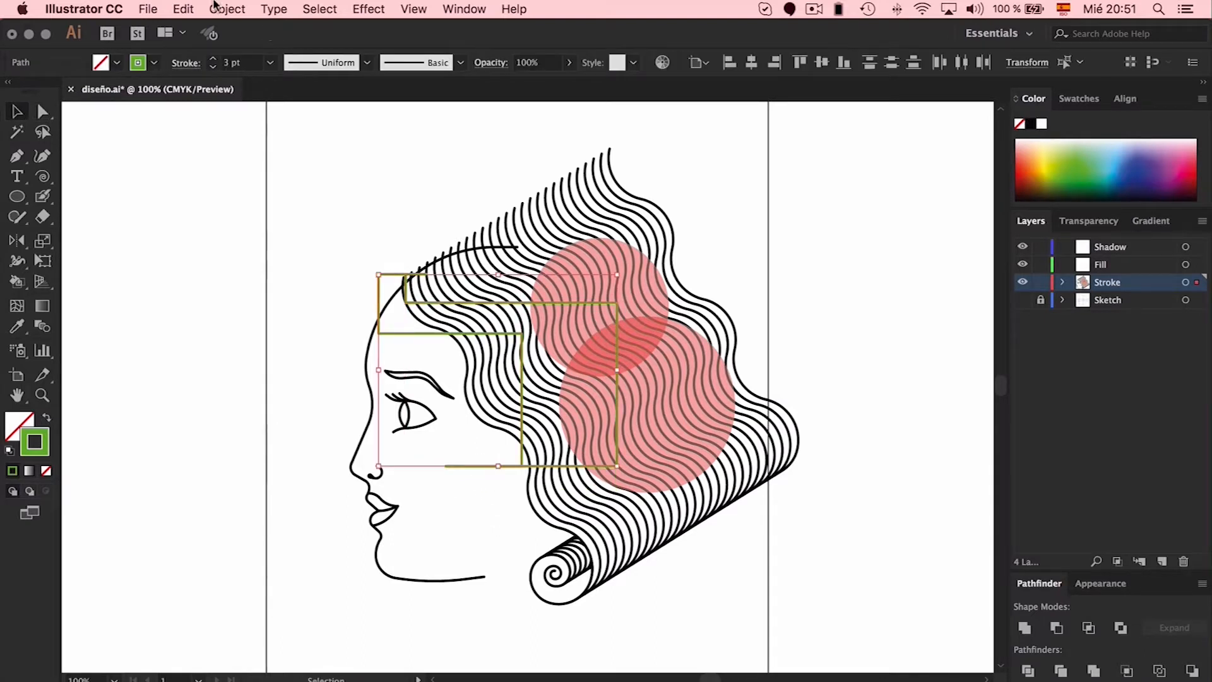
pyautogui.click(216, 9)
pyautogui.moveTo(248, 417)
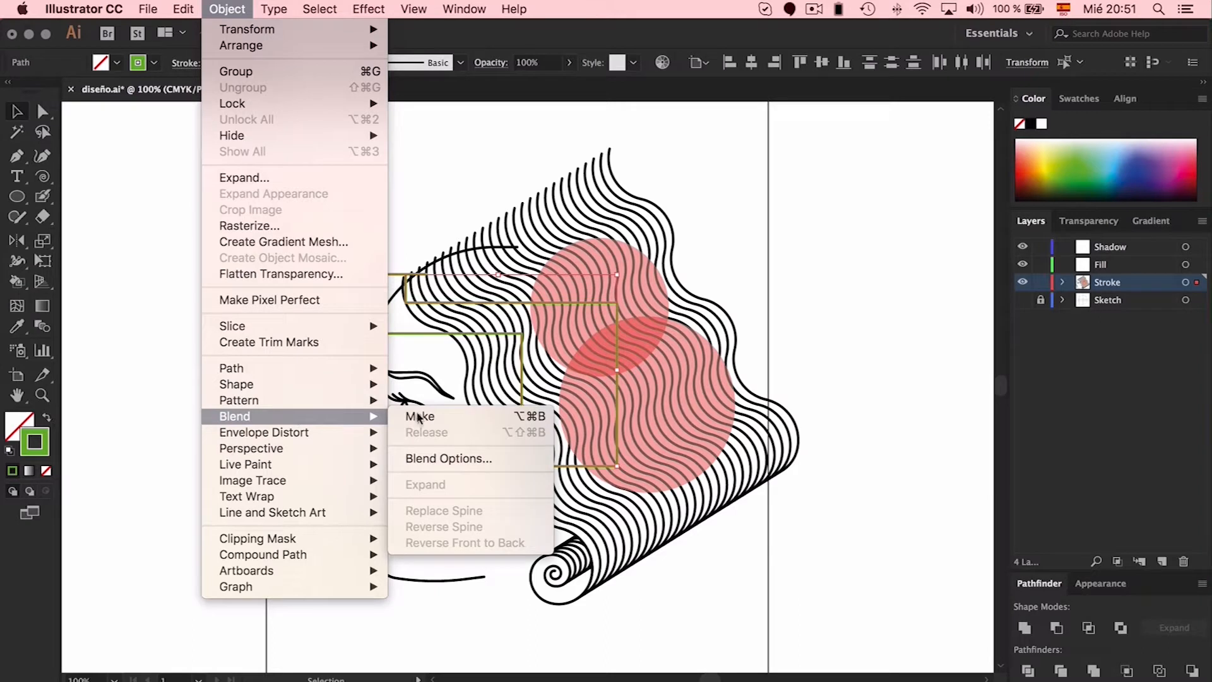
pyautogui.click(470, 418)
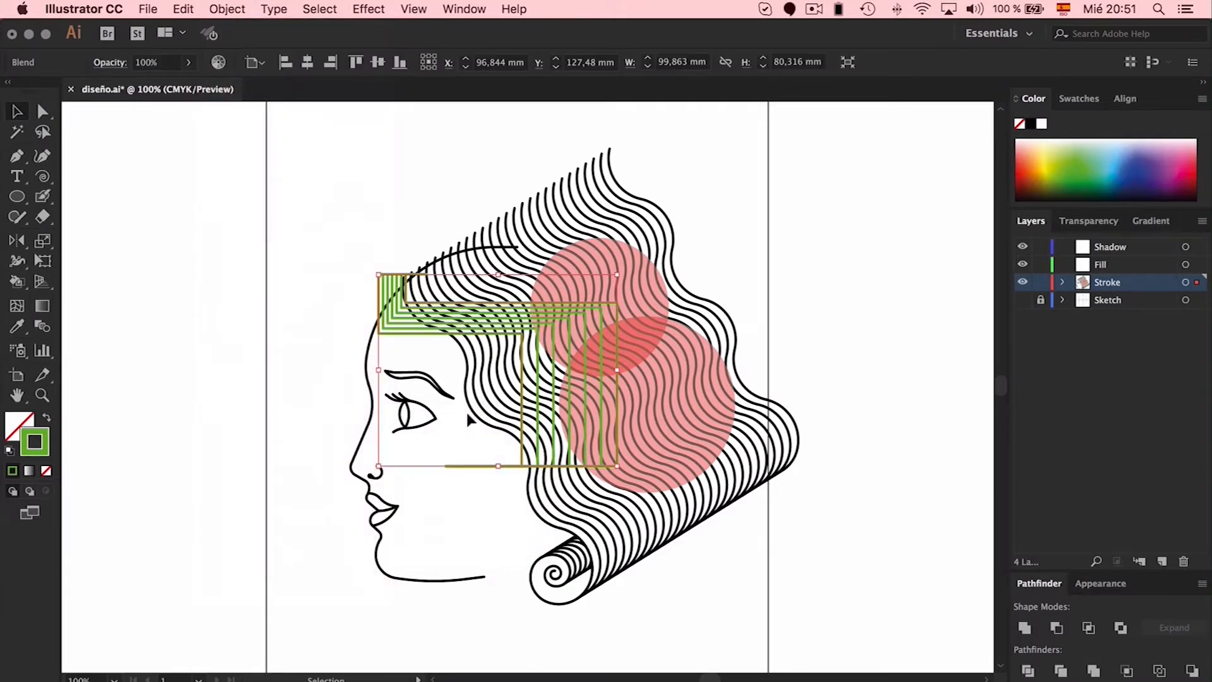
# Round all corners of the blended green paths to about 6 mm and round the outer forehead corners further into a full curve.
pyautogui.press('a')
pyautogui.moveTo(507, 348); pyautogui.dragTo(349, 396)
pyautogui.click(351, 232)
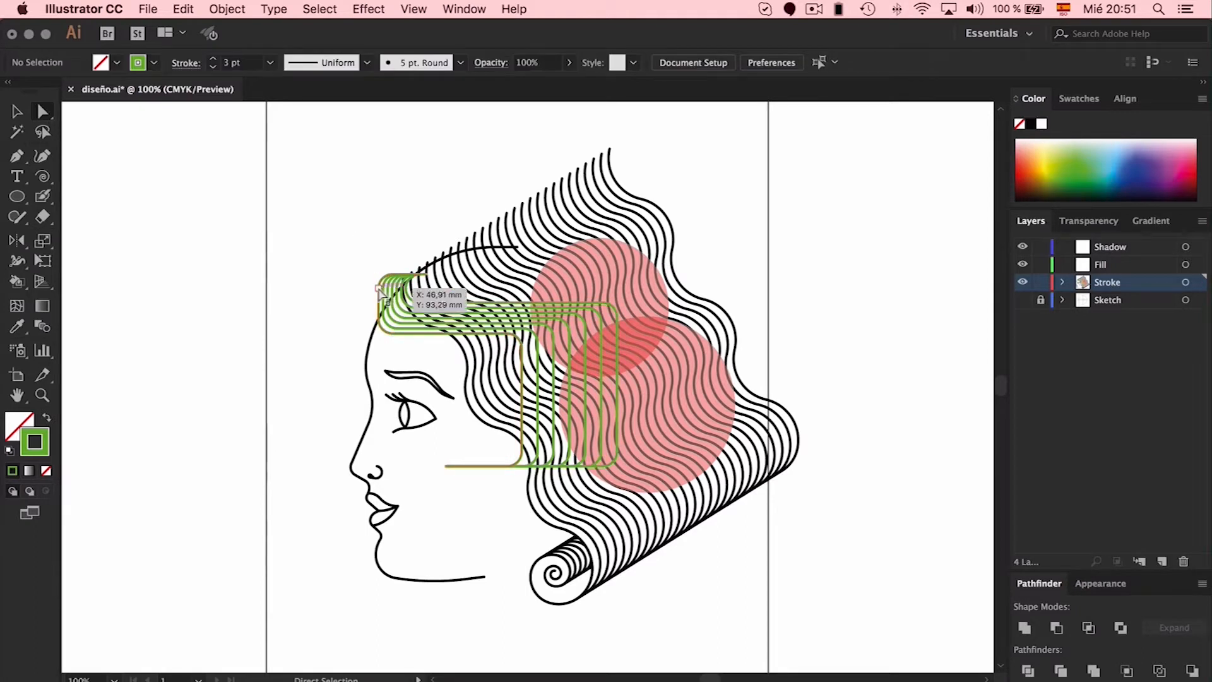
pyautogui.click(378, 289)
pyautogui.moveTo(407, 305); pyautogui.dragTo(517, 341)
# Round the outer green path's two corners over the red circles to about 34 mm.
pyautogui.click(613, 306)
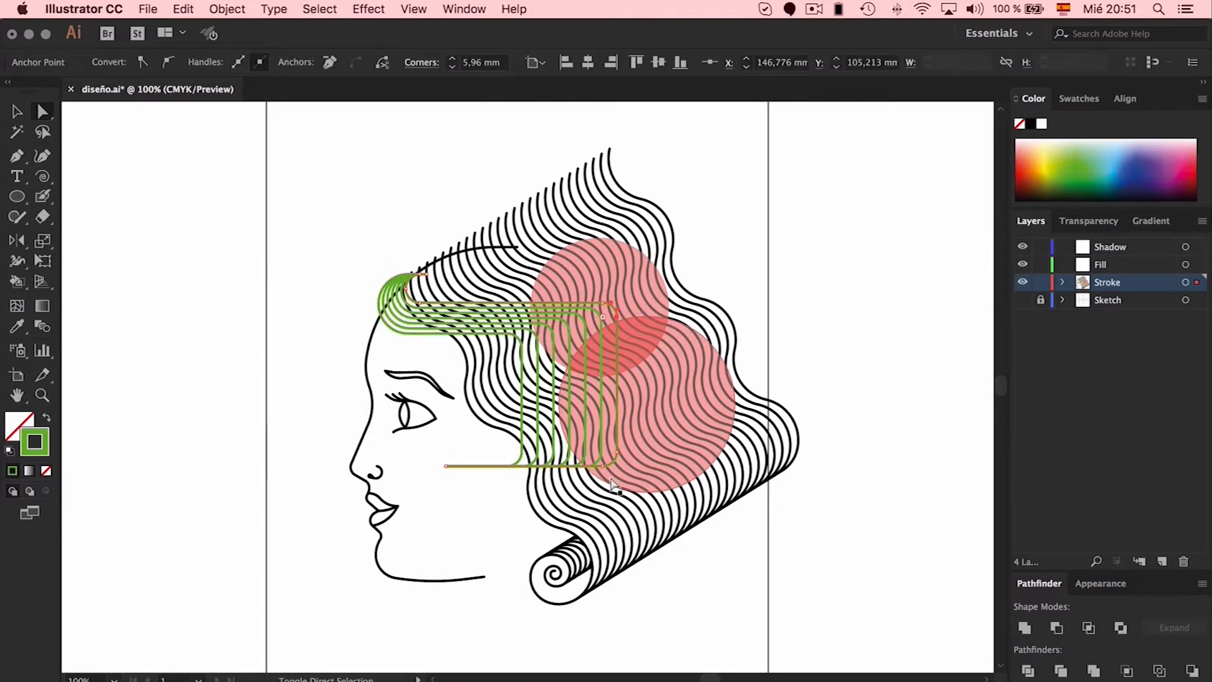
pyautogui.keyDown('shift'); pyautogui.click(613, 463); pyautogui.keyUp('shift')
pyautogui.moveTo(603, 453); pyautogui.dragTo(520, 344)
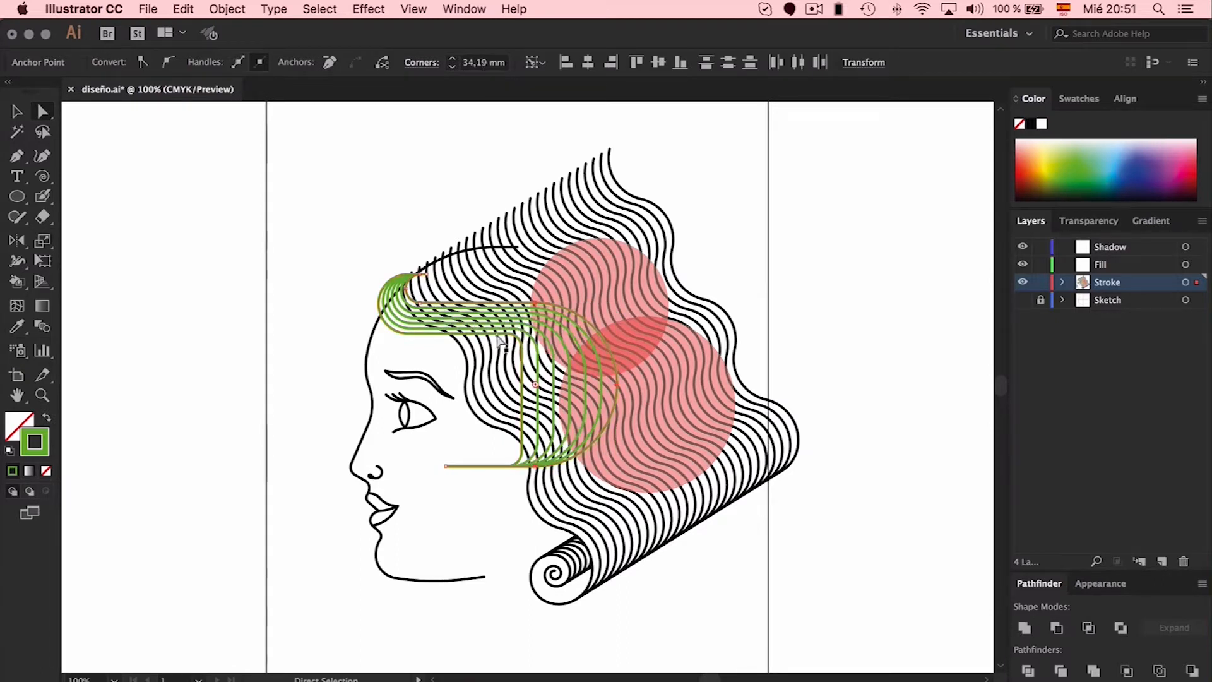
# Round the inner green path's two corners beside the temple and cheek into one full curve.
pyautogui.click(521, 343)
pyautogui.keyDown('shift'); pyautogui.click(522, 452); pyautogui.keyUp('shift')
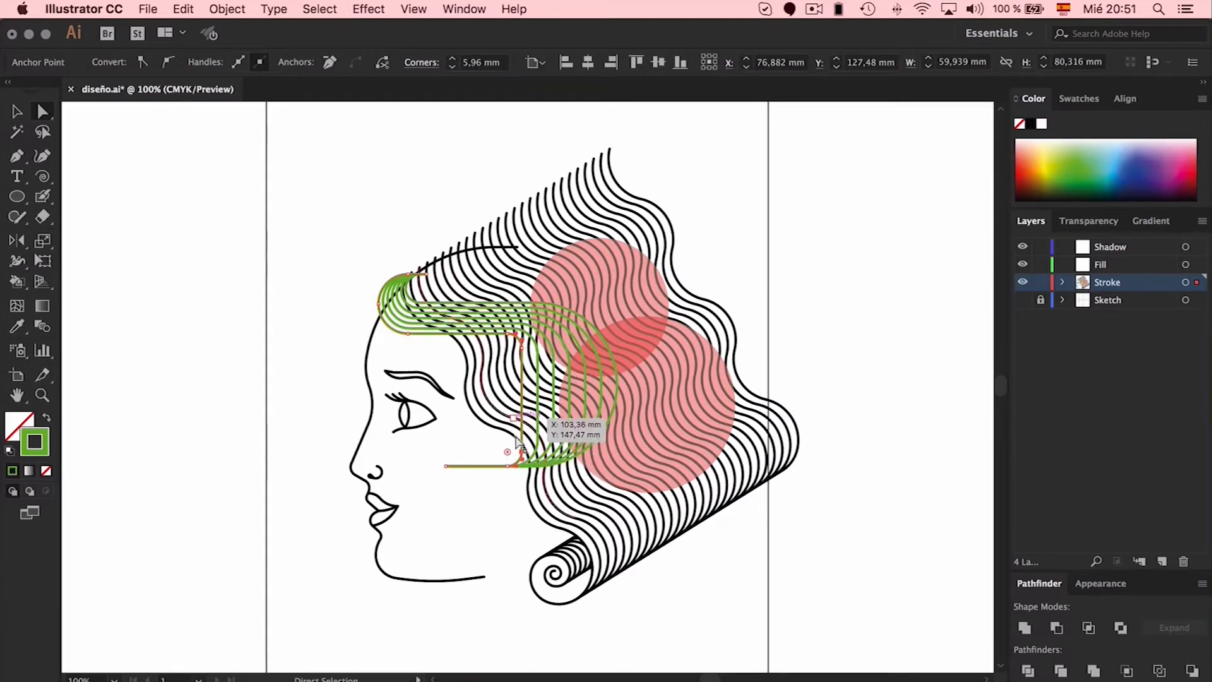
pyautogui.keyDown('shift'); pyautogui.click(522, 347); pyautogui.keyUp('shift')
pyautogui.moveTo(509, 348); pyautogui.dragTo(404, 447)
pyautogui.click(503, 537)
# Move the green blend about 2 mm towards the face and 1.5 mm down.
pyautogui.scroll(-2, 502, 533)
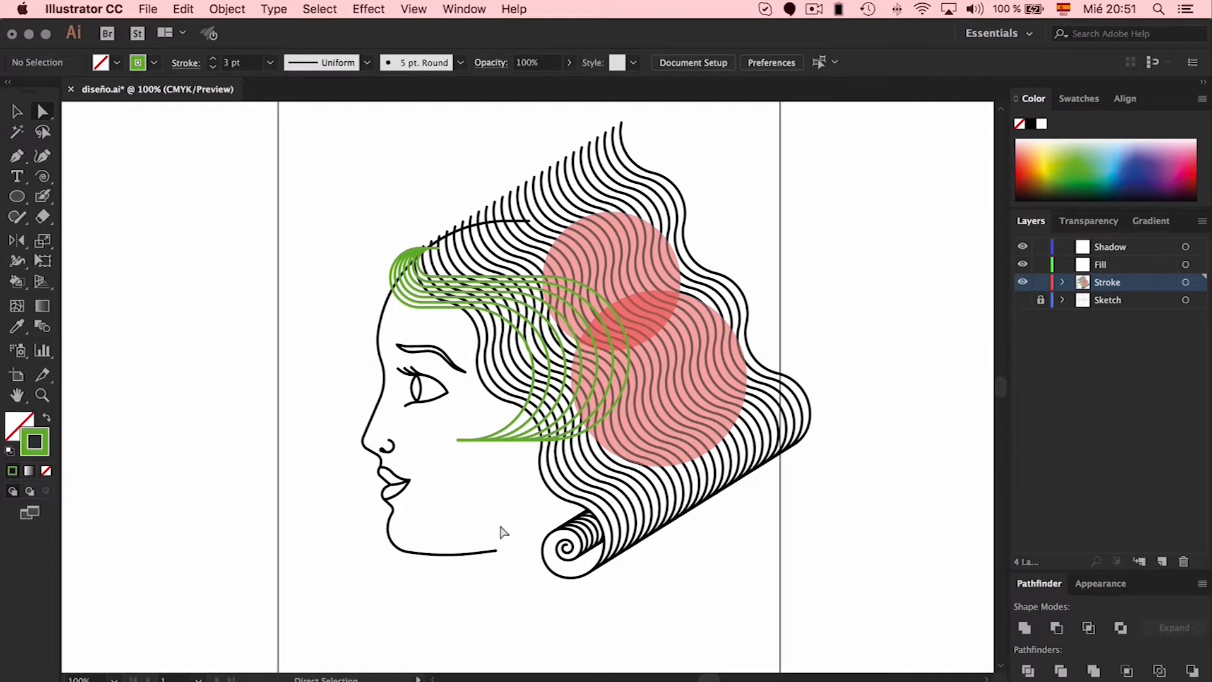
pyautogui.press('v')
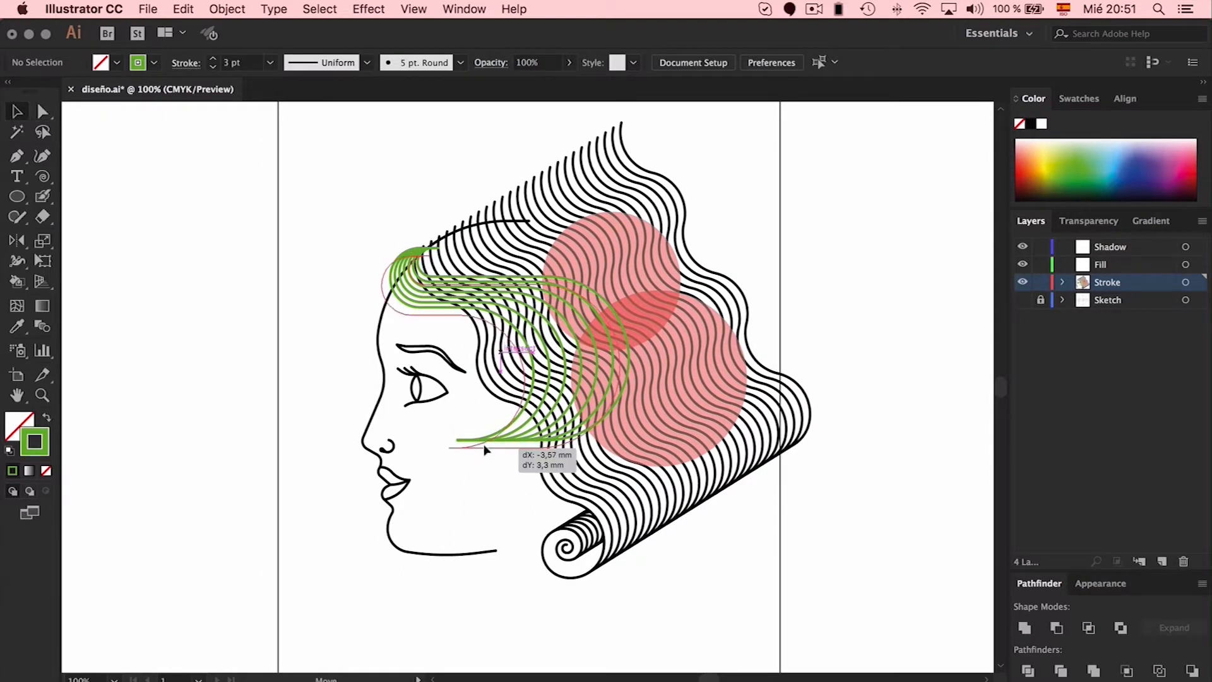
pyautogui.click(490, 445)
pyautogui.moveTo(505, 448); pyautogui.dragTo(544, 446)
# Set the green blend to 9 specified steps and change its stroke colour to black.
pyautogui.click(215, 8)
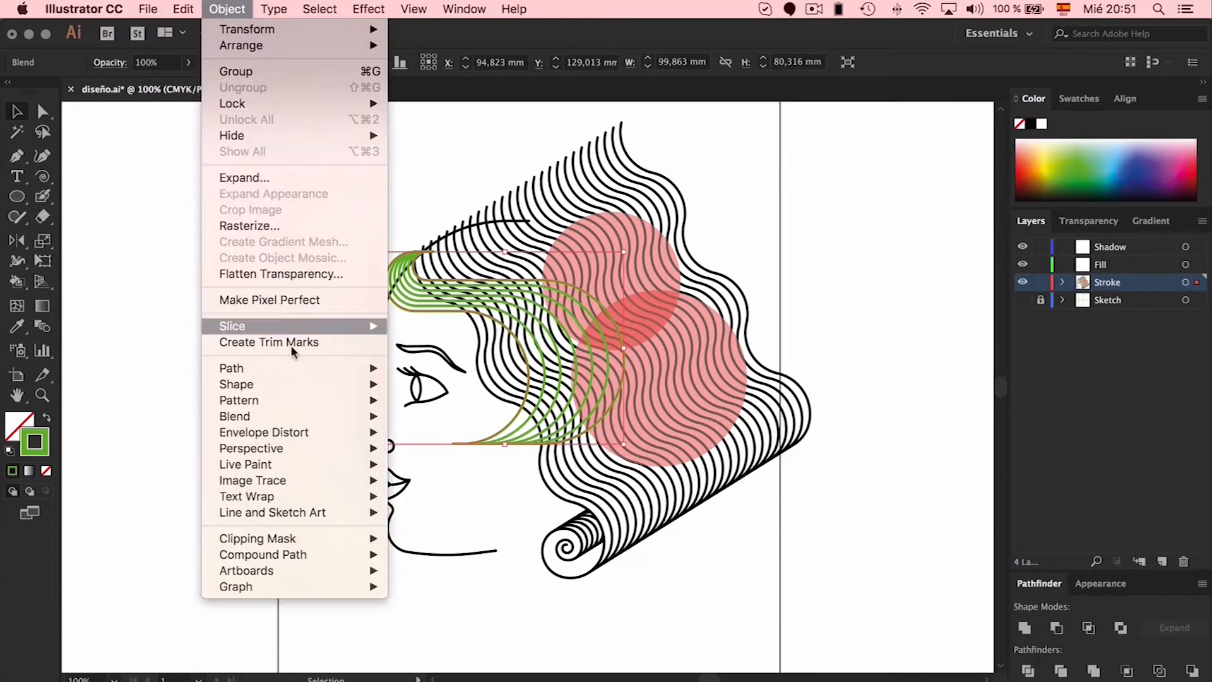
pyautogui.moveTo(297, 415)
pyautogui.click(432, 459)
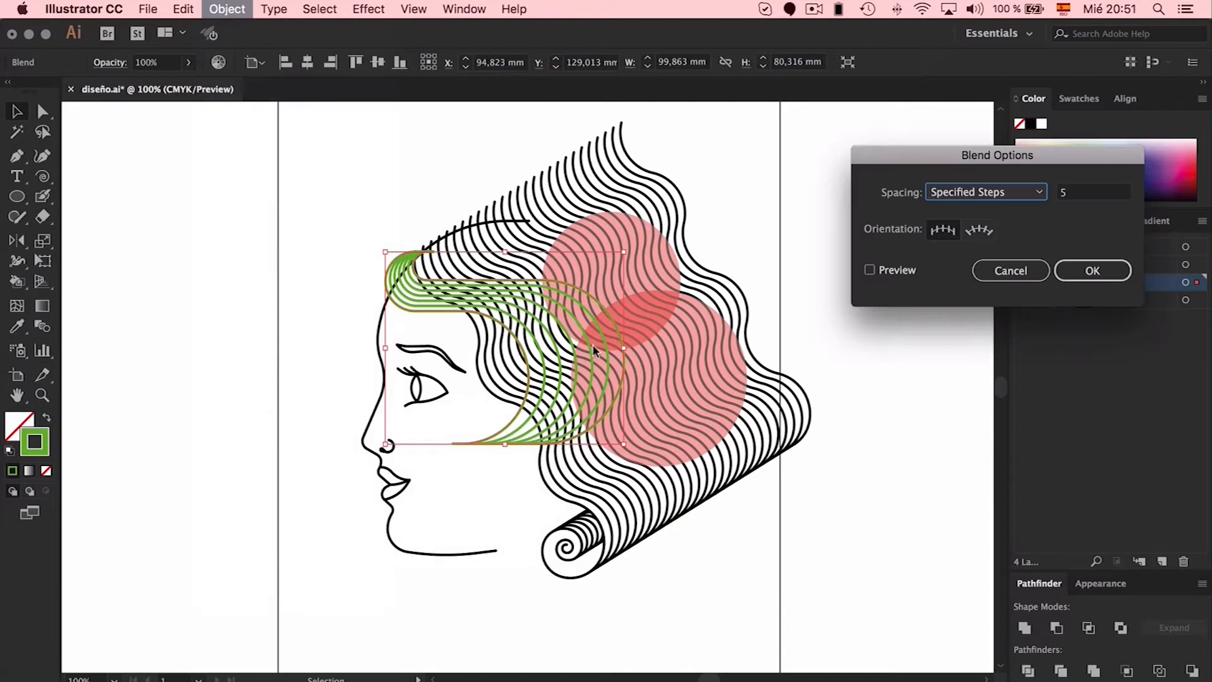
pyautogui.click(1080, 193)
pyautogui.press('Up')
pyautogui.press('Up')
pyautogui.press('Up')
pyautogui.press('Up')
pyautogui.click(1092, 271)
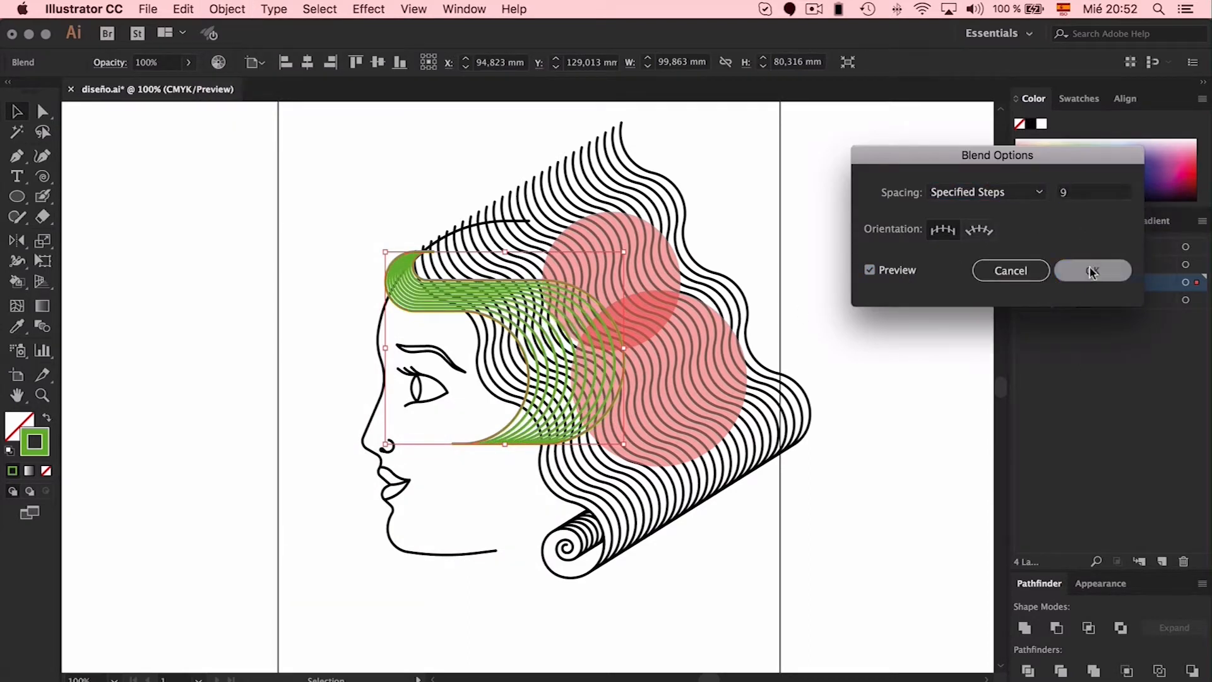
pyautogui.click(1031, 125)
pyautogui.click(816, 233)
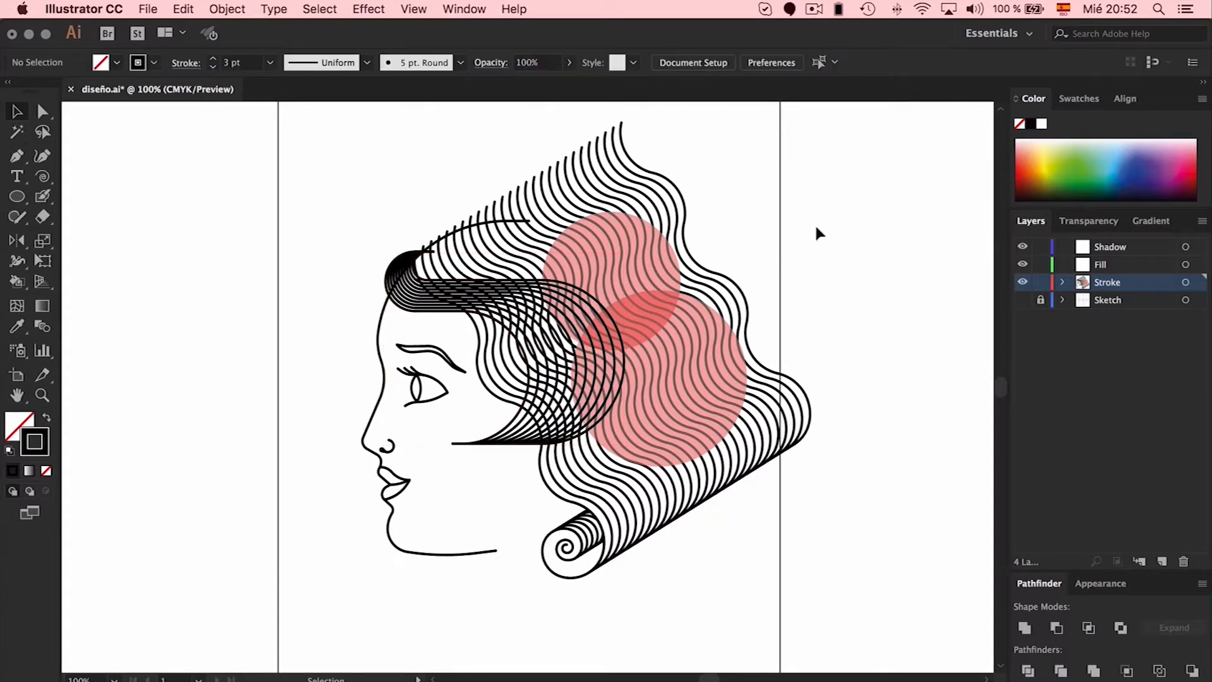
# Compare different step counts with the preview on and set the black hair blend to 7 specified steps.
pyautogui.click(421, 304)
pyautogui.click(235, 9)
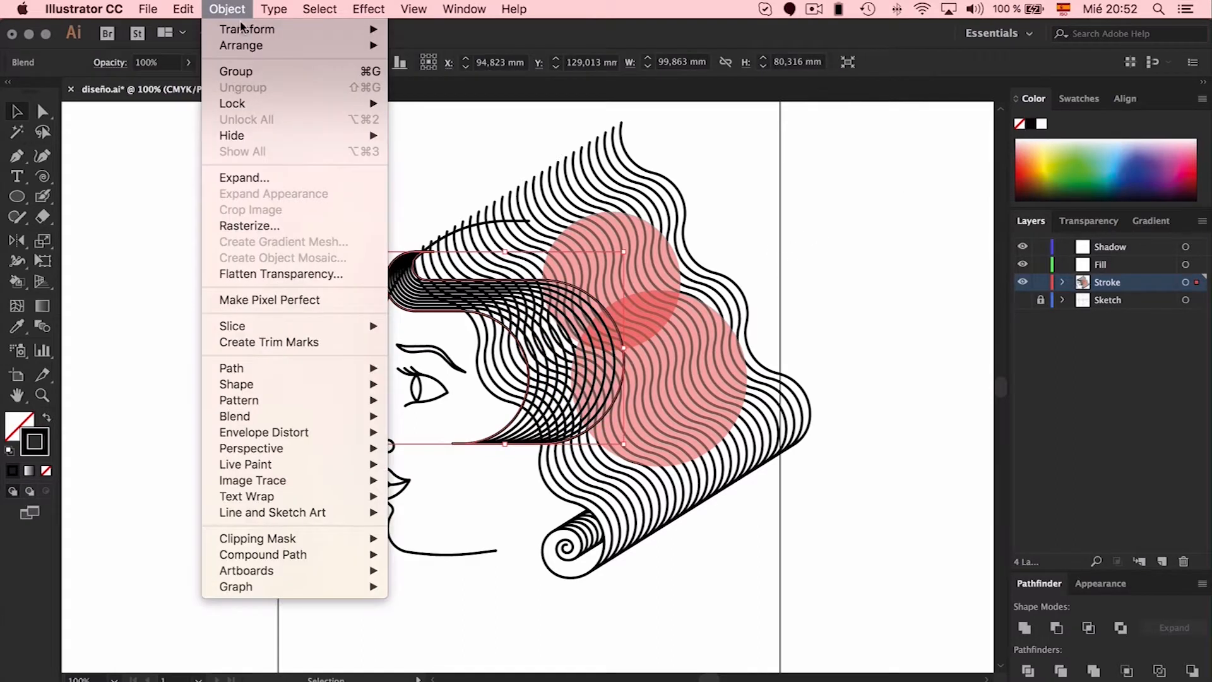
pyautogui.moveTo(318, 415)
pyautogui.click(450, 454)
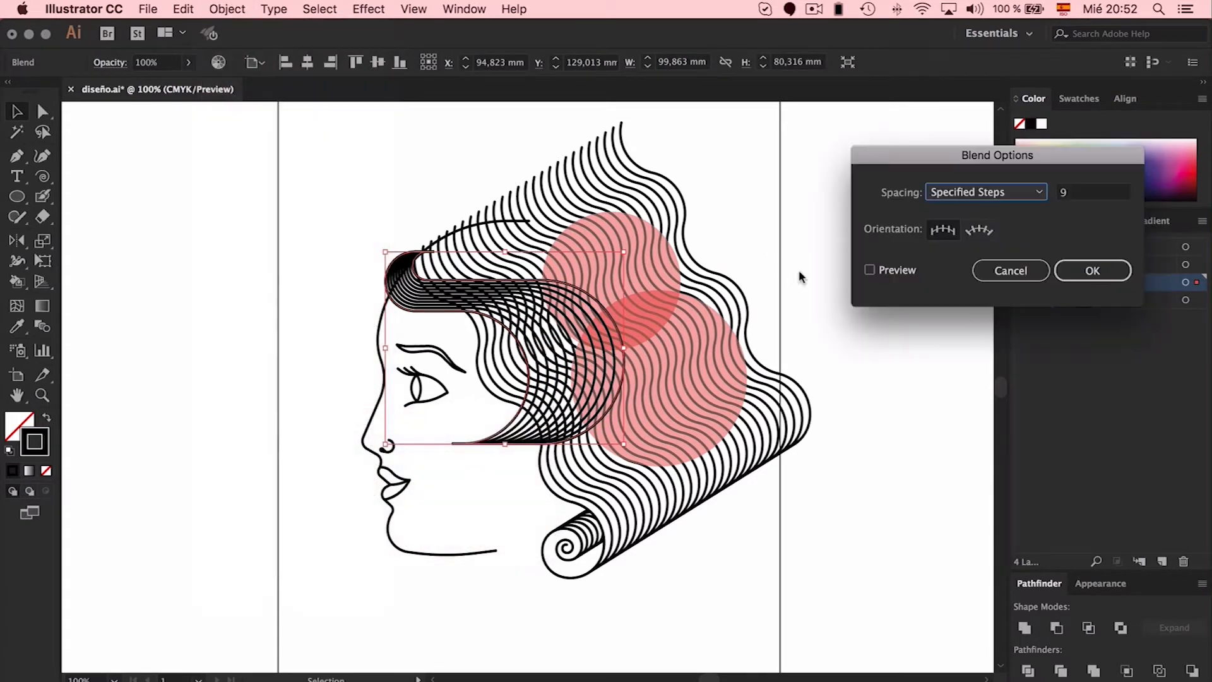
pyautogui.click(907, 271)
pyautogui.press('Tab')
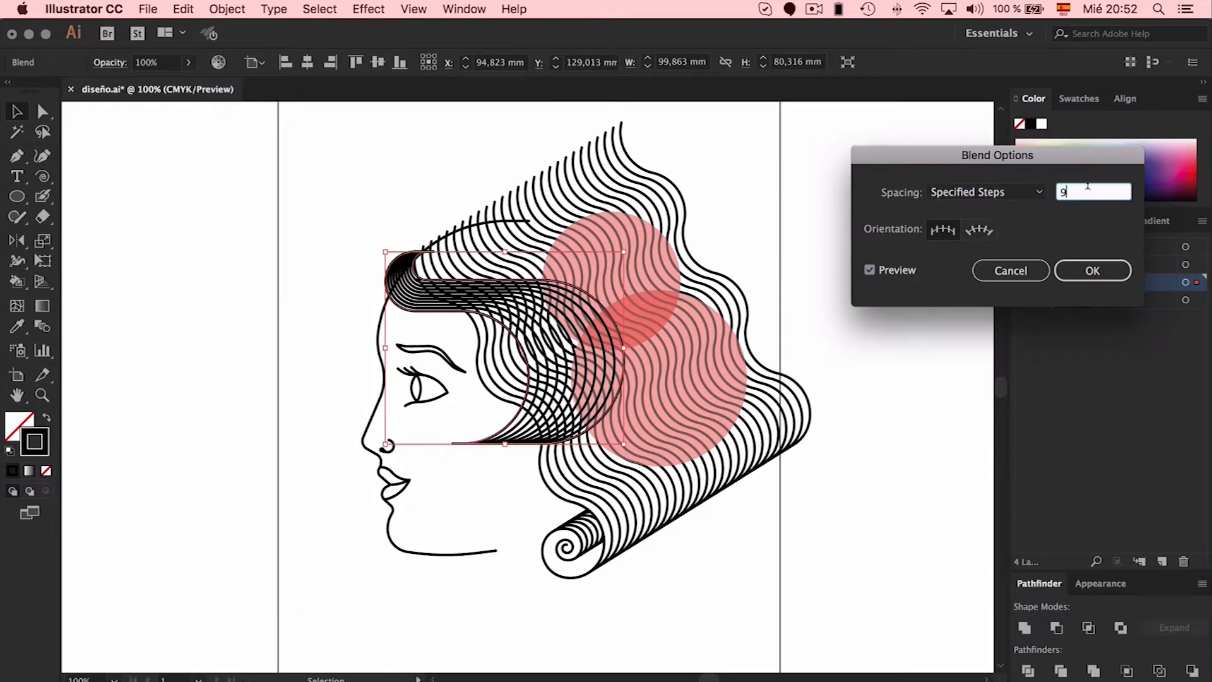
pyautogui.press('Up')
pyautogui.press('Up')
pyautogui.press('Up')
pyautogui.press('Up')
pyautogui.press('Up')
pyautogui.press('Down')
pyautogui.press('Down')
pyautogui.press('Down')
pyautogui.press('Down')
pyautogui.press('Down')
pyautogui.press('Down')
pyautogui.press('Down')
pyautogui.press('Down')
pyautogui.press('Up')
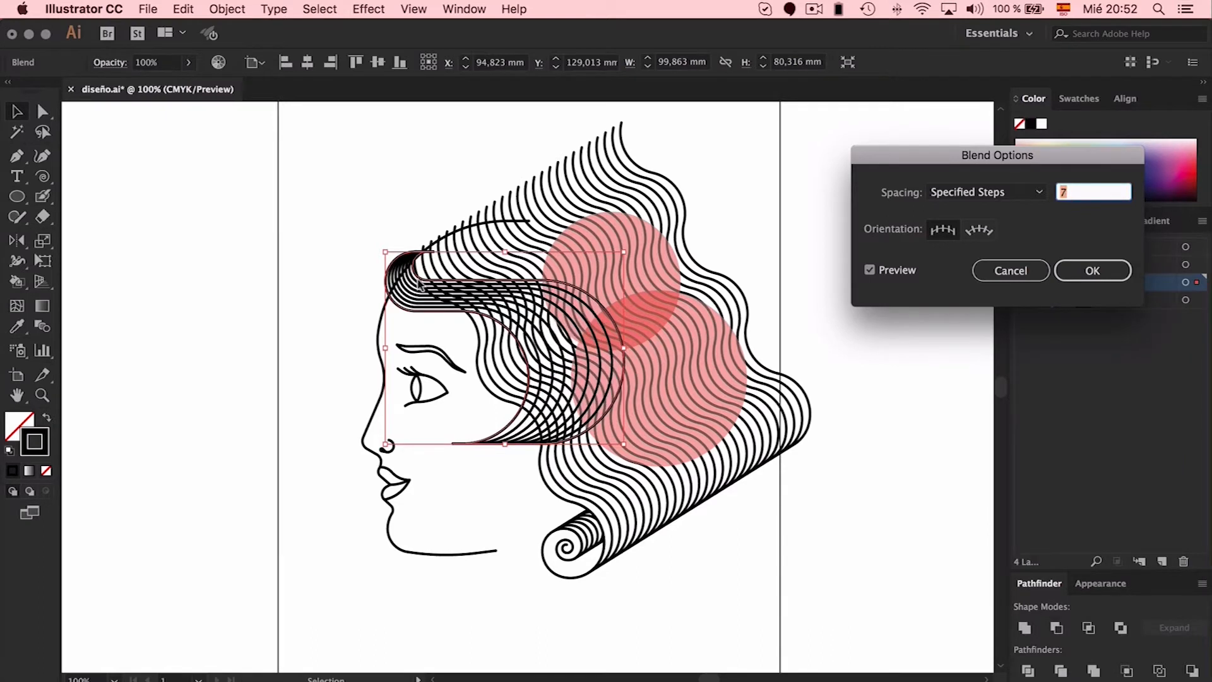
pyautogui.press('Down')
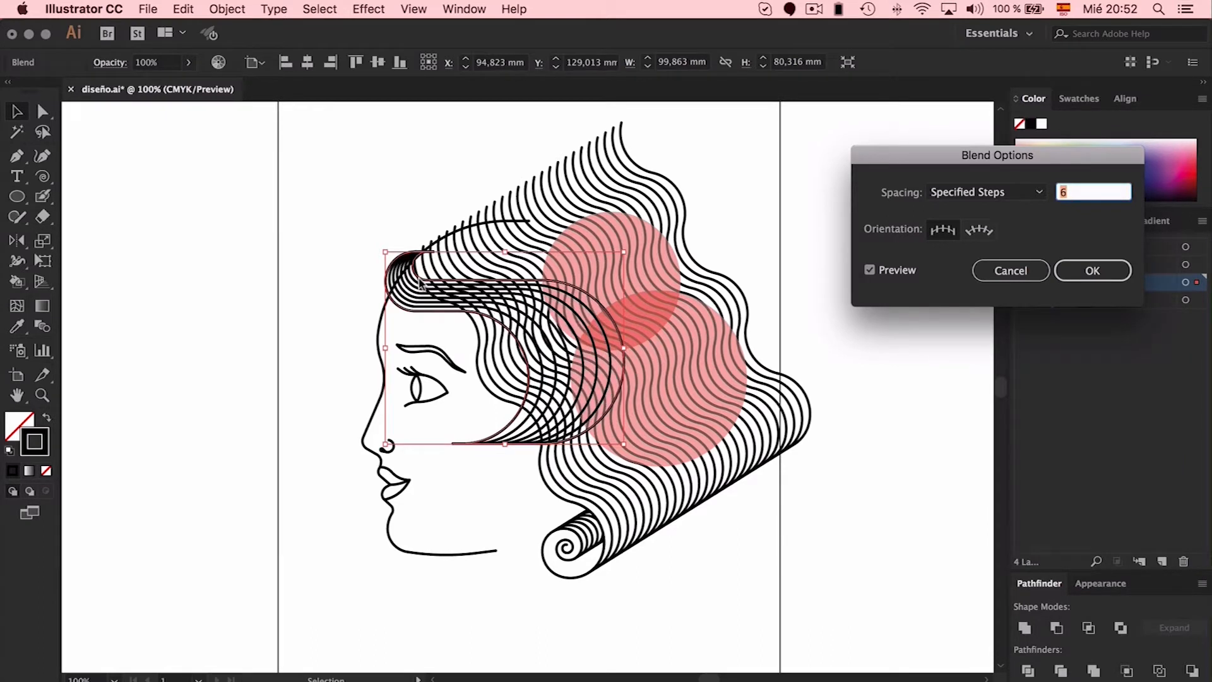
pyautogui.press('Down')
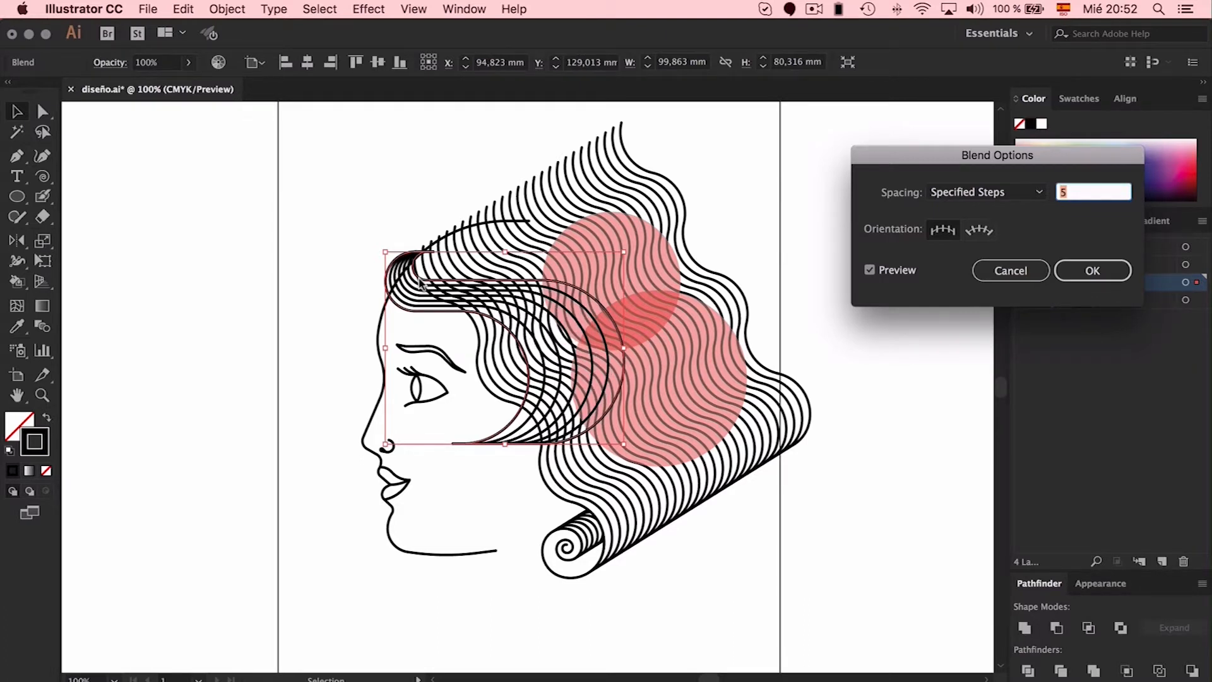
pyautogui.press('Up')
pyautogui.press('Up')
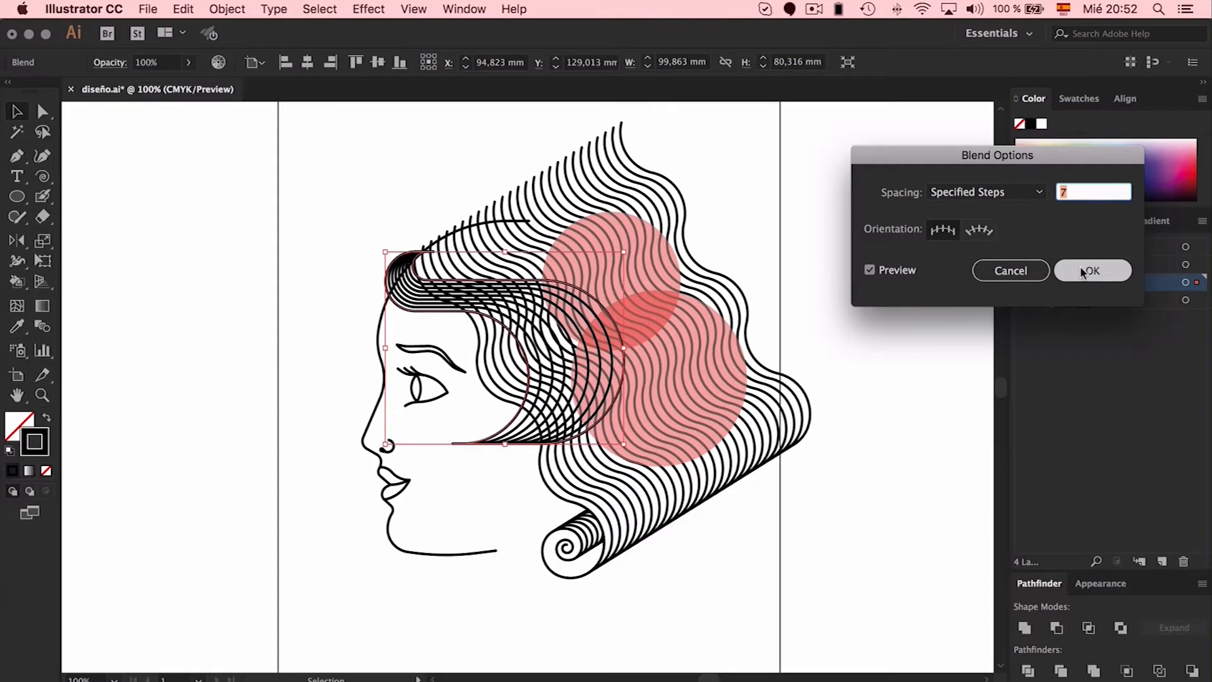
pyautogui.press('Down')
pyautogui.press('Up')
pyautogui.click(1087, 270)
pyautogui.click(792, 191)
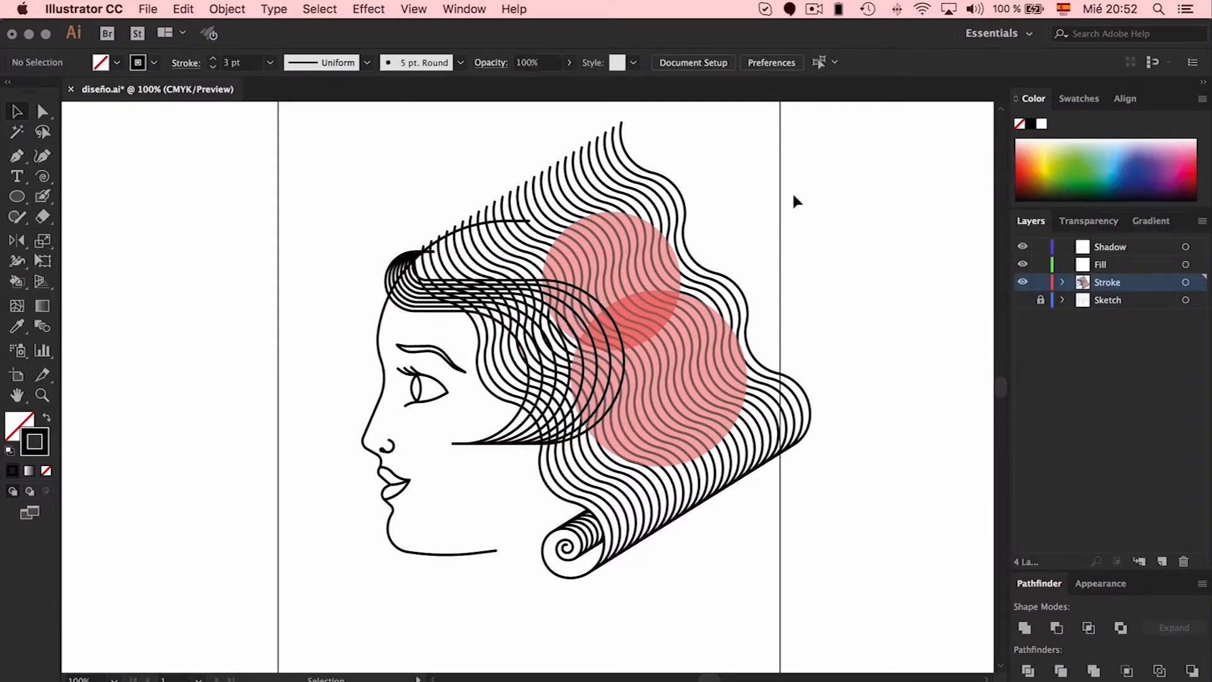
# Nudge the blended hair band slightly down and forward over the forehead, undoing the last nudge.
pyautogui.scroll(-2, 791, 191)
pyautogui.hscroll(-1, 791, 191)
pyautogui.click(573, 273)
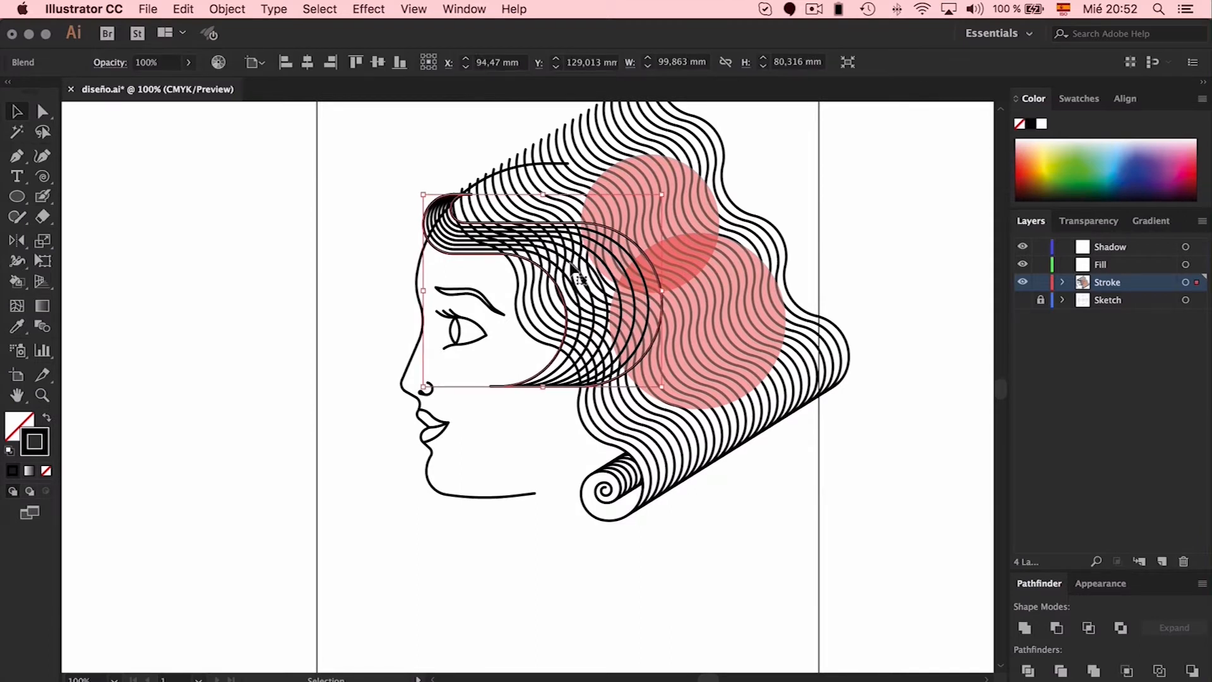
pyautogui.press('Down')
pyautogui.press('Down')
pyautogui.press('Down')
pyautogui.press('Down')
pyautogui.press('Left')
pyautogui.press('Left')
pyautogui.press('Left')
pyautogui.press('Left')
pyautogui.press('Left')
pyautogui.press('Left')
pyautogui.press('Down')
pyautogui.press('Down')
pyautogui.press('Down')
pyautogui.press('Down')
pyautogui.press('Down')
pyautogui.press('Left')
pyautogui.press('Left')
pyautogui.press('Left')
pyautogui.press('Left')
pyautogui.press('Left')
pyautogui.press('Left')
pyautogui.click(442, 357)
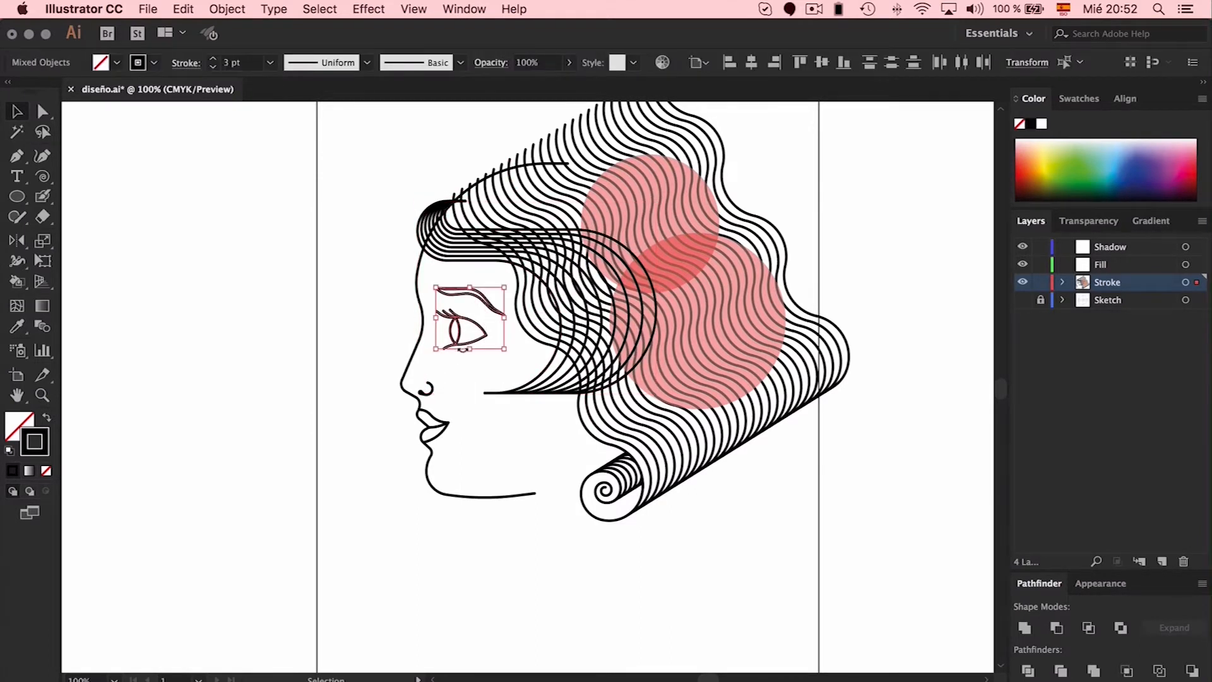
pyautogui.click(488, 262)
pyautogui.press('Left')
pyautogui.press('Left')
pyautogui.press('Left')
pyautogui.press('Left')
pyautogui.press('Left')
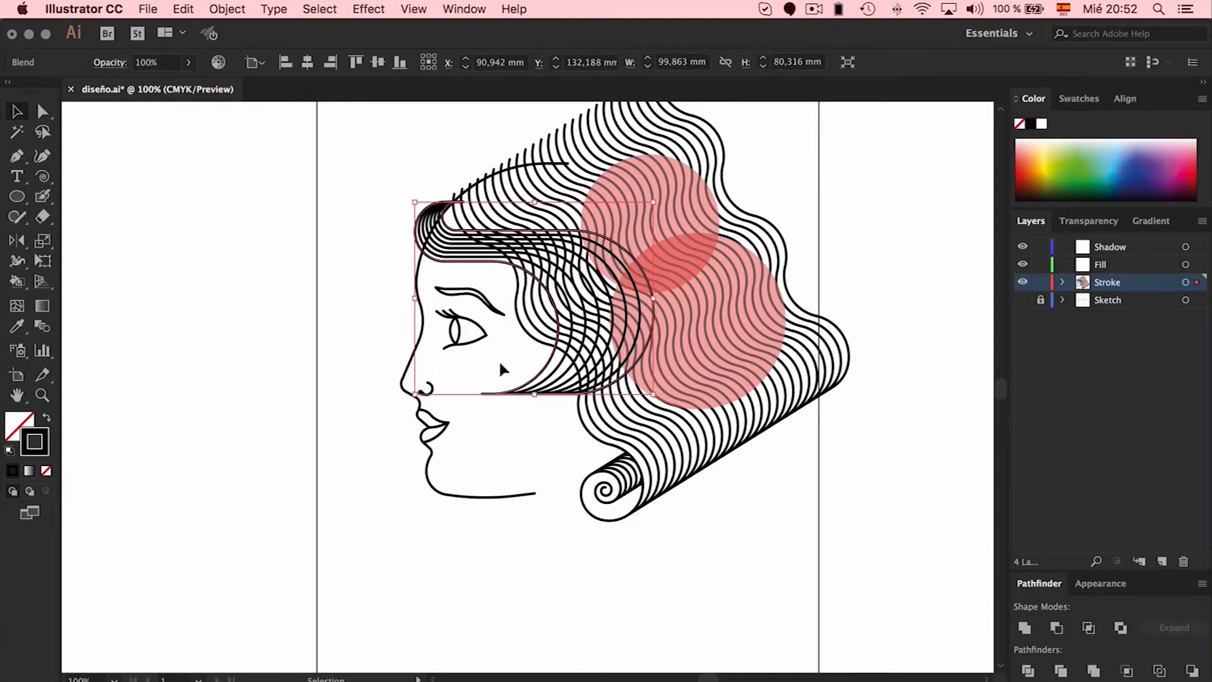
pyautogui.click(503, 371)
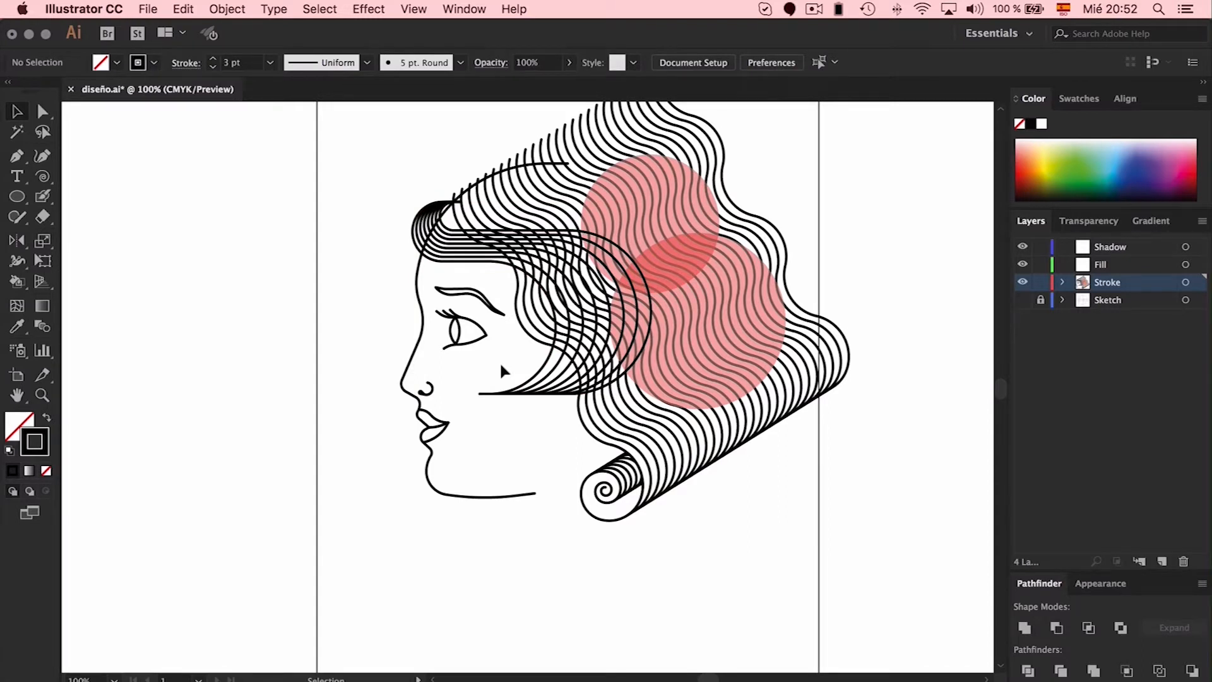
pyautogui.press('super+z')
# Expand the blended hair band over the forehead and temple.
pyautogui.press('super+plus')
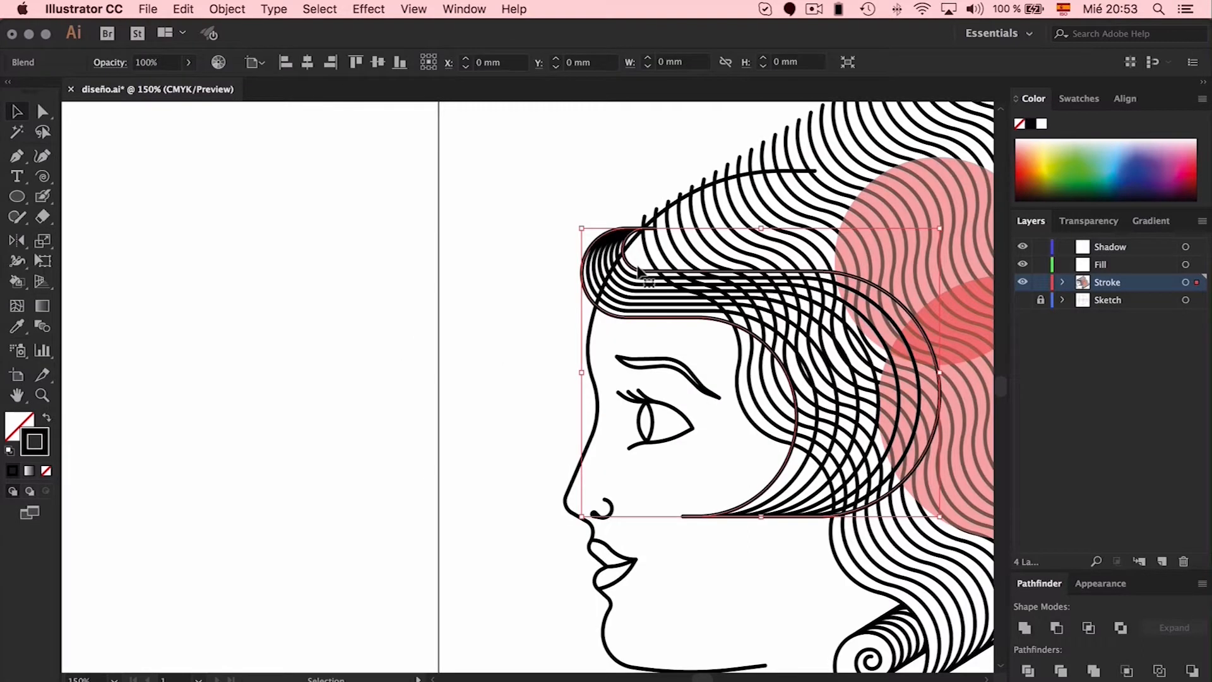
pyautogui.click(227, 9)
pyautogui.click(267, 176)
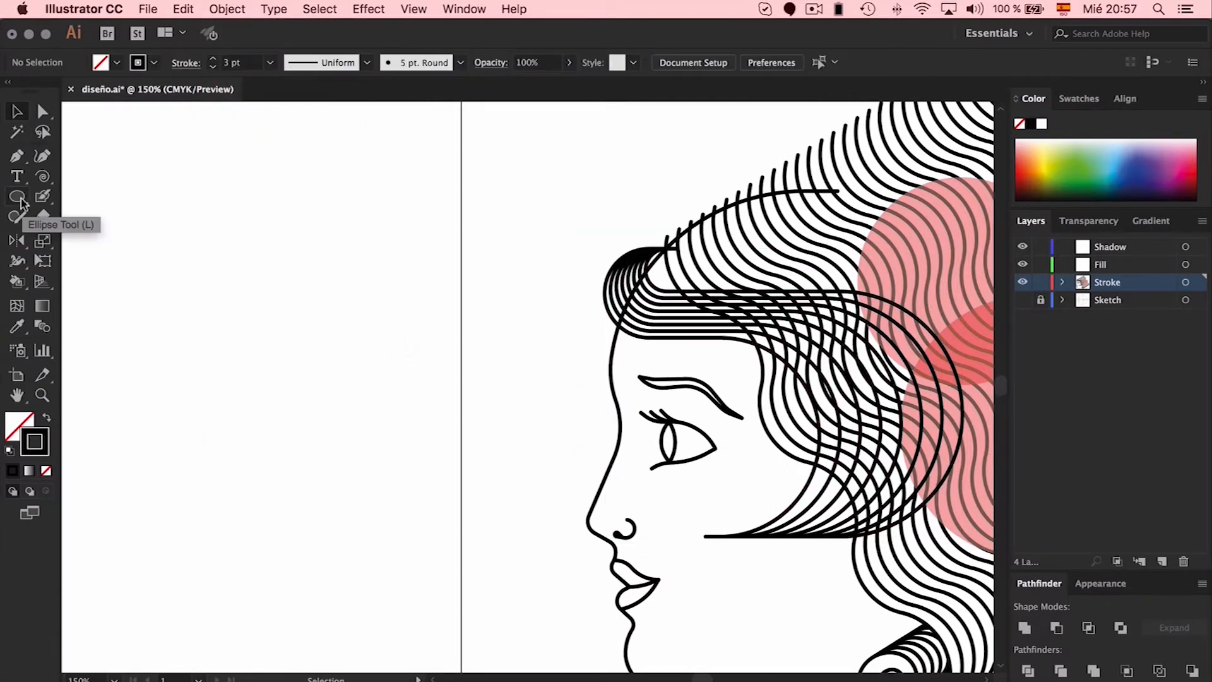
# Place two equal circles about 22 mm in diameter side by side in front of the face and select both.
pyautogui.click(17, 197)
pyautogui.hscroll(-2, 248, 359)
pyautogui.moveTo(248, 358)
pyautogui.mouseDown()
pyautogui.moveTo(288, 318)
pyautogui.moveTo(522, 346)
pyautogui.mouseUp()
pyautogui.press('v')
pyautogui.moveTo(485, 254); pyautogui.dragTo(246, 432)
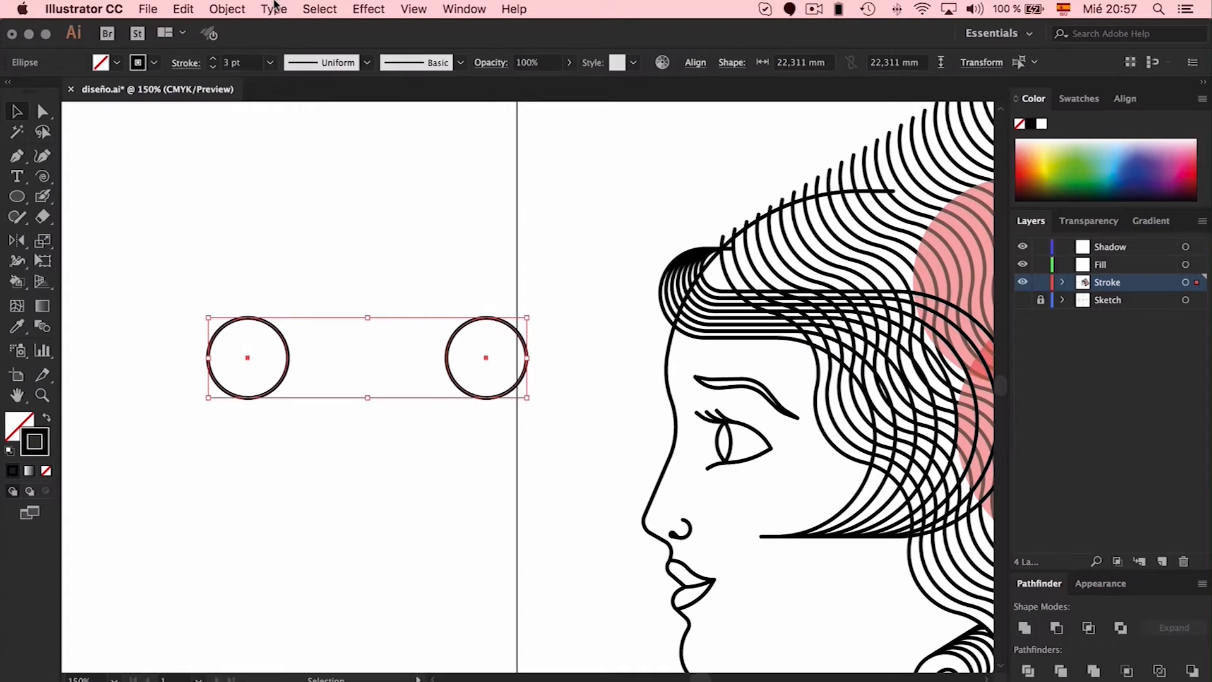
# Blend the two circles together and move the resulting blend onto the front of the hair above the forehead.
pyautogui.click(229, 9)
pyautogui.moveTo(272, 415)
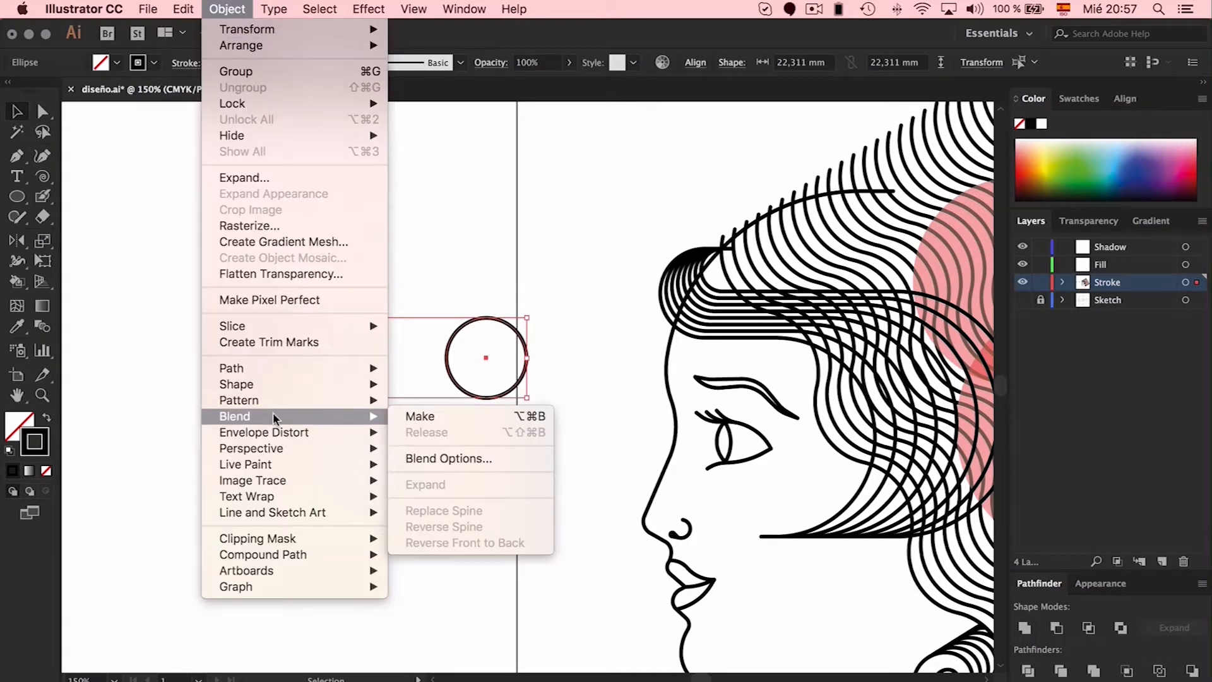
pyautogui.click(471, 413)
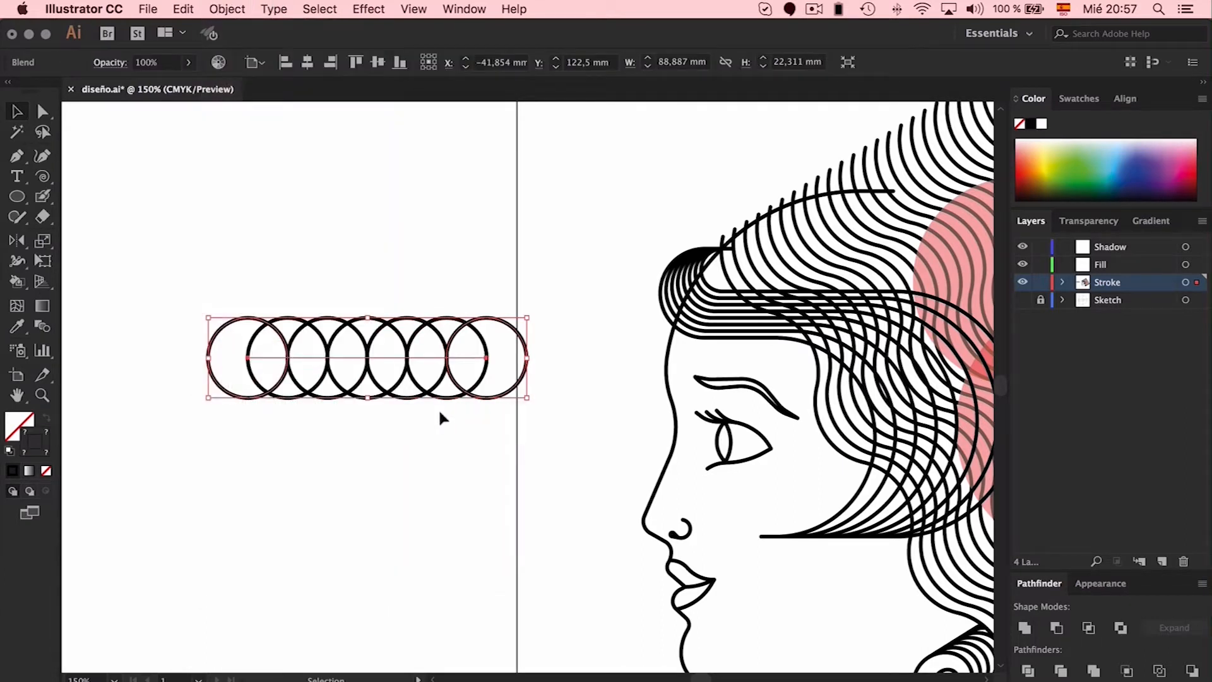
pyautogui.doubleClick(393, 361)
pyautogui.doubleClick(459, 247)
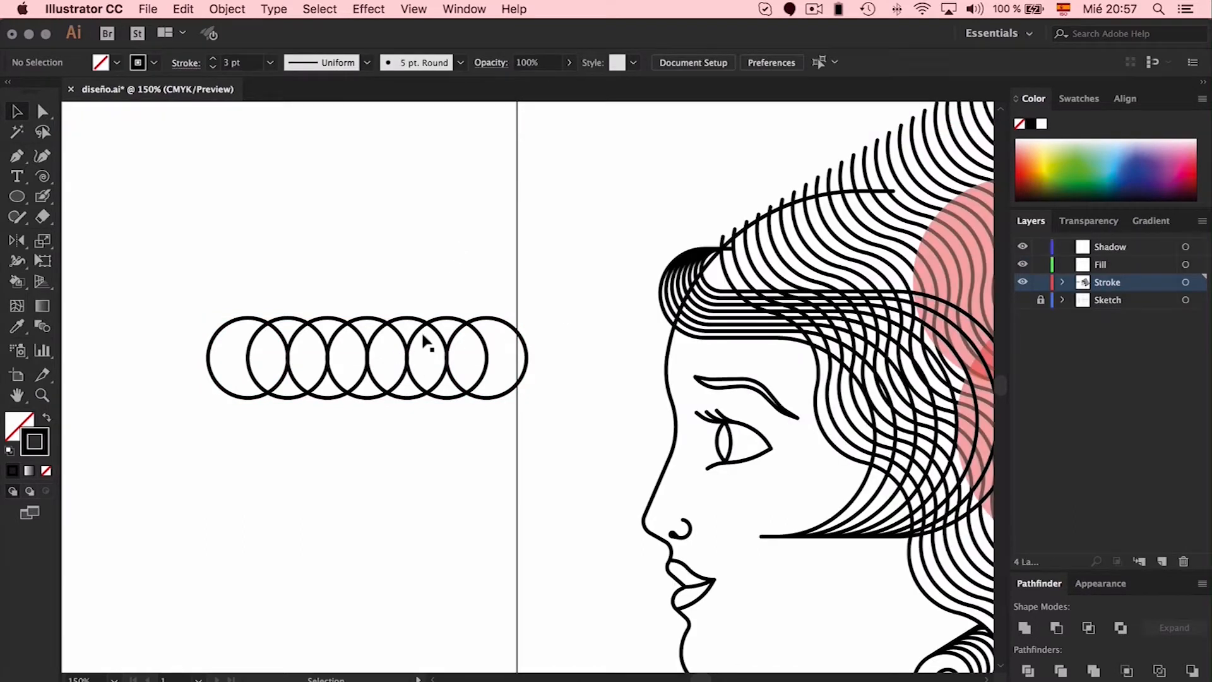
pyautogui.moveTo(425, 359); pyautogui.dragTo(871, 252)
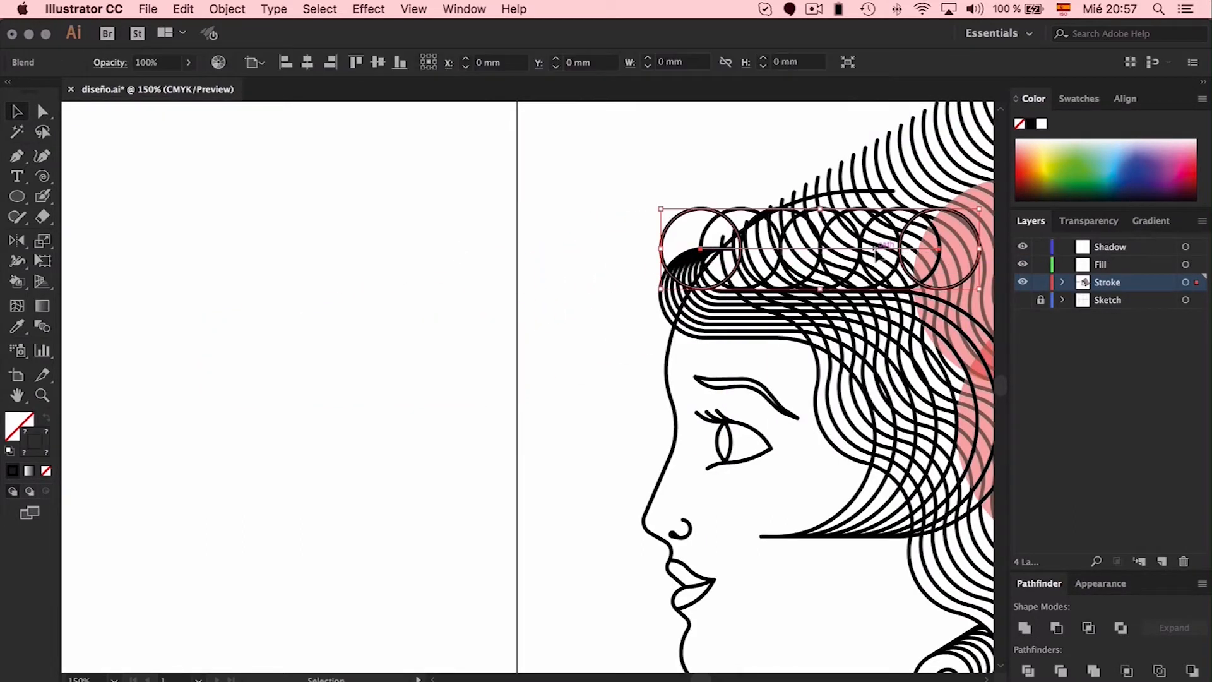
# Isolate the circle blend and enlarge its rear end circle to about 41 mm in diameter.
pyautogui.hscroll(5, 552, 255)
pyautogui.moveTo(561, 249); pyautogui.dragTo(584, 262)
pyautogui.doubleClick(584, 264)
pyautogui.click(765, 248)
pyautogui.moveTo(743, 230); pyautogui.dragTo(736, 196)
# Reposition the blend's front end circle above the forehead and shrink it to about 18 mm in diameter, leaving isolation.
pyautogui.moveTo(465, 240); pyautogui.dragTo(475, 248)
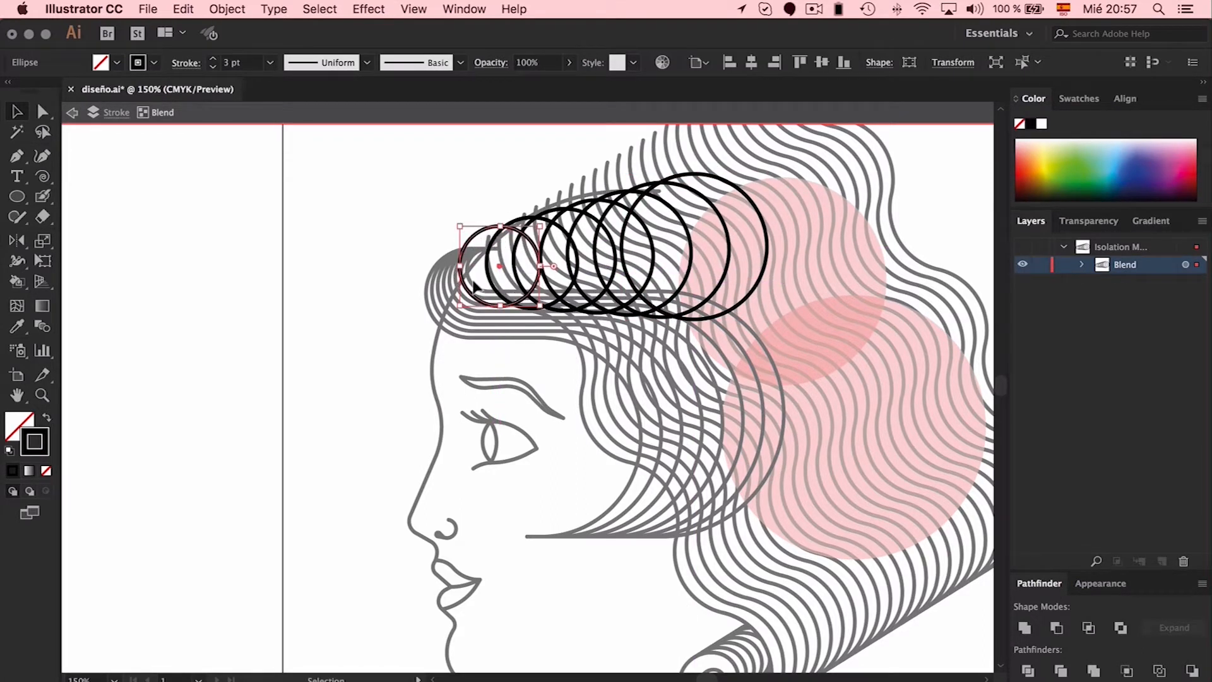
pyautogui.moveTo(500, 305); pyautogui.dragTo(501, 301)
pyautogui.moveTo(500, 292); pyautogui.dragTo(500, 291)
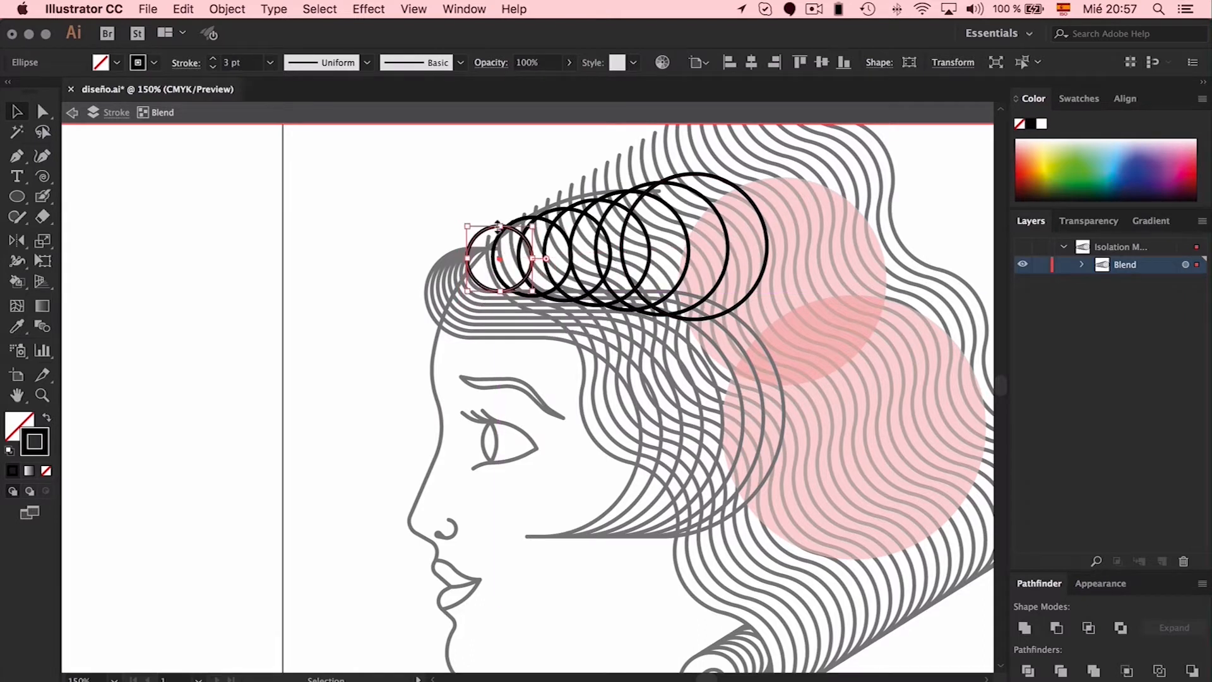
pyautogui.moveTo(501, 223); pyautogui.dragTo(503, 234)
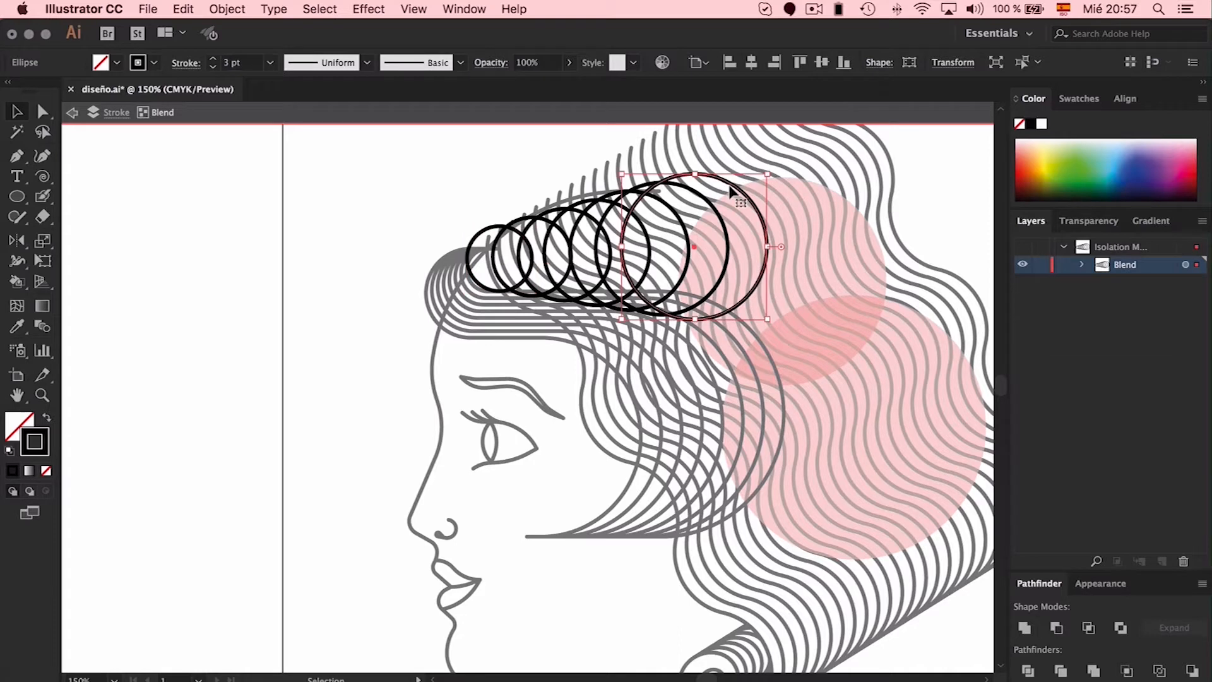
pyautogui.doubleClick(355, 168)
# Bend the blend's spine into an upward arch with the Anchor Point tool, shaping curve handles at both ends.
pyautogui.click(517, 262)
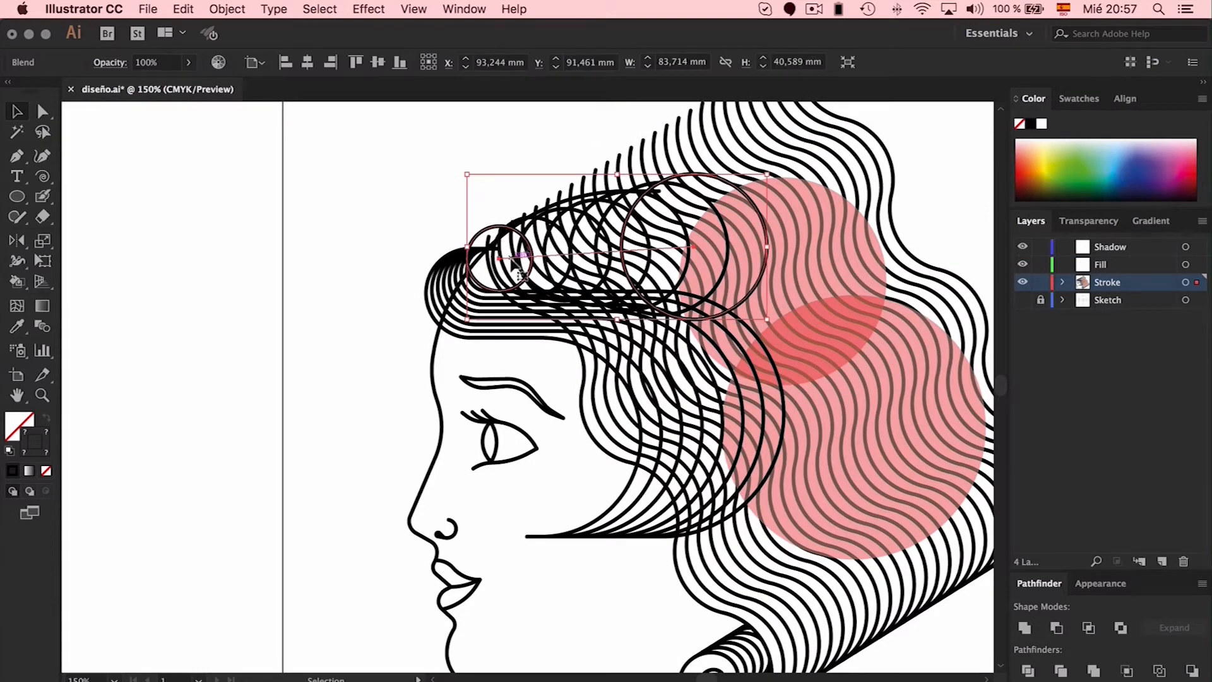
pyautogui.press('a')
pyautogui.click(502, 259)
pyautogui.moveTo(17, 155); pyautogui.dragTo(108, 217)
pyautogui.moveTo(499, 257); pyautogui.dragTo(734, 204)
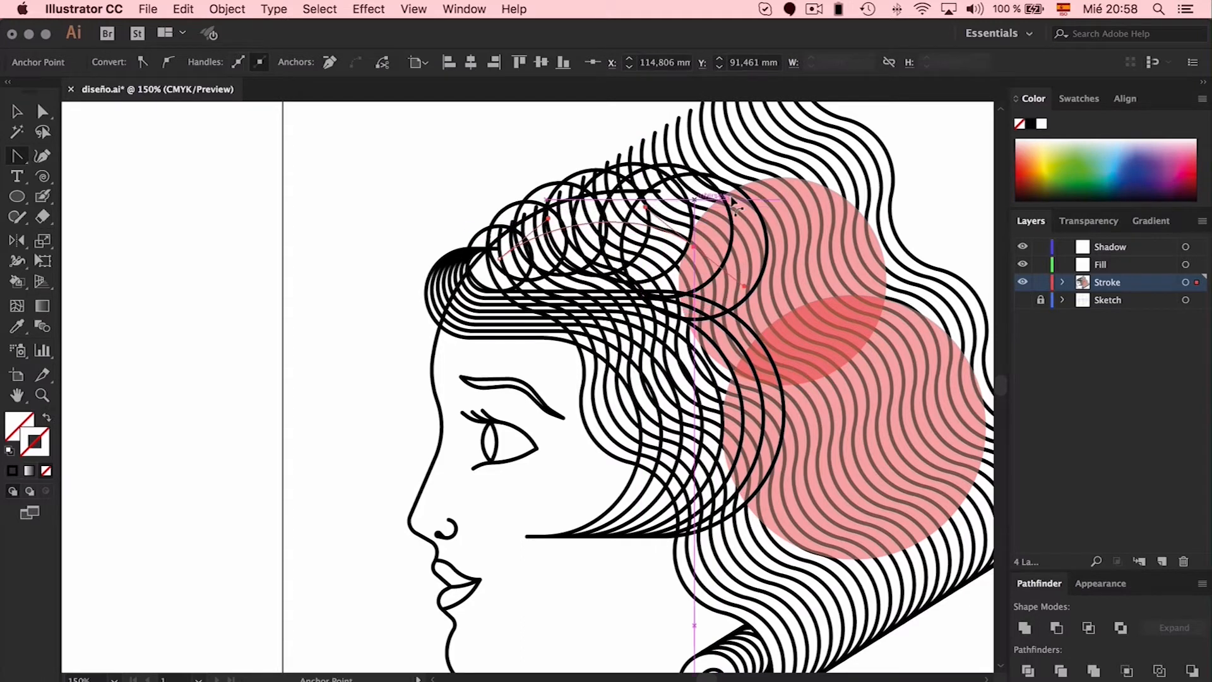
pyautogui.press('v')
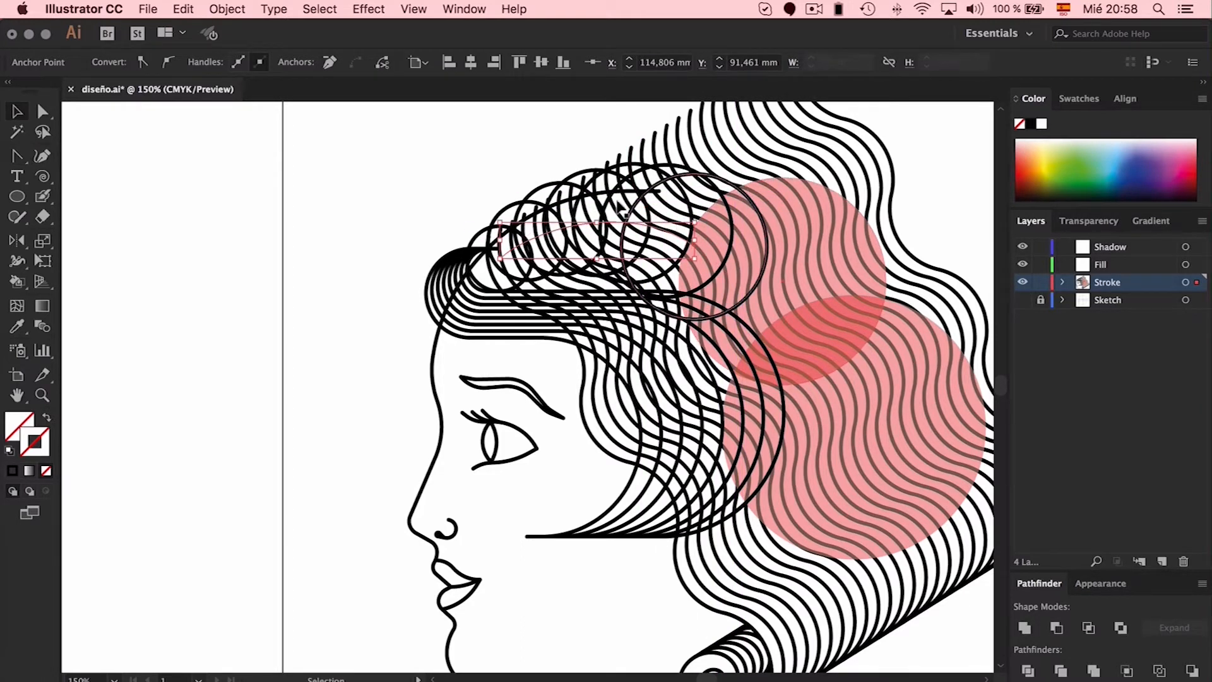
pyautogui.click(428, 207)
# Move the arched blend to the blank area in front of the face and set it to 14 specified steps.
pyautogui.moveTo(568, 242); pyautogui.dragTo(204, 241)
pyautogui.hscroll(-3, 448, 143)
pyautogui.click(227, 9)
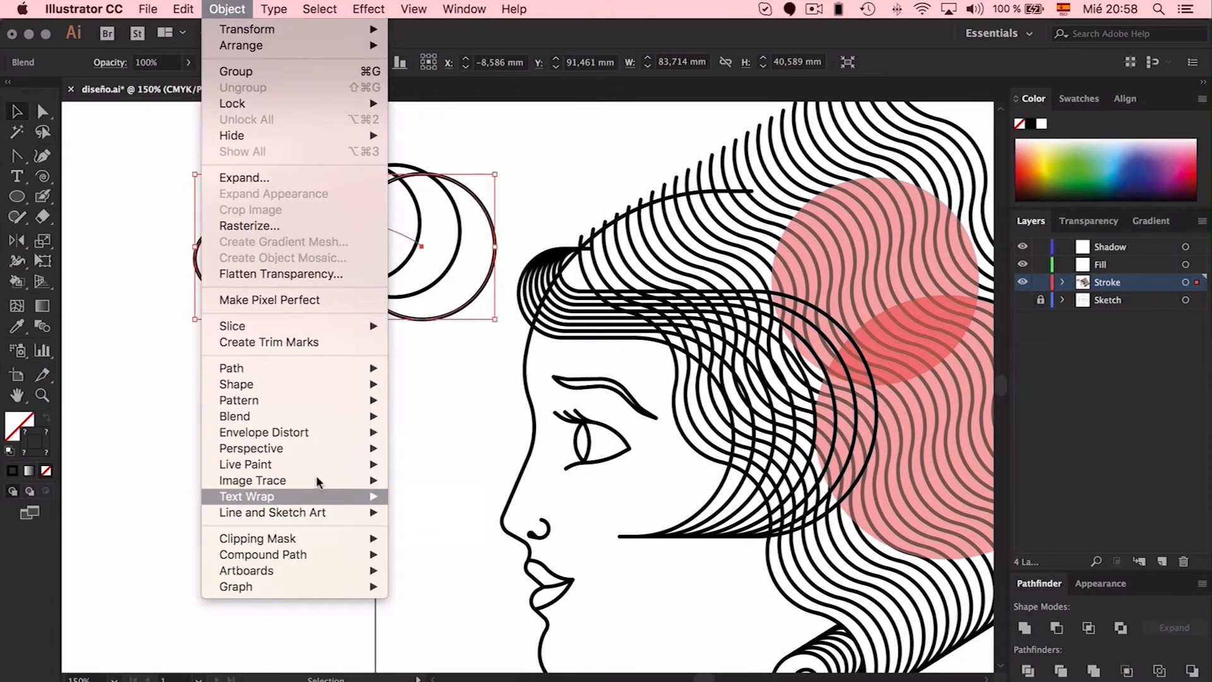
pyautogui.moveTo(308, 419)
pyautogui.click(456, 459)
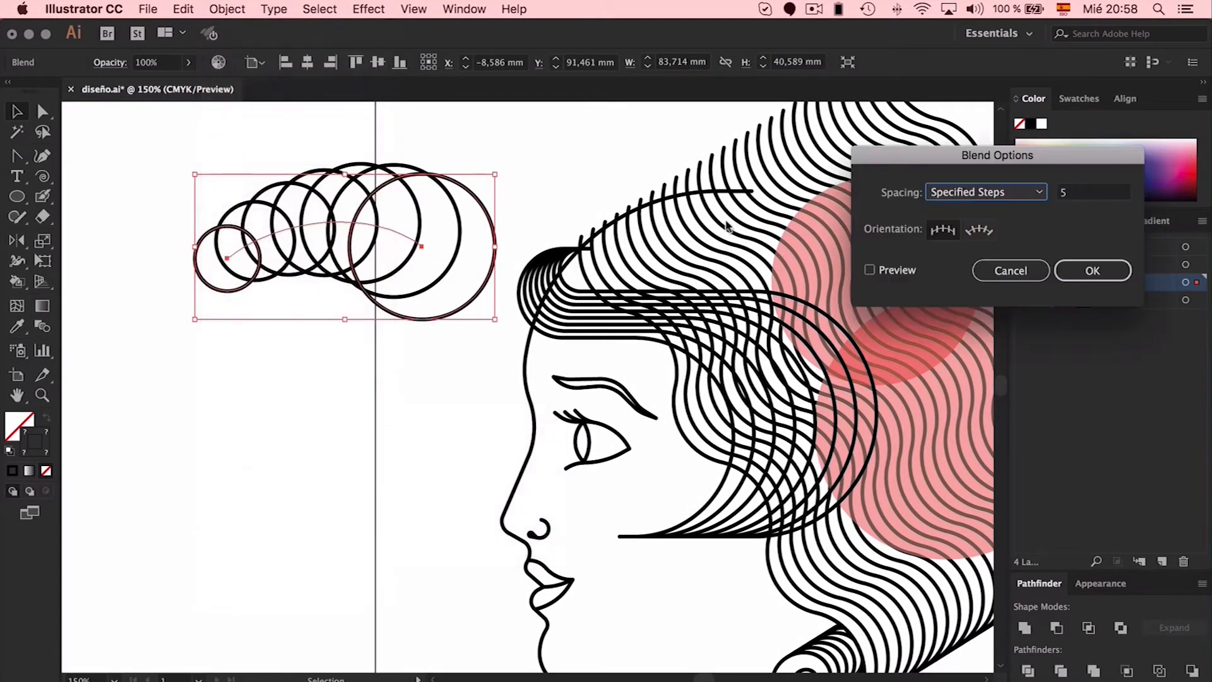
pyautogui.click(882, 266)
pyautogui.click(1082, 192)
pyautogui.press('Up')
pyautogui.press('Up')
pyautogui.press('Up')
pyautogui.press('Up')
pyautogui.press('Up')
pyautogui.press('Up')
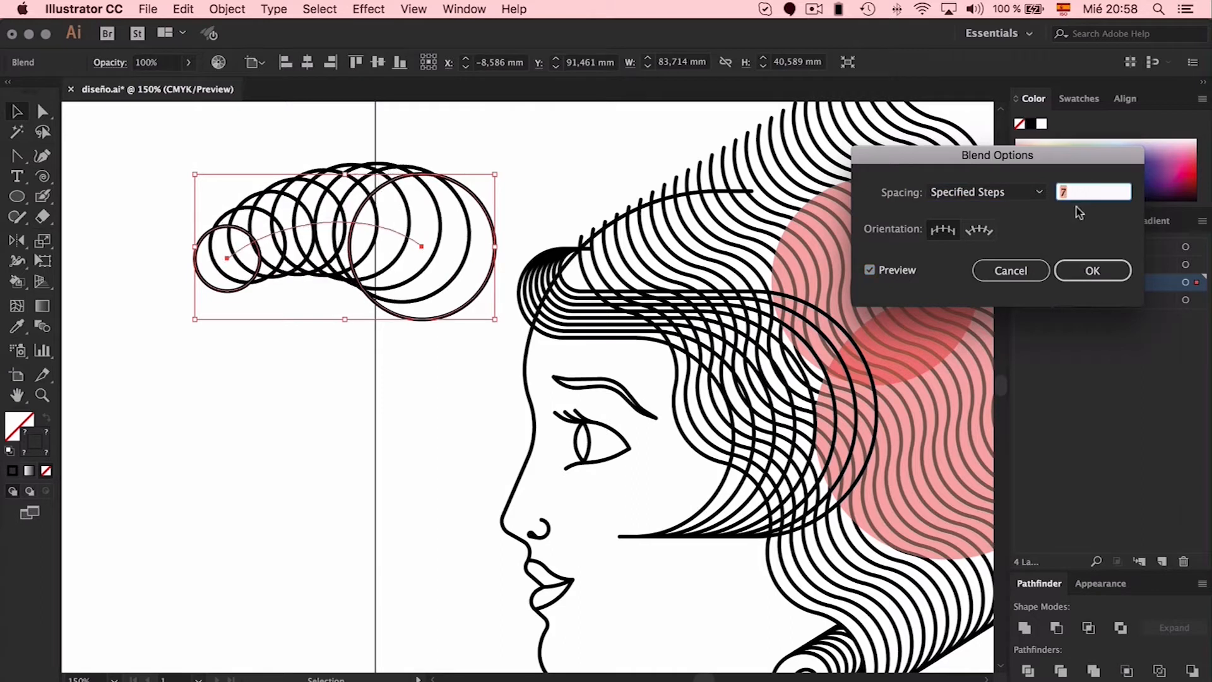
pyautogui.press('Up')
pyautogui.press('Up')
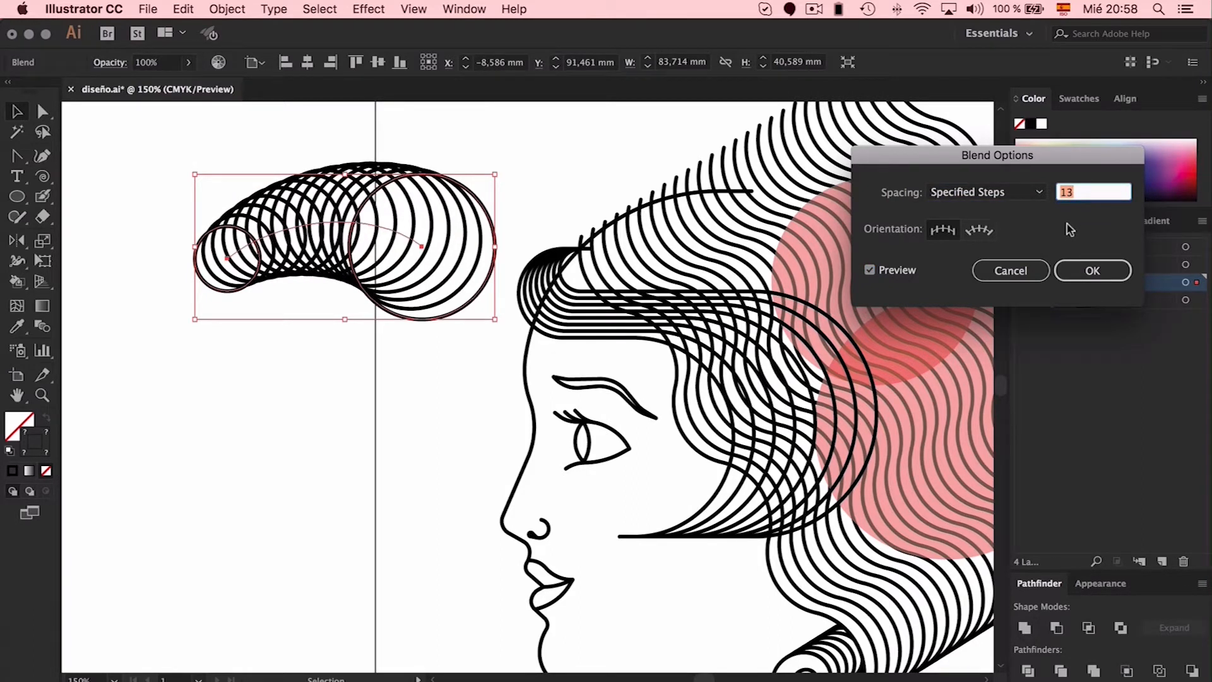
pyautogui.press('Up')
pyautogui.press('Up')
pyautogui.click(1089, 273)
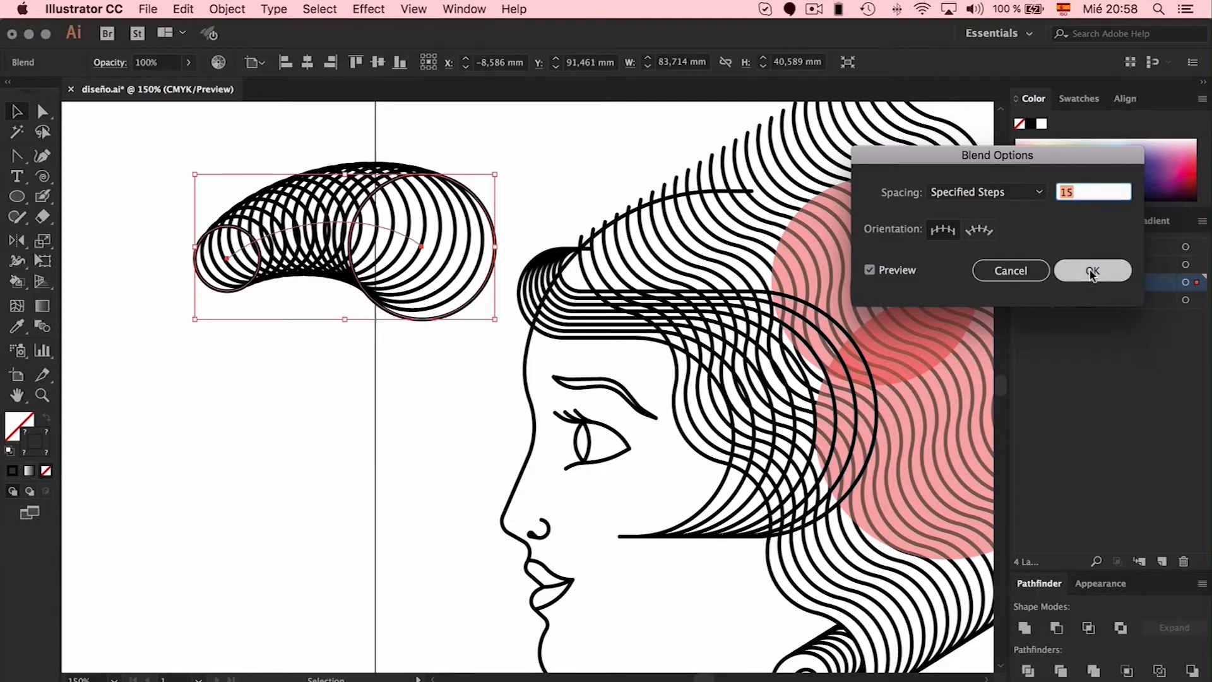
pyautogui.press('Down')
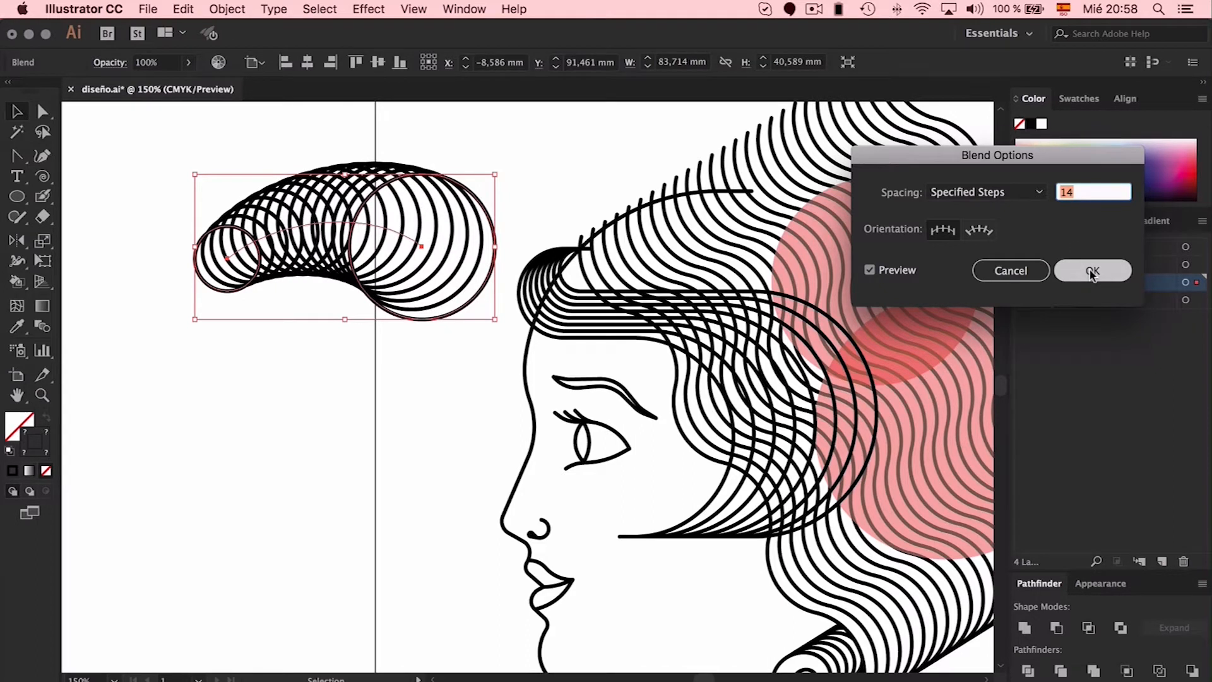
pyautogui.click(1091, 272)
pyautogui.click(540, 159)
# Isolate the arched blend and delete the bottom anchor point of both end circles to open them into arcs.
pyautogui.doubleClick(379, 188)
pyautogui.click(379, 188)
pyautogui.click(269, 370)
pyautogui.press('a')
pyautogui.click(228, 290)
pyautogui.click(228, 290)
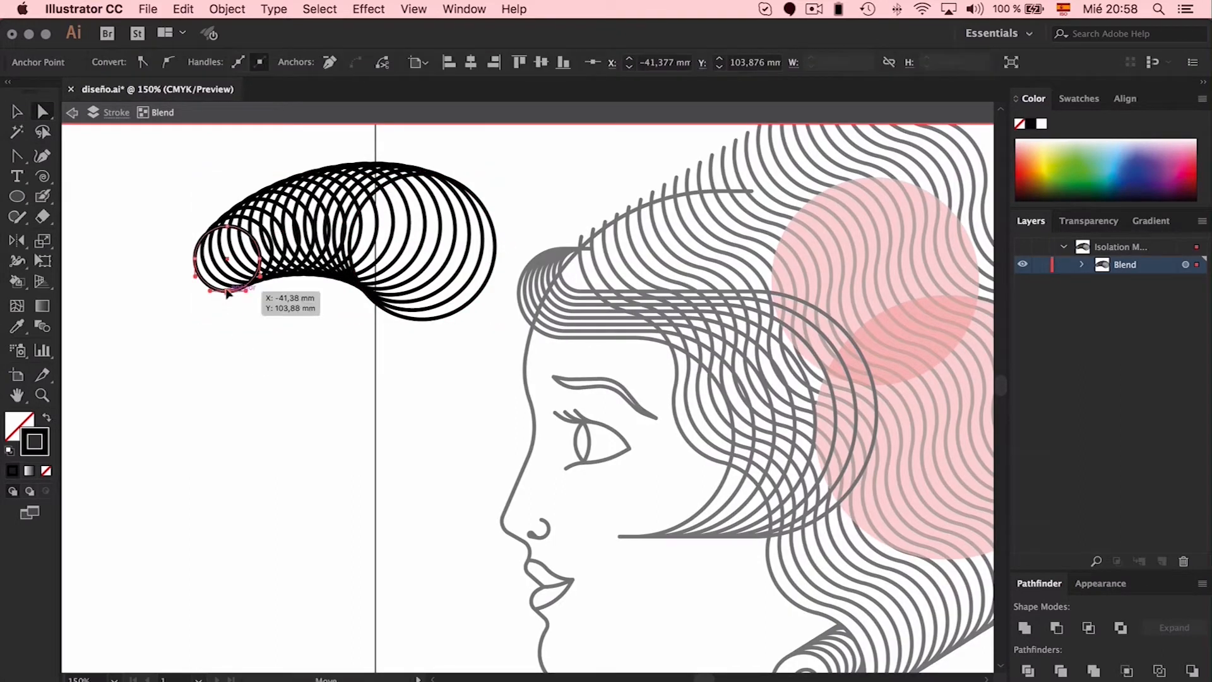
pyautogui.press('Delete')
pyautogui.click(422, 319)
pyautogui.press('Delete')
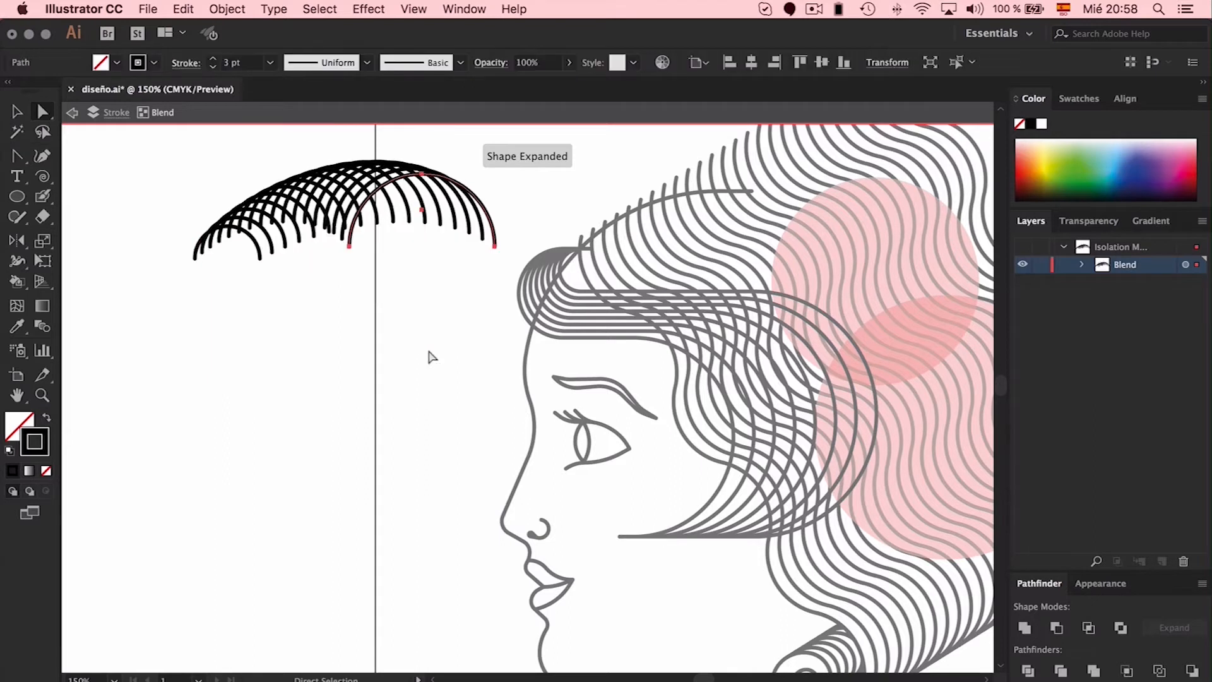
pyautogui.click(425, 355)
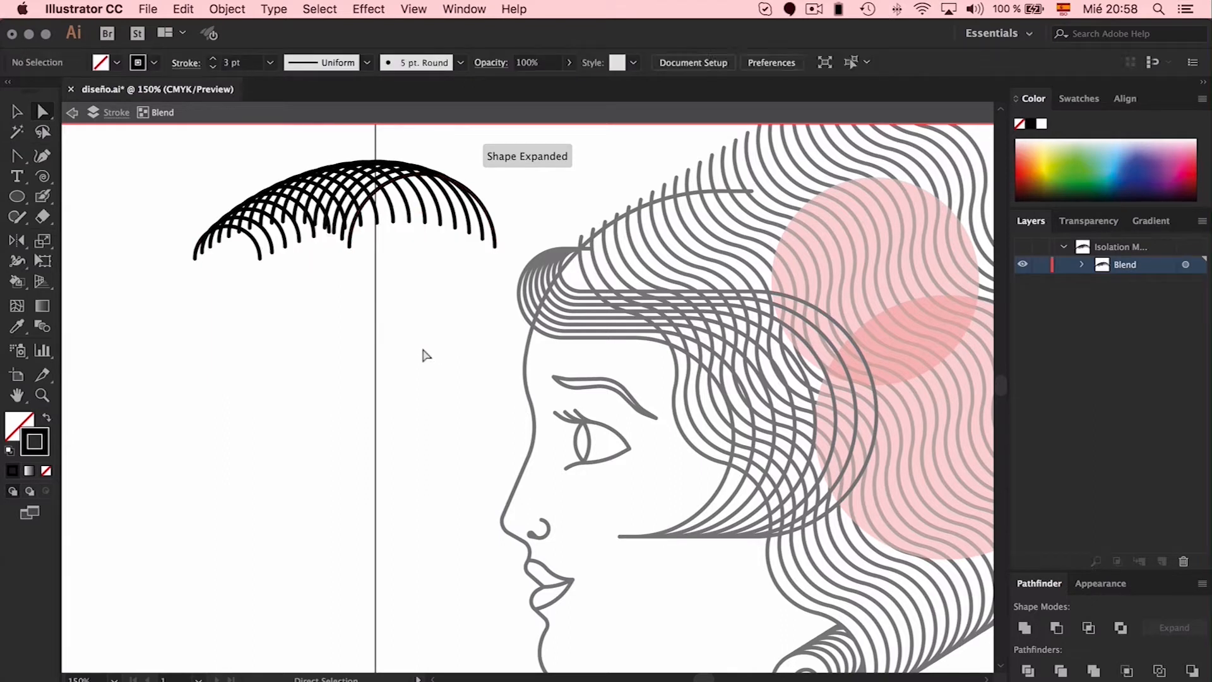
# Try the open-arc blend over the top of the hair, then undo back to the full circles.
pyautogui.click(195, 261)
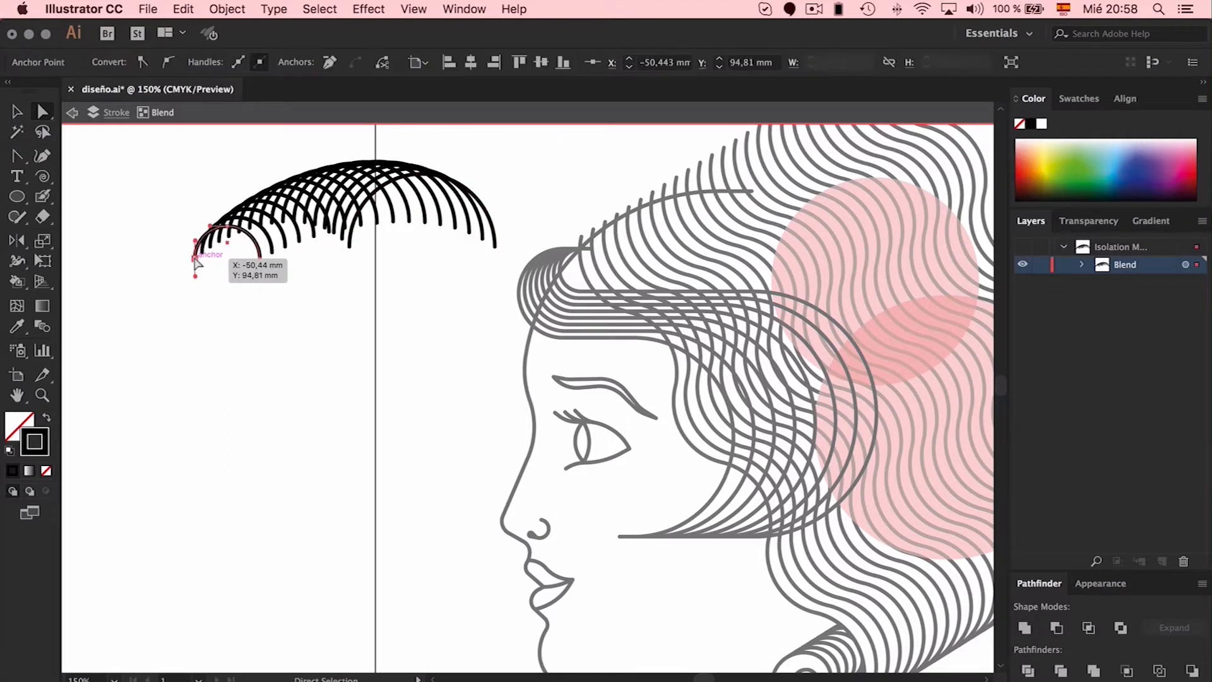
pyautogui.press('Escape')
pyautogui.press('v')
pyautogui.moveTo(335, 199)
pyautogui.mouseDown()
pyautogui.moveTo(533, 202)
pyautogui.moveTo(712, 225)
pyautogui.moveTo(702, 235)
pyautogui.mouseUp()
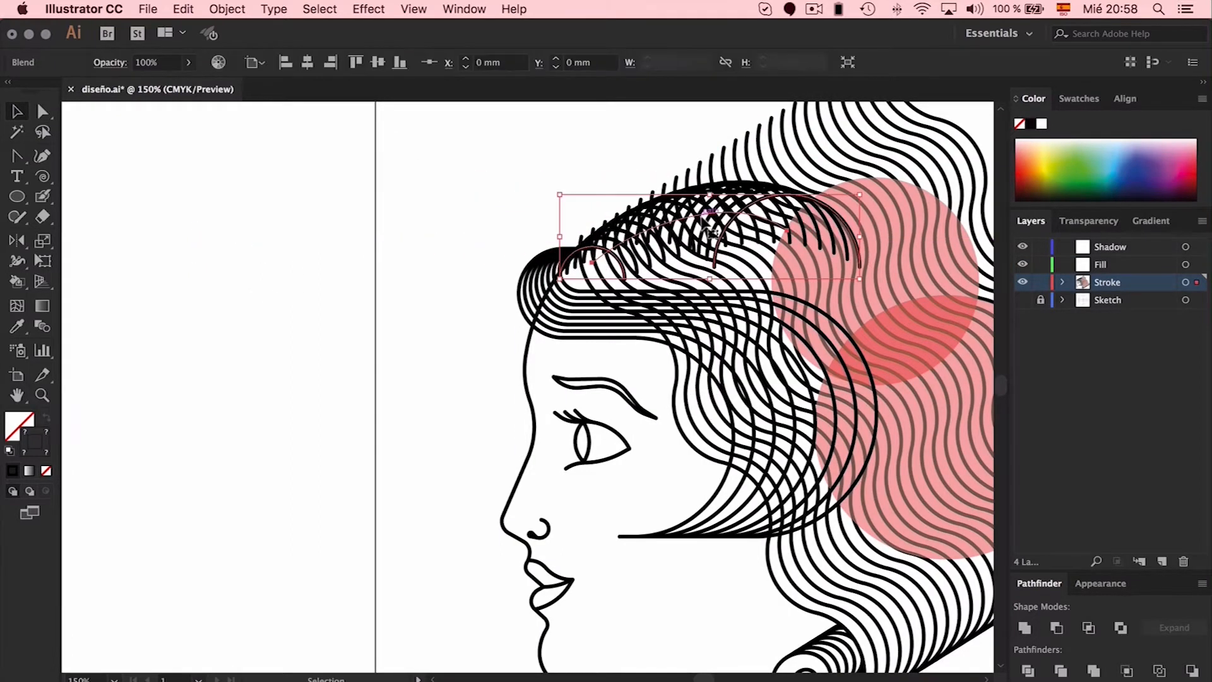
pyautogui.press('super+z')
pyautogui.press('super+z')
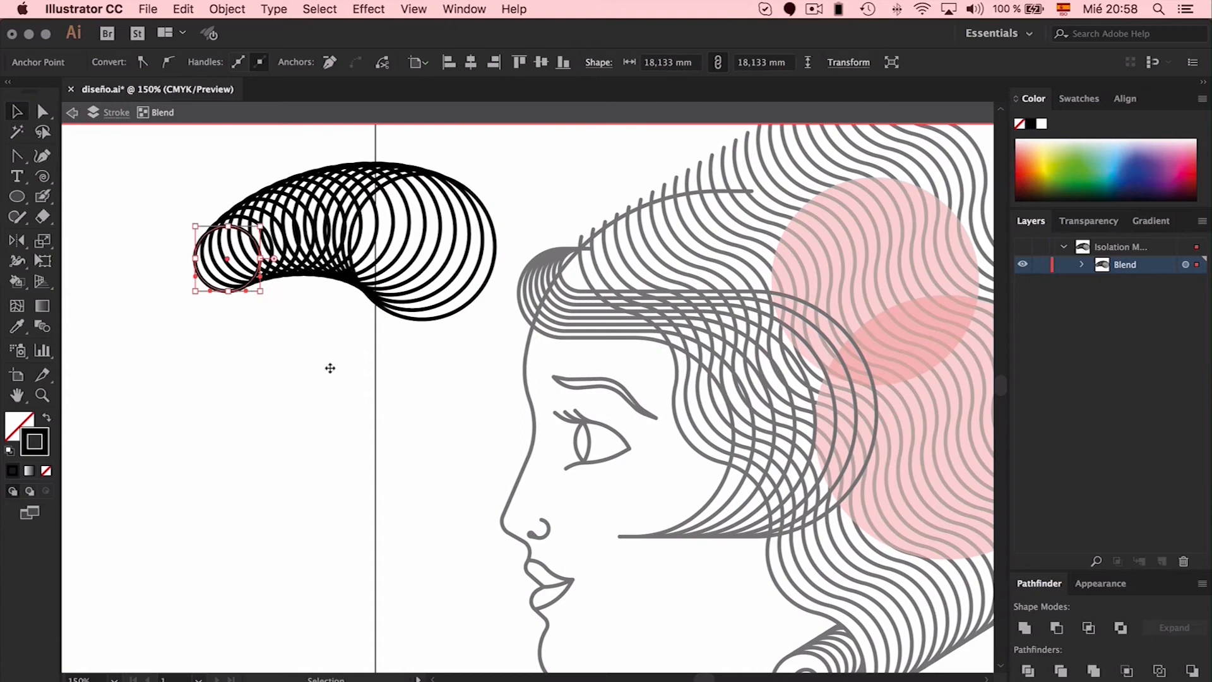
# Leave isolation and place the full-circle blend over the front of the hair, fine-tuning its position above the forehead.
pyautogui.press('Escape')
pyautogui.moveTo(314, 234); pyautogui.dragTo(701, 240)
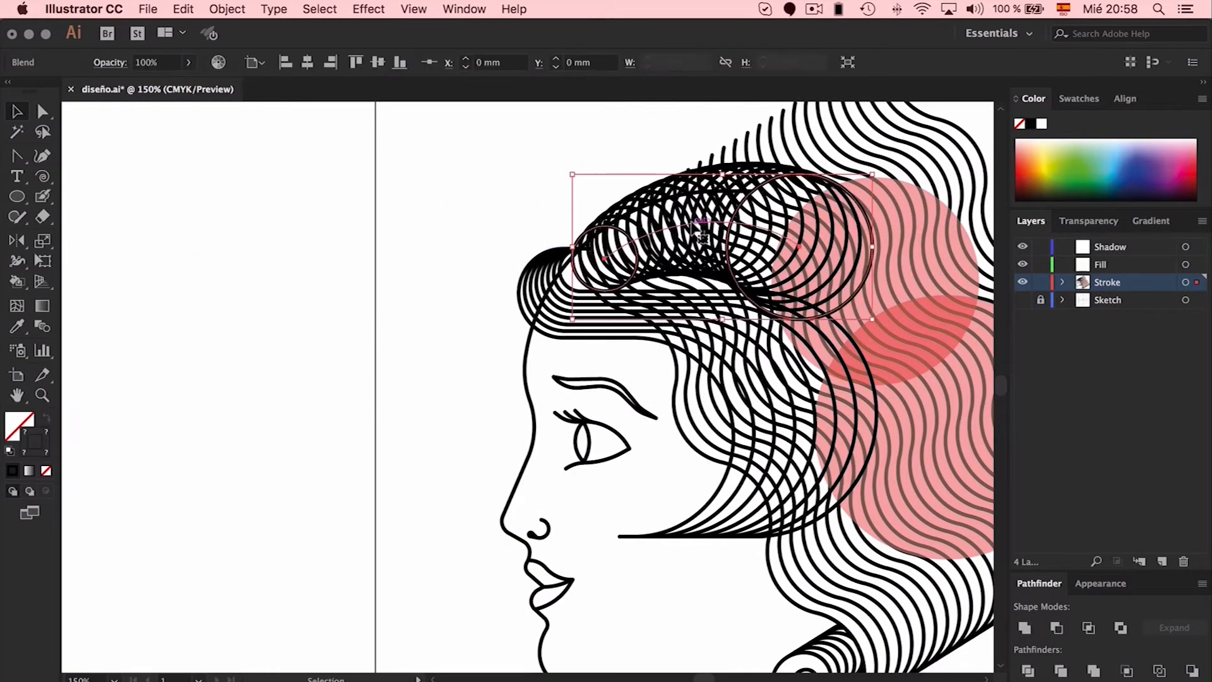
pyautogui.hscroll(3, 700, 240)
pyautogui.moveTo(589, 235); pyautogui.dragTo(573, 249)
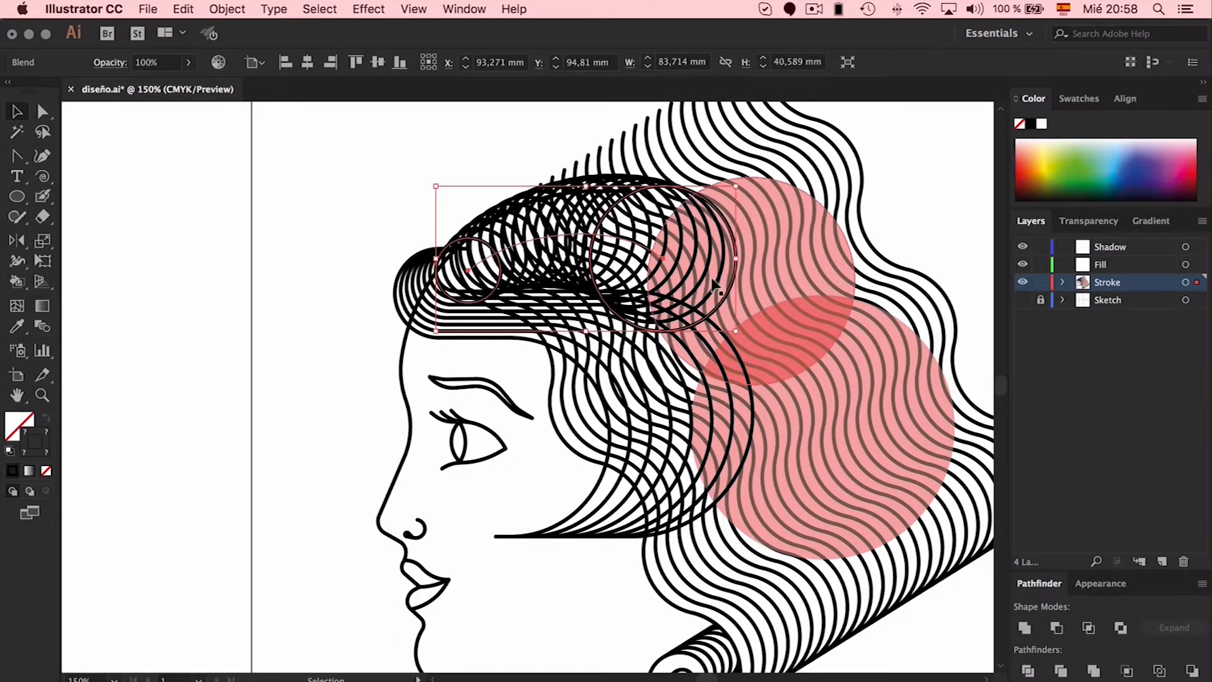
pyautogui.press('Down')
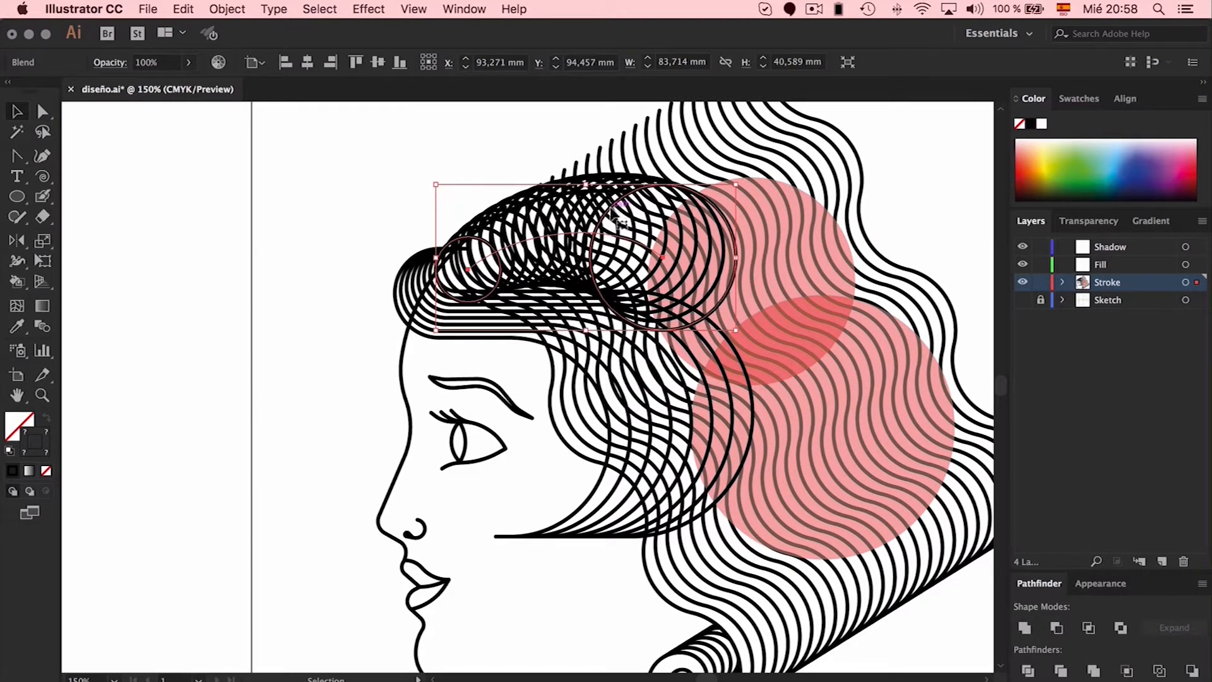
# Try opening the blend by deleting the large circle's front anchor and the small circle's lower-front segment, then undo both deletions.
pyautogui.doubleClick(616, 218)
pyautogui.hscroll(3, 612, 215)
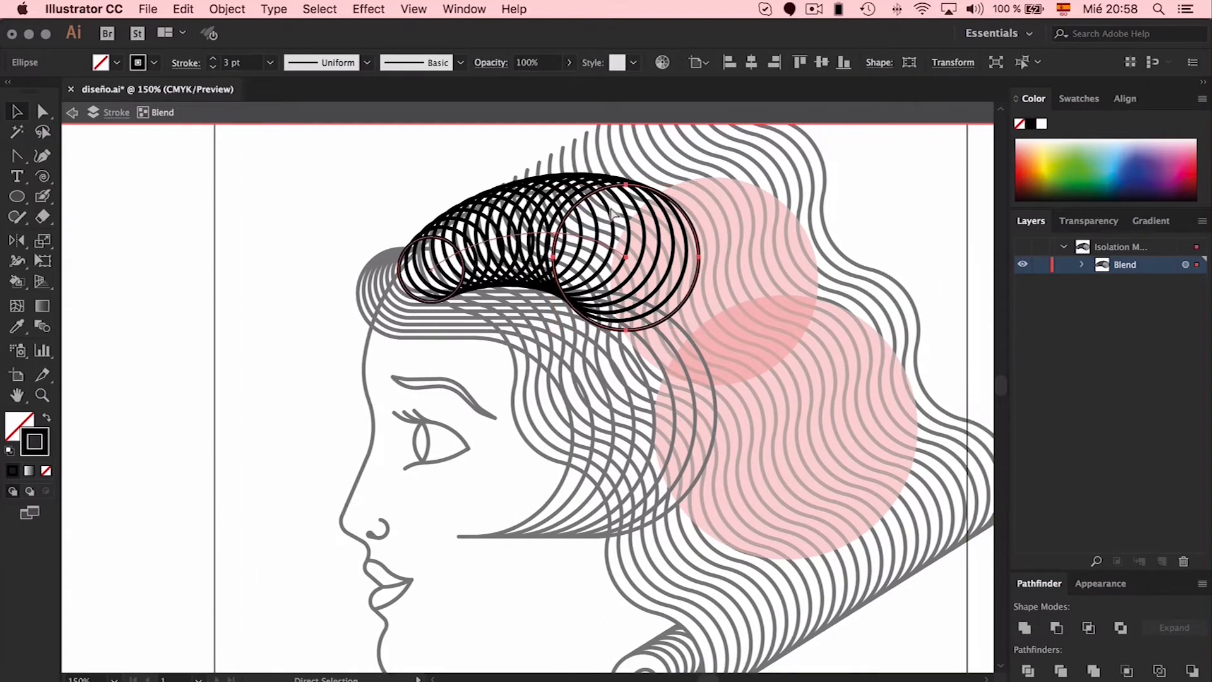
pyautogui.press('super+plus')
pyautogui.press('a')
pyautogui.click(673, 215)
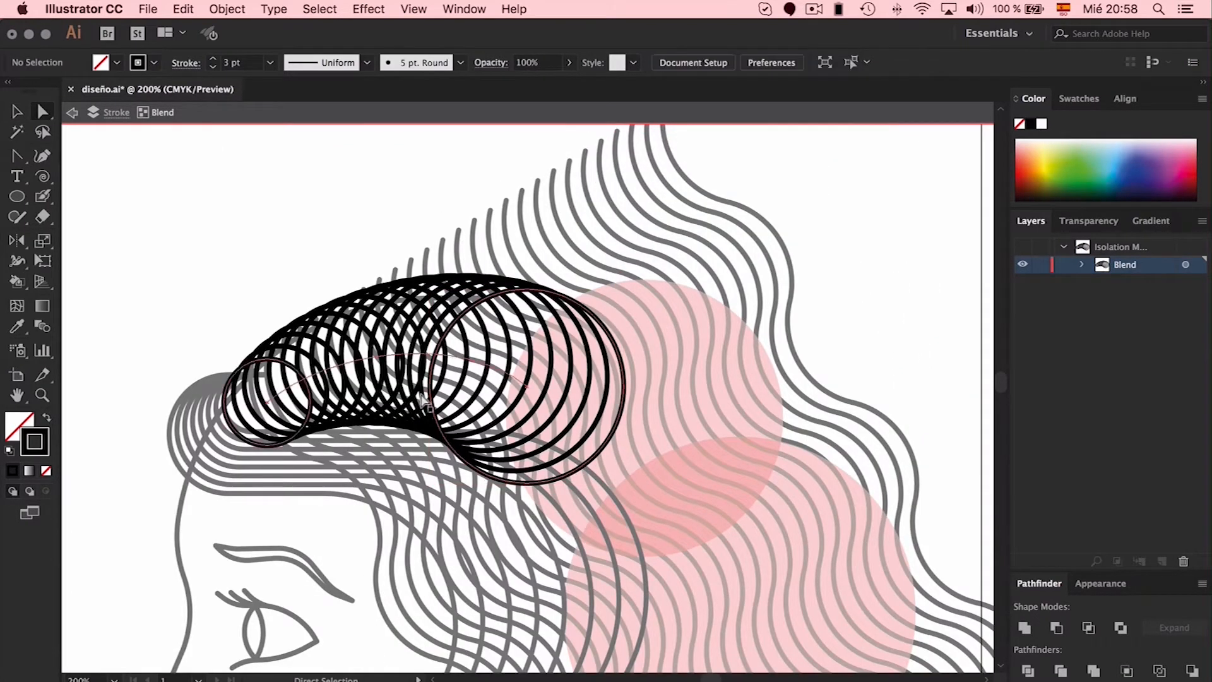
pyautogui.click(430, 386)
pyautogui.press('Delete')
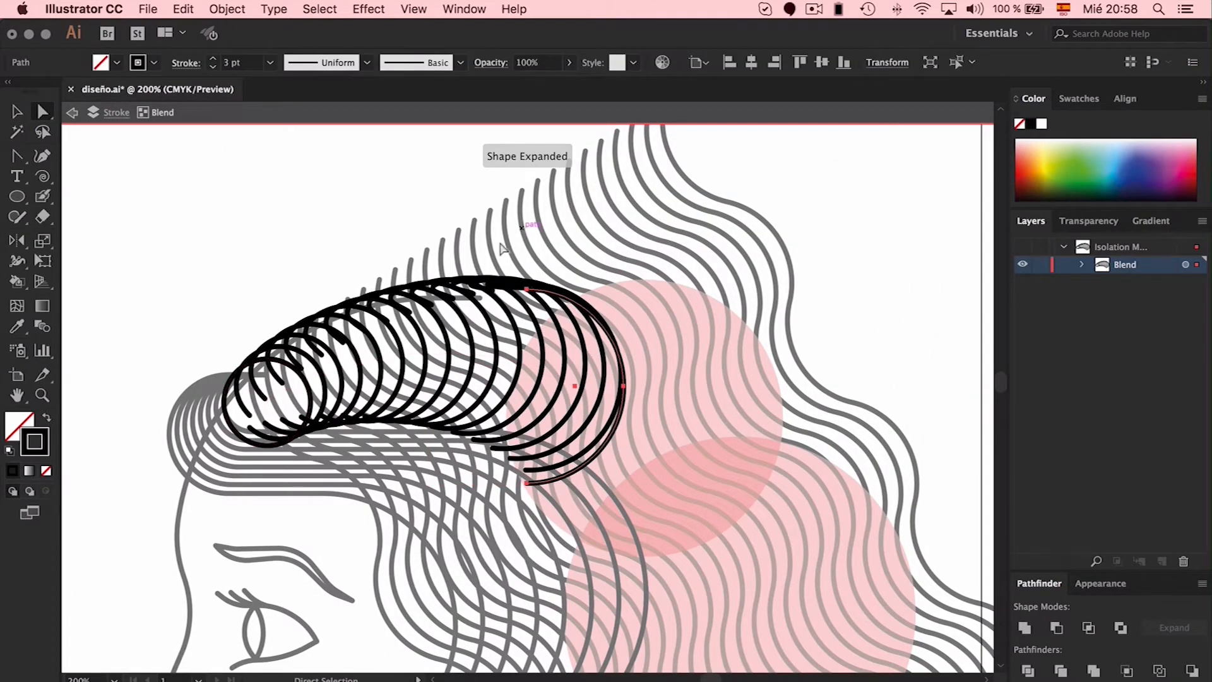
pyautogui.click(234, 434)
pyautogui.press('Delete')
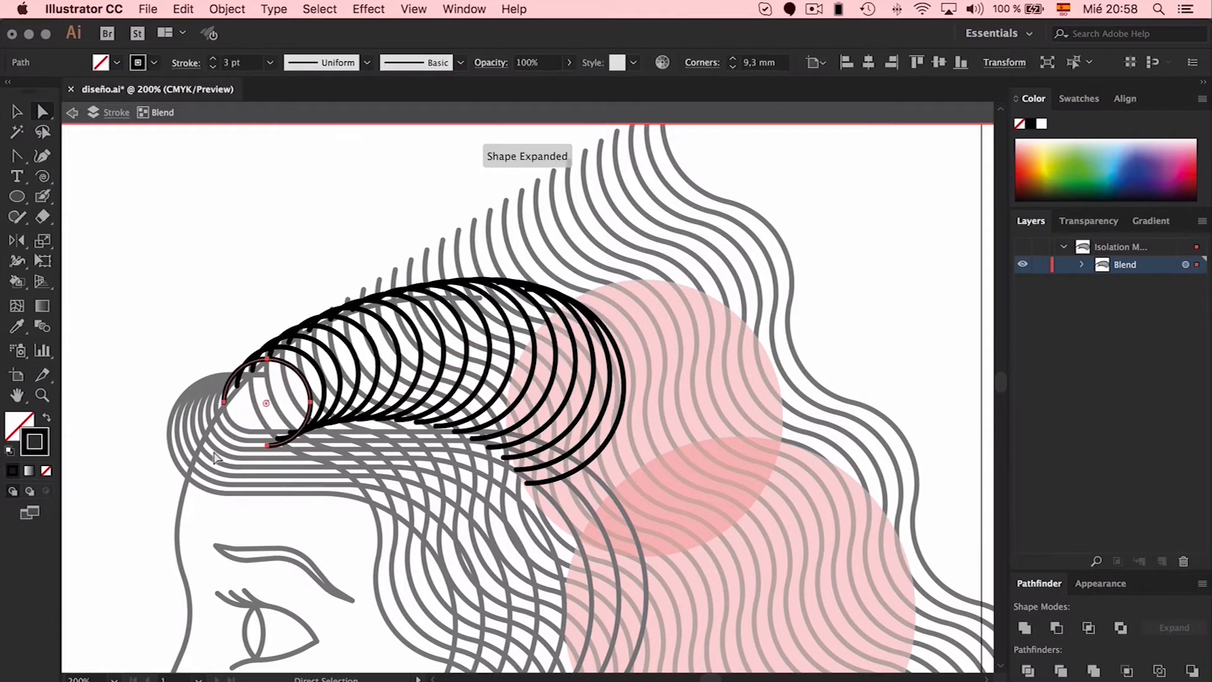
pyautogui.scroll(-3, 218, 449)
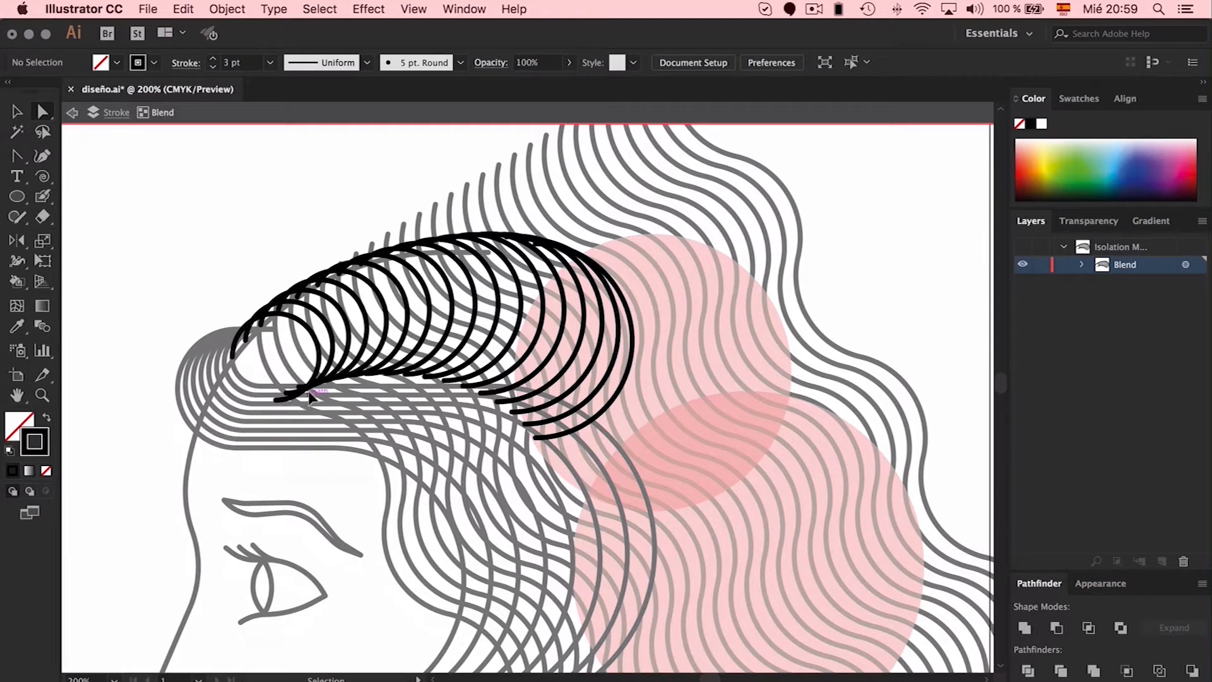
pyautogui.press('super+z')
pyautogui.press('super+z')
# Add an anchor point on the small end circle's front edge and another on the large end circle's upper front edge.
pyautogui.hscroll(-3, 469, 248)
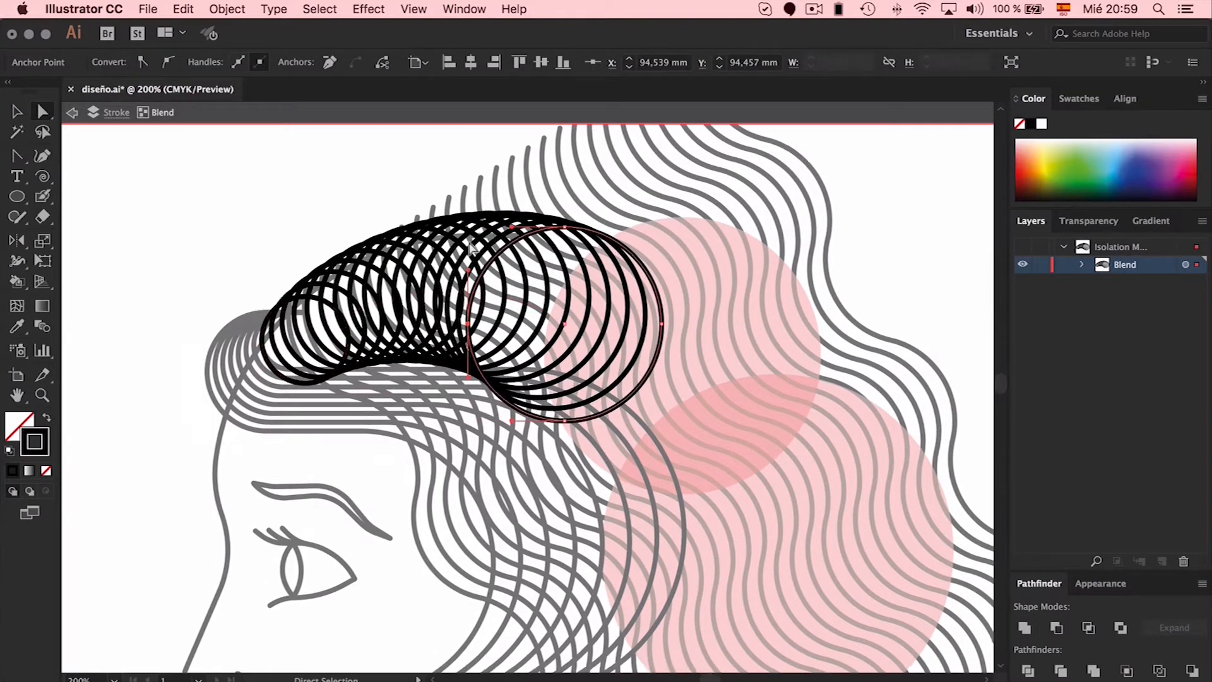
pyautogui.press('super+plus')
pyautogui.press('super+plus')
pyautogui.hscroll(-5, 471, 250)
pyautogui.press('+')
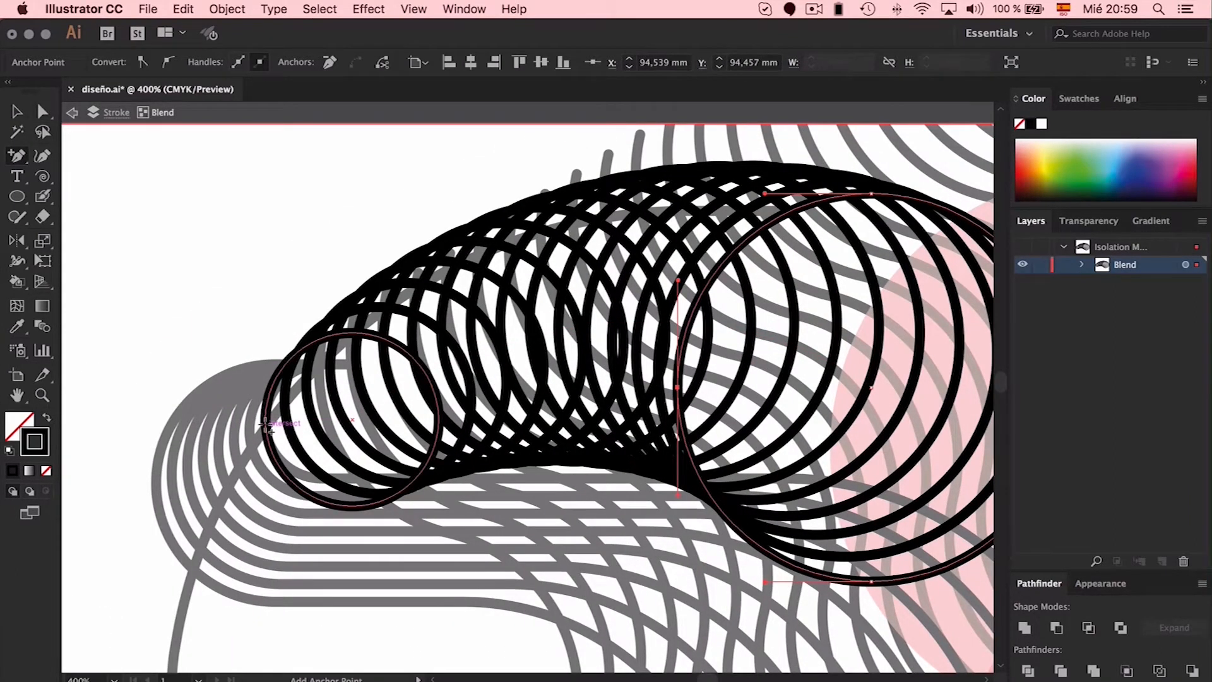
pyautogui.click(266, 424)
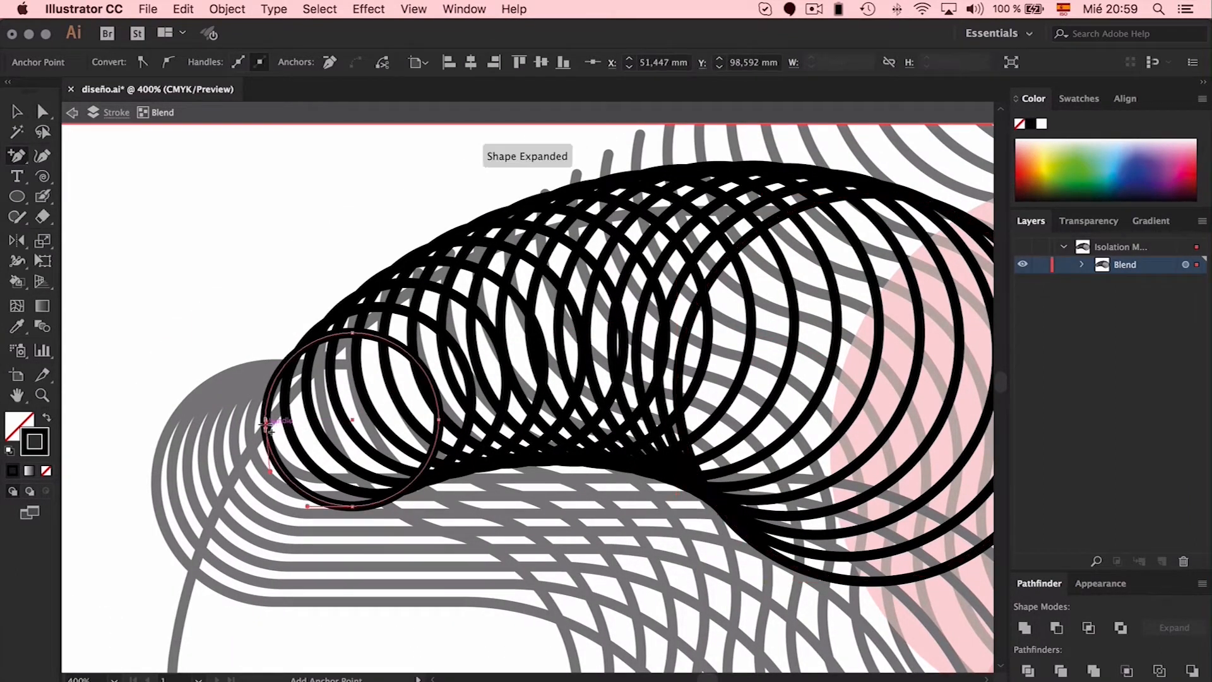
pyautogui.hscroll(5, 266, 424)
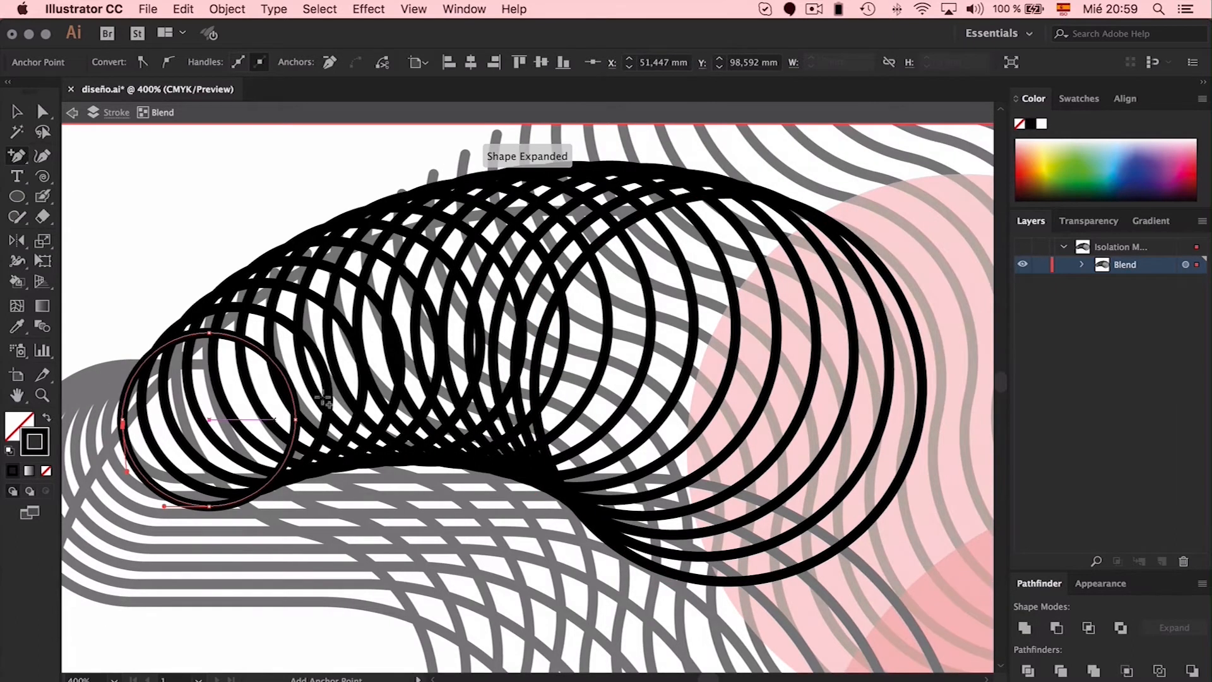
pyautogui.click(651, 214)
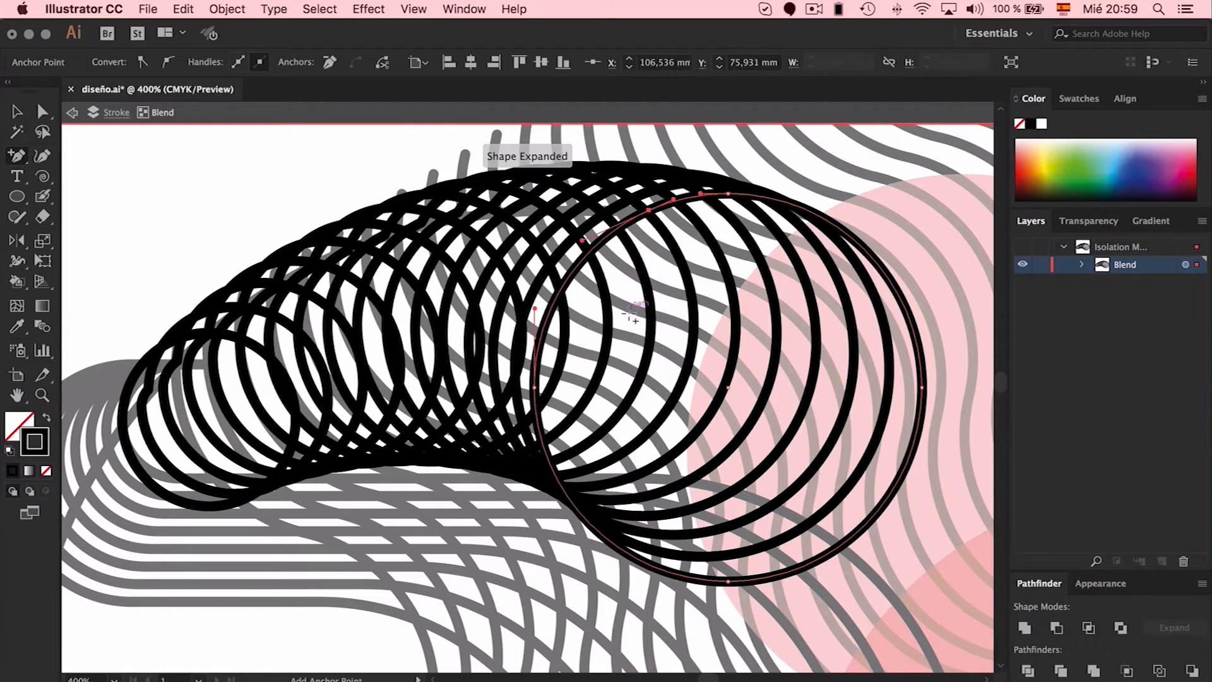
# Open the blend's end circles by deleting the large circle's front anchor and the small circle's lower-front segment.
pyautogui.press('a')
pyautogui.click(535, 388)
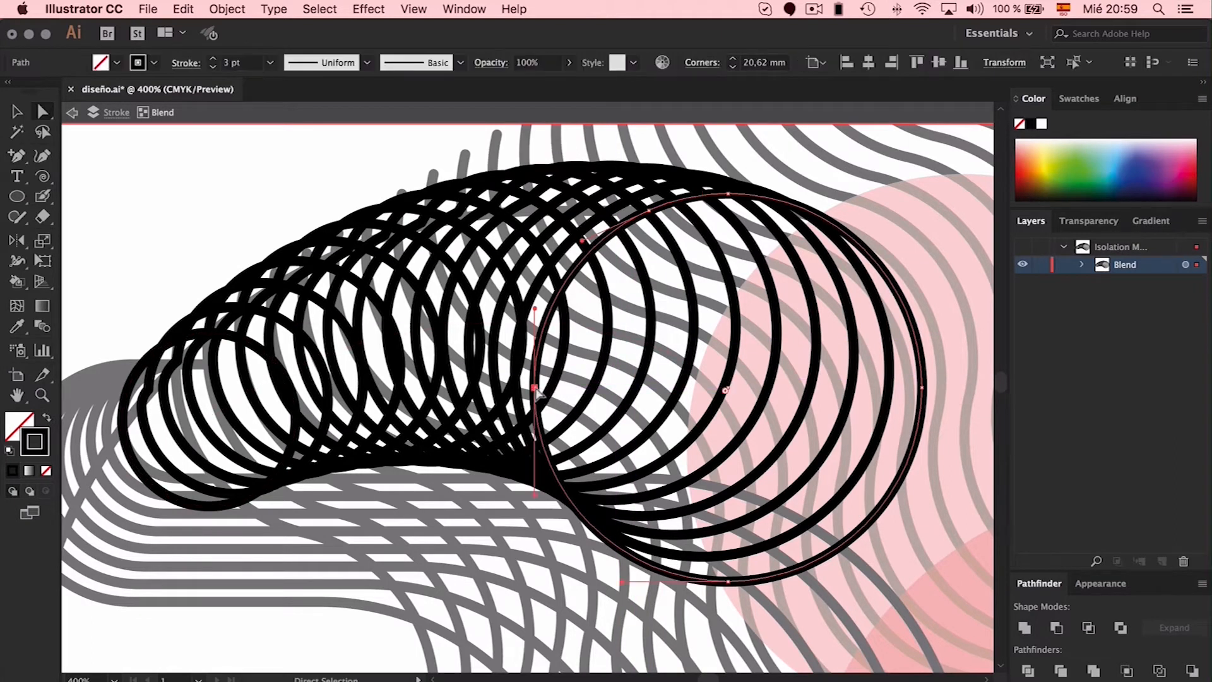
pyautogui.press('Delete')
pyautogui.click(134, 480)
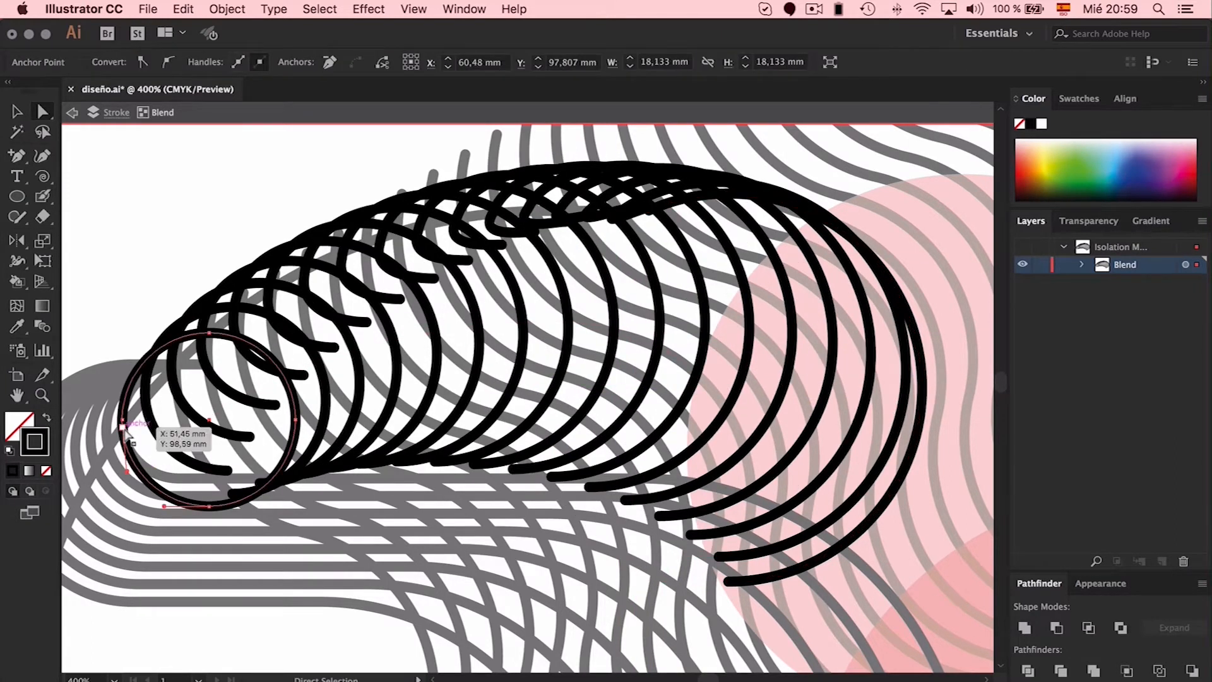
pyautogui.press('Delete')
pyautogui.click(190, 182)
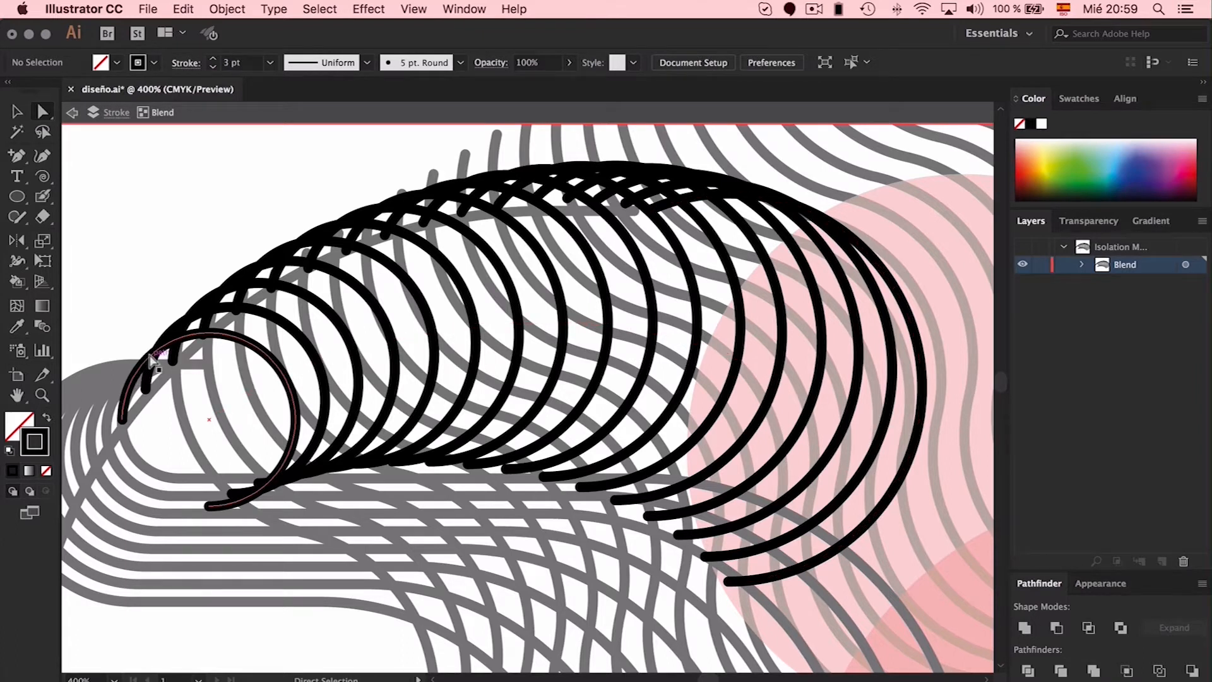
# Shorten the large end arc by deleting the end anchor at its upper front.
pyautogui.click(778, 207)
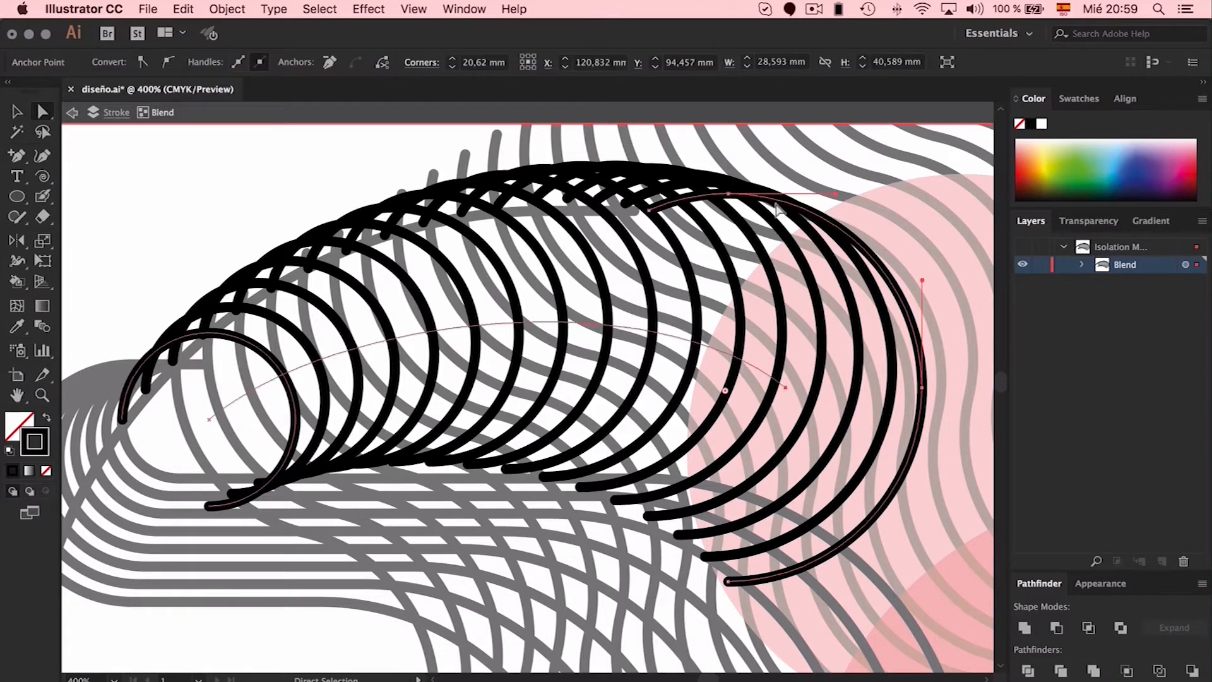
pyautogui.click(649, 210)
pyautogui.press('Delete')
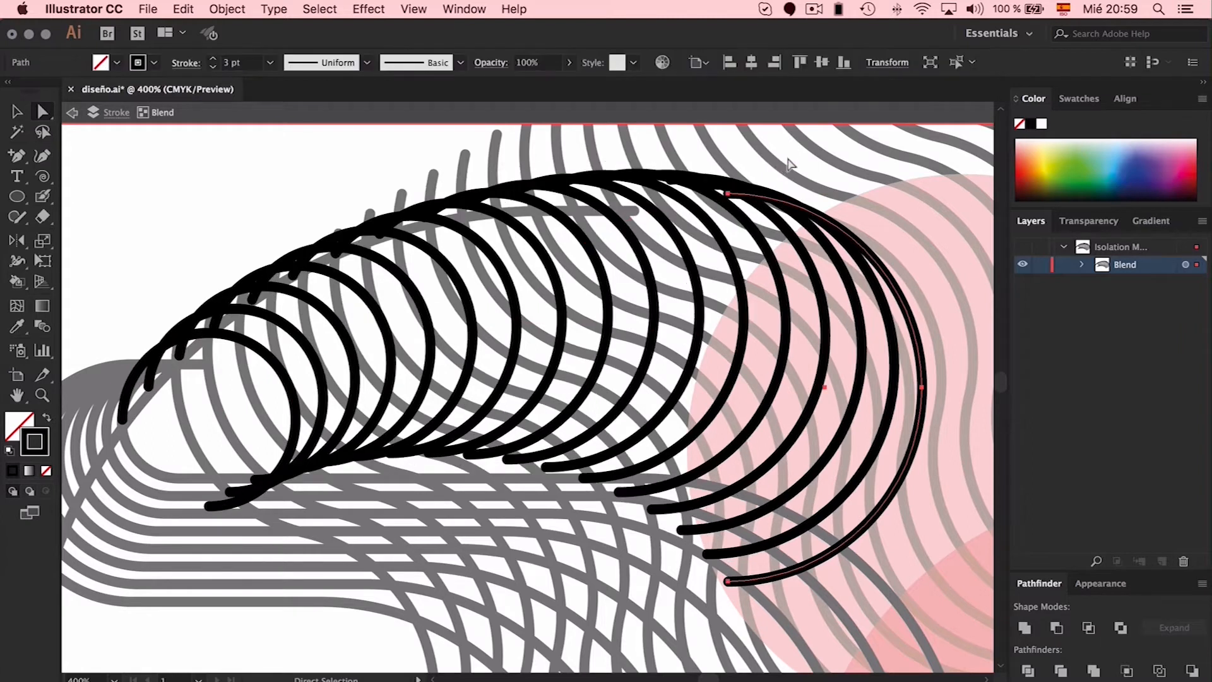
pyautogui.click(791, 158)
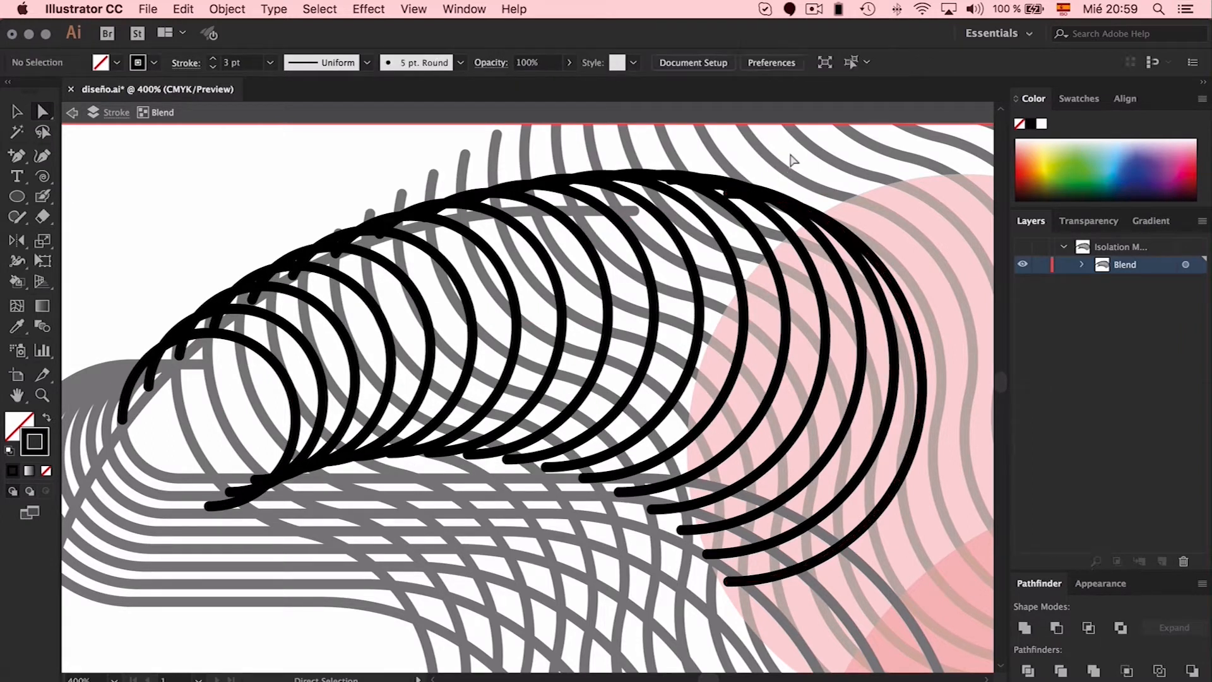
# Try adding an anchor point on the large end arc's lower back edge, then undo it.
pyautogui.scroll(-3, 793, 160)
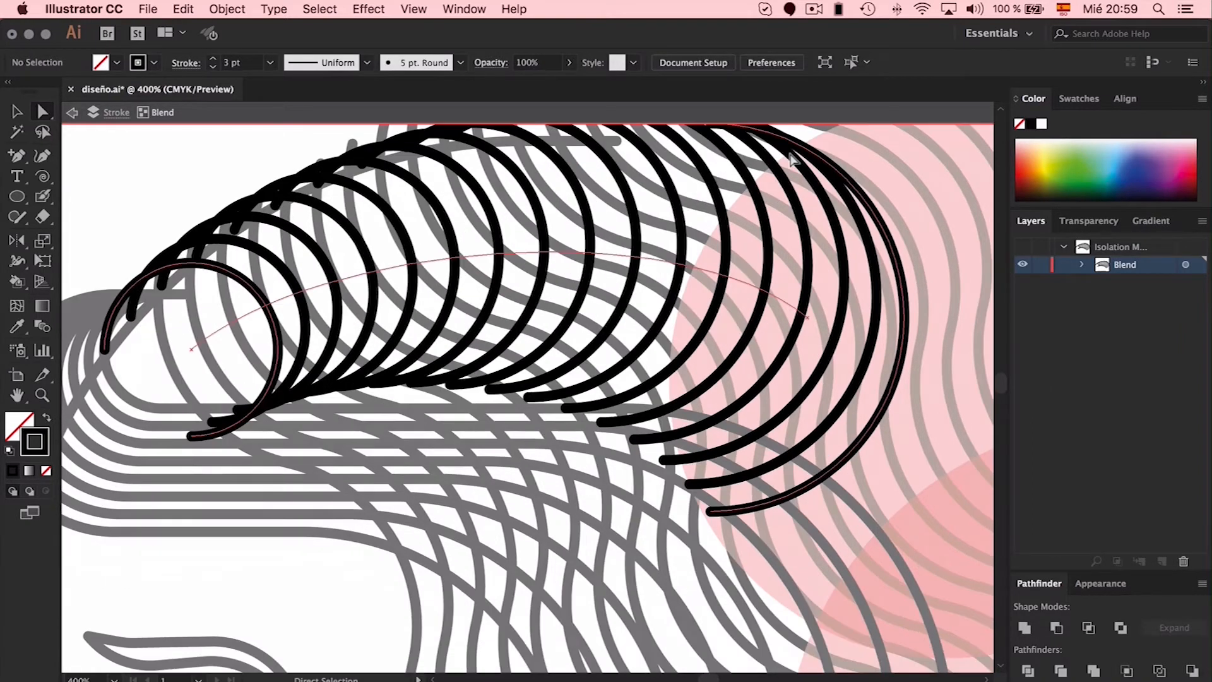
pyautogui.press('+')
pyautogui.click(827, 477)
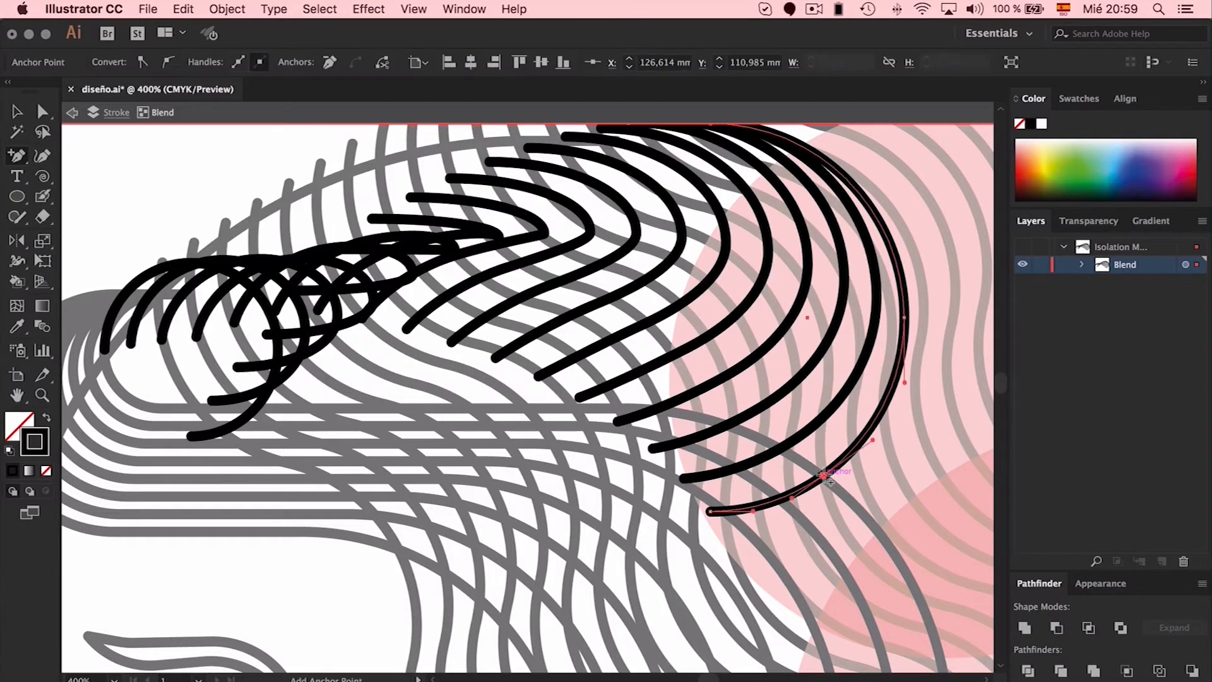
pyautogui.press('super+z')
pyautogui.press('v')
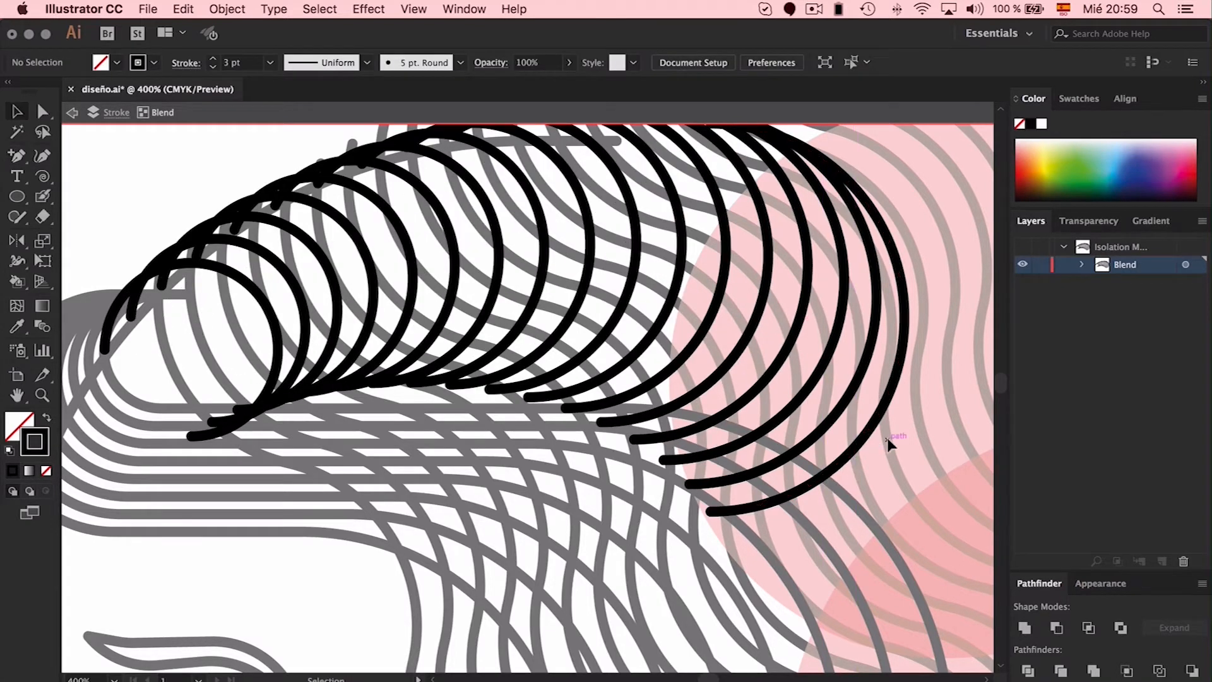
# Leave the blend's isolation and set the wavy hair line group's stroke to green.
pyautogui.press('super+minus')
pyautogui.press('super+minus')
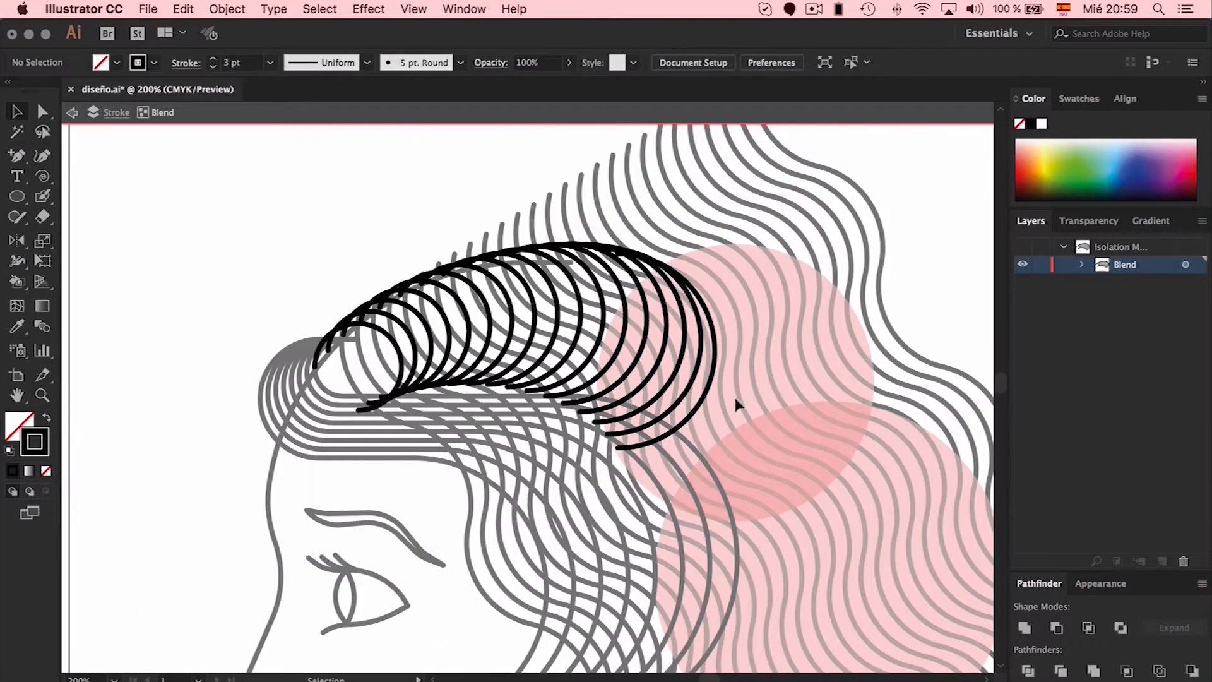
pyautogui.doubleClick(411, 218)
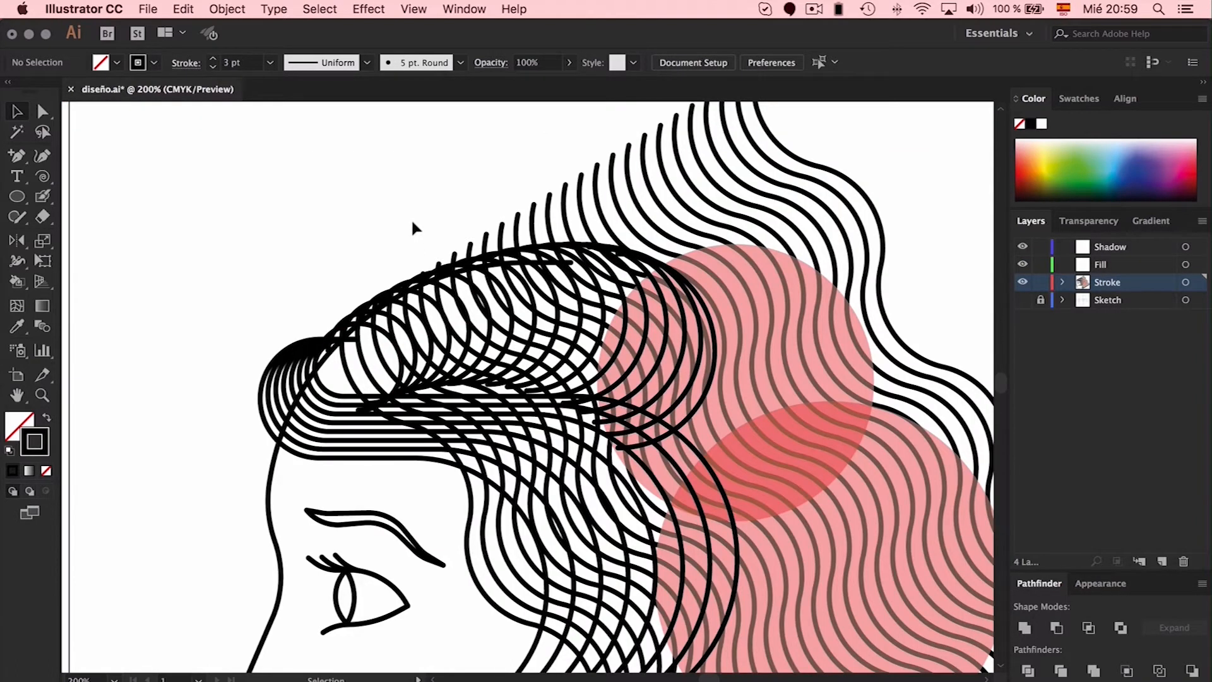
pyautogui.click(548, 218)
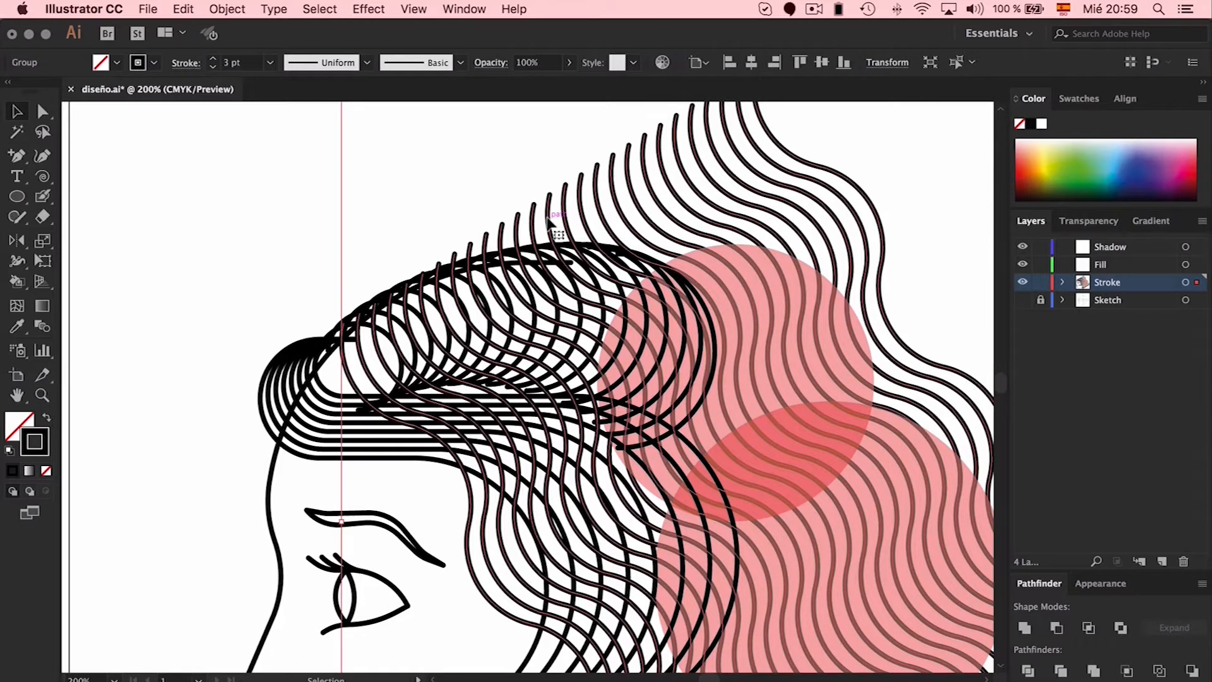
pyautogui.scroll(-4, 548, 219)
pyautogui.hscroll(2, 548, 220)
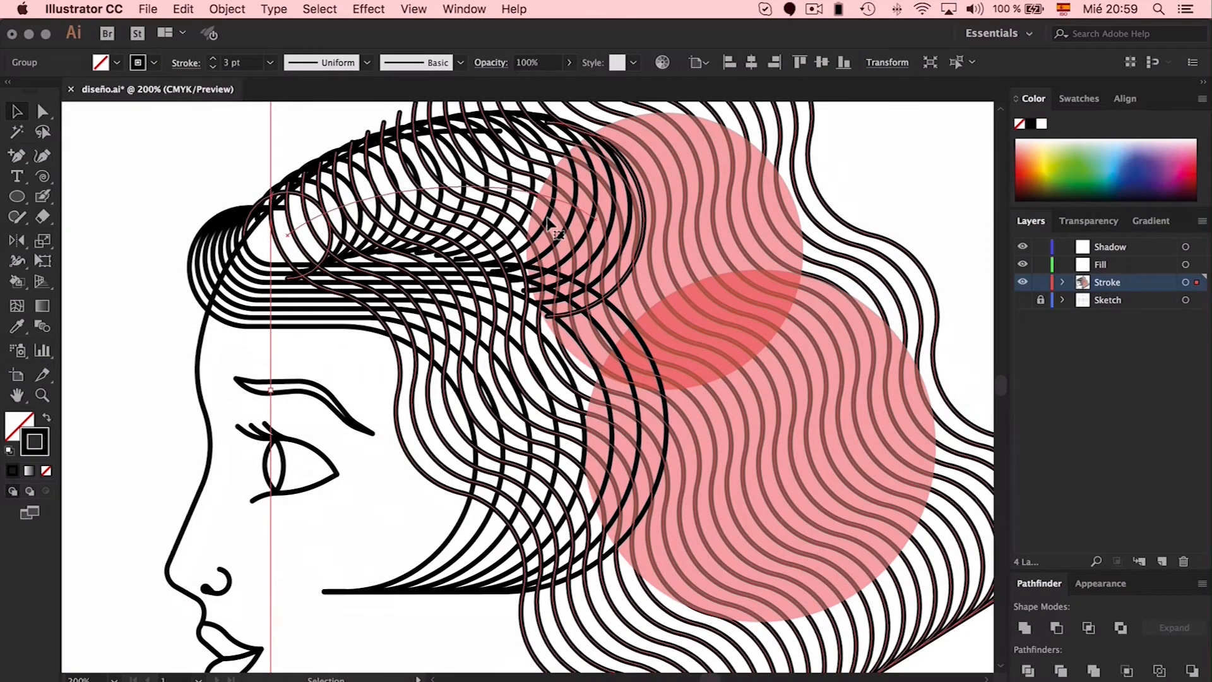
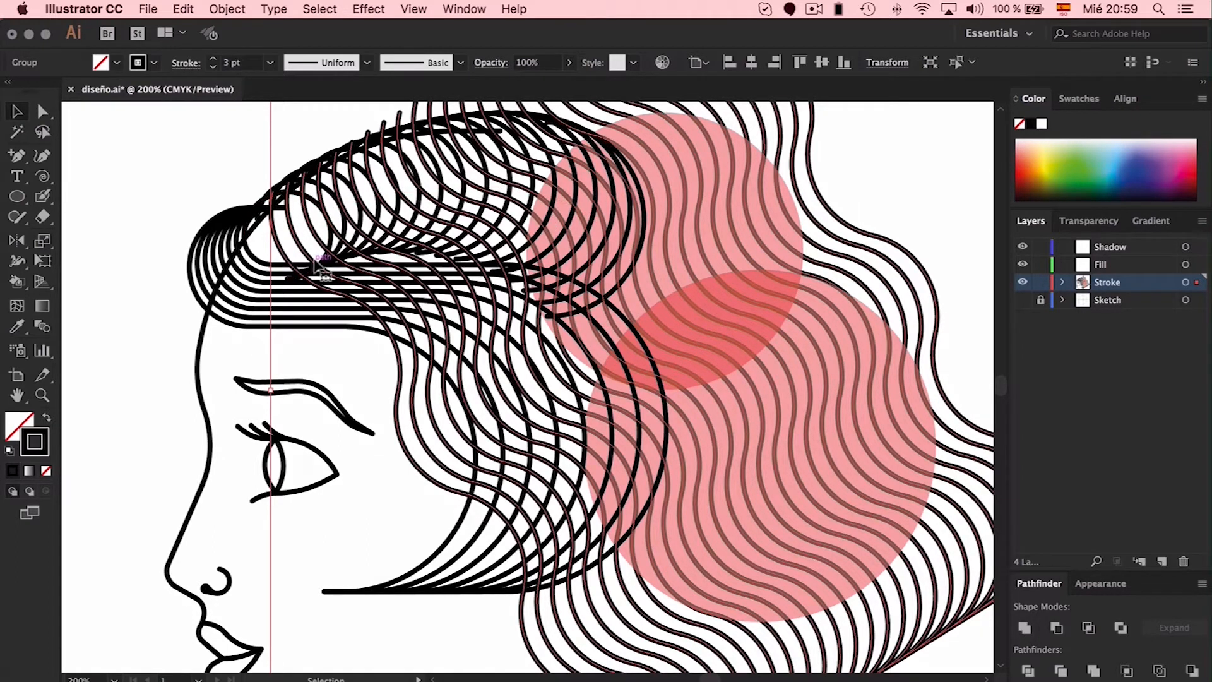
pyautogui.click(1070, 163)
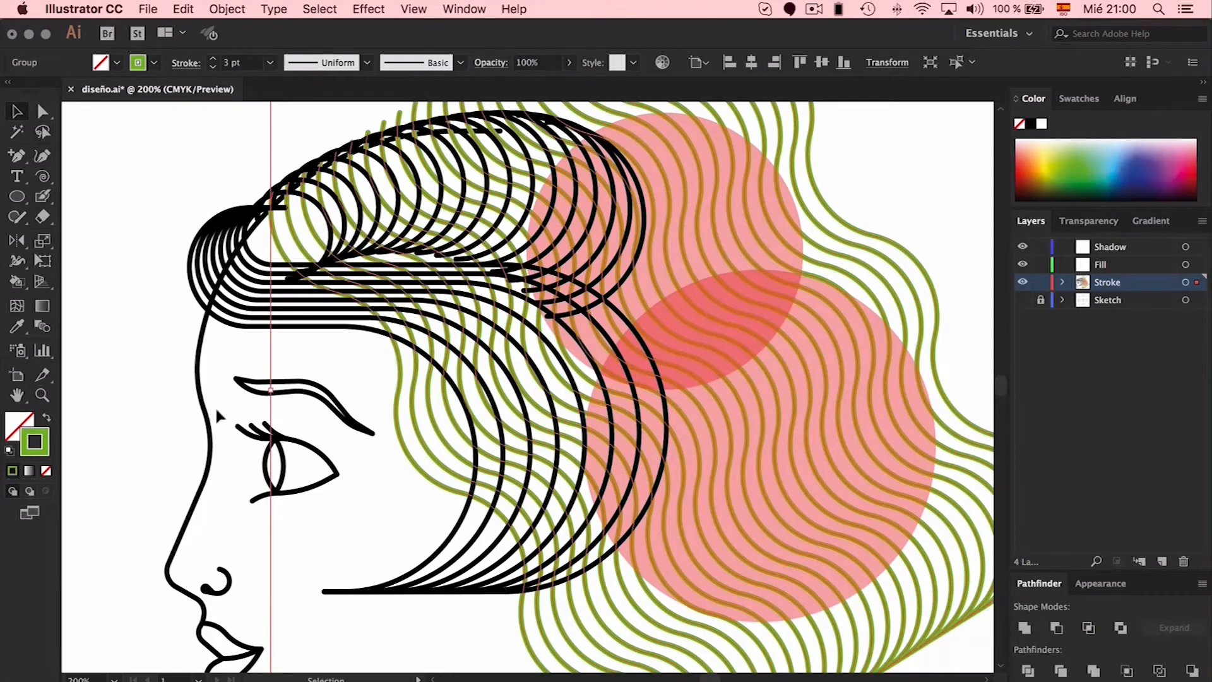
# Set the stroke of the front hair band group to yellow.
pyautogui.click(147, 245)
pyautogui.click(602, 215)
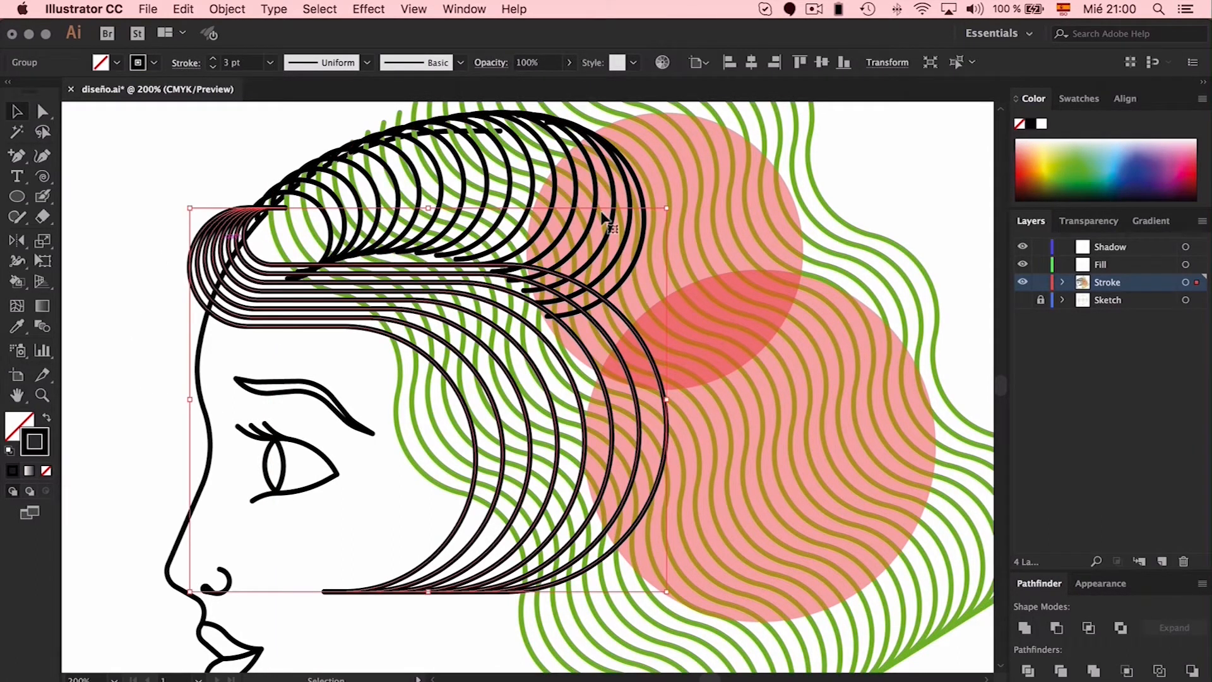
pyautogui.click(1047, 154)
# Set the stroke of the arc blend over the top of the head to light blue.
pyautogui.click(313, 176)
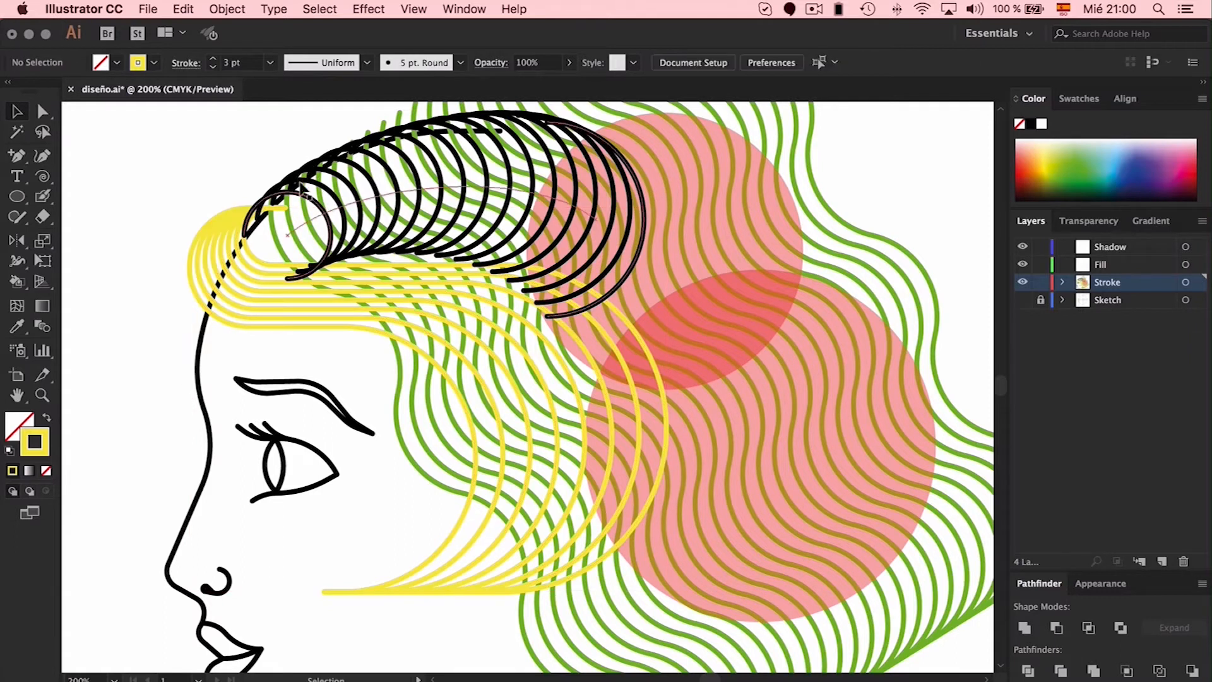
pyautogui.click(1196, 163)
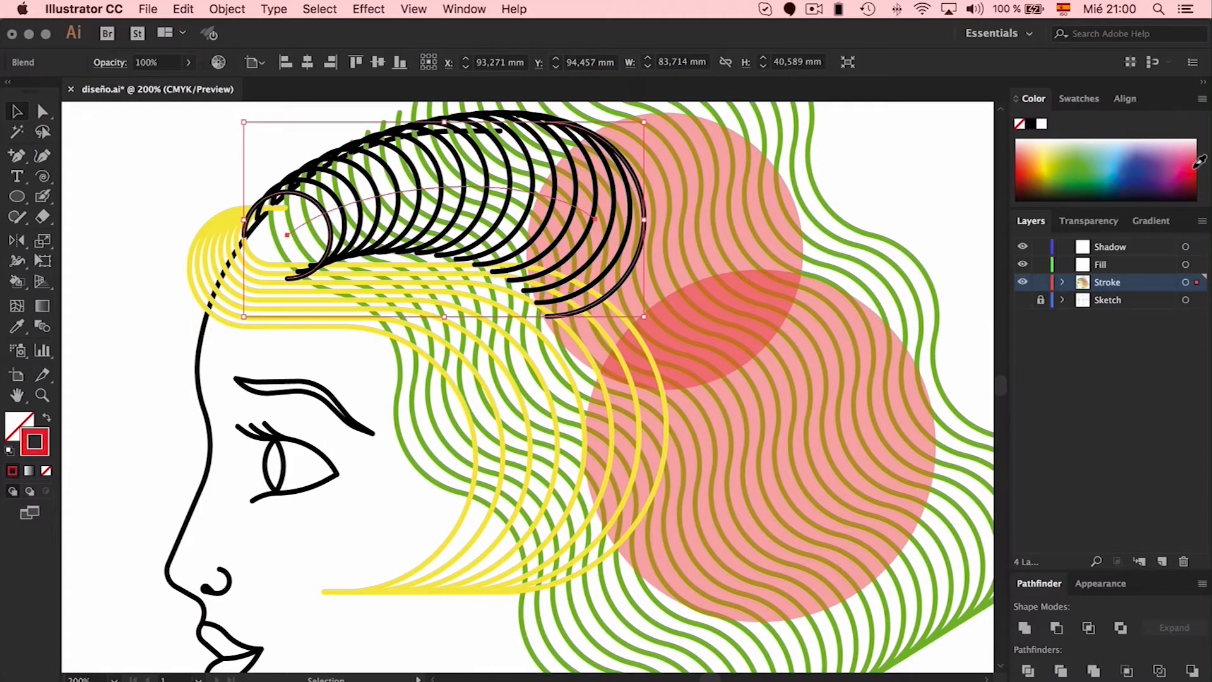
pyautogui.click(1111, 153)
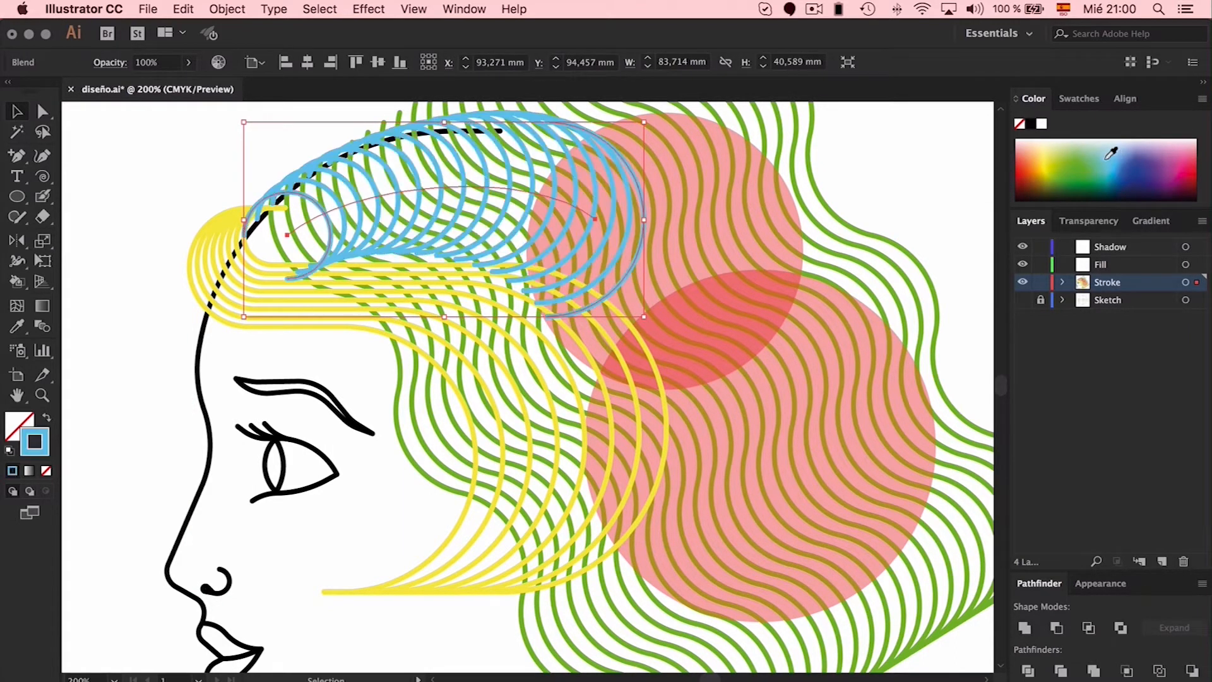
pyautogui.click(135, 164)
pyautogui.hscroll(-2, 135, 165)
pyautogui.scroll(1, 136, 165)
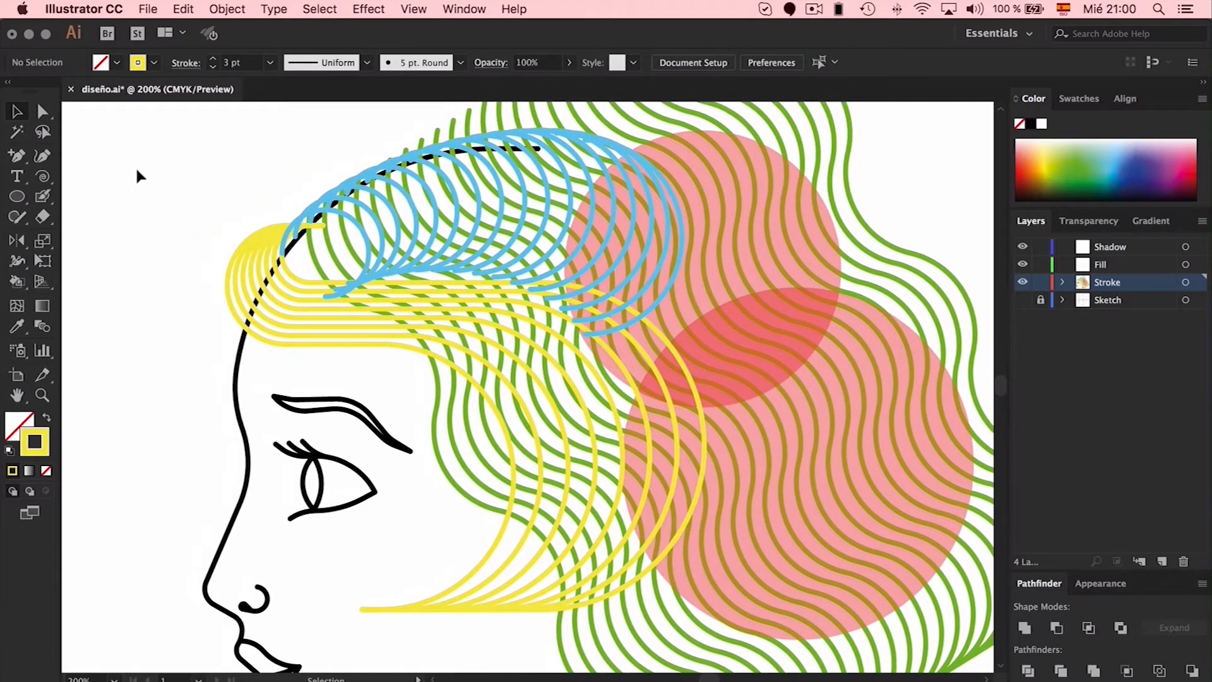
# Isolate the light blue blend, shift its large end arc slightly toward the face and down, and leave isolation.
pyautogui.doubleClick(675, 199)
pyautogui.click(676, 200)
pyautogui.moveTo(674, 198)
pyautogui.mouseDown()
pyautogui.moveTo(669, 214)
pyautogui.moveTo(671, 202)
pyautogui.moveTo(668, 213)
pyautogui.moveTo(657, 206)
pyautogui.mouseUp()
pyautogui.doubleClick(259, 169)
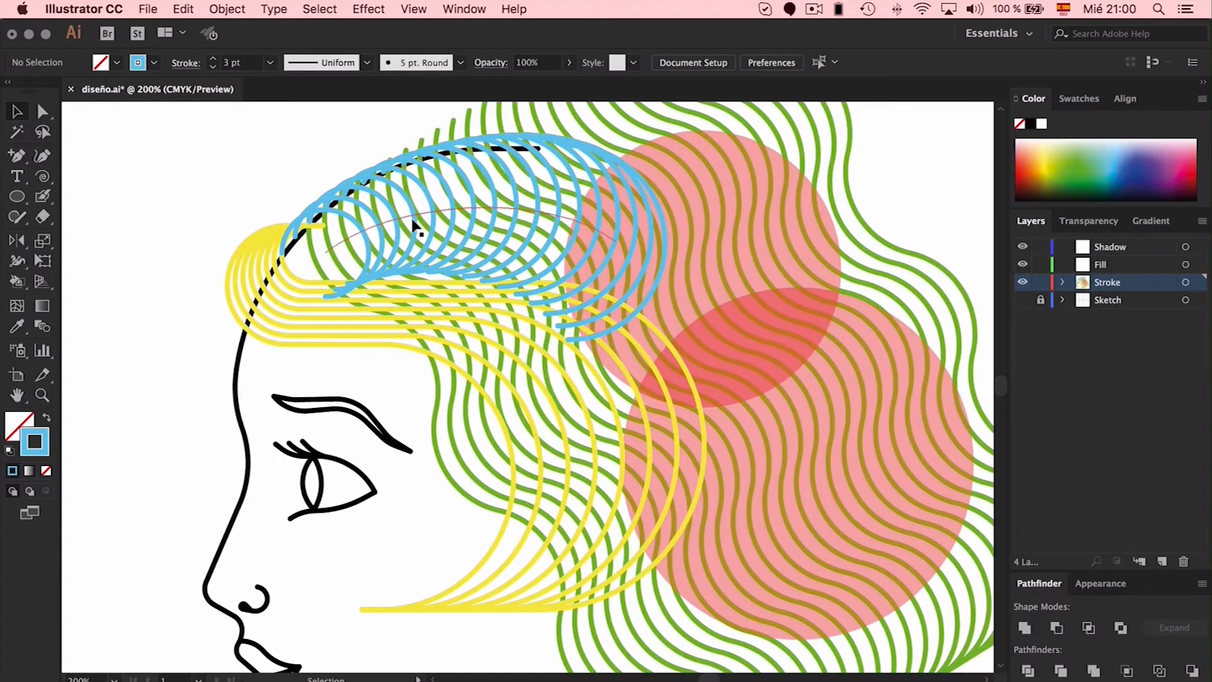
# Raise the arch of the light blue blend's spine slightly by adjusting the direction handle near the forehead.
pyautogui.press('a')
pyautogui.click(431, 210)
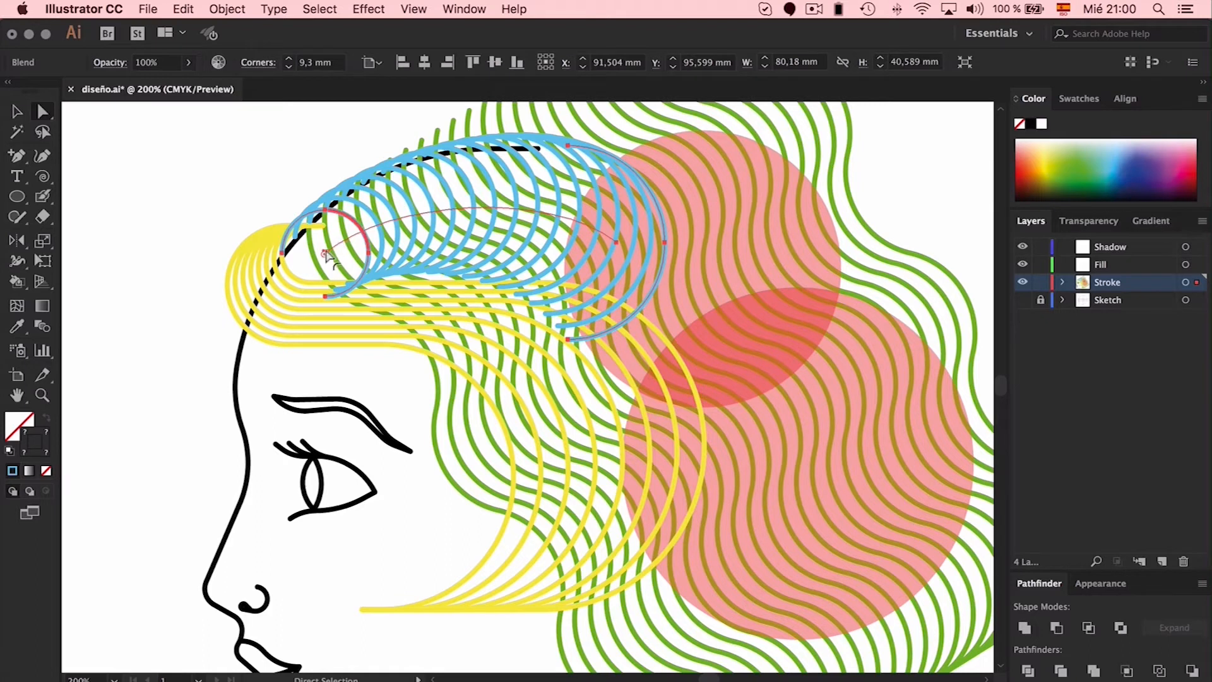
pyautogui.click(616, 242)
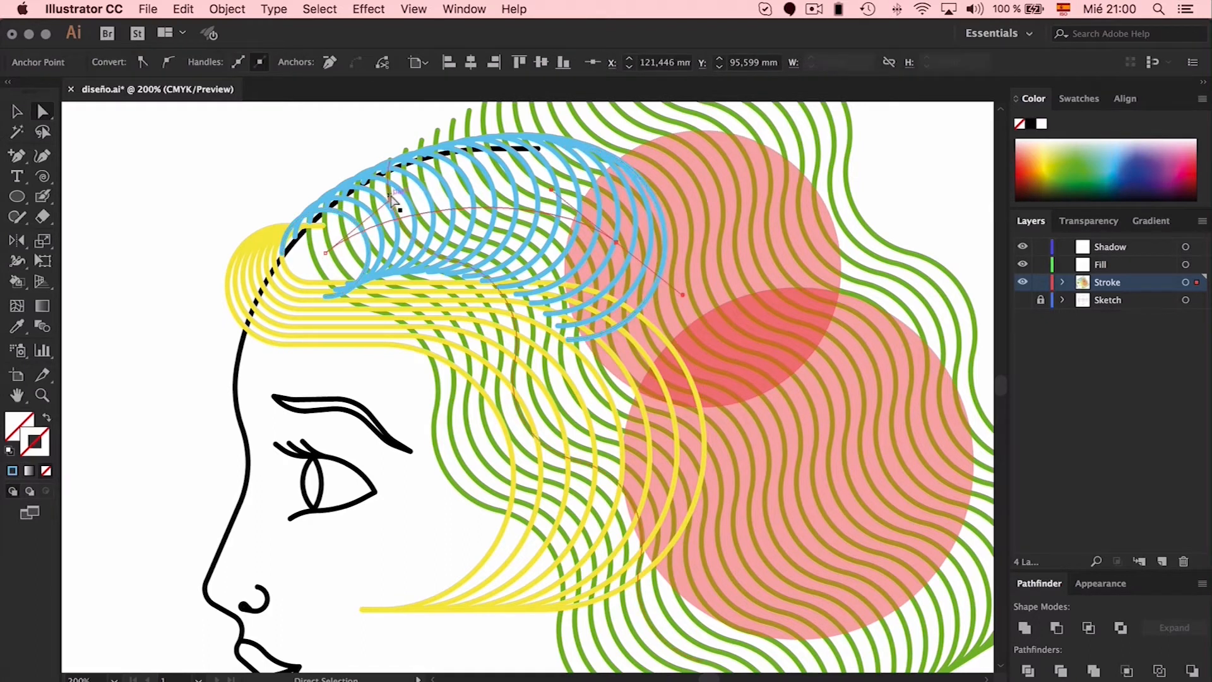
pyautogui.moveTo(391, 199); pyautogui.dragTo(388, 183)
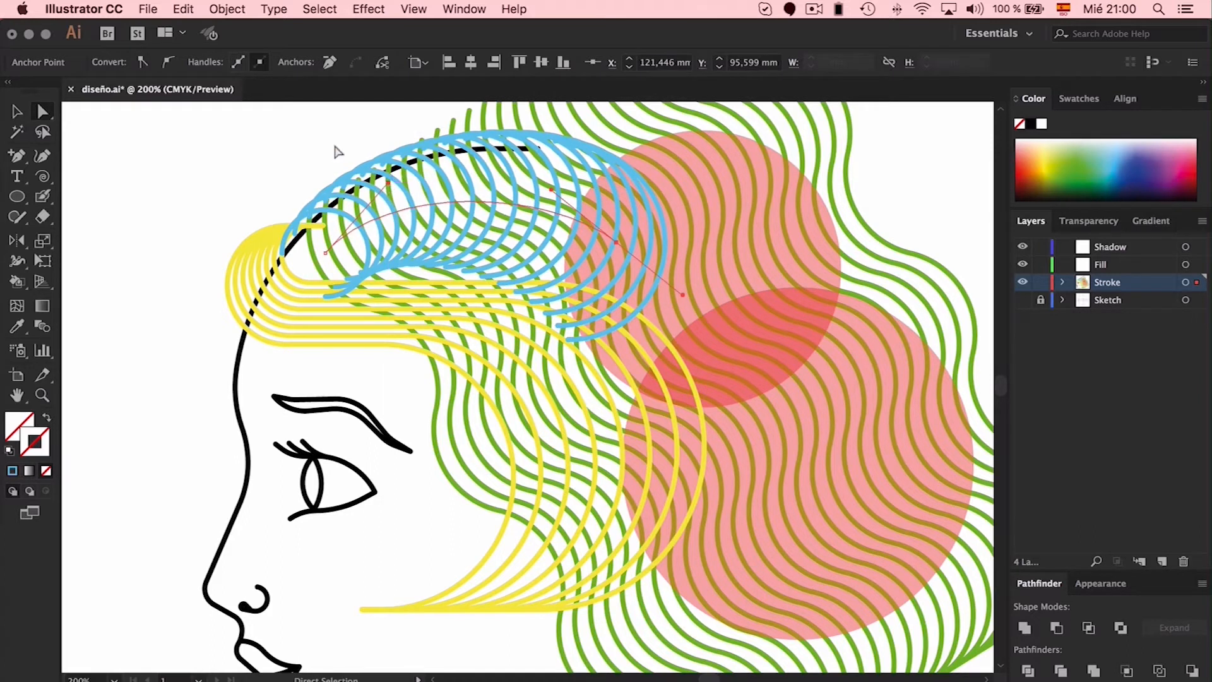
pyautogui.click(309, 134)
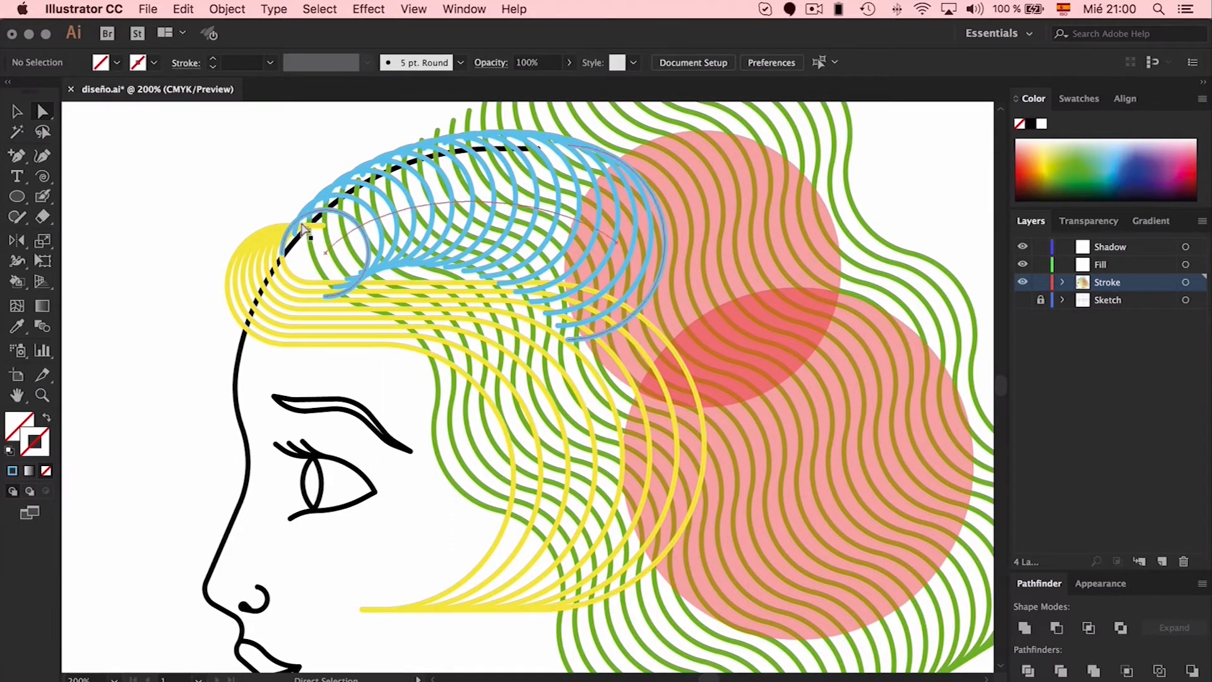
pyautogui.click(404, 205)
pyautogui.moveTo(392, 183); pyautogui.dragTo(394, 187)
pyautogui.click(269, 149)
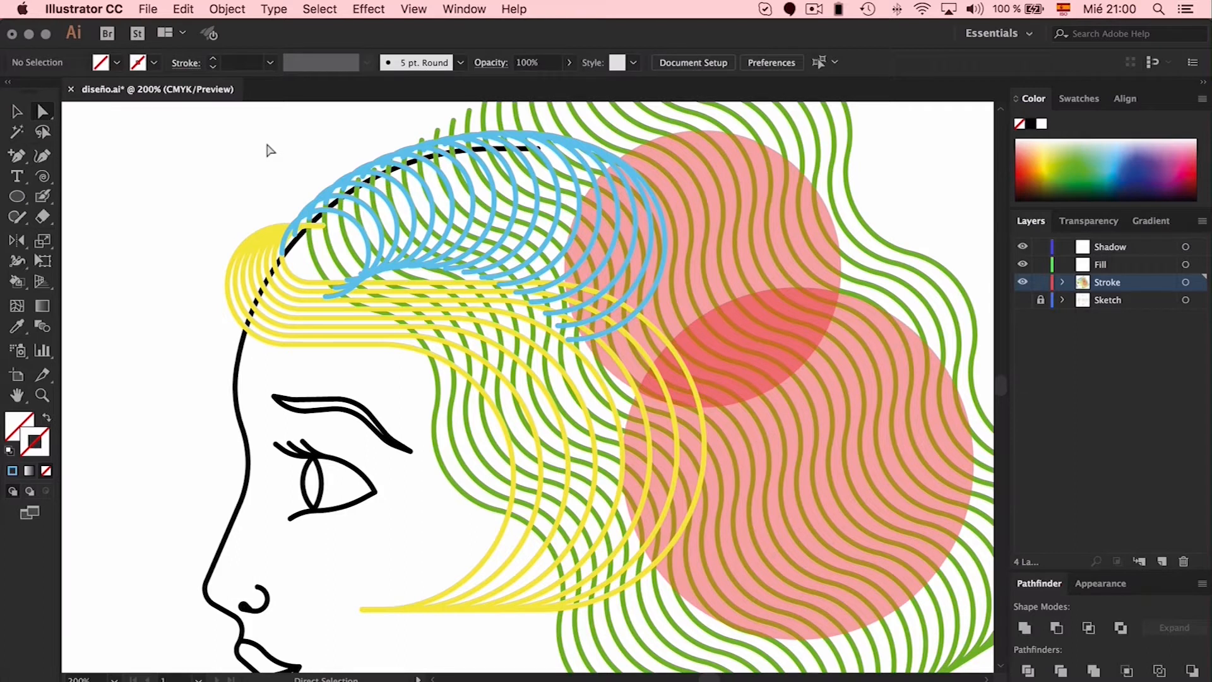
# Move the yellow hair band onto a new layer directly above Stroke, lock that layer, and make Stroke active and unlocked.
pyautogui.press('v')
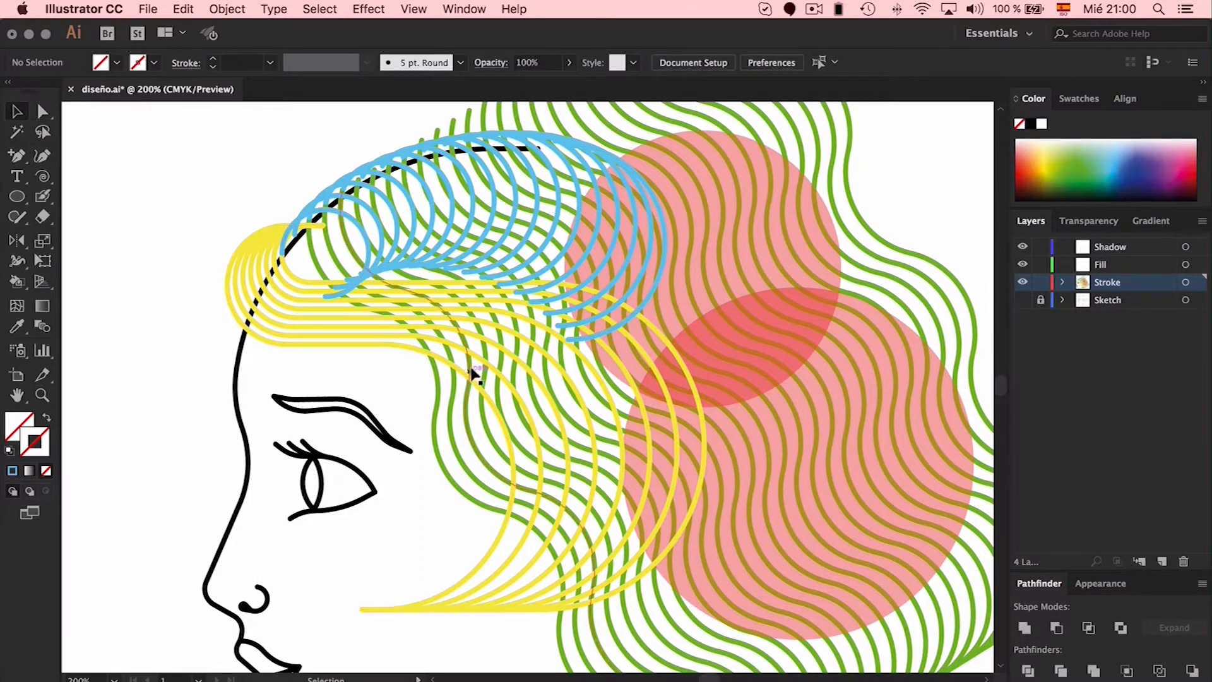
pyautogui.click(492, 324)
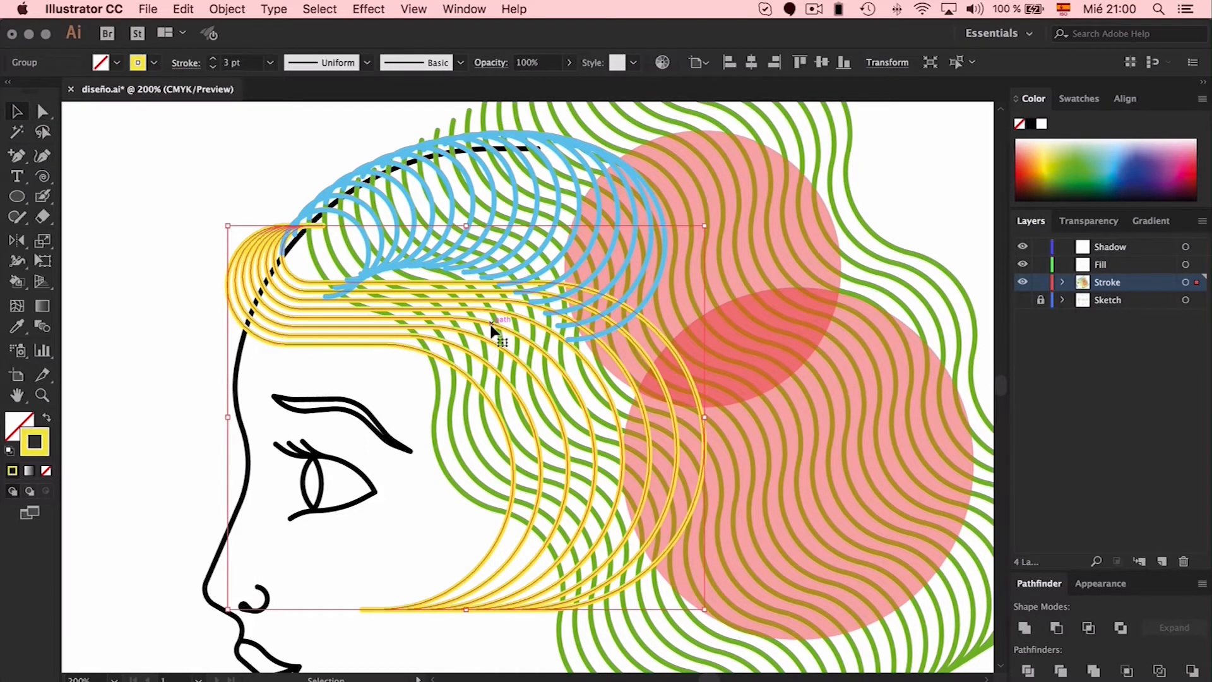
pyautogui.press('Delete')
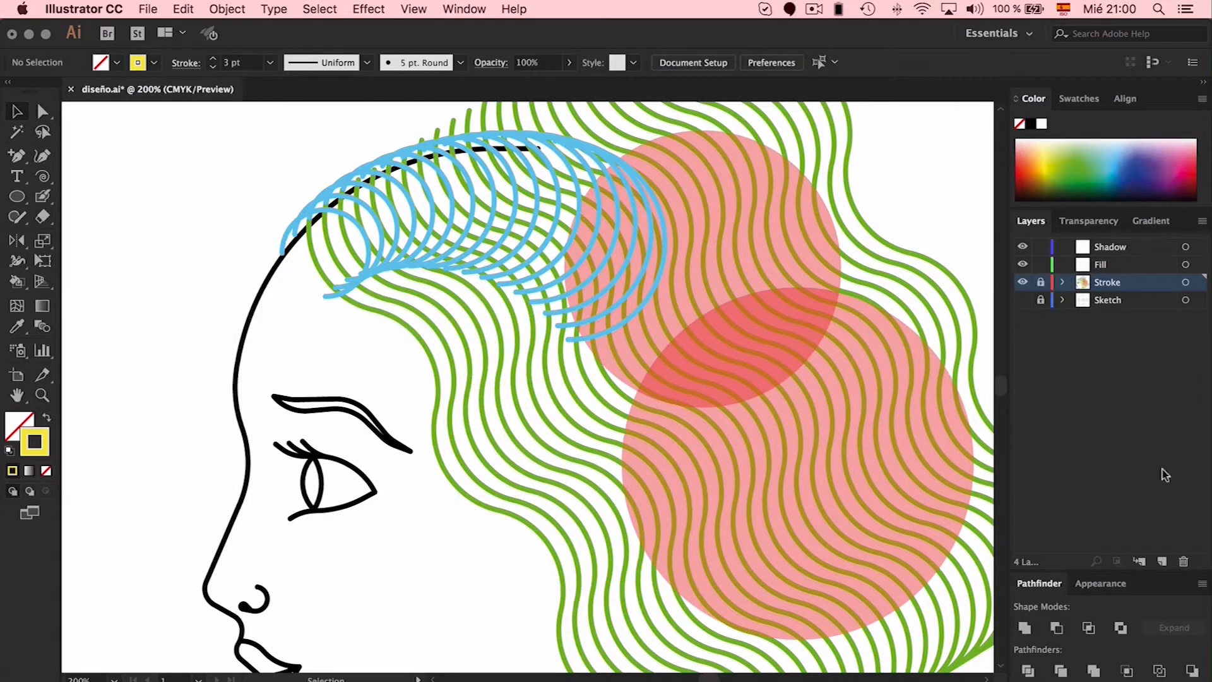
pyautogui.click(1162, 562)
pyautogui.press('super+f')
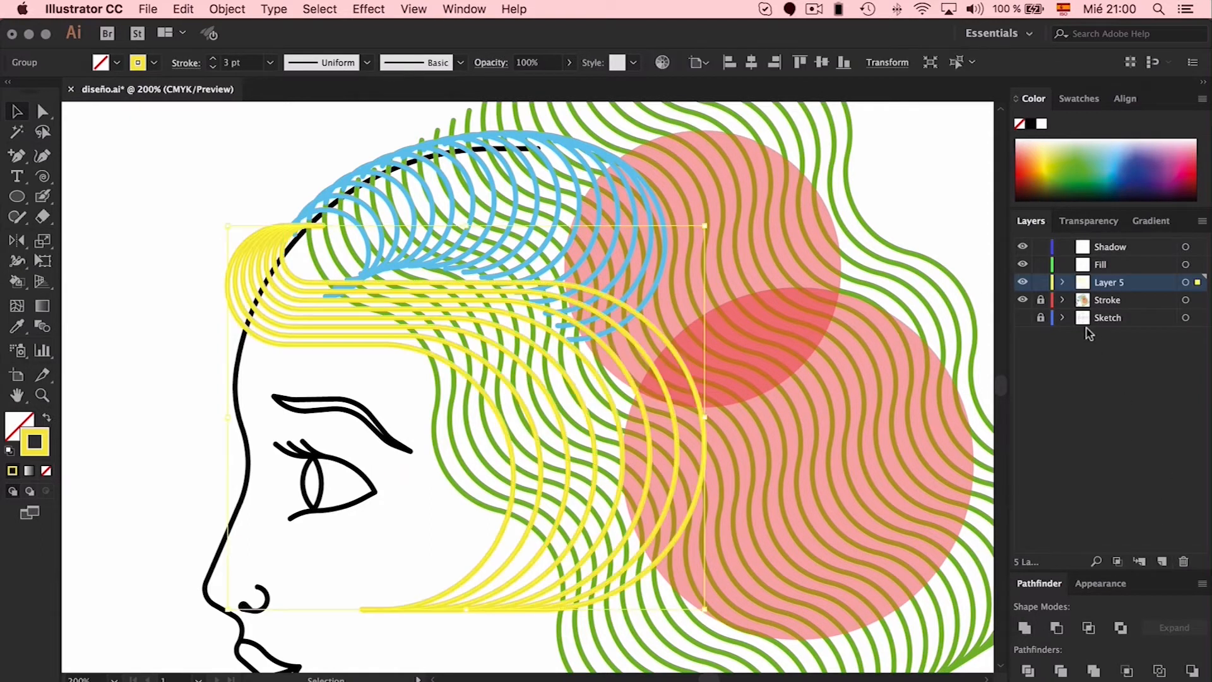
pyautogui.click(1041, 282)
pyautogui.click(1090, 301)
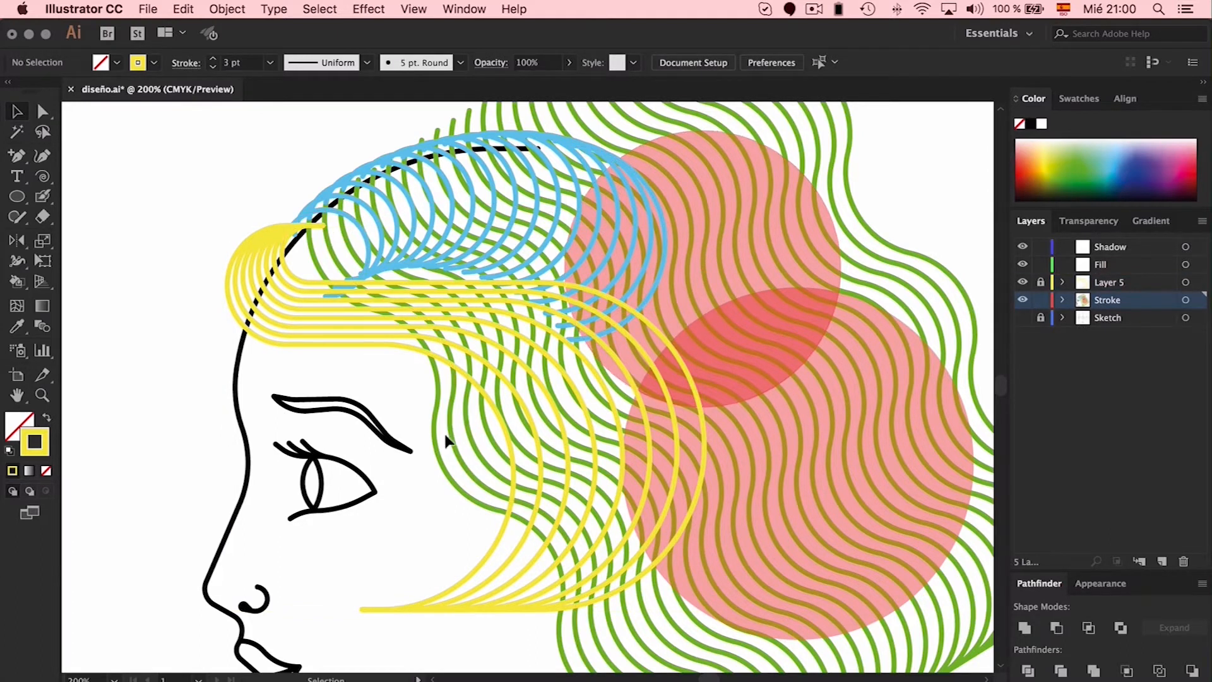
# Delete the segments of the green wavy strands crossing the yellow band beside the cheek, and undo the accidental edit to the red circle.
pyautogui.click(435, 366)
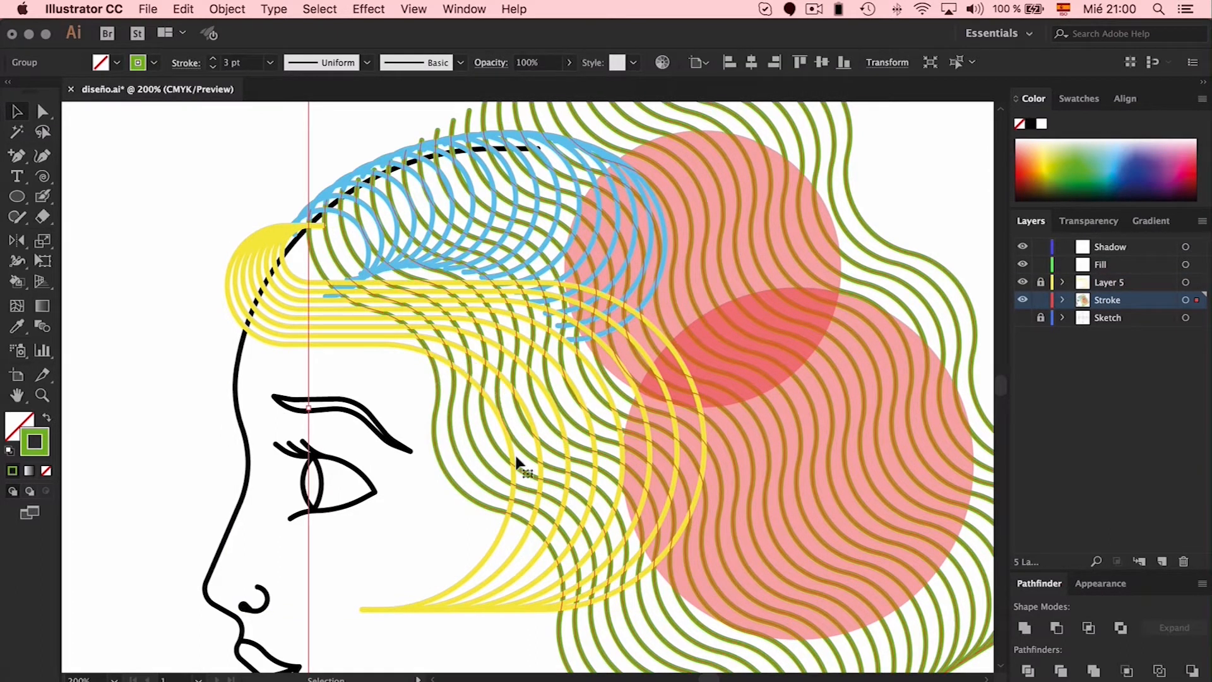
pyautogui.press('super+minus')
pyautogui.press('super+minus')
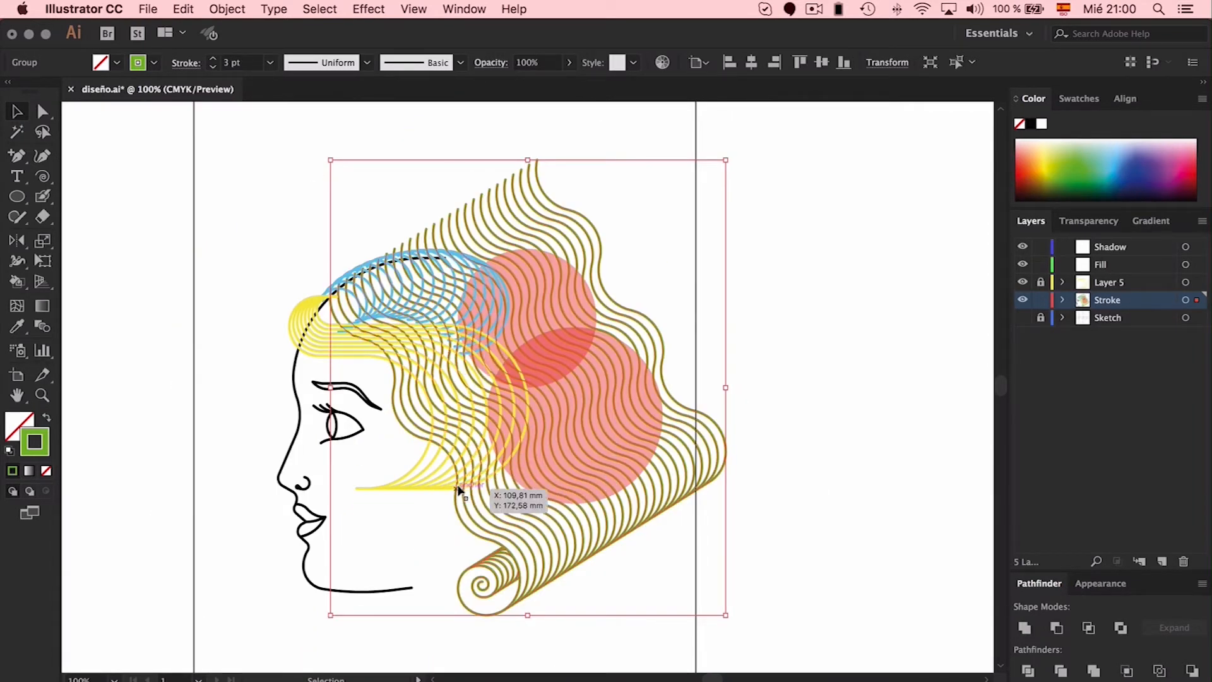
pyautogui.click(422, 465)
pyautogui.press('a')
pyautogui.click(457, 464)
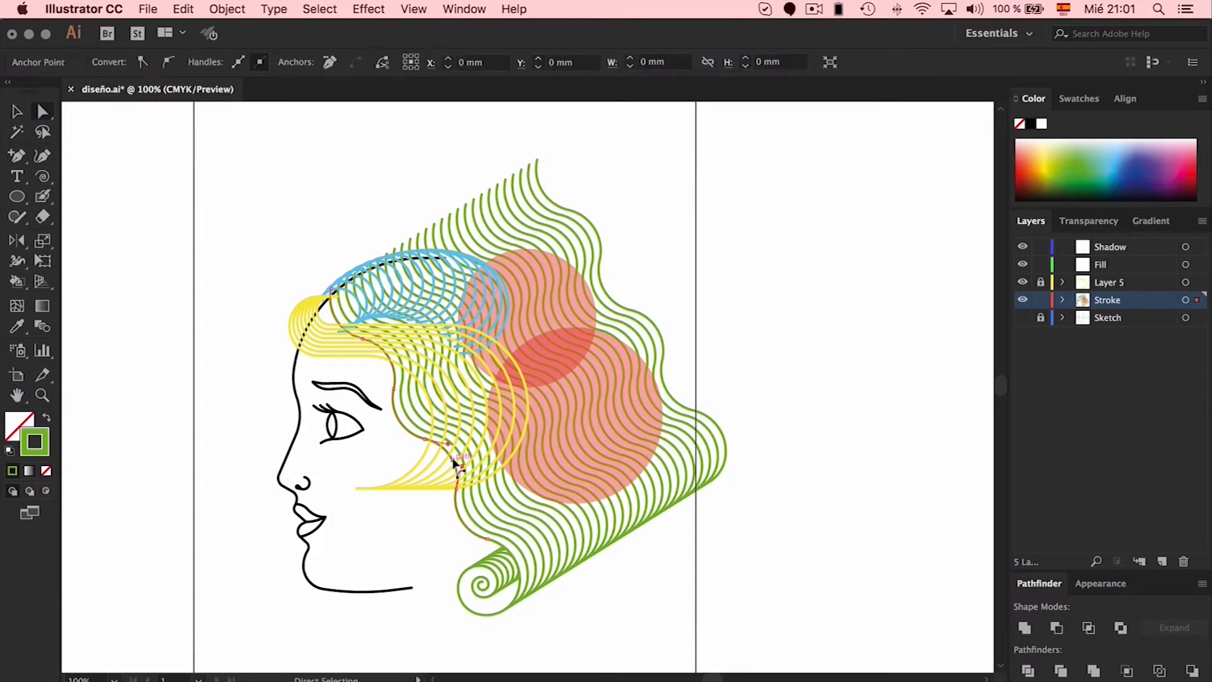
pyautogui.click(468, 452)
pyautogui.click(471, 453)
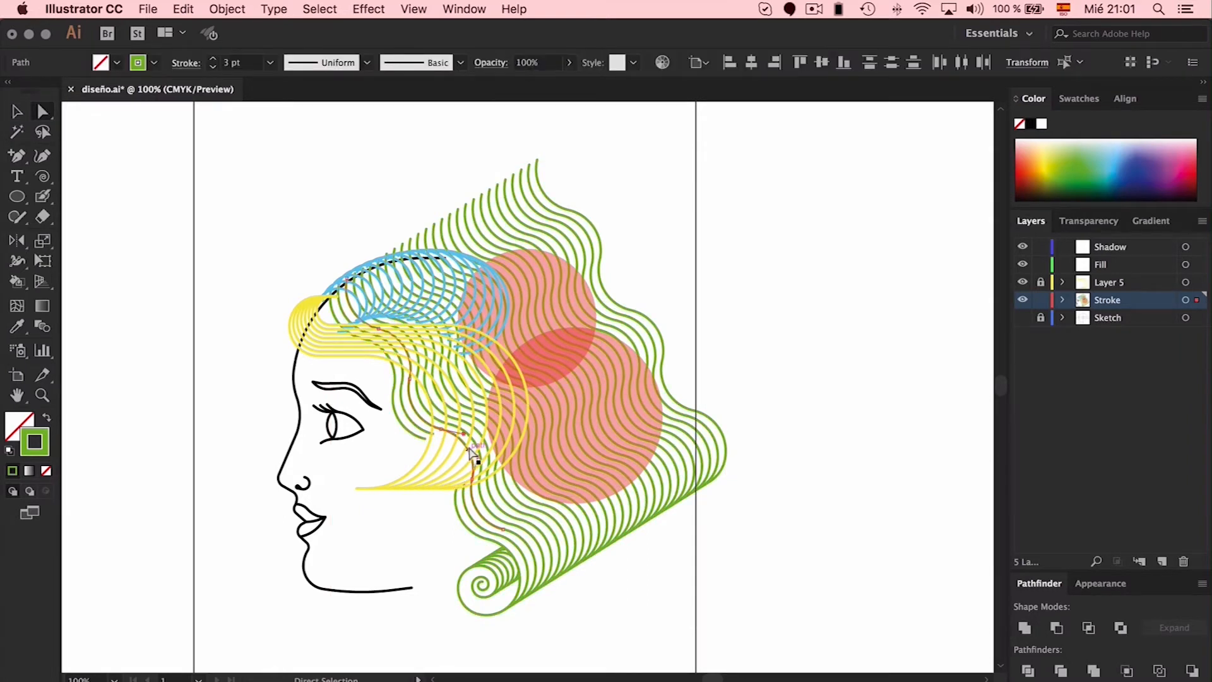
pyautogui.moveTo(479, 442); pyautogui.dragTo(487, 442)
pyautogui.click(495, 438)
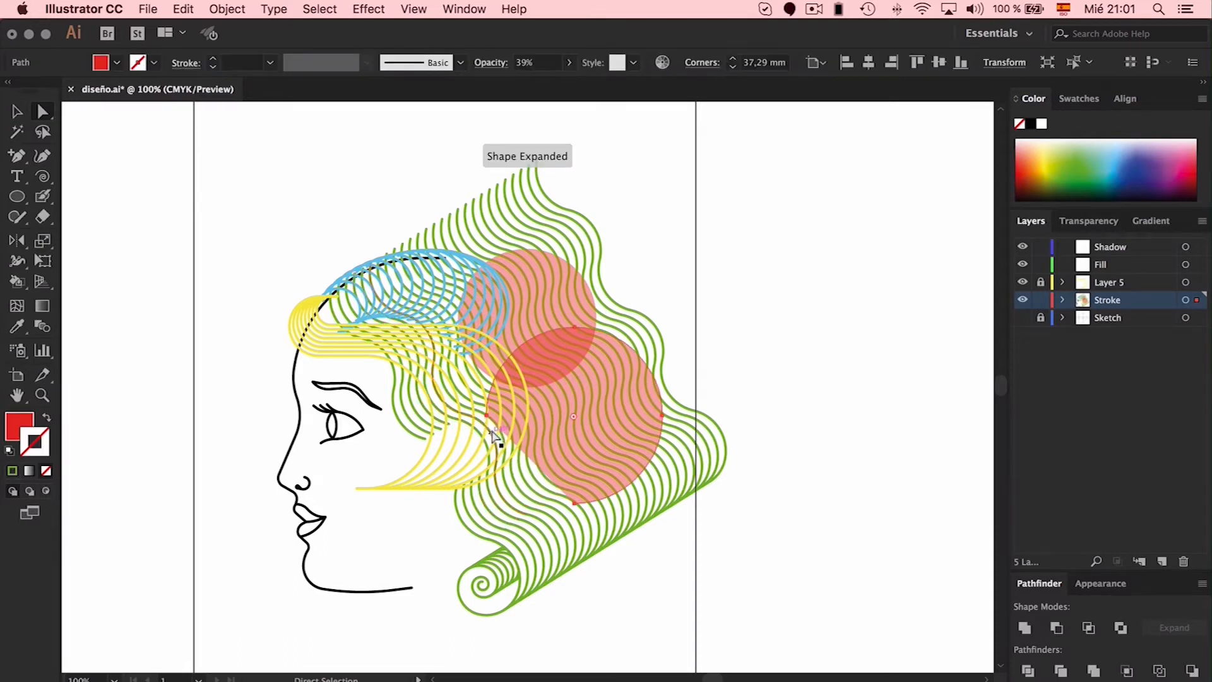
pyautogui.press('super+z')
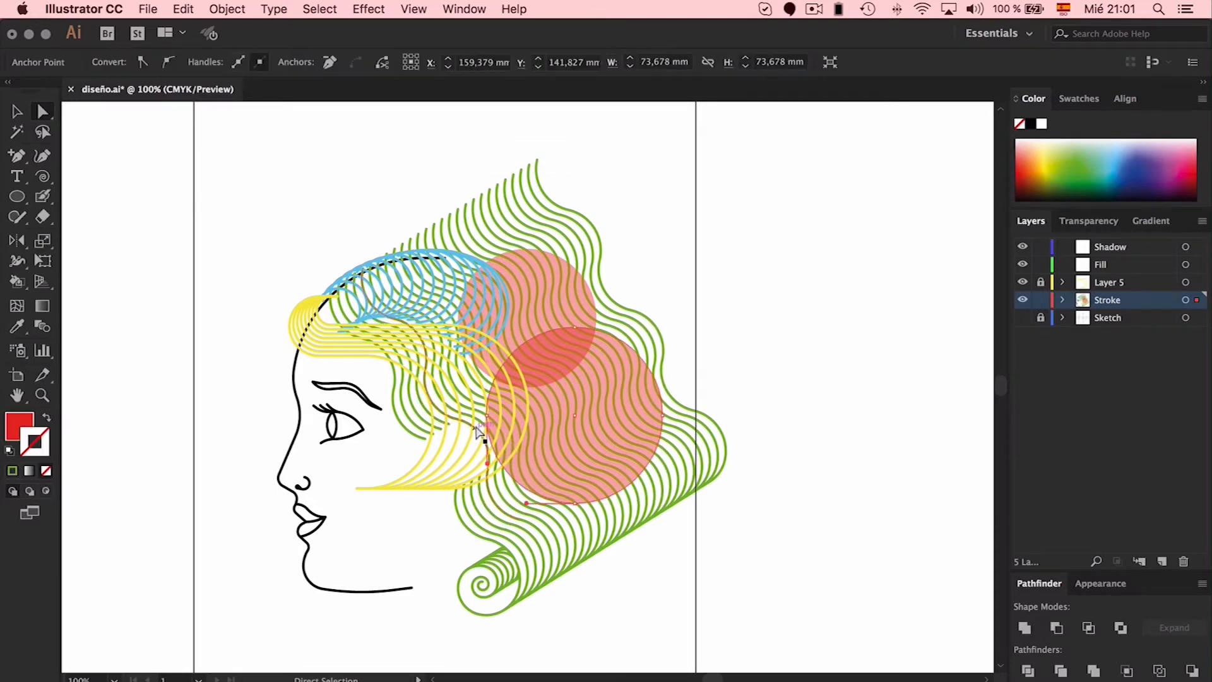
# Delete the next green strand's segment inside the yellow band's curve and the leftover pieces running up under the light blue blend.
pyautogui.click(476, 429)
pyautogui.click(476, 417)
pyautogui.press('Delete')
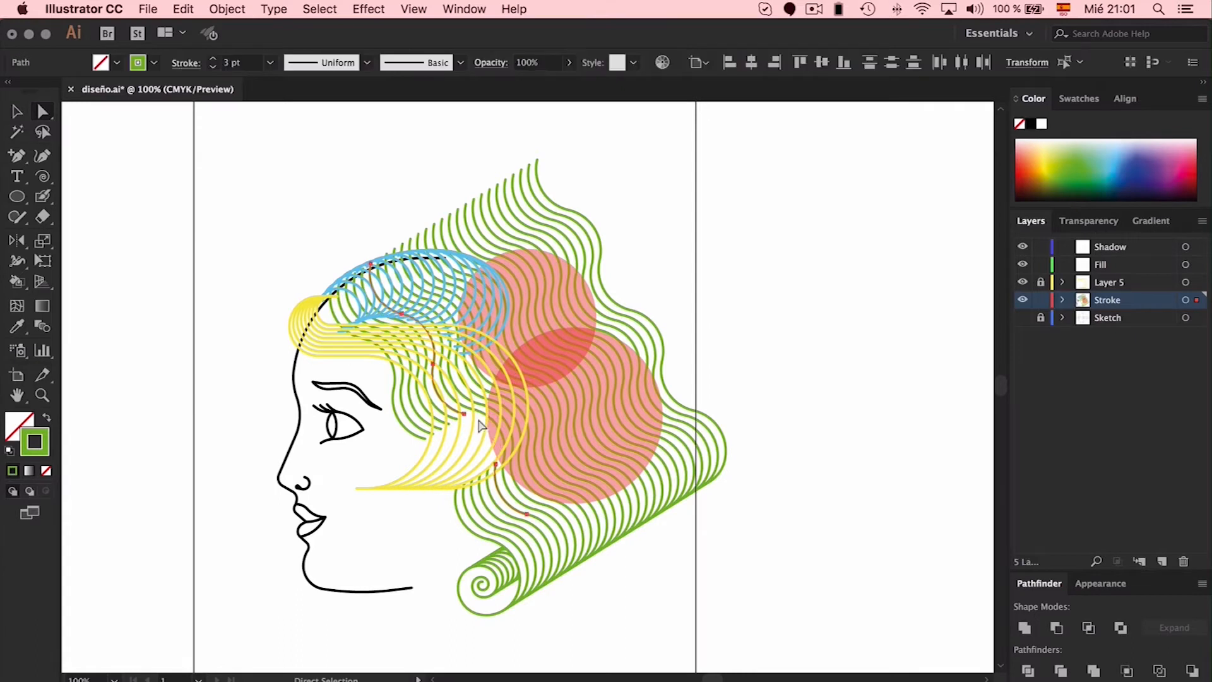
pyautogui.click(463, 414)
pyautogui.press('Delete')
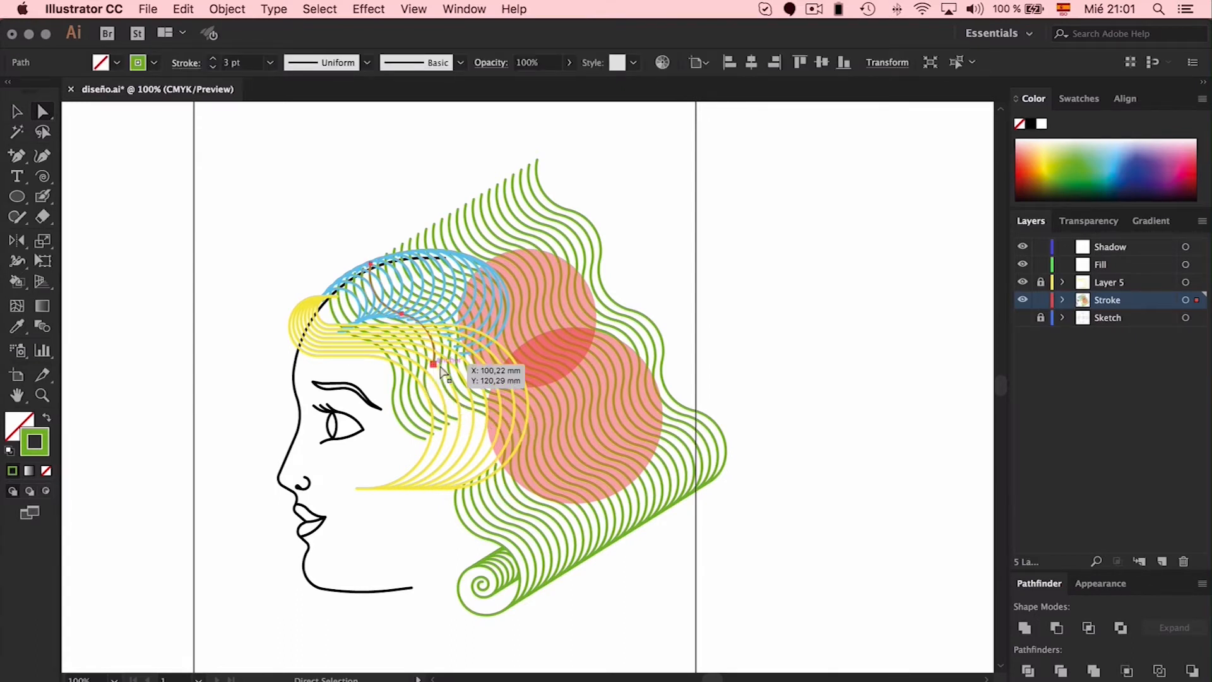
pyautogui.press('Delete')
pyautogui.click(468, 422)
pyautogui.press('Delete')
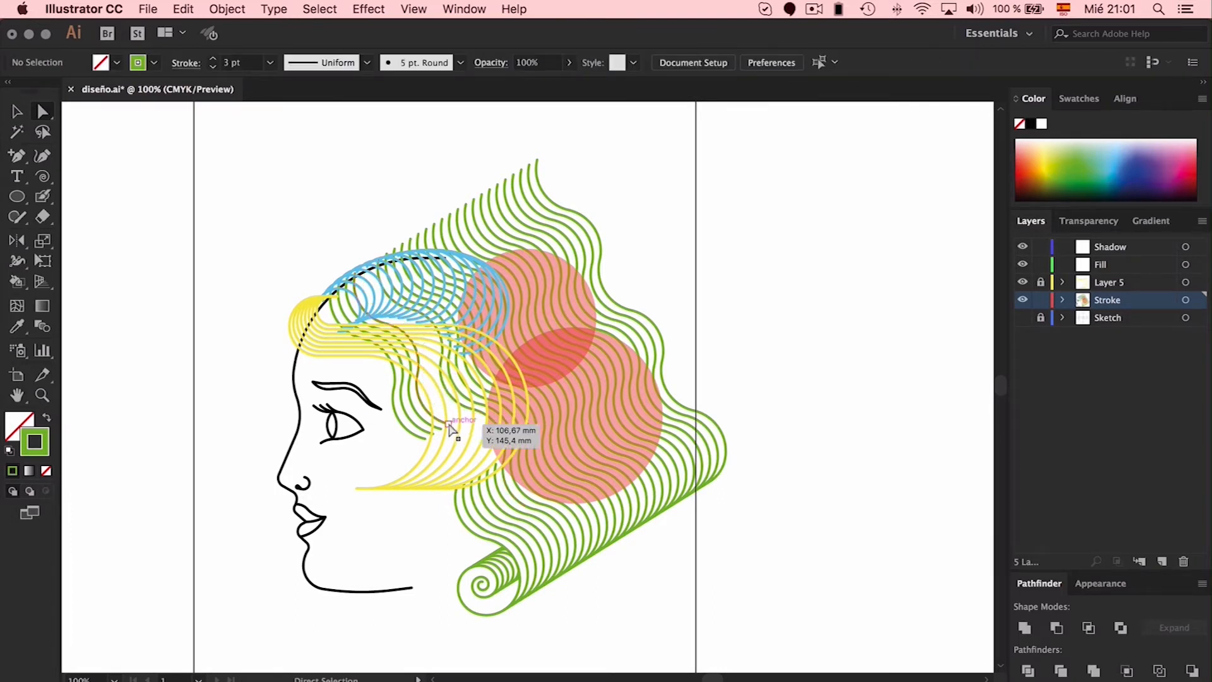
# Delete the upper segments of the fourth green strand from the face, keeping its short lower piece.
pyautogui.click(400, 345)
pyautogui.click(386, 323)
pyautogui.press('Delete')
pyautogui.click(401, 343)
pyautogui.press('Delete')
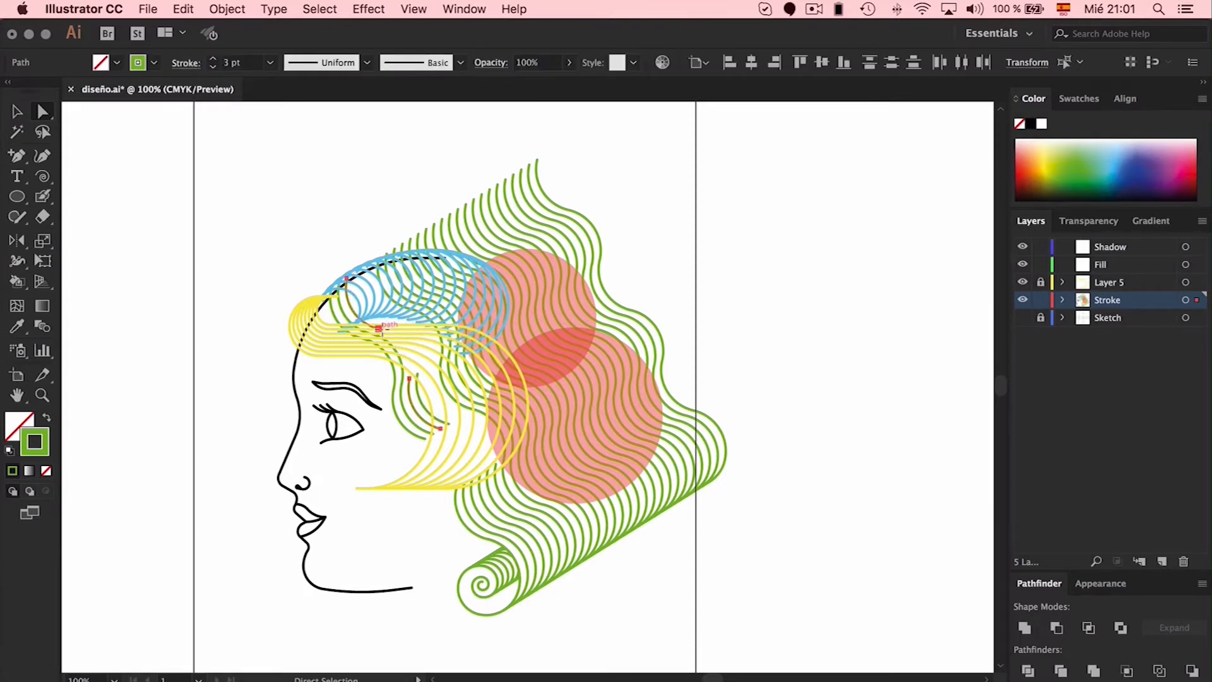
# Try to delete the upper segments of the next green strands closer to the face.
pyautogui.click(380, 329)
pyautogui.press('Delete')
pyautogui.click(383, 340)
pyautogui.press('Delete')
pyautogui.click(375, 331)
pyautogui.press('Delete')
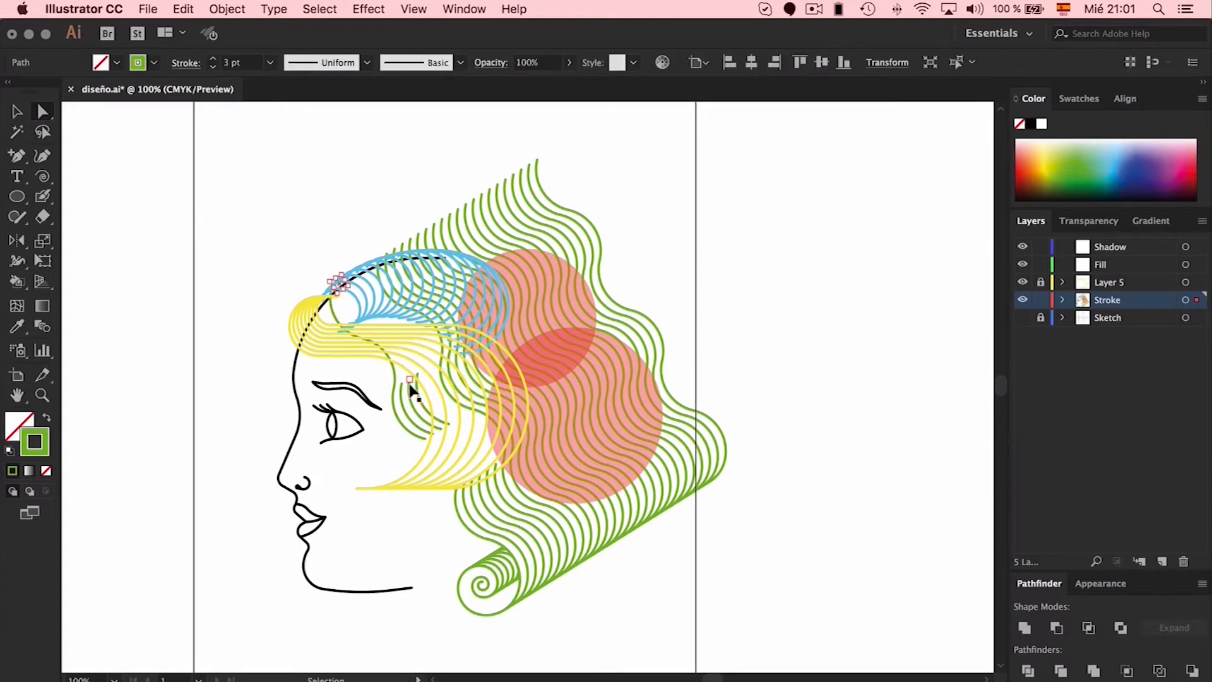
pyautogui.click(402, 385)
pyautogui.press('Delete')
# Add anchor points where the three green strands nearest the face cross the lowest line of the yellow band.
pyautogui.press('super+plus')
pyautogui.press('super+plus')
pyautogui.press('super+plus')
pyautogui.hscroll(-5, 431, 352)
pyautogui.press('+')
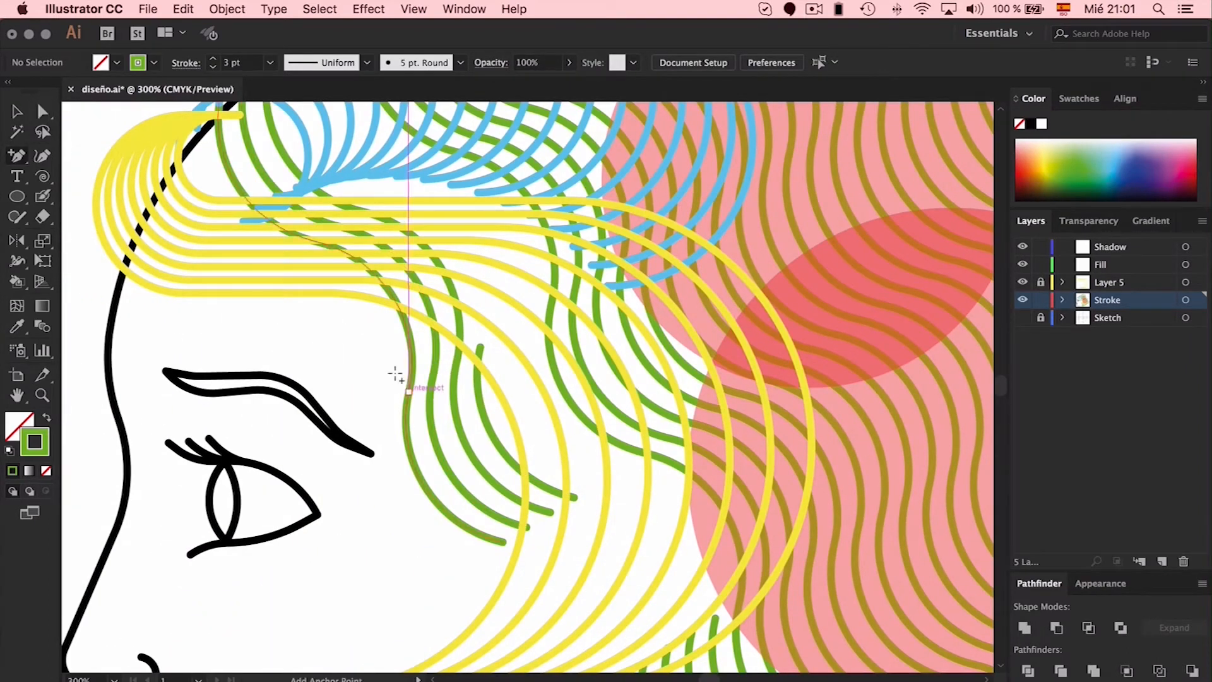
pyautogui.click(399, 306)
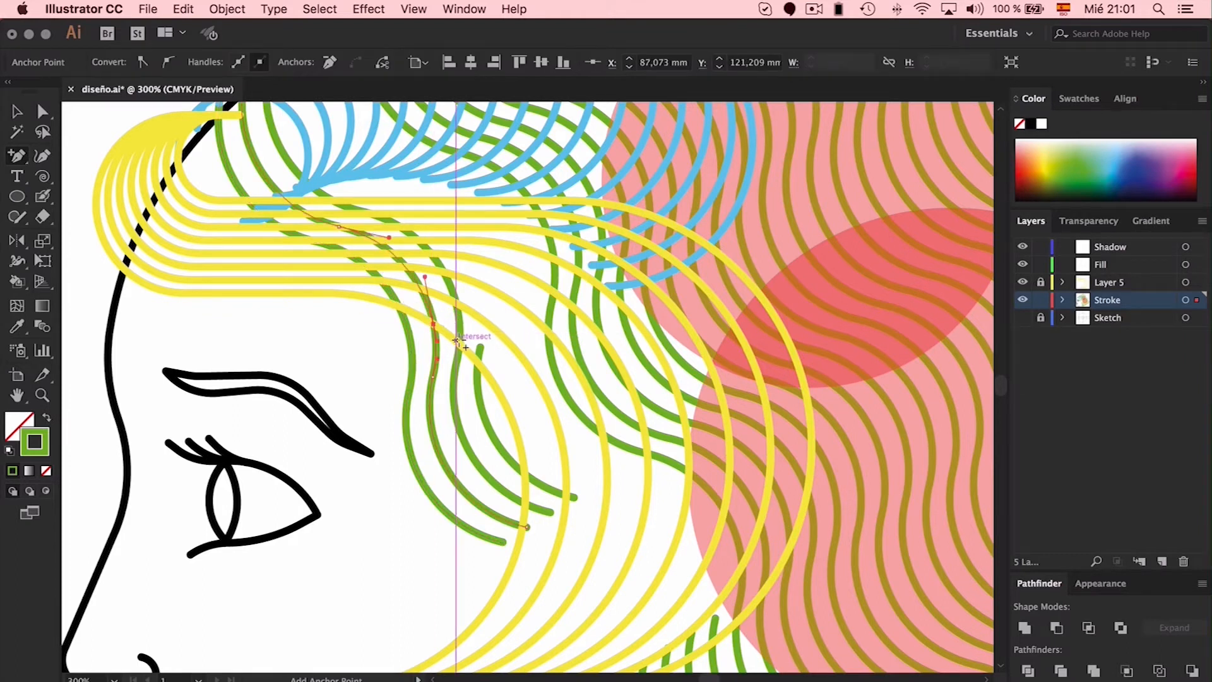
pyautogui.click(459, 341)
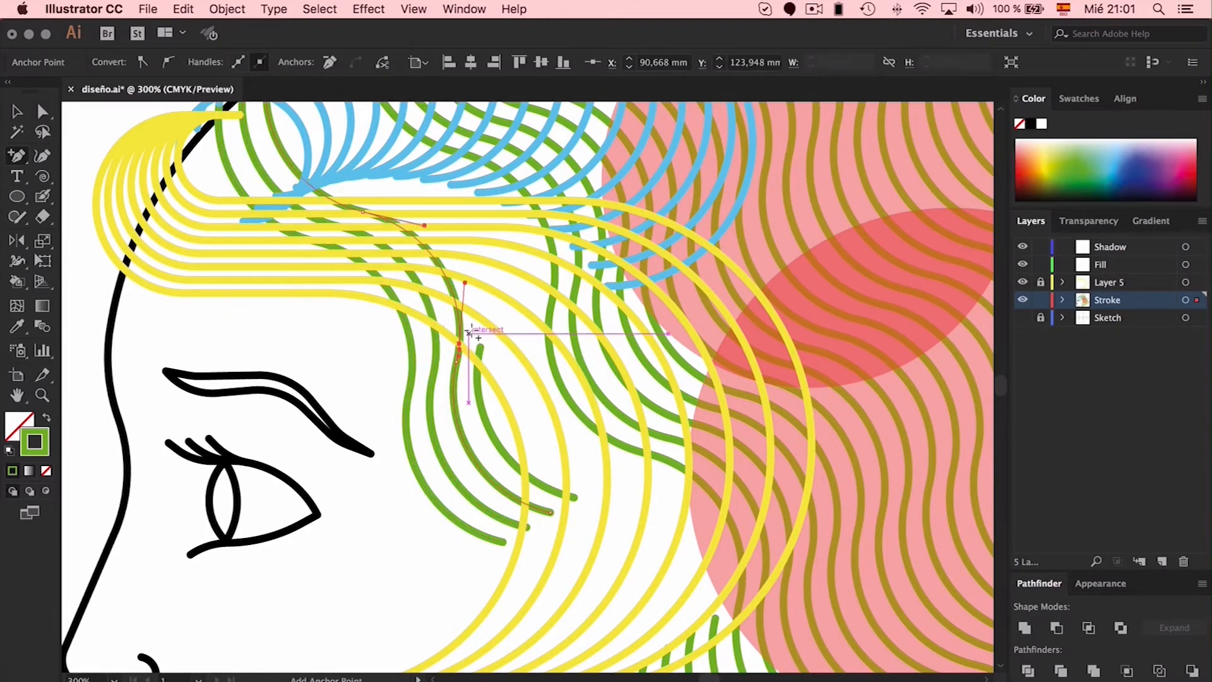
# Delete the part of the third green strand above its new anchor point at the yellow band.
pyautogui.press('a')
pyautogui.click(440, 266)
pyautogui.press('Delete')
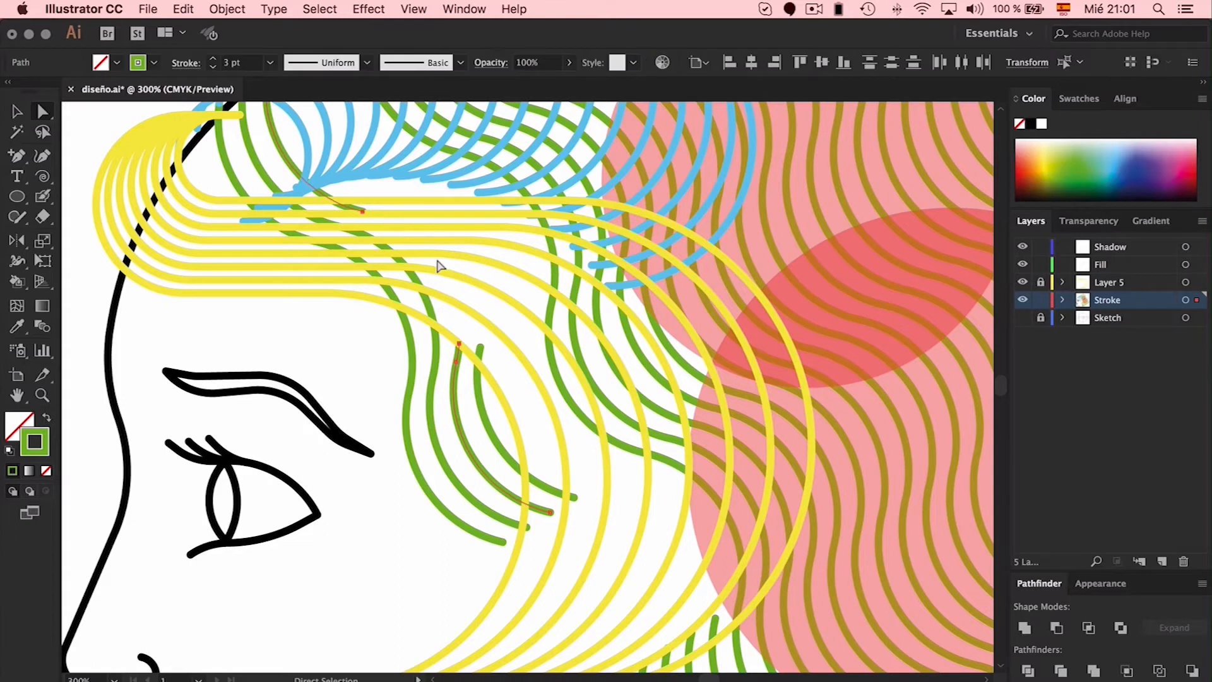
pyautogui.scroll(2, 440, 266)
pyautogui.click(367, 252)
pyautogui.press('Delete')
pyautogui.press('Delete')
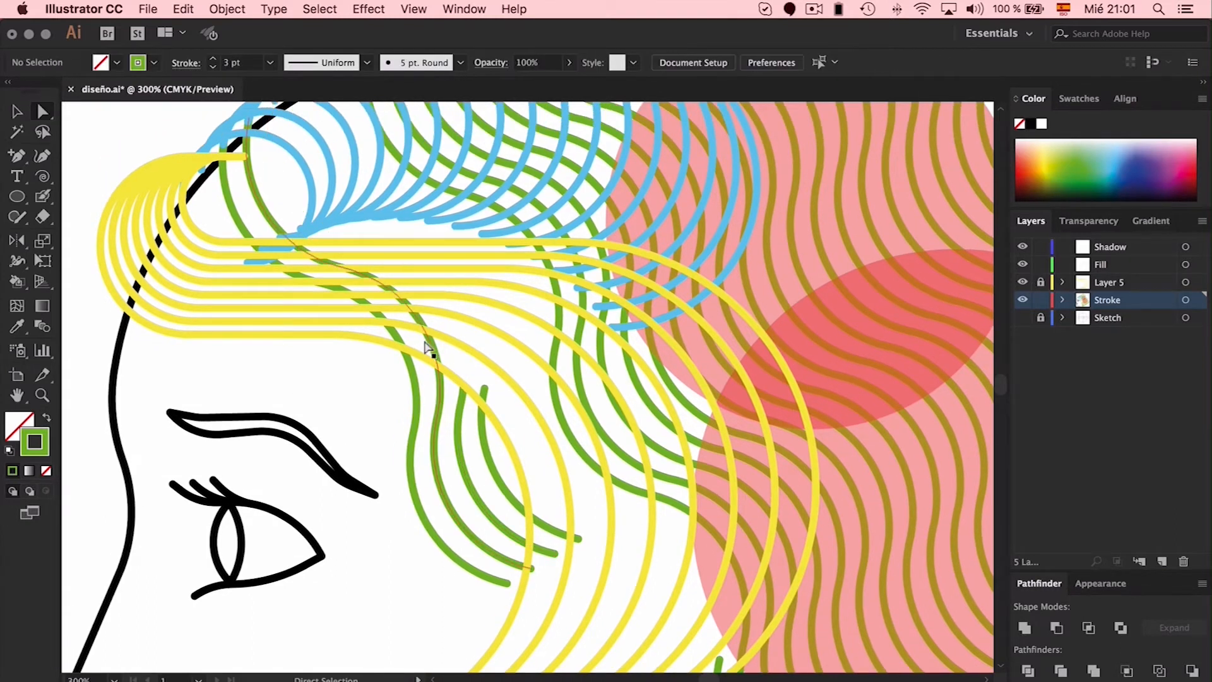
# Delete the parts of the two green strands nearest the face that lie above the yellow band's lowest line.
pyautogui.click(428, 336)
pyautogui.press('Delete')
pyautogui.click(344, 268)
pyautogui.press('Delete')
pyautogui.press('Delete')
pyautogui.click(368, 307)
pyautogui.press('Delete')
pyautogui.press('Delete')
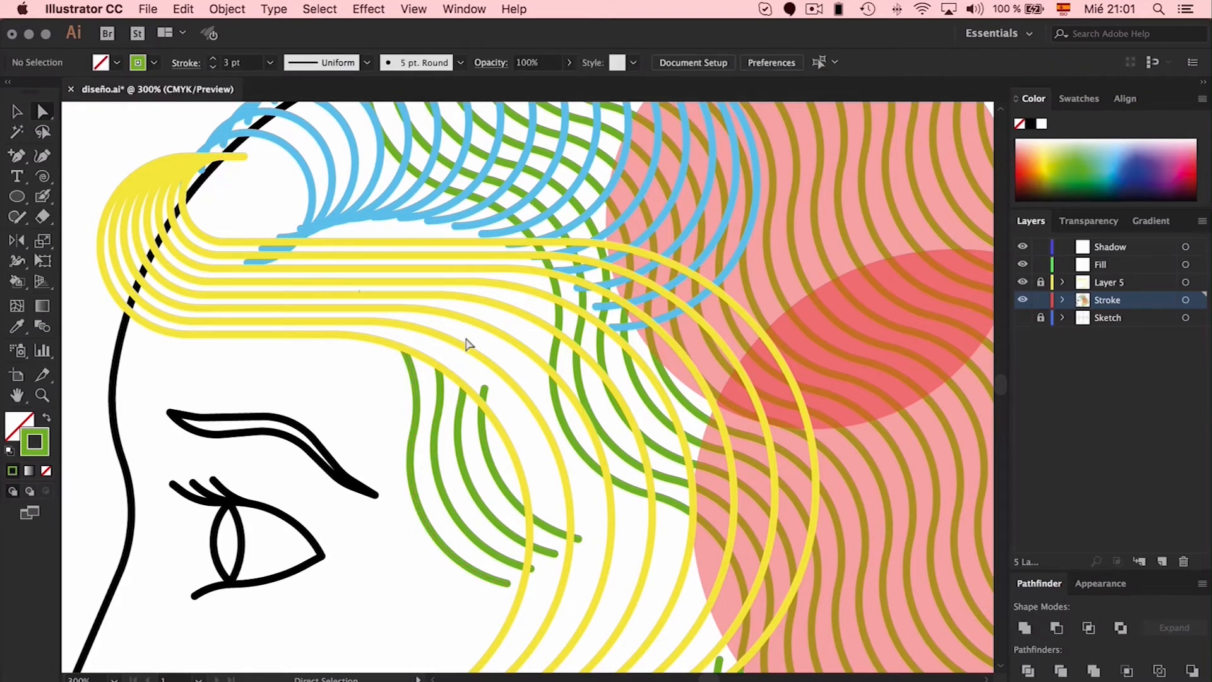
# Isolate the green strand group, try deleting the short strand nearest the face, and undo that deletion.
pyautogui.scroll(-3, 467, 344)
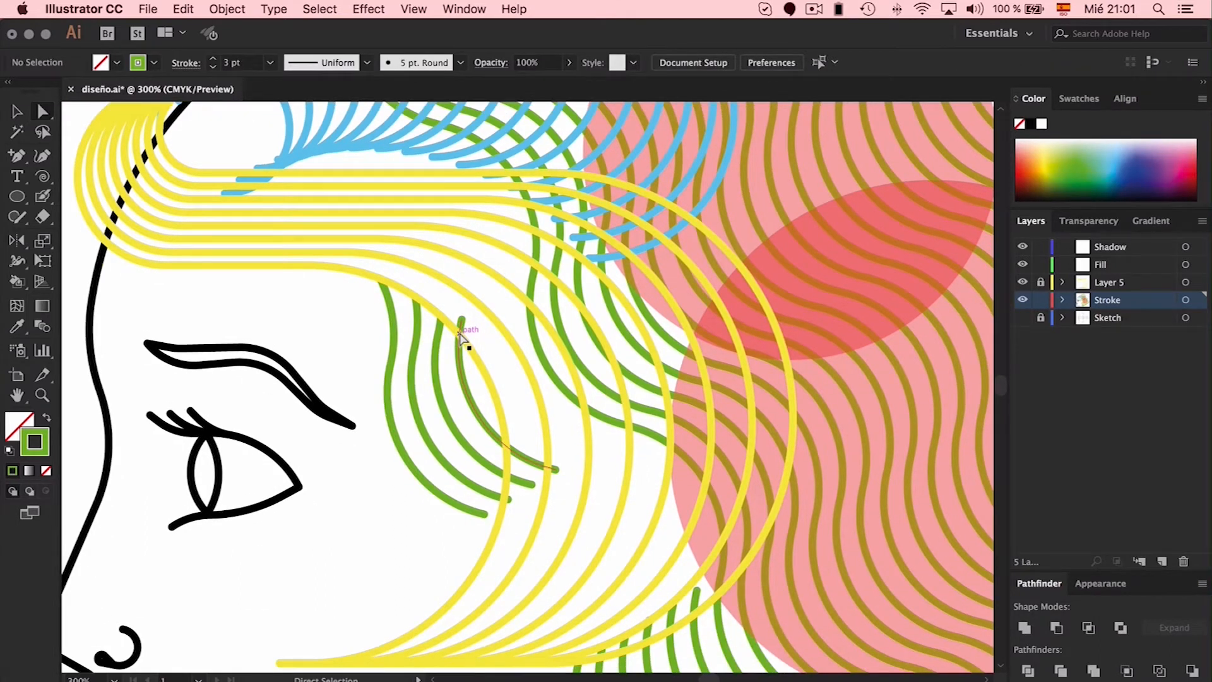
pyautogui.press('v')
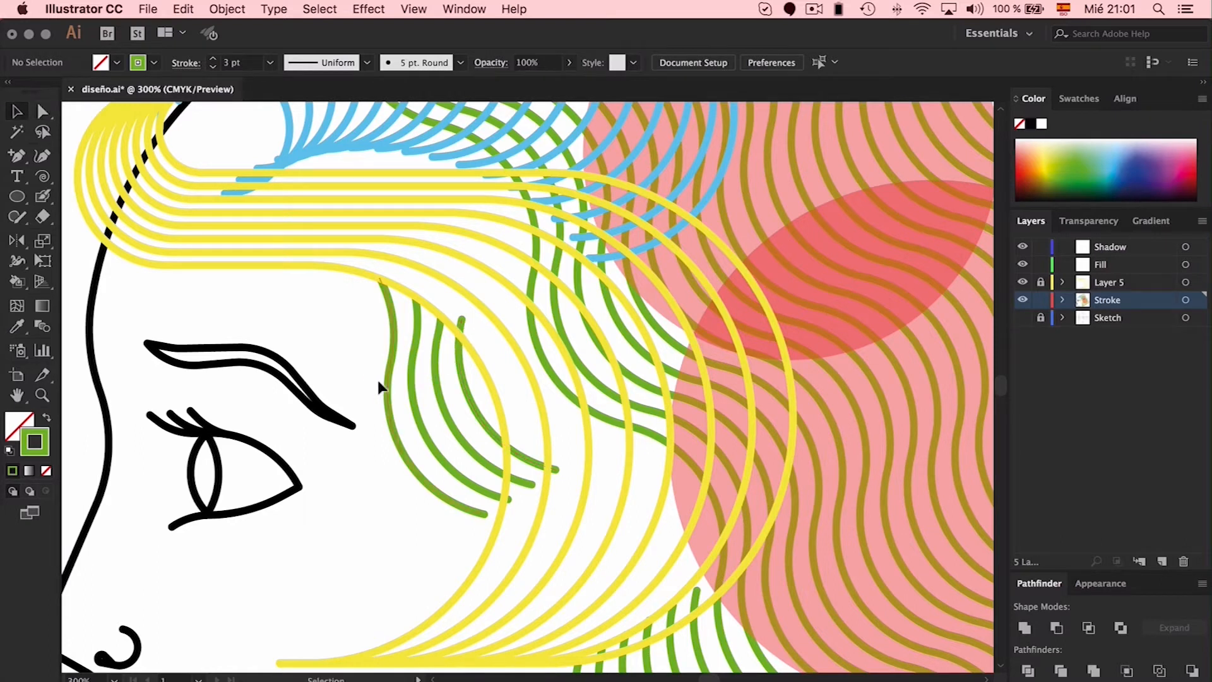
pyautogui.moveTo(426, 411); pyautogui.dragTo(449, 411)
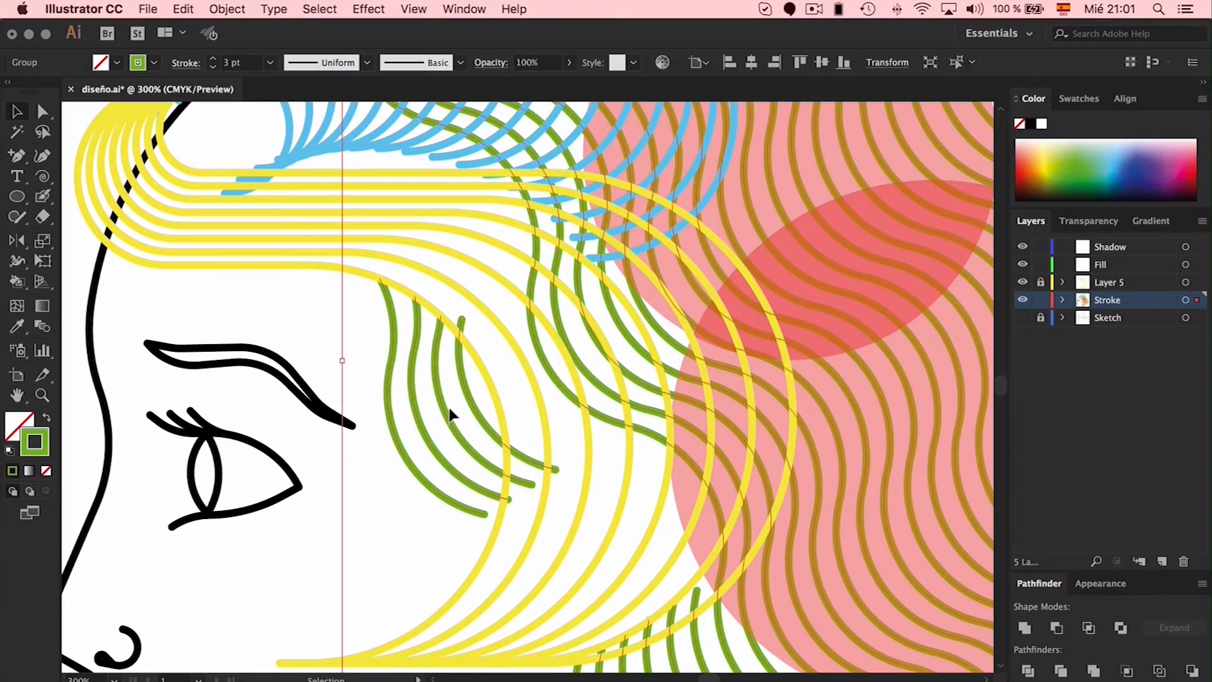
pyautogui.click(341, 344)
pyautogui.doubleClick(393, 341)
pyautogui.click(397, 343)
pyautogui.press('Delete')
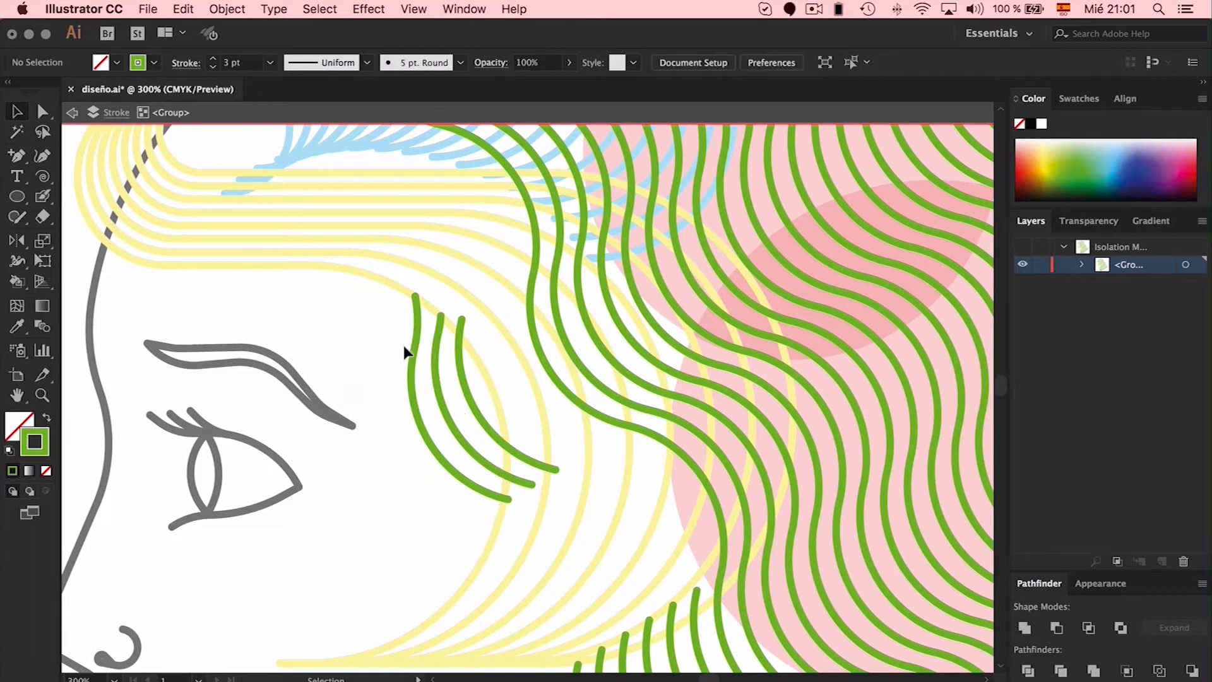
pyautogui.press('super+z')
pyautogui.click(463, 382)
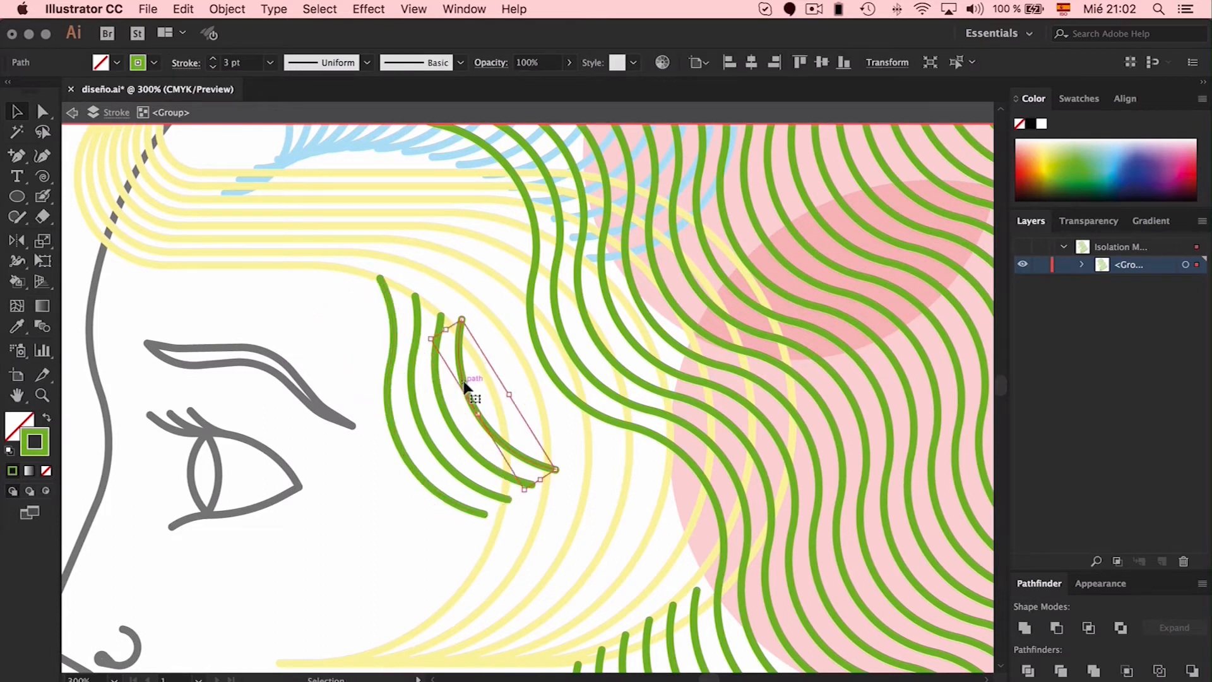
# Draw a green arc with the Arc tool beside the short strand farthest from the face.
pyautogui.click(19, 210)
pyautogui.click(40, 180)
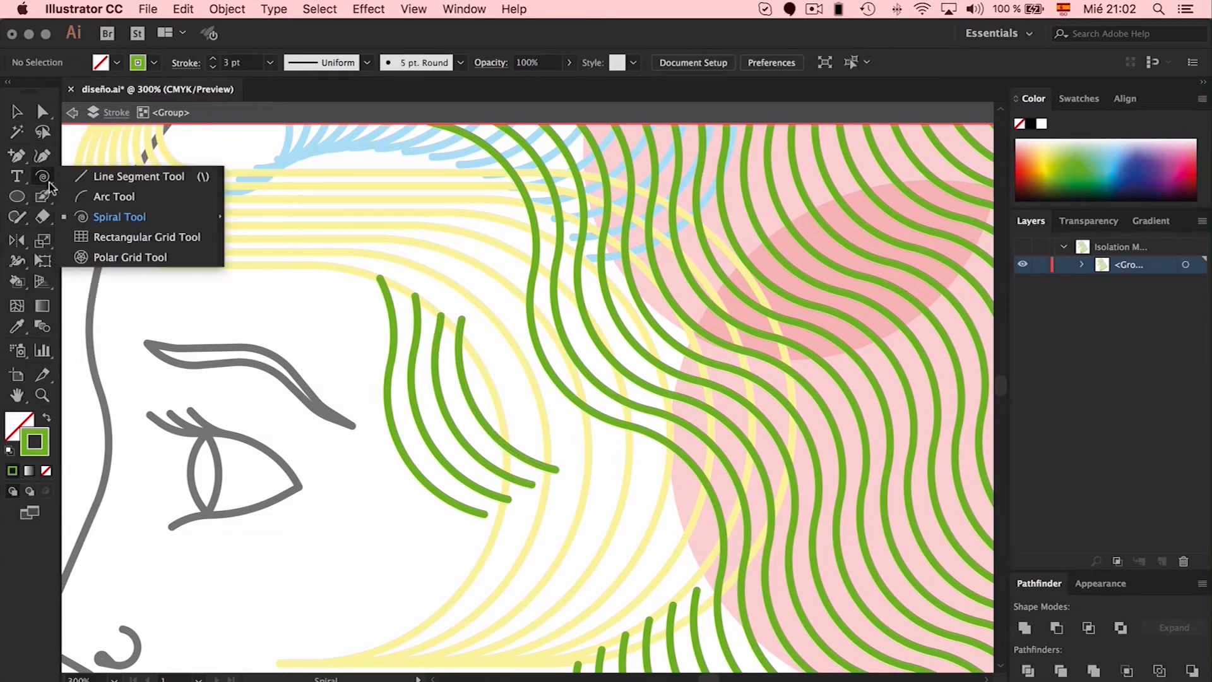
pyautogui.click(111, 198)
pyautogui.moveTo(464, 440)
pyautogui.mouseDown()
pyautogui.moveTo(543, 360)
pyautogui.moveTo(442, 404)
pyautogui.moveTo(441, 423)
pyautogui.mouseUp()
pyautogui.press('v')
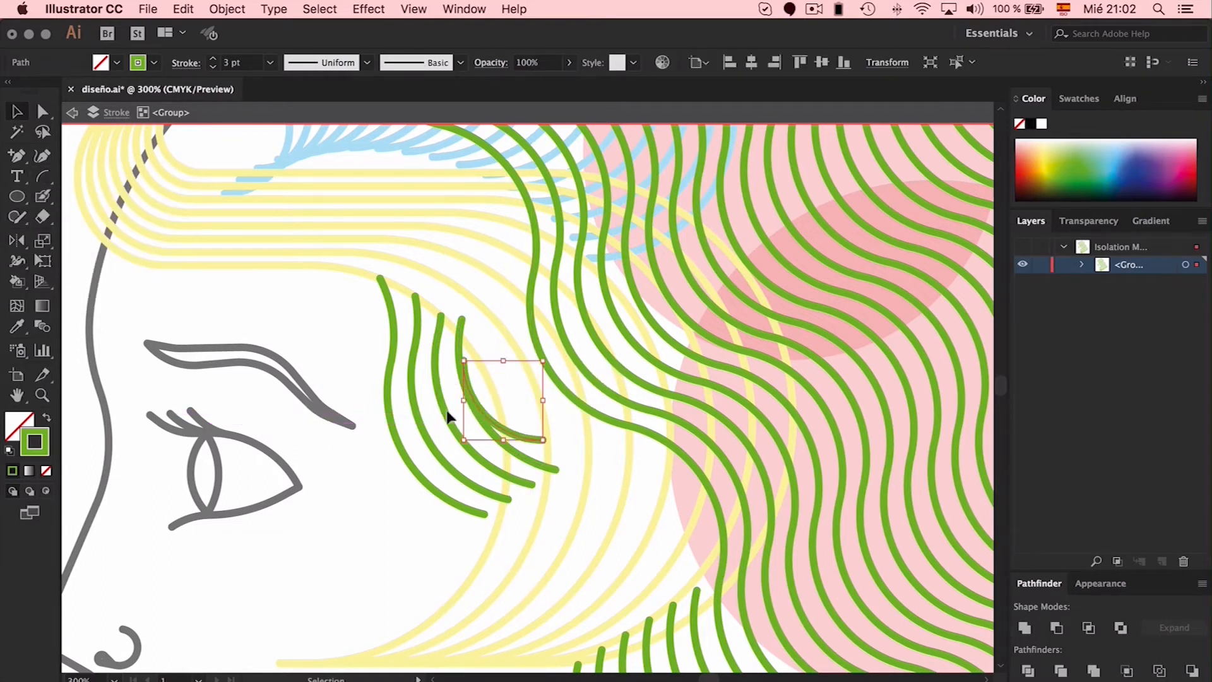
# Enlarge, move and rotate the new arc so it follows the short green strand farthest from the face.
pyautogui.moveTo(540, 361); pyautogui.dragTo(588, 315)
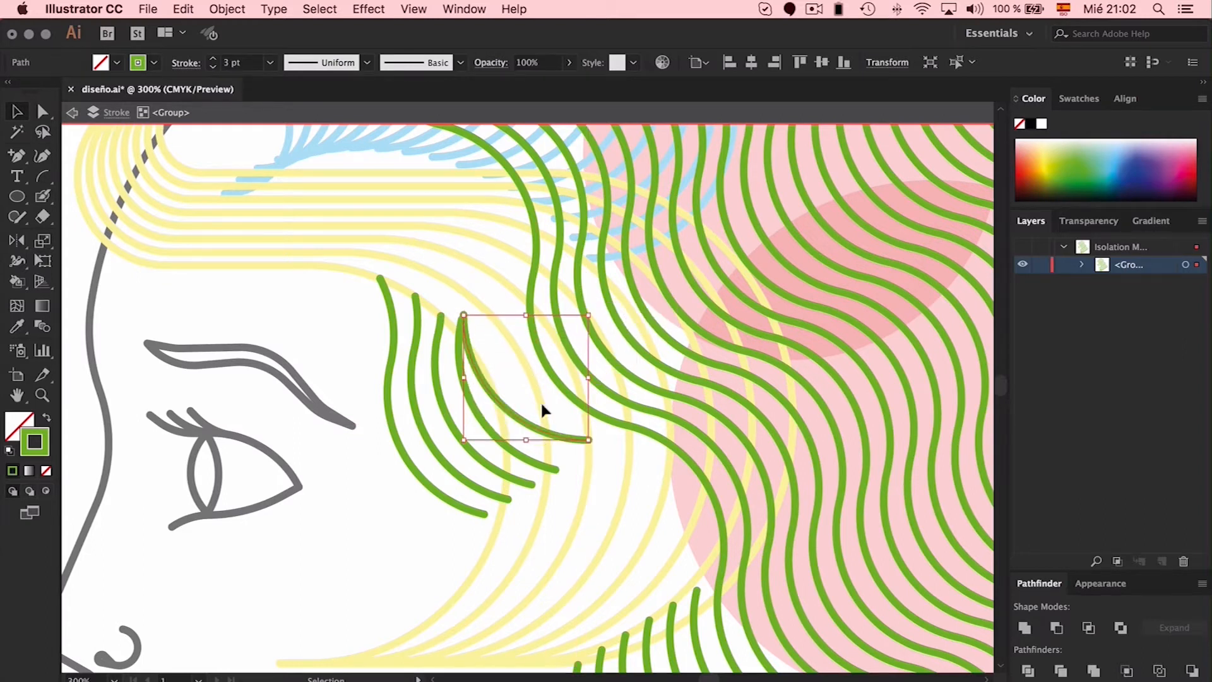
pyautogui.moveTo(548, 431); pyautogui.dragTo(533, 449)
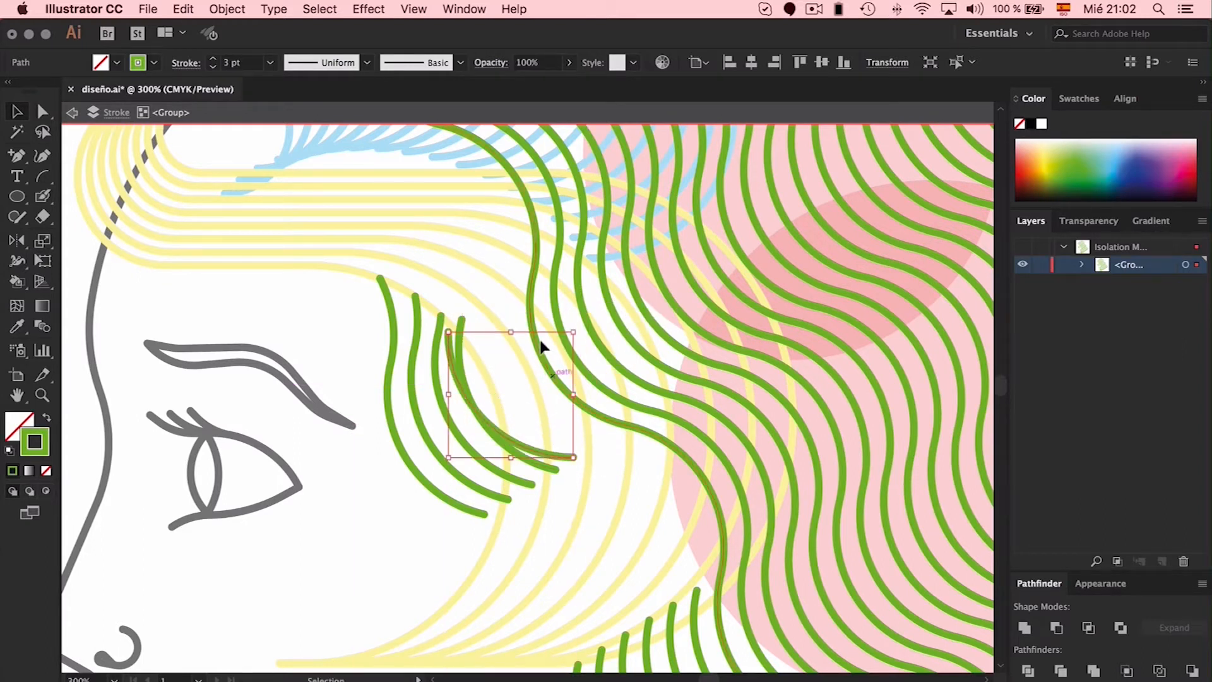
pyautogui.moveTo(512, 322); pyautogui.dragTo(535, 306)
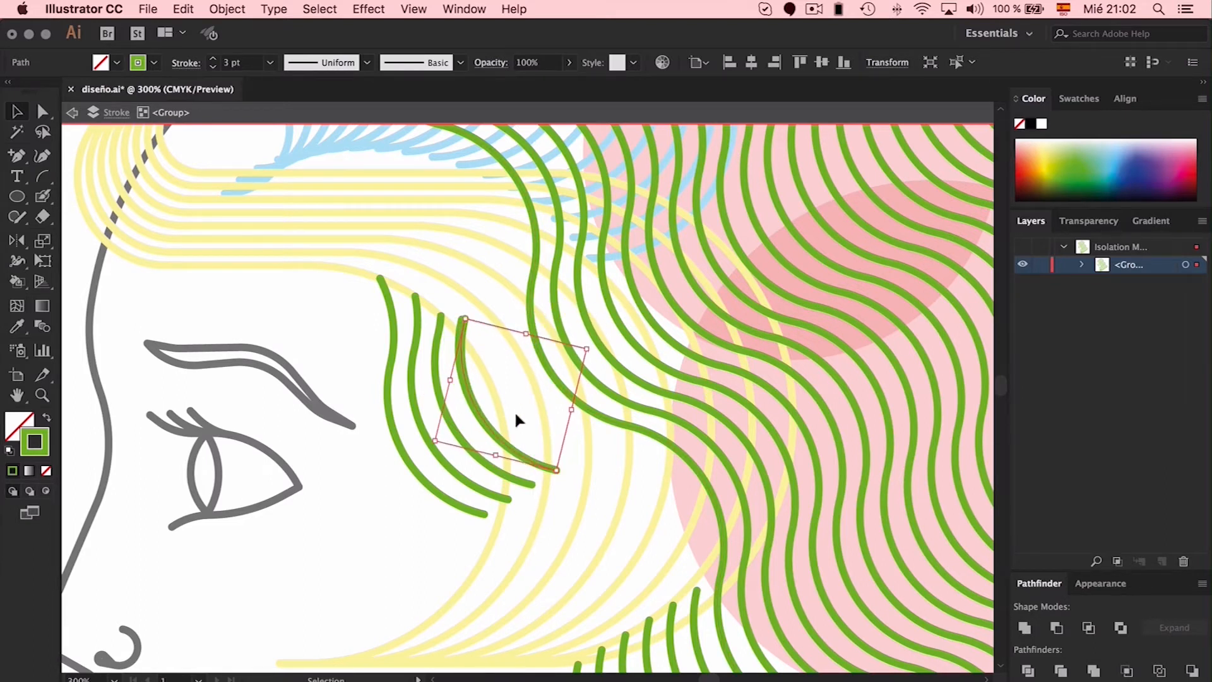
# Make enlarged copies of the fitted arc, delete the intermediate one, and scale the outer copy to reach the short strand nearest the face.
pyautogui.moveTo(435, 440); pyautogui.dragTo(397, 463)
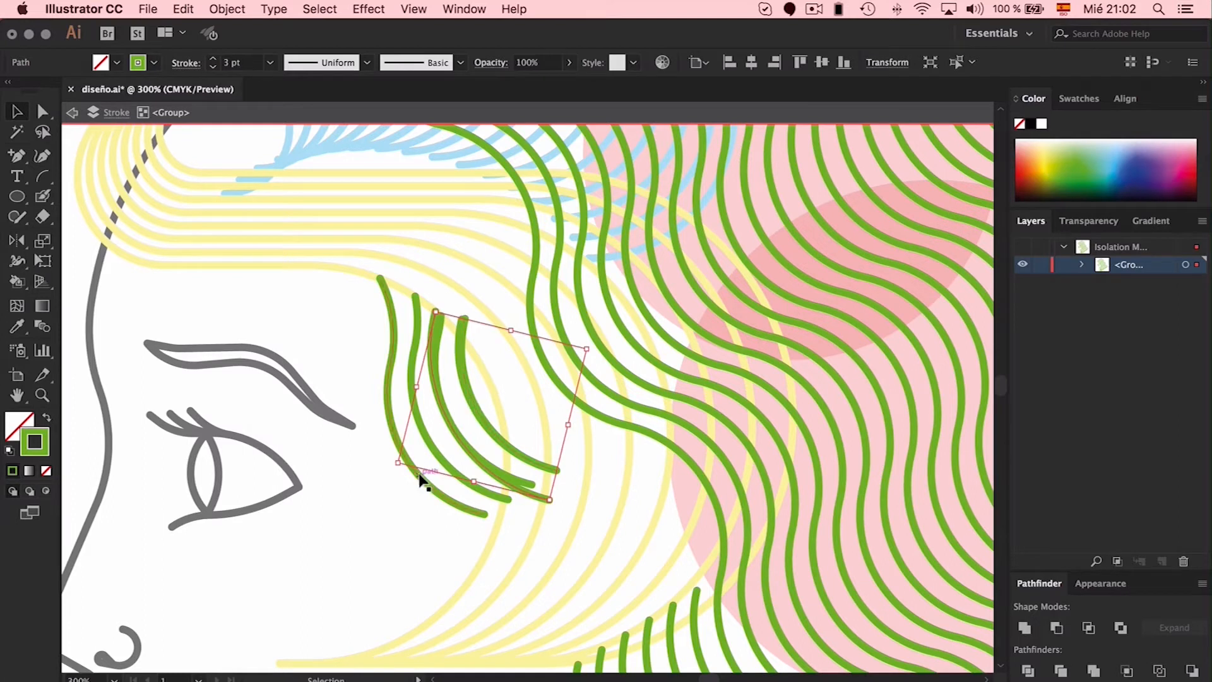
pyautogui.moveTo(397, 464); pyautogui.dragTo(366, 482)
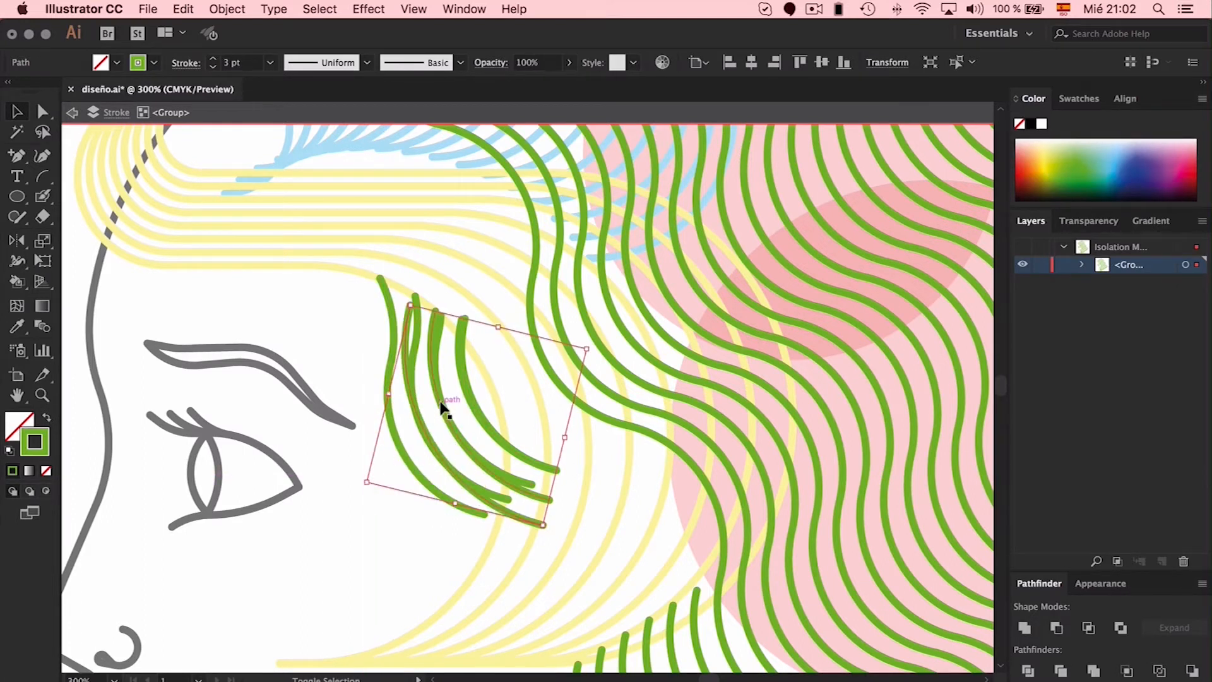
pyautogui.click(447, 418)
pyautogui.press('Delete')
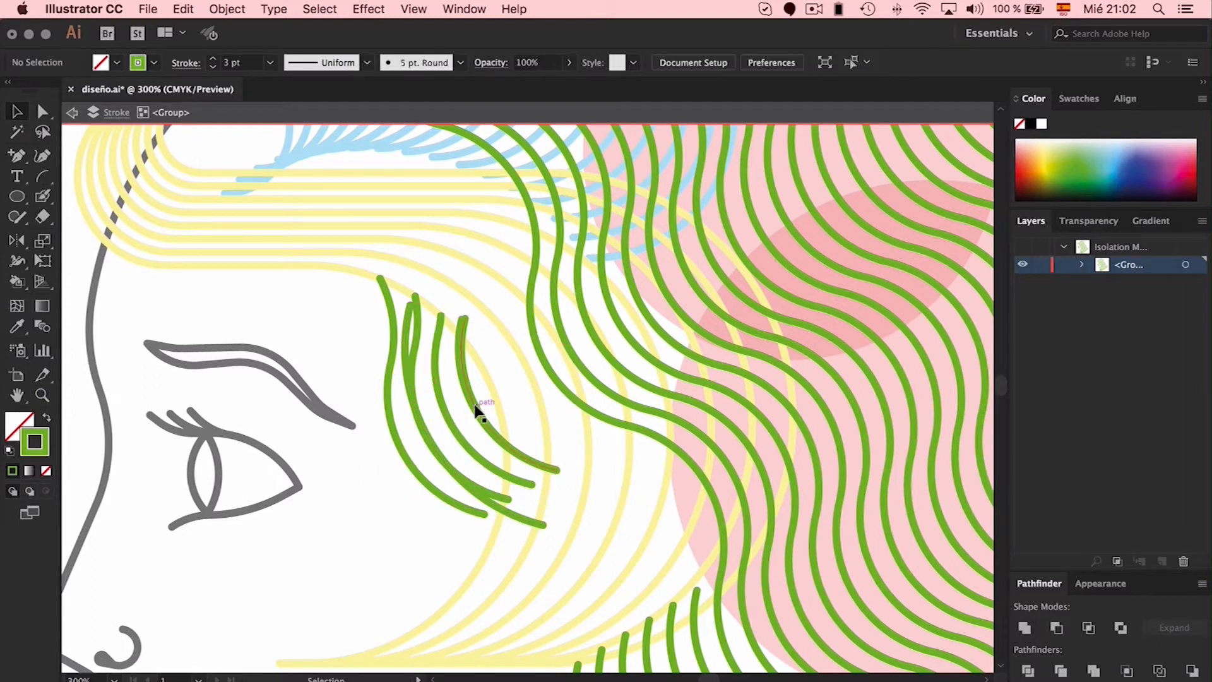
pyautogui.click(472, 405)
pyautogui.keyDown('shift'); pyautogui.click(416, 405); pyautogui.keyUp('shift')
pyautogui.moveTo(368, 482)
pyautogui.mouseDown()
pyautogui.moveTo(326, 505)
pyautogui.moveTo(358, 487)
pyautogui.mouseUp()
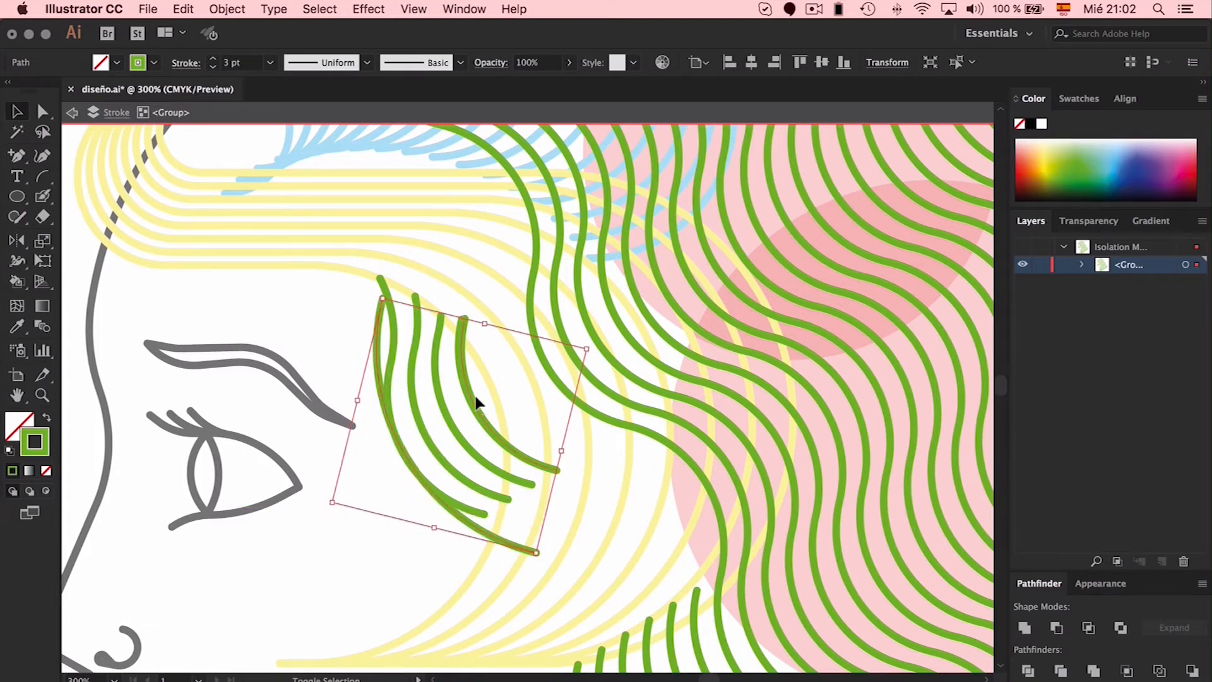
# Blend the two fitted green arcs and set the blend spacing to 3 specified steps.
pyautogui.click(224, 9)
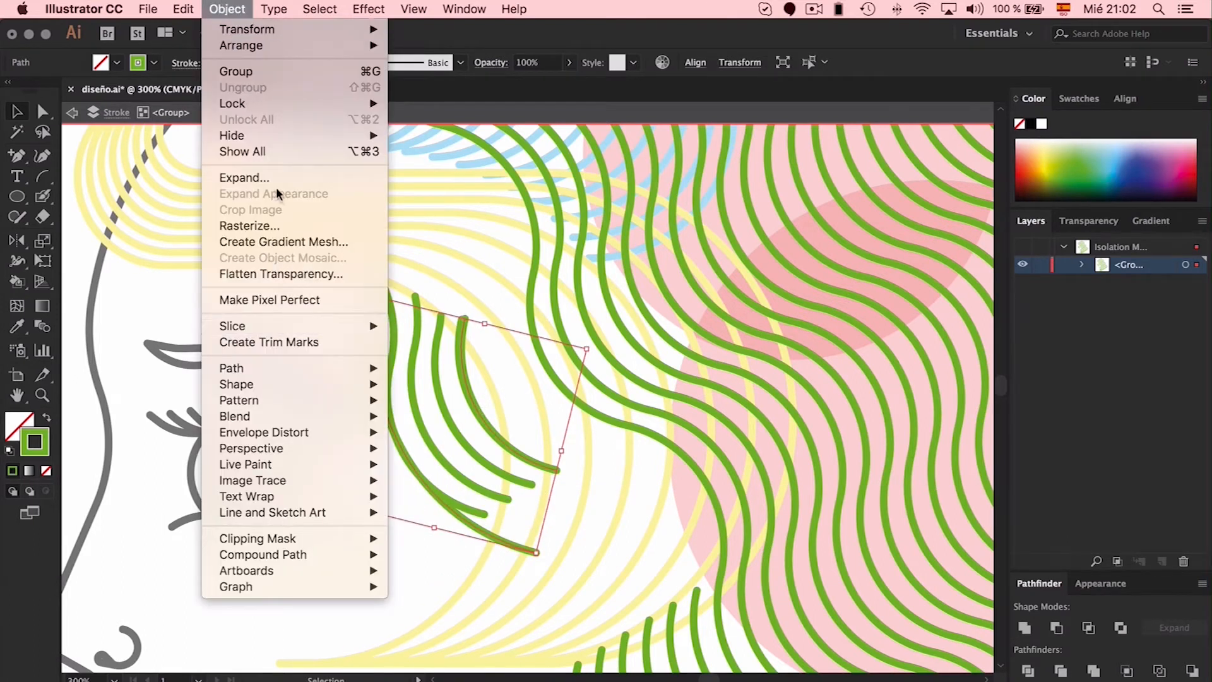
pyautogui.moveTo(278, 416)
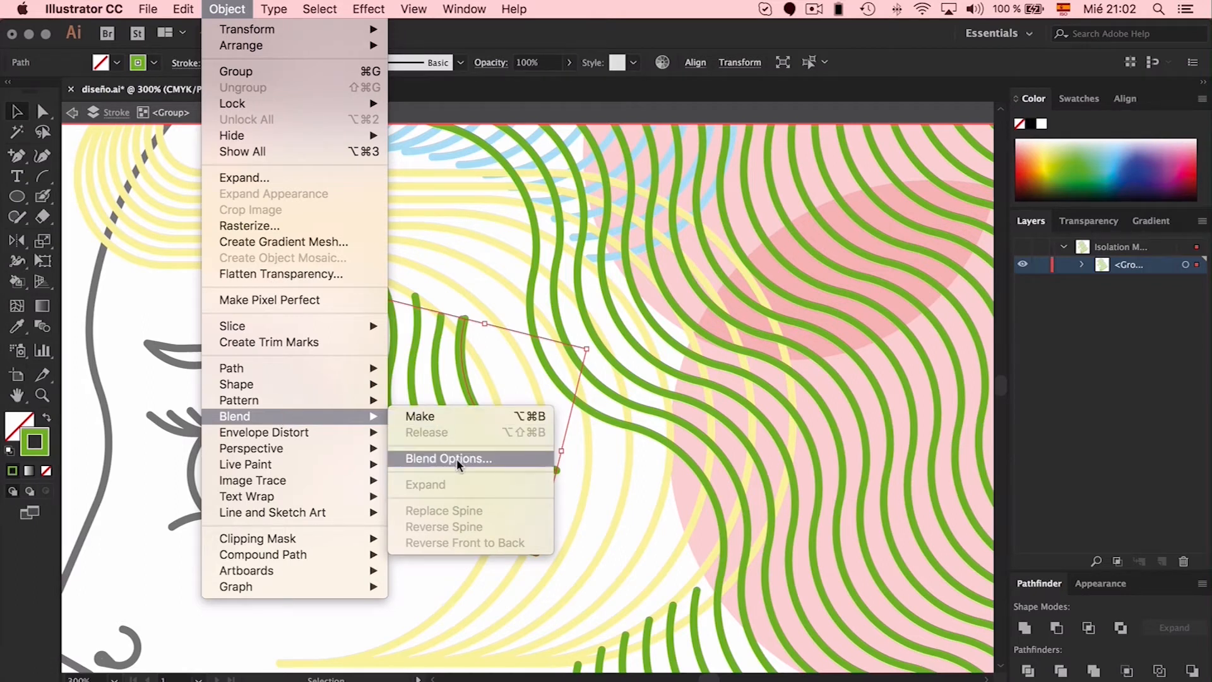
pyautogui.click(464, 415)
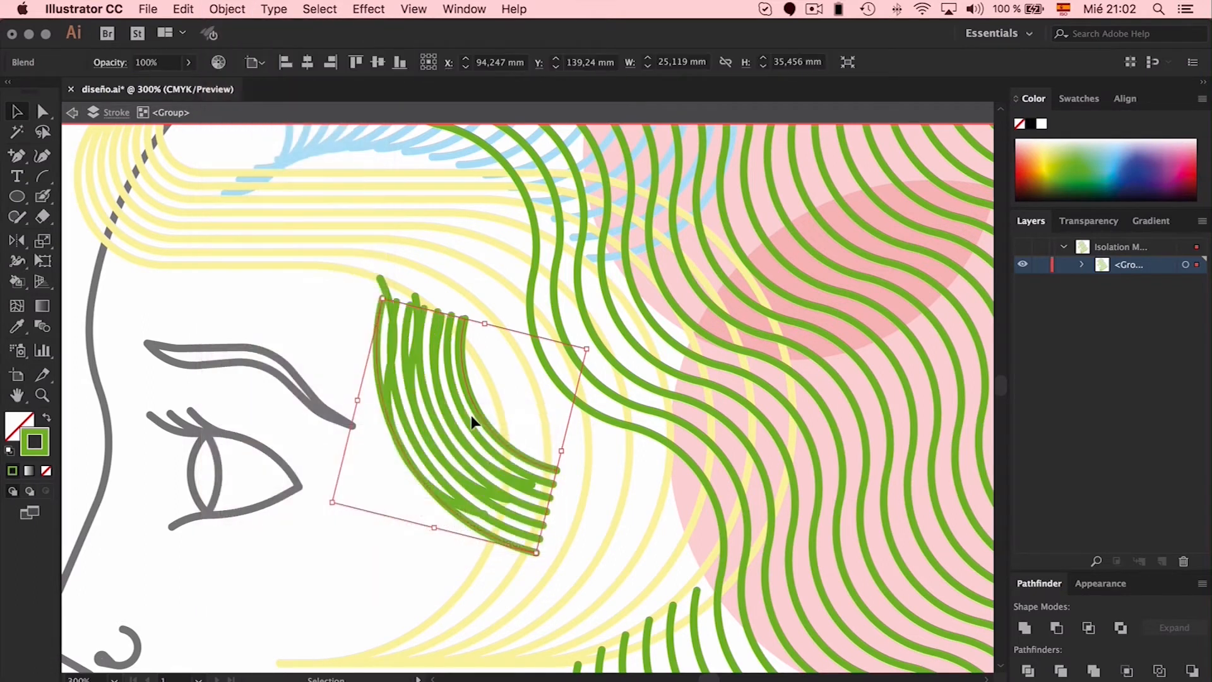
pyautogui.click(226, 9)
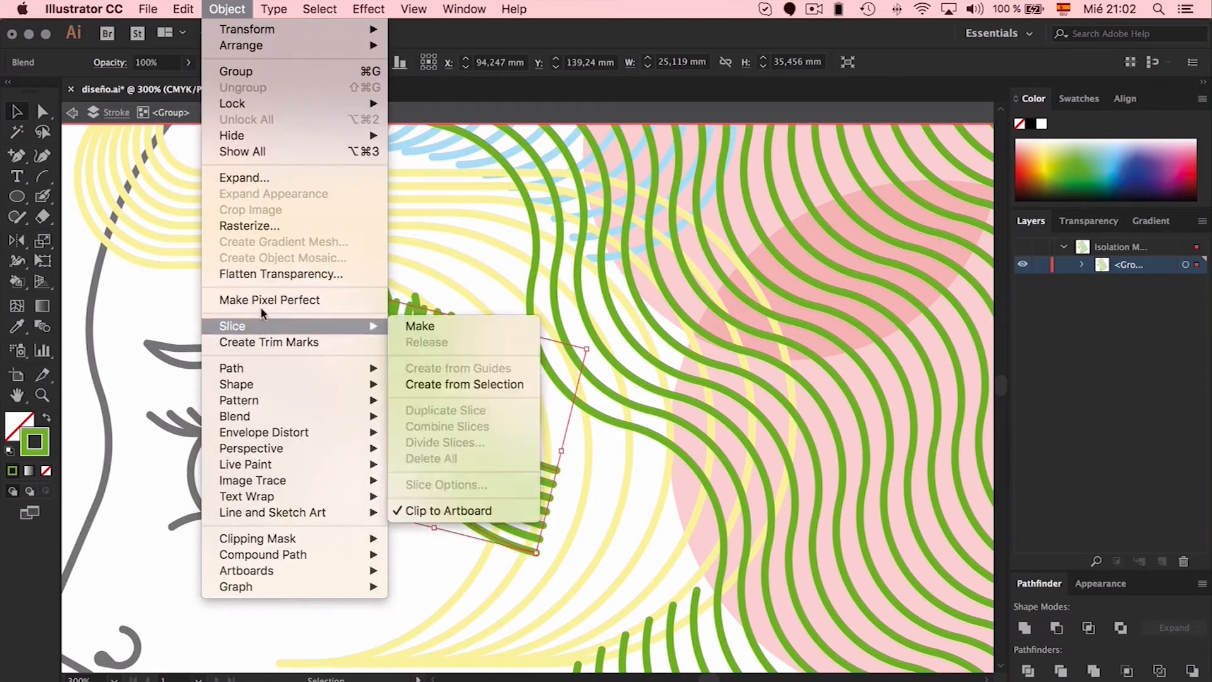
pyautogui.moveTo(267, 413)
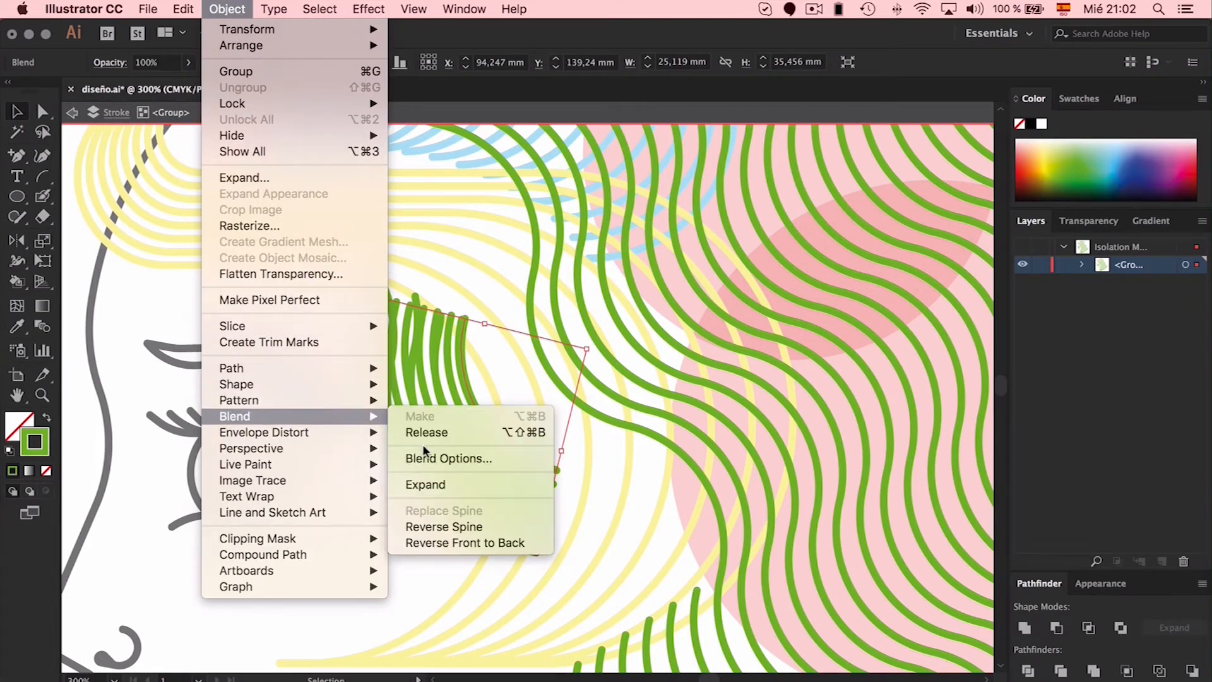
pyautogui.click(442, 458)
pyautogui.click(1080, 190)
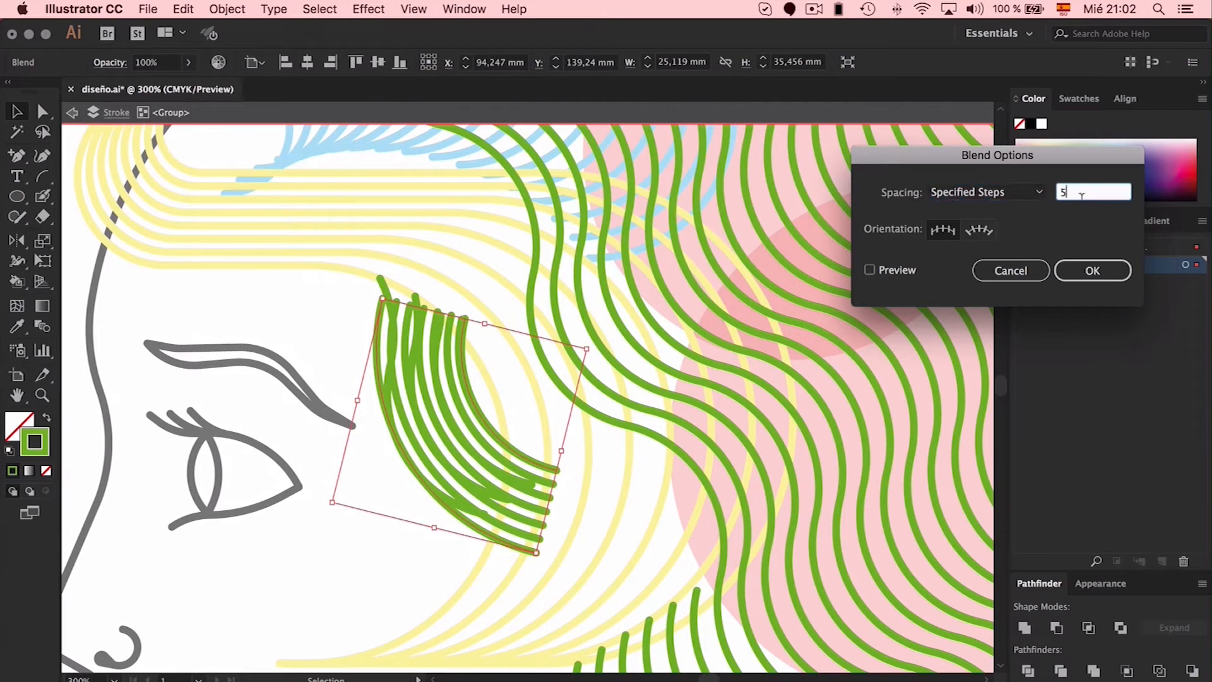
pyautogui.click(909, 270)
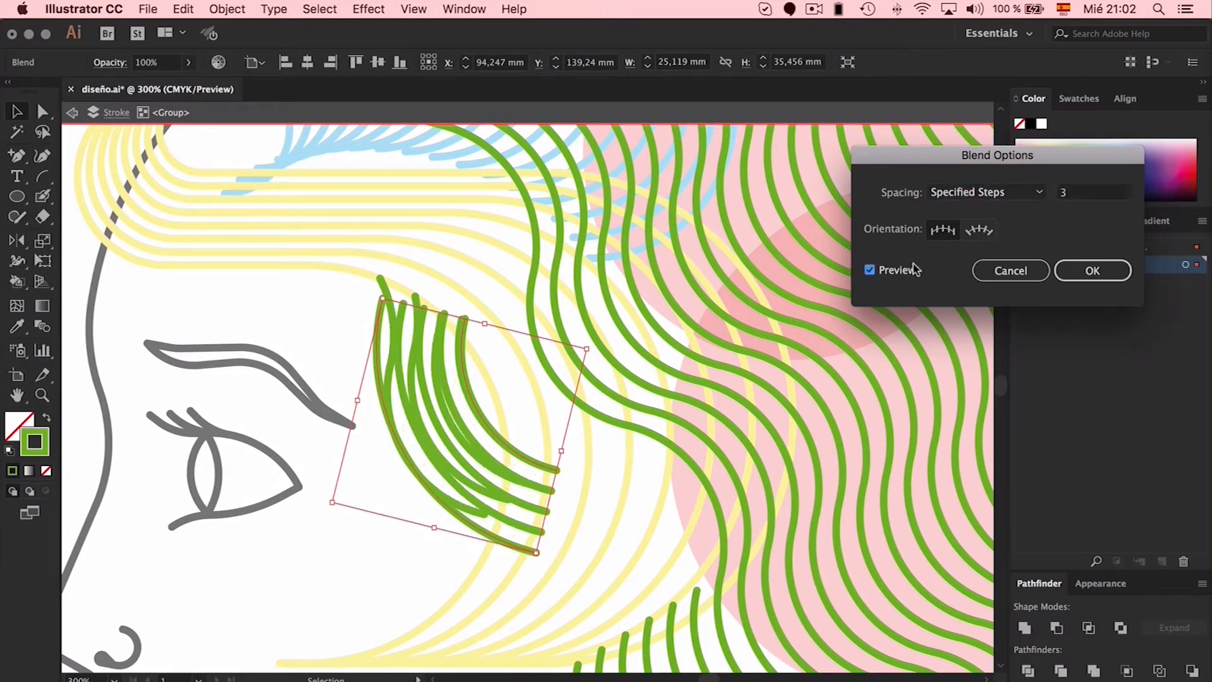
pyautogui.click(1089, 190)
pyautogui.press('Up')
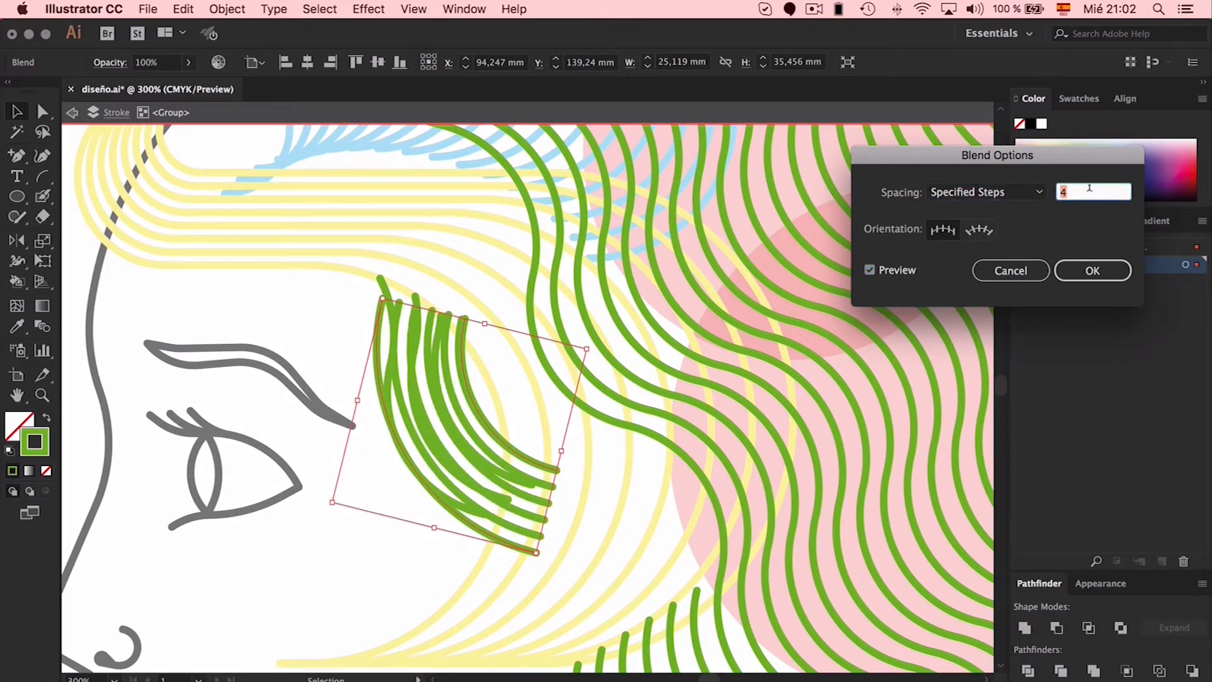
pyautogui.press('Down')
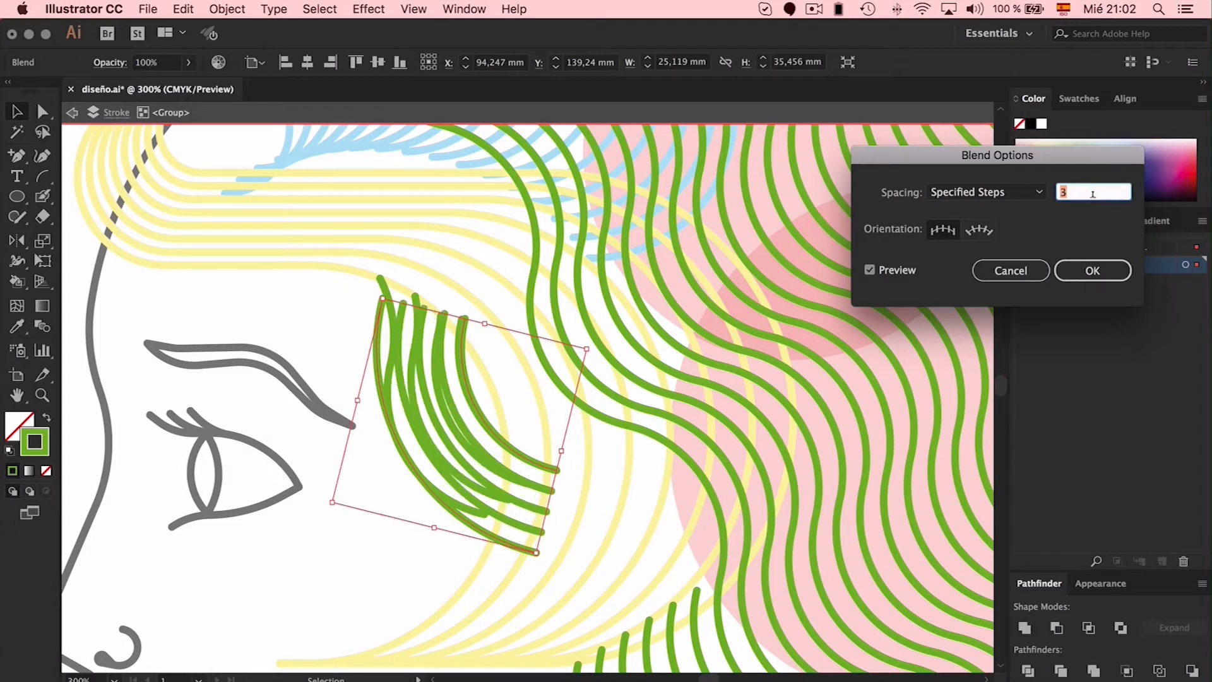
pyautogui.click(1092, 271)
# Move the new blend aside, delete the old short green strands, and move and rotate the blend into their place beside the eye.
pyautogui.click(475, 395)
pyautogui.moveTo(470, 386); pyautogui.dragTo(354, 382)
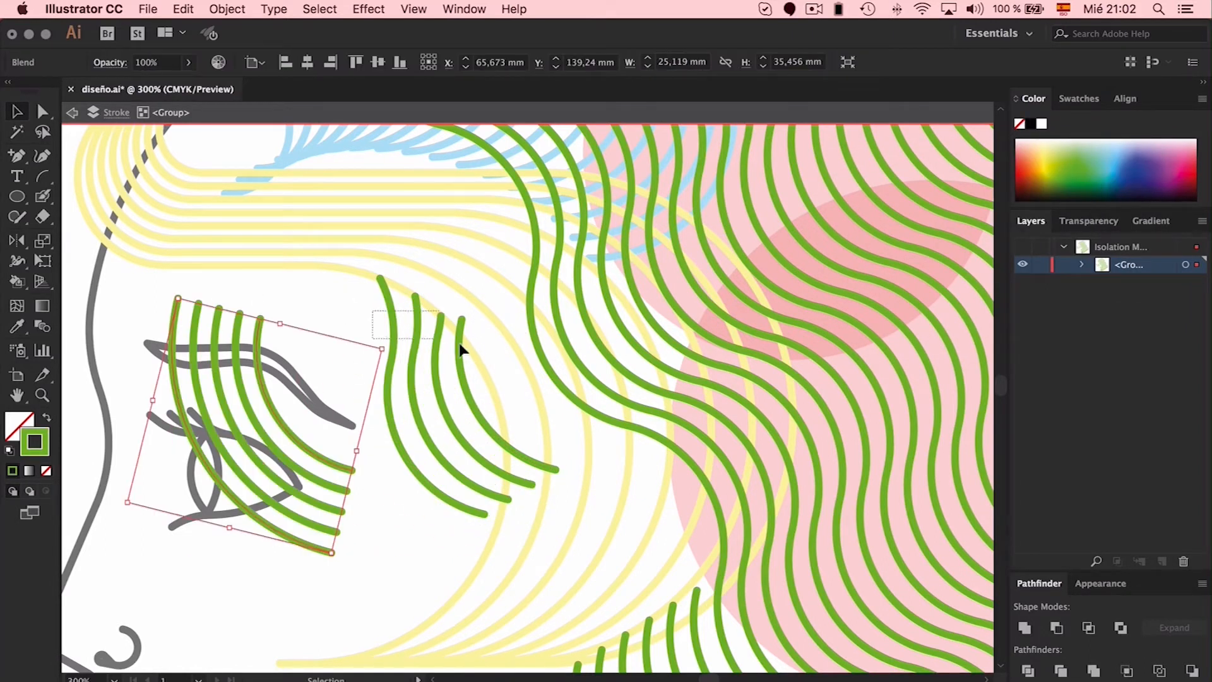
pyautogui.moveTo(460, 349); pyautogui.dragTo(478, 351)
pyautogui.press('Delete')
pyautogui.moveTo(272, 413); pyautogui.dragTo(460, 411)
pyautogui.moveTo(490, 328); pyautogui.dragTo(495, 303)
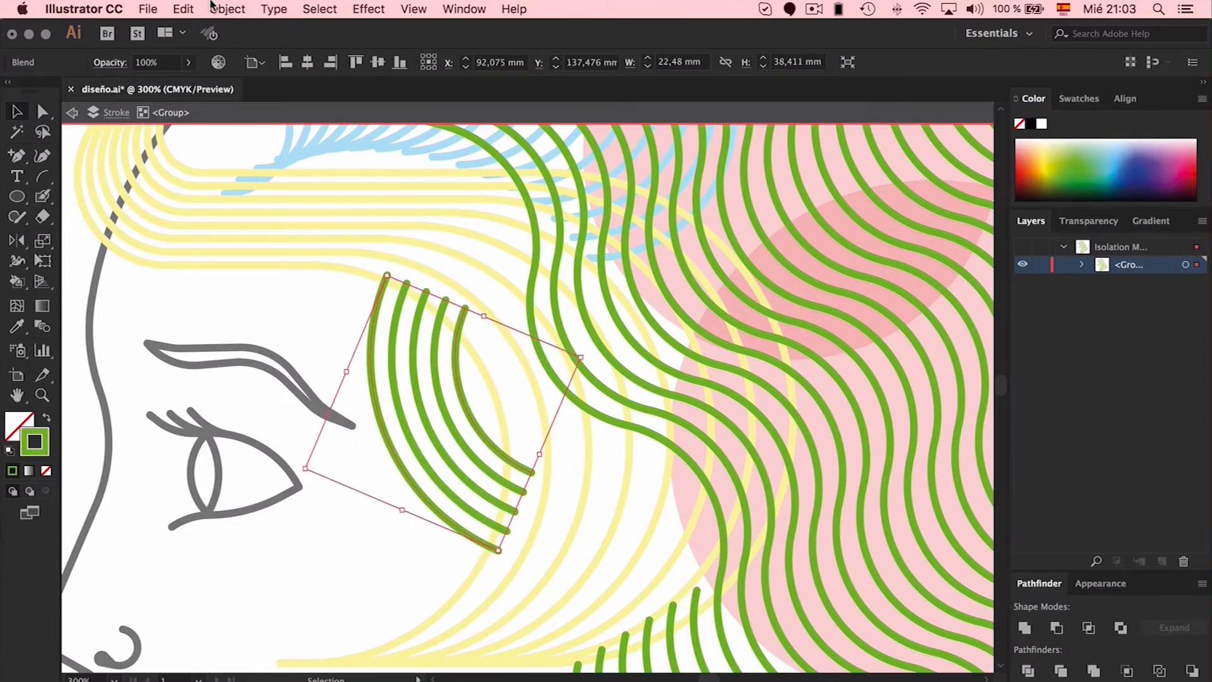
# Expand the fitted green blend into separate strands, keeping Object, Fill and Stroke enabled.
pyautogui.click(227, 9)
pyautogui.click(265, 178)
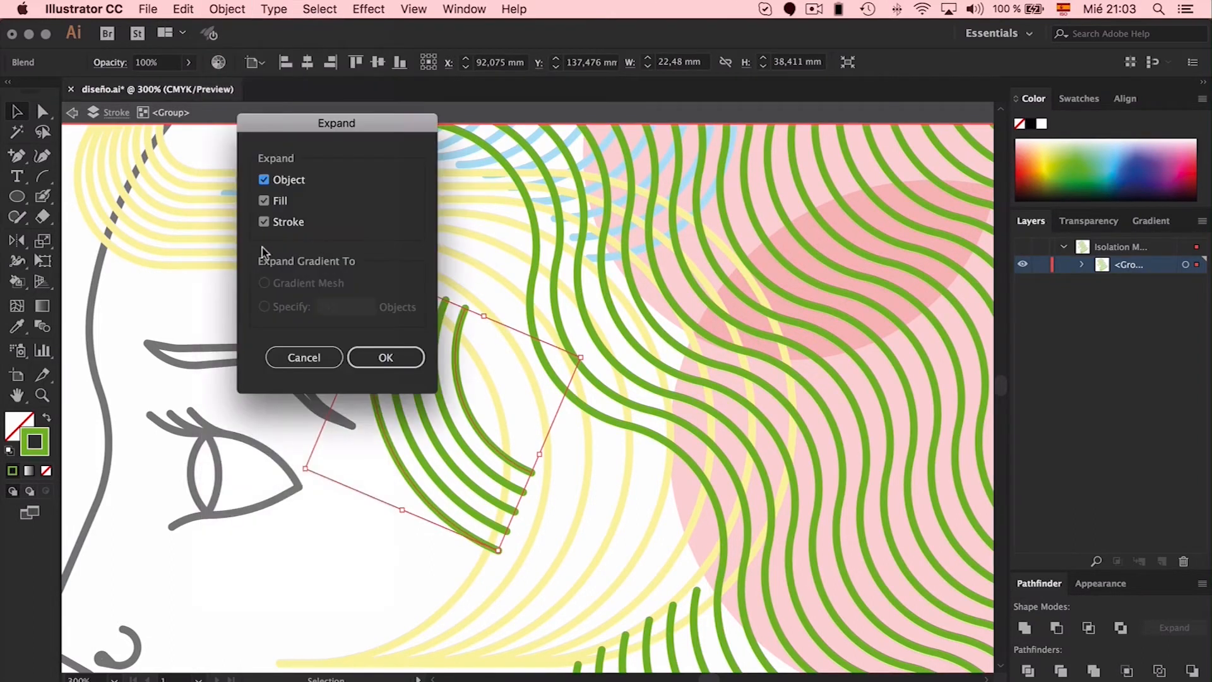
pyautogui.click(385, 357)
pyautogui.click(491, 277)
# Add anchor points where the green strands cross the lowest yellow band line and trim the upper ends of the three nearest the face.
pyautogui.press('+')
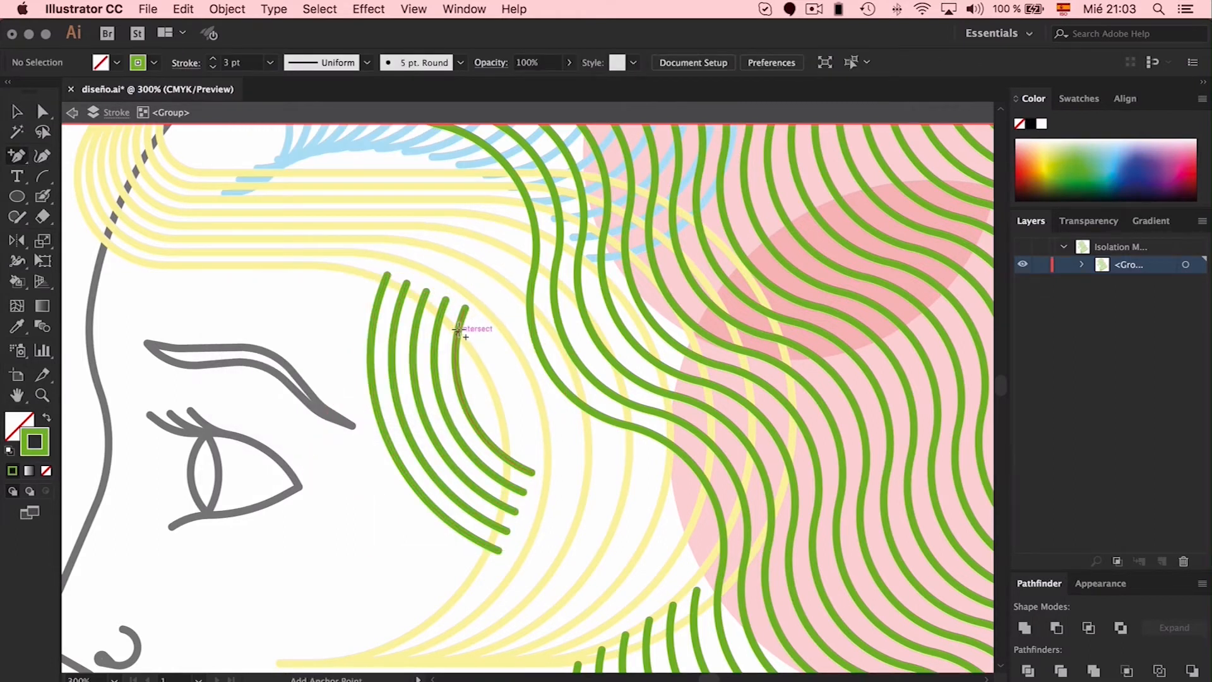
pyautogui.click(458, 329)
pyautogui.moveTo(423, 302); pyautogui.dragTo(509, 533)
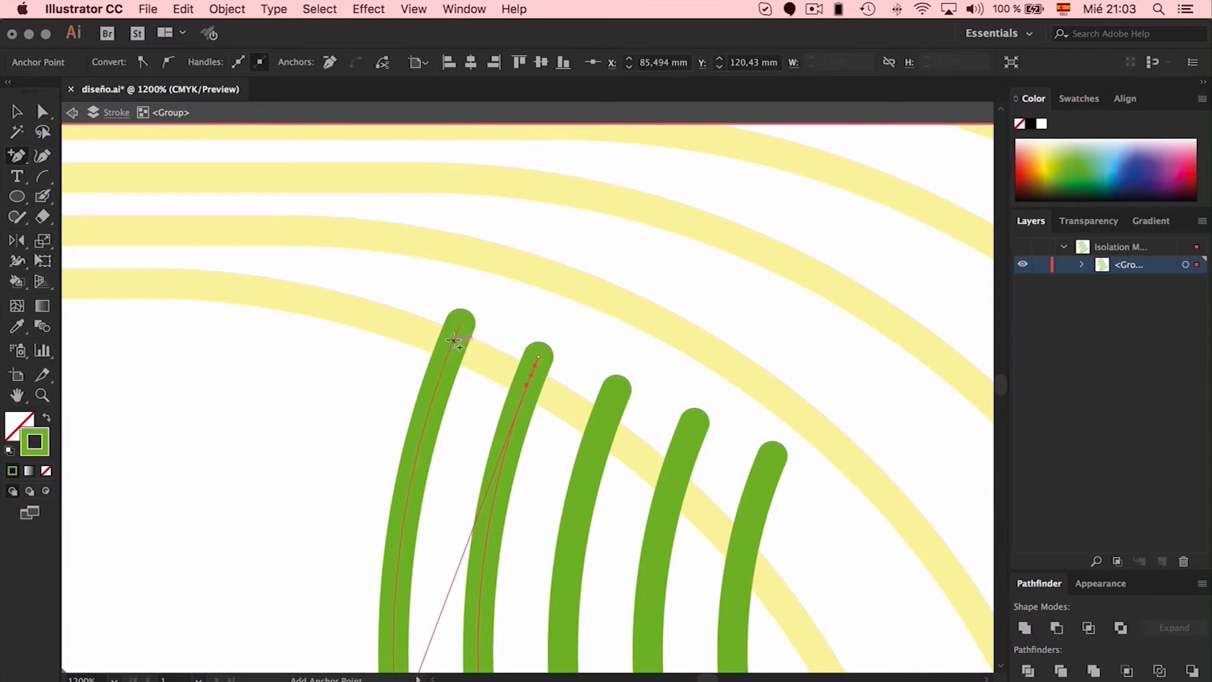
pyautogui.click(453, 345)
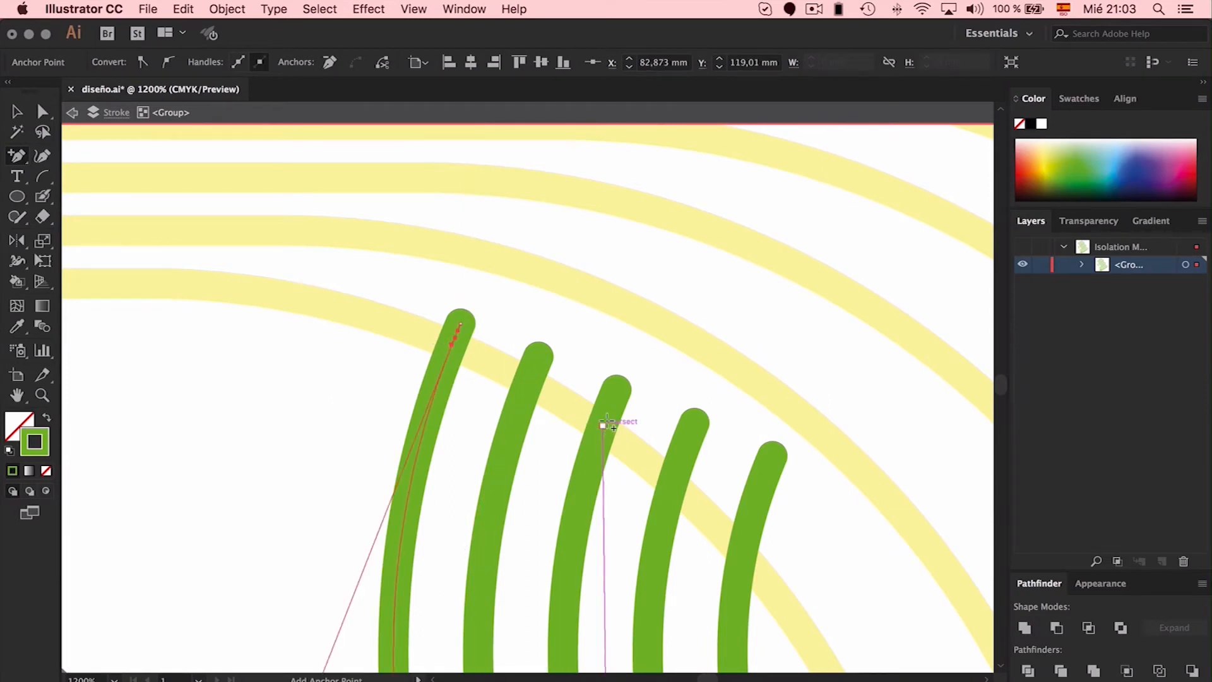
pyautogui.press('a')
pyautogui.moveTo(438, 285); pyautogui.dragTo(489, 334)
pyautogui.press('Delete')
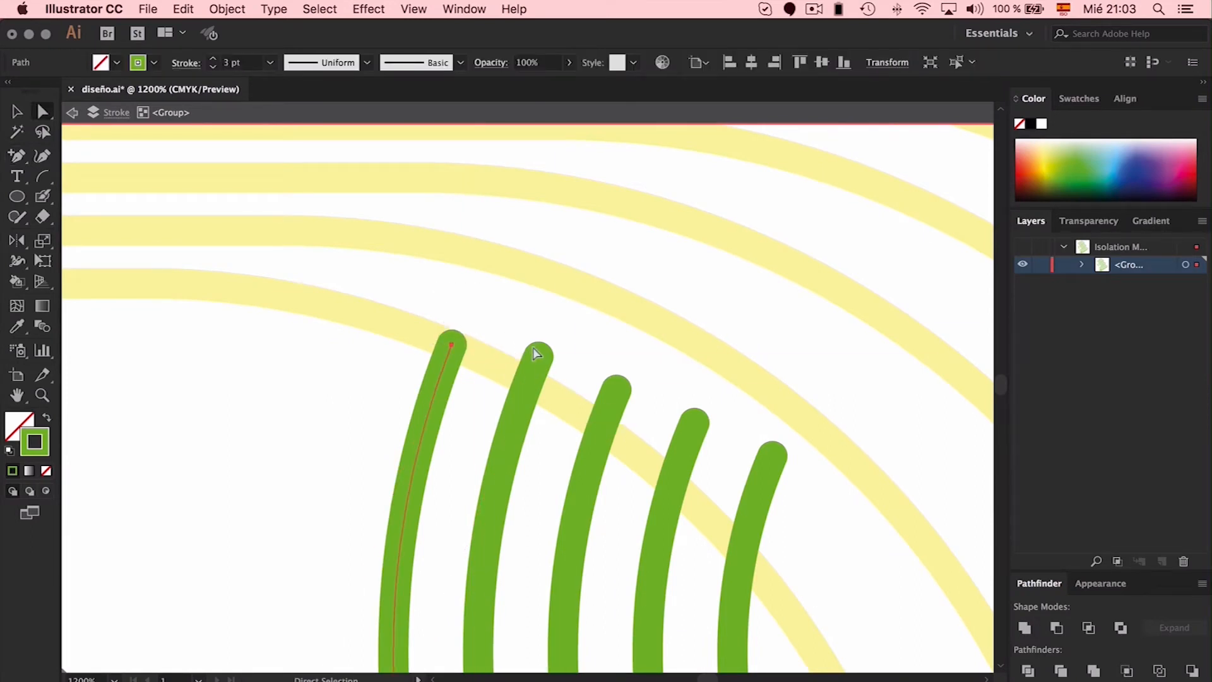
pyautogui.click(541, 354)
pyautogui.press('Delete')
pyautogui.click(619, 390)
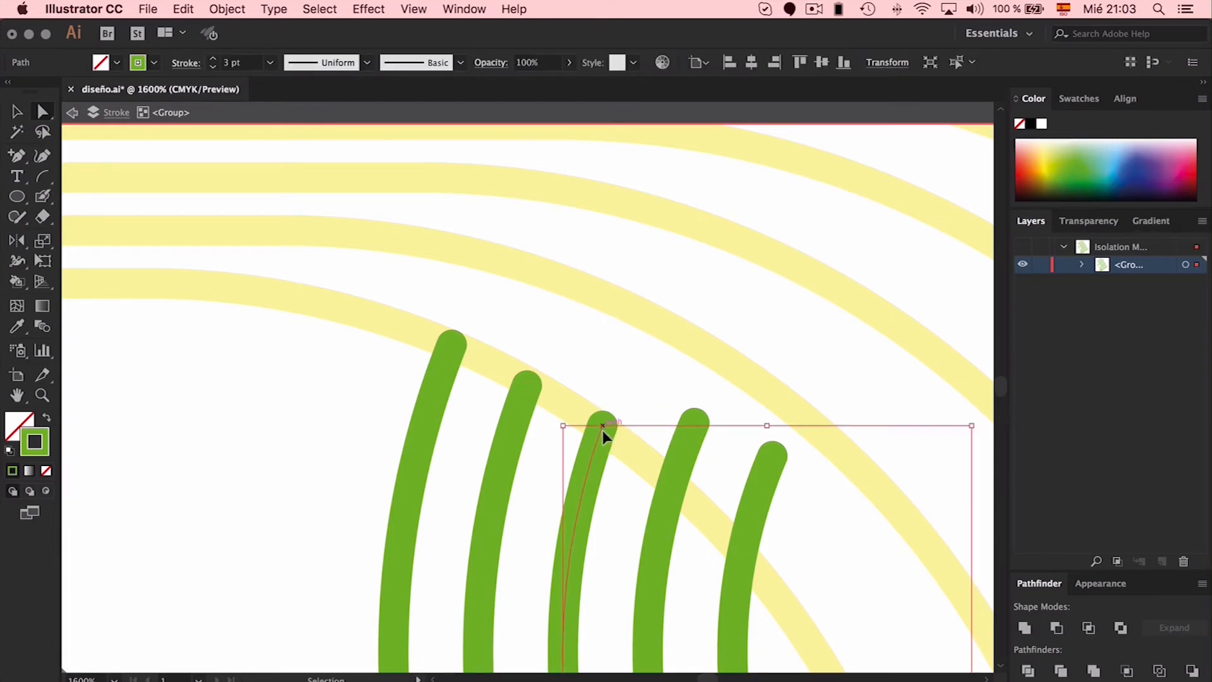
# Trim the middle green strand's upper tip a little further so its rounded end stays within the yellow line.
pyautogui.scroll(4, 602, 430)
pyautogui.scroll(10, 602, 440)
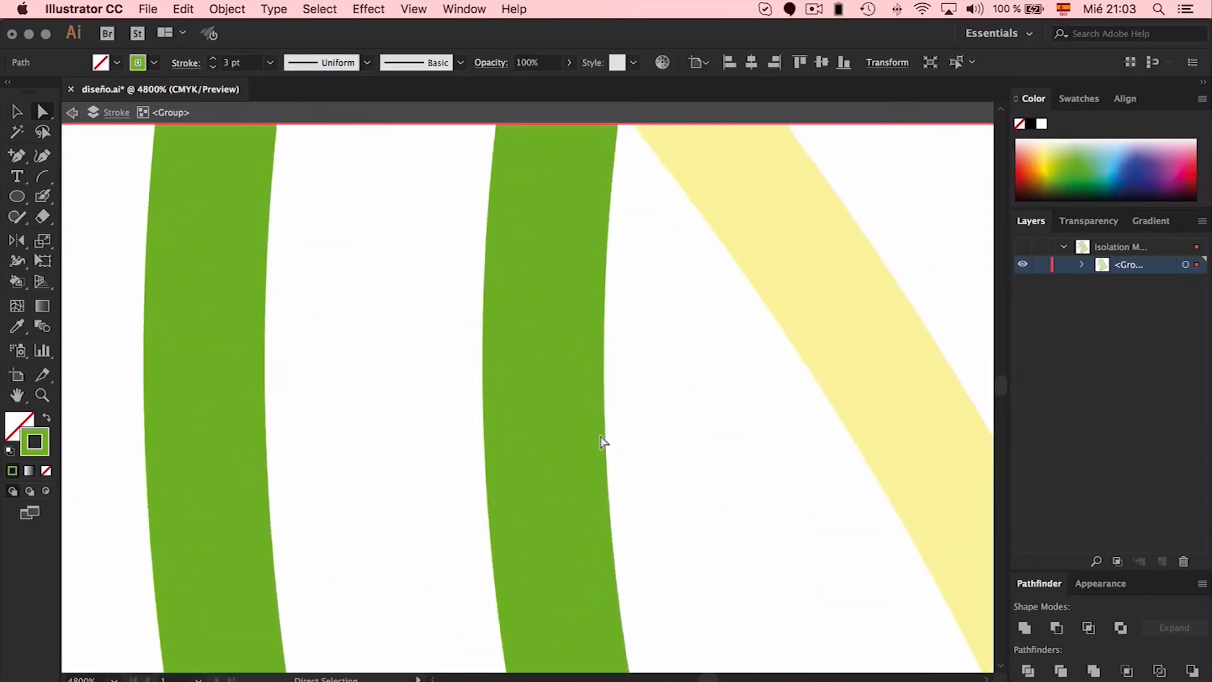
pyautogui.hscroll(-9, 601, 433)
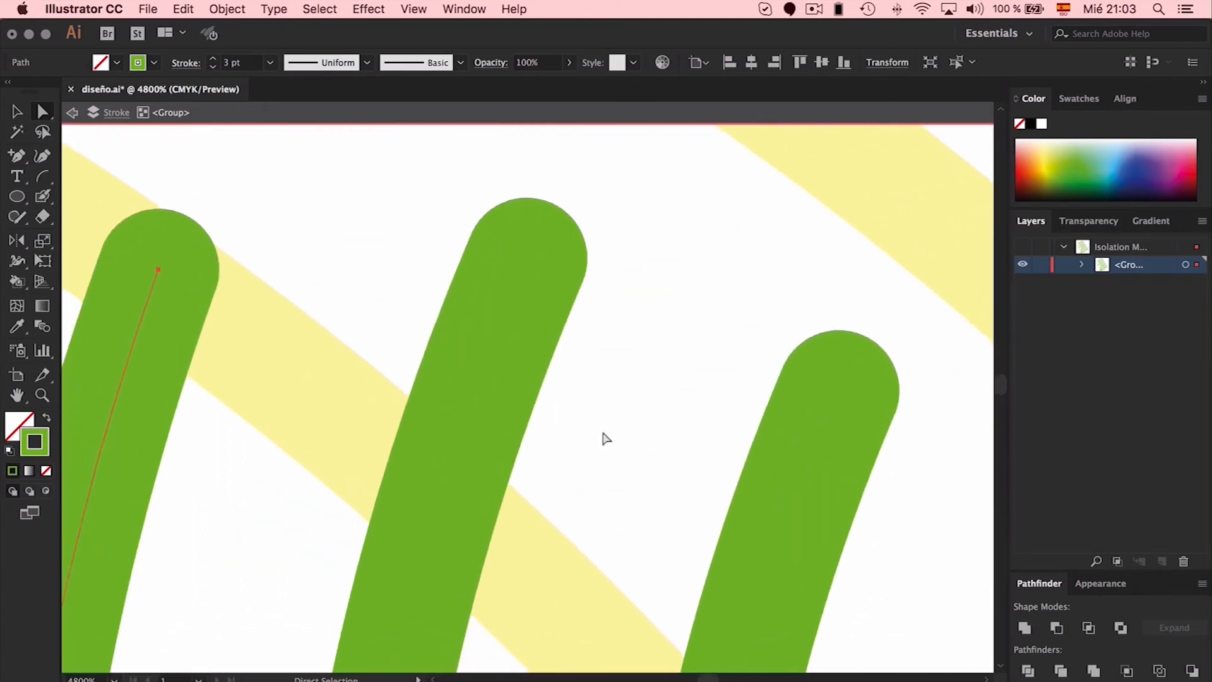
pyautogui.press('+')
pyautogui.click(590, 278)
pyautogui.press('a')
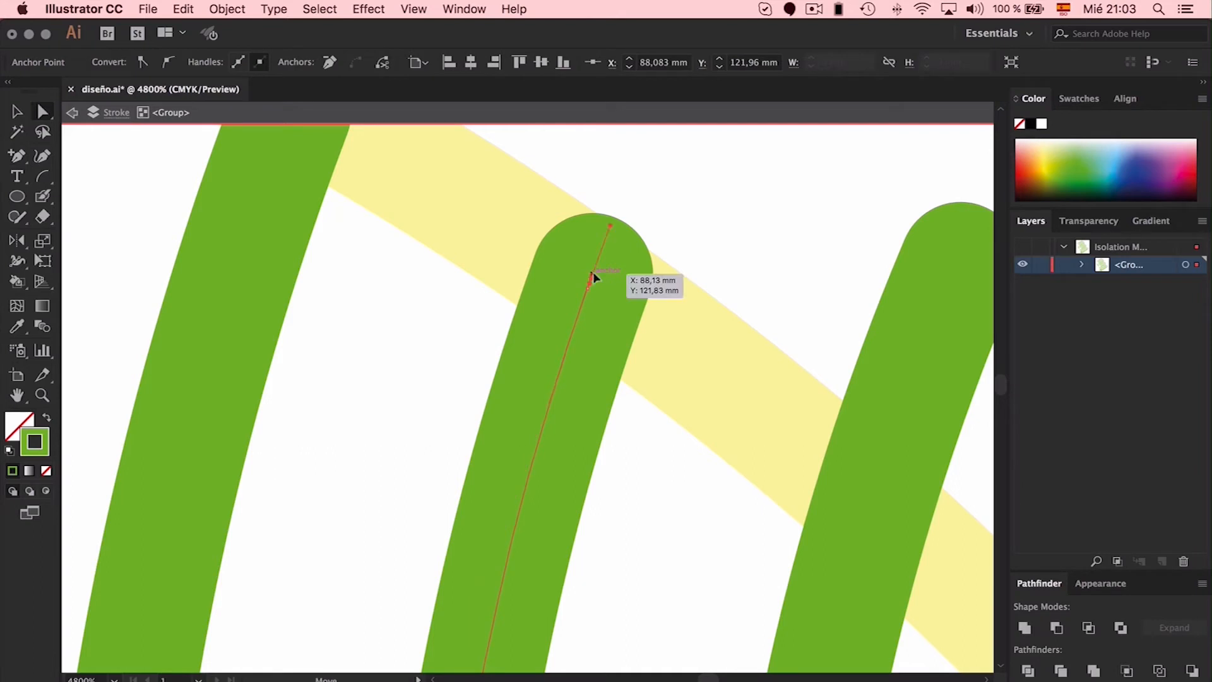
pyautogui.click(652, 249)
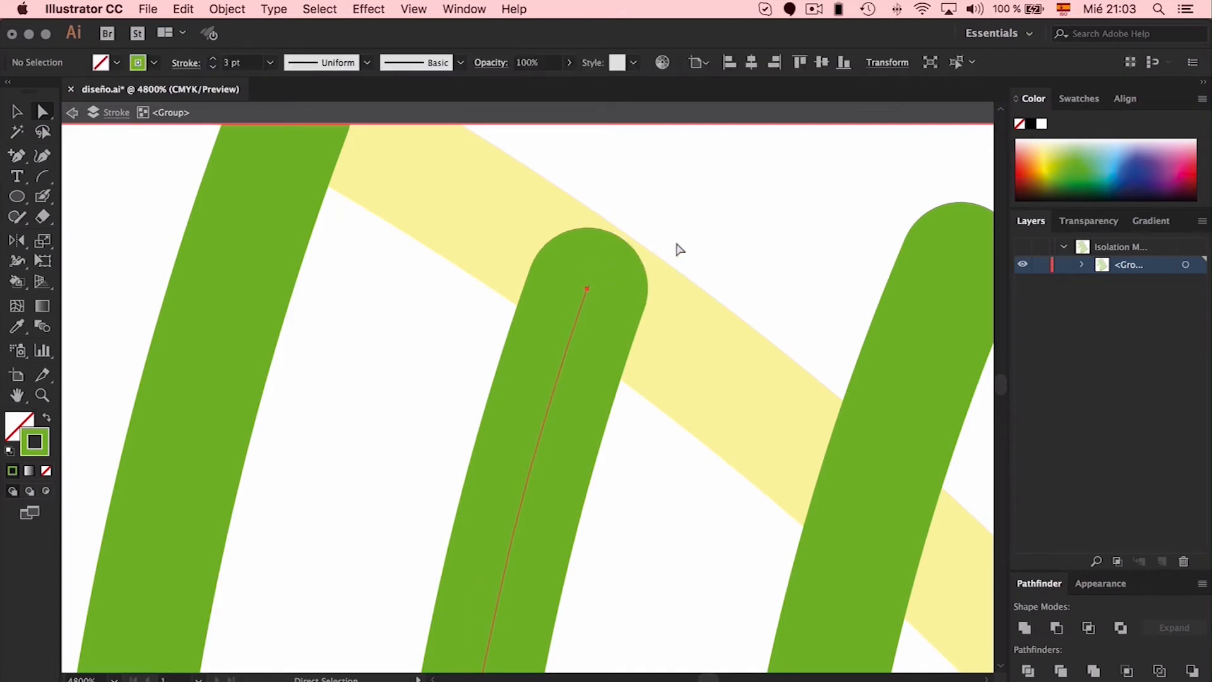
# Trim the fourth green strand from the face so its upper end stops inside the yellow line.
pyautogui.hscroll(5, 677, 249)
pyautogui.press('+')
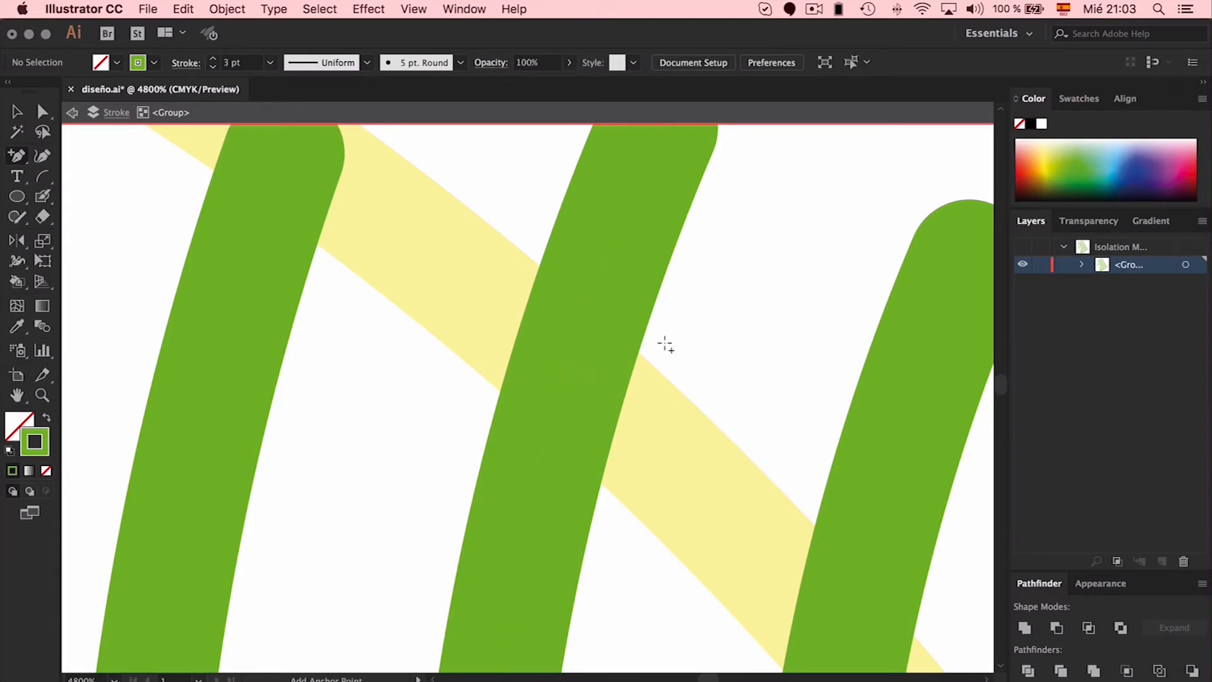
pyautogui.press('a')
pyautogui.scroll(4, 671, 303)
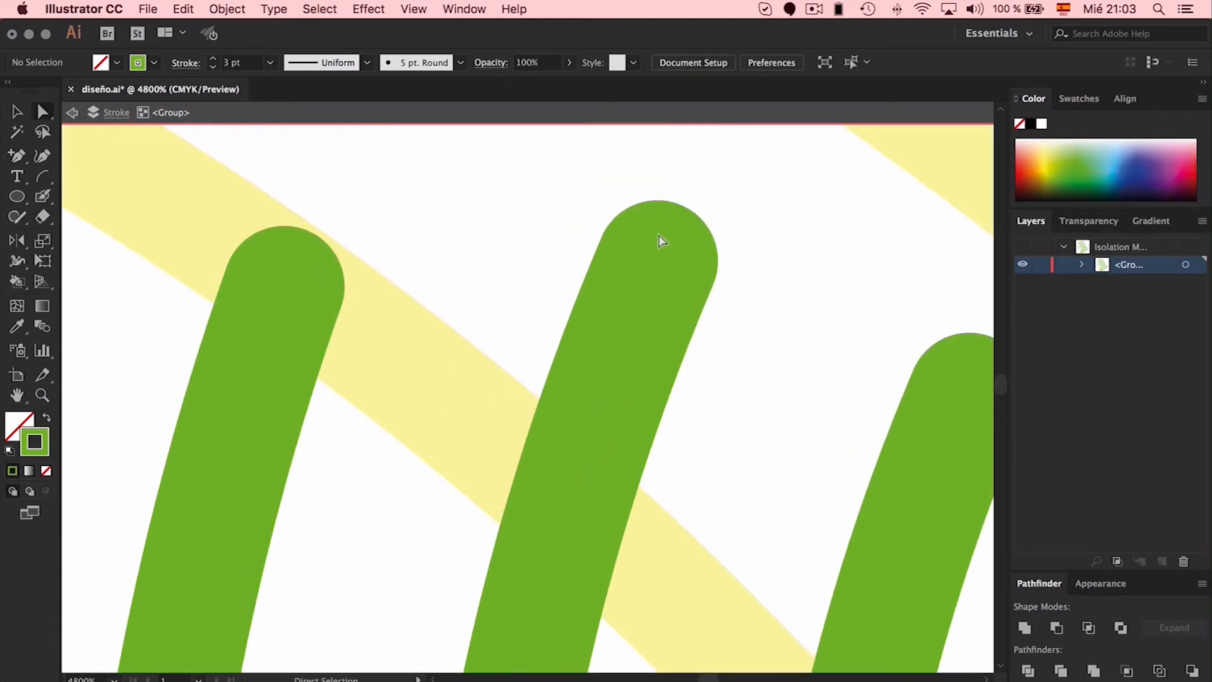
pyautogui.click(628, 340)
pyautogui.click(669, 269)
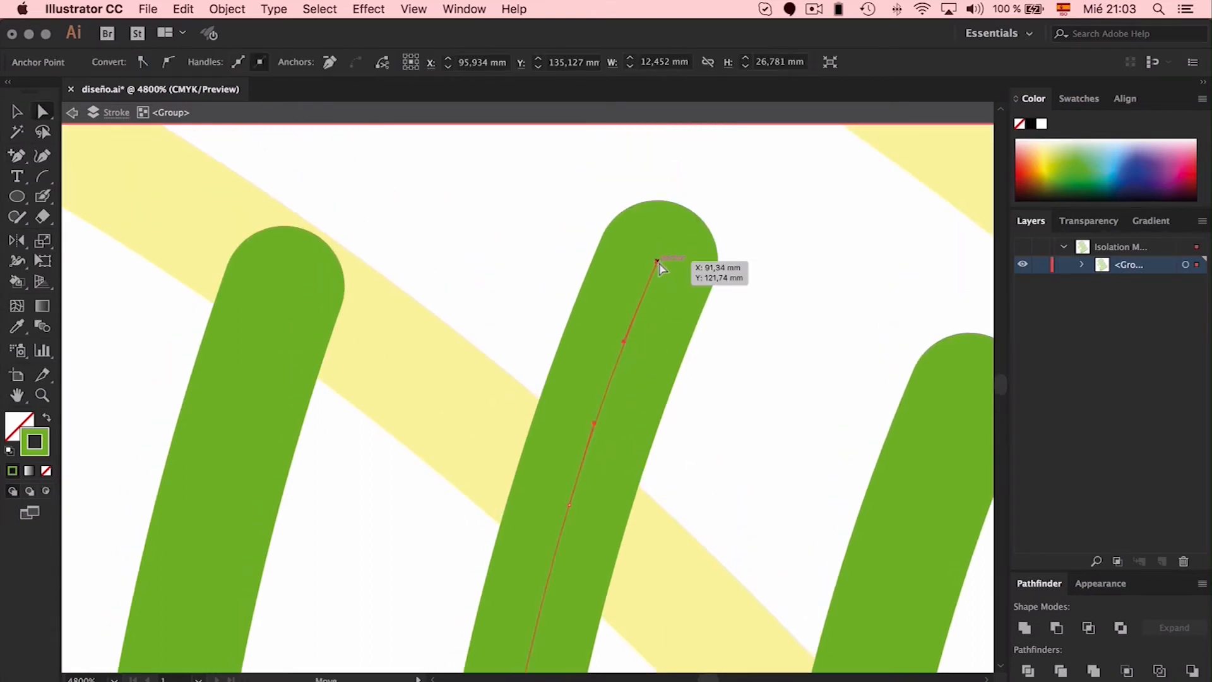
pyautogui.press('Delete')
# Trim the upper end of the green strand farthest from the face back to the yellow line.
pyautogui.scroll(-6, 705, 366)
pyautogui.hscroll(5, 705, 366)
pyautogui.scroll(-3, 703, 380)
pyautogui.hscroll(3, 703, 380)
pyautogui.press('+')
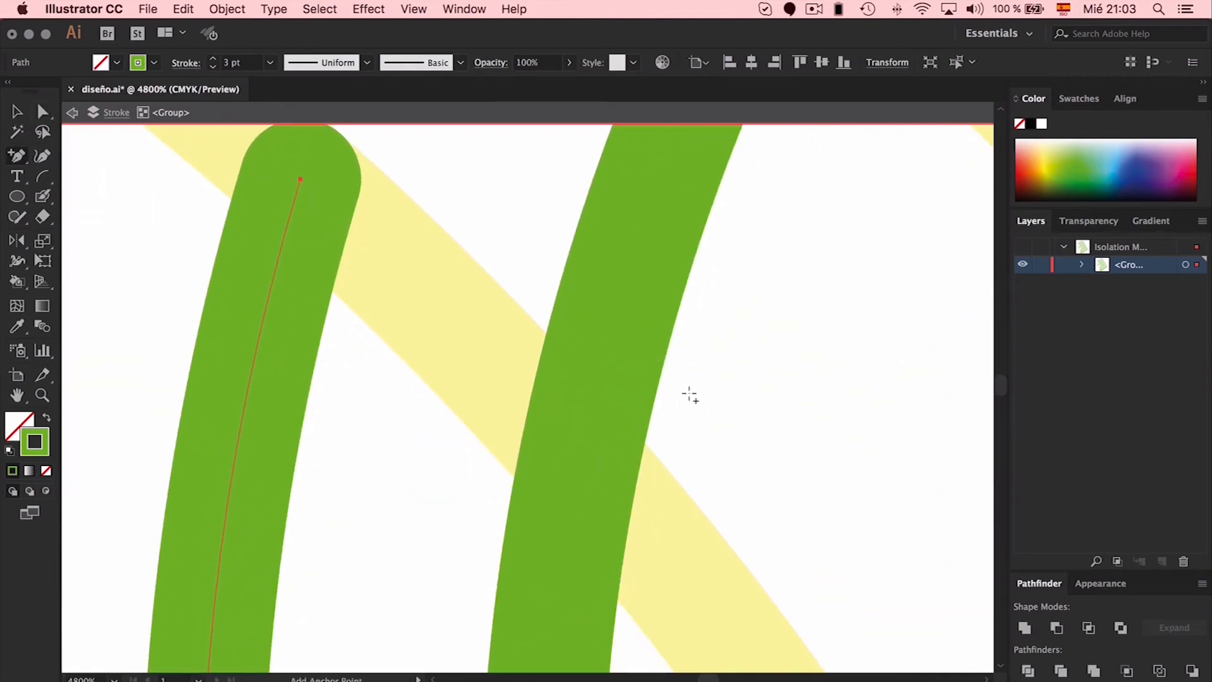
pyautogui.scroll(-3, 690, 396)
pyautogui.scroll(-4, 693, 399)
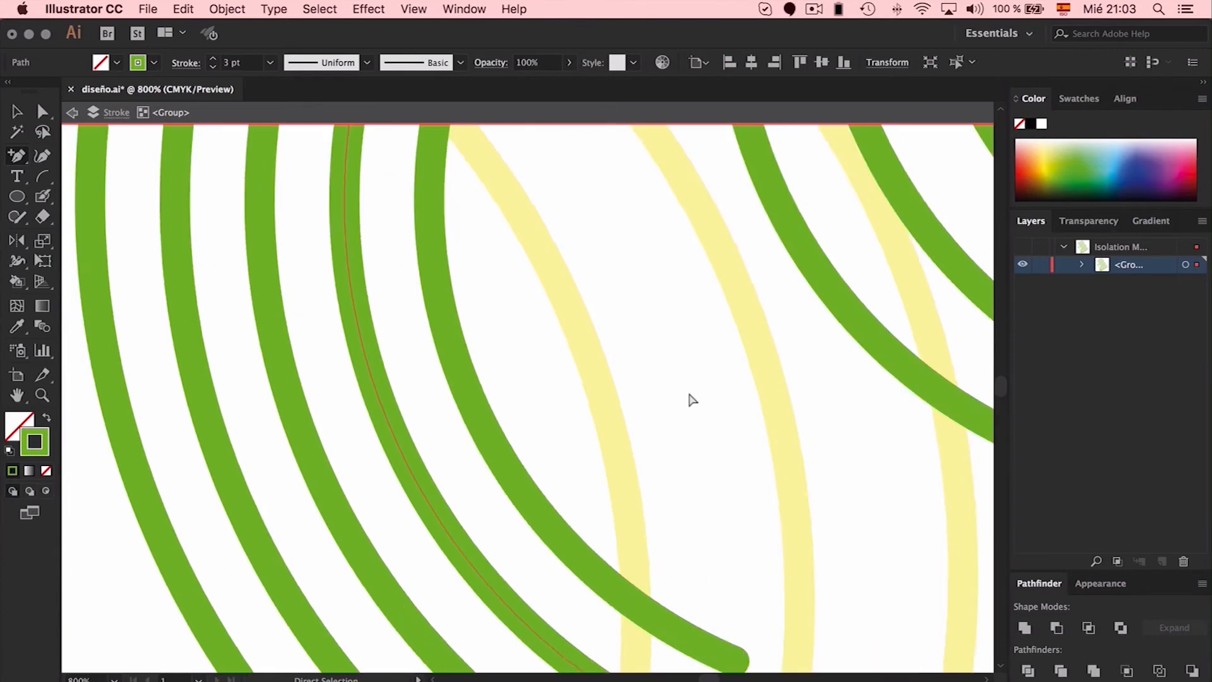
pyautogui.press('a')
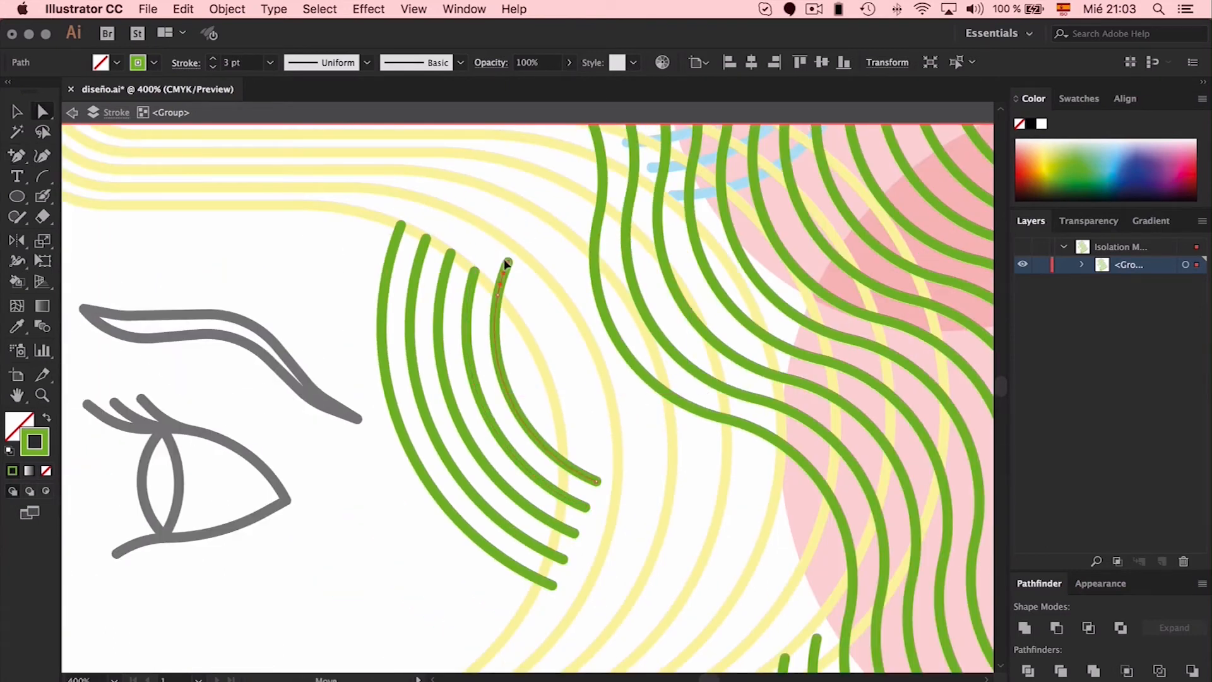
pyautogui.click(622, 452)
# Add anchor points on the five short green strands where their lower ends cross the innermost yellow arc.
pyautogui.scroll(-4, 622, 452)
pyautogui.hscroll(3, 622, 452)
pyautogui.scroll(3, 620, 455)
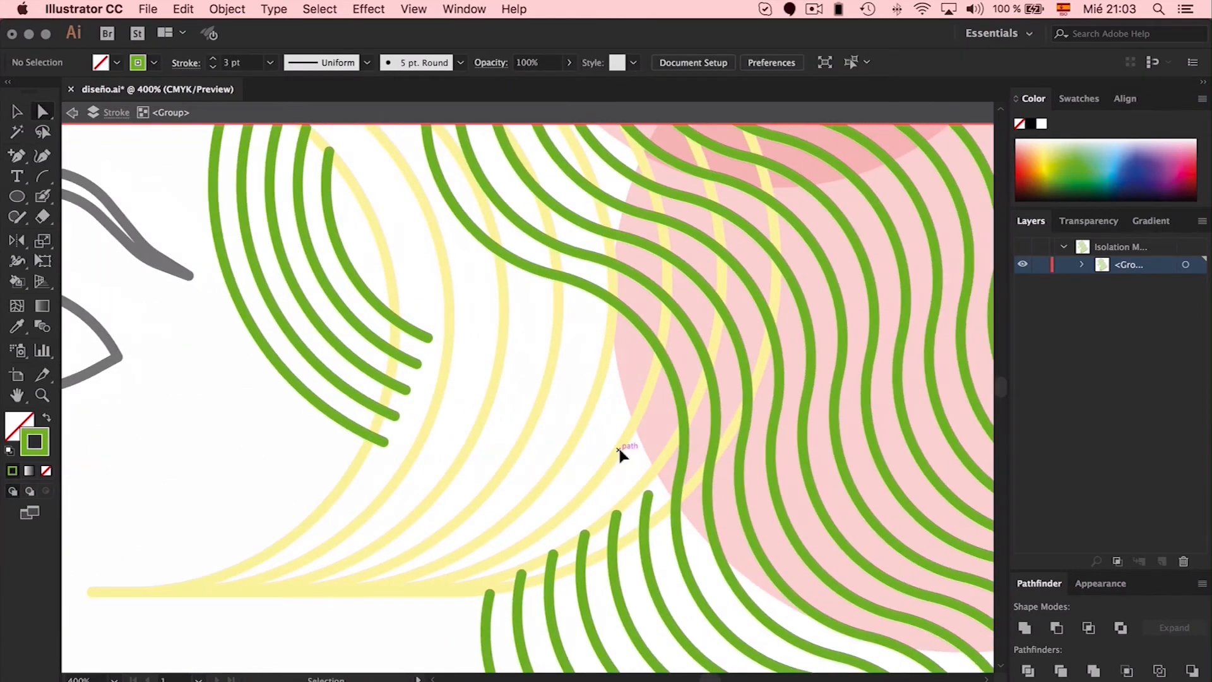
pyautogui.hscroll(-3, 461, 304)
pyautogui.press('+')
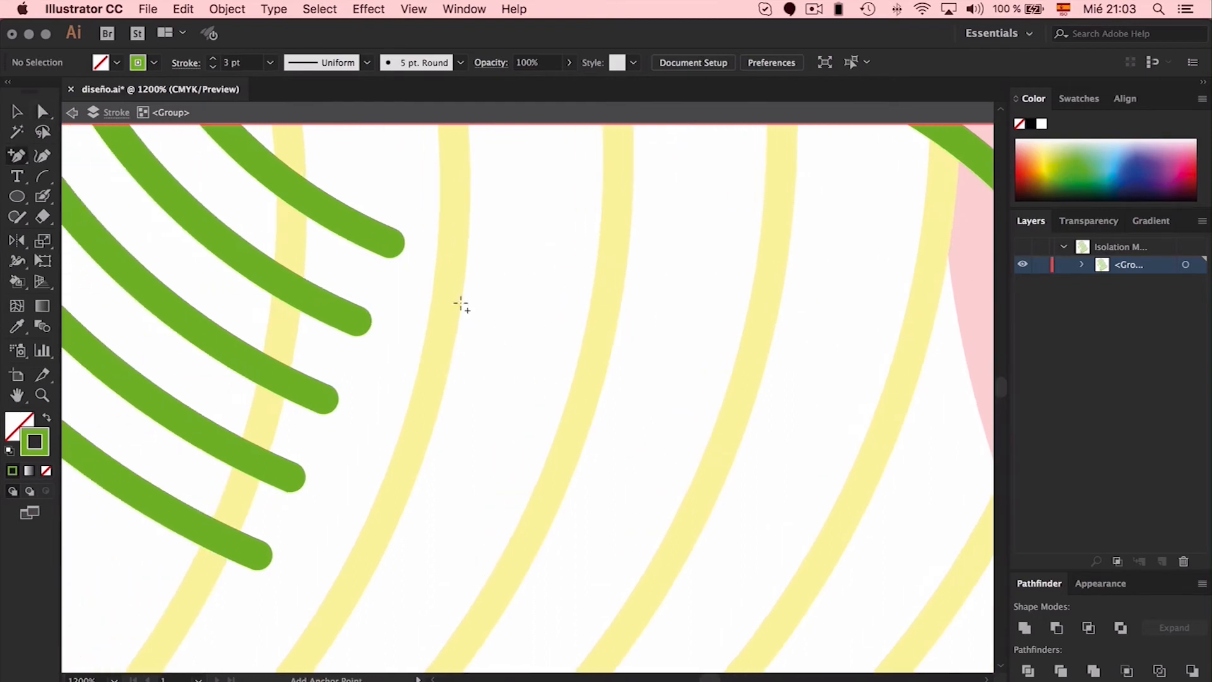
pyautogui.click(290, 185)
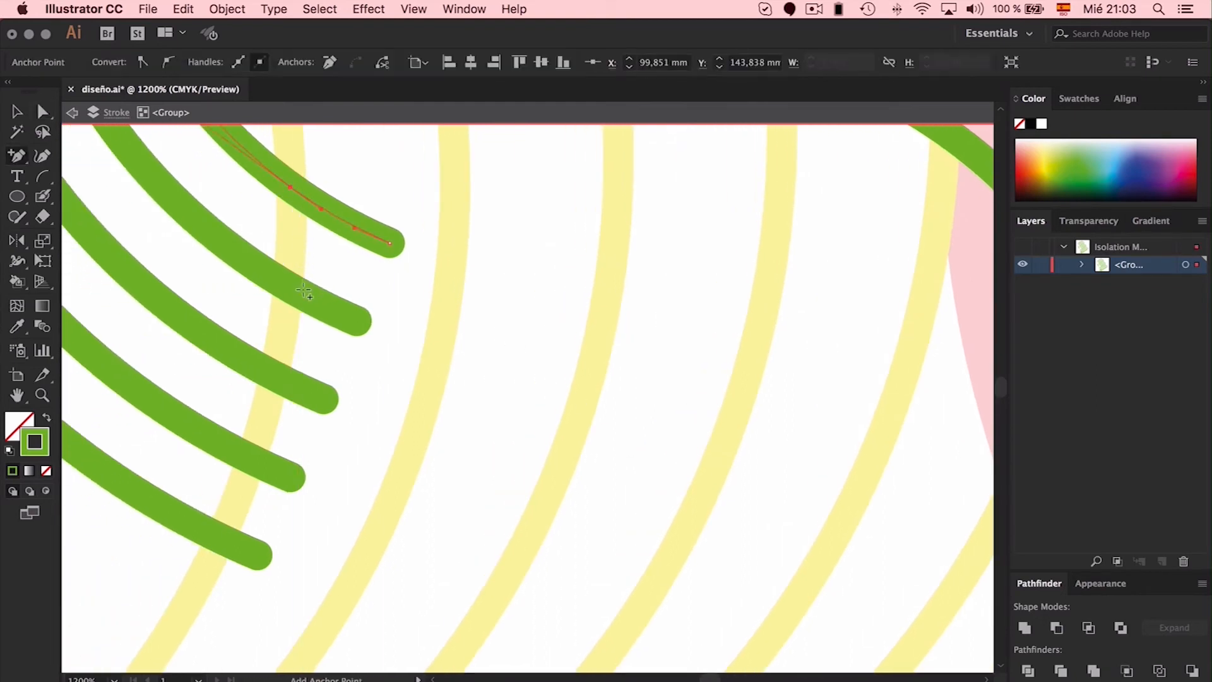
pyautogui.click(289, 286)
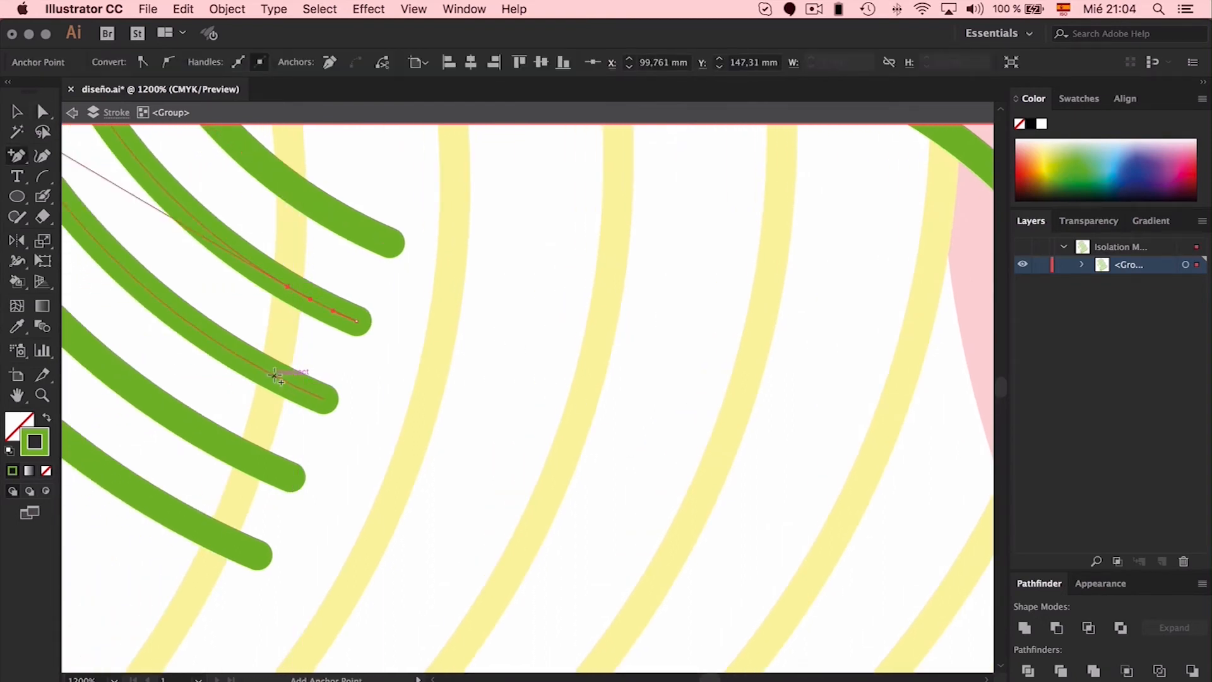
pyautogui.click(252, 459)
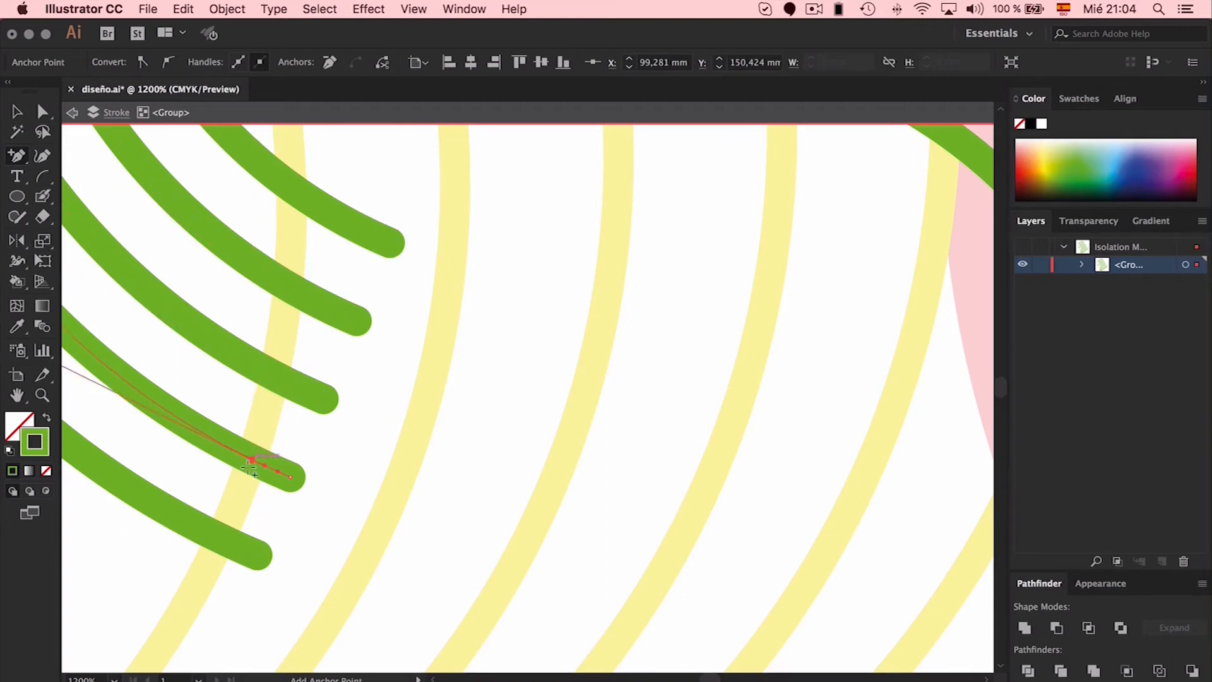
pyautogui.click(223, 536)
# Delete the lower end points of all five short green strands so they stop at the innermost yellow arc.
pyautogui.press('a')
pyautogui.click(257, 555)
pyautogui.press('Delete')
pyautogui.click(292, 480)
pyautogui.press('Delete')
pyautogui.click(325, 400)
pyautogui.press('Delete')
pyautogui.click(357, 321)
pyautogui.press('Delete')
pyautogui.click(392, 244)
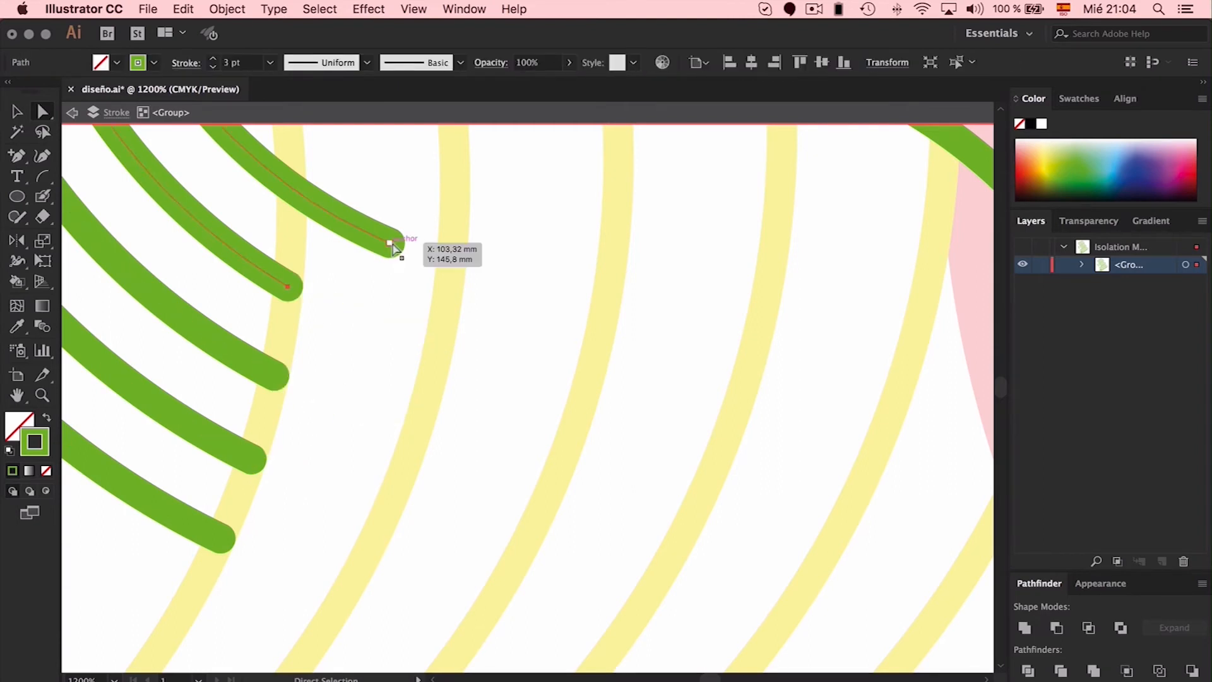
pyautogui.press('Delete')
# Exit the green group's isolation mode and return to the Selection tool with the whole hairstyle in view.
pyautogui.doubleClick(374, 378)
pyautogui.press('super+minus')
pyautogui.press('super+minus')
pyautogui.press('super+minus')
pyautogui.press('super+minus')
pyautogui.press('super+minus')
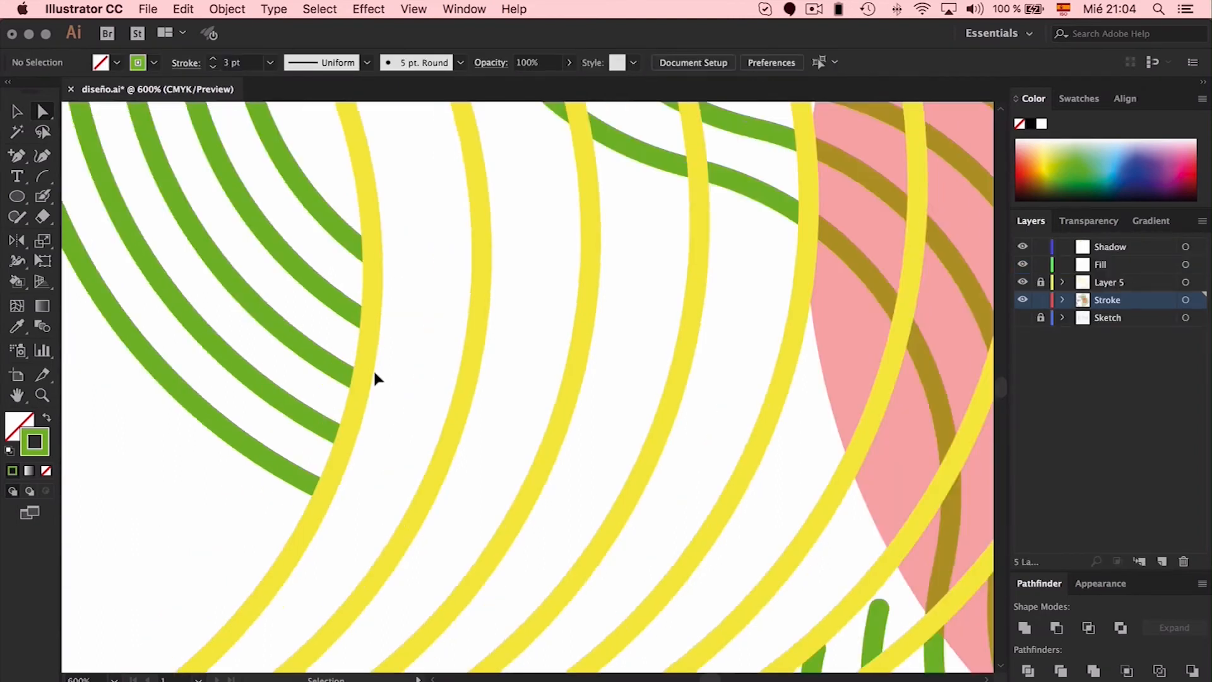
pyautogui.press('v')
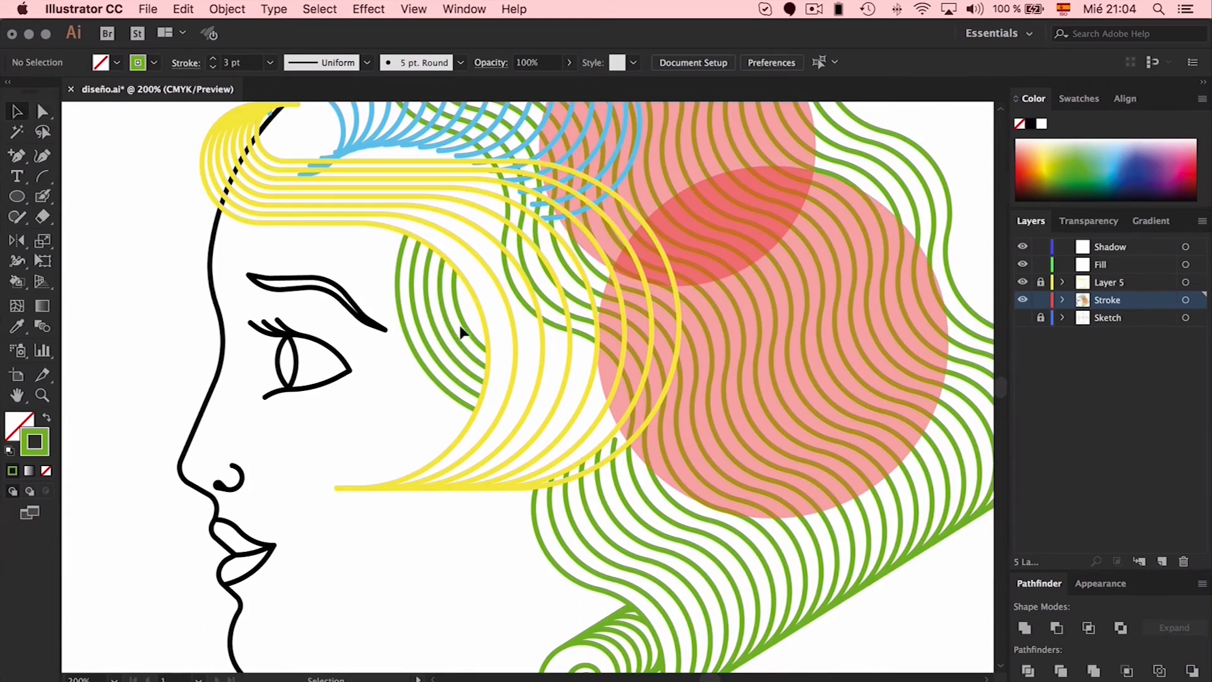
# Move the group of five short green strands from the Stroke layer to Layer 5, keeping its position.
pyautogui.click(460, 320)
pyautogui.doubleClick(461, 320)
pyautogui.click(460, 316)
pyautogui.press('Delete')
pyautogui.press('Escape')
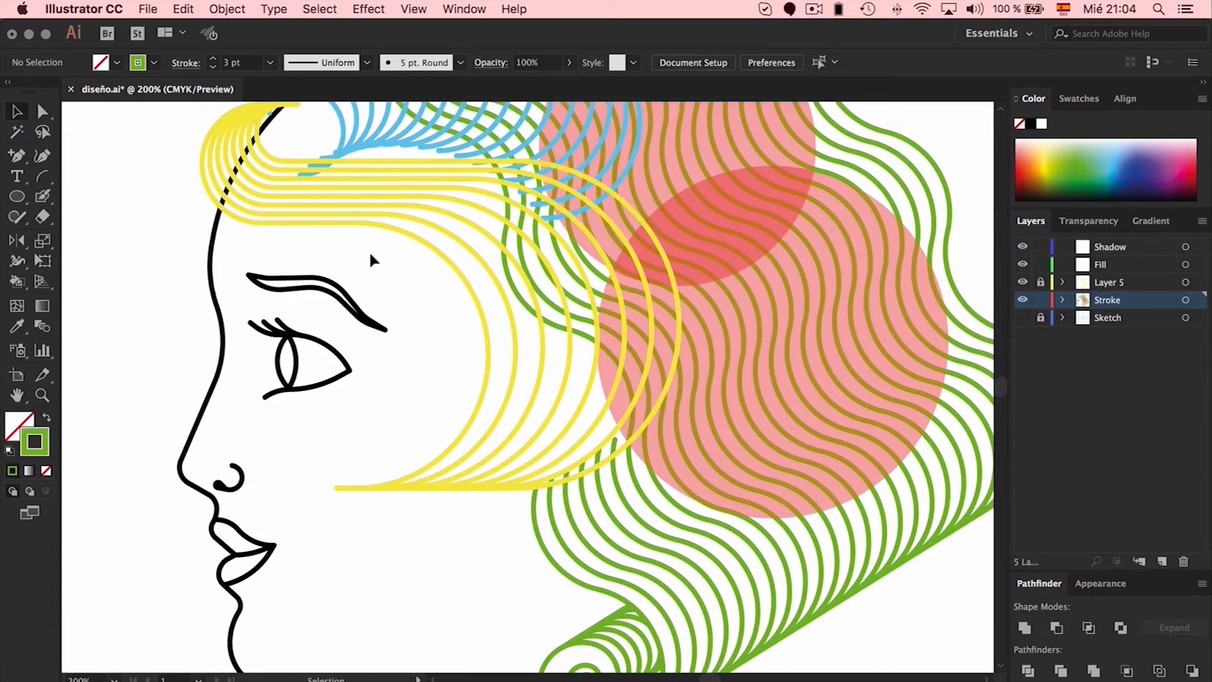
pyautogui.click(1138, 281)
pyautogui.hotkey('ctrl', 'f')
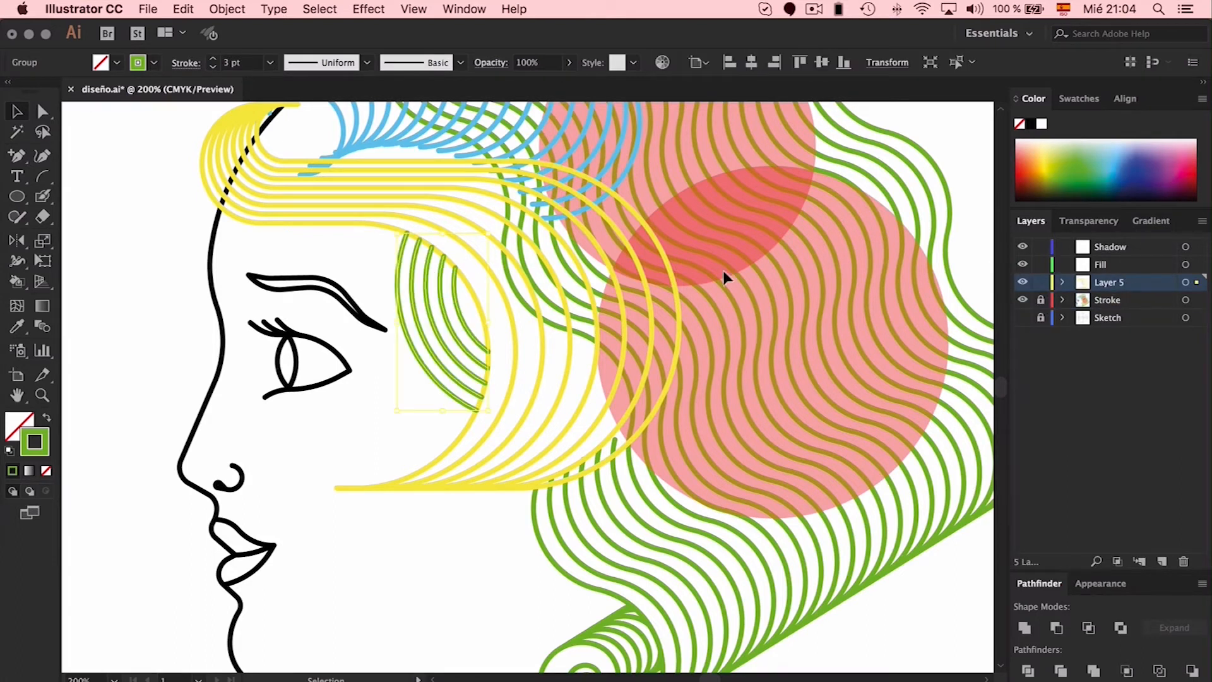
# Match the short strands' stroke to the yellow lines and recolour all of Layer 5's hair lines black.
pyautogui.press('i')
pyautogui.click(506, 304)
pyautogui.press('v')
pyautogui.moveTo(375, 254); pyautogui.dragTo(471, 285)
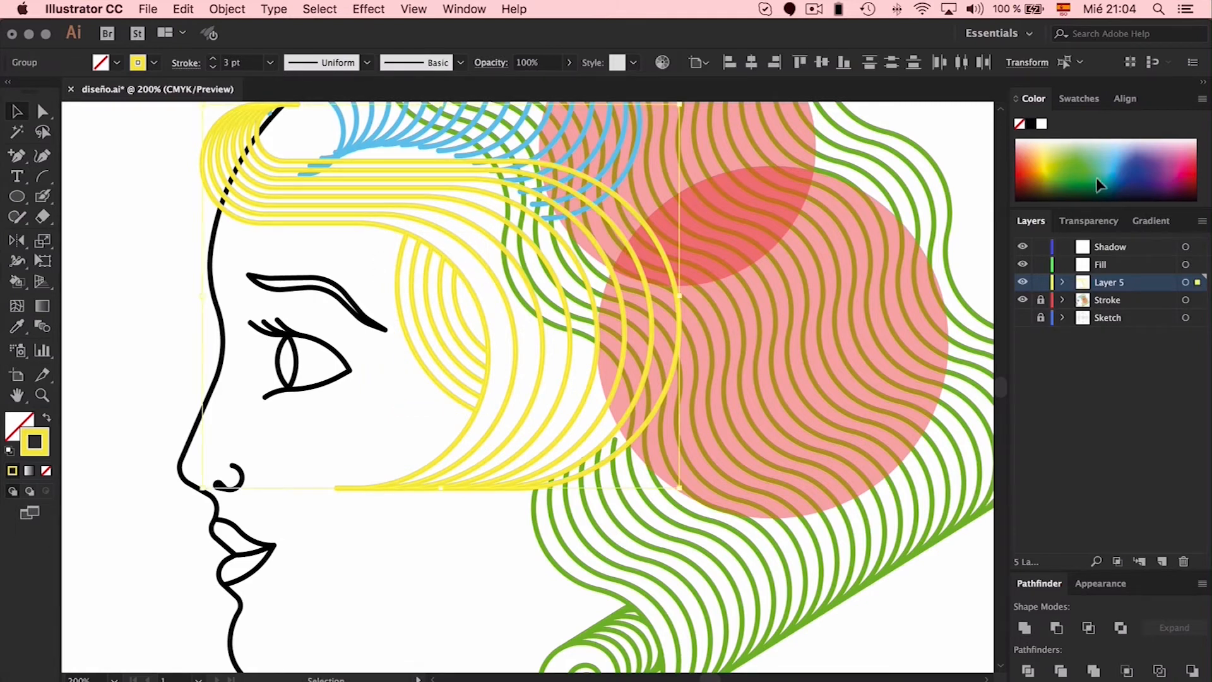
pyautogui.click(1030, 123)
pyautogui.click(370, 263)
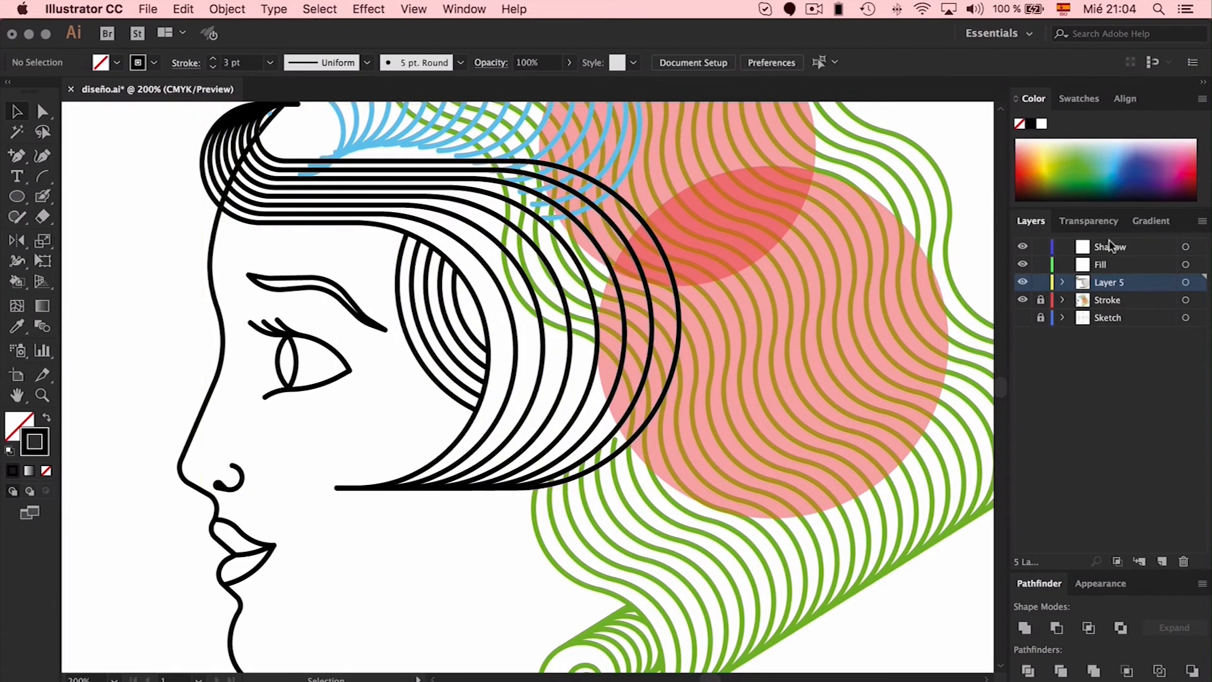
# On the Stroke layer, delete the upper end points of the long green wavy strands rising above the blue arcs.
pyautogui.click(1090, 301)
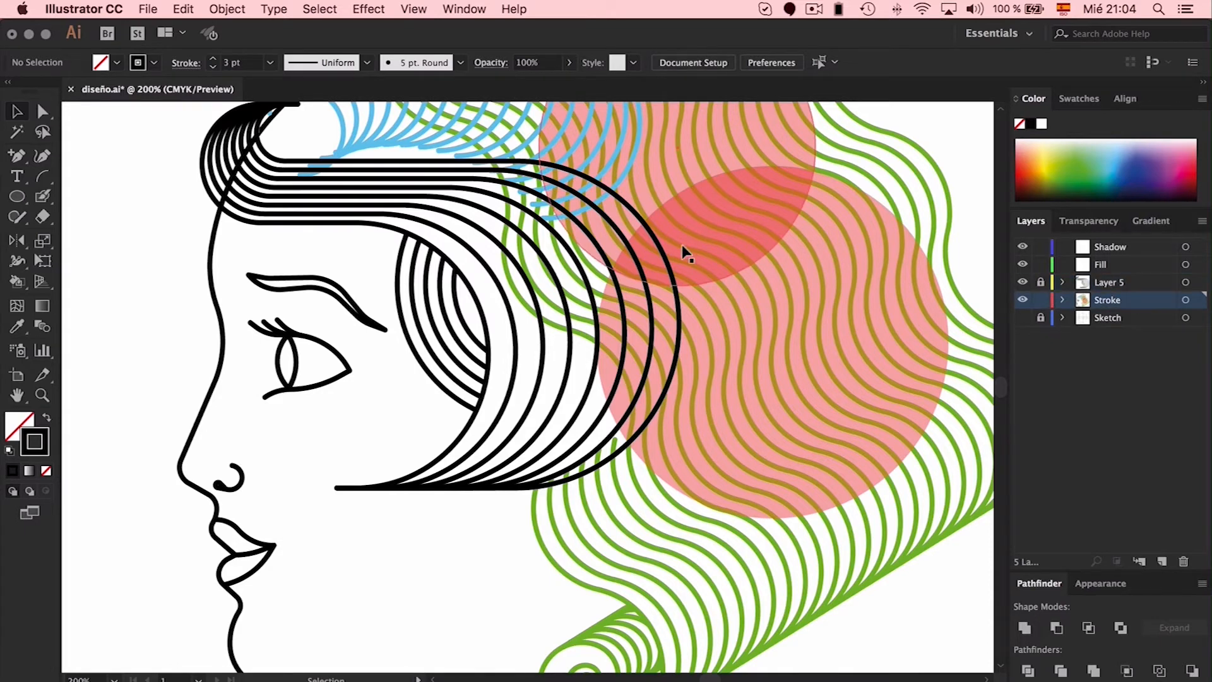
pyautogui.scroll(6, 686, 253)
pyautogui.click(568, 190)
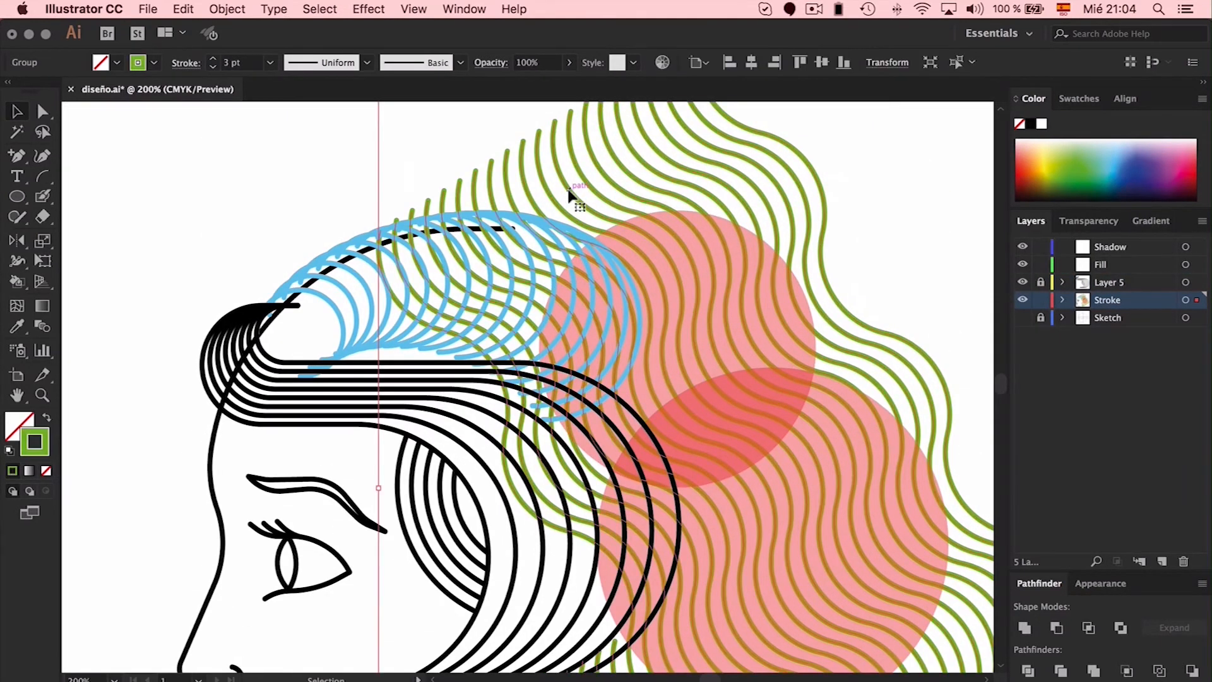
pyautogui.press('super+minus')
pyautogui.press('super+minus')
pyautogui.scroll(-2, 568, 190)
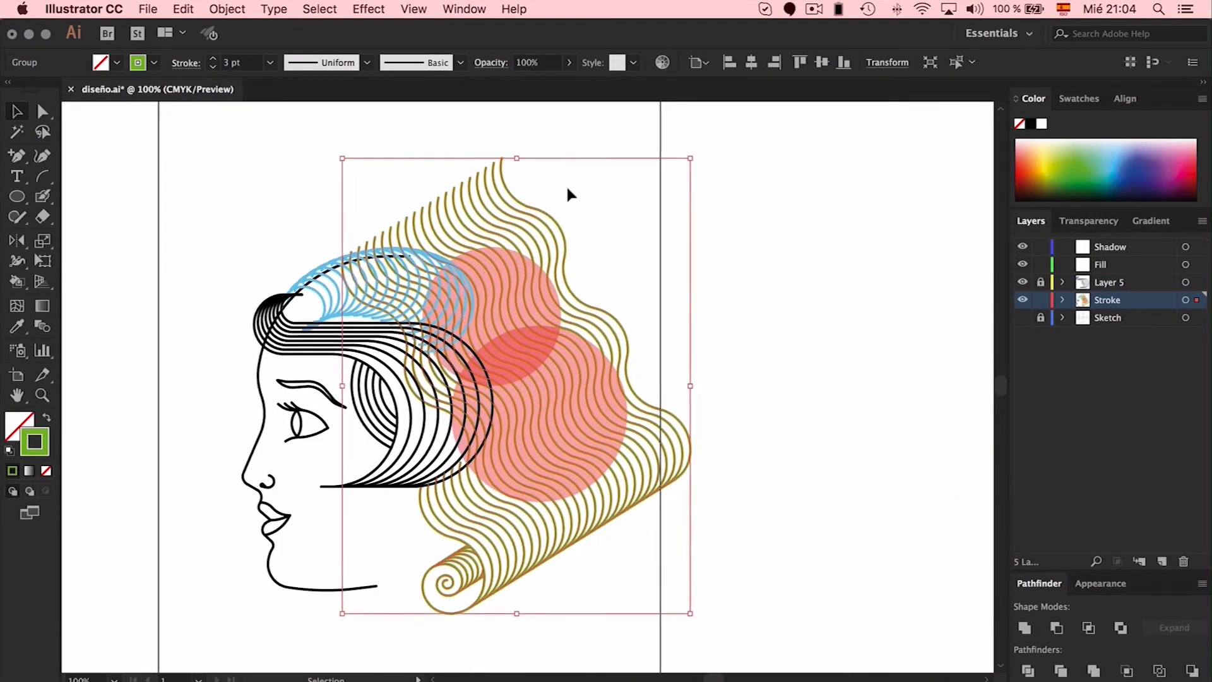
pyautogui.hscroll(-3, 553, 233)
pyautogui.press('a')
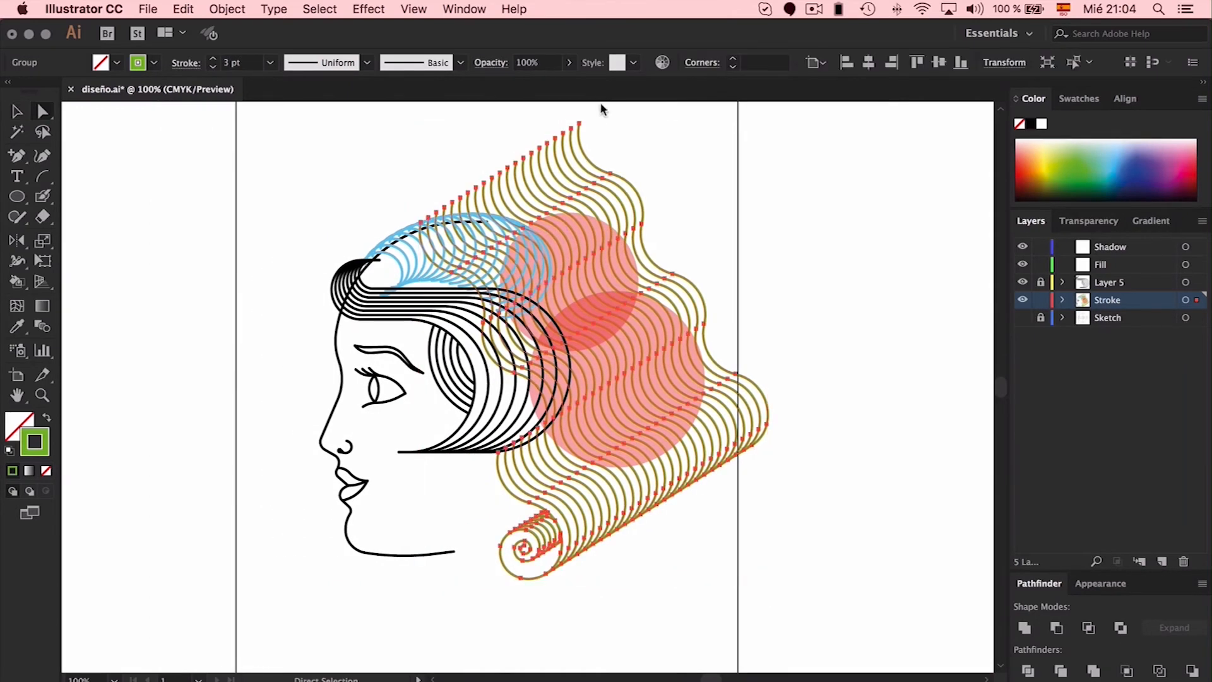
pyautogui.moveTo(515, 161); pyautogui.dragTo(530, 153)
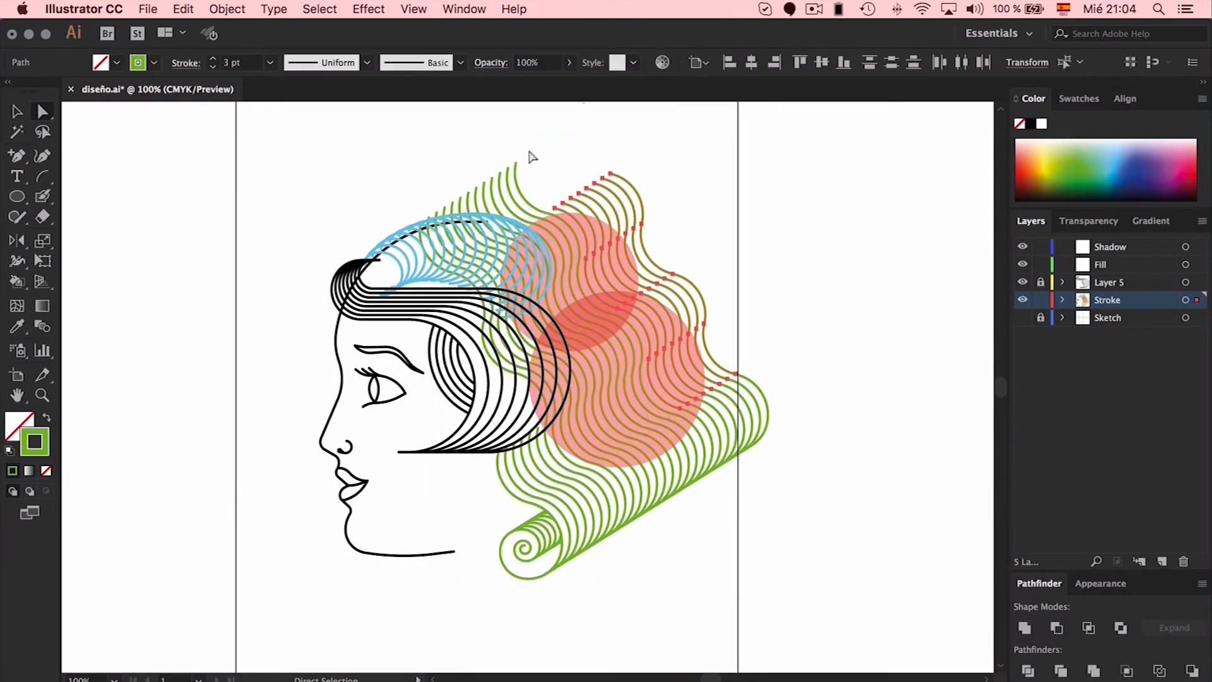
pyautogui.moveTo(427, 206); pyautogui.dragTo(428, 208)
pyautogui.press('Delete')
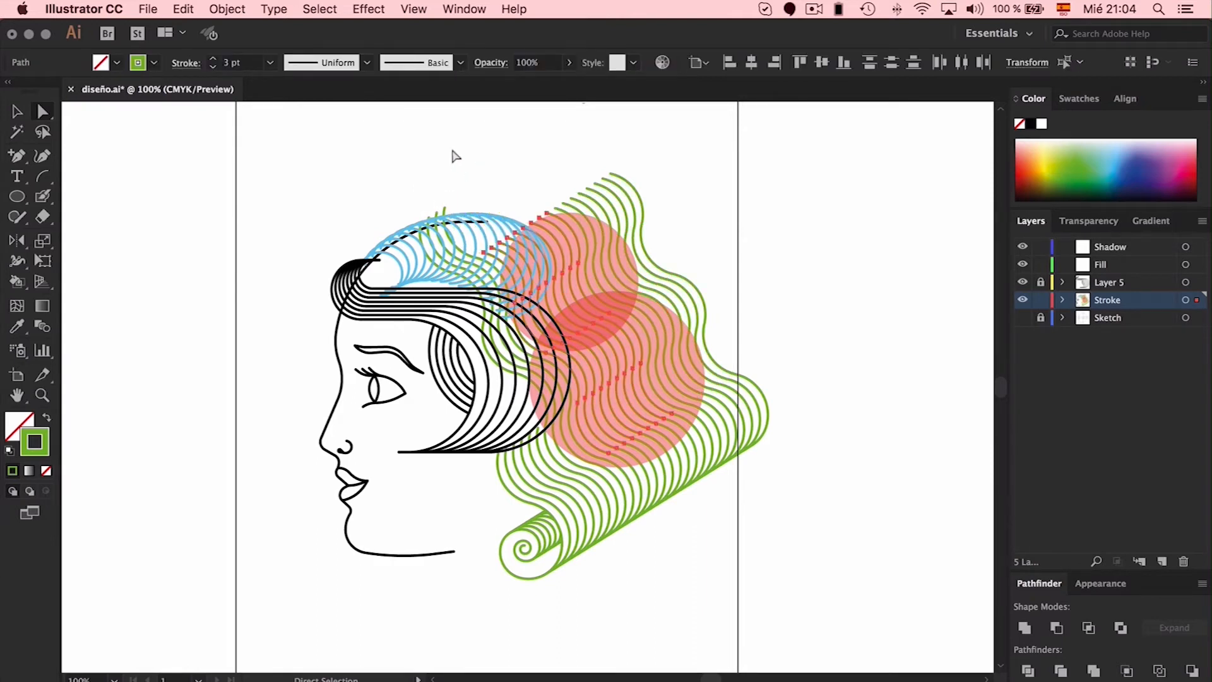
# Delete the upper end points of the remaining green strands that overlap the middle of the blue arcs.
pyautogui.click(457, 174)
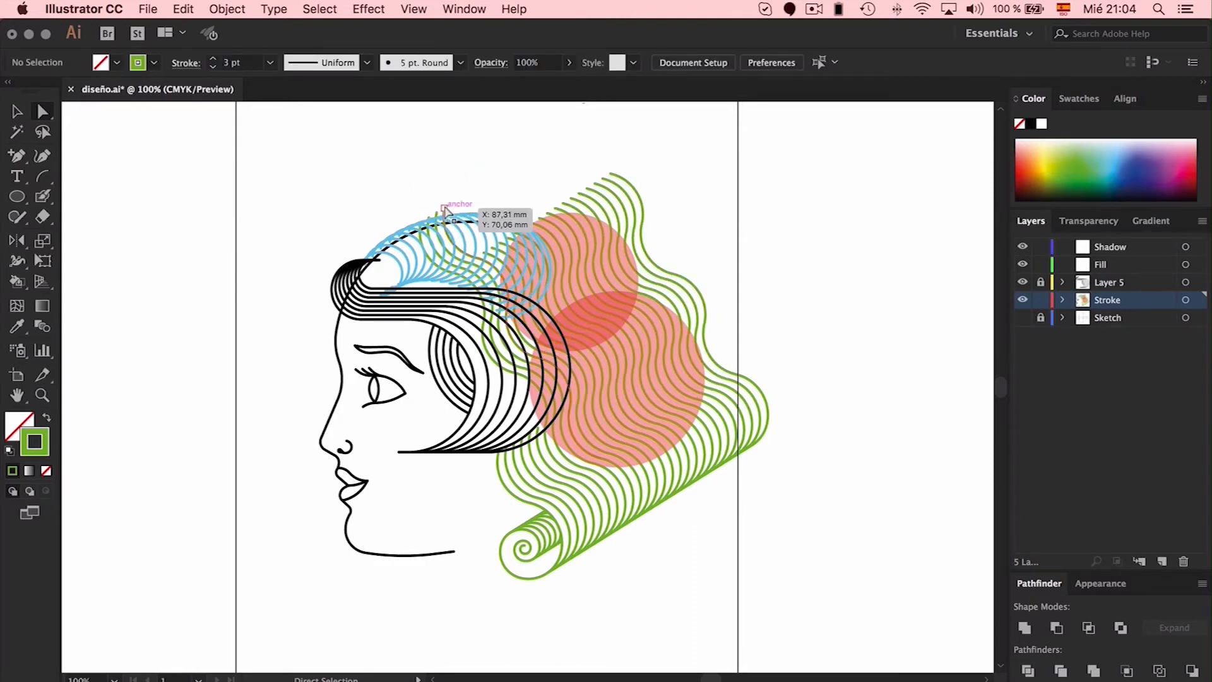
pyautogui.click(444, 211)
pyautogui.click(435, 212)
pyautogui.press('Delete')
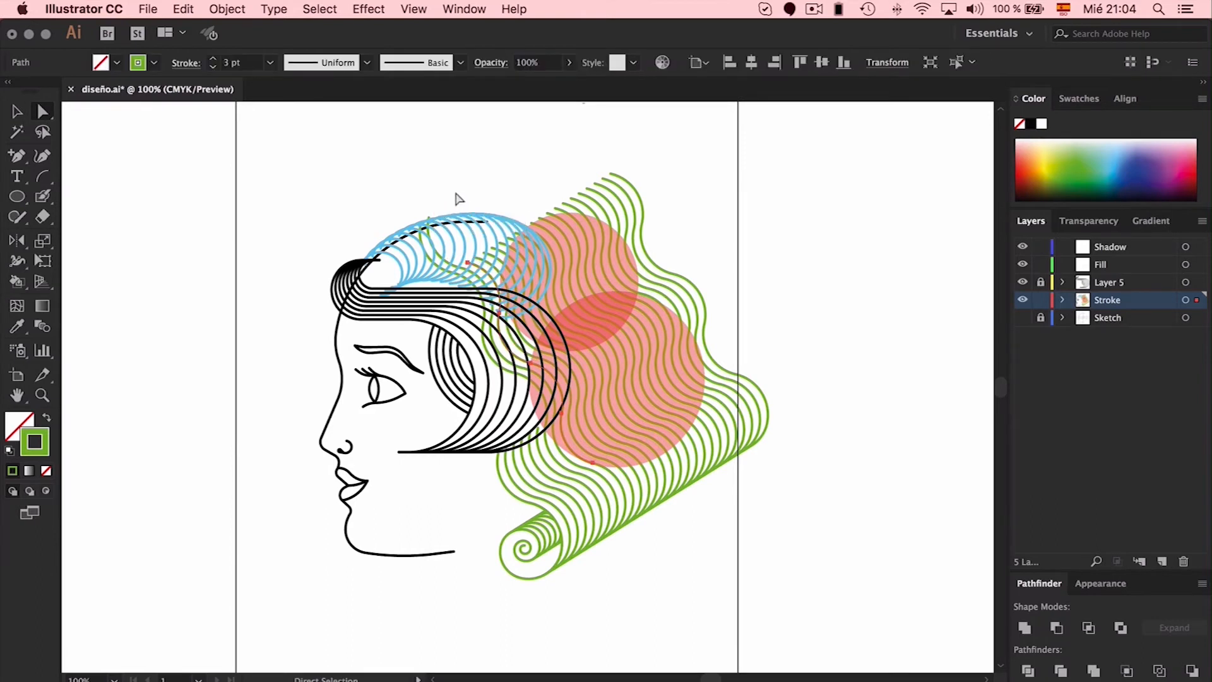
pyautogui.press('super+plus')
pyautogui.press('super+plus')
pyautogui.scroll(2, 461, 201)
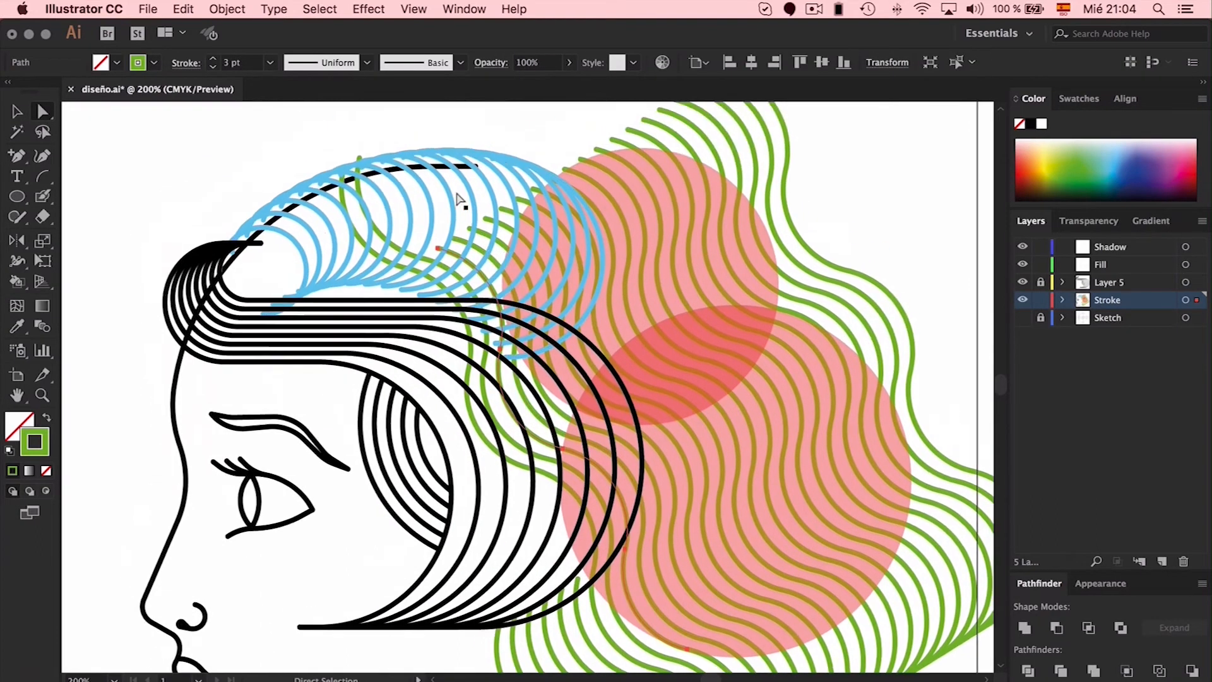
pyautogui.click(437, 248)
pyautogui.press('Delete')
pyautogui.click(447, 238)
pyautogui.scroll(3, 652, 144)
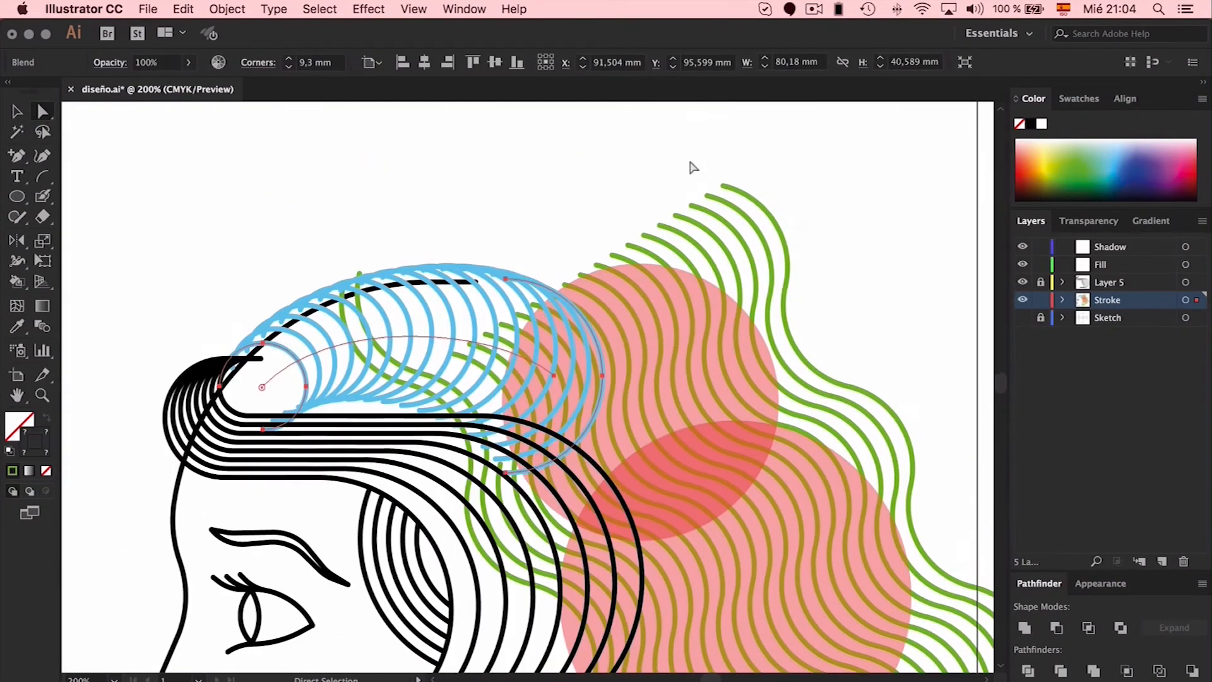
# Delete the upper end of the outermost green wavy strand above the two pink circles.
pyautogui.click(724, 188)
pyautogui.press('Delete')
pyautogui.scroll(-3, 812, 221)
pyautogui.hscroll(3, 812, 221)
pyautogui.press('super+minus')
pyautogui.press('super+minus')
pyautogui.press('Delete')
pyautogui.scroll(-3, 584, 263)
pyautogui.hscroll(-3, 585, 263)
# Delete the segments of the outer green strands that stick out beyond the side of the two pink circles.
pyautogui.click(578, 264)
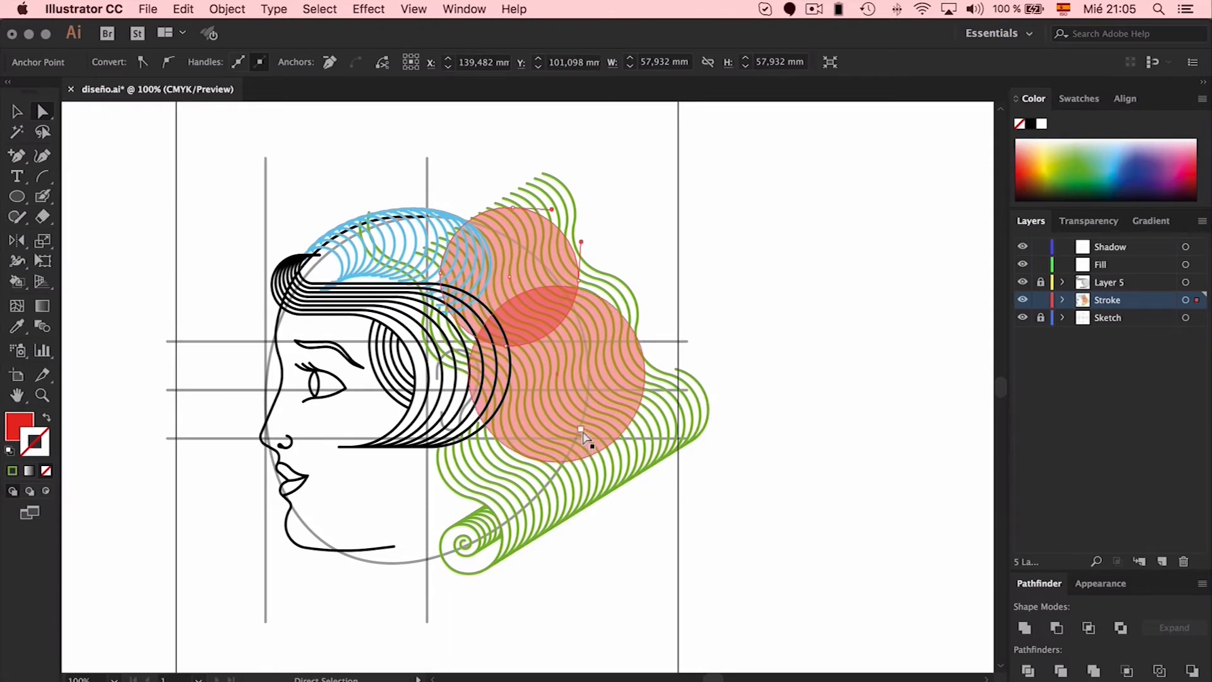
pyautogui.click(582, 208)
pyautogui.click(635, 299)
pyautogui.press('Delete')
pyautogui.press('Delete')
pyautogui.click(624, 301)
pyautogui.press('Delete')
pyautogui.press('Delete')
pyautogui.click(614, 302)
pyautogui.press('Delete')
pyautogui.press('Delete')
# Trim the green strand ends protruding above the upper pink circle, undoing the unwanted deletion.
pyautogui.click(519, 207)
pyautogui.press('Delete')
pyautogui.press('Delete')
pyautogui.press('super+z')
pyautogui.click(603, 179)
pyautogui.click(495, 203)
pyautogui.click(536, 175)
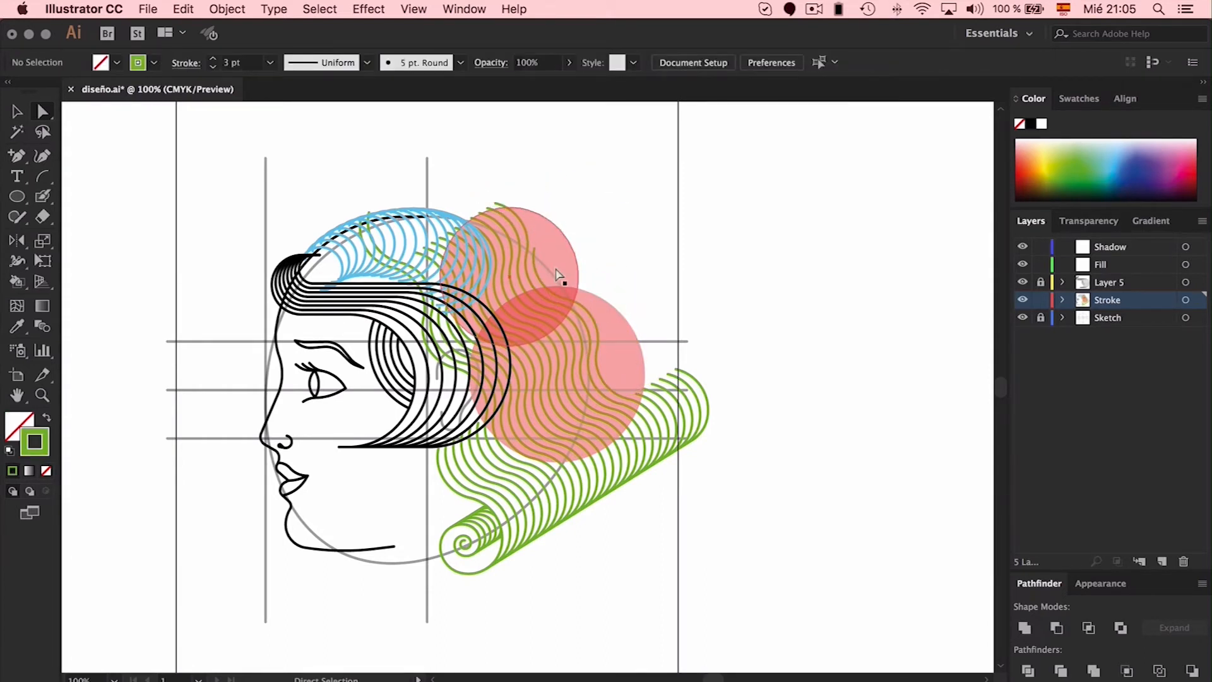
# Delete the segments of the innermost green strands that run across the black front hair lines.
pyautogui.hscroll(-3, 505, 235)
pyautogui.press('super+plus')
pyautogui.click(602, 347)
pyautogui.press('Delete')
pyautogui.click(545, 245)
pyautogui.press('Delete')
pyautogui.press('Delete')
pyautogui.click(624, 342)
pyautogui.press('Delete')
pyautogui.click(561, 240)
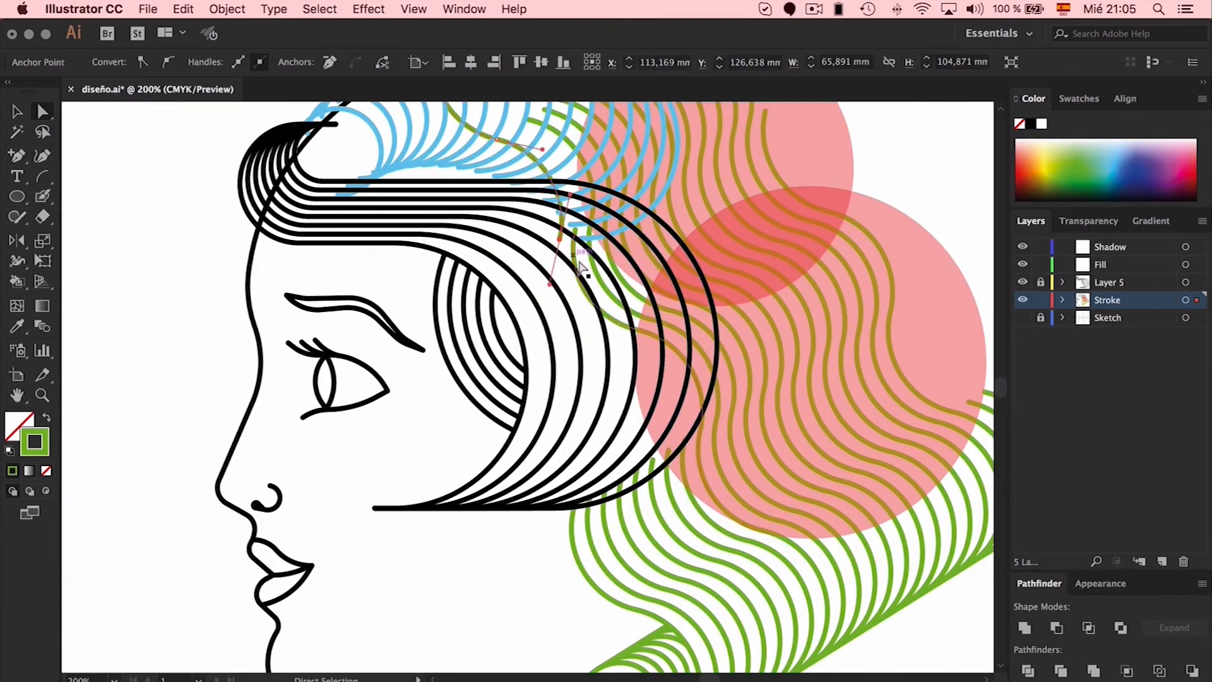
pyautogui.press('Delete')
pyautogui.press('Delete')
# Delete the leftover green strand pieces between the blue arcs and the black side arcs near the upper circle.
pyautogui.click(586, 289)
pyautogui.scroll(2, 651, 325)
pyautogui.press('Delete')
pyautogui.scroll(3, 651, 326)
pyautogui.click(529, 251)
pyautogui.press('Delete')
pyautogui.click(592, 379)
pyautogui.press('Delete')
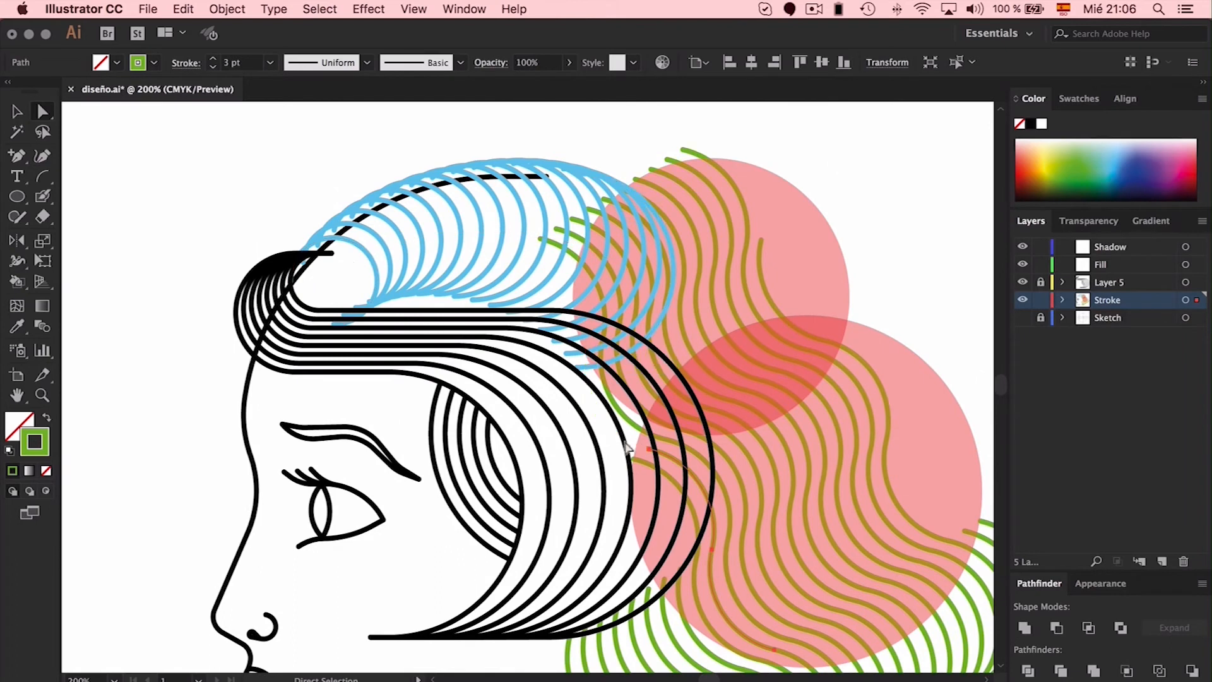
pyautogui.click(607, 321)
pyautogui.press('Delete')
pyautogui.press('Delete')
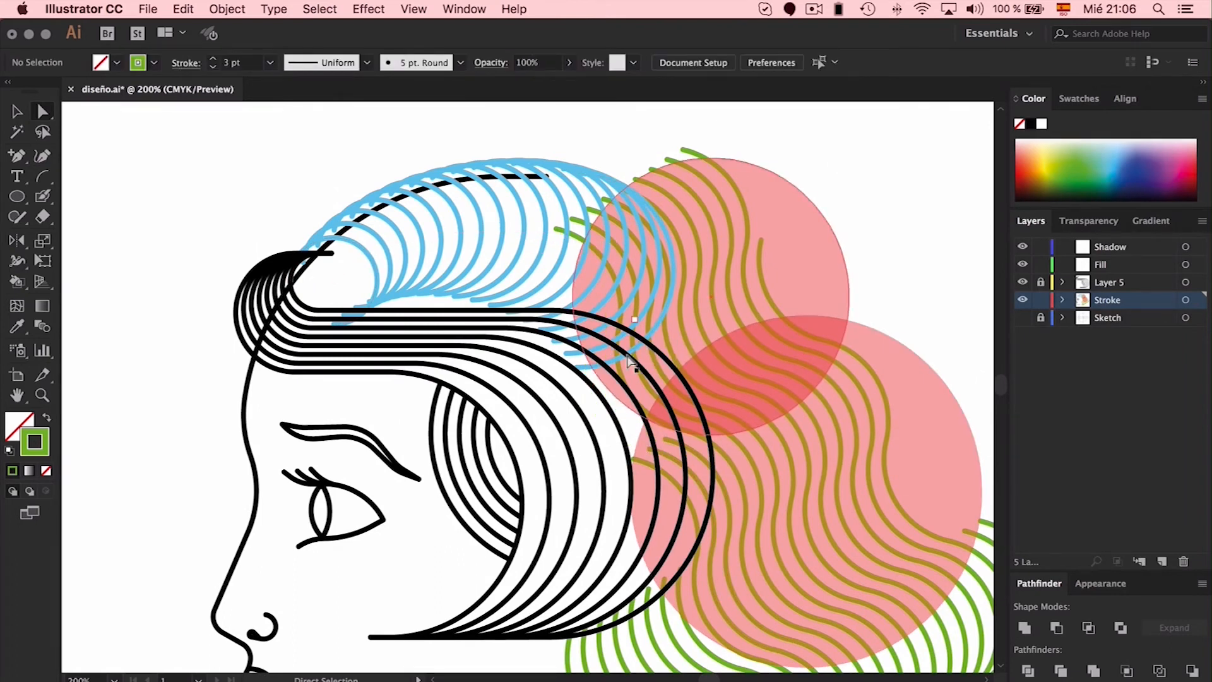
pyautogui.scroll(-2, 629, 356)
pyautogui.click(306, 209)
pyautogui.click(319, 198)
pyautogui.moveTo(367, 138); pyautogui.dragTo(405, 151)
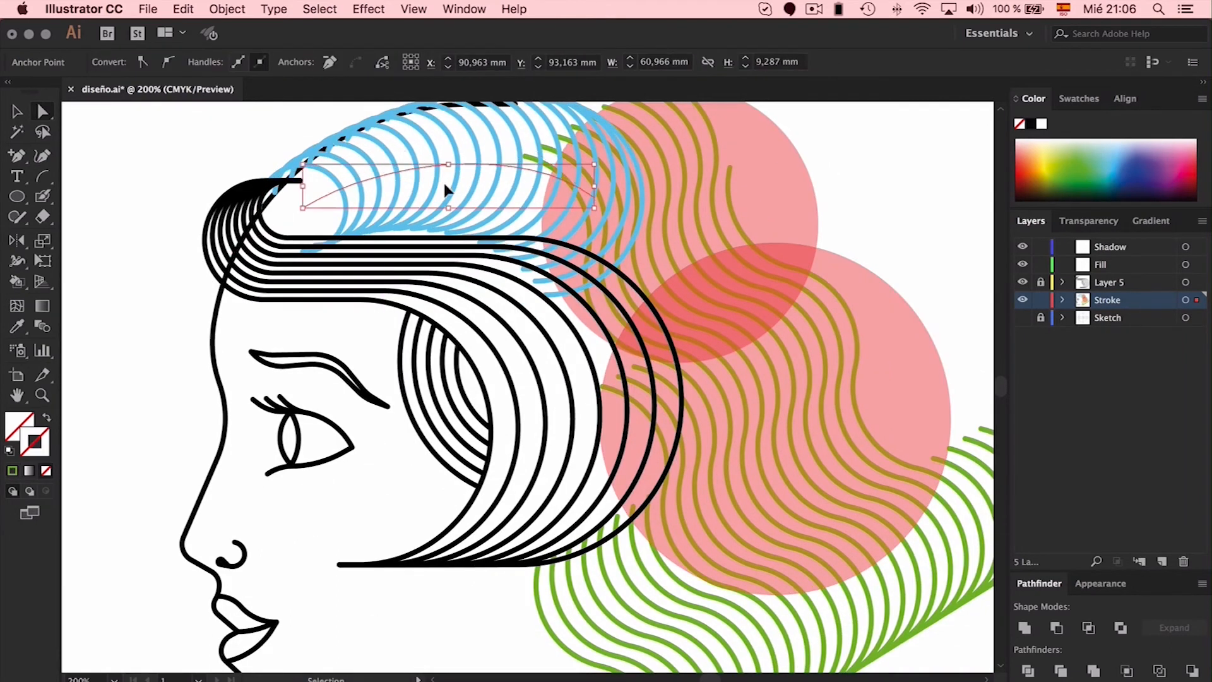
pyautogui.press('super+z')
# Isolate the blue blend, slightly adjust its end arcs, and reshape the front curve handle of its spine.
pyautogui.scroll(2, 444, 191)
pyautogui.press('v')
pyautogui.doubleClick(418, 294)
pyautogui.moveTo(418, 243); pyautogui.dragTo(424, 236)
pyautogui.moveTo(424, 275); pyautogui.dragTo(420, 280)
pyautogui.moveTo(690, 209); pyautogui.dragTo(690, 220)
pyautogui.moveTo(420, 280); pyautogui.dragTo(421, 282)
pyautogui.press('a')
pyautogui.click(462, 252)
pyautogui.moveTo(452, 229); pyautogui.dragTo(440, 214)
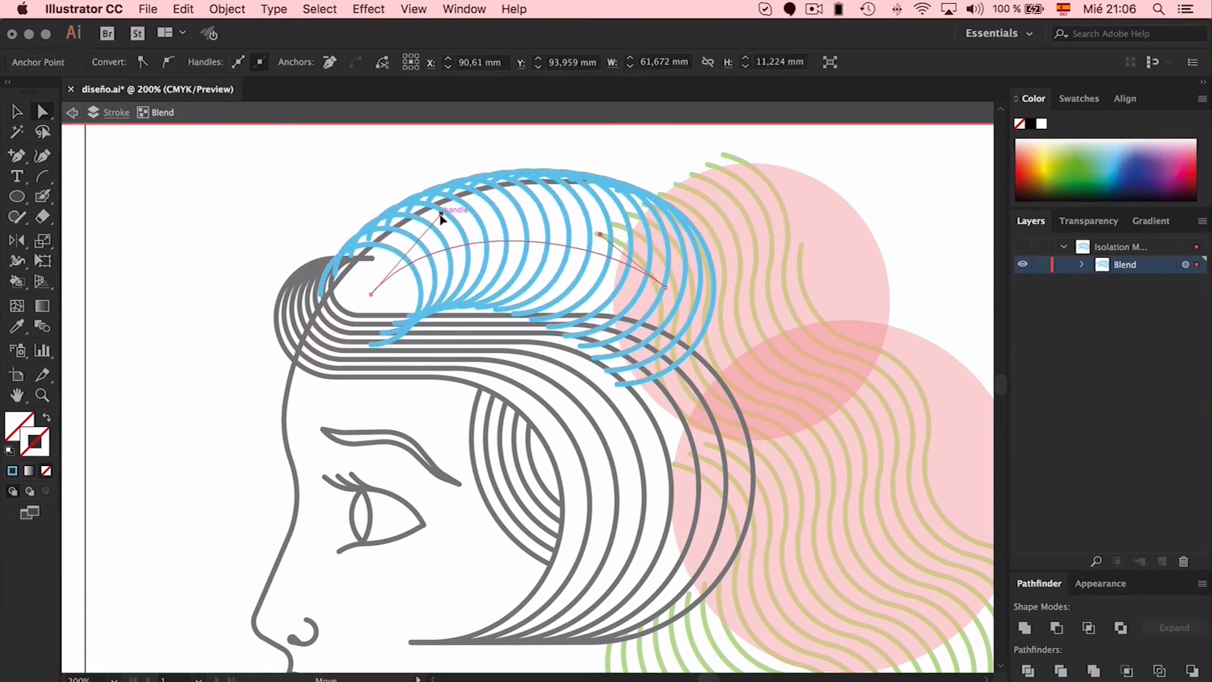
# Nudge the blend's large rear arc six increments up and six to the right.
pyautogui.press('v')
pyautogui.click(667, 407)
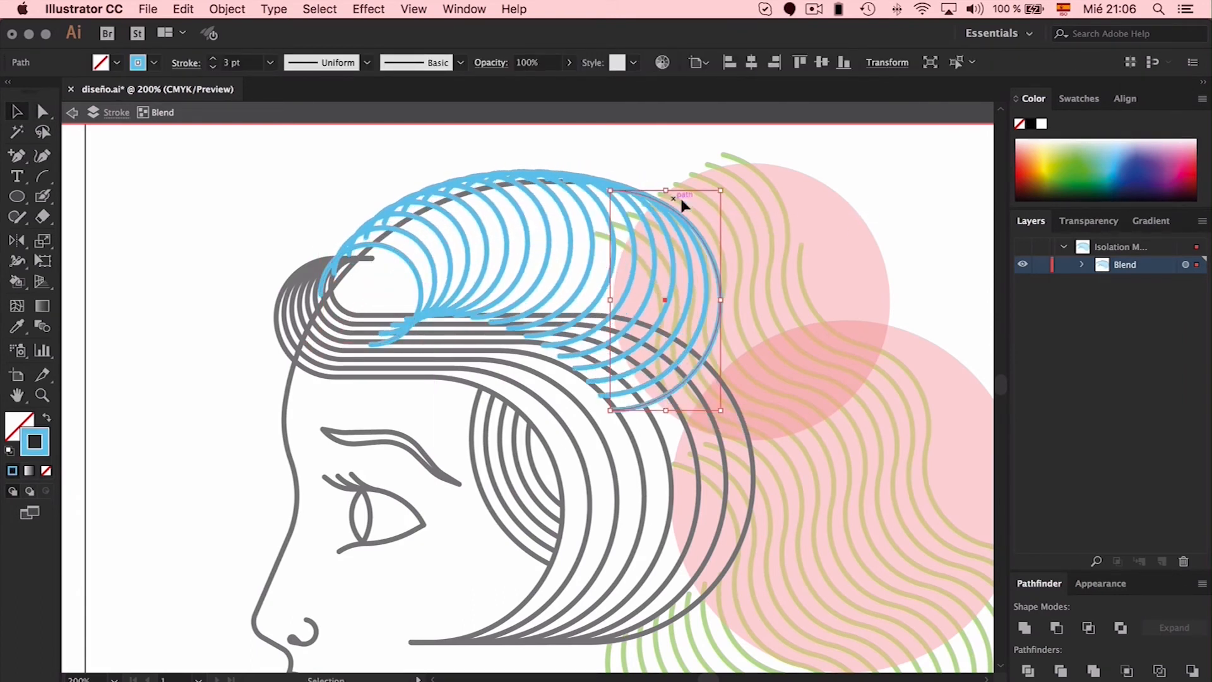
pyautogui.press('Up')
pyautogui.press('Up')
pyautogui.press('Up')
pyautogui.press('Up')
pyautogui.press('Up')
pyautogui.press('Up')
pyautogui.press('Right')
pyautogui.press('Right')
pyautogui.press('Right')
pyautogui.press('Right')
pyautogui.press('Right')
pyautogui.press('Right')
# Nudge the blend's small front arc down and to the right to align it with the hairline curl.
pyautogui.click(406, 259)
pyautogui.press('Down')
pyautogui.press('Down')
pyautogui.press('Down')
pyautogui.press('Down')
pyautogui.press('Right')
pyautogui.press('Right')
pyautogui.press('Right')
pyautogui.press('Right')
pyautogui.press('Up')
# Fine-tune the blend by nudging the large arc down and the small arc left, and exit isolation mode.
pyautogui.click(665, 185)
pyautogui.press('Down')
pyautogui.press('Down')
pyautogui.click(408, 251)
pyautogui.press('Left')
pyautogui.click(654, 188)
pyautogui.press('Down')
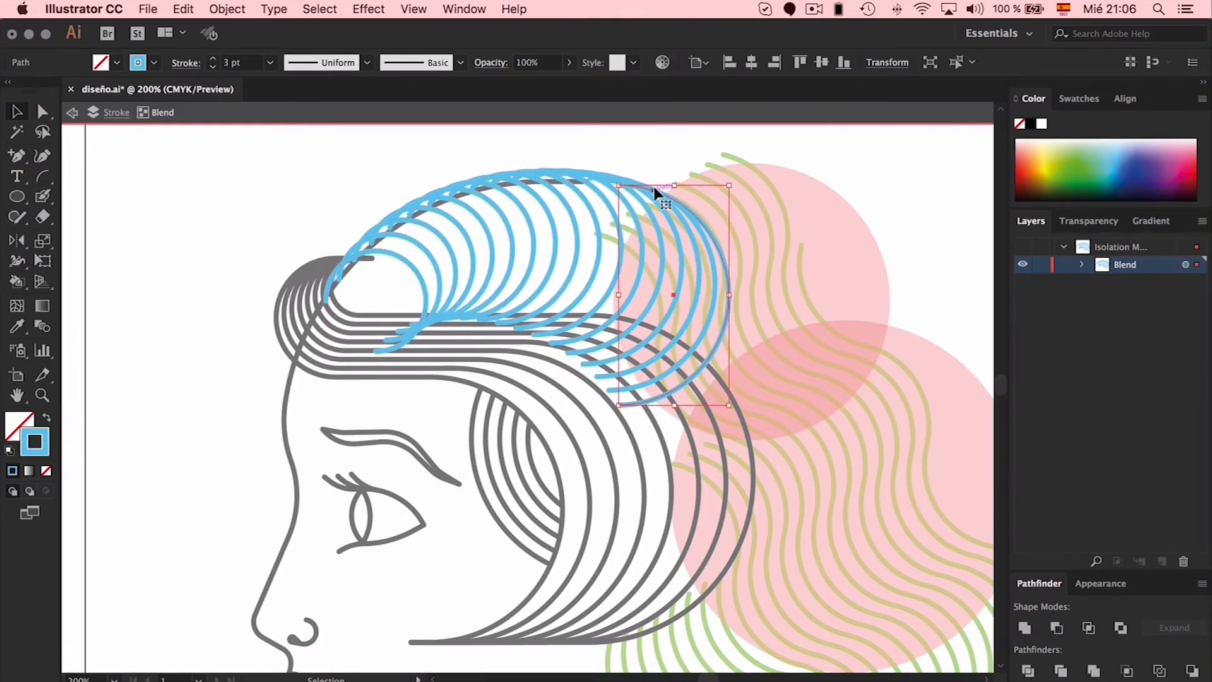
pyautogui.doubleClick(617, 157)
# Isolate the blue blend again and slightly rotate its small and large end arcs, repositioning the large one.
pyautogui.click(563, 255)
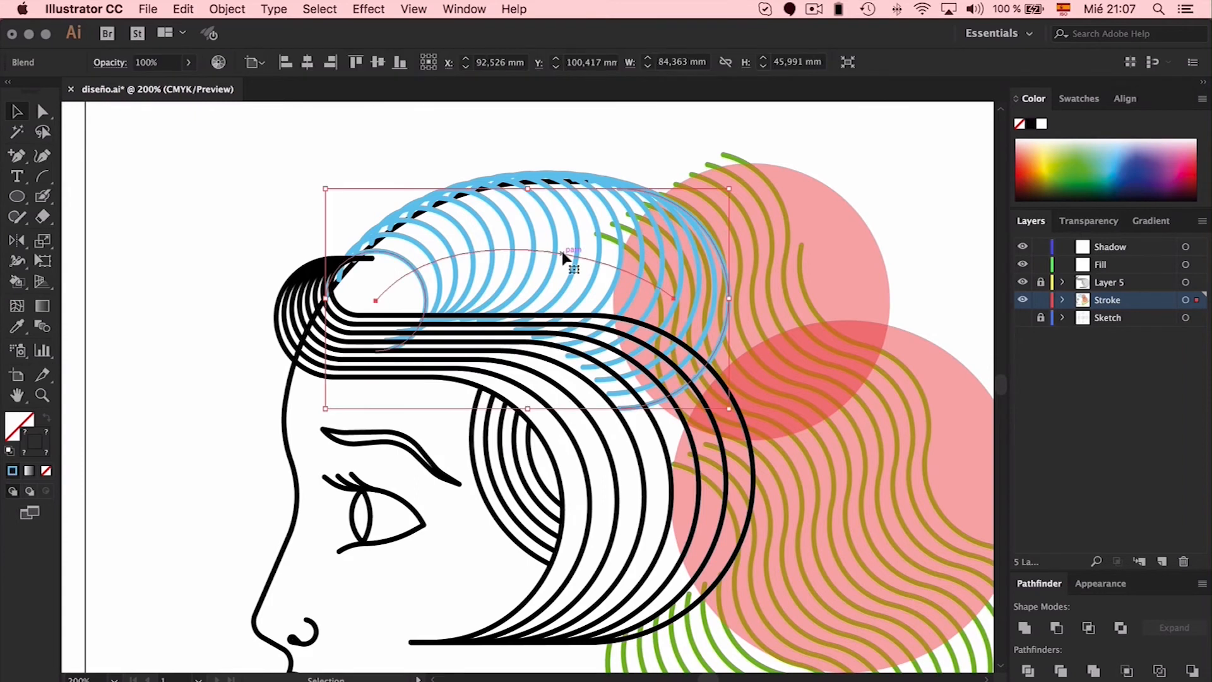
pyautogui.press('super+1')
pyautogui.doubleClick(482, 378)
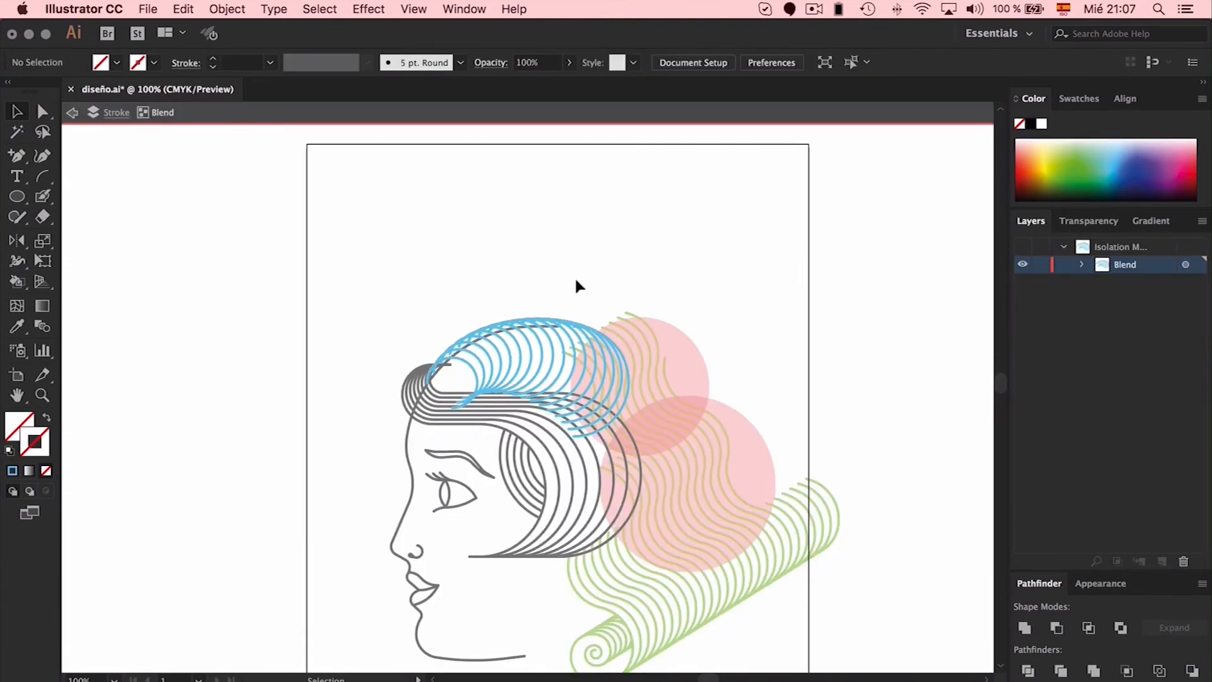
pyautogui.press('super+plus')
pyautogui.click(411, 339)
pyautogui.moveTo(434, 321); pyautogui.dragTo(417, 306)
pyautogui.moveTo(726, 341); pyautogui.dragTo(726, 336)
pyautogui.moveTo(731, 247); pyautogui.dragTo(736, 248)
pyautogui.click(736, 248)
# Adjust the curve handles at both ends of the blend's spine and exit isolation mode.
pyautogui.press('a')
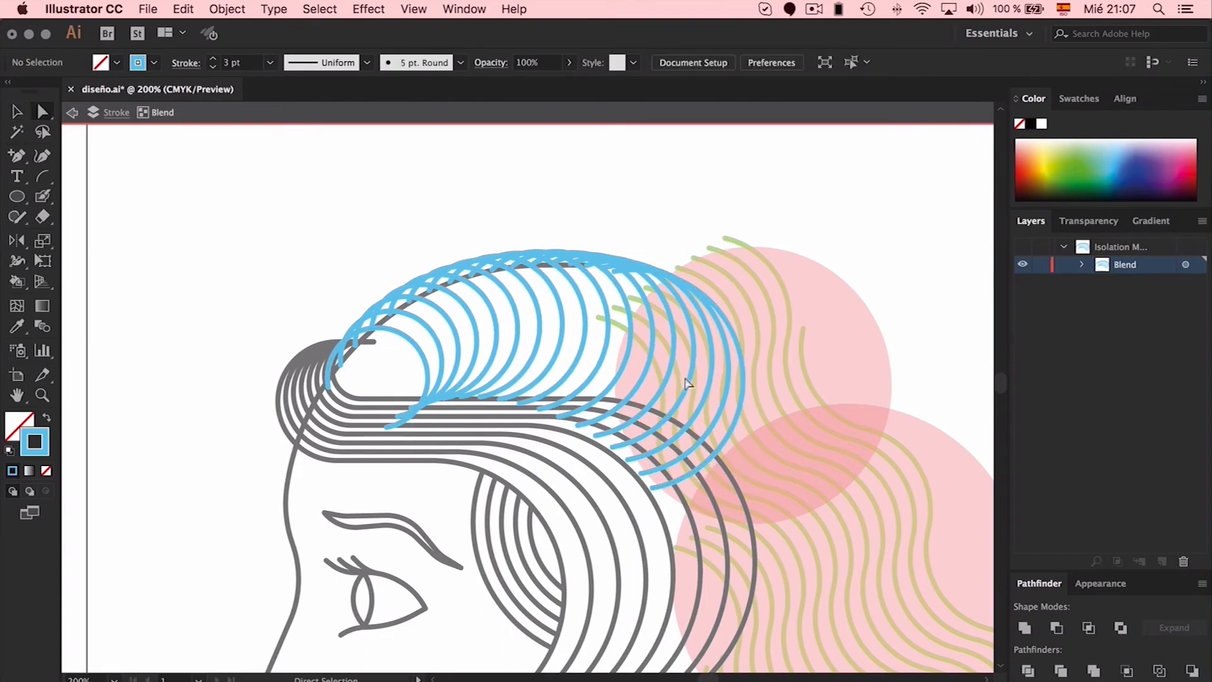
pyautogui.click(680, 380)
pyautogui.moveTo(617, 319); pyautogui.dragTo(603, 321)
pyautogui.moveTo(446, 298); pyautogui.dragTo(449, 303)
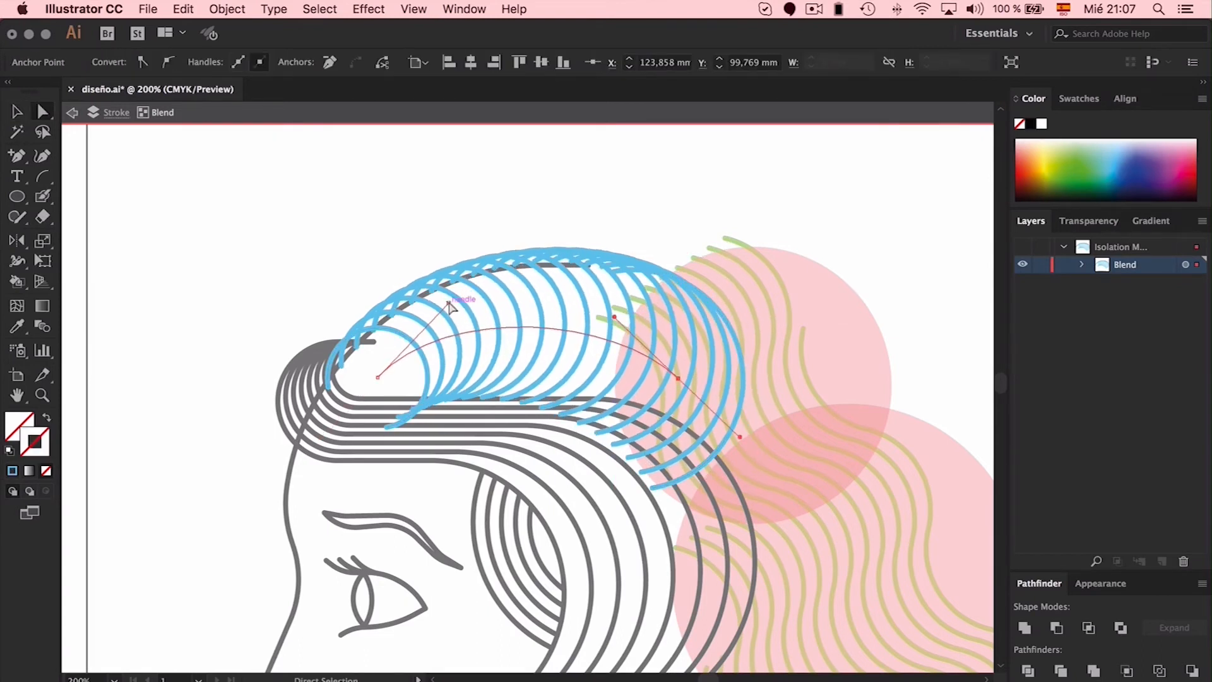
pyautogui.doubleClick(479, 233)
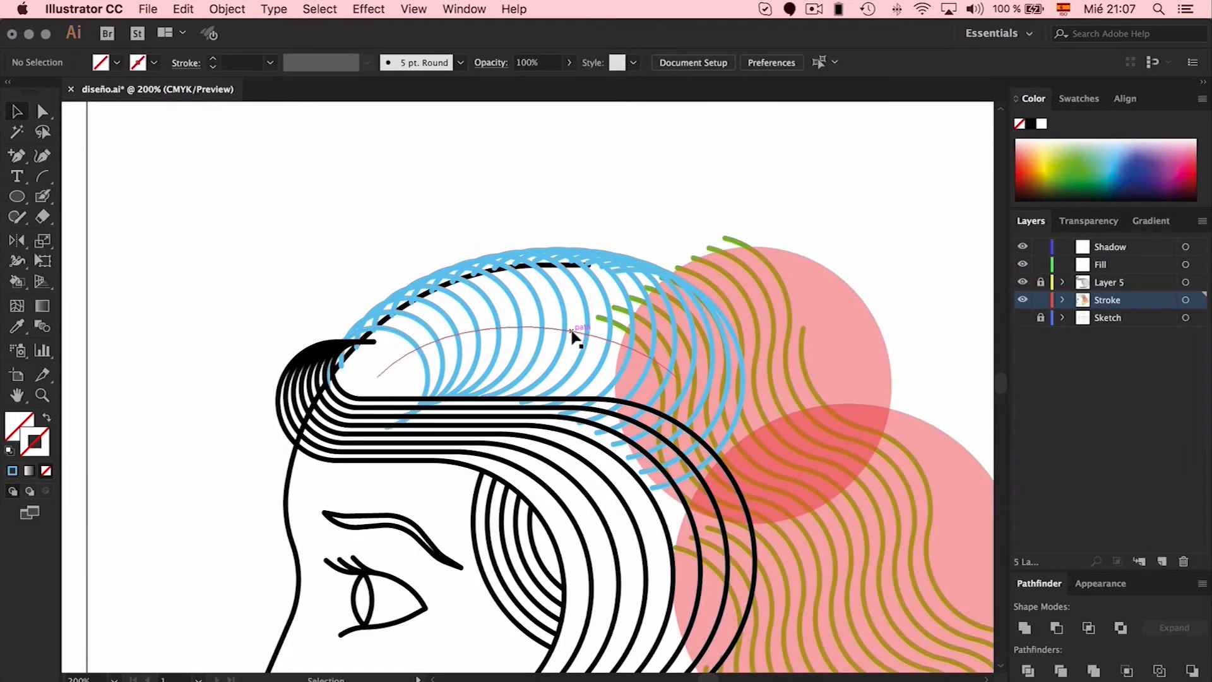
# Expand the blue blend into separate editable paths.
pyautogui.scroll(-3, 572, 333)
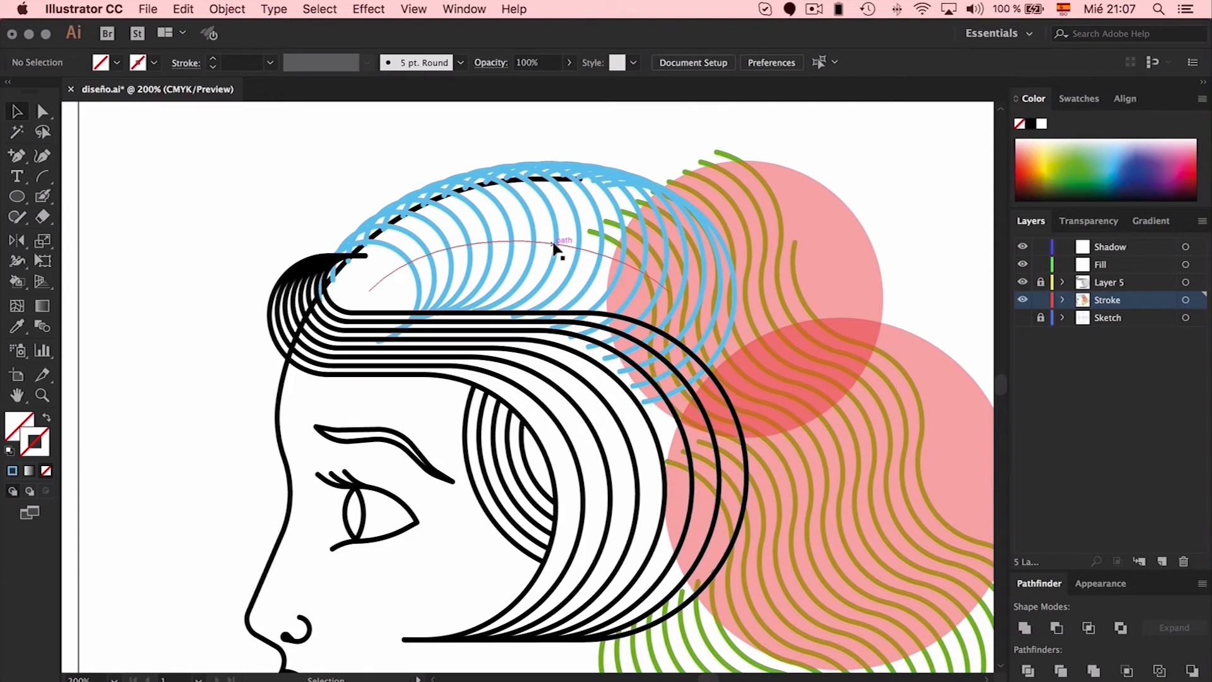
pyautogui.click(555, 248)
pyautogui.click(227, 9)
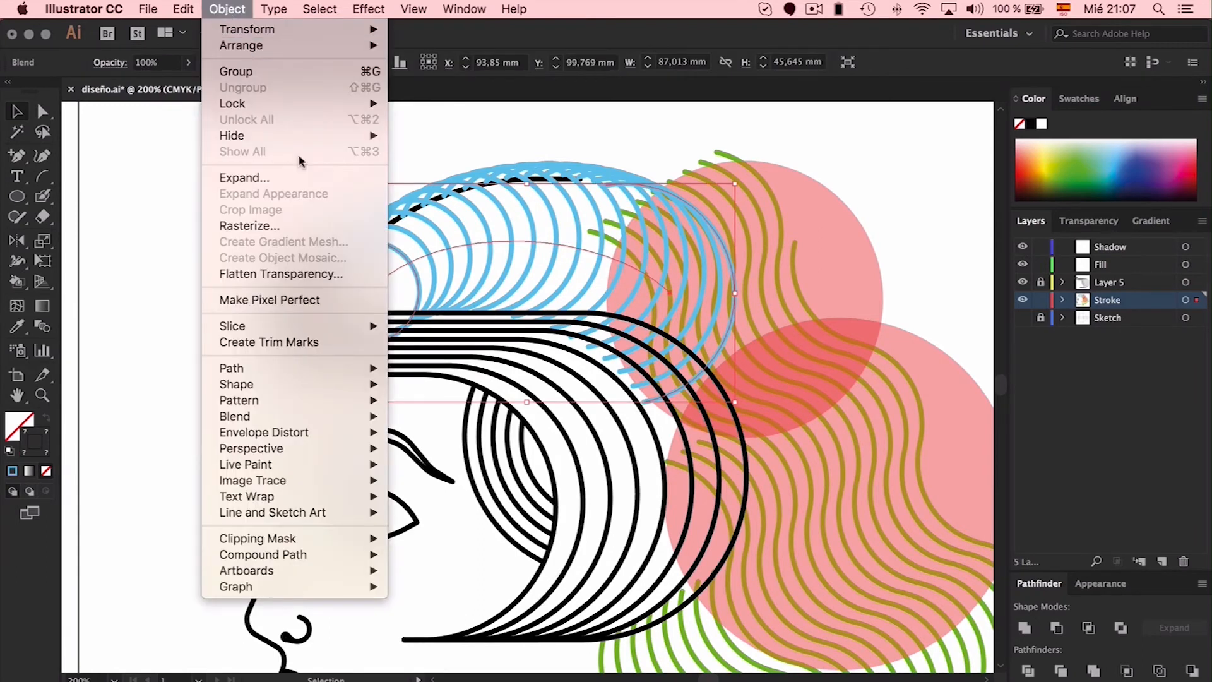
pyautogui.click(306, 180)
pyautogui.click(382, 355)
# Isolate the expanded blue group, add an anchor point near the second arc's left end and delete the overlapping end.
pyautogui.doubleClick(489, 238)
pyautogui.click(353, 246)
pyautogui.click(334, 278)
pyautogui.press('super+plus')
pyautogui.press('super+plus')
pyautogui.press('super+plus')
pyautogui.press('super+plus')
pyautogui.press('+')
pyautogui.click(344, 290)
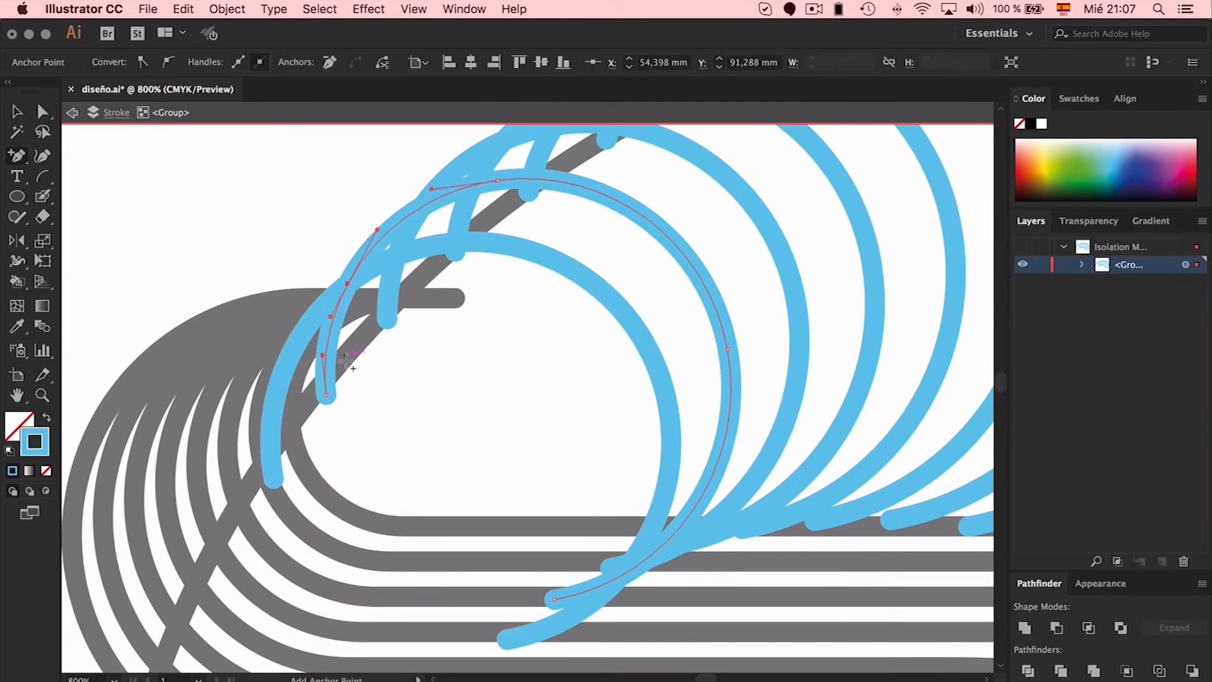
pyautogui.click(326, 394)
pyautogui.press('Delete')
# Cut off the third blue arc's left end where it overlaps the neighbouring arc.
pyautogui.click(422, 350)
pyautogui.scroll(1, 422, 351)
pyautogui.scroll(2, 422, 350)
pyautogui.click(407, 294)
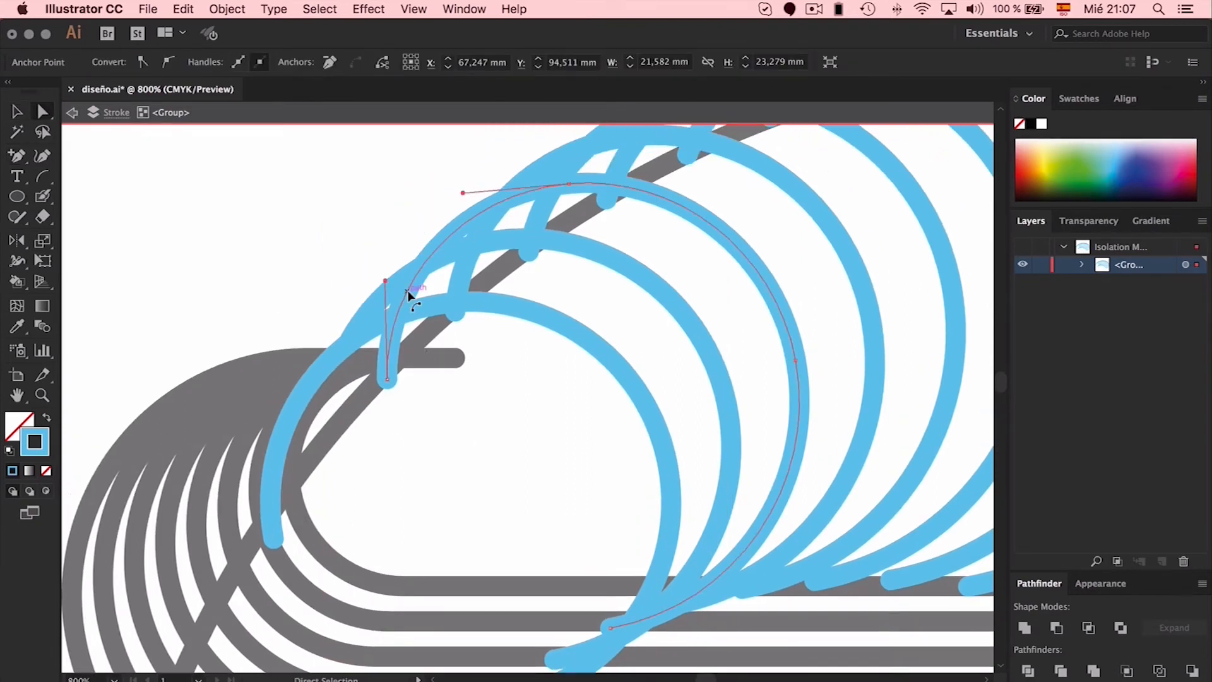
pyautogui.click(422, 265)
pyautogui.press('a')
pyautogui.click(406, 295)
pyautogui.press('Delete')
pyautogui.scroll(5, 494, 321)
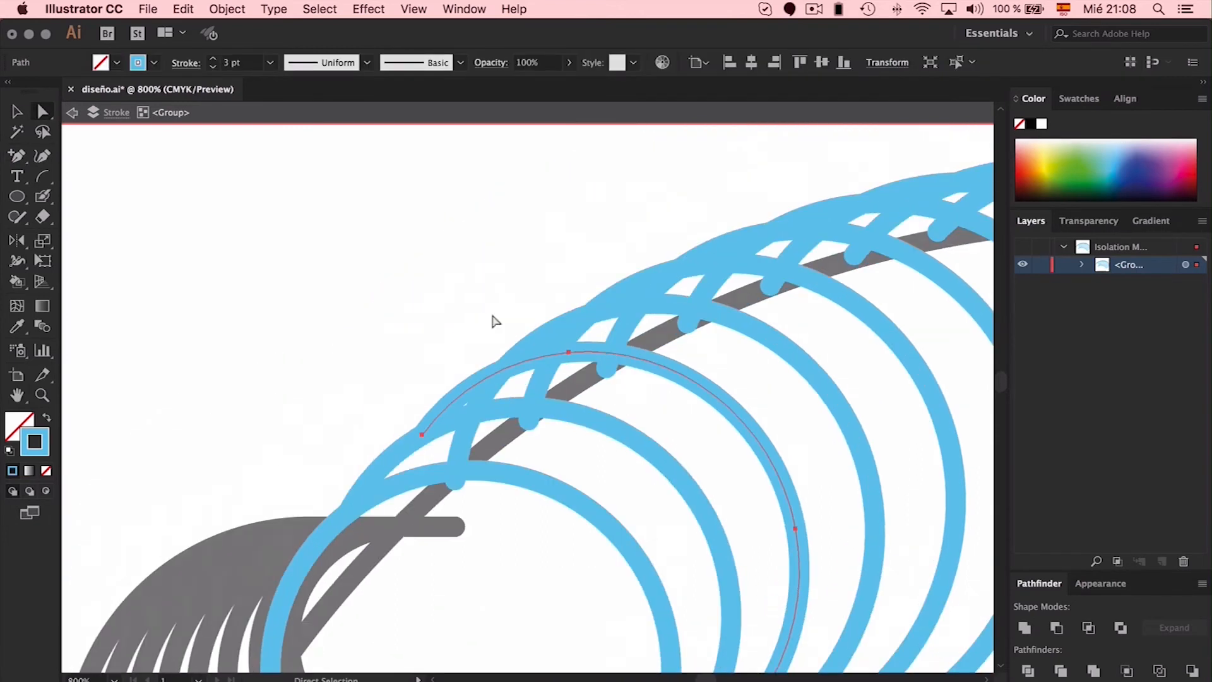
pyautogui.click(468, 448)
pyautogui.click(17, 218)
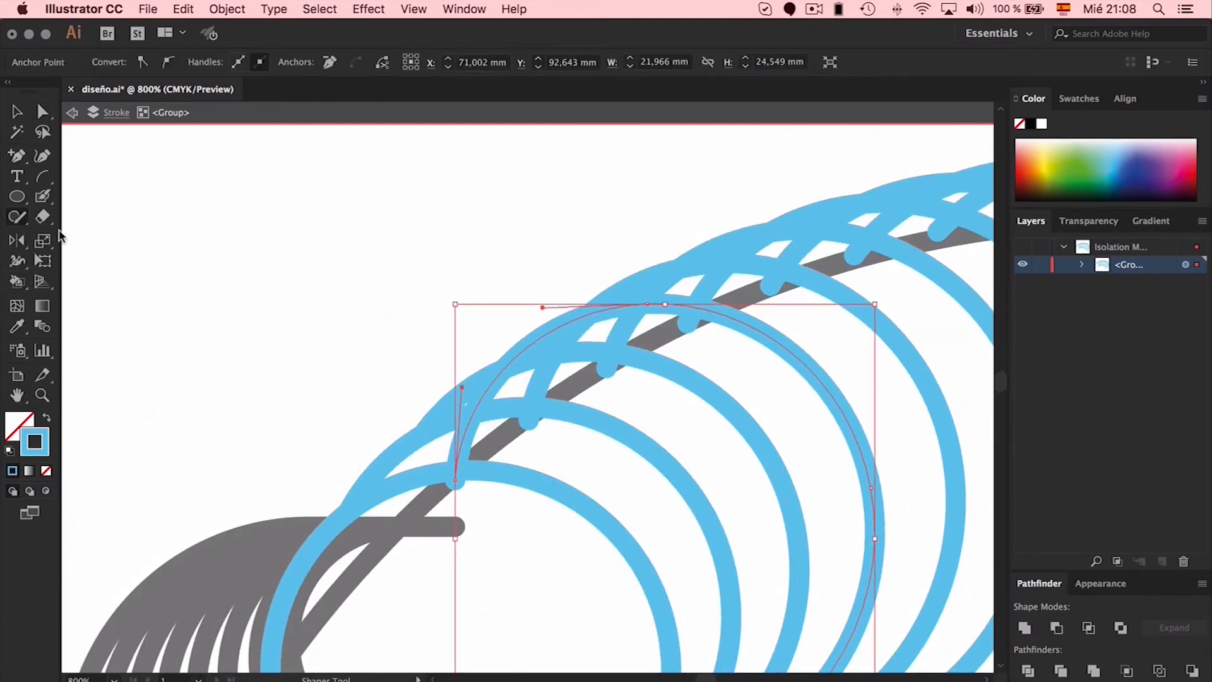
pyautogui.moveTo(465, 440); pyautogui.dragTo(460, 450)
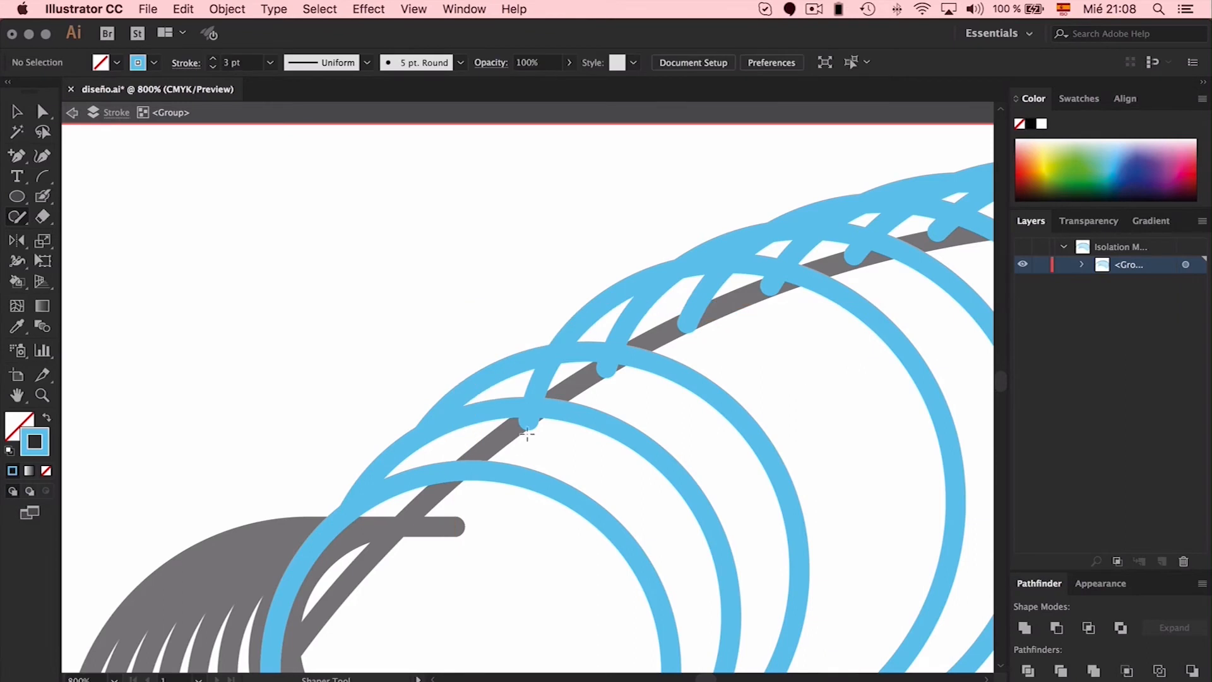
pyautogui.press('super+z')
pyautogui.press('v')
pyautogui.click(523, 528)
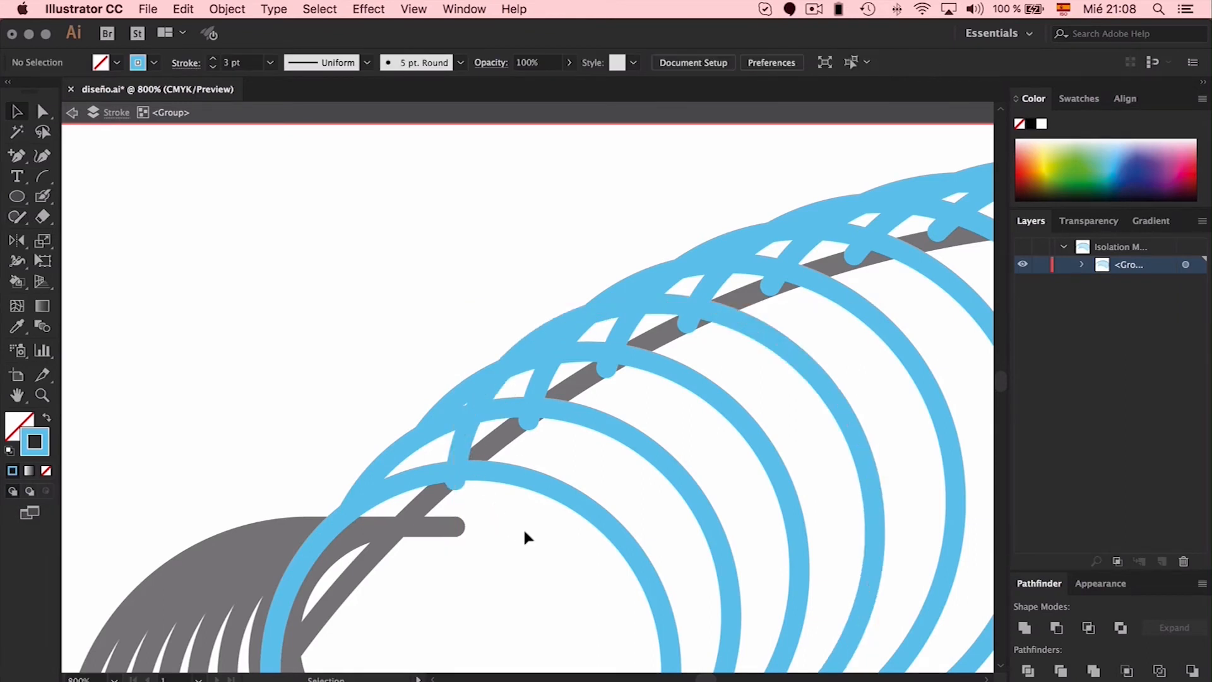
# Scribble away the overlapping left ends of the next blue arcs along the lower crest with the Shaper tool.
pyautogui.click(17, 217)
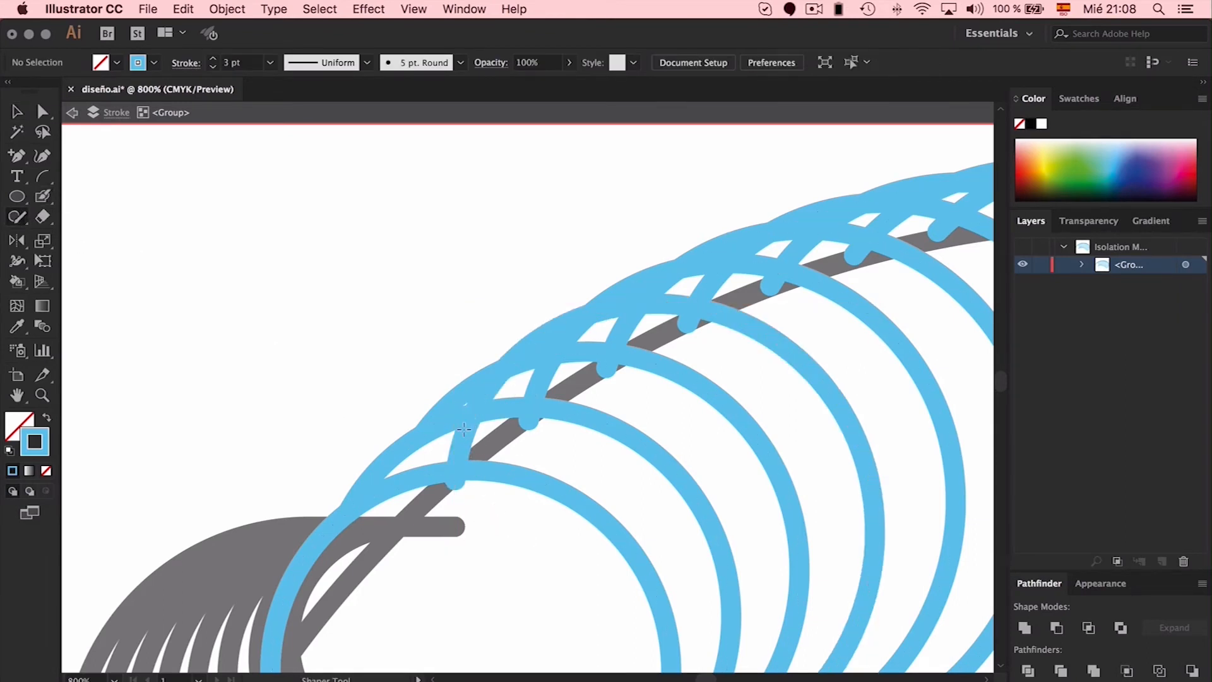
pyautogui.moveTo(463, 479); pyautogui.dragTo(449, 478)
pyautogui.moveTo(474, 390); pyautogui.dragTo(532, 391)
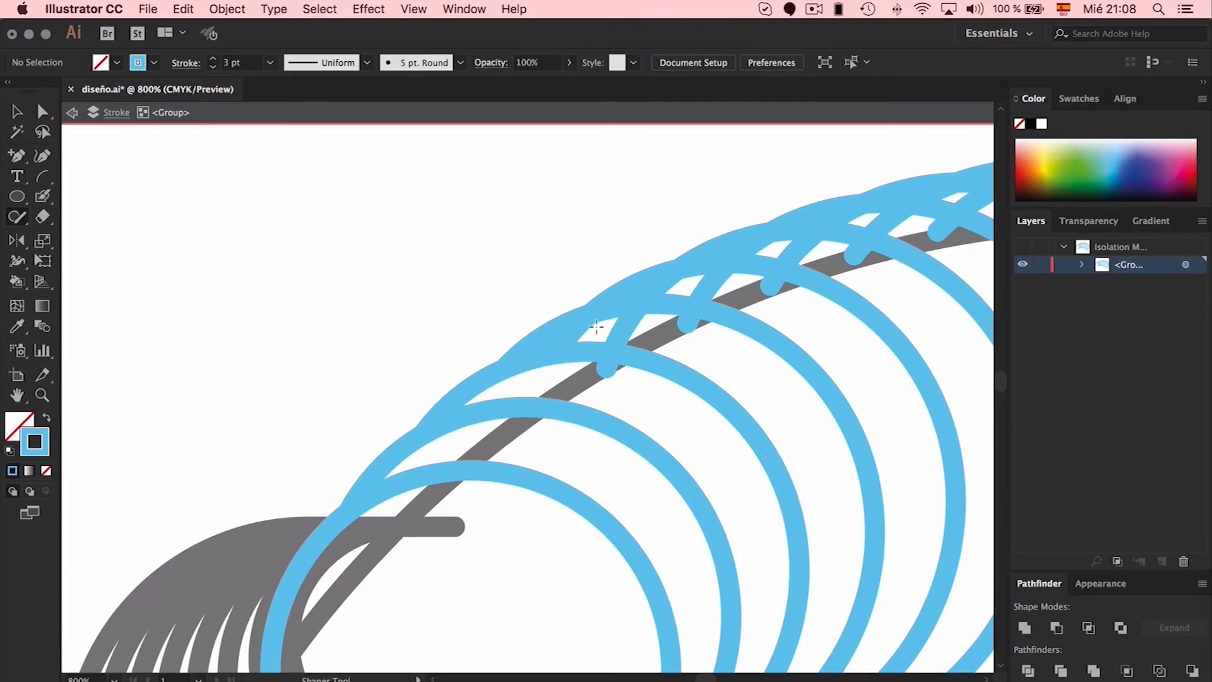
pyautogui.moveTo(568, 333); pyautogui.dragTo(590, 340)
pyautogui.moveTo(654, 289); pyautogui.dragTo(681, 283)
pyautogui.hscroll(4, 687, 318)
pyautogui.scroll(2, 686, 318)
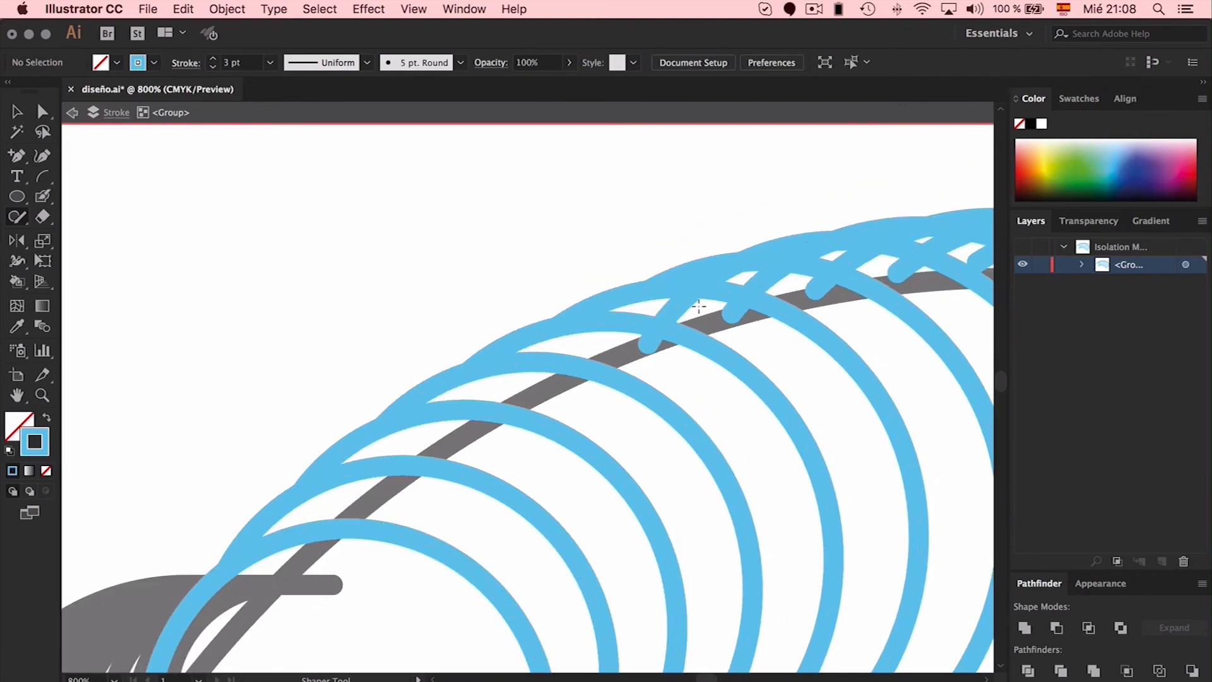
# Continue removing the overlapping arc ends along the middle and top of the blue crest with the Shaper tool.
pyautogui.moveTo(778, 285); pyautogui.dragTo(787, 285)
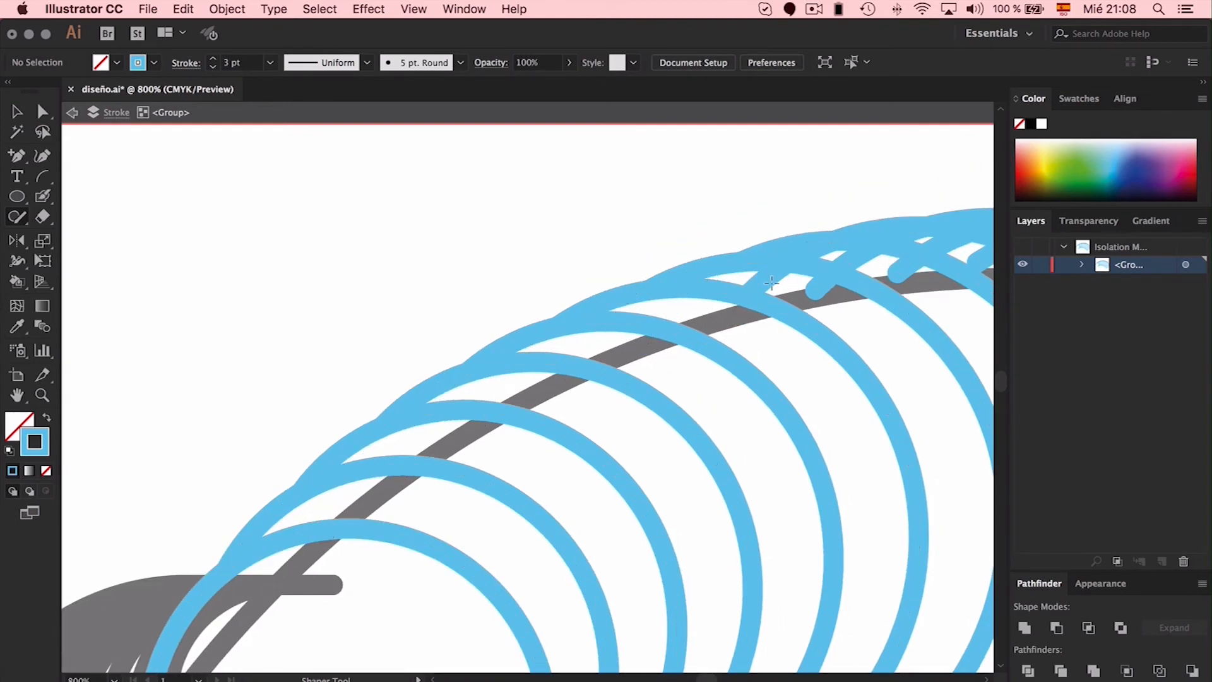
pyautogui.hscroll(4, 669, 278)
pyautogui.moveTo(644, 288); pyautogui.dragTo(611, 279)
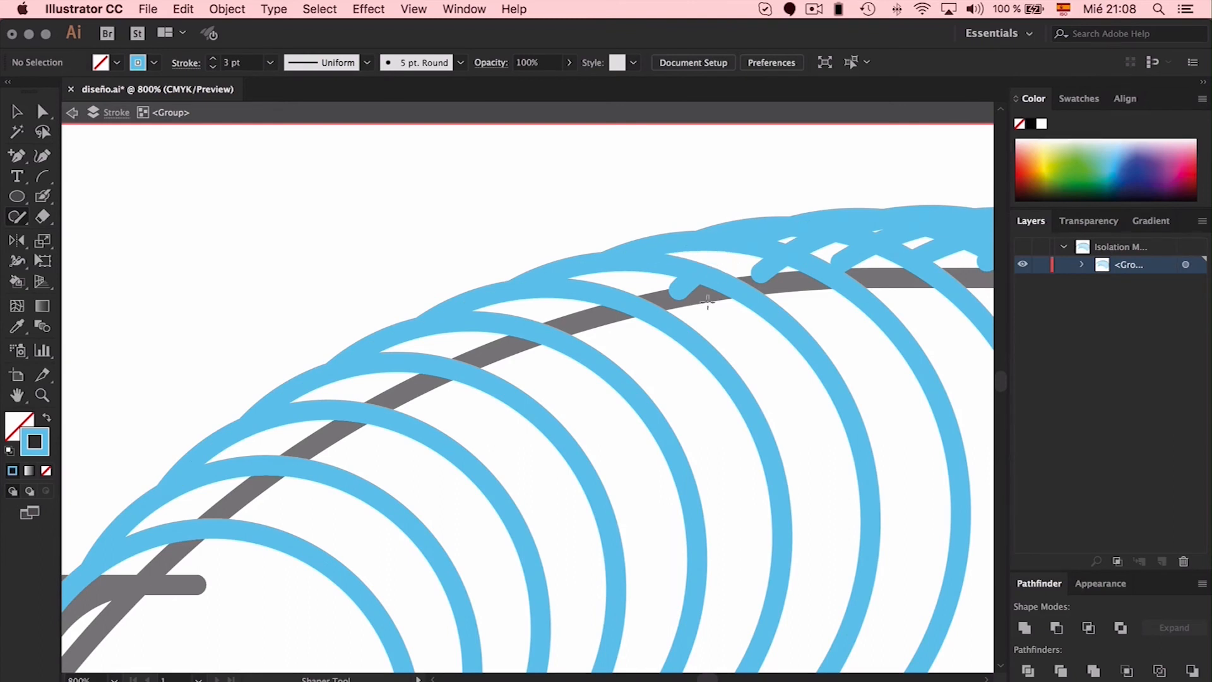
pyautogui.moveTo(744, 257); pyautogui.dragTo(743, 257)
pyautogui.hscroll(4, 743, 256)
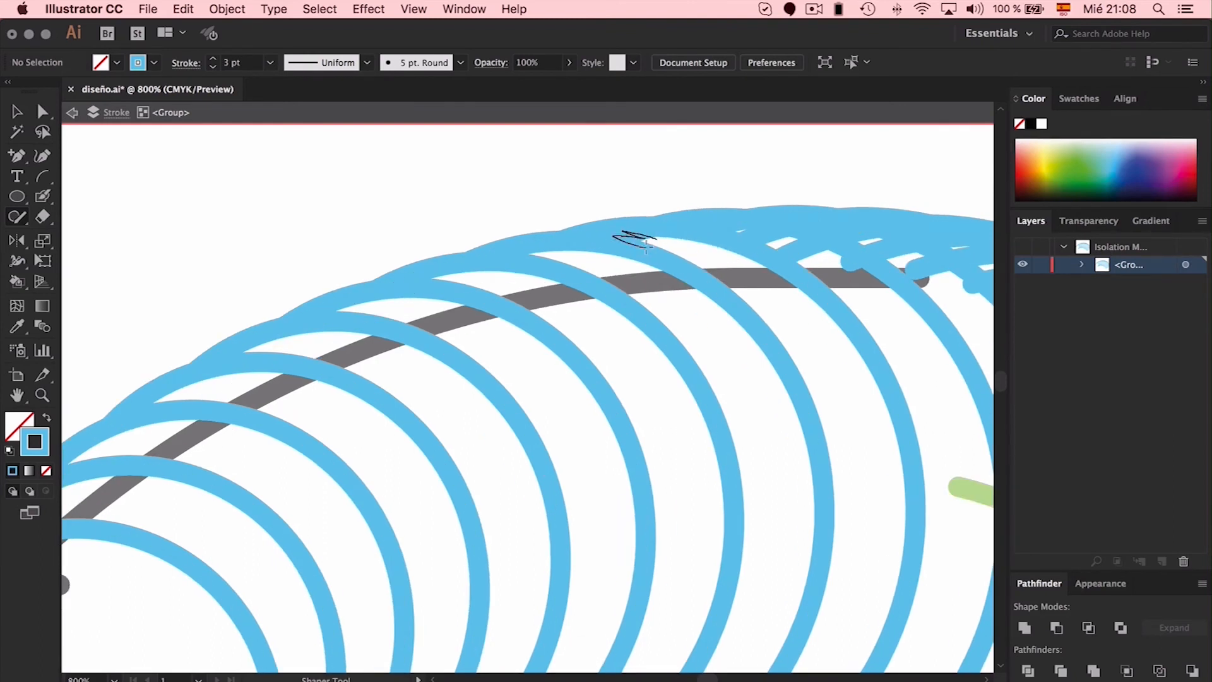
pyautogui.hscroll(7, 793, 259)
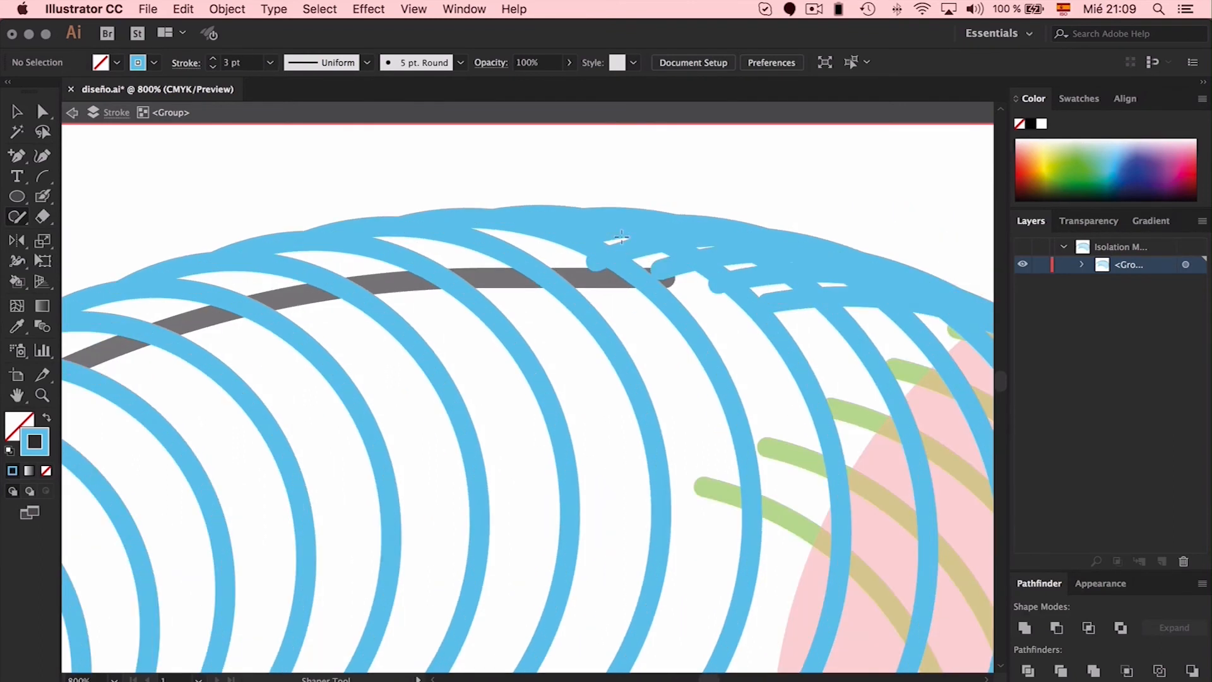
pyautogui.moveTo(615, 268); pyautogui.dragTo(591, 252)
pyautogui.moveTo(702, 289)
pyautogui.mouseDown()
pyautogui.moveTo(683, 233)
pyautogui.moveTo(694, 243)
pyautogui.moveTo(639, 225)
pyautogui.mouseUp()
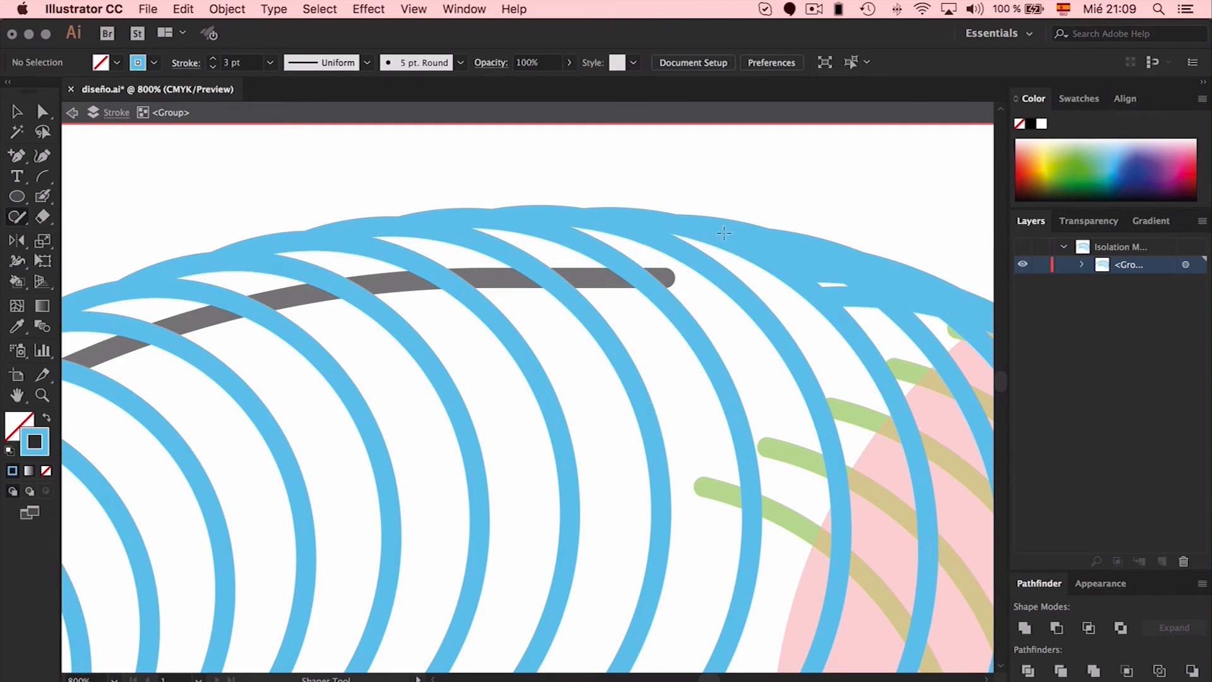
# Remove the last overlapping arc ends on the back slope of the blue crest with the Shaper tool.
pyautogui.moveTo(724, 233); pyautogui.dragTo(810, 274)
pyautogui.moveTo(740, 231); pyautogui.dragTo(821, 282)
pyautogui.moveTo(821, 282)
pyautogui.mouseDown()
pyautogui.moveTo(518, 172)
pyautogui.moveTo(518, 259)
pyautogui.mouseUp()
pyautogui.moveTo(621, 289)
pyautogui.mouseDown()
pyautogui.moveTo(525, 231)
pyautogui.moveTo(607, 290)
pyautogui.mouseUp()
pyautogui.moveTo(679, 301)
pyautogui.mouseDown()
pyautogui.moveTo(657, 299)
pyautogui.moveTo(629, 269)
pyautogui.moveTo(672, 304)
pyautogui.moveTo(741, 323)
pyautogui.mouseUp()
pyautogui.moveTo(742, 322); pyautogui.dragTo(480, 54)
pyautogui.press('super+minus')
pyautogui.press('super+minus')
pyautogui.press('super+minus')
pyautogui.press('super+minus')
pyautogui.press('super+minus')
pyautogui.press('super+plus')
pyautogui.press('super+plus')
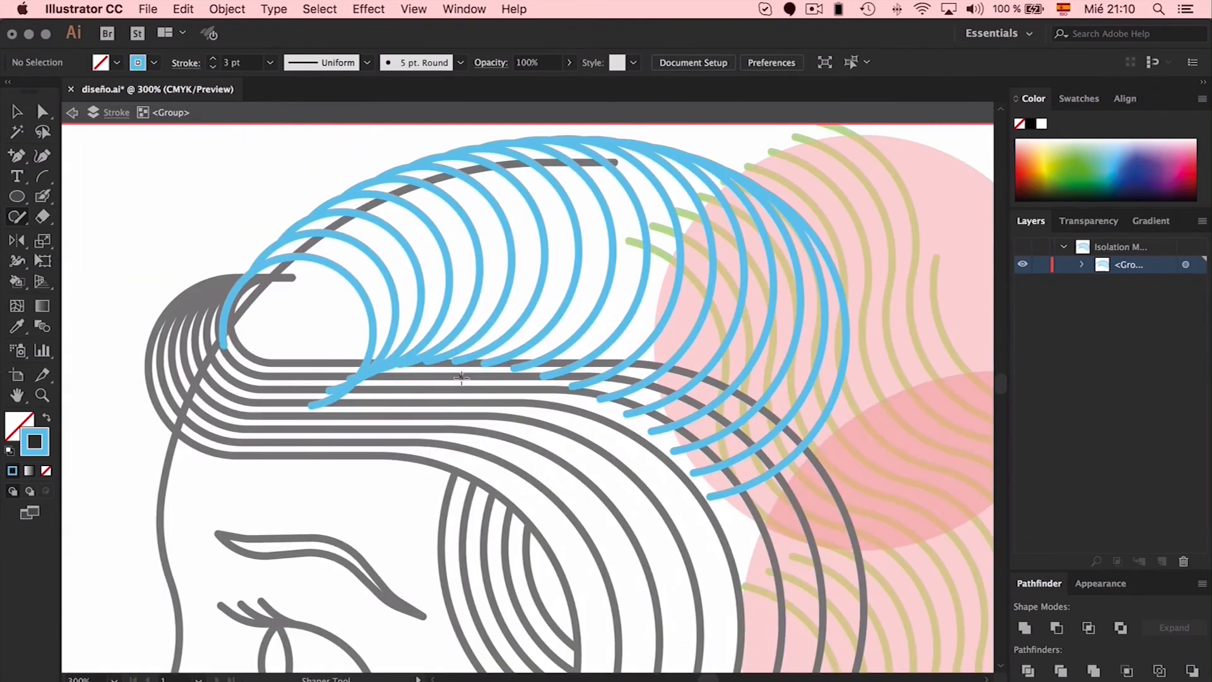
# Draw a horizontal blue line with the Line Segment tool along the black band's top edge, under the blue arcs.
pyautogui.press('v')
pyautogui.press('Escape')
pyautogui.click(395, 203)
pyautogui.click(342, 257)
pyautogui.doubleClick(313, 255)
pyautogui.doubleClick(359, 409)
pyautogui.click(372, 322)
pyautogui.doubleClick(372, 323)
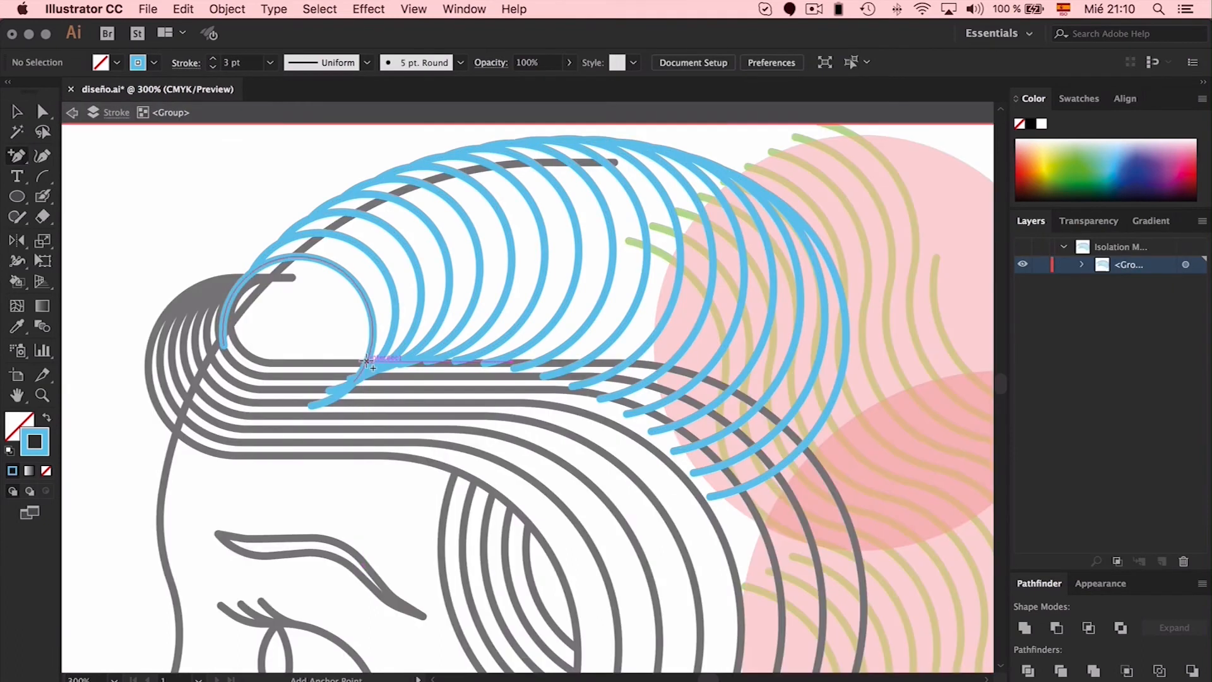
pyautogui.click(44, 177)
pyautogui.click(127, 176)
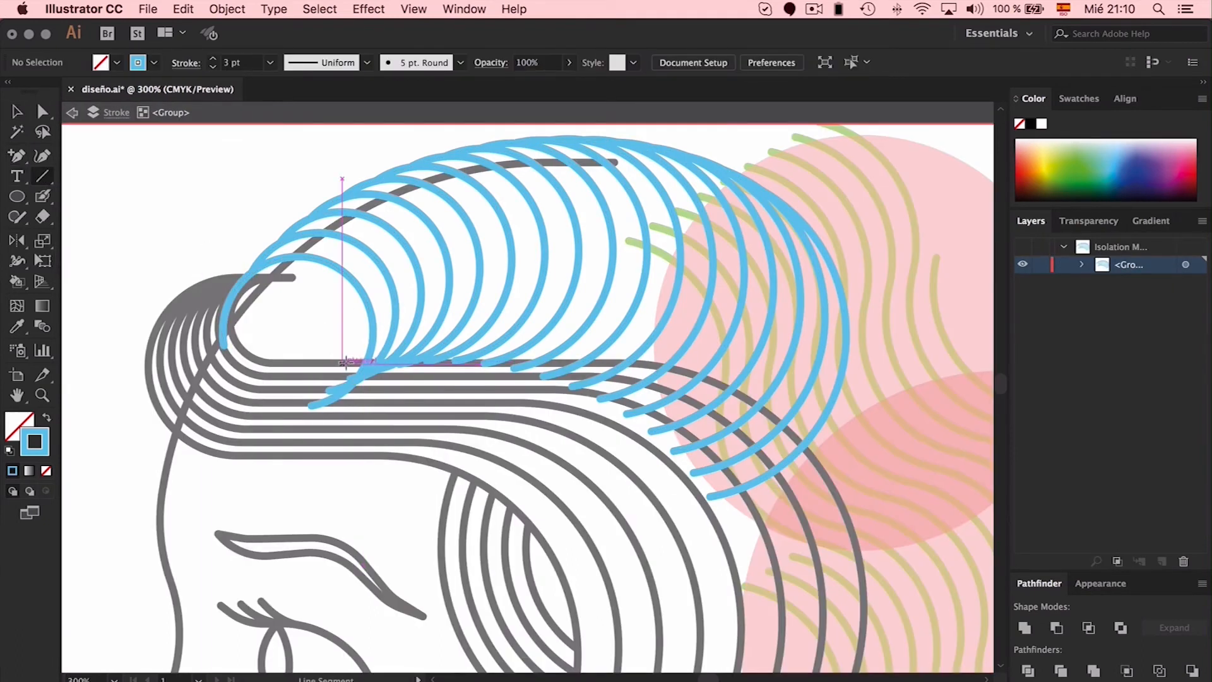
pyautogui.moveTo(346, 361); pyautogui.dragTo(629, 363)
# Select the horizontal line with the blue arcs and scribble away the arc ends below it using the Shaper tool.
pyautogui.press('v')
pyautogui.moveTo(628, 415); pyautogui.dragTo(313, 319)
pyautogui.hotkey('shift', 'n')
pyautogui.moveTo(401, 379); pyautogui.dragTo(310, 383)
pyautogui.moveTo(485, 374); pyautogui.dragTo(650, 382)
pyautogui.moveTo(536, 383)
pyautogui.mouseDown()
pyautogui.moveTo(628, 379)
pyautogui.moveTo(549, 370)
pyautogui.moveTo(581, 373)
pyautogui.mouseUp()
pyautogui.moveTo(347, 381)
pyautogui.mouseDown()
pyautogui.moveTo(376, 379)
pyautogui.moveTo(360, 380)
pyautogui.mouseUp()
pyautogui.moveTo(341, 384); pyautogui.dragTo(400, 379)
pyautogui.press('a')
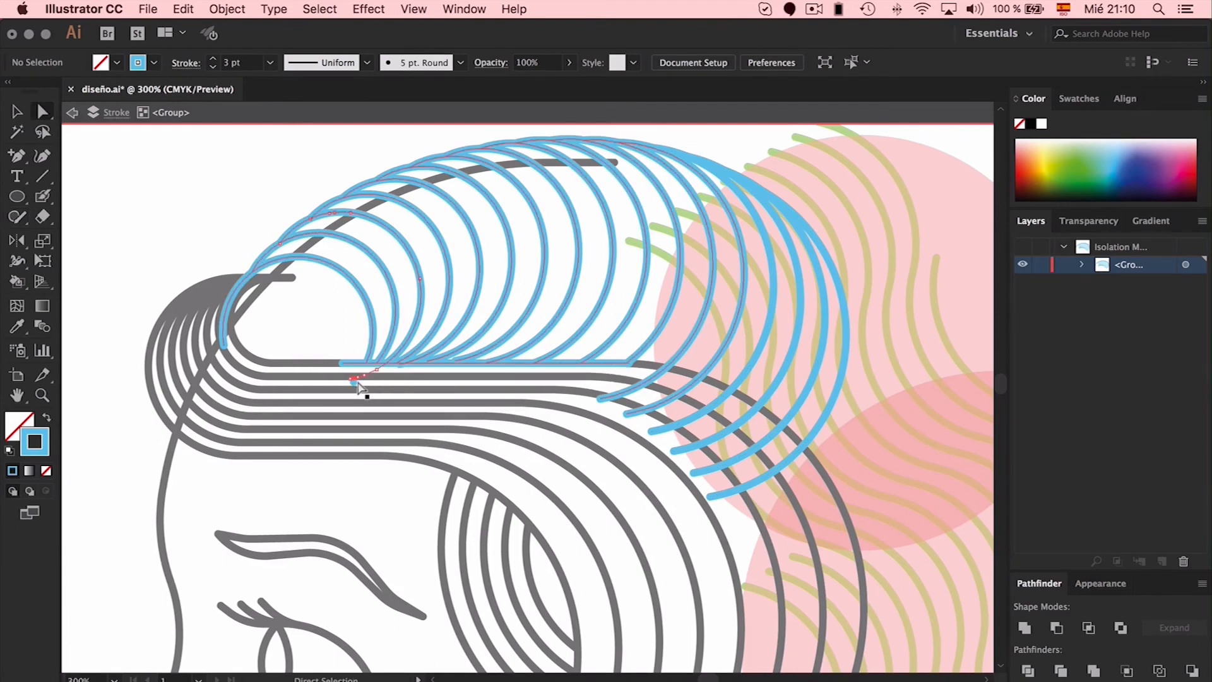
# Delete the leftover blue arc fragment beneath the start of the horizontal line.
pyautogui.click(355, 382)
pyautogui.press('super+plus')
pyautogui.press('super+plus')
pyautogui.press('super+plus')
pyautogui.click(538, 396)
pyautogui.hotkey('shift', 'n')
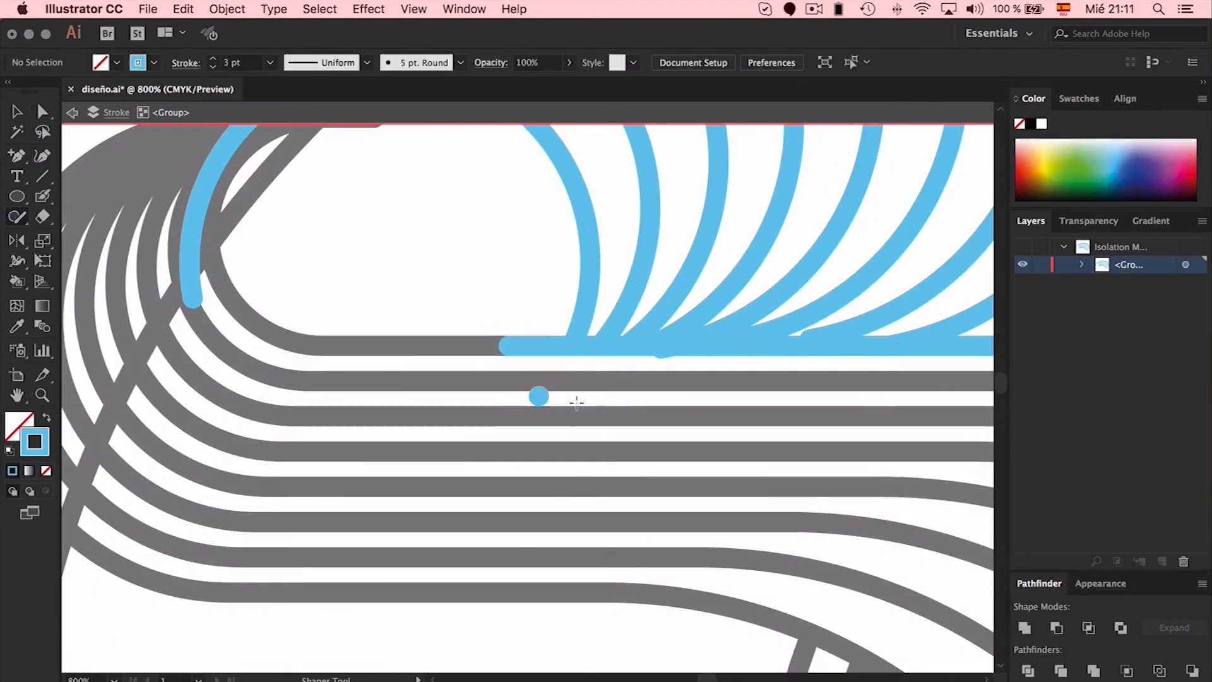
pyautogui.moveTo(547, 385); pyautogui.dragTo(538, 396)
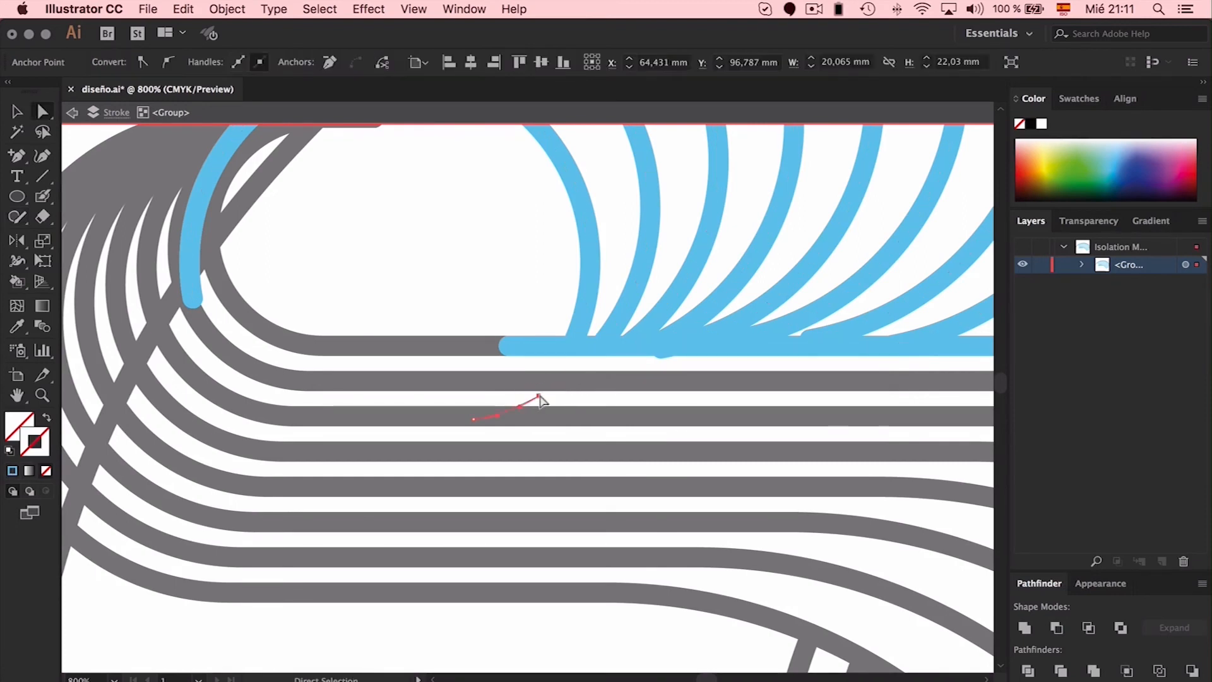
pyautogui.press('a')
# Clean up the arc ends protruding past the horizontal blue line and its overhanging end at the last touching arc.
pyautogui.hscroll(3, 552, 330)
pyautogui.hotkey('shift', 'n')
pyautogui.moveTo(522, 350); pyautogui.dragTo(571, 354)
pyautogui.hscroll(5, 571, 354)
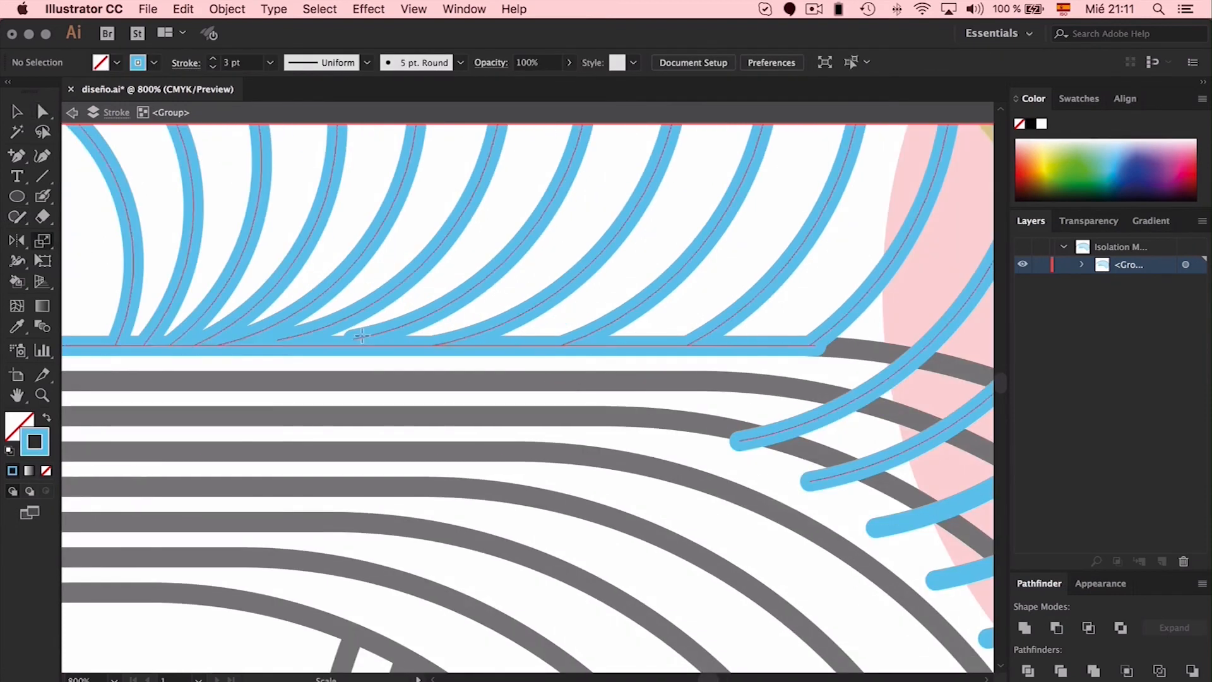
pyautogui.hscroll(-5, 628, 332)
pyautogui.press('s')
pyautogui.click(688, 336)
pyautogui.moveTo(642, 343); pyautogui.dragTo(566, 369)
pyautogui.moveTo(565, 369); pyautogui.dragTo(565, 344)
pyautogui.hscroll(9, 666, 346)
pyautogui.scroll(-1, 666, 346)
pyautogui.click(571, 289)
pyautogui.moveTo(504, 278)
pyautogui.mouseDown()
pyautogui.moveTo(492, 286)
pyautogui.moveTo(527, 282)
pyautogui.moveTo(502, 278)
pyautogui.mouseUp()
pyautogui.click(571, 250)
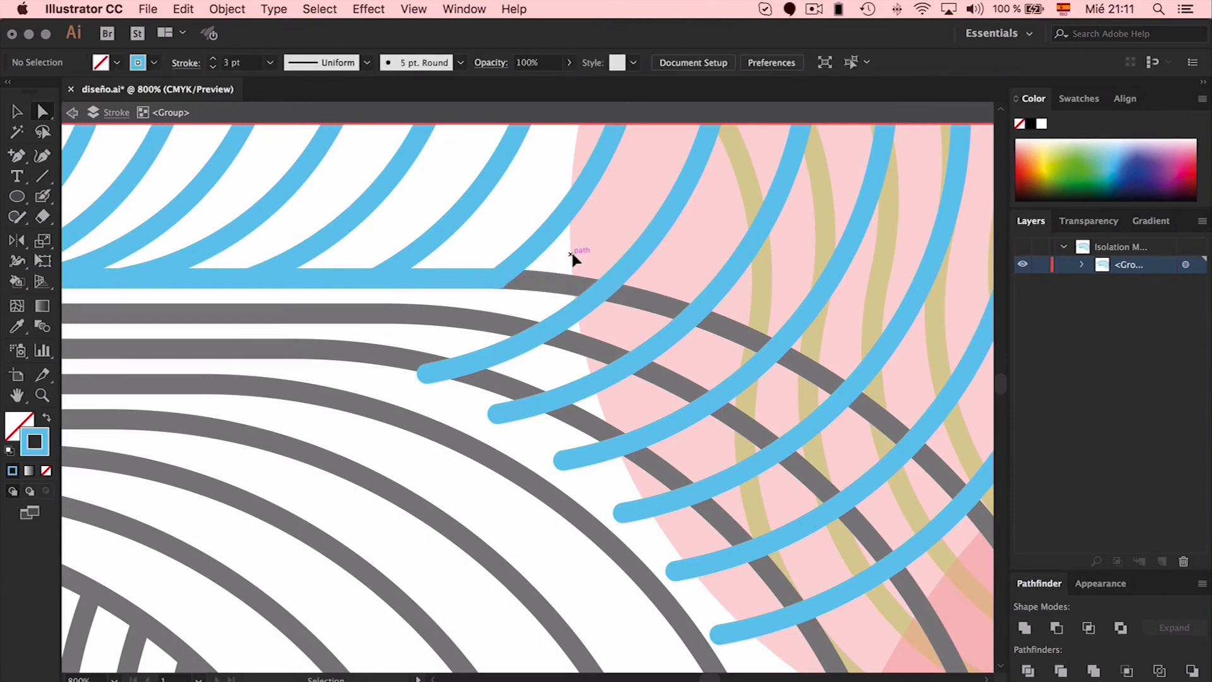
# Add anchor points where the six remaining blue arcs cross the black band's outer curve and delete their lower ends.
pyautogui.press('super+minus')
pyautogui.press('super+minus')
pyautogui.press('super+minus')
pyautogui.press('super+minus')
pyautogui.press('super+minus')
pyautogui.press('super+plus')
pyautogui.press('super+plus')
pyautogui.press('super+plus')
pyautogui.click(582, 306)
pyautogui.press('+')
pyautogui.click(562, 333)
pyautogui.click(607, 343)
pyautogui.click(645, 361)
pyautogui.click(682, 384)
pyautogui.click(716, 410)
pyautogui.click(743, 438)
pyautogui.press('a')
pyautogui.press('Delete')
pyautogui.moveTo(457, 363)
pyautogui.mouseDown()
pyautogui.moveTo(554, 422)
pyautogui.moveTo(631, 517)
pyautogui.mouseUp()
pyautogui.press('Delete')
# Cut a remaining blue path end with an added anchor point and delete the surplus segment.
pyautogui.press('+')
pyautogui.press('super+plus')
pyautogui.press('super+plus')
pyautogui.press('super+plus')
pyautogui.press('super+plus')
pyautogui.scroll(-5, 652, 366)
pyautogui.click(414, 347)
pyautogui.press('a')
pyautogui.click(407, 357)
pyautogui.press('Delete')
pyautogui.click(447, 408)
pyautogui.press('super+minus')
pyautogui.press('super+minus')
pyautogui.press('super+minus')
pyautogui.press('super+minus')
pyautogui.press('super+minus')
pyautogui.press('super+minus')
pyautogui.press('super+minus')
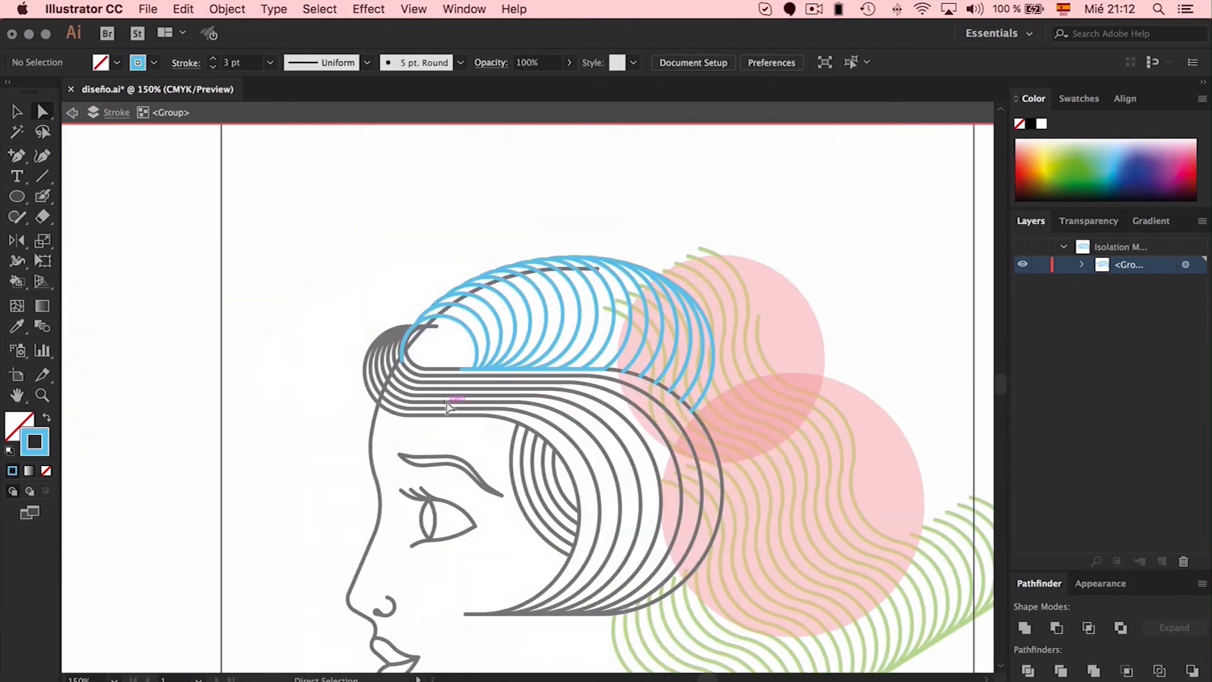
# Exit isolation mode, split the black head outline at the front band and delete its upper part behind the blue arcs.
pyautogui.doubleClick(416, 222)
pyautogui.click(414, 338)
pyautogui.press('super+plus')
pyautogui.press('super+plus')
pyautogui.press('super+plus')
pyautogui.click(479, 447)
pyautogui.press('a')
pyautogui.click(599, 273)
pyautogui.click(595, 254)
pyautogui.press('Delete')
pyautogui.hscroll(6, 639, 271)
pyautogui.scroll(3, 638, 271)
pyautogui.press('super+minus')
pyautogui.press('super+minus')
pyautogui.press('super+minus')
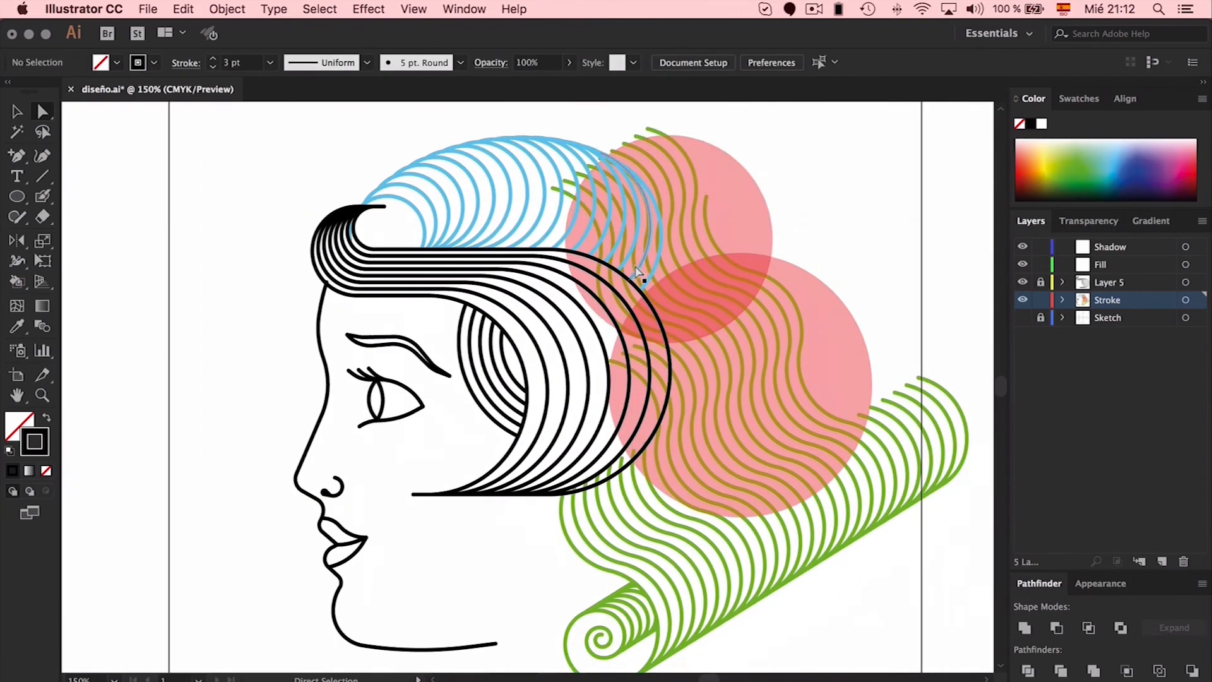
pyautogui.click(647, 129)
pyautogui.press('Delete')
pyautogui.click(1023, 318)
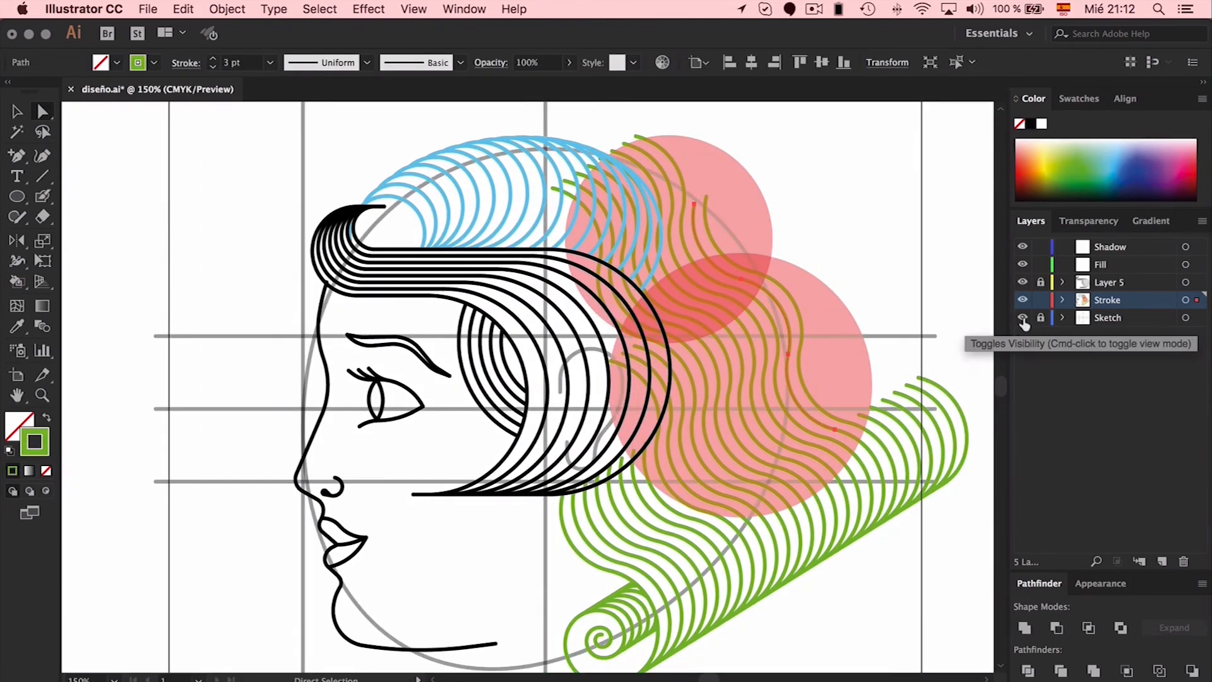
pyautogui.click(636, 135)
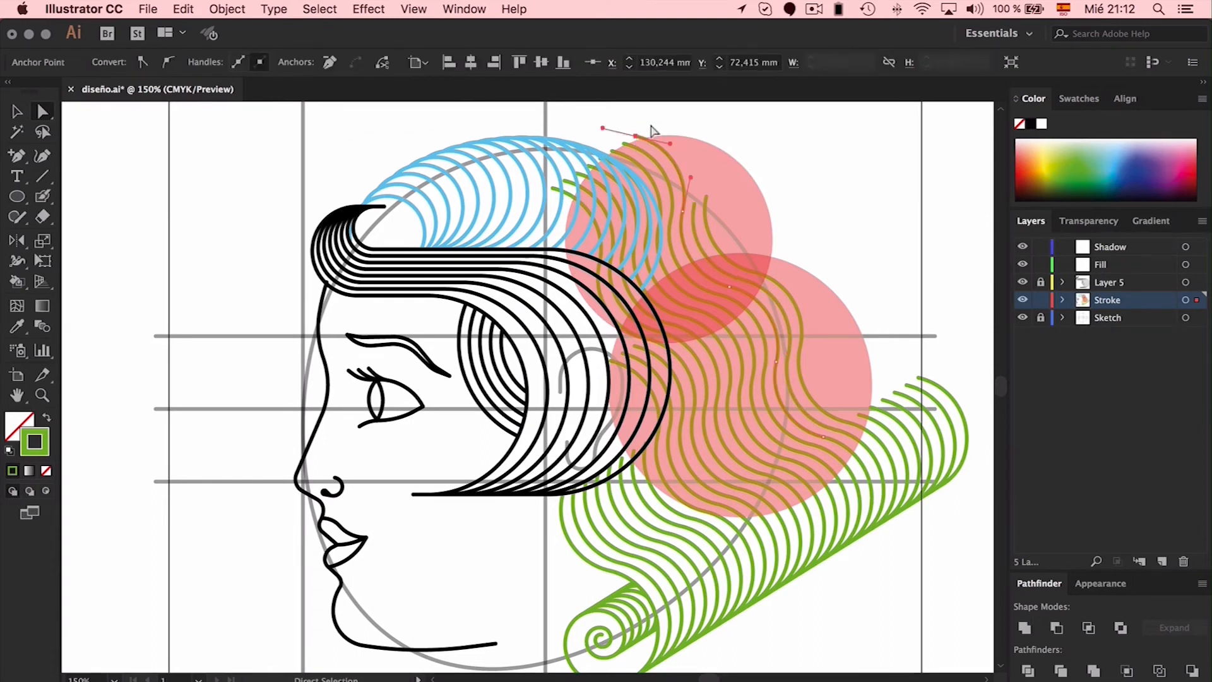
pyautogui.press('Delete')
pyautogui.press('super+z')
pyautogui.press('super+z')
pyautogui.press('super+z')
pyautogui.click(819, 138)
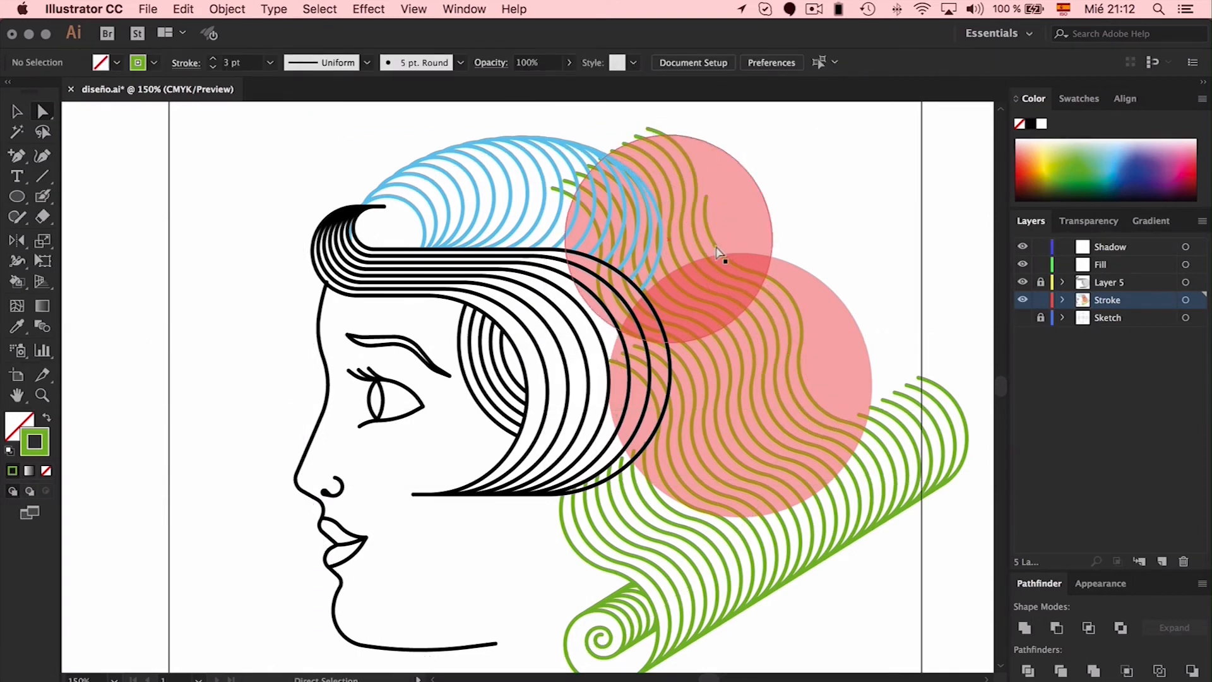
# Add an anchor point to the forehead line where it meets the front band's outer curve to end it there.
pyautogui.click(1026, 319)
pyautogui.click(1024, 320)
pyautogui.scroll(-3, 774, 211)
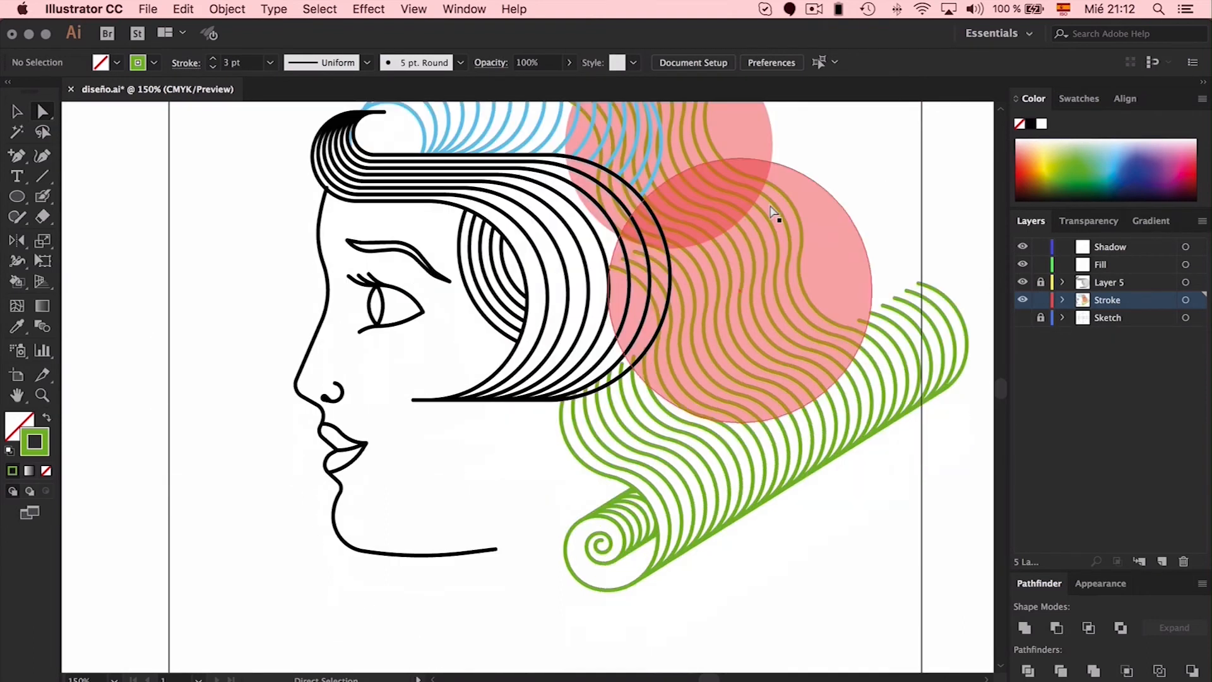
pyautogui.scroll(5, 800, 442)
pyautogui.hscroll(-5, 801, 442)
pyautogui.scroll(3, 413, 329)
pyautogui.press('v')
pyautogui.click(620, 453)
pyautogui.press('+')
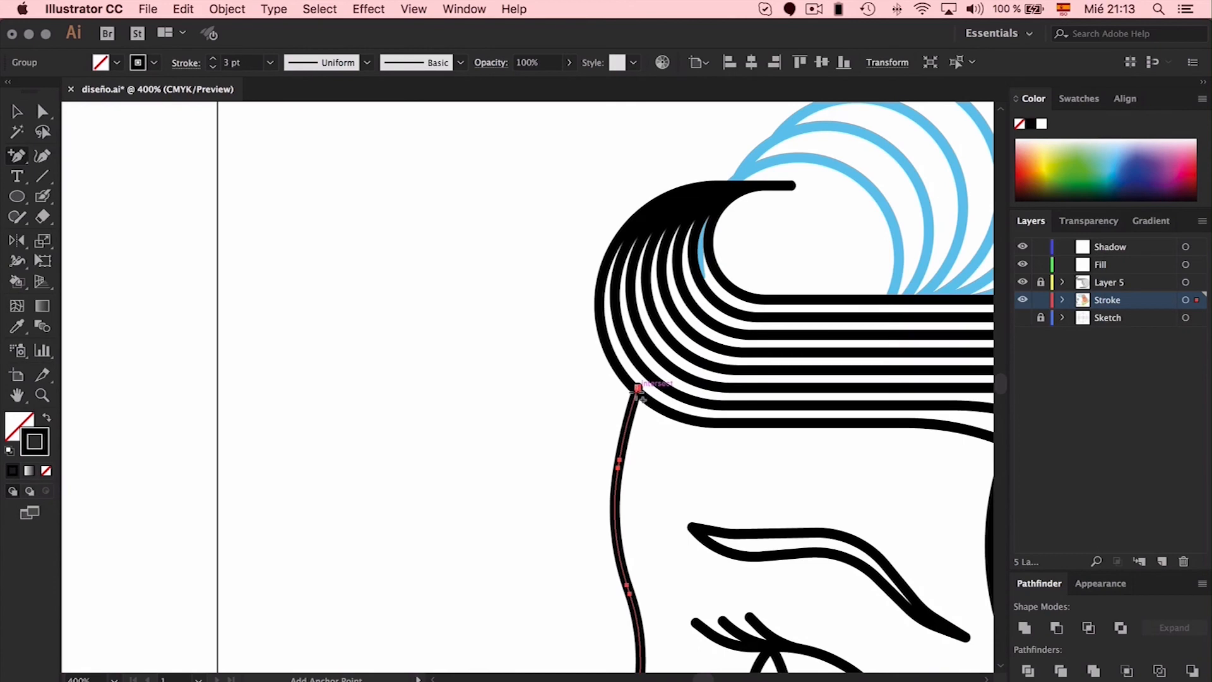
pyautogui.press('super+plus')
pyautogui.press('super+plus')
pyautogui.press('super+plus')
pyautogui.scroll(5, 639, 392)
pyautogui.hscroll(-4, 639, 392)
pyautogui.click(657, 217)
pyautogui.press('a')
pyautogui.click(695, 325)
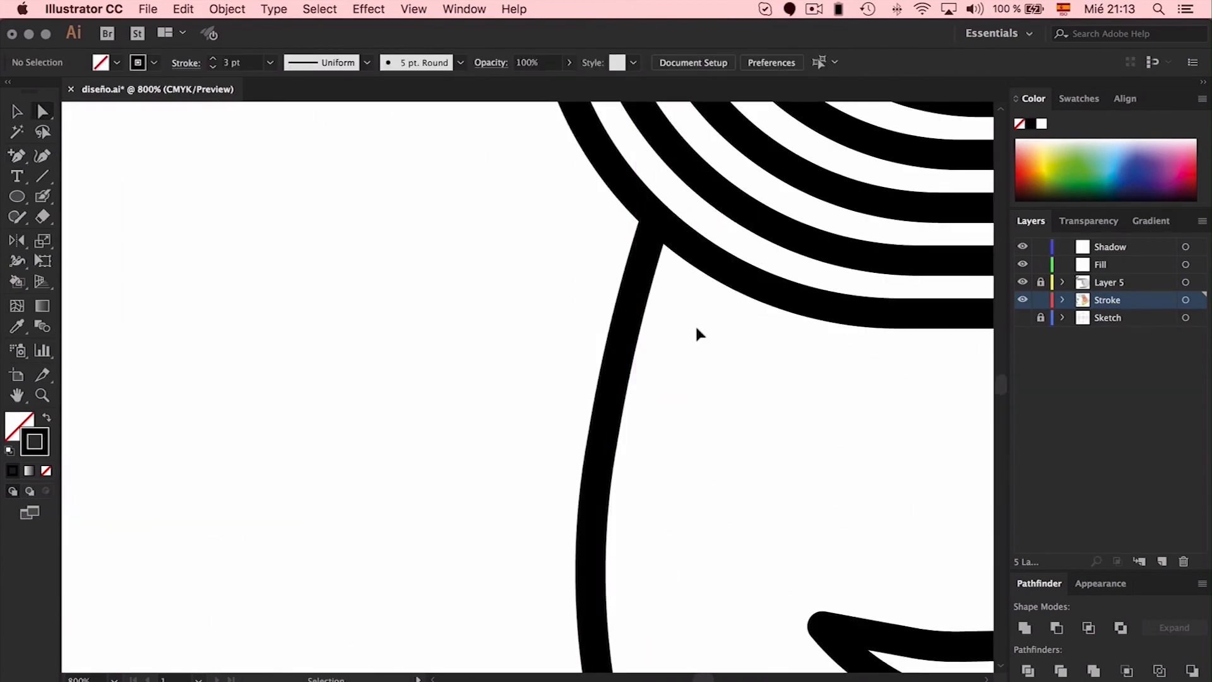
# Unlock Layer 5 and draw a black-stroked circle about 22 mm wide inside the curl of the front band.
pyautogui.press('super+minus')
pyautogui.press('super+minus')
pyautogui.press('super+minus')
pyautogui.press('super+minus')
pyautogui.scroll(2, 490, 135)
pyautogui.hscroll(3, 490, 135)
pyautogui.click(1041, 282)
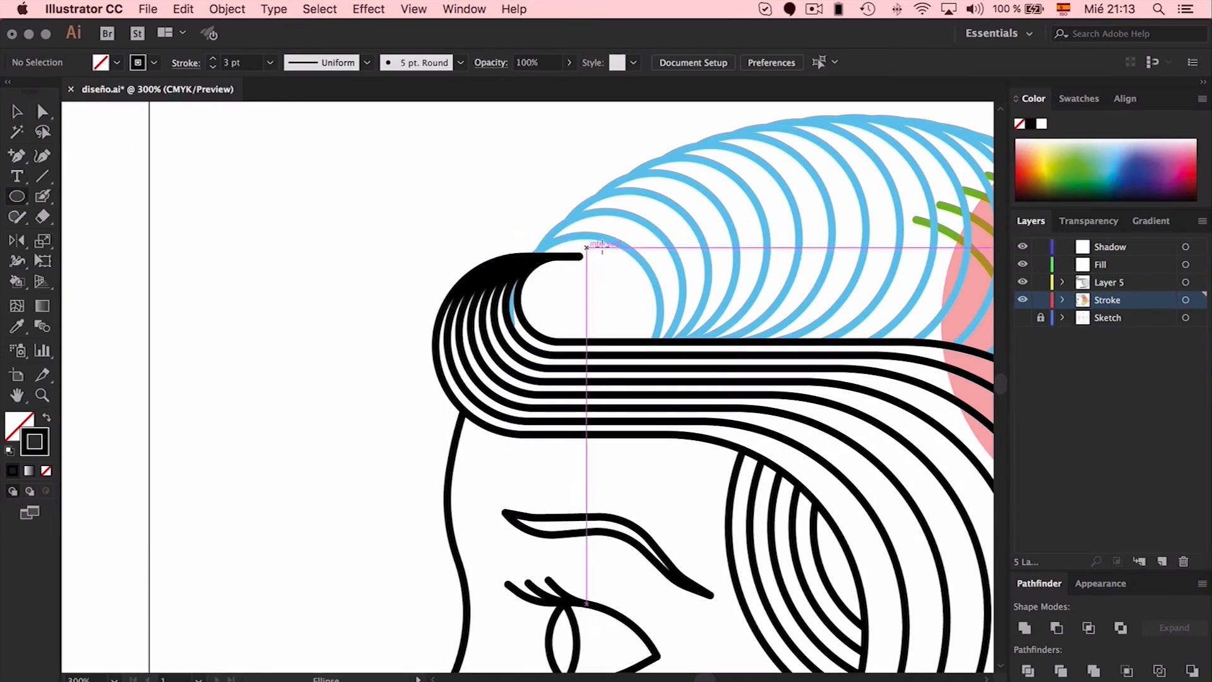
pyautogui.moveTo(658, 243); pyautogui.dragTo(517, 353)
pyautogui.press('v')
pyautogui.moveTo(583, 243)
pyautogui.mouseDown()
pyautogui.moveTo(585, 278)
pyautogui.moveTo(583, 235)
pyautogui.mouseUp()
pyautogui.moveTo(583, 392); pyautogui.dragTo(592, 387)
# Duplicate the circle in place and shrink the copy toward the curl's inner curve.
pyautogui.press('super+c')
pyautogui.press('super+f')
pyautogui.moveTo(663, 236); pyautogui.dragTo(638, 253)
pyautogui.moveTo(572, 393); pyautogui.dragTo(574, 344)
pyautogui.moveTo(608, 326); pyautogui.dragTo(601, 323)
pyautogui.moveTo(562, 259); pyautogui.dragTo(573, 256)
# Blend the large and small circles together using 2 specified steps.
pyautogui.keyDown('shift'); pyautogui.click(657, 268); pyautogui.keyUp('shift')
pyautogui.click(228, 7)
pyautogui.moveTo(353, 416)
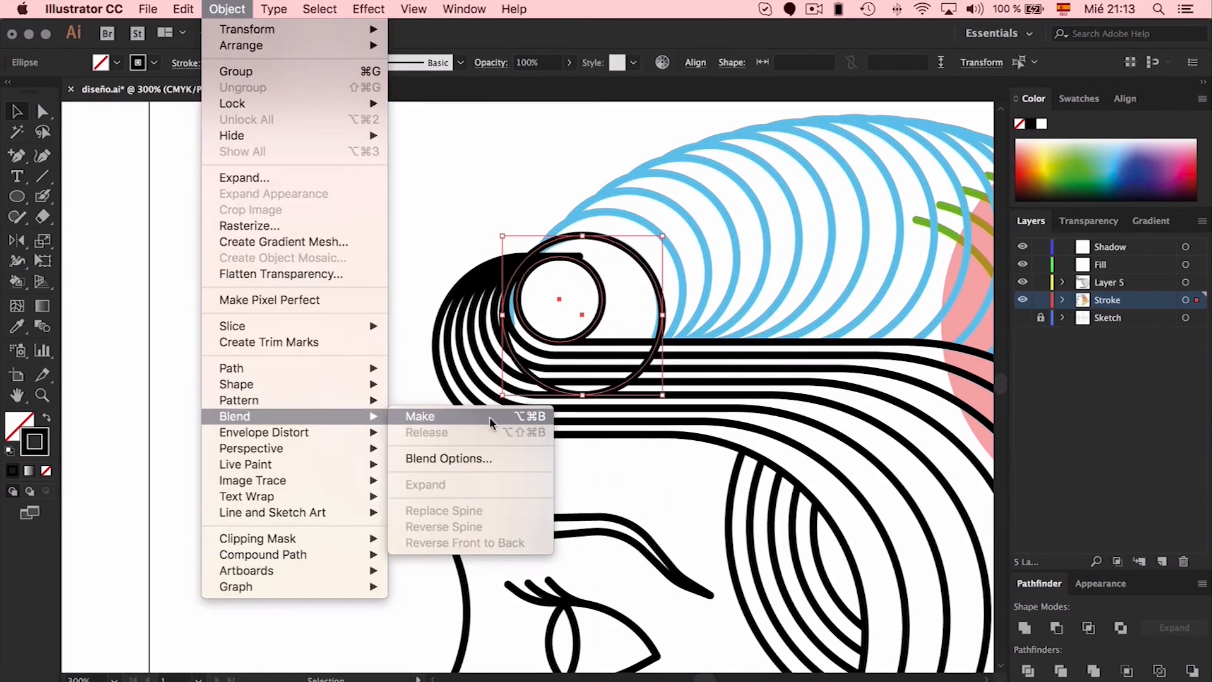
pyautogui.click(489, 416)
pyautogui.click(230, 8)
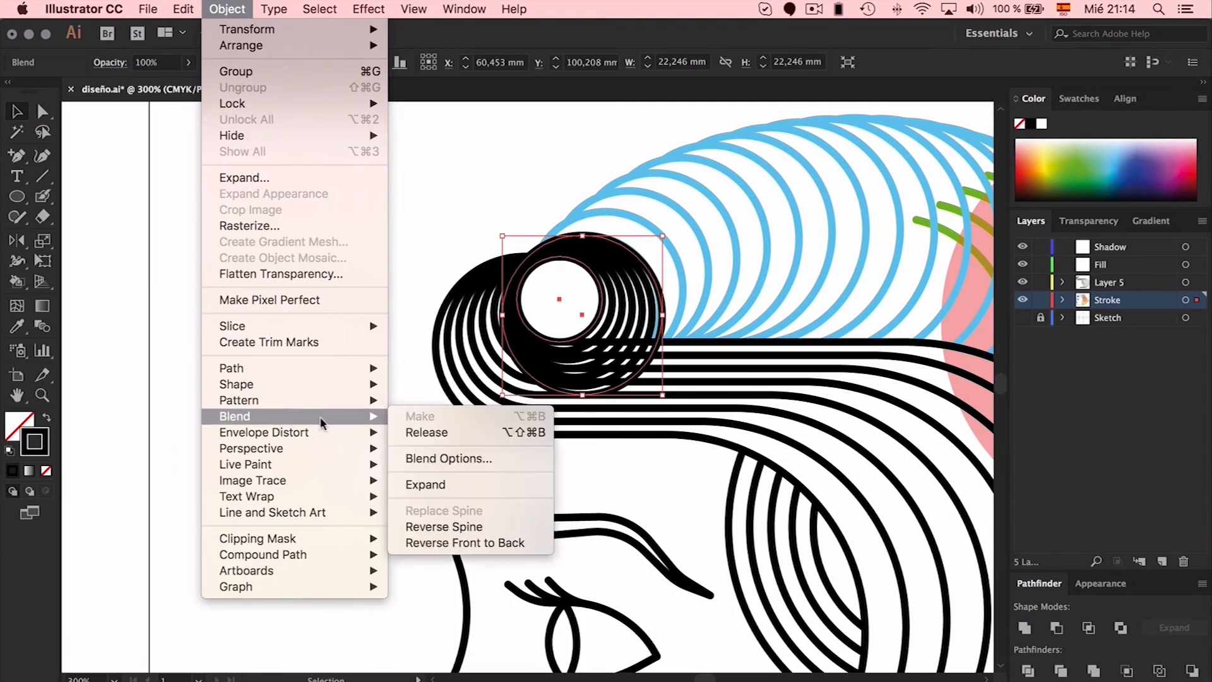
pyautogui.click(450, 458)
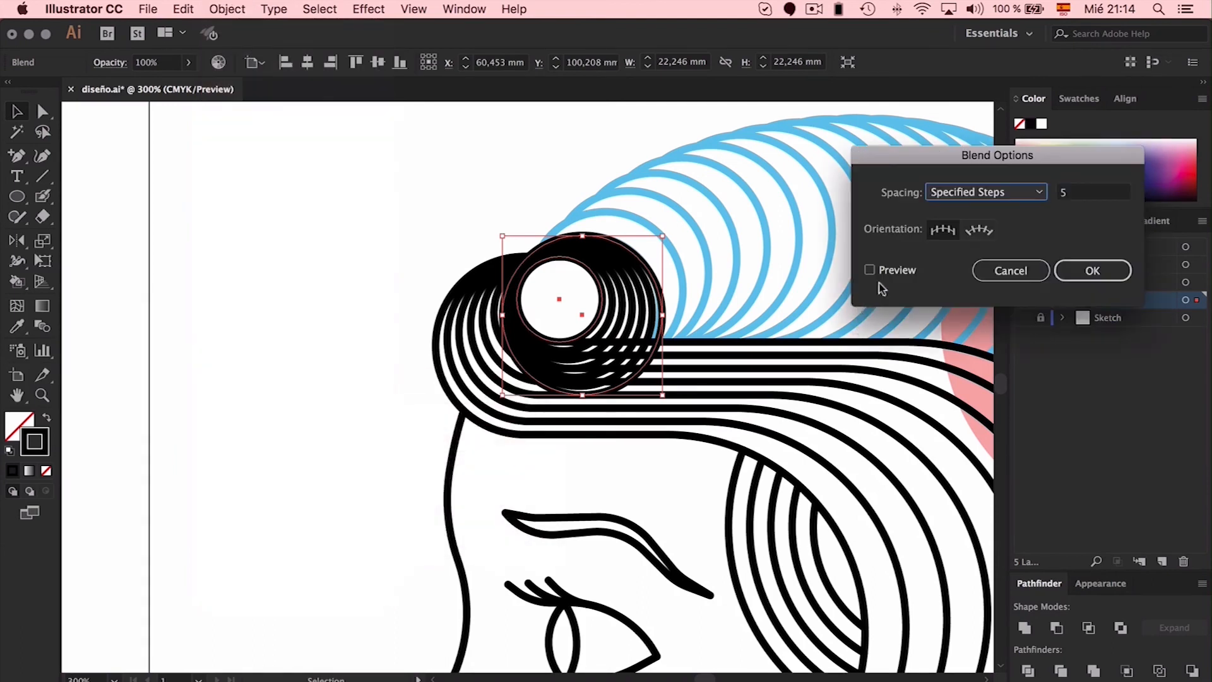
pyautogui.click(1059, 193)
pyautogui.doubleClick(1082, 193)
pyautogui.write('2')
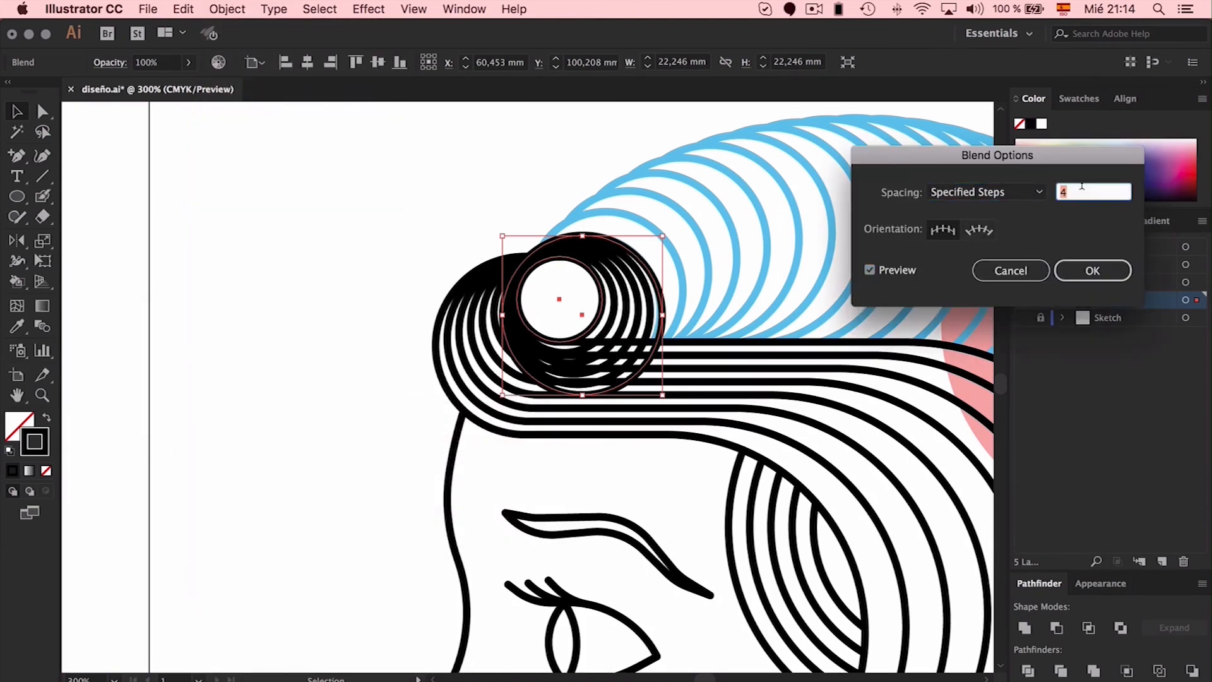
pyautogui.click(1093, 270)
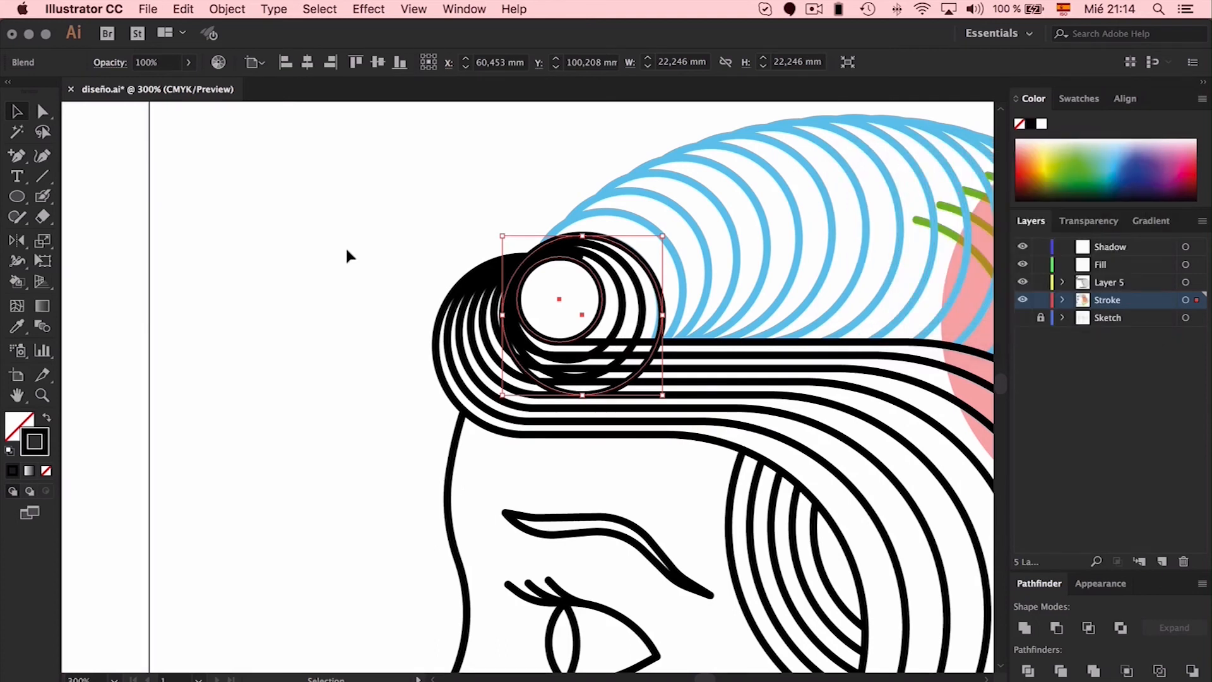
# Shrink the blend's innermost circle to a small ring and set the blend to 4 specified steps.
pyautogui.doubleClick(560, 303)
pyautogui.click(560, 299)
pyautogui.click(450, 215)
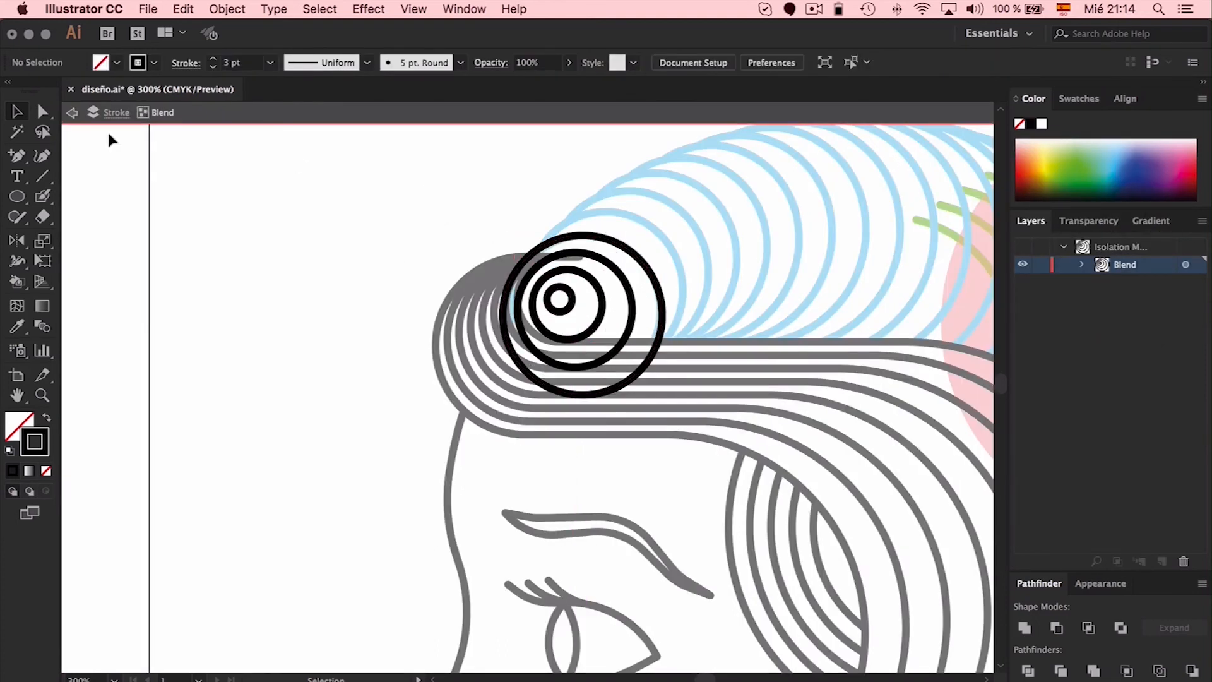
pyautogui.click(113, 113)
pyautogui.click(594, 237)
pyautogui.click(226, 9)
pyautogui.moveTo(351, 418)
pyautogui.click(446, 459)
pyautogui.doubleClick(1080, 192)
pyautogui.write('4')
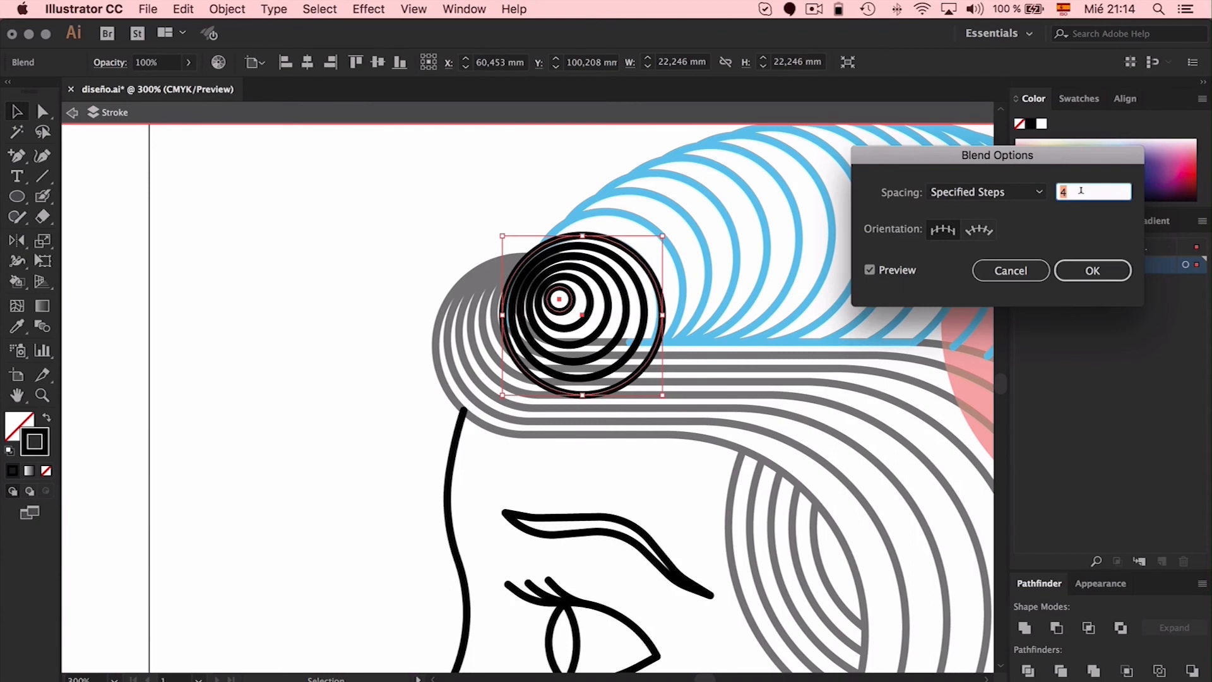
pyautogui.click(1092, 270)
# Isolate the blend, nudge its small inner circle right and slightly down to even the ring spacing, and exit isolation.
pyautogui.click(473, 252)
pyautogui.click(560, 299)
pyautogui.doubleClick(560, 299)
pyautogui.press('Right')
pyautogui.press('Down')
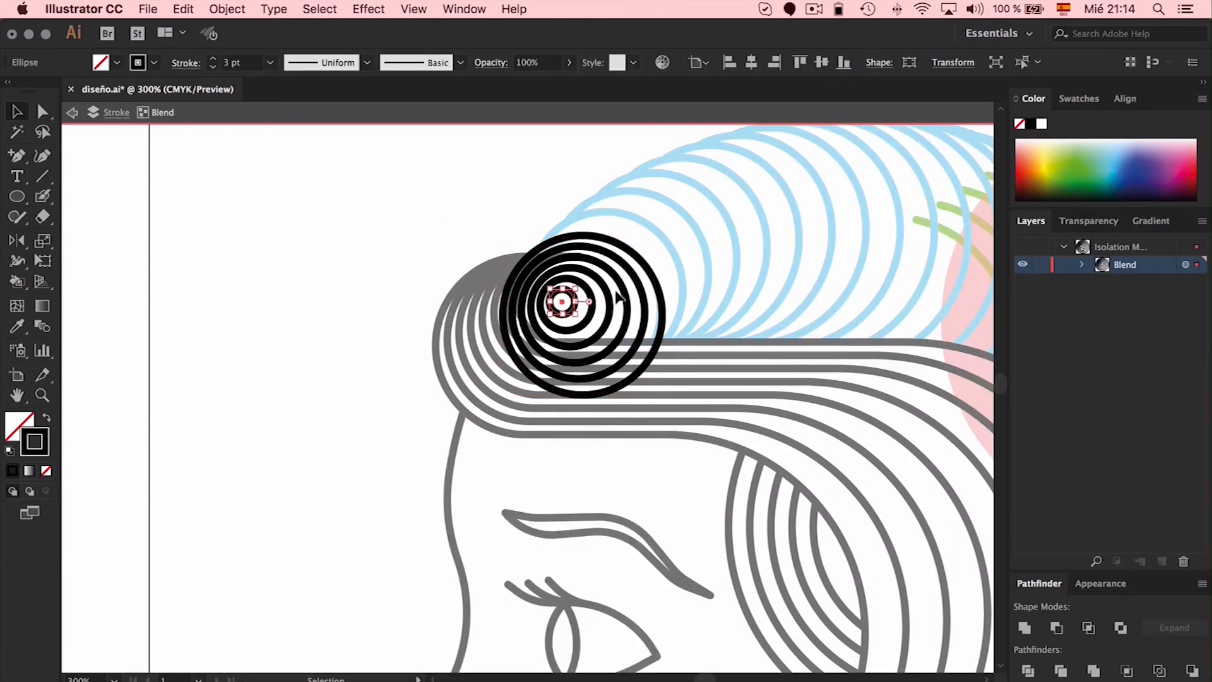
pyautogui.press('Right')
pyautogui.press('Right')
pyautogui.press('Right')
pyautogui.press('Right')
pyautogui.press('Up')
pyautogui.press('Down')
pyautogui.press('Right')
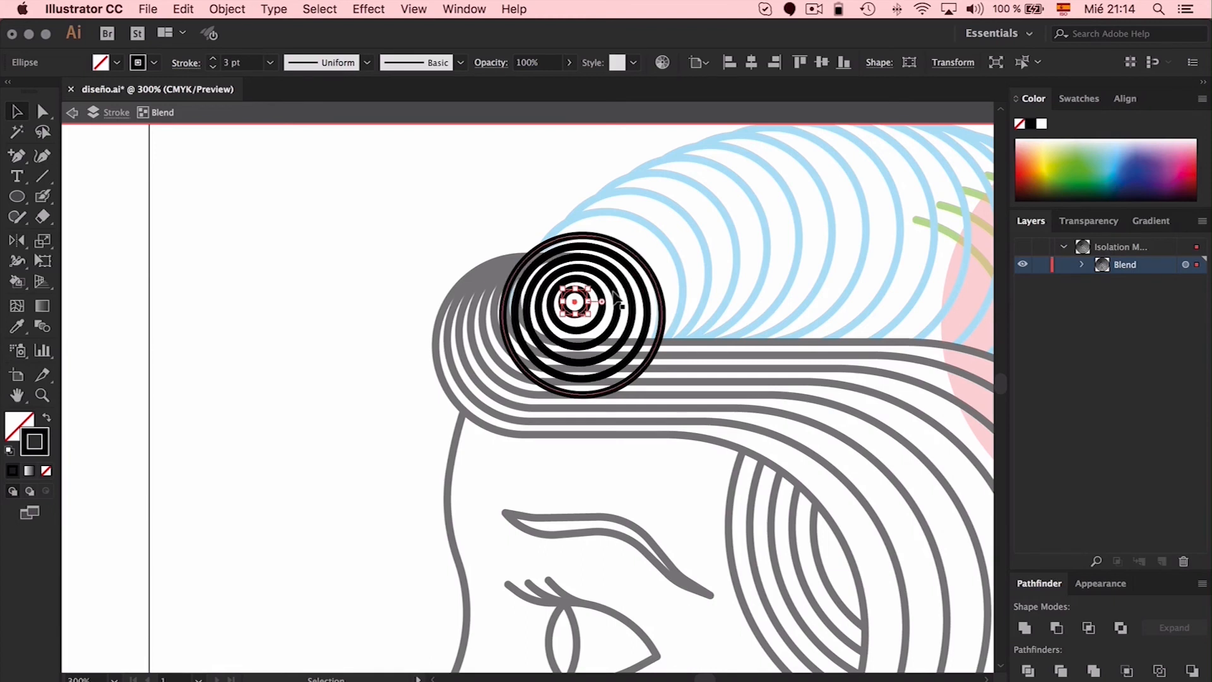
pyautogui.click(478, 219)
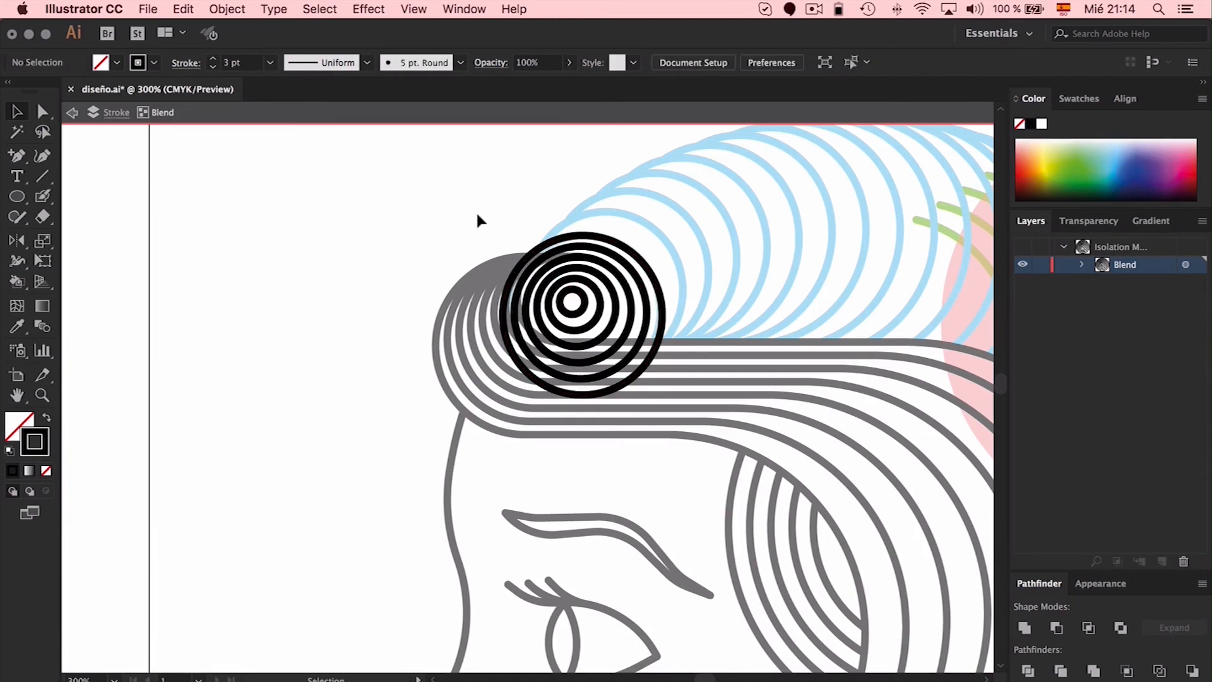
pyautogui.doubleClick(478, 219)
# Expand the circle blend into separate editable paths.
pyautogui.click(614, 302)
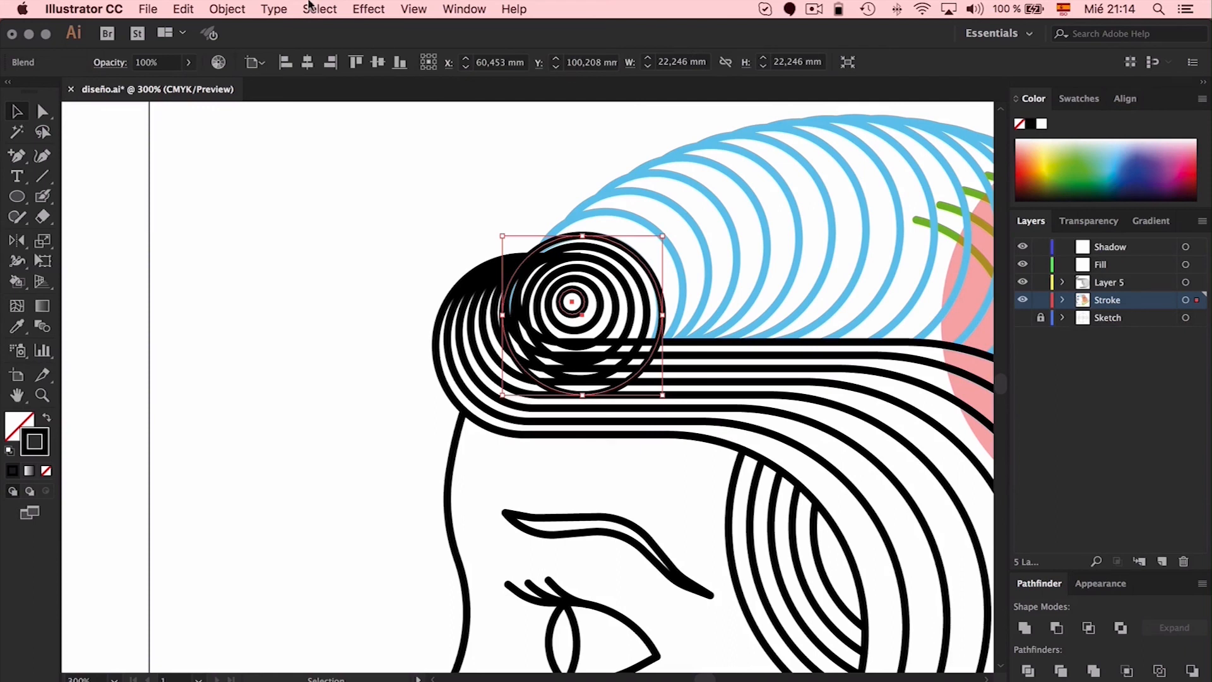
pyautogui.click(228, 9)
pyautogui.click(258, 178)
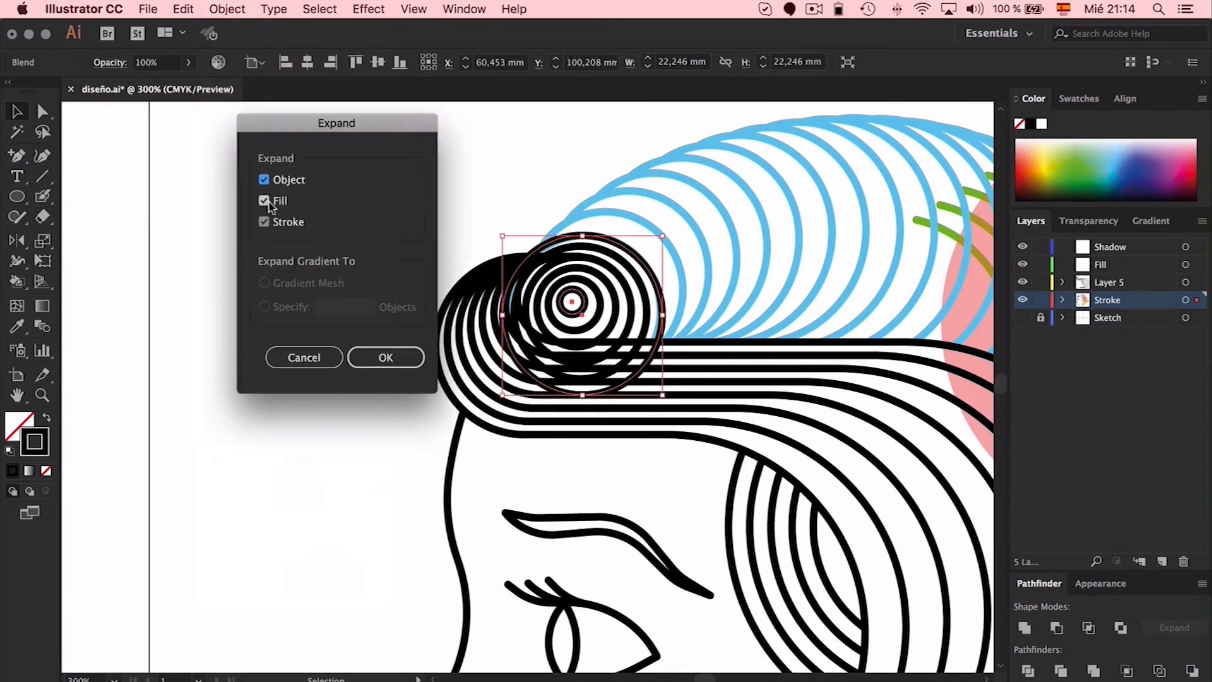
pyautogui.click(377, 358)
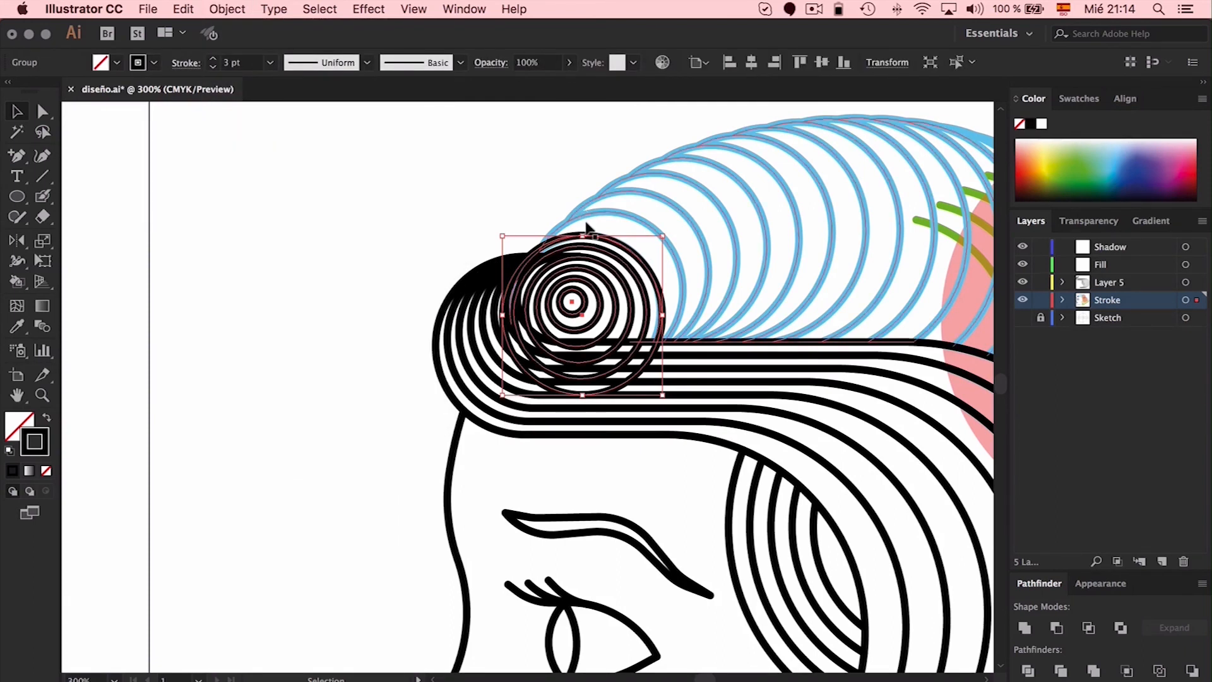
# Isolate the expanded circles and add anchor points where the three outer ones cross the curl and the band's upper line.
pyautogui.doubleClick(616, 245)
pyautogui.press('super+equal')
pyautogui.press('super+equal')
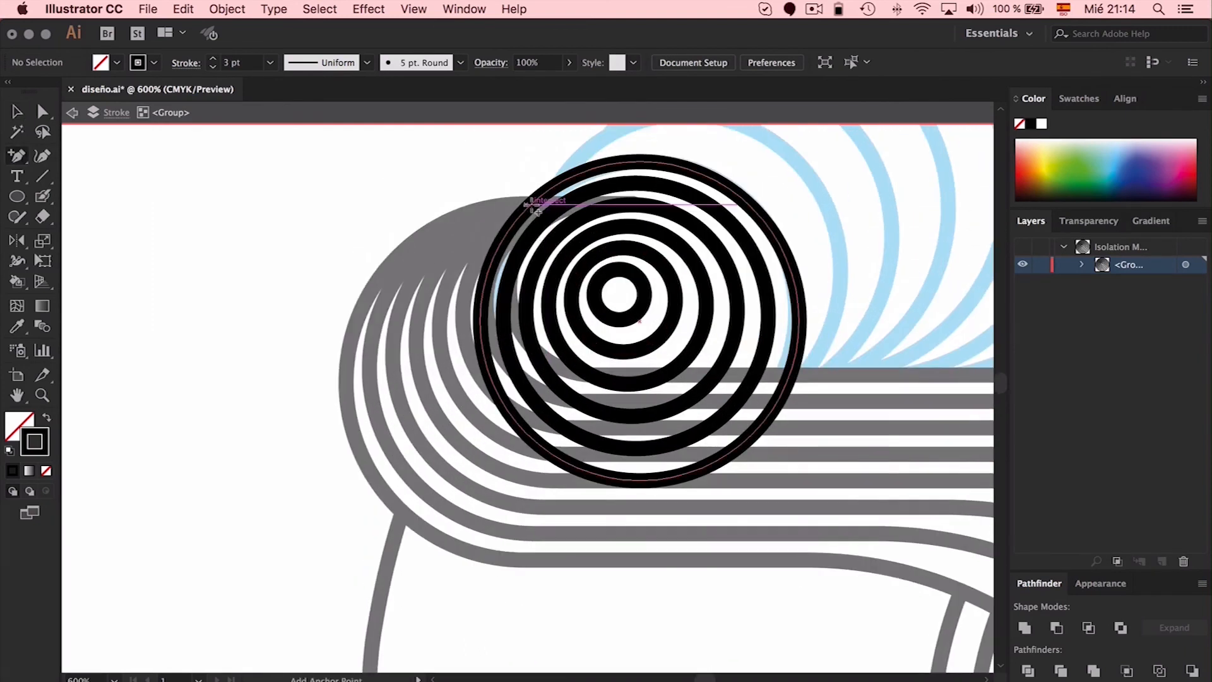
pyautogui.click(590, 202)
pyautogui.click(717, 375)
pyautogui.click(754, 375)
pyautogui.click(790, 376)
# Delete the lower segments of the three outer circles that overlap the curl and the front band.
pyautogui.press('a')
pyautogui.click(640, 479)
pyautogui.press('Delete')
pyautogui.click(481, 321)
pyautogui.press('Delete')
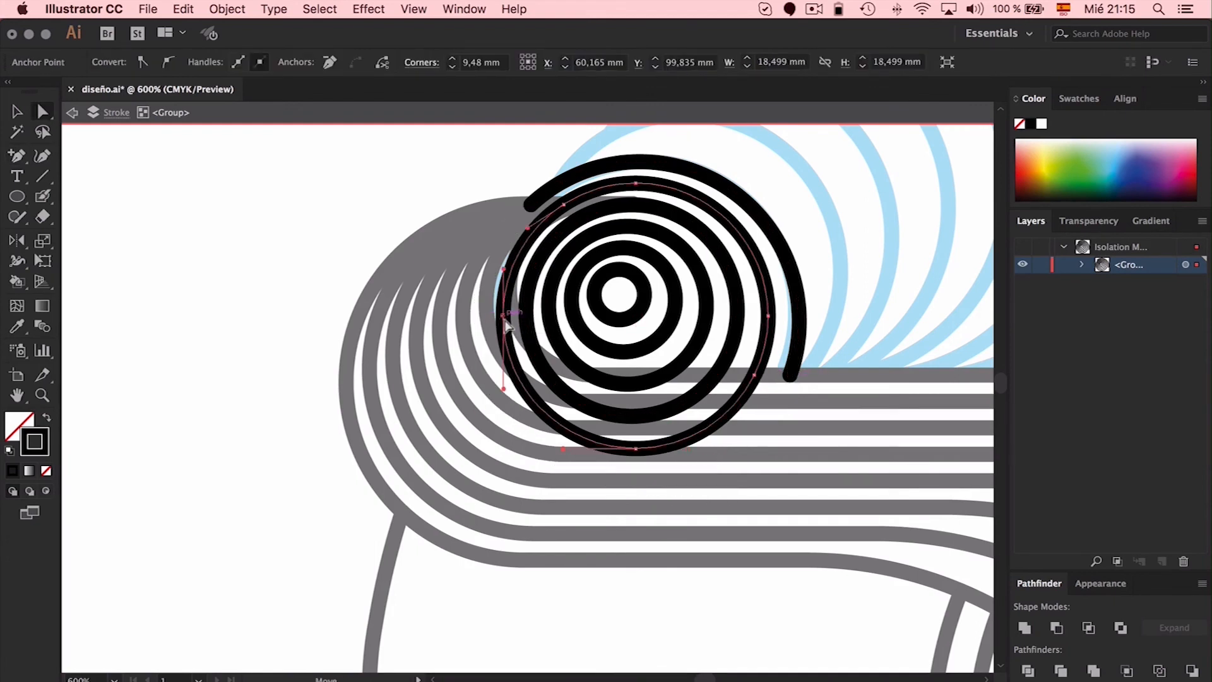
pyautogui.press('Delete')
pyautogui.click(636, 448)
pyautogui.press('Delete')
pyautogui.click(631, 416)
pyautogui.press('Delete')
pyautogui.click(525, 310)
pyautogui.press('Delete')
pyautogui.press('Delete')
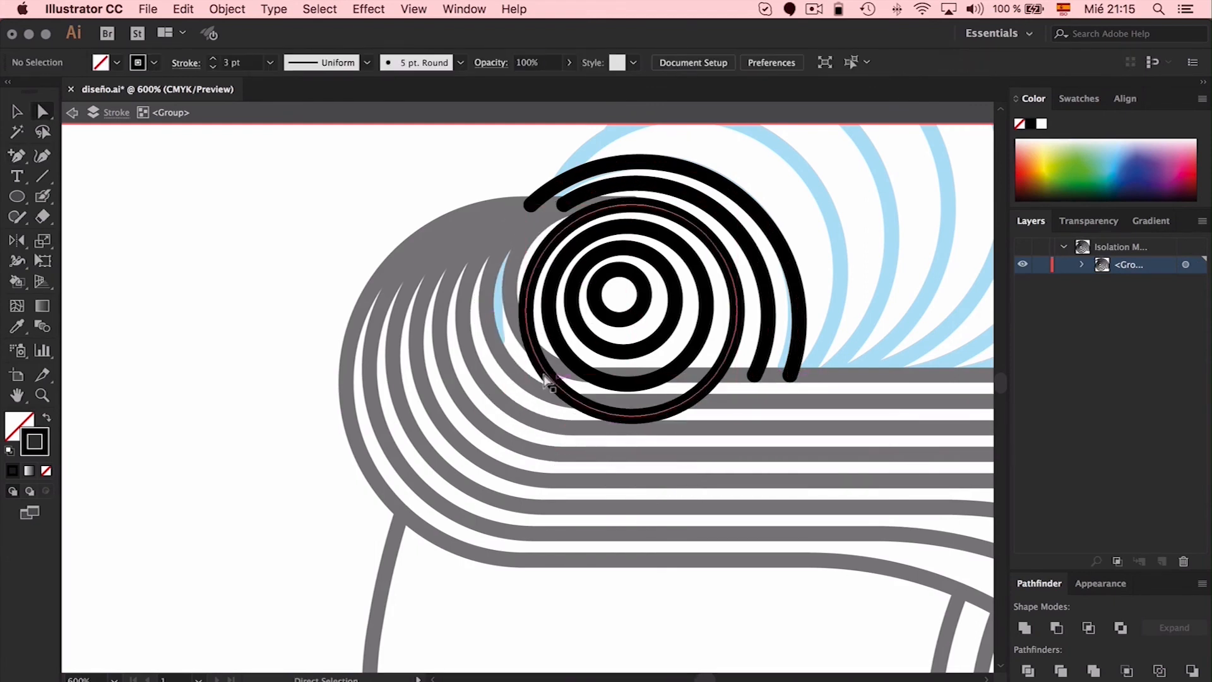
pyautogui.press('a')
pyautogui.click(624, 414)
pyautogui.press('Delete')
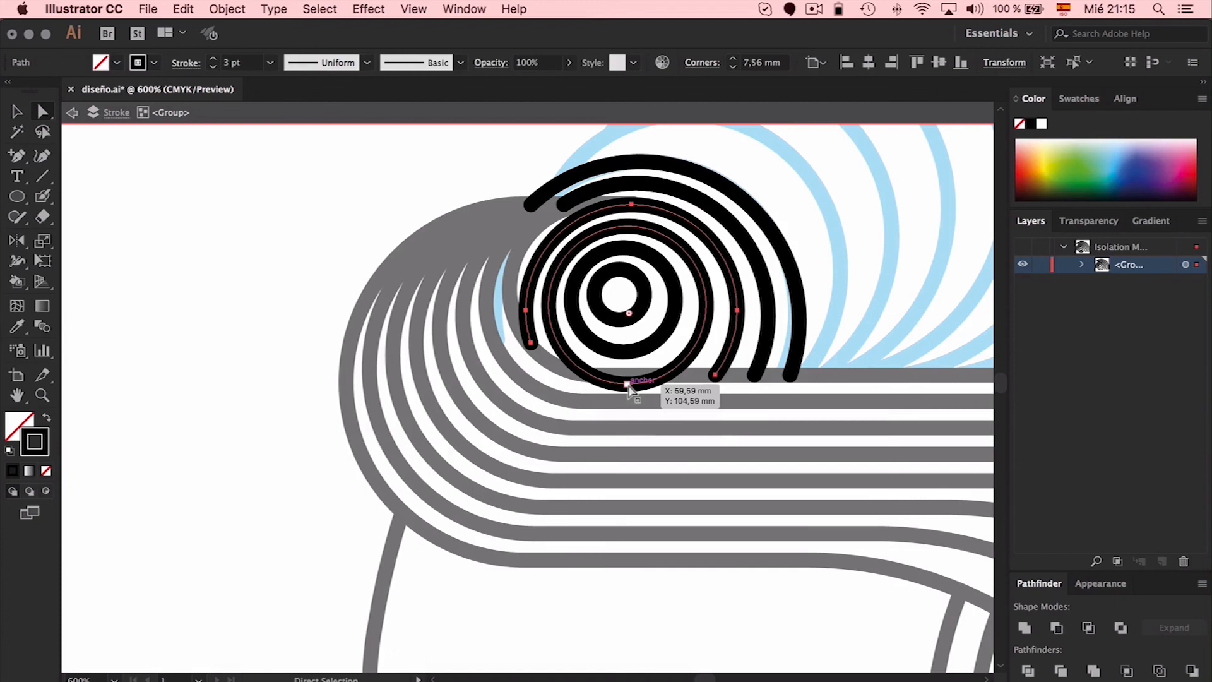
pyautogui.click(628, 383)
pyautogui.press('Delete')
pyautogui.press('super+z')
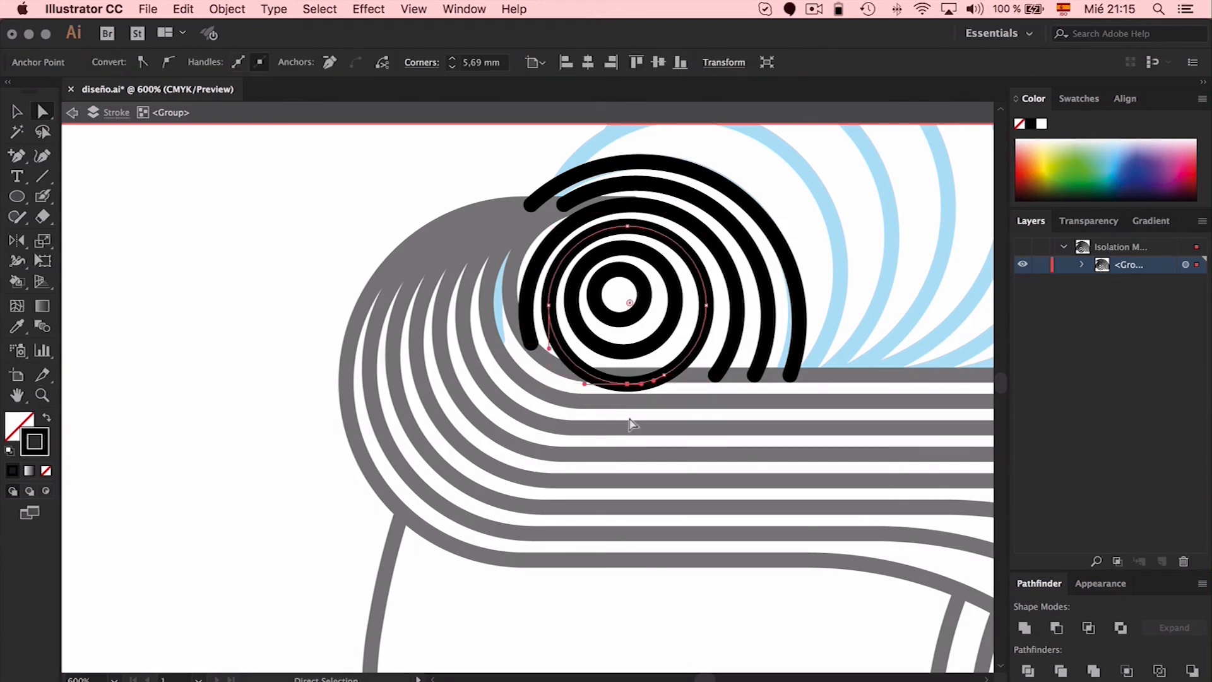
# Add an anchor point where the fourth circle meets the band's upper line, delete its bottom segment and exit isolation.
pyautogui.click(620, 409)
pyautogui.press('+')
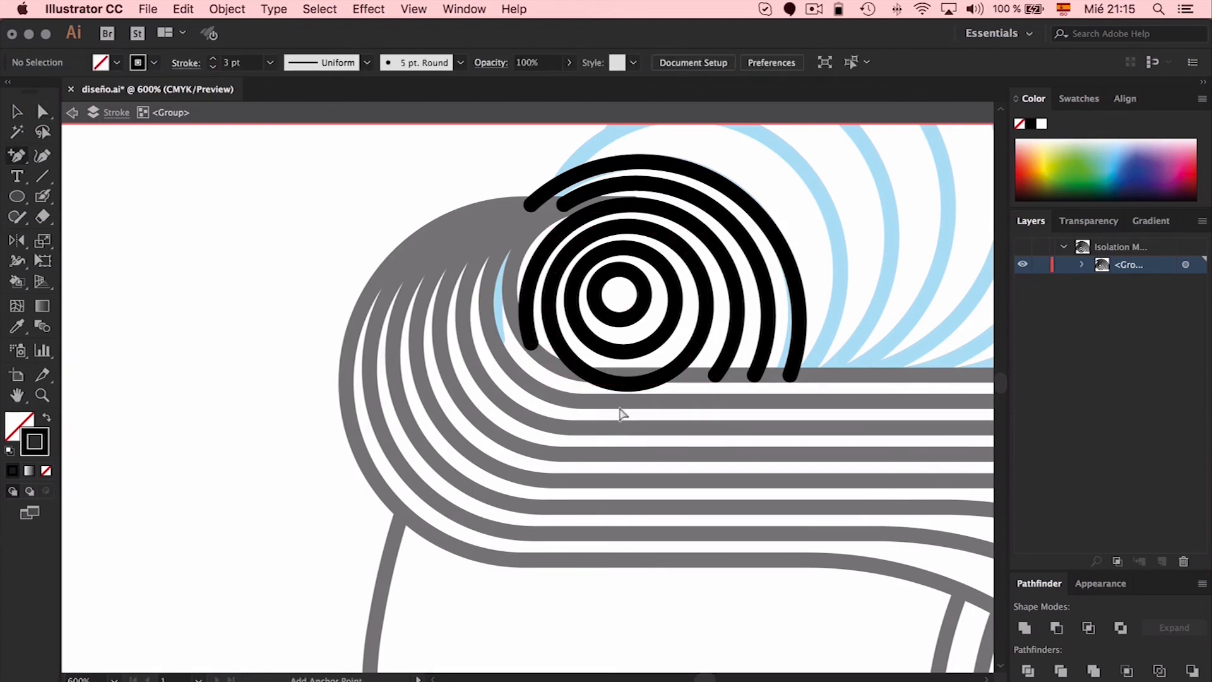
pyautogui.click(591, 374)
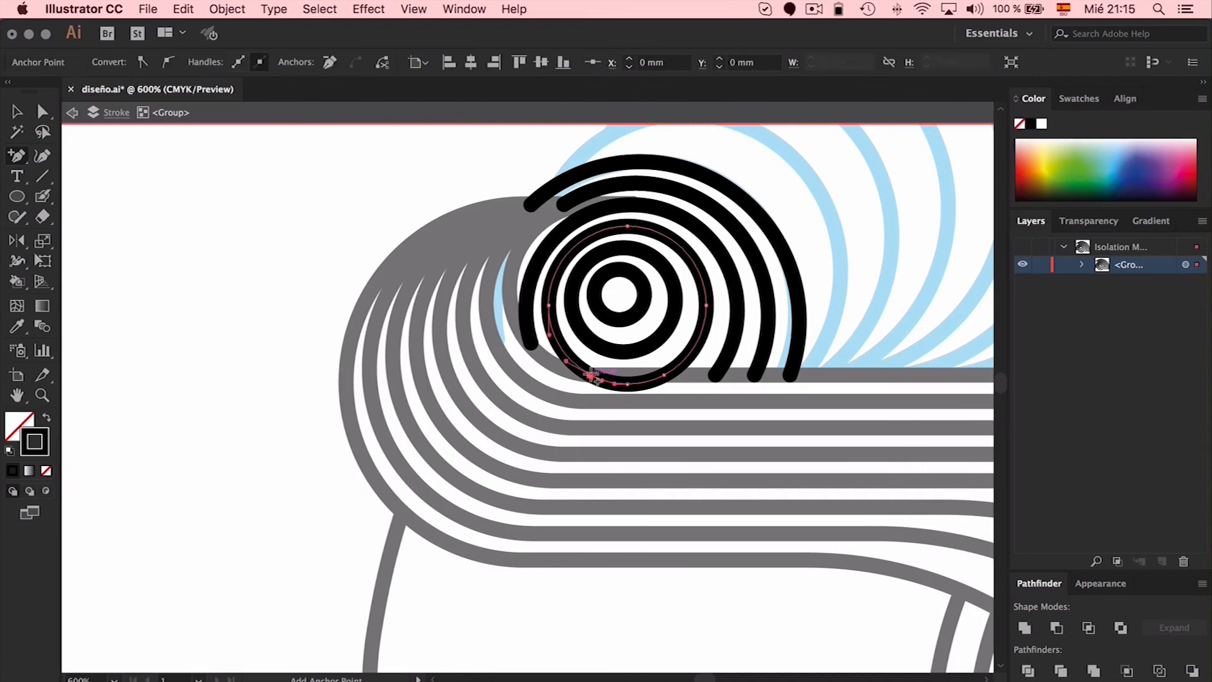
pyautogui.click(627, 383)
pyautogui.press('Delete')
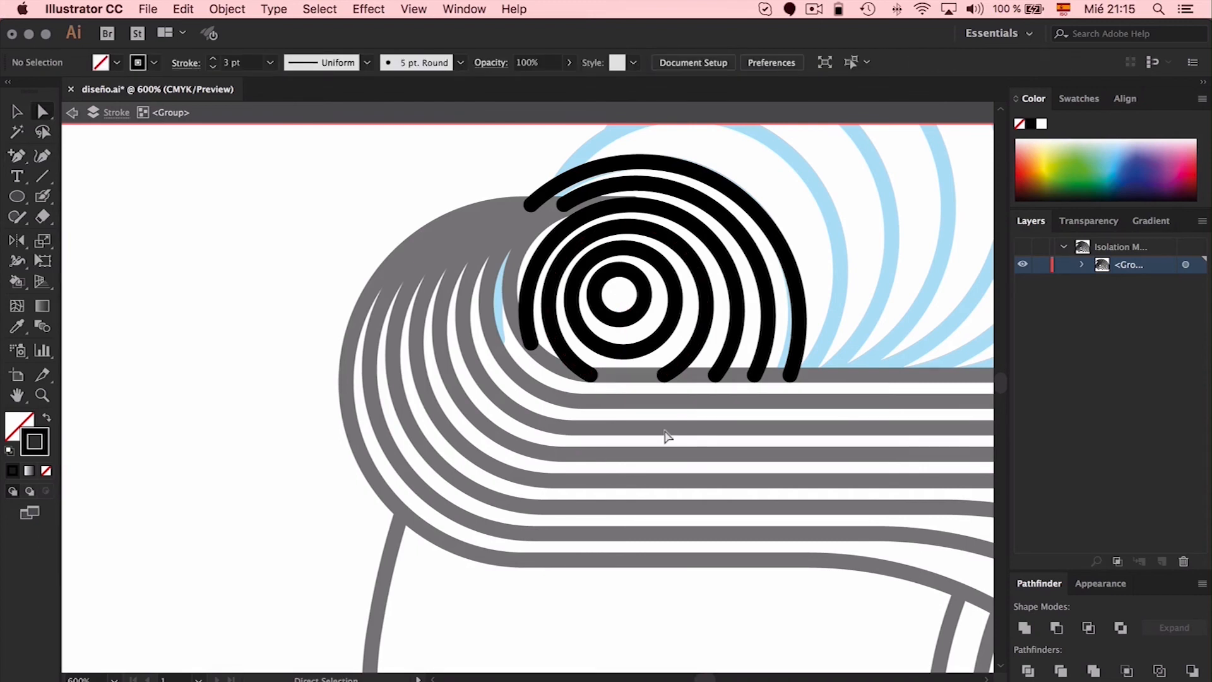
pyautogui.press('Escape')
pyautogui.hscroll(5, 382, 169)
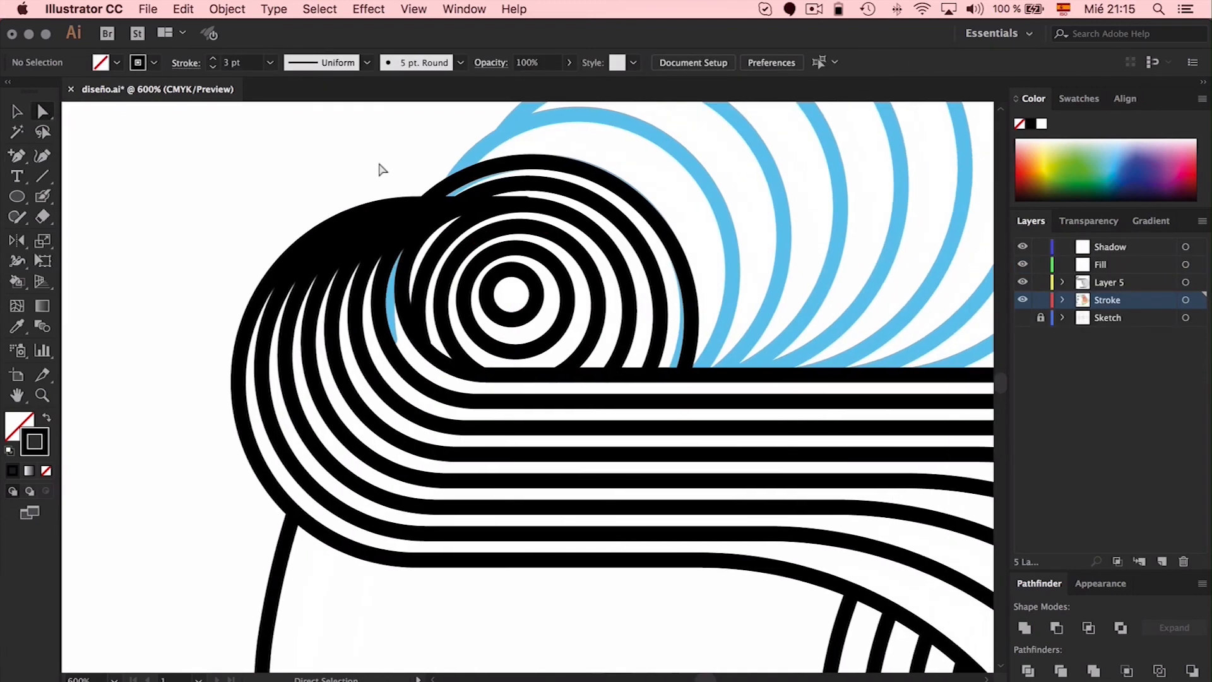
# Isolate the blue arc group, delete the first arc's surplus end inside the front curl and exit isolation.
pyautogui.press('super+minus')
pyautogui.press('super+minus')
pyautogui.press('super+minus')
pyautogui.press('super+minus')
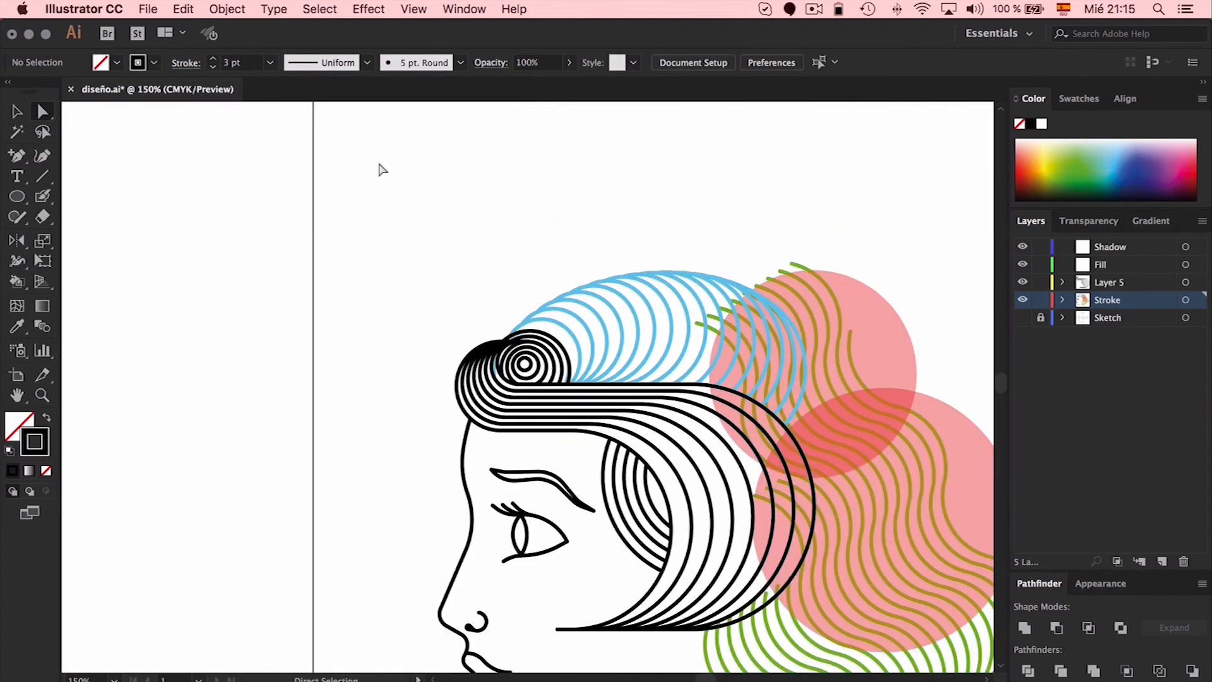
pyautogui.scroll(-4, 382, 169)
pyautogui.hscroll(3, 382, 169)
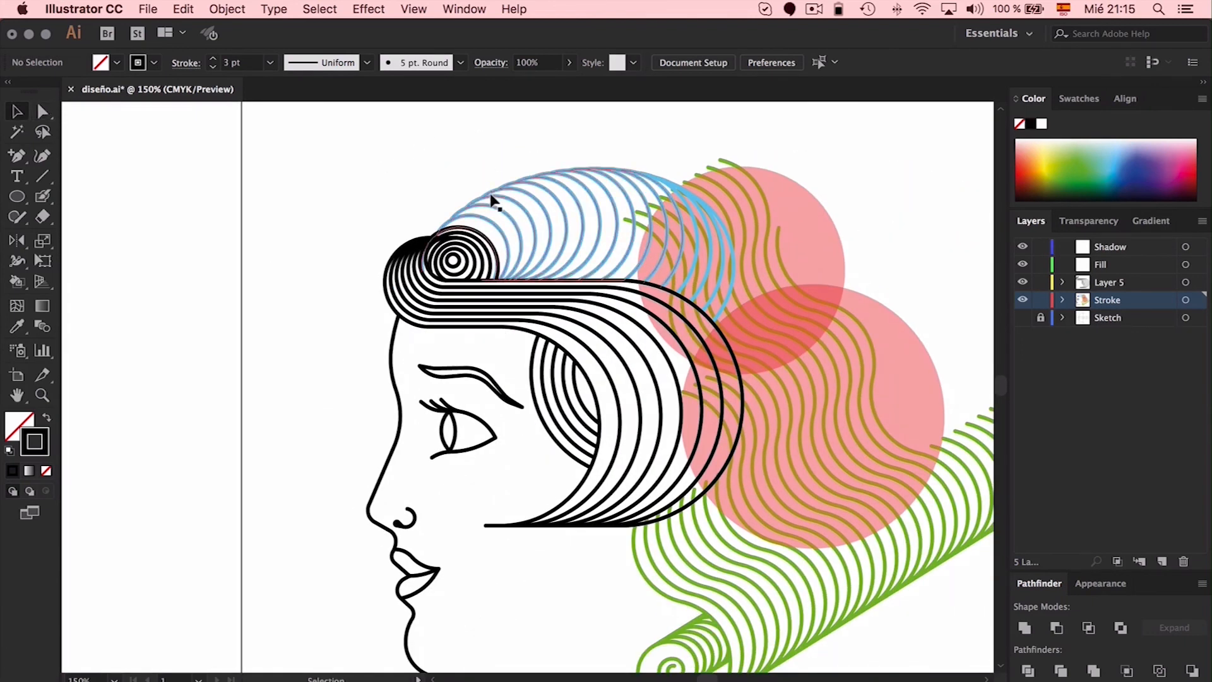
pyautogui.doubleClick(495, 200)
pyautogui.press('a')
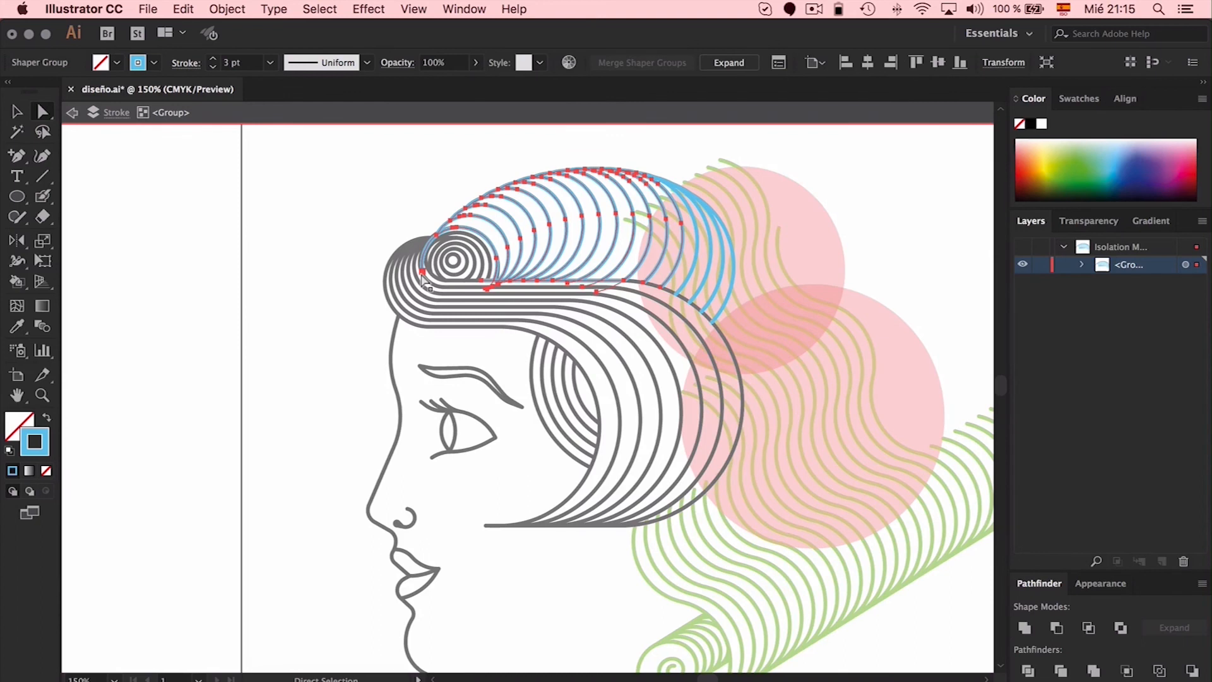
pyautogui.click(446, 194)
pyautogui.doubleClick(437, 173)
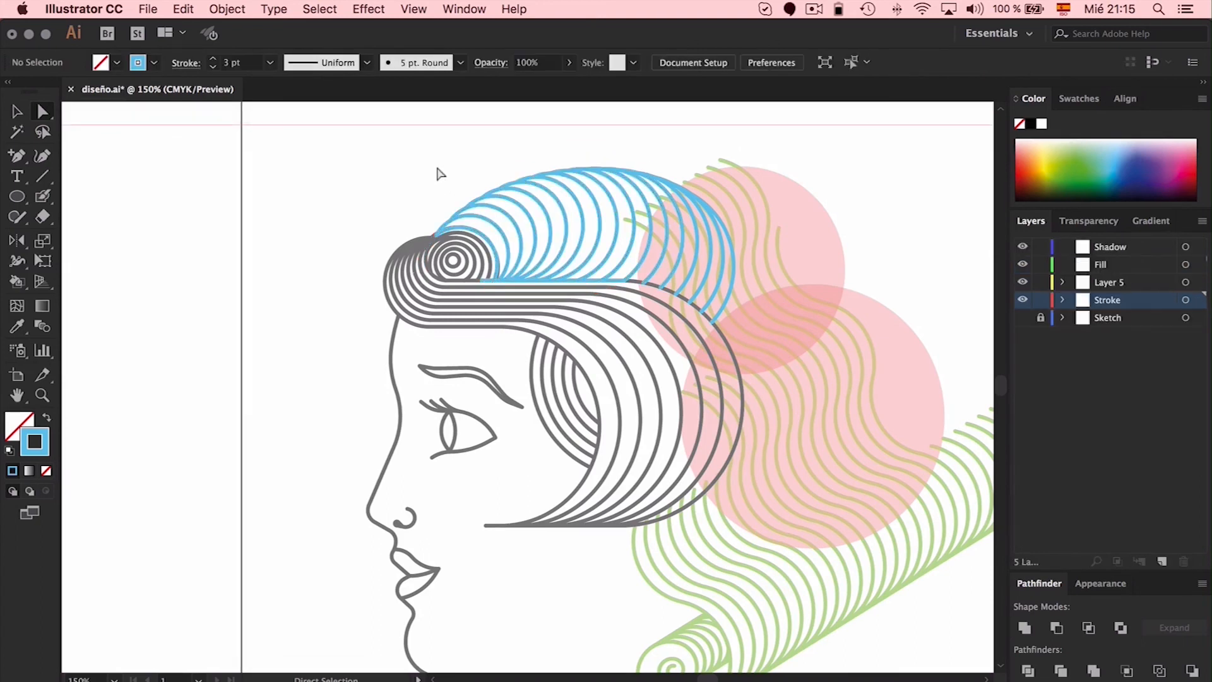
# Apply the front band's black 3 pt stroke to the blue arc group with the Eyedropper.
pyautogui.press('v')
pyautogui.click(548, 196)
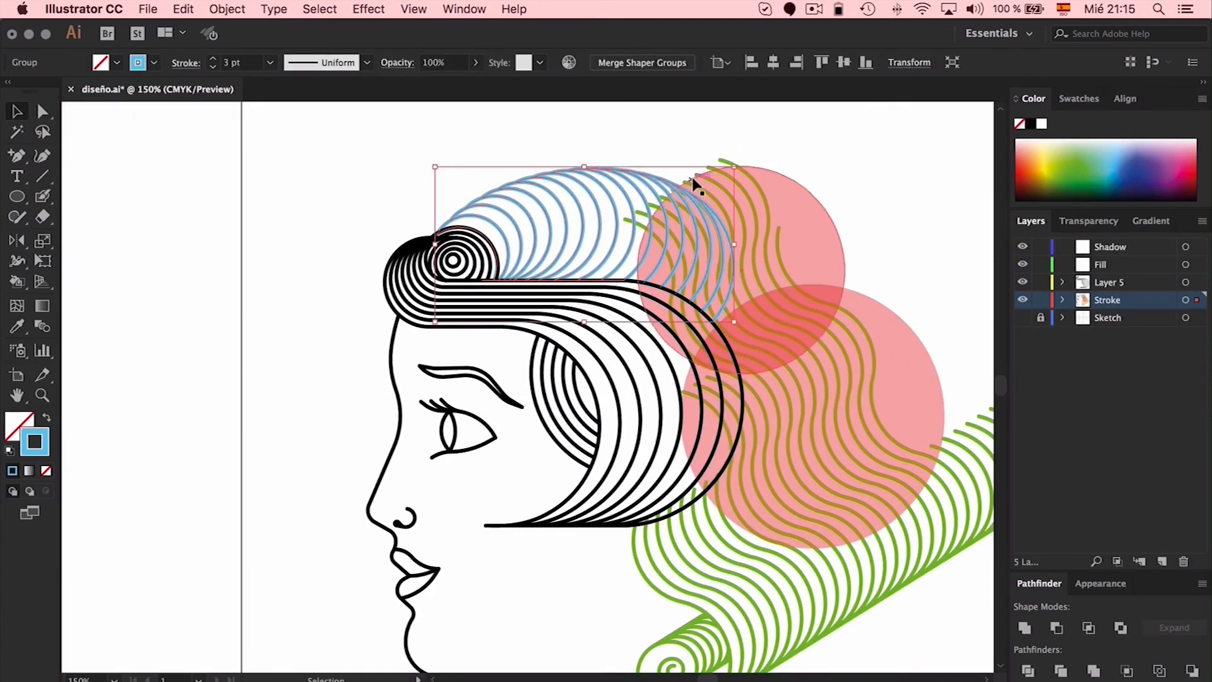
pyautogui.press('i')
pyautogui.click(520, 294)
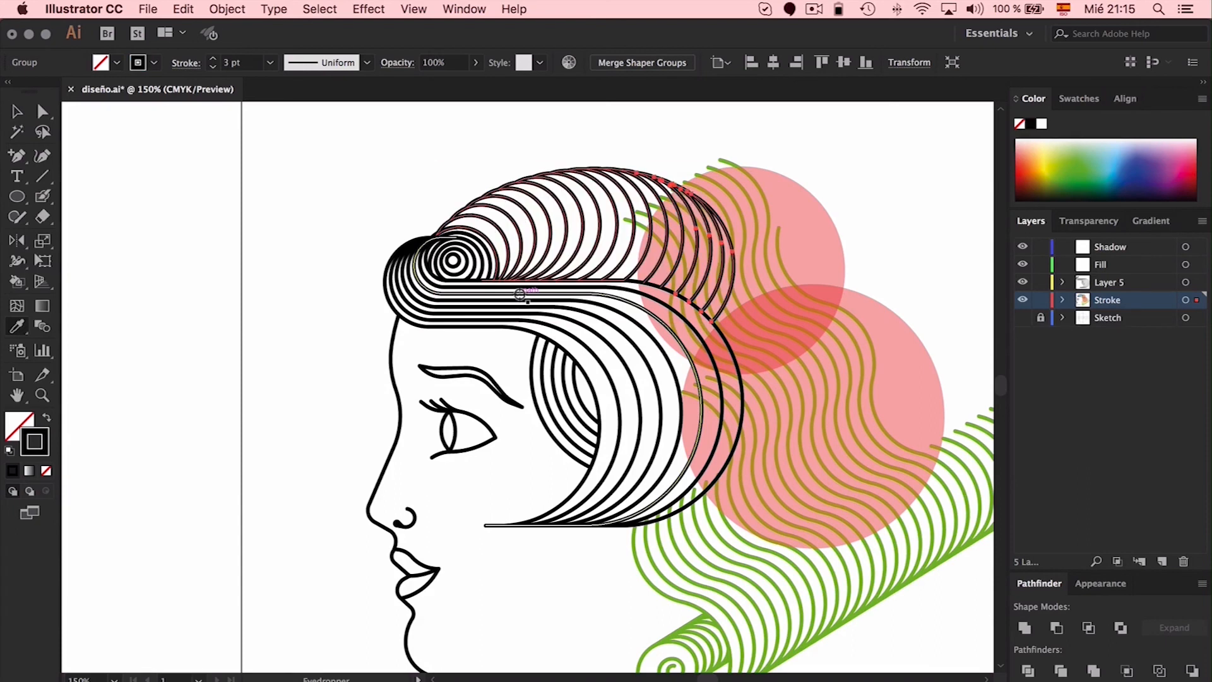
# Try to delete the upper segment of the front curl's fourth circle, then undo the deletion.
pyautogui.press('v')
pyautogui.press('super+plus')
pyautogui.press('super+plus')
pyautogui.press('super+plus')
pyautogui.hscroll(-3, 536, 314)
pyautogui.click(252, 216)
pyautogui.hscroll(-5, 252, 216)
pyautogui.press('a')
pyautogui.press('super+plus')
pyautogui.press('super+plus')
pyautogui.press('super+plus')
pyautogui.press('super+plus')
pyautogui.click(565, 312)
pyautogui.moveTo(565, 313); pyautogui.dragTo(564, 295)
pyautogui.press('Delete')
pyautogui.click(565, 312)
pyautogui.press('Delete')
pyautogui.click(540, 312)
pyautogui.press('Delete')
pyautogui.press('Delete')
pyautogui.click(566, 313)
pyautogui.press('Delete')
pyautogui.click(562, 313)
pyautogui.press('Delete')
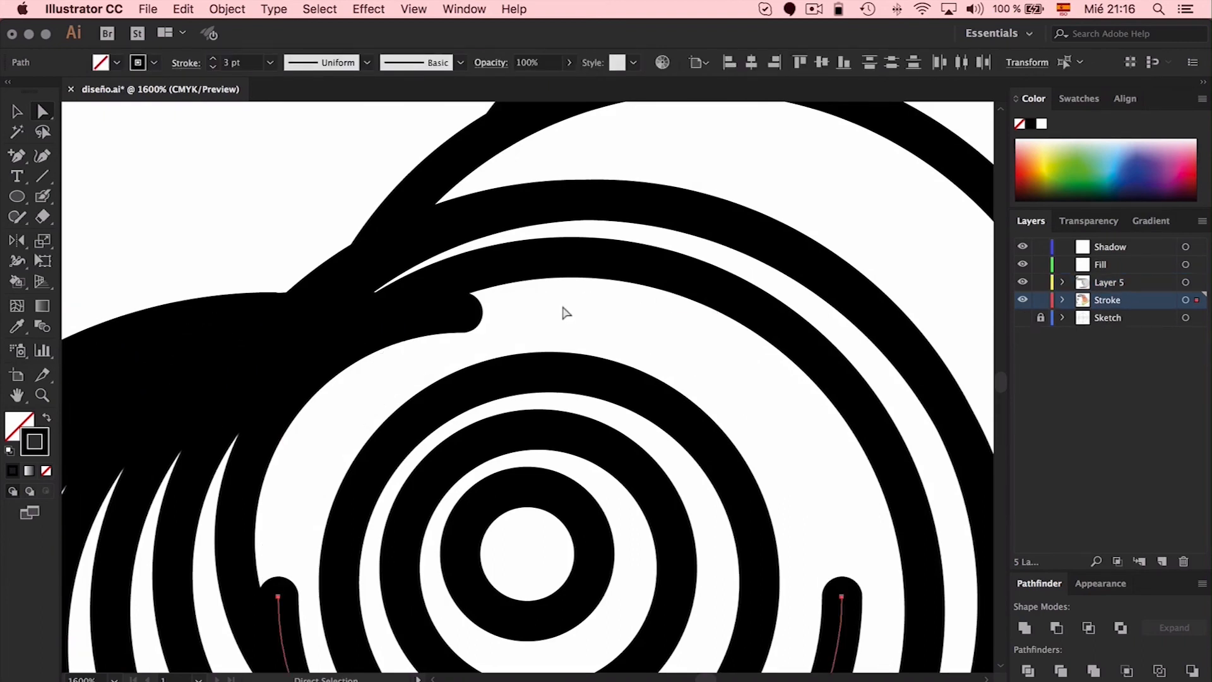
pyautogui.press('super+z')
pyautogui.press('super+z')
pyautogui.click(561, 314)
pyautogui.press('Delete')
pyautogui.click(566, 312)
pyautogui.moveTo(565, 312); pyautogui.dragTo(560, 314)
pyautogui.click(597, 281)
pyautogui.press('super+minus')
pyautogui.press('super+minus')
pyautogui.press('super+minus')
pyautogui.press('super+minus')
pyautogui.press('super+minus')
pyautogui.press('super+minus')
pyautogui.press('super+minus')
pyautogui.press('super+plus')
pyautogui.press('super+plus')
pyautogui.press('super+plus')
pyautogui.press('super+plus')
pyautogui.press('super+plus')
pyautogui.click(495, 348)
pyautogui.moveTo(495, 349)
pyautogui.mouseDown()
pyautogui.moveTo(457, 349)
pyautogui.moveTo(495, 349)
pyautogui.mouseUp()
pyautogui.click(587, 273)
pyautogui.press('super+plus')
pyautogui.press('super+plus')
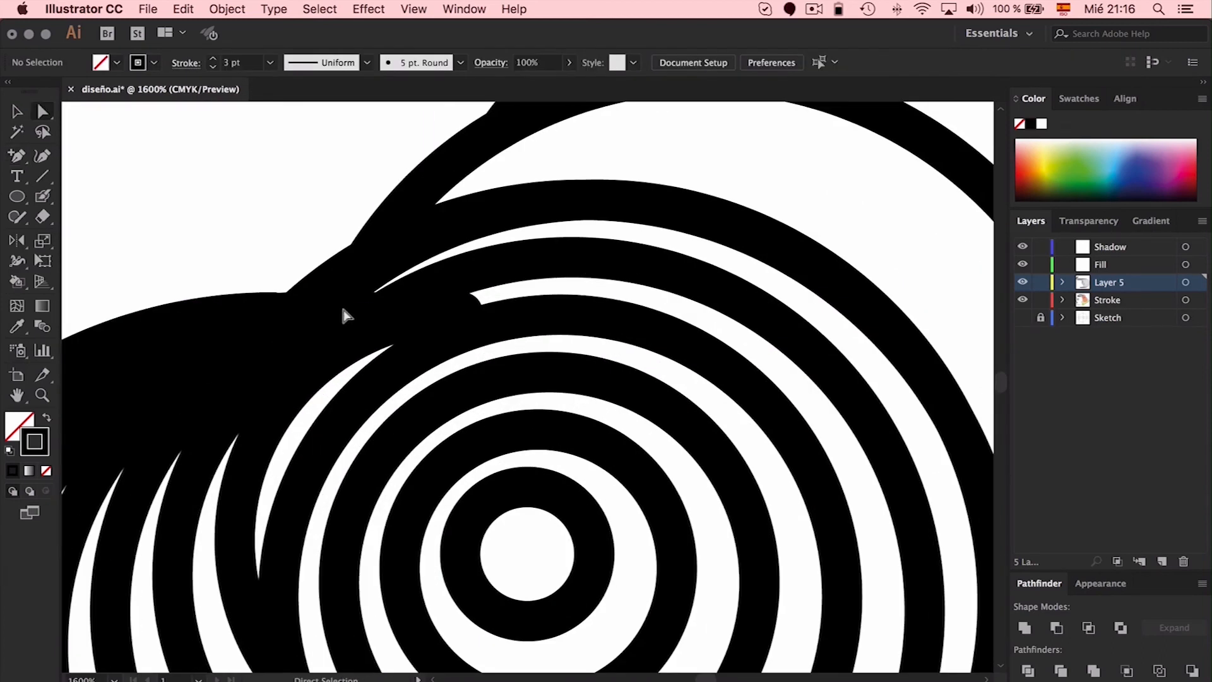
# Cut the front band's innermost arc where it meets the curl and delete its surplus end.
pyautogui.click(463, 312)
pyautogui.press('c')
pyautogui.click(355, 338)
pyautogui.press('Delete')
pyautogui.press('a')
pyautogui.click(409, 312)
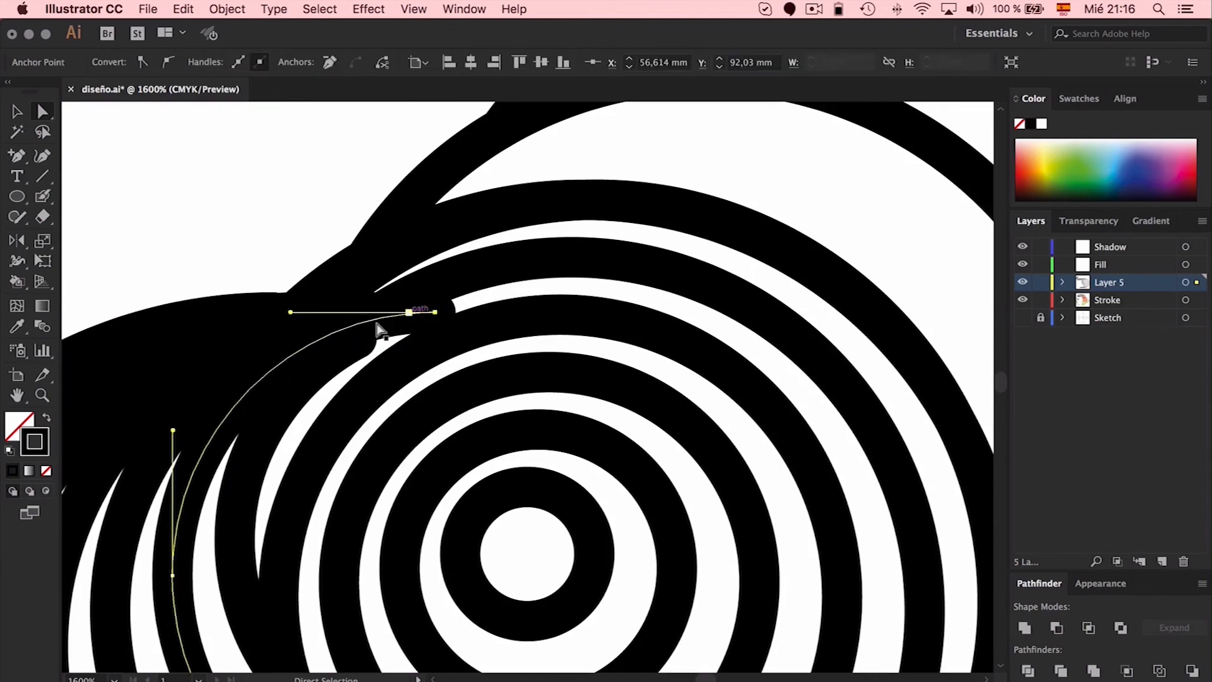
# Bridge the trimmed arc's open end to the neighbouring band arc with a short Pen tool segment.
pyautogui.click(435, 312)
pyautogui.moveTo(439, 315); pyautogui.dragTo(214, 250)
pyautogui.press('p')
pyautogui.click(356, 339)
pyautogui.click(382, 312)
# Delete the trimmed arc's end anchor, move the new end up to the band and redraw the short connecting segment.
pyautogui.press('a')
pyautogui.click(356, 339)
pyautogui.moveTo(257, 213); pyautogui.dragTo(1, 4)
pyautogui.click(307, 198)
pyautogui.click(350, 343)
pyautogui.press('BackSpace')
pyautogui.moveTo(334, 352); pyautogui.dragTo(351, 326)
pyautogui.press('p')
pyautogui.click(347, 327)
pyautogui.click(379, 314)
pyautogui.press('v')
# Undo the last connecting segment and end-point edits at the curl's upper join.
pyautogui.click(271, 238)
pyautogui.press('super+minus')
pyautogui.press('super+minus')
pyautogui.press('super+minus')
pyautogui.press('super+minus')
pyautogui.press('super+minus')
pyautogui.press('super+z')
pyautogui.press('super+z')
pyautogui.press('super+plus')
pyautogui.press('super+plus')
pyautogui.press('super+plus')
pyautogui.press('super+plus')
pyautogui.press('super+plus')
pyautogui.press('super+z')
pyautogui.press('super+z')
pyautogui.press('super+z')
pyautogui.click(359, 247)
pyautogui.press('super+minus')
pyautogui.press('super+minus')
pyautogui.press('super+minus')
pyautogui.press('super+minus')
pyautogui.press('super+minus')
pyautogui.press('super+minus')
pyautogui.press('super+minus')
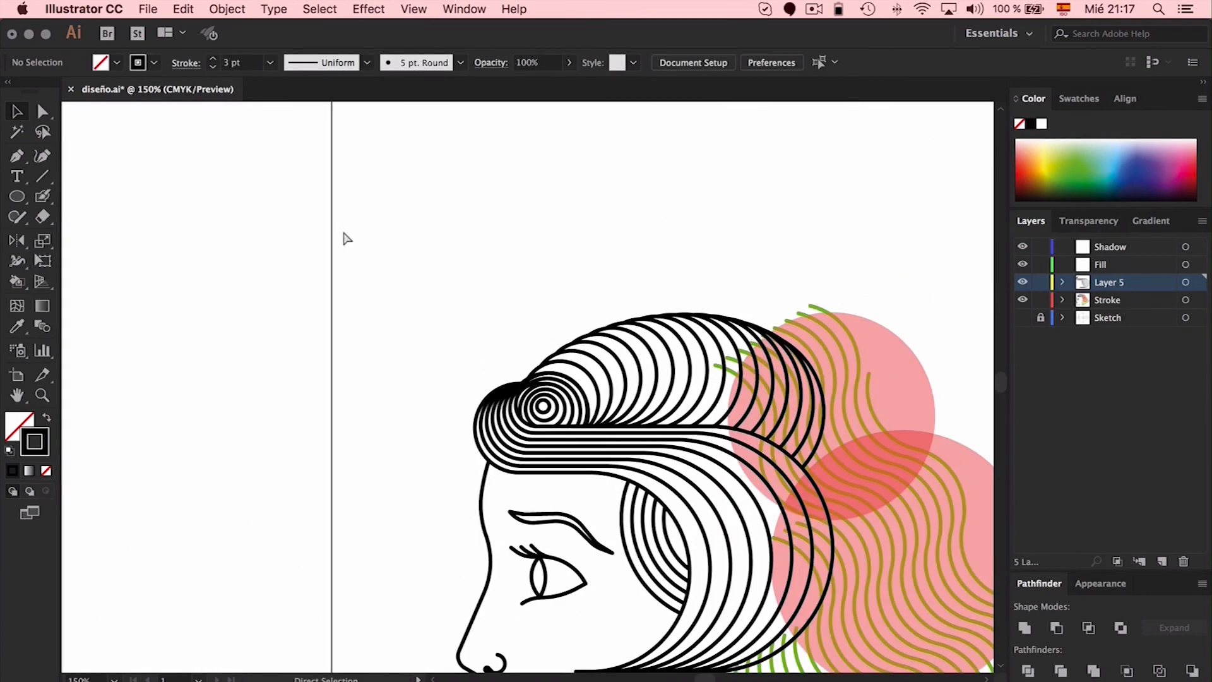
# Delete the ring directly outside the front curl's four innermost circles.
pyautogui.press('super+plus')
pyautogui.press('super+plus')
pyautogui.press('super+plus')
pyautogui.press('super+plus')
pyautogui.click(611, 352)
pyautogui.press('BackSpace')
pyautogui.press('BackSpace')
pyautogui.press('super+minus')
pyautogui.press('super+minus')
pyautogui.press('super+minus')
pyautogui.press('super+minus')
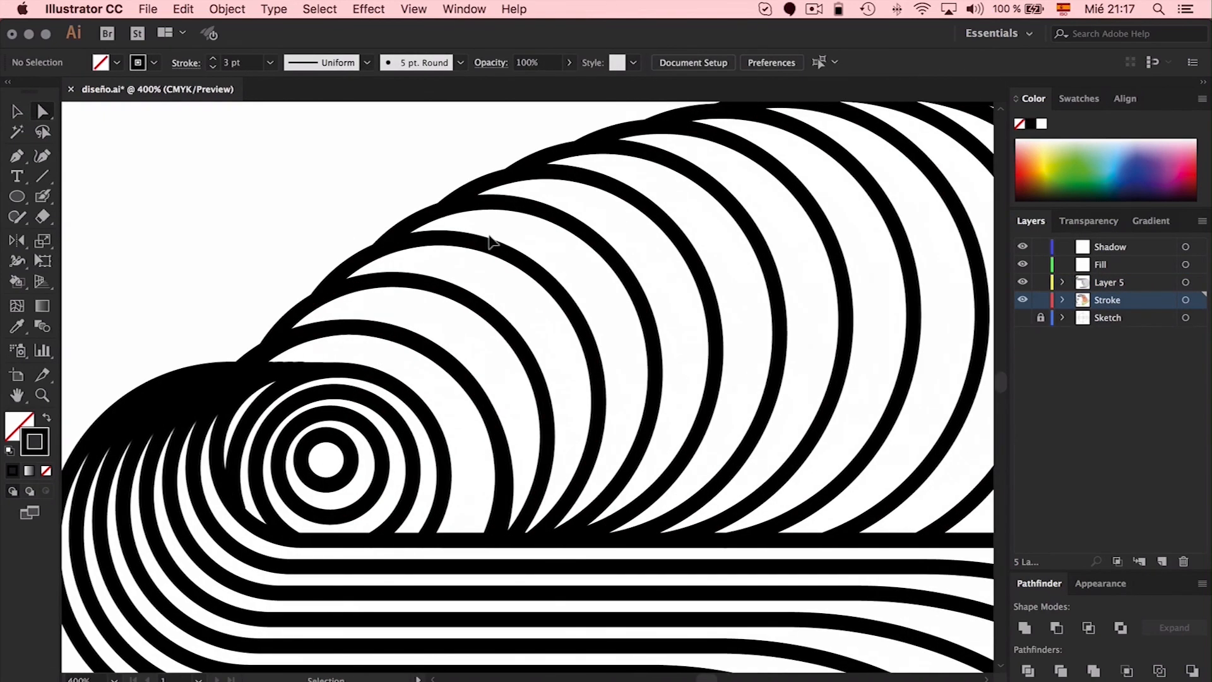
# Check the individual rings of the front curl and the green strands beside the bob.
pyautogui.scroll(-5, 737, 260)
pyautogui.hscroll(-3, 737, 260)
pyautogui.scroll(-1, 737, 260)
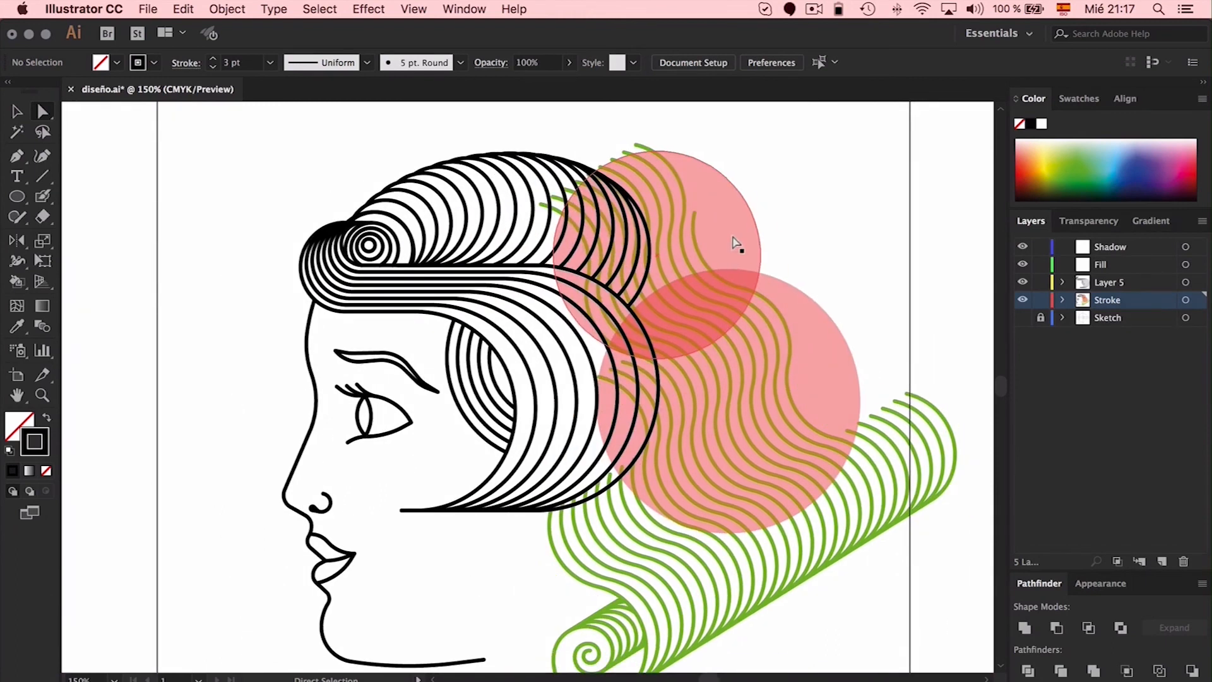
pyautogui.click(377, 251)
pyautogui.click(366, 171)
pyautogui.click(390, 247)
pyautogui.click(319, 176)
pyautogui.click(379, 250)
pyautogui.click(319, 192)
pyautogui.press('v')
pyautogui.scroll(-2, 322, 187)
pyautogui.hscroll(1, 322, 187)
pyautogui.scroll(-1, 322, 187)
pyautogui.hscroll(1, 322, 186)
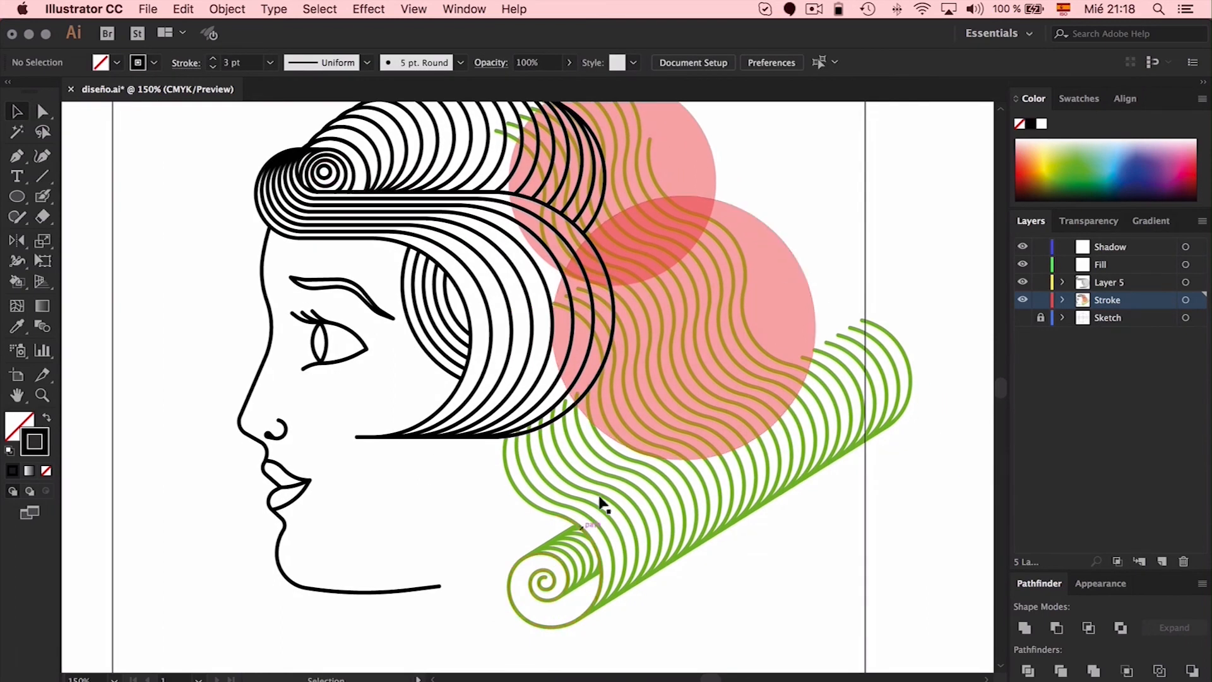